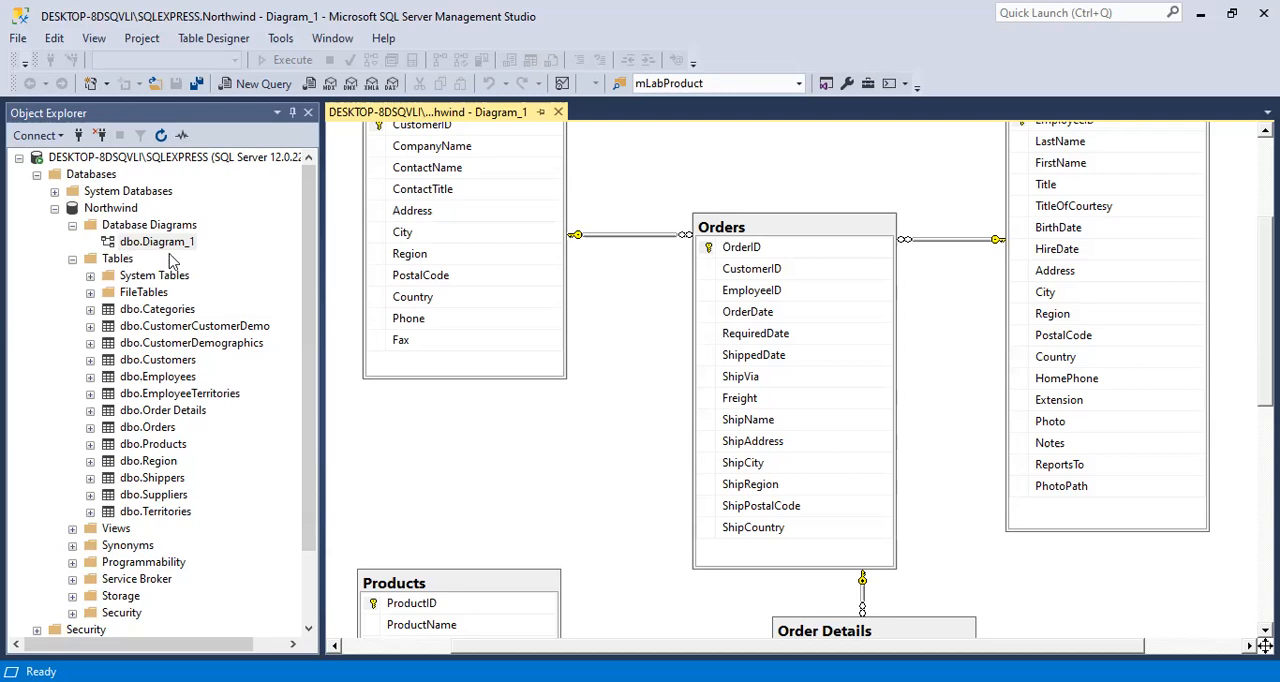
{"action": "scroll", "coordinate": [471, 340], "scroll_direction": "up", "scroll_amount": 3}
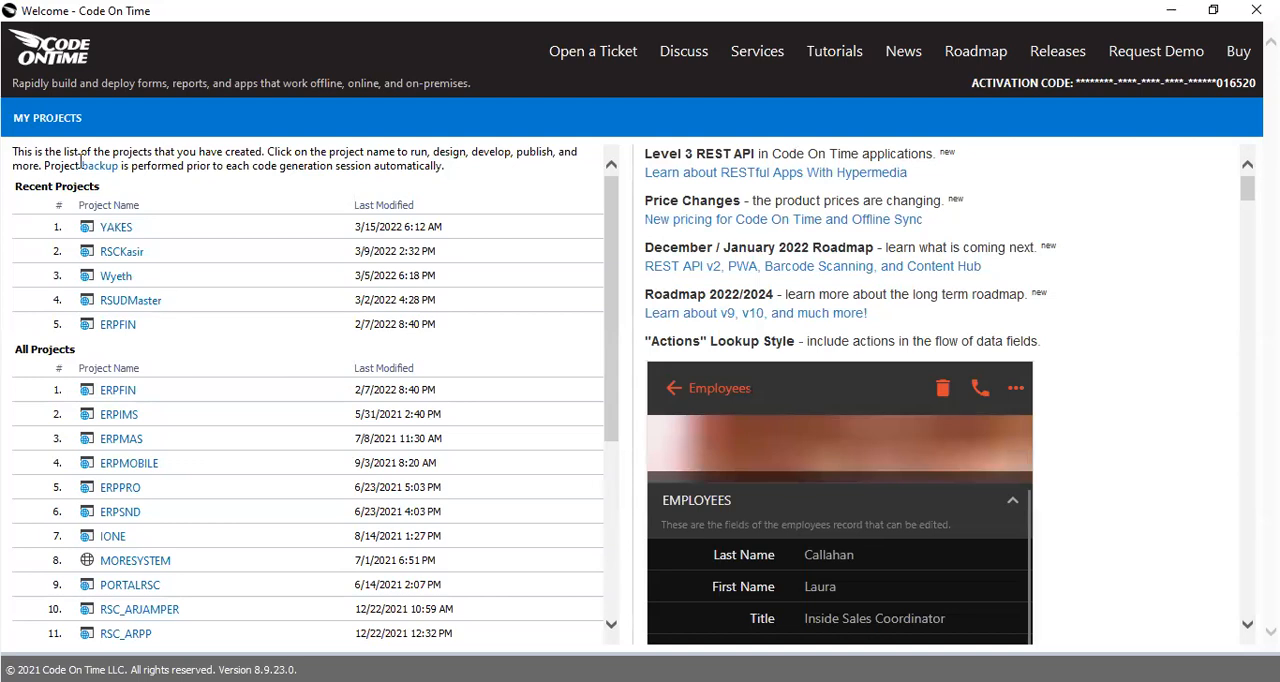
Switch to Code On Time and start a new application project with Sample as both its name and its folder.
{"action": "scroll", "coordinate": [229, 486], "scroll_direction": "down", "scroll_amount": 5}
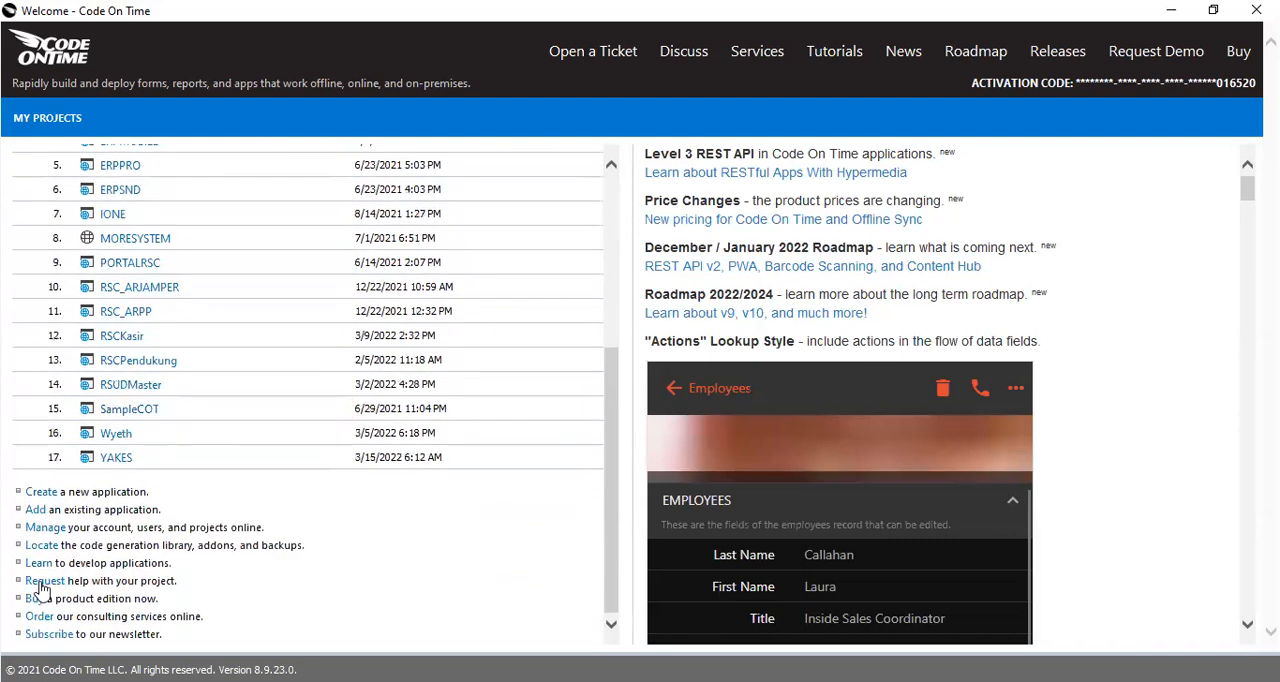
{"action": "left_click", "coordinate": [47, 493]}
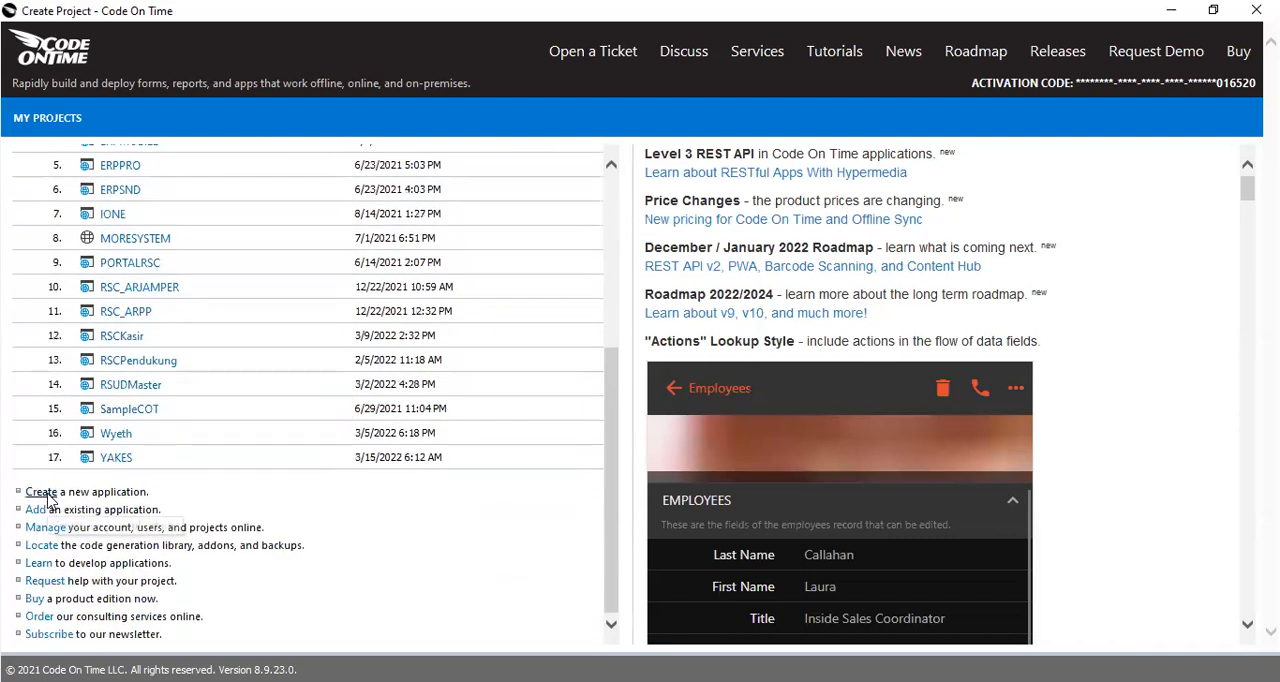
{"action": "type", "text": "Sample"}
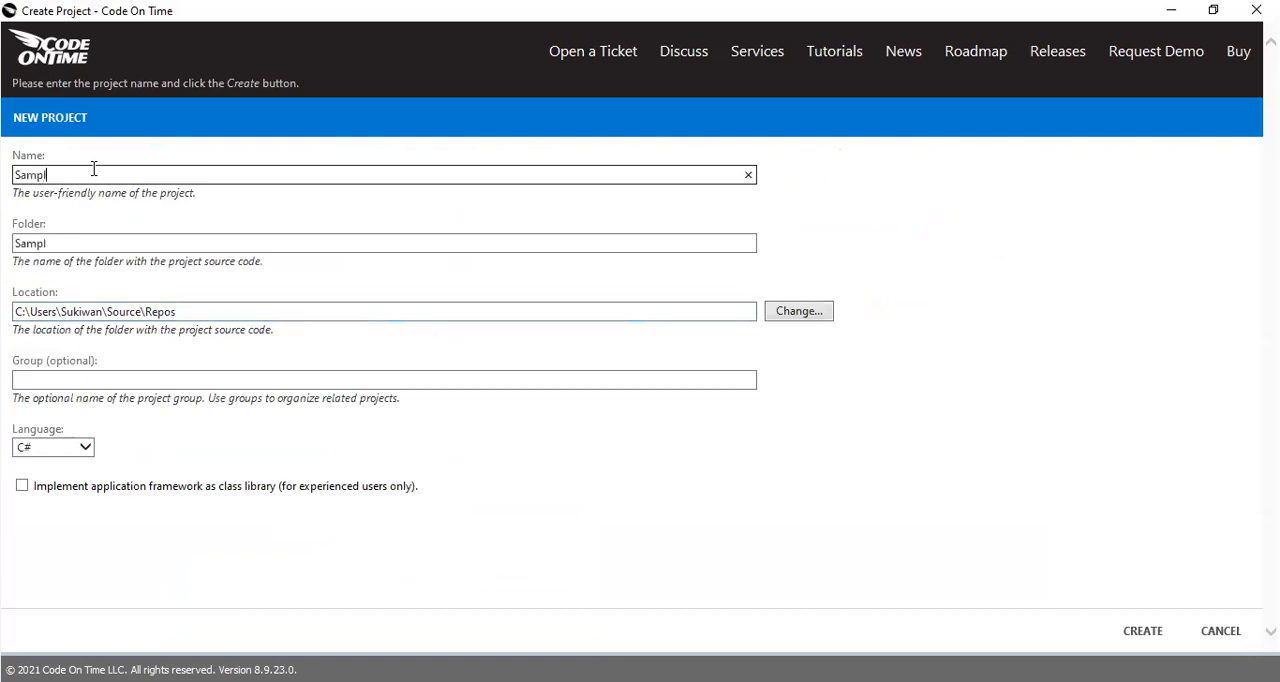
{"action": "left_click", "coordinate": [97, 243]}
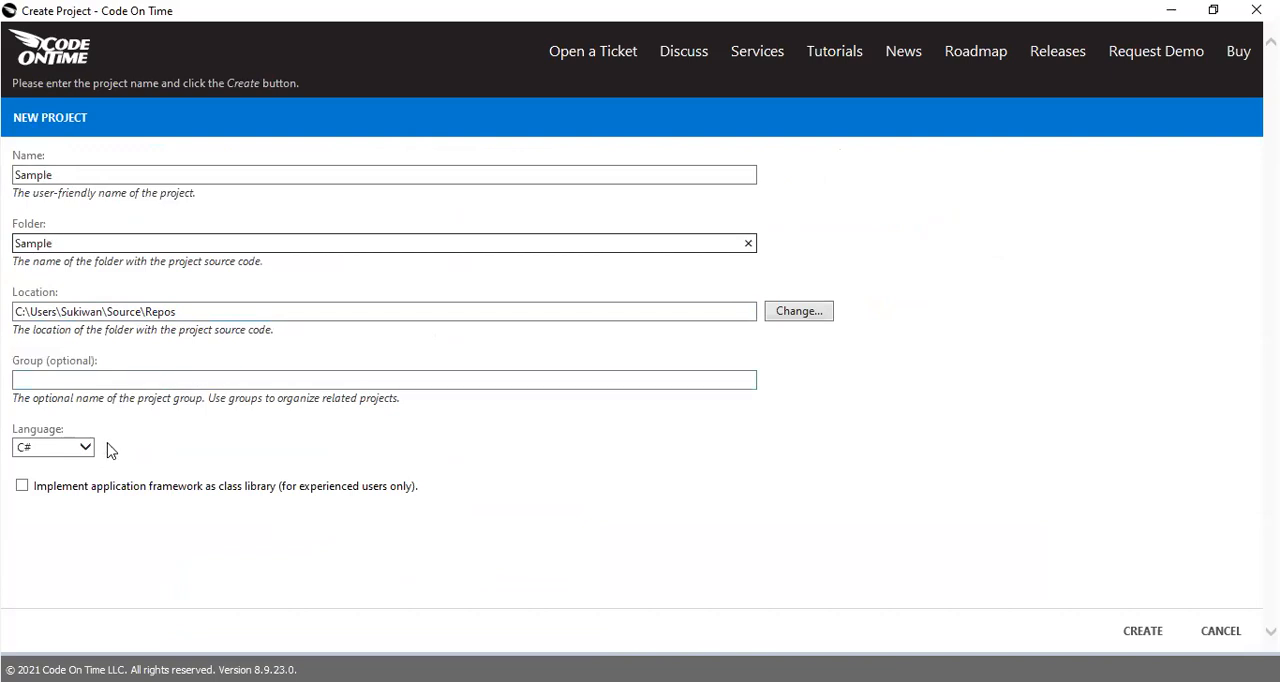
Toggle the option to implement the application framework as a class library, and create the project.
{"action": "left_click", "coordinate": [22, 487]}
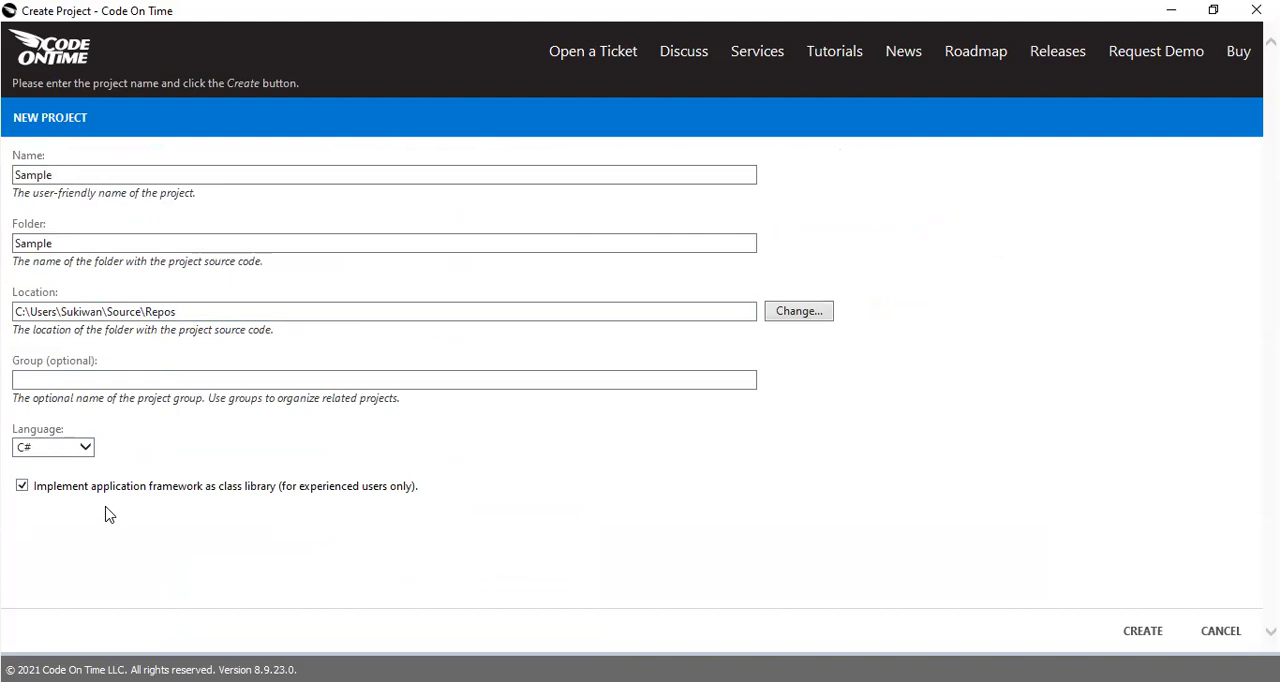
{"action": "left_click", "coordinate": [22, 487]}
{"action": "left_click", "coordinate": [23, 487]}
{"action": "left_click", "coordinate": [1143, 631]}
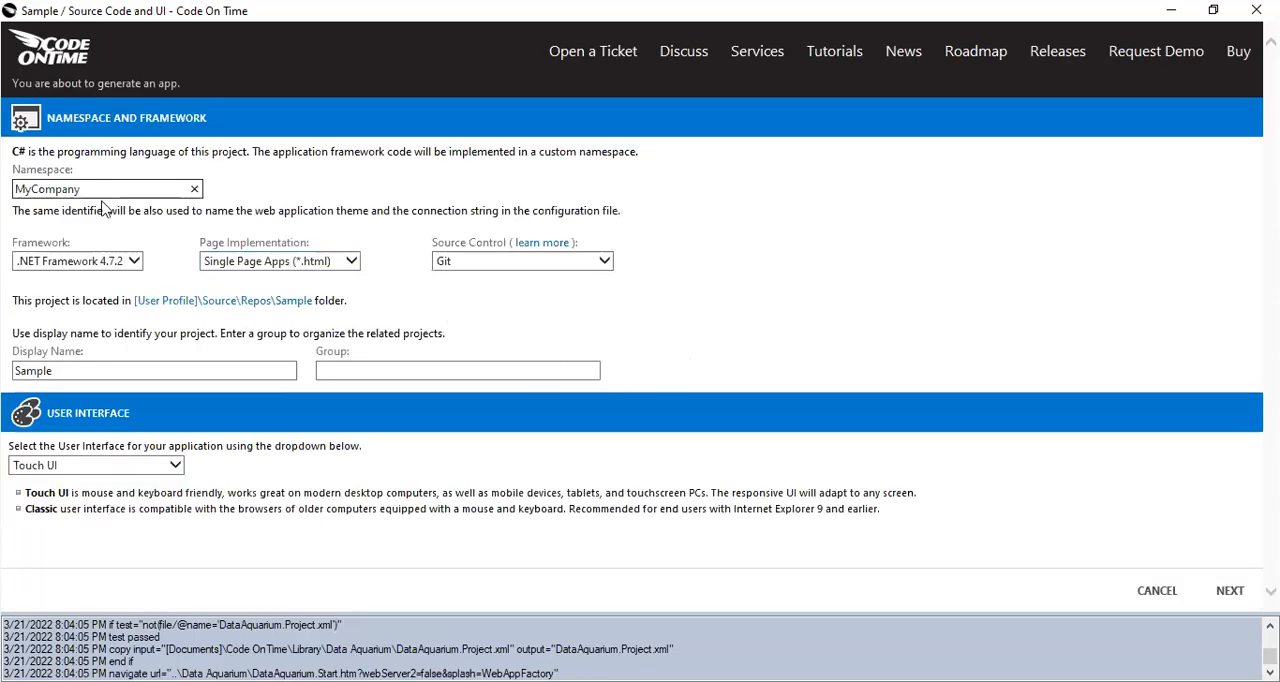
Set the project's namespace to MySample and its framework to .NET Framework 4.5.
{"action": "left_click_drag", "start_coordinate": [40, 187], "coordinate": [109, 195]}
{"action": "key", "text": "BackSpace"}
{"action": "key", "text": "BackSpace"}
{"action": "type", "text": "Sample"}
{"action": "left_click", "coordinate": [137, 263]}
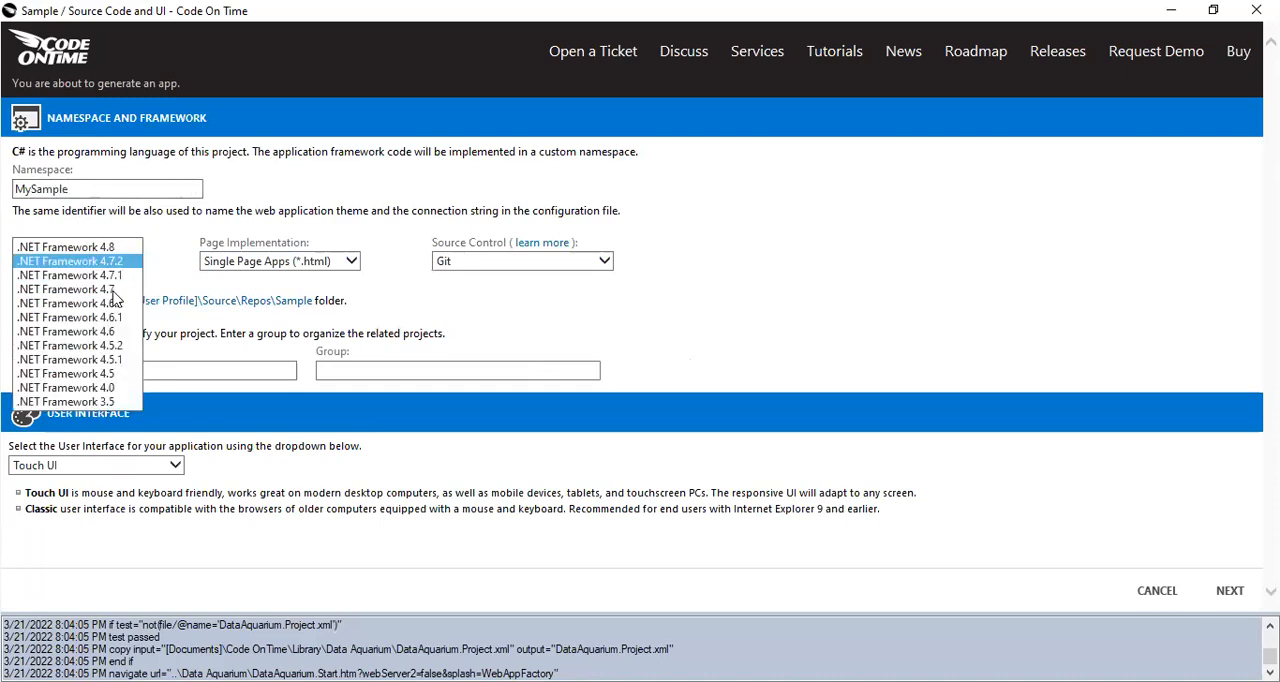
{"action": "left_click", "coordinate": [114, 374]}
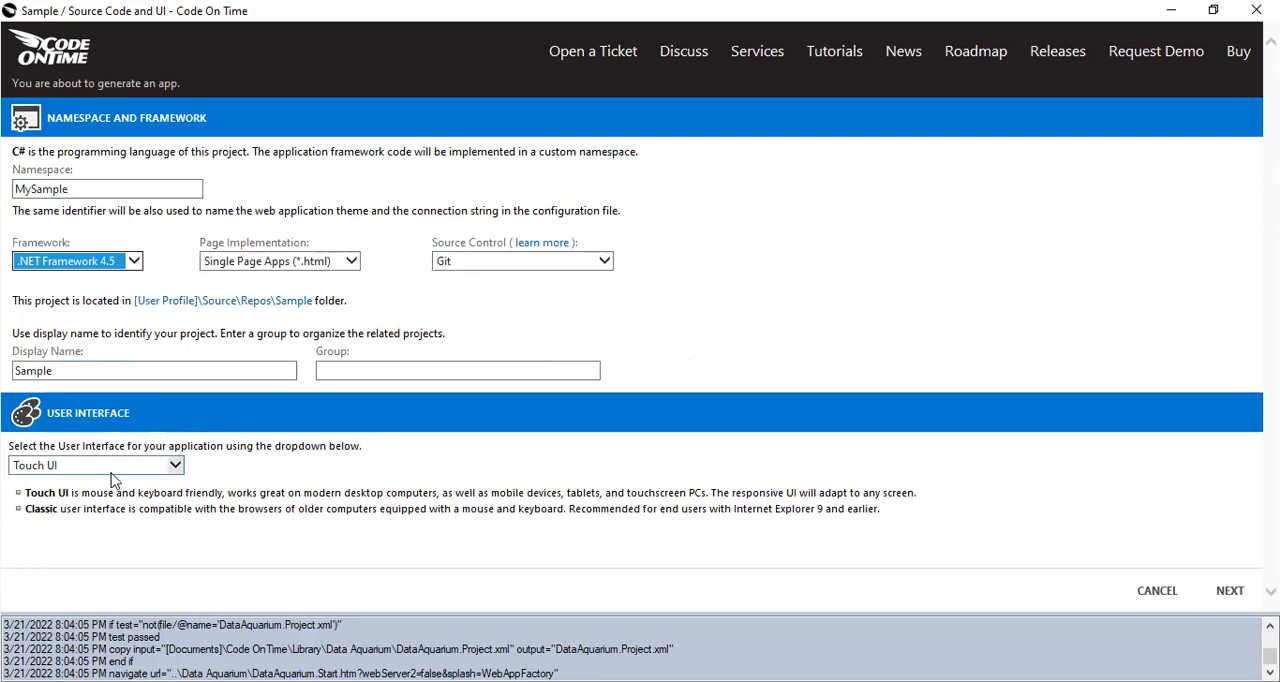
Choose Touch UI as the application's user interface and continue to the database connection settings.
{"action": "left_click", "coordinate": [178, 466]}
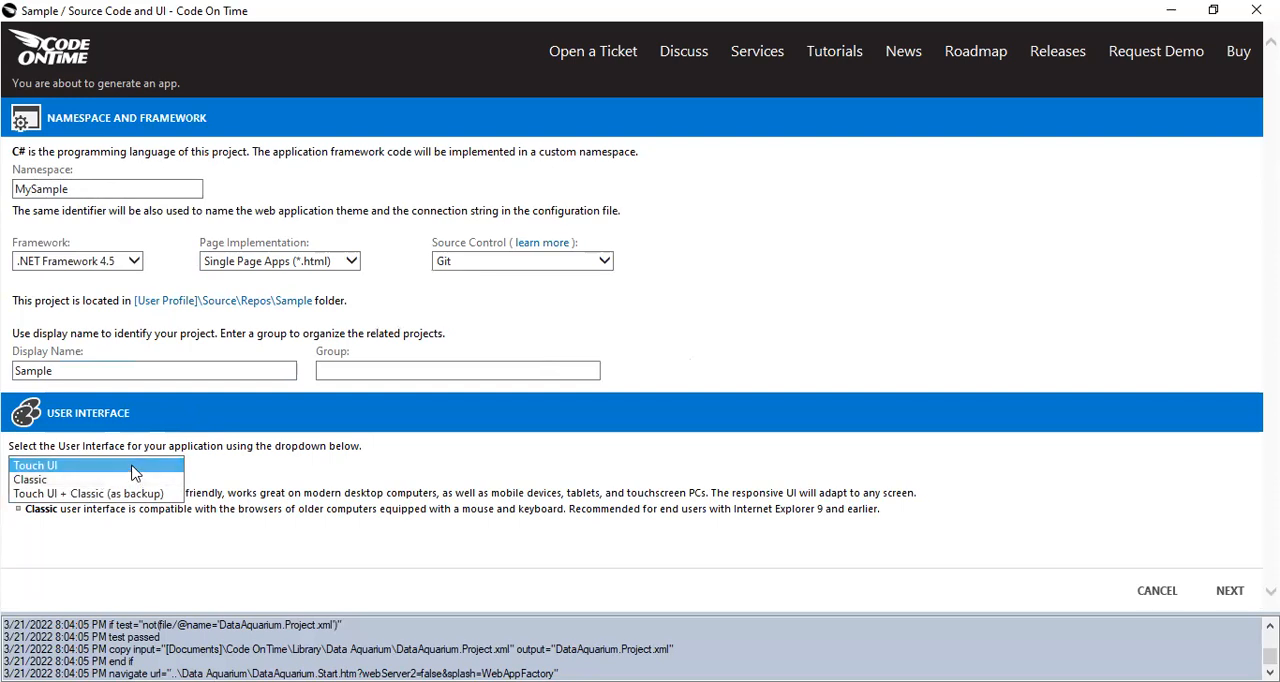
{"action": "left_click", "coordinate": [70, 467]}
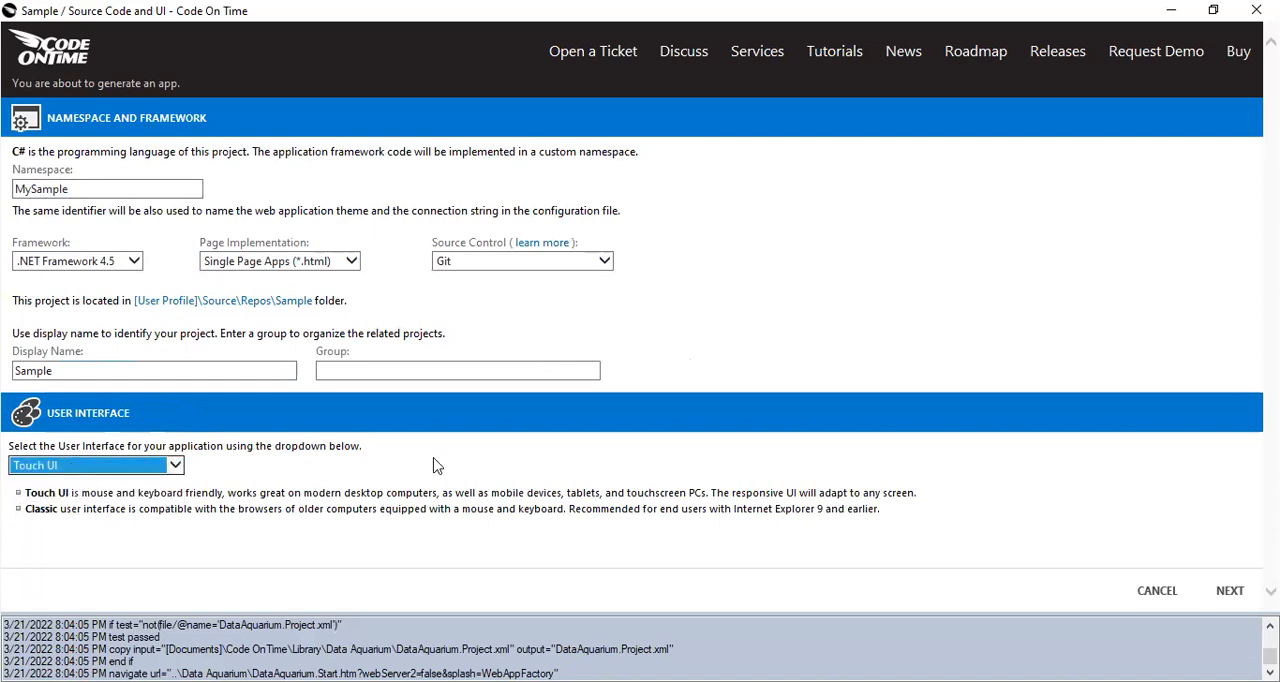
{"action": "left_click", "coordinate": [1230, 592]}
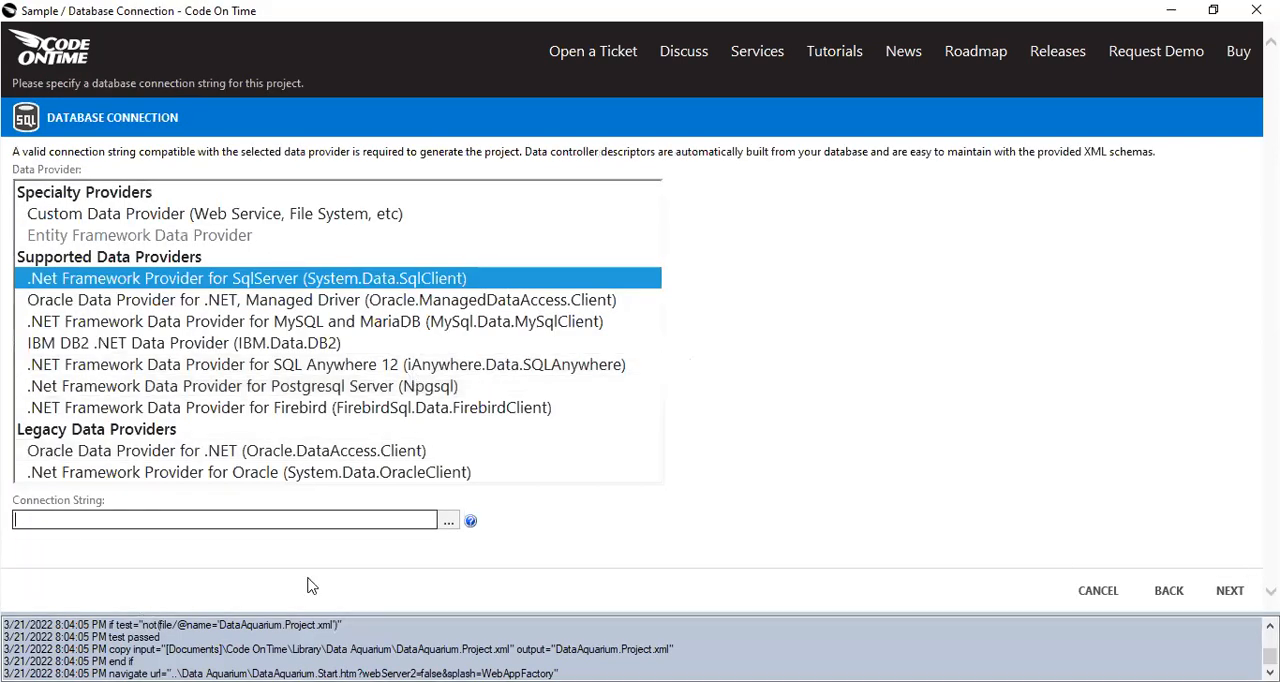
Configure the SQL Server connection to DESKTOP-8DSQVLI\SQLEXPRESS using SQL Server authentication with user name sa and the account password.
{"action": "left_click", "coordinate": [451, 524]}
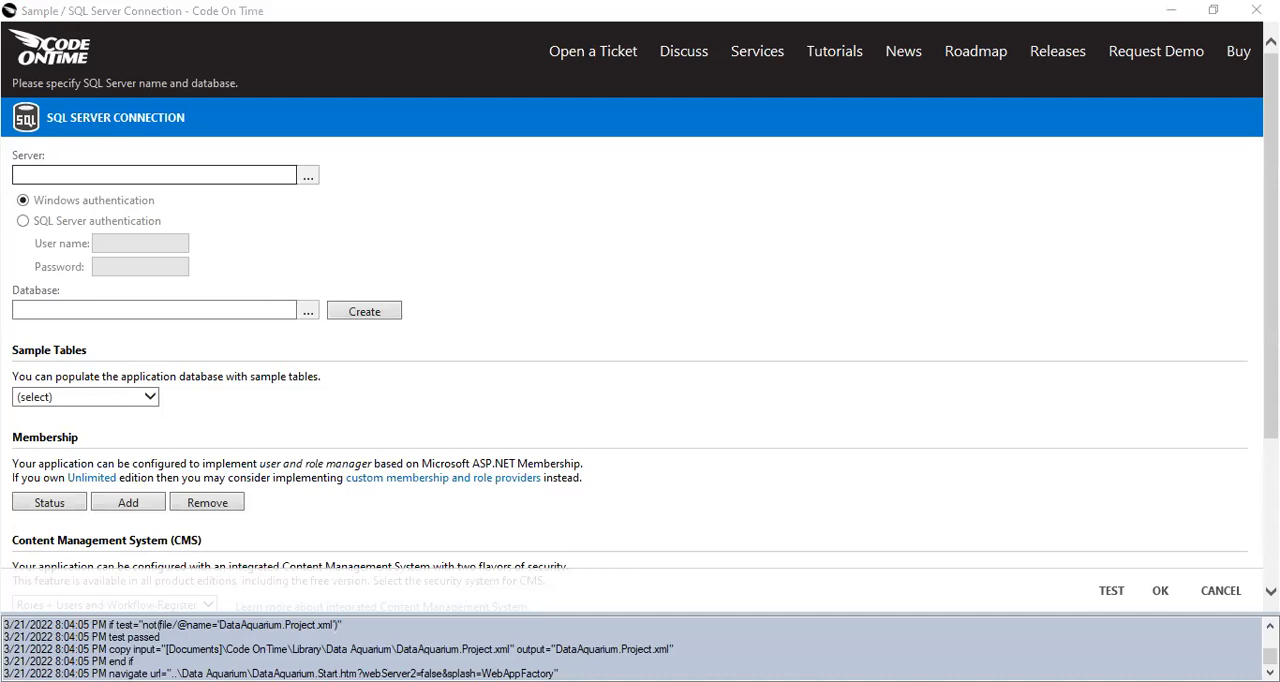
{"action": "left_click", "coordinate": [83, 170]}
{"action": "key", "text": "ctrl+v"}
{"action": "left_click", "coordinate": [60, 221]}
{"action": "type", "text": "sa"}
{"action": "left_click", "coordinate": [112, 265]}
{"action": "type", "text": "***"}
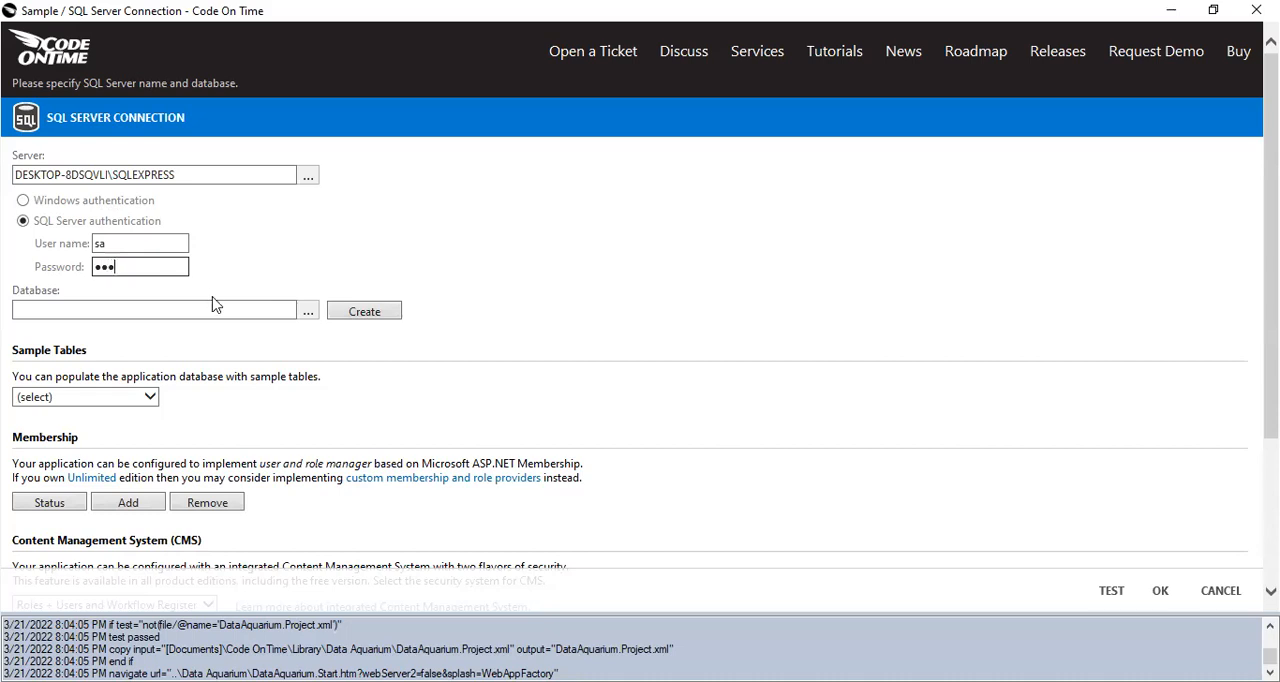
Select Northwind from the server's databases as the application database.
{"action": "left_click", "coordinate": [125, 313]}
{"action": "left_click", "coordinate": [307, 312]}
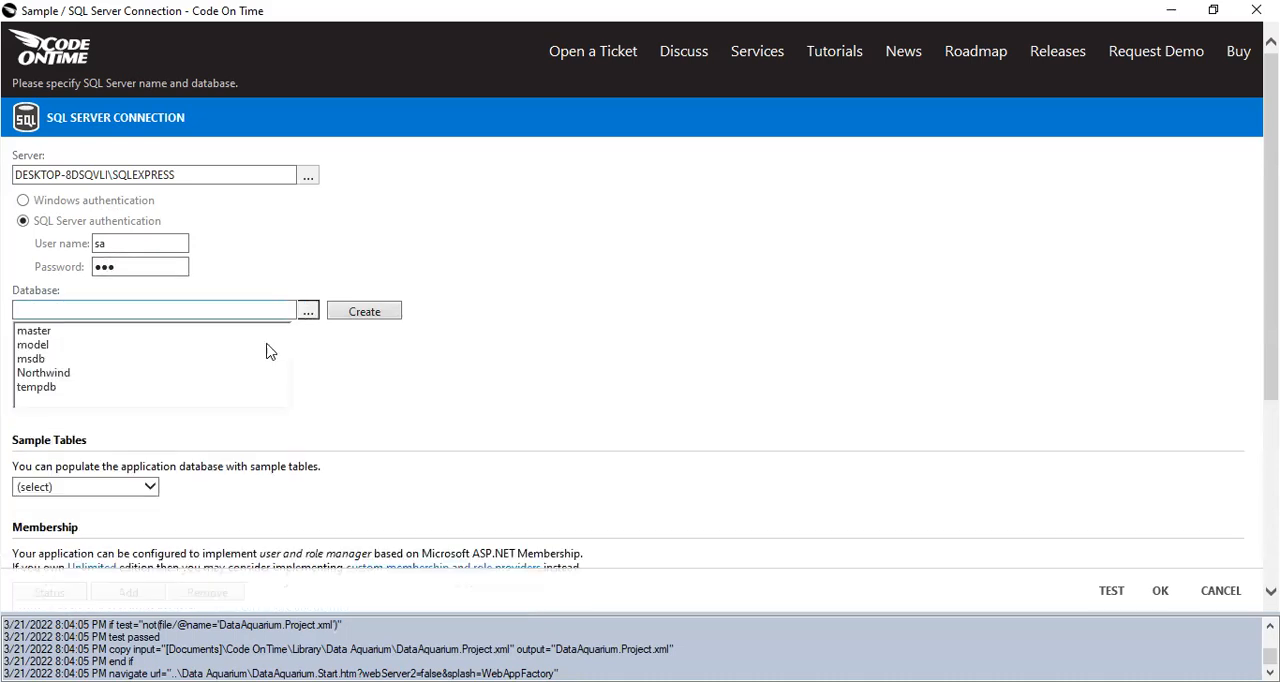
{"action": "left_click", "coordinate": [82, 374]}
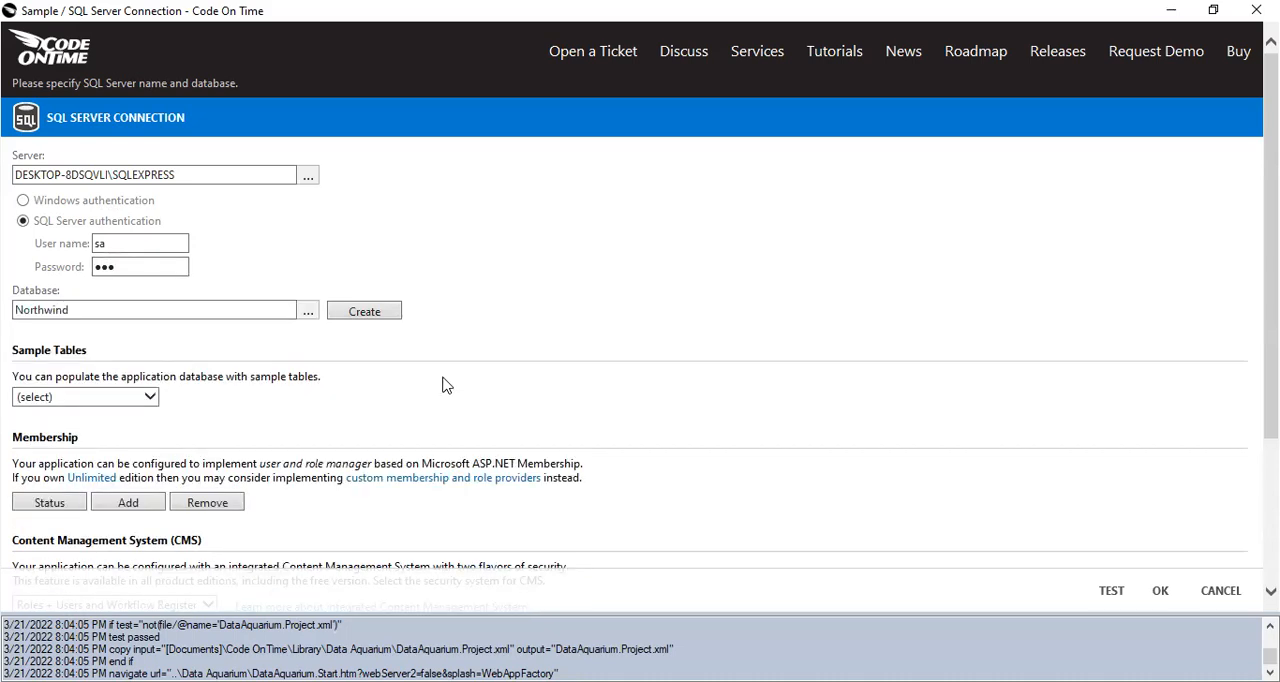
Check the membership status of the database and install ASP.NET Membership and Role Manager support in it.
{"action": "scroll", "coordinate": [457, 403], "scroll_direction": "down", "scroll_amount": 3}
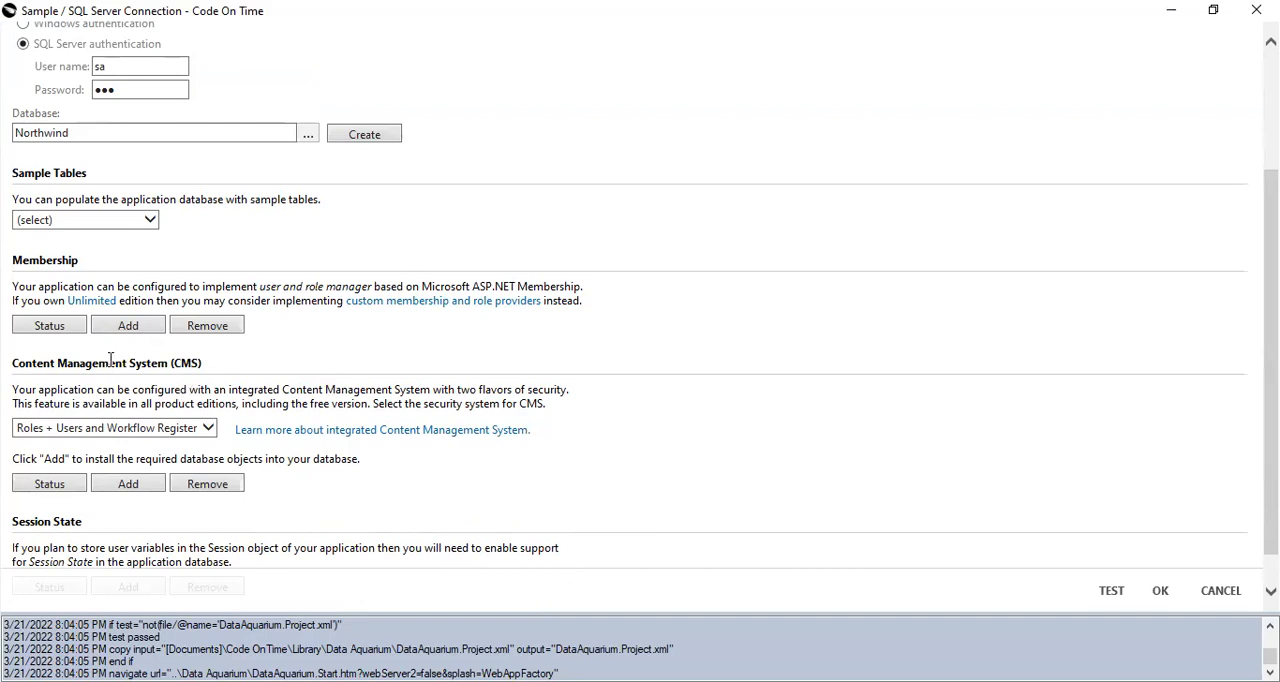
{"action": "left_click", "coordinate": [50, 326]}
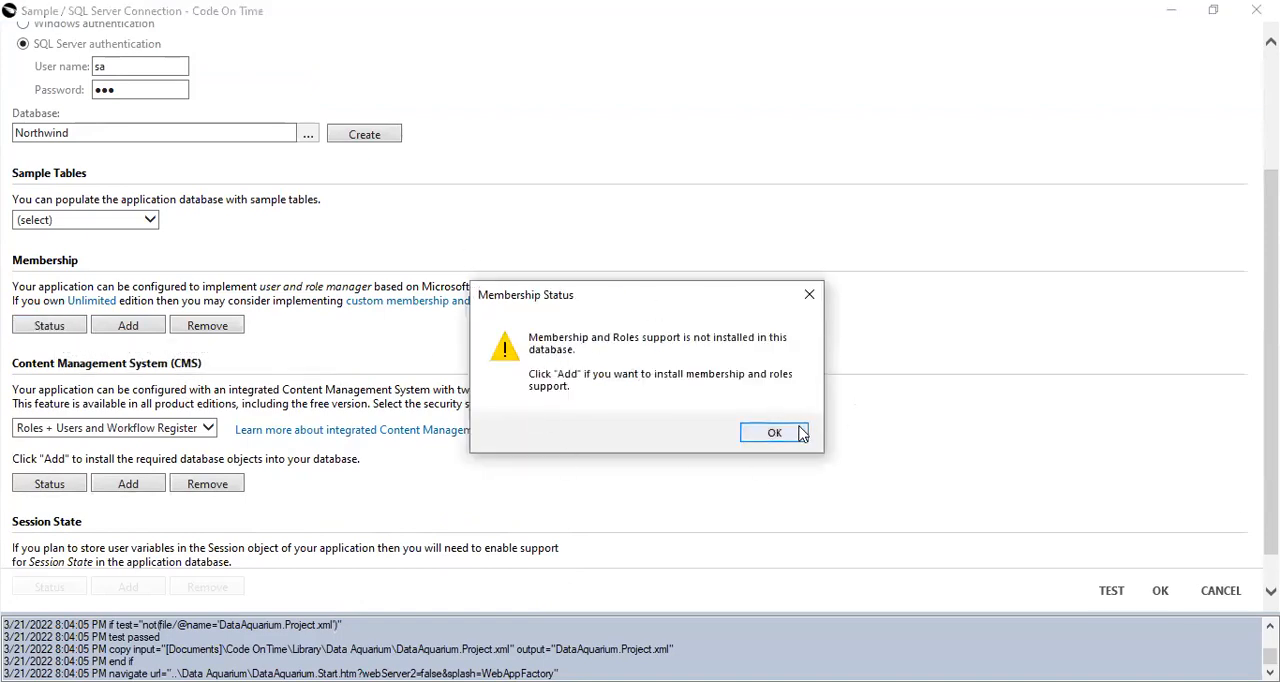
{"action": "left_click", "coordinate": [803, 434]}
{"action": "left_click", "coordinate": [128, 326]}
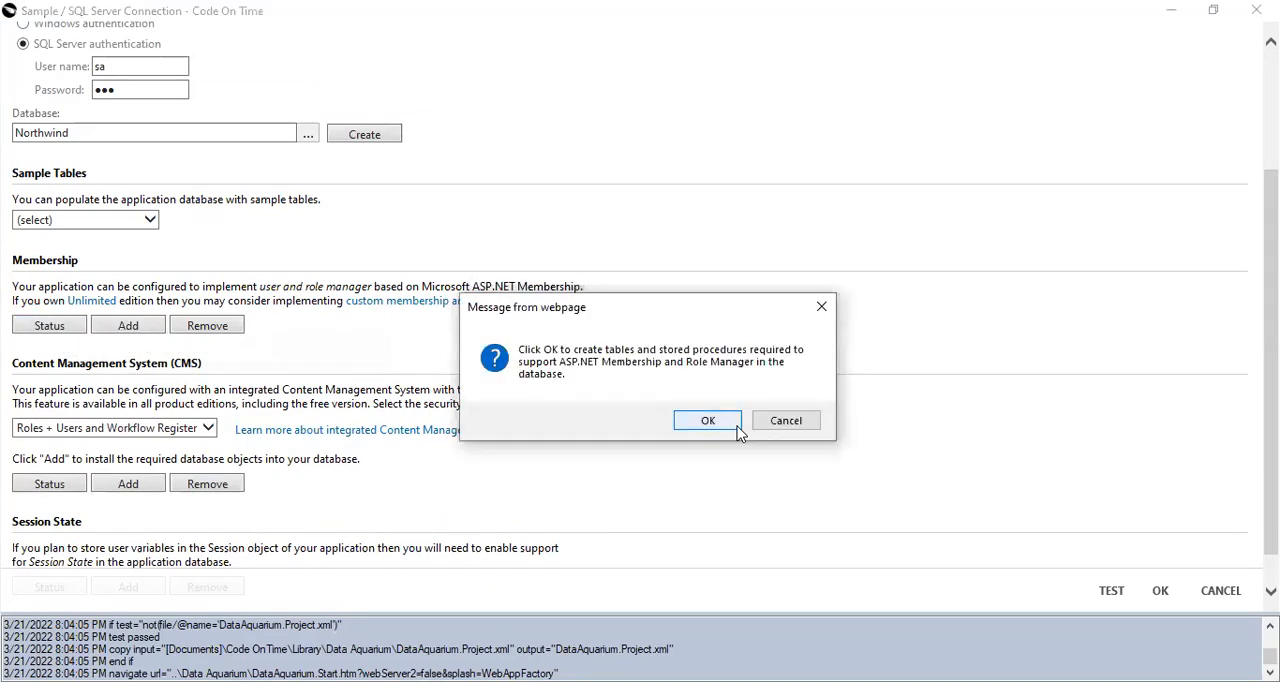
{"action": "left_click", "coordinate": [737, 424]}
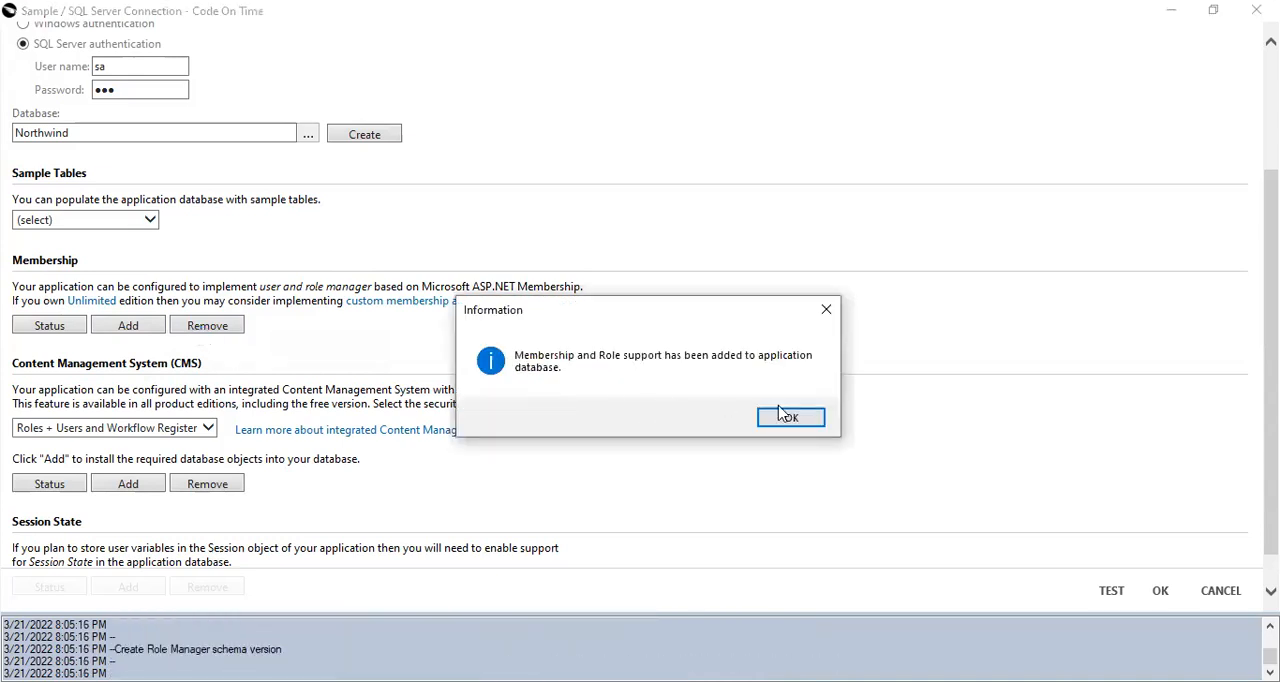
{"action": "left_click", "coordinate": [791, 417]}
Test the database connection, accept its settings and continue to the data model configuration.
{"action": "left_click", "coordinate": [1112, 591]}
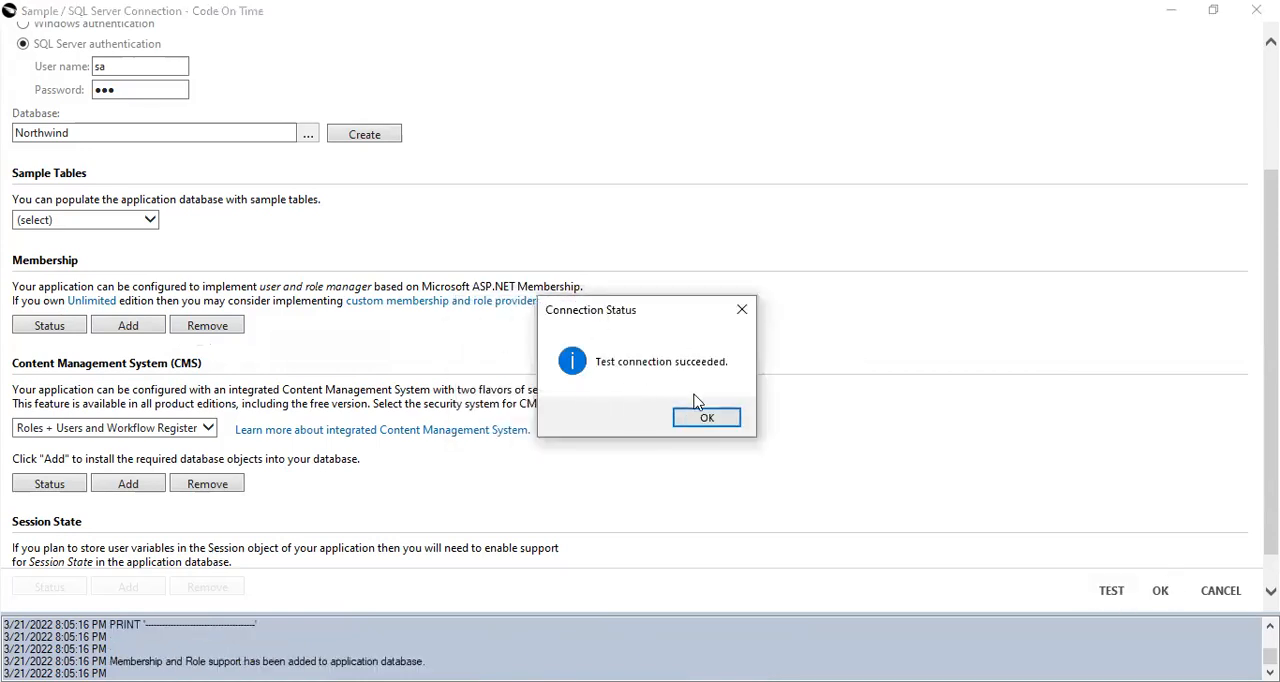
{"action": "left_click", "coordinate": [707, 418]}
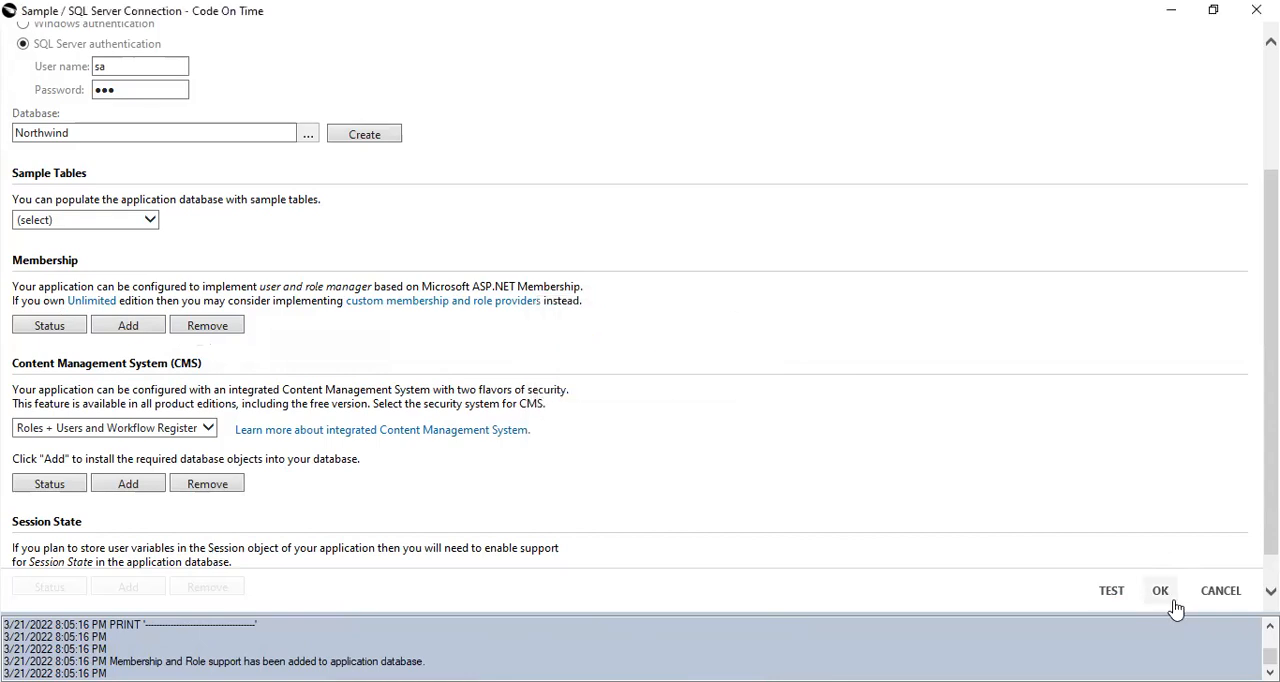
{"action": "left_click", "coordinate": [1160, 591]}
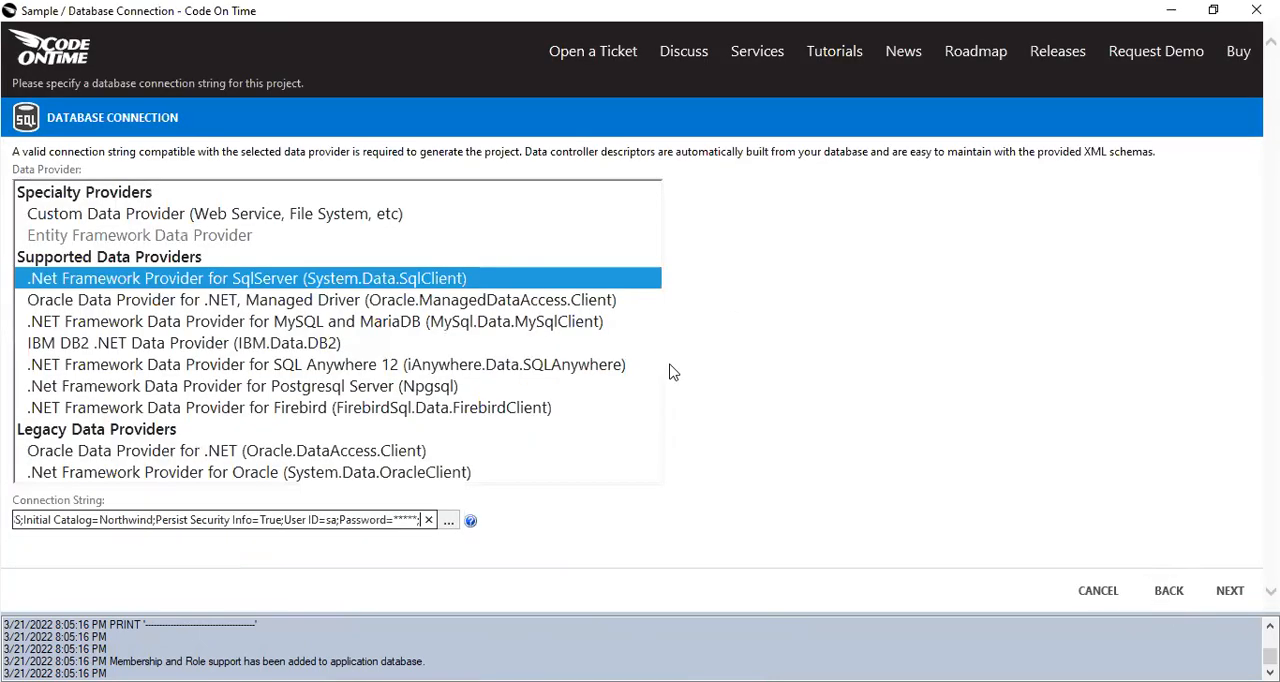
{"action": "left_click", "coordinate": [1229, 591]}
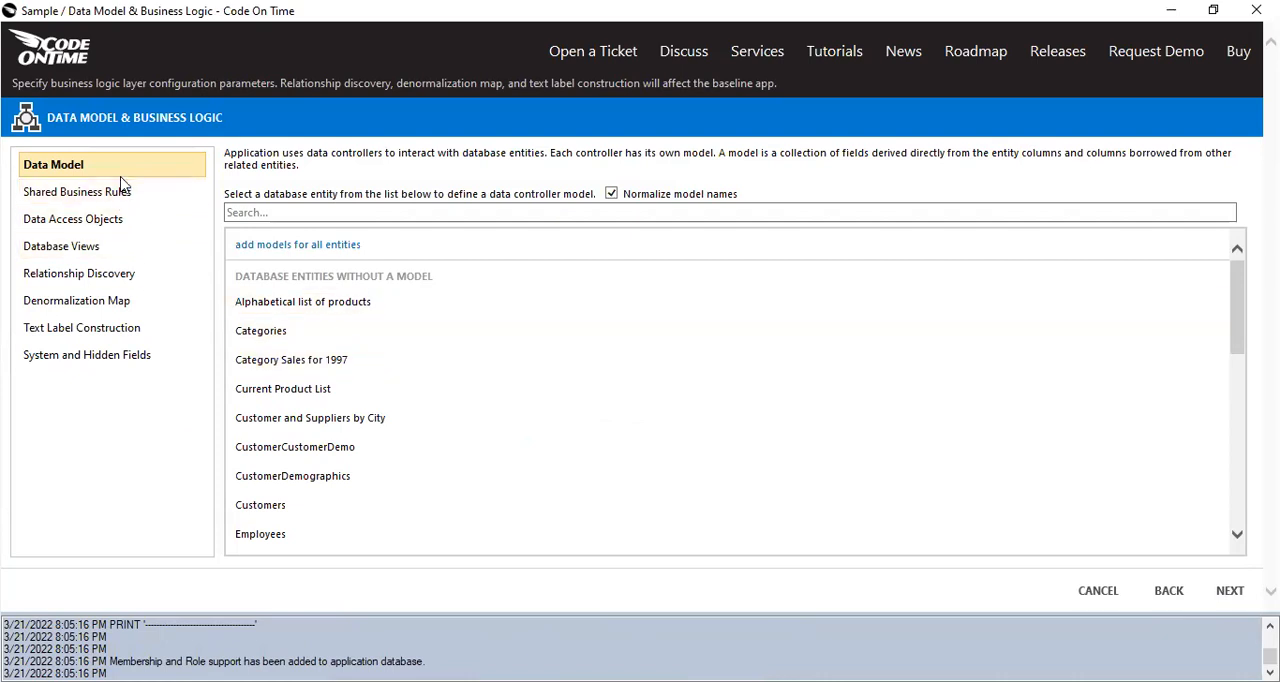
Search the database entities for "cat" and save a data model for the Categories table with all its fields.
{"action": "scroll", "coordinate": [275, 347], "scroll_direction": "down", "scroll_amount": 1}
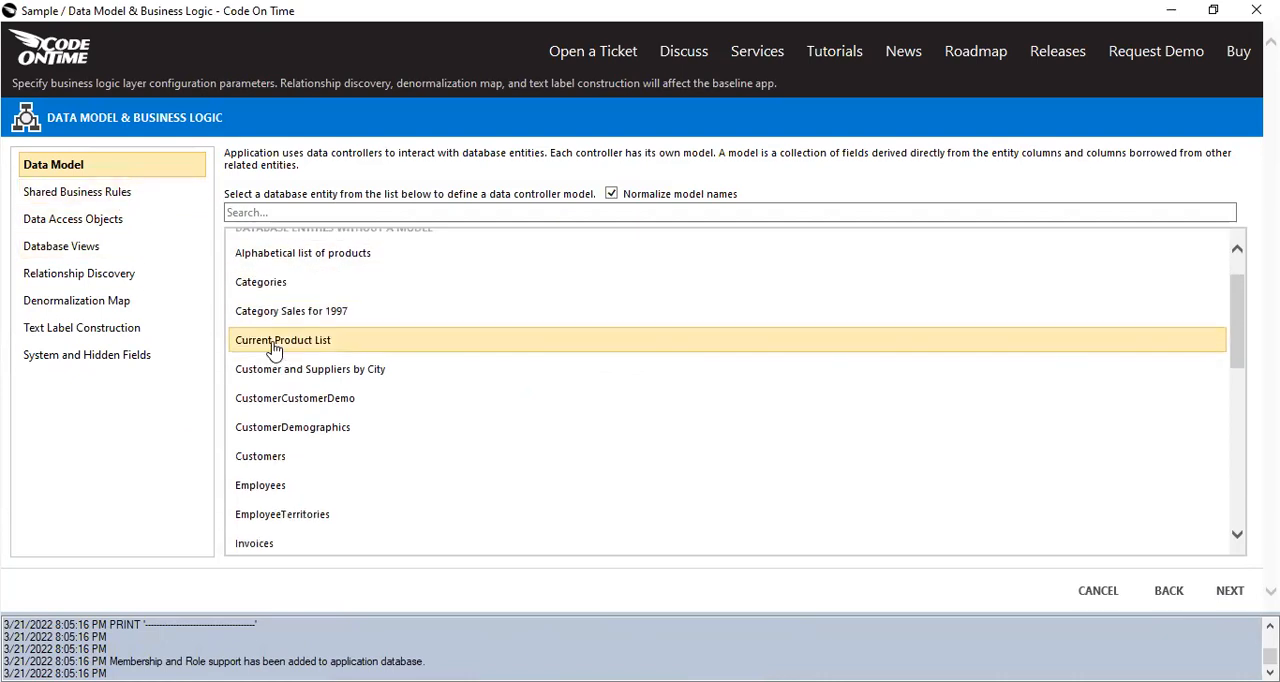
{"action": "scroll", "coordinate": [306, 455], "scroll_direction": "down", "scroll_amount": 4}
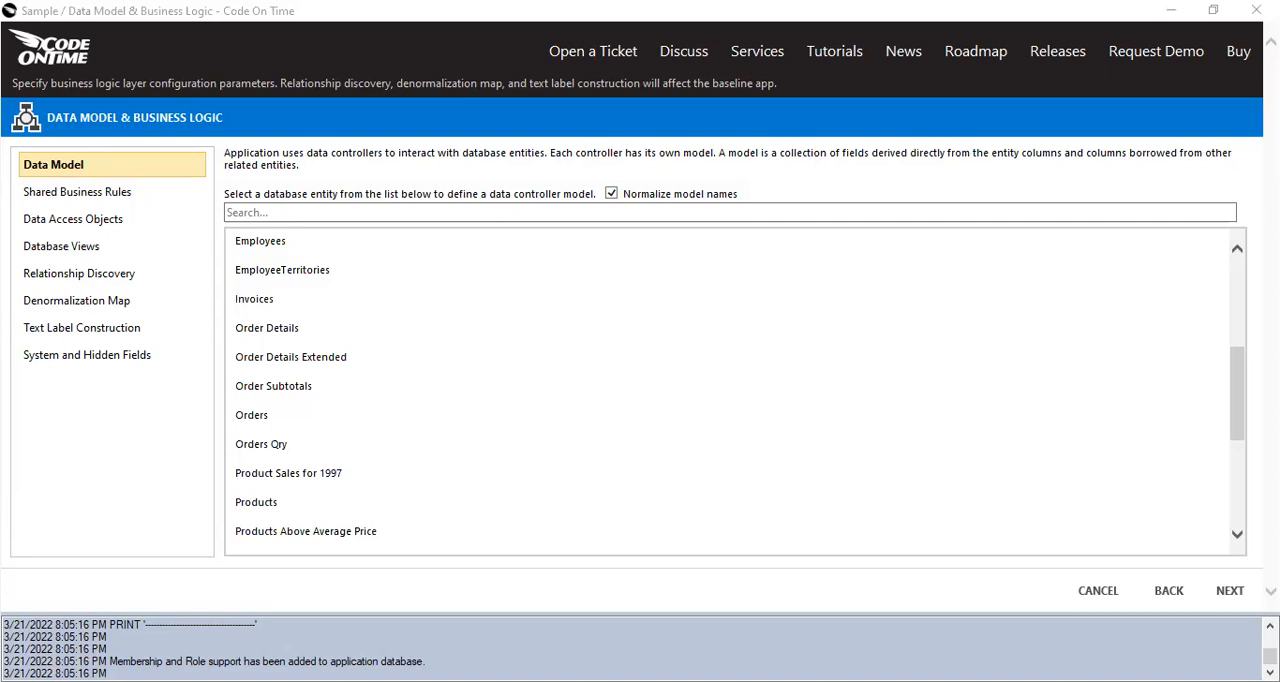
{"action": "left_click", "coordinate": [322, 213]}
{"action": "type", "text": "cat"}
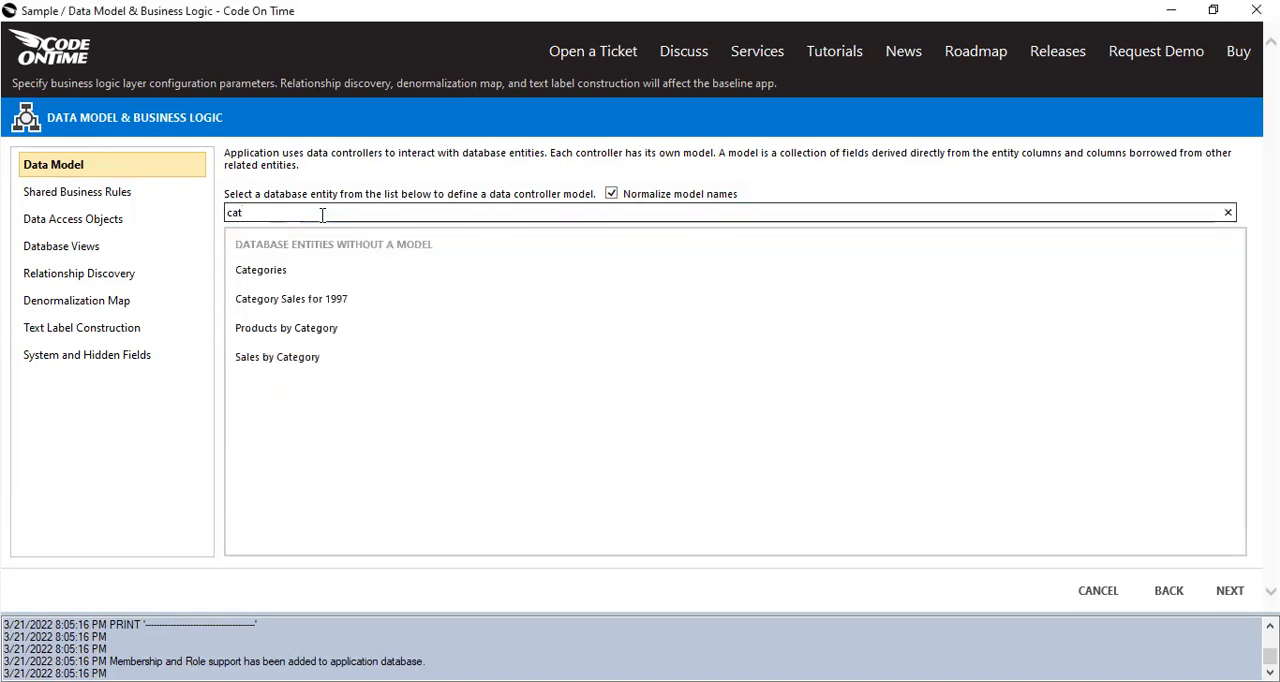
{"action": "left_click", "coordinate": [276, 274]}
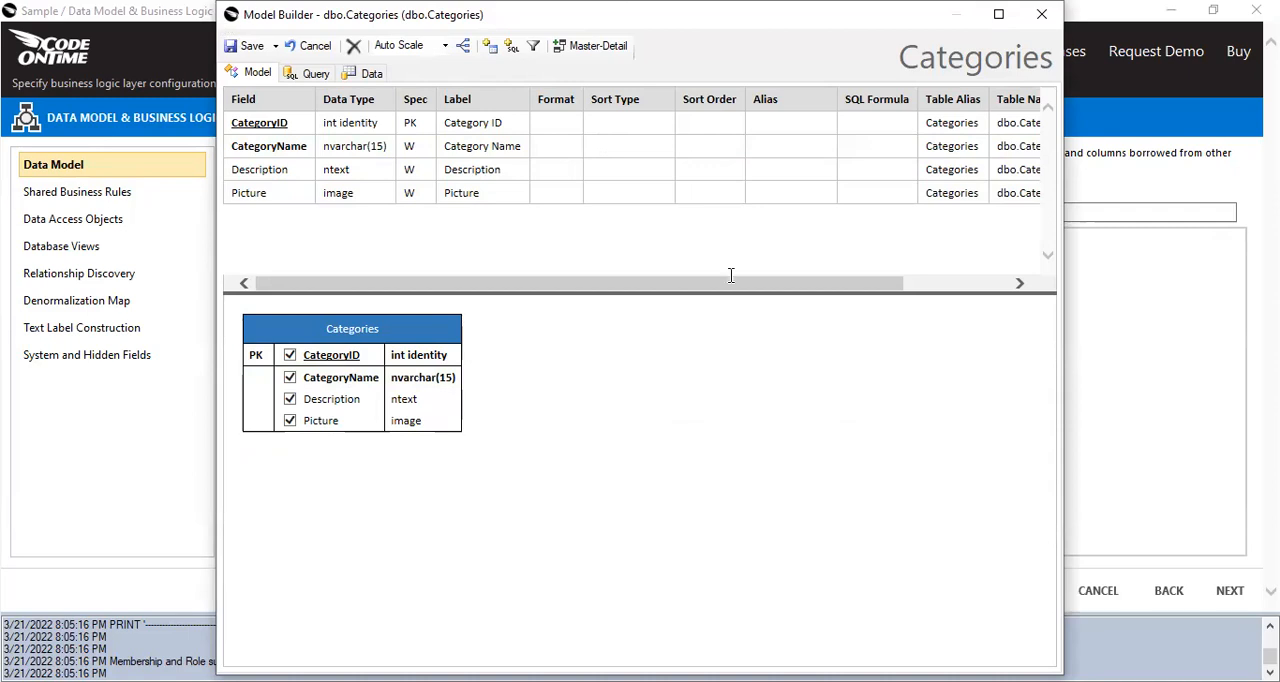
{"action": "left_click_drag", "start_coordinate": [249, 10], "coordinate": [249, 159]}
{"action": "left_click", "coordinate": [232, 199]}
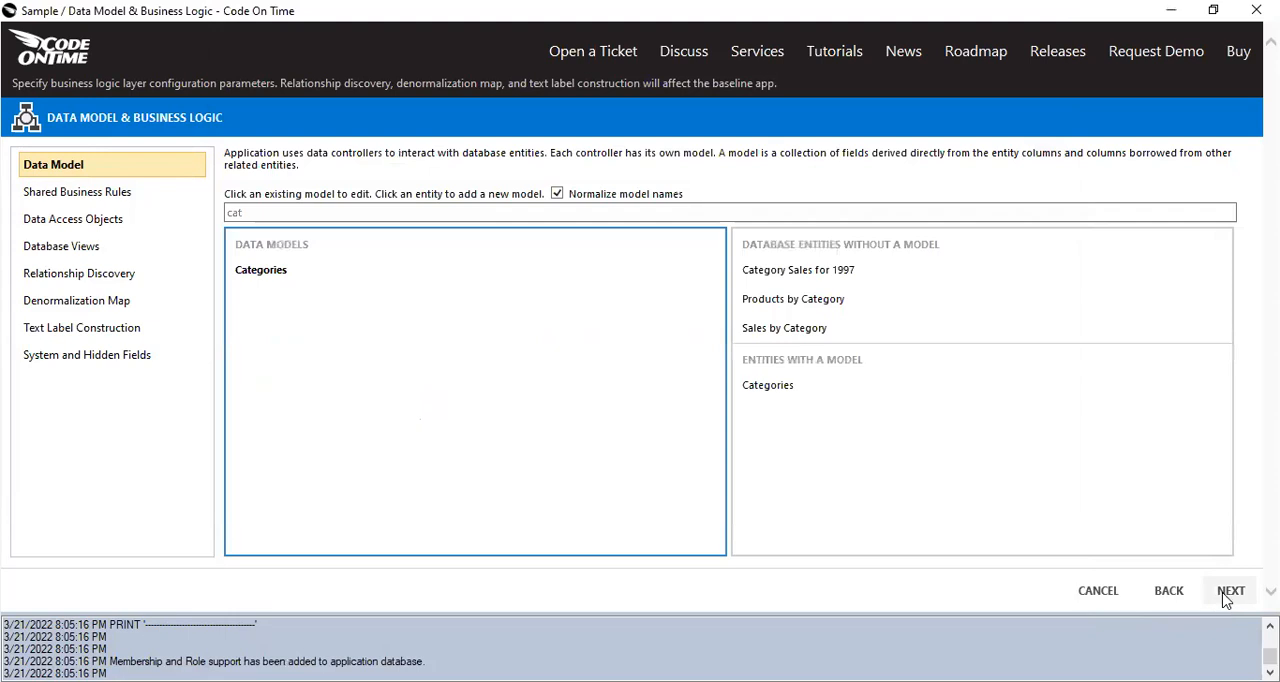
Accept the default reporting and authentication settings, review the login window options, and continue to the application features.
{"action": "left_click", "coordinate": [1226, 592]}
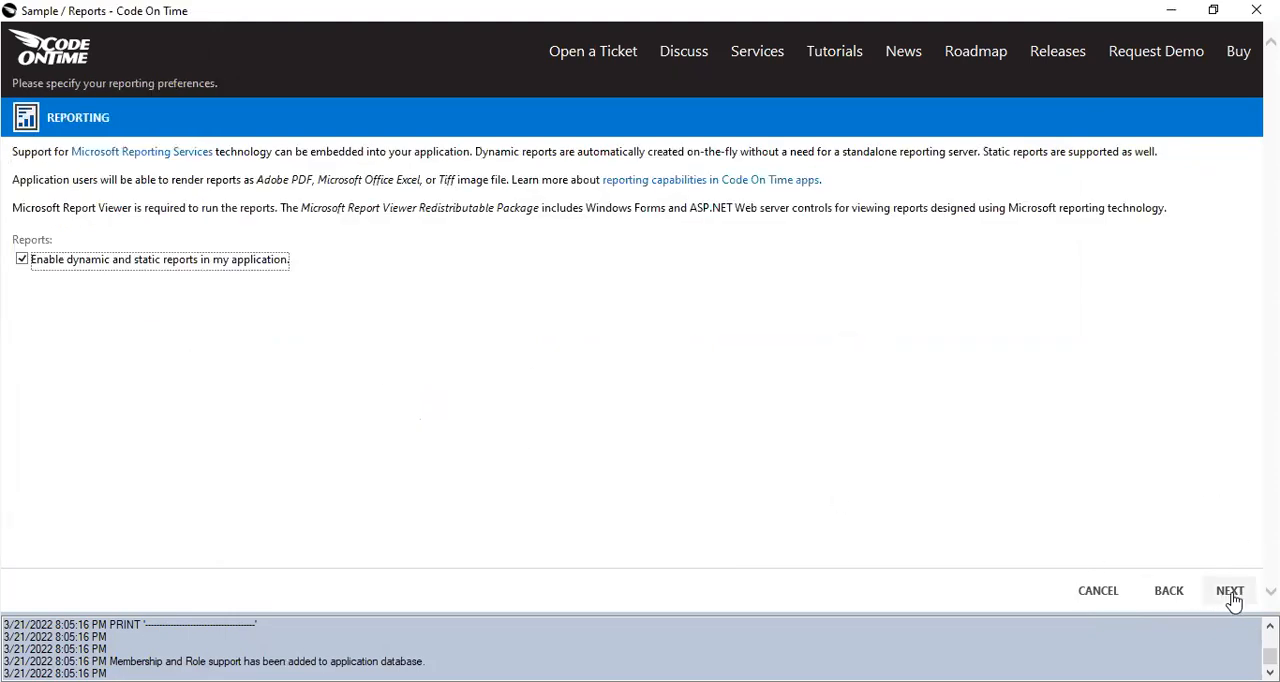
{"action": "left_click", "coordinate": [1230, 592]}
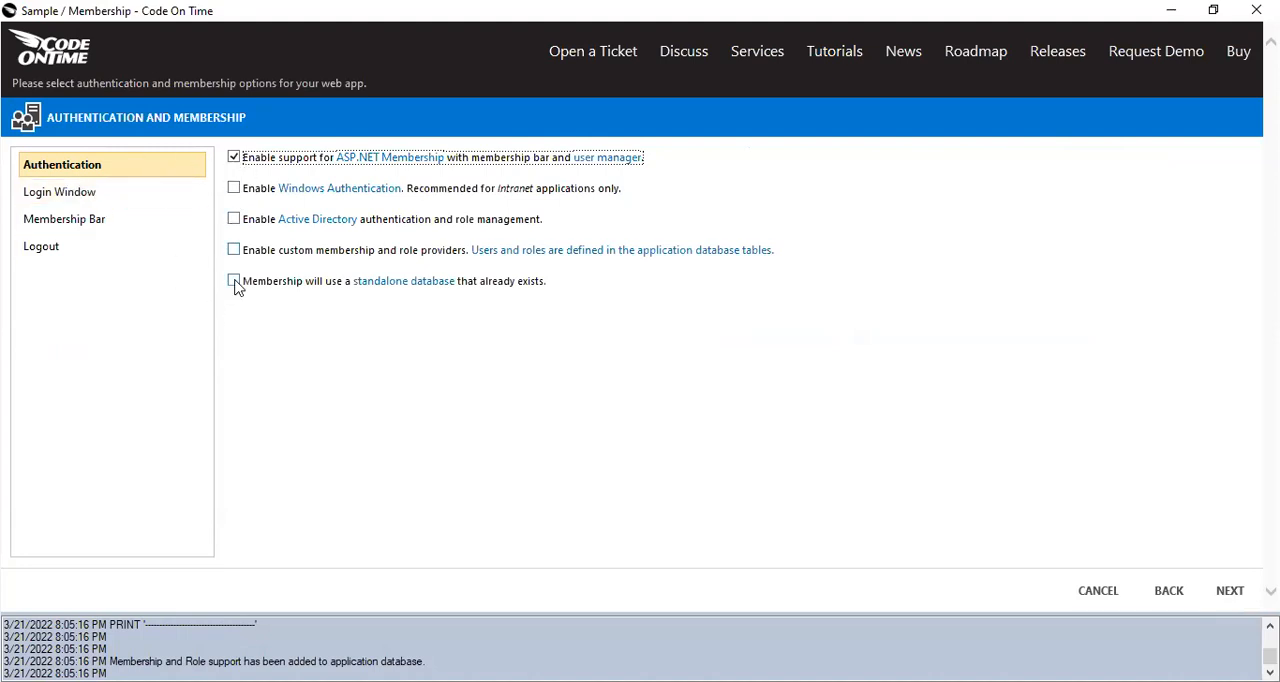
{"action": "left_click", "coordinate": [89, 196]}
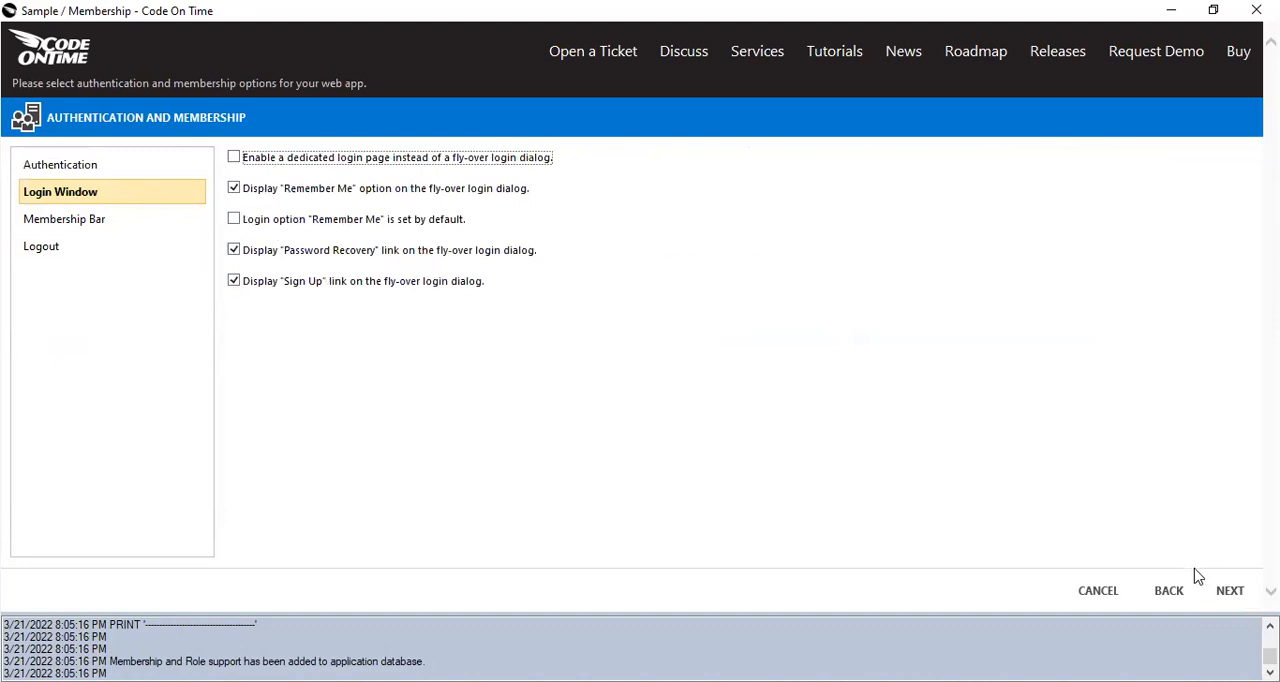
{"action": "left_click", "coordinate": [1230, 592]}
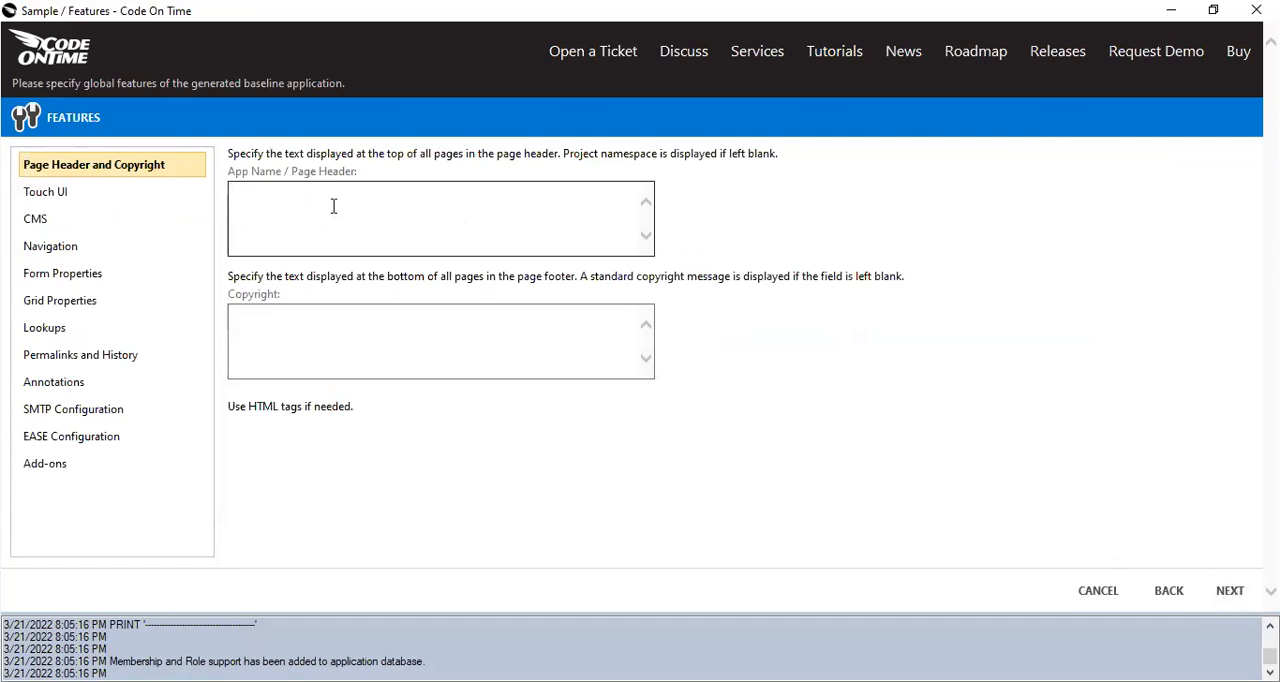
Set the page header text to "Header" and the copyright text to "Footer", and continue to the theme settings.
{"action": "type", "text": "Header"}
{"action": "left_click", "coordinate": [270, 322]}
{"action": "type", "text": "Footer"}
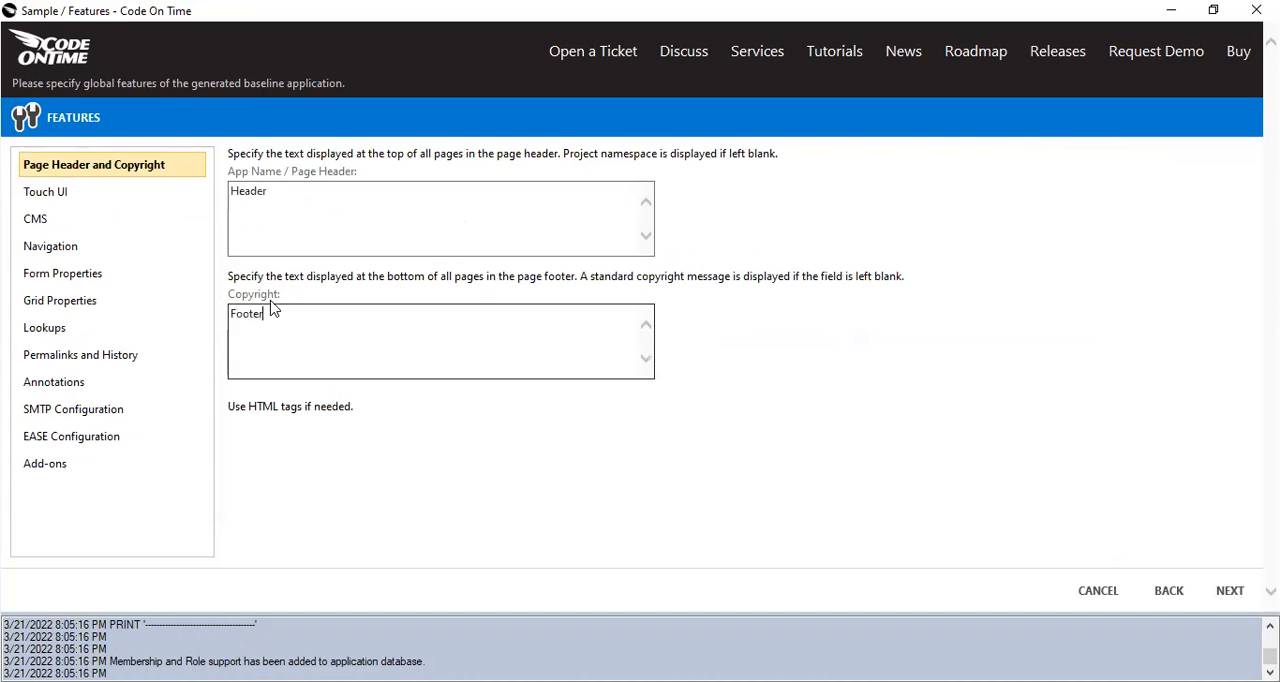
{"action": "left_click", "coordinate": [1230, 591]}
Preview the themes down to Berry, select the Azure theme, and continue to the project summary.
{"action": "left_click_drag", "start_coordinate": [141, 351], "coordinate": [157, 306]}
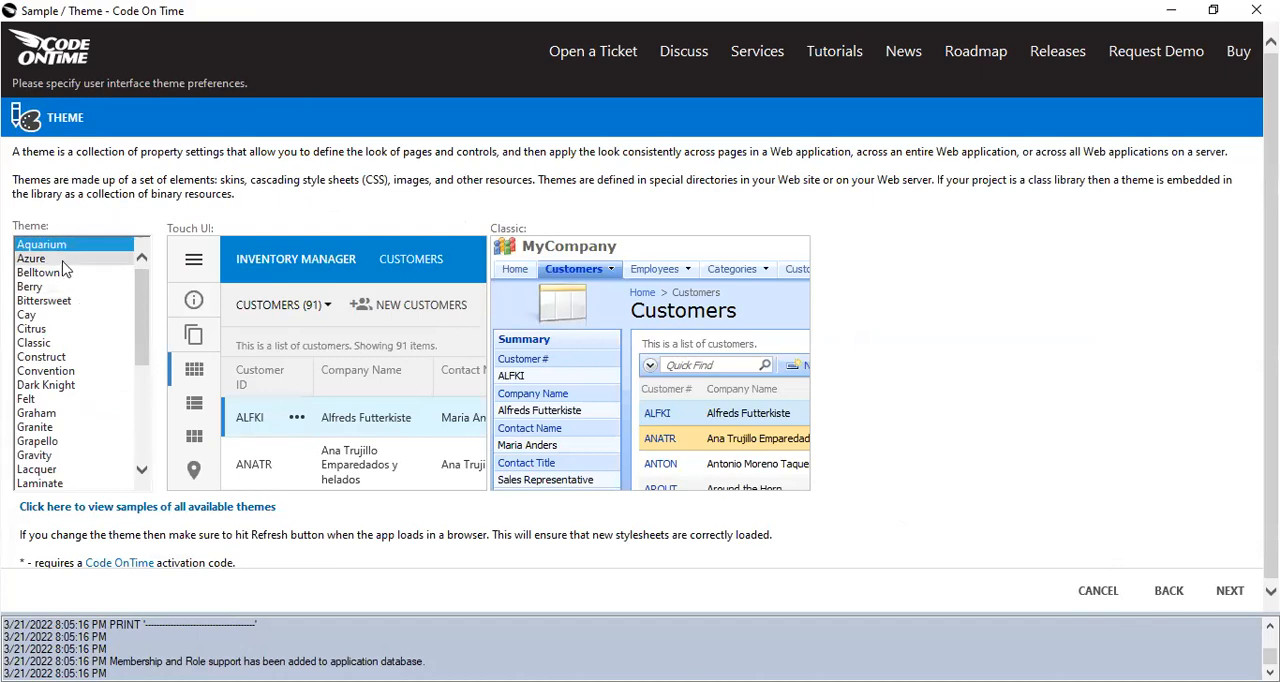
{"action": "key", "text": "Down"}
{"action": "key", "text": "Down"}
{"action": "key", "text": "Down"}
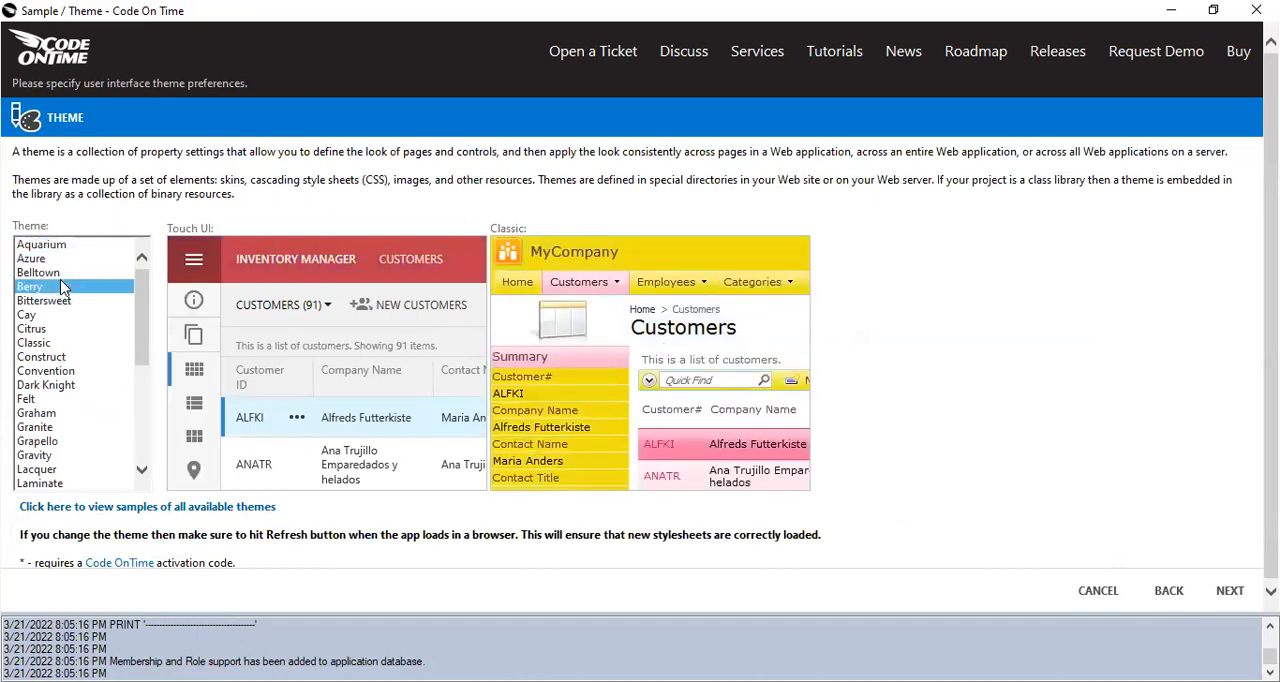
{"action": "key", "text": "Up"}
{"action": "key", "text": "Up"}
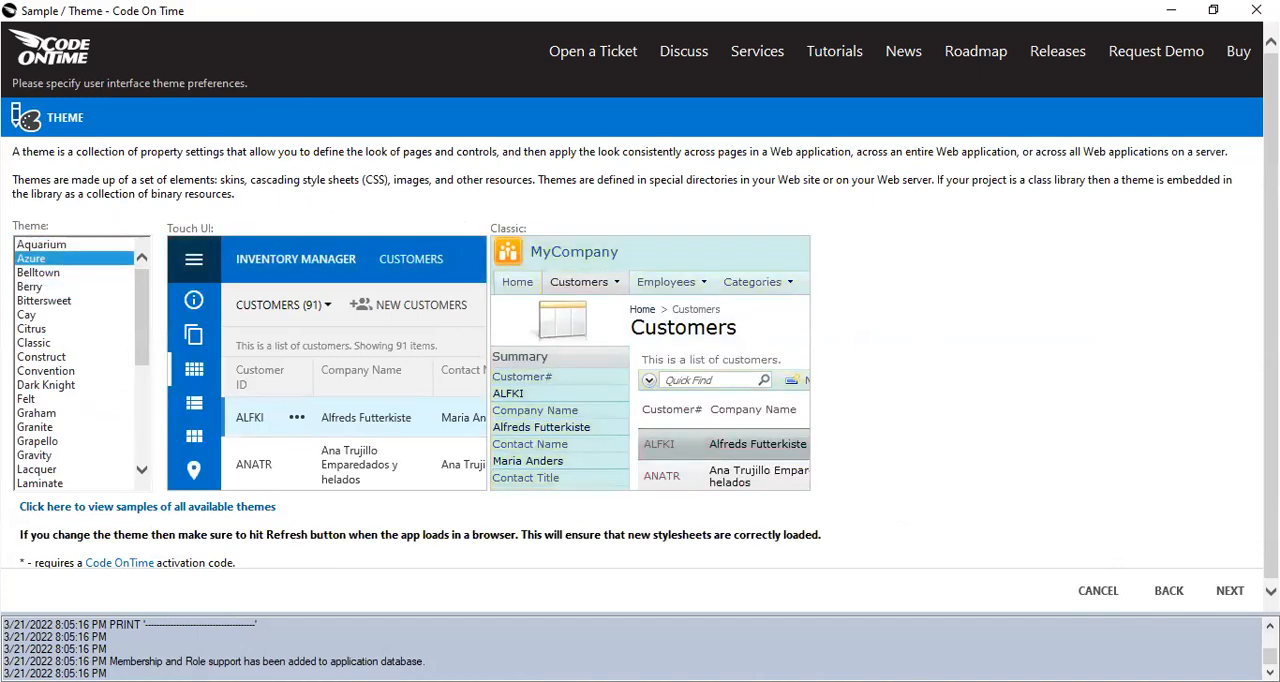
{"action": "left_click", "coordinate": [1228, 591]}
{"action": "left_click", "coordinate": [1228, 592]}
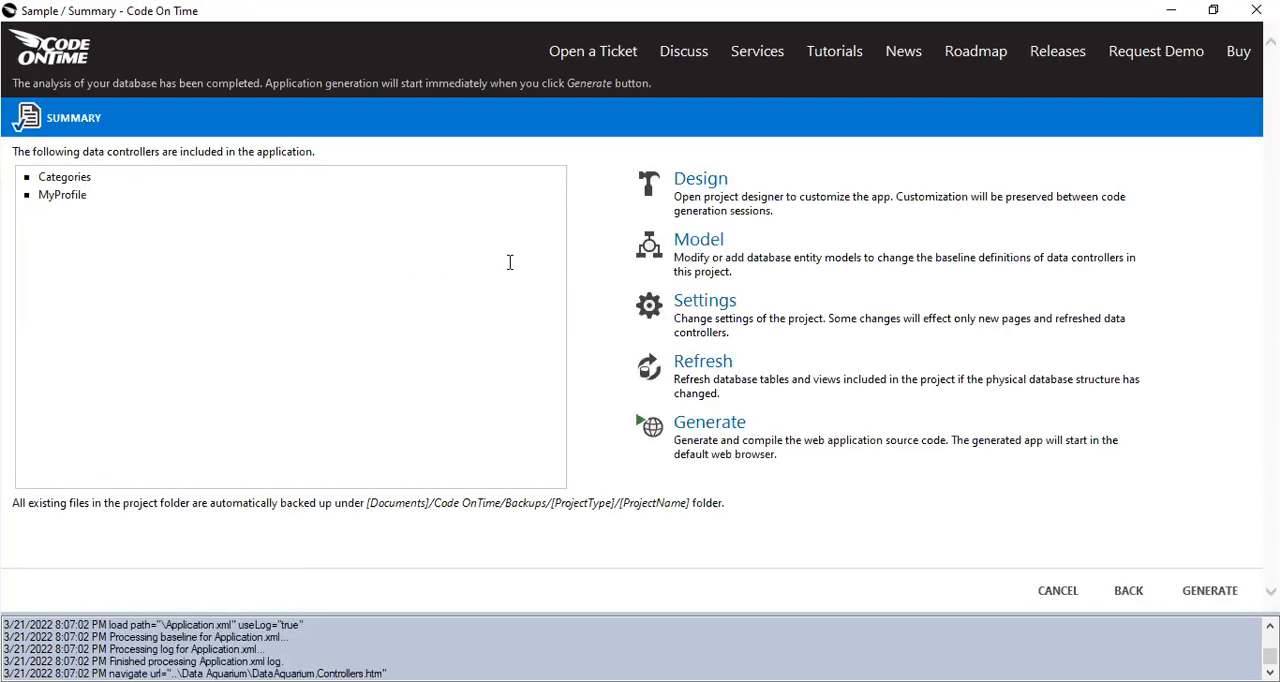
Open the project designer, examine the Categories page's properties, and widen the project explorer.
{"action": "left_click", "coordinate": [718, 182]}
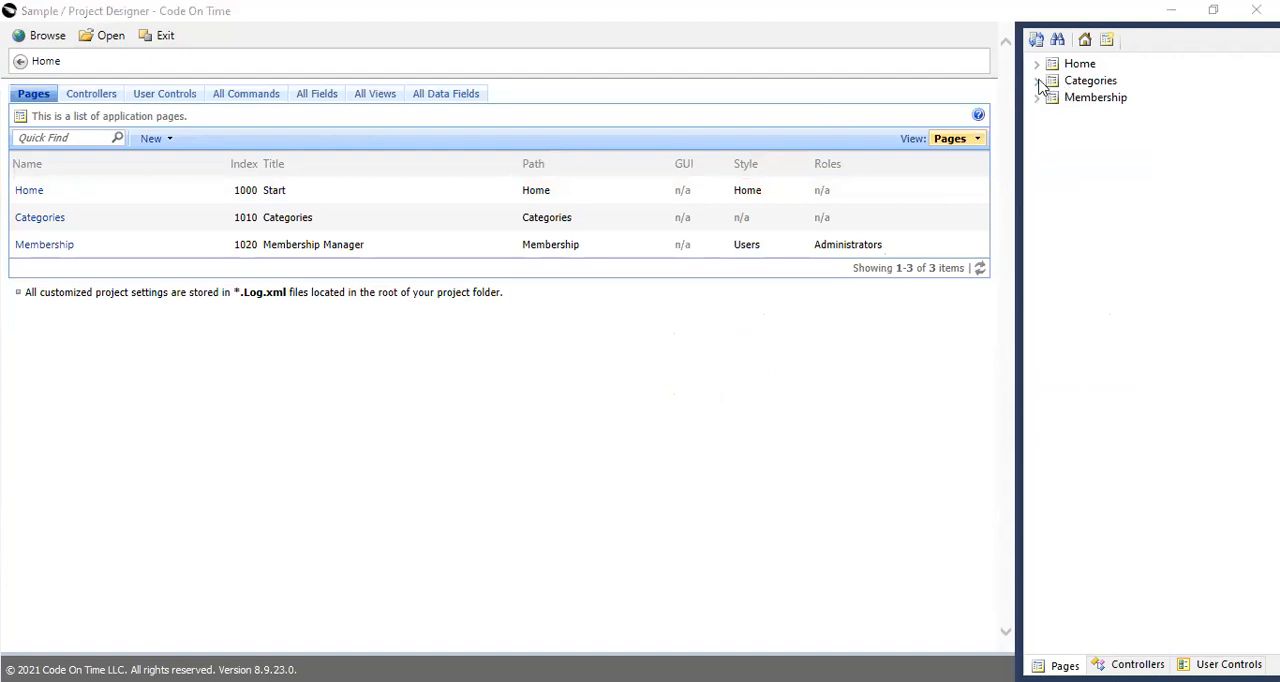
{"action": "double_click", "coordinate": [1081, 88]}
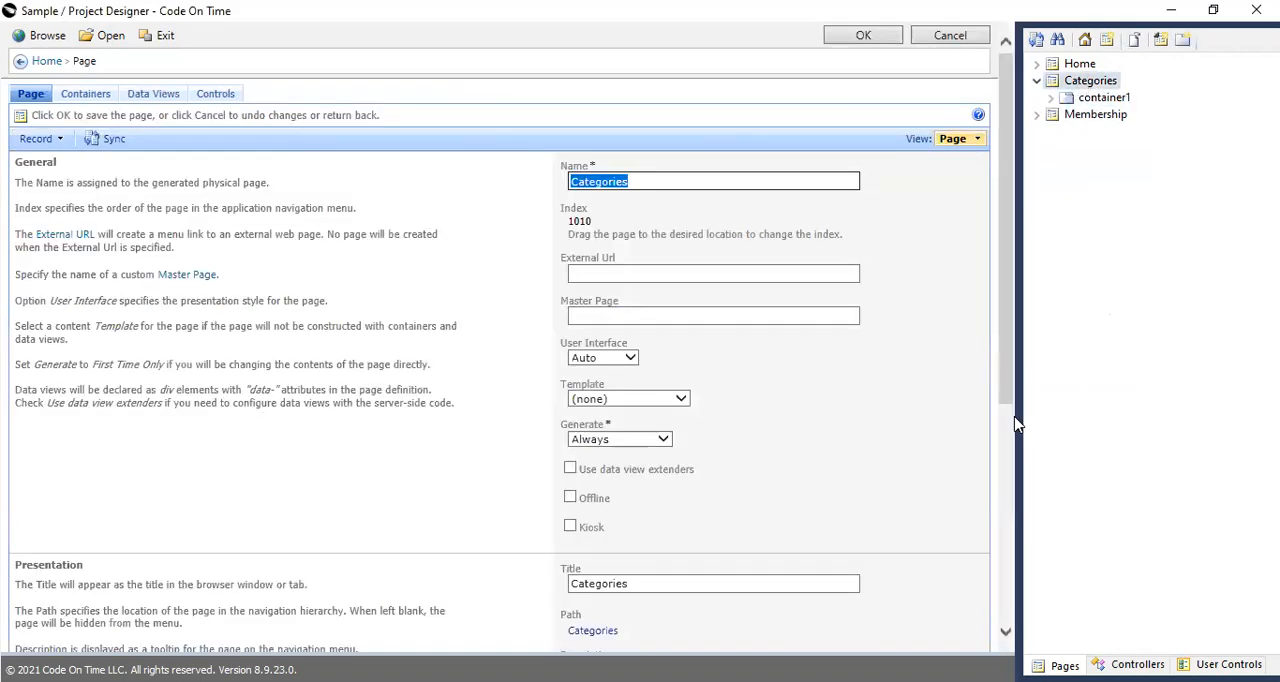
{"action": "left_click_drag", "start_coordinate": [1015, 419], "coordinate": [970, 430]}
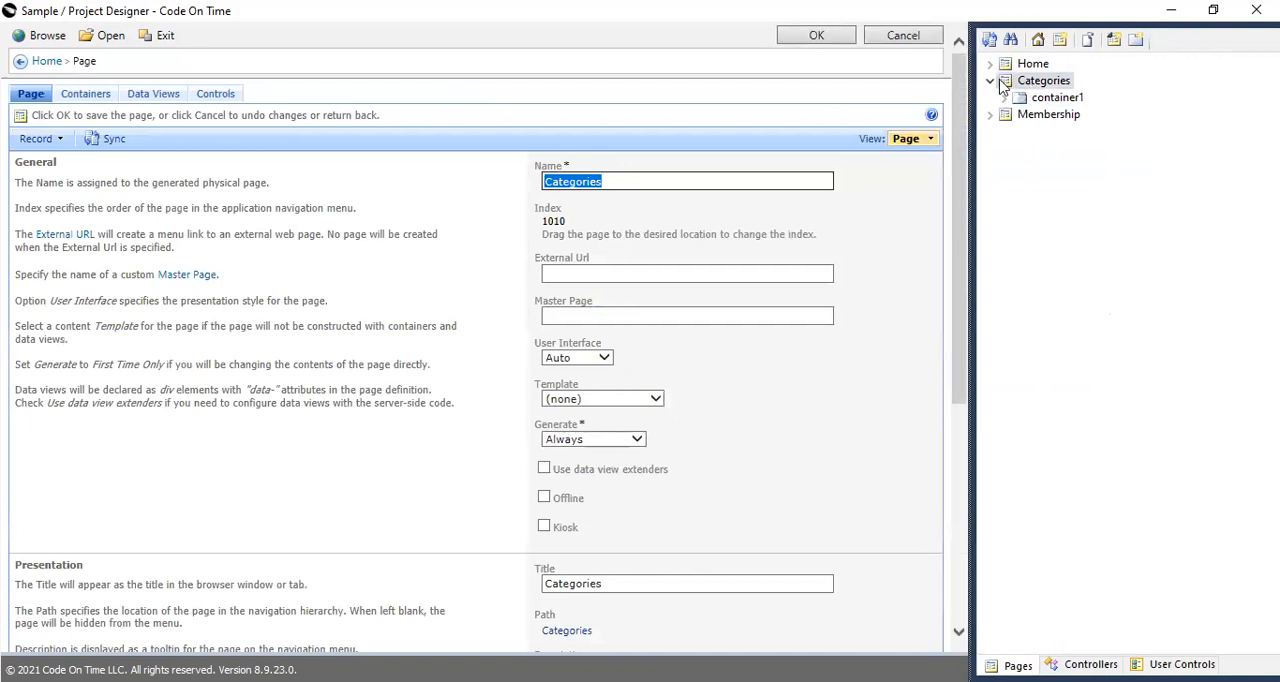
{"action": "left_click", "coordinate": [990, 81]}
Show the project's data controllers and expand the Categories controller to examine its components.
{"action": "left_click", "coordinate": [1090, 664]}
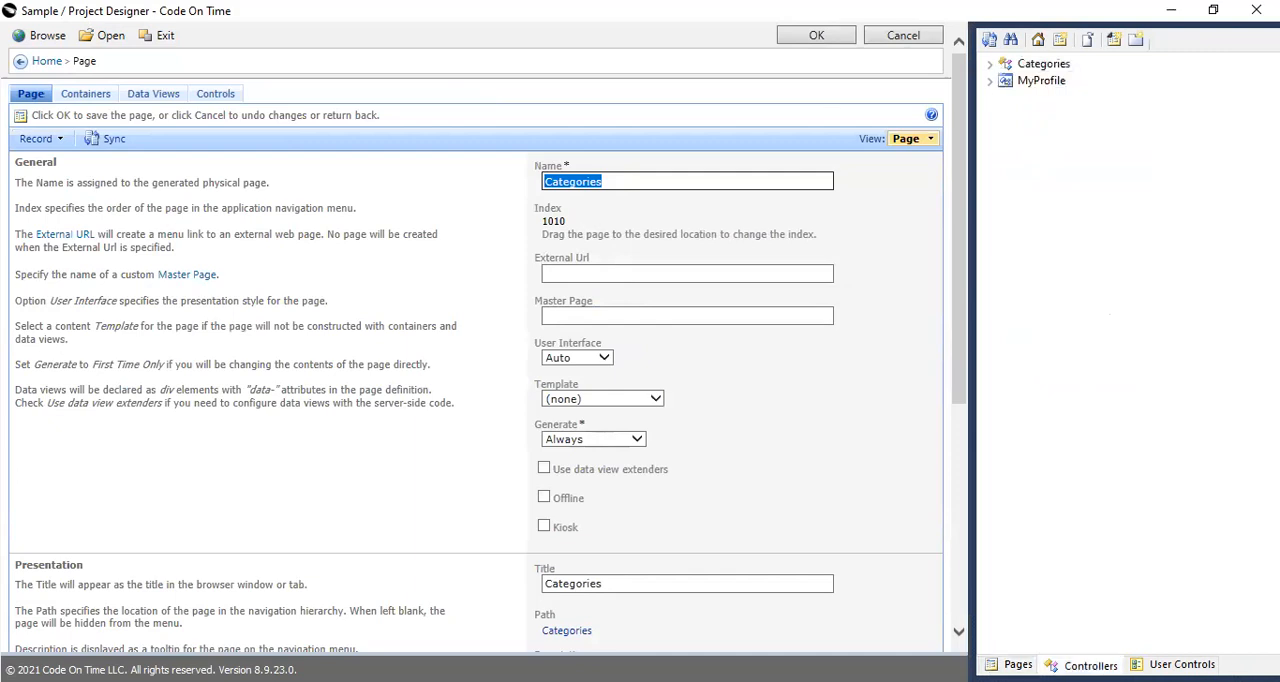
{"action": "left_click", "coordinate": [1035, 64]}
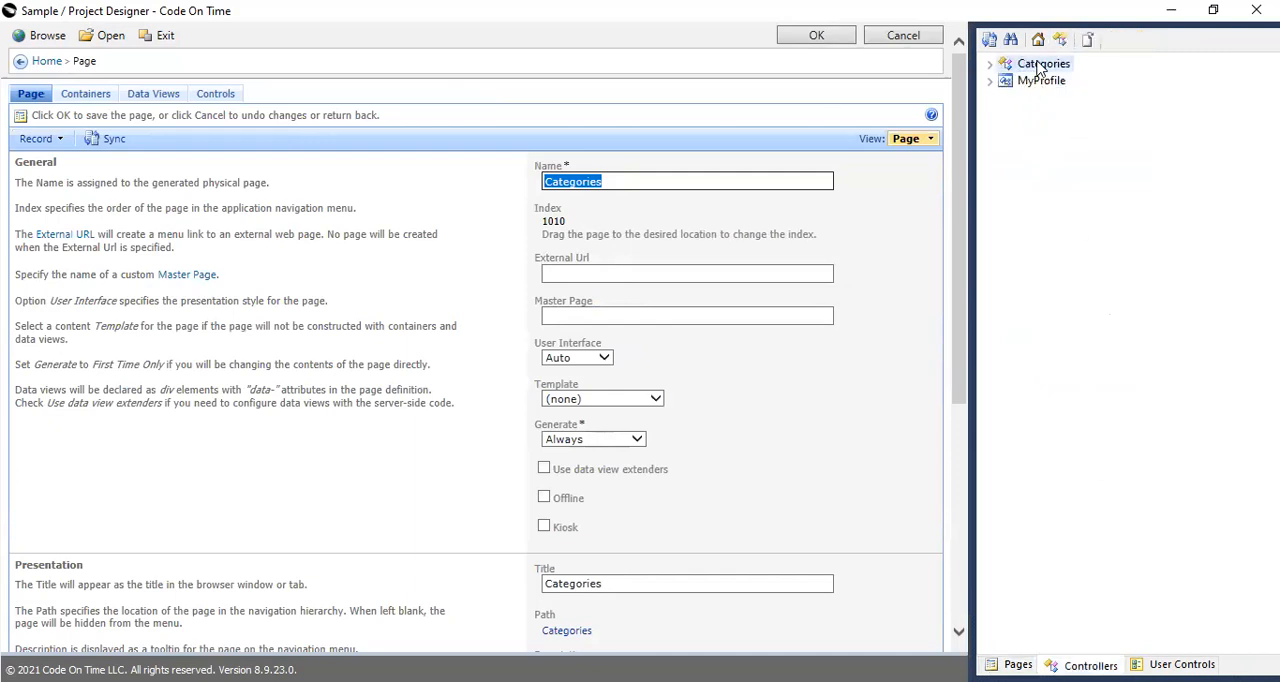
{"action": "left_click", "coordinate": [990, 64]}
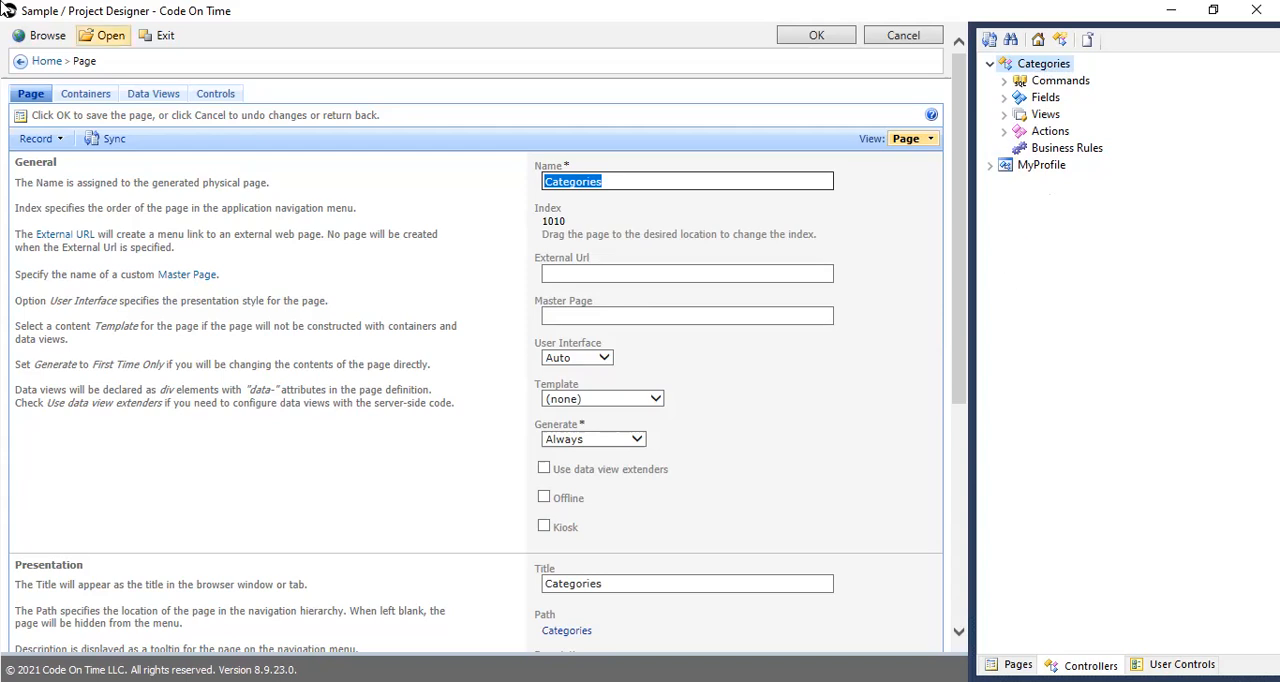
Browse the generated app and log in as admin with the account password and login remembering enabled, declining to save the password in the browser.
{"action": "left_click", "coordinate": [47, 38]}
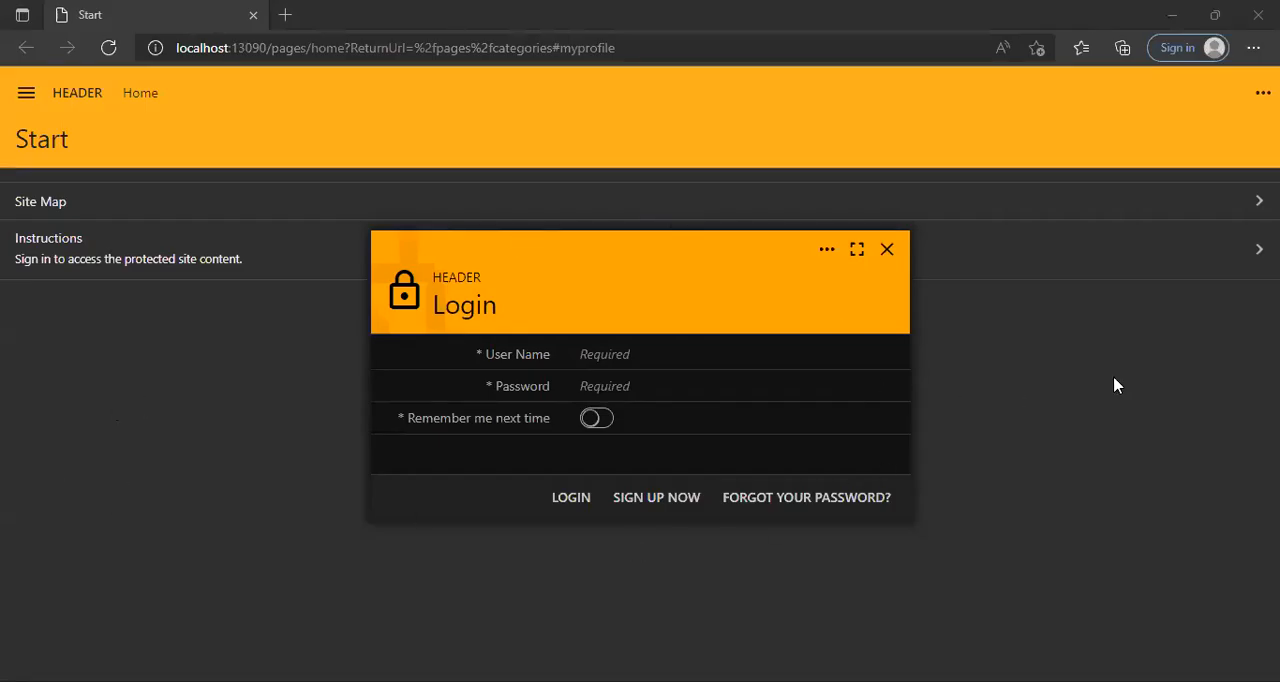
{"action": "left_click", "coordinate": [623, 353]}
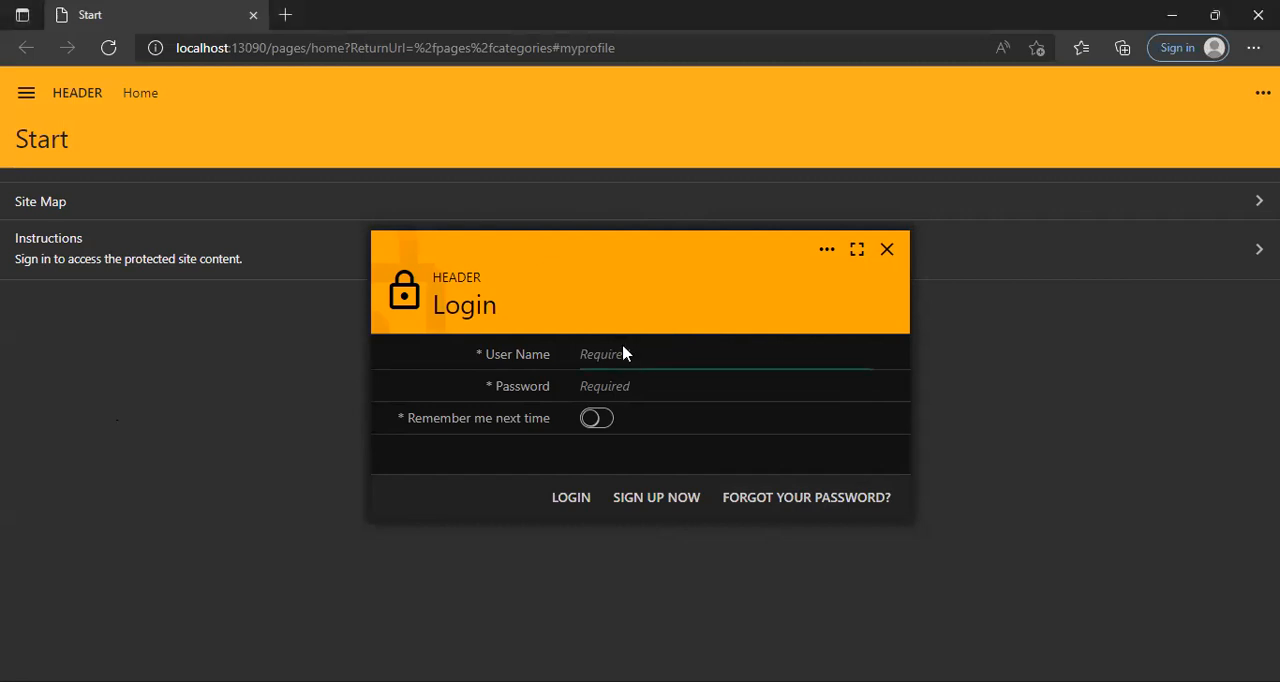
{"action": "type", "text": "admin"}
{"action": "left_click", "coordinate": [610, 393]}
{"action": "type", "text": "•••••••••"}
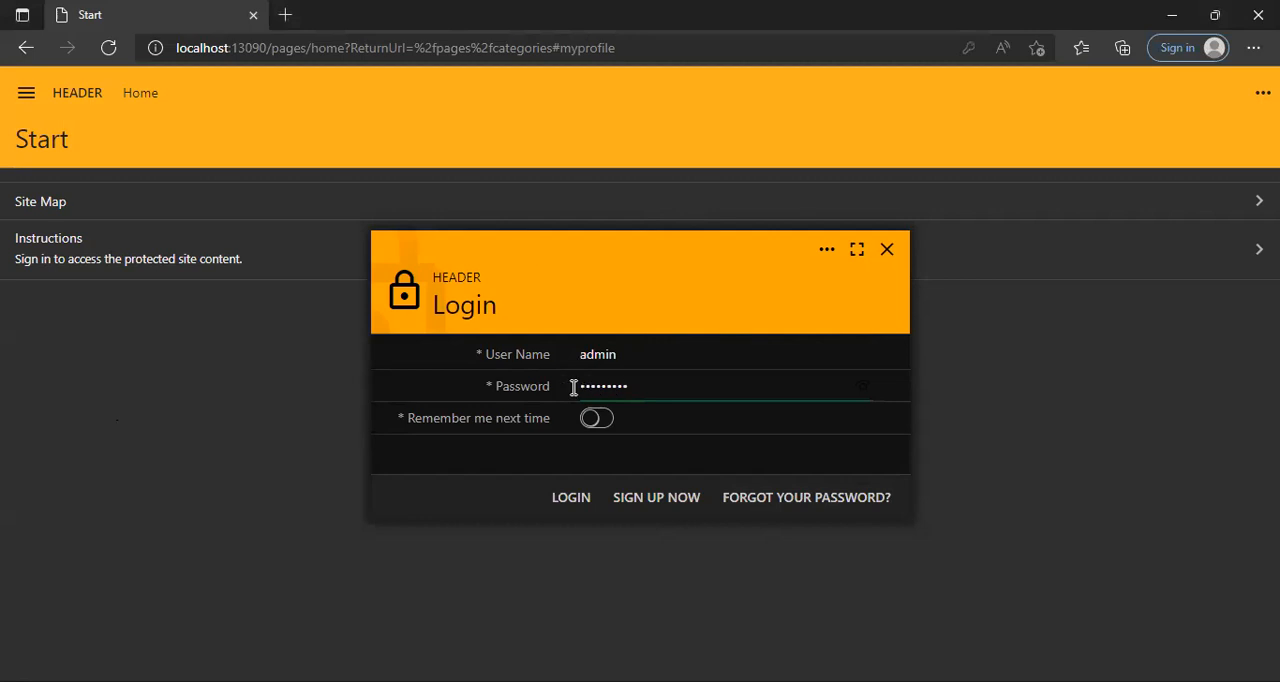
{"action": "left_click", "coordinate": [598, 420]}
{"action": "left_click", "coordinate": [572, 496]}
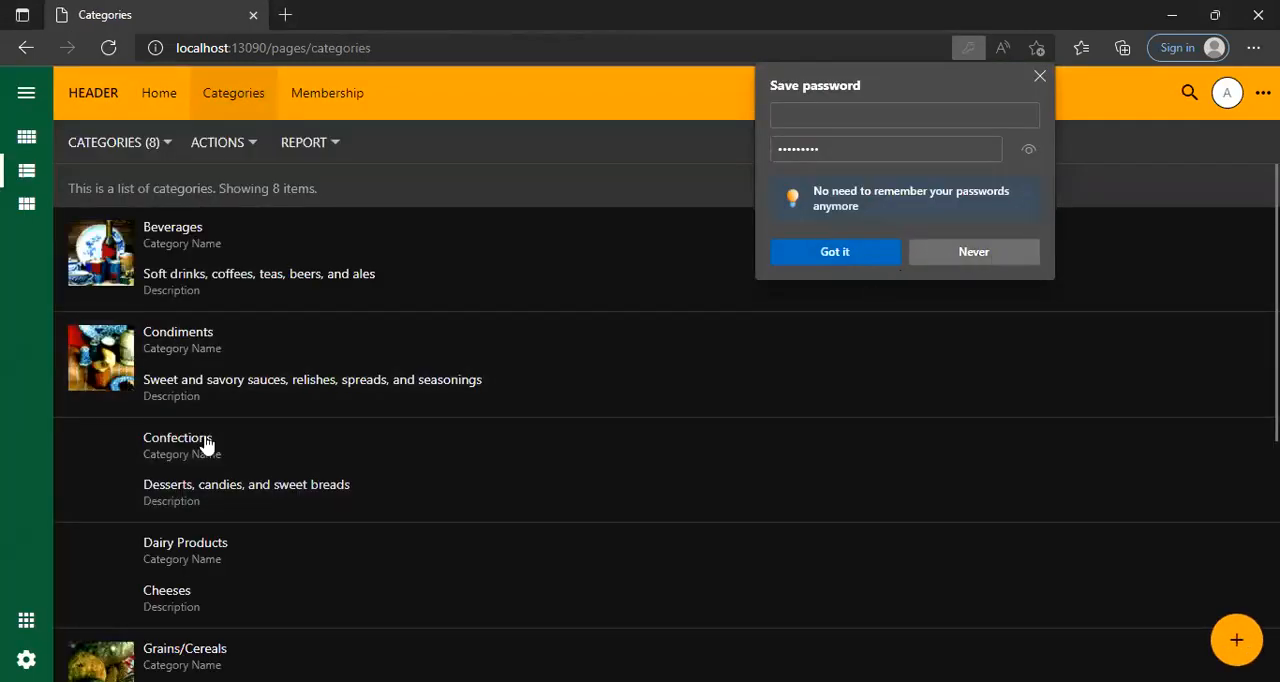
{"action": "left_click", "coordinate": [974, 252]}
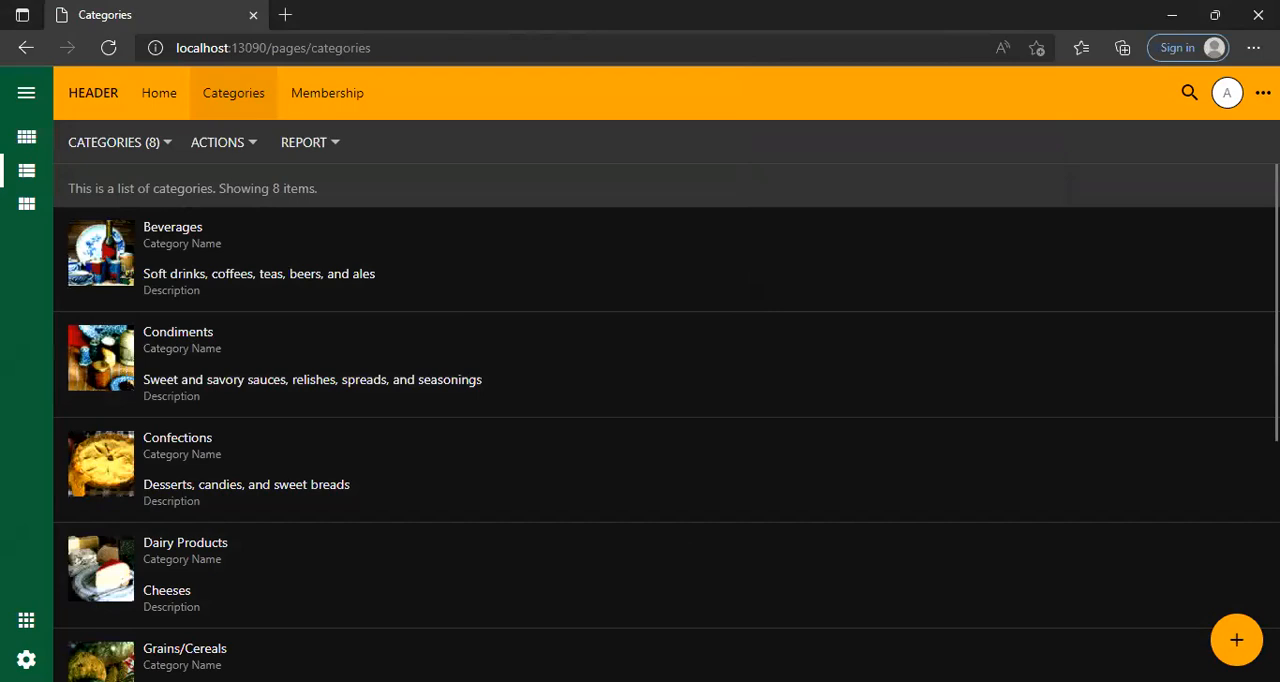
Switch the categories between the Grid and List presentations, finishing with Grid.
{"action": "left_click", "coordinate": [166, 141]}
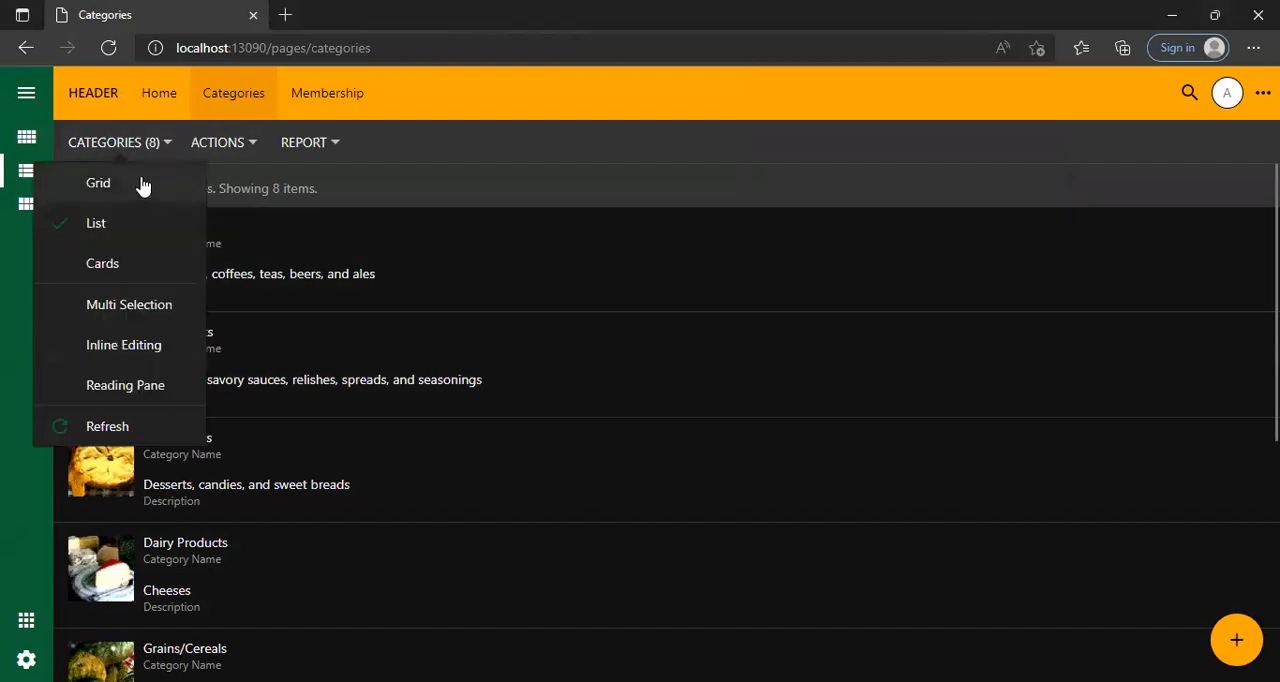
{"action": "left_click", "coordinate": [142, 186]}
{"action": "left_click", "coordinate": [163, 147]}
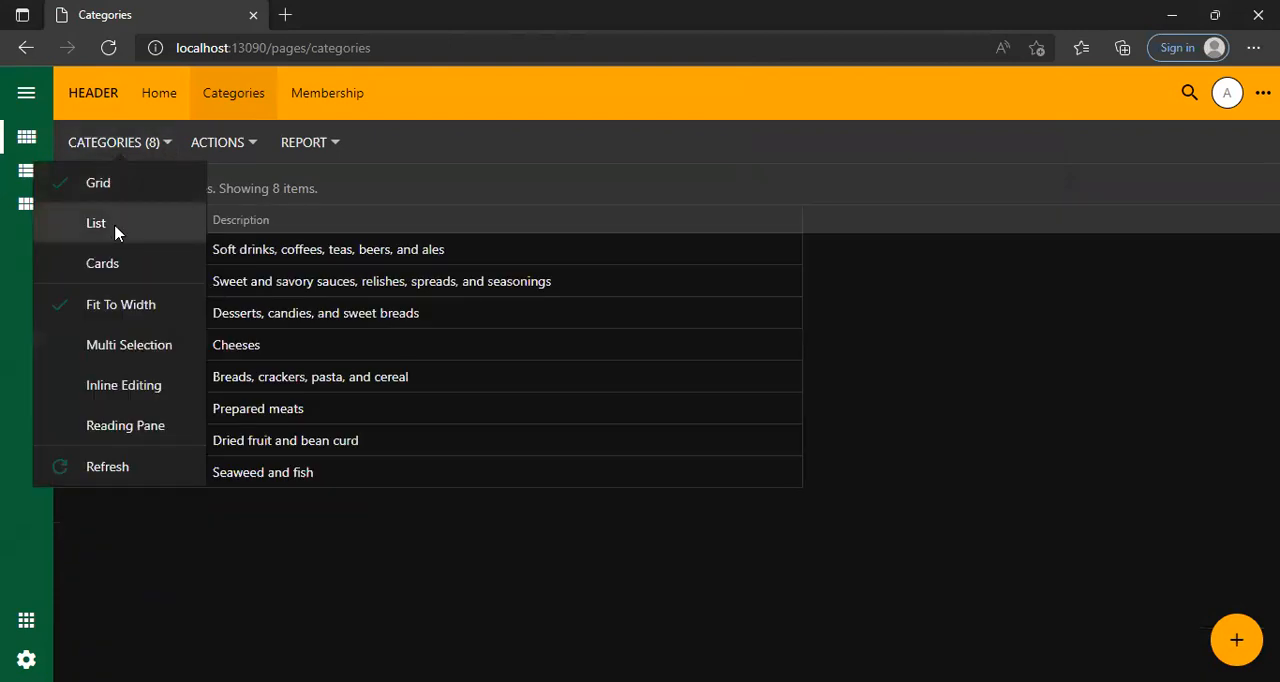
{"action": "left_click", "coordinate": [115, 230]}
{"action": "left_click", "coordinate": [163, 148]}
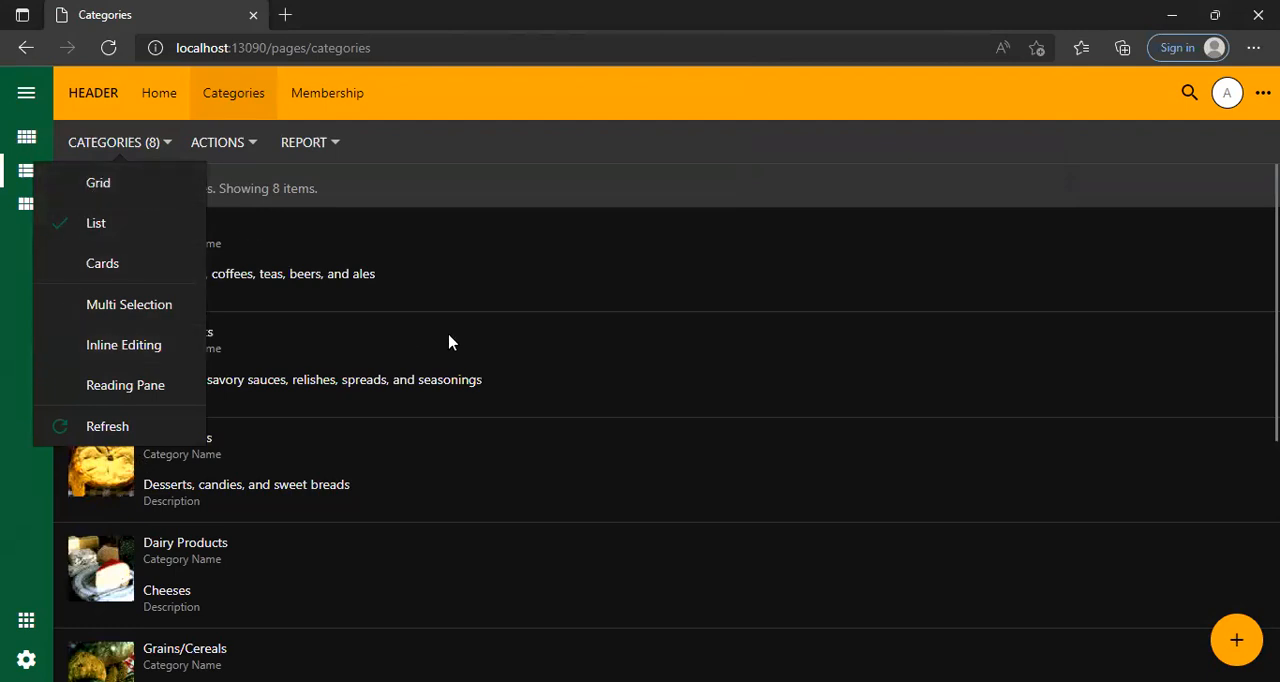
{"action": "left_click", "coordinate": [97, 224]}
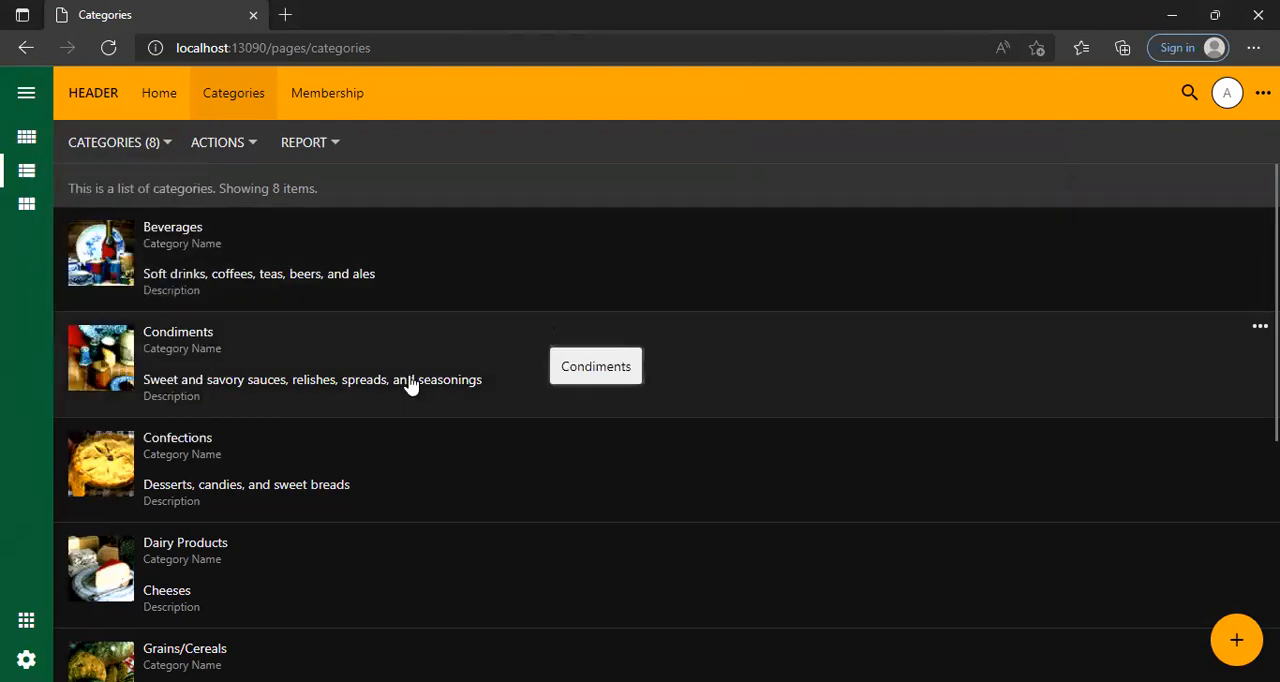
{"action": "left_click", "coordinate": [166, 145]}
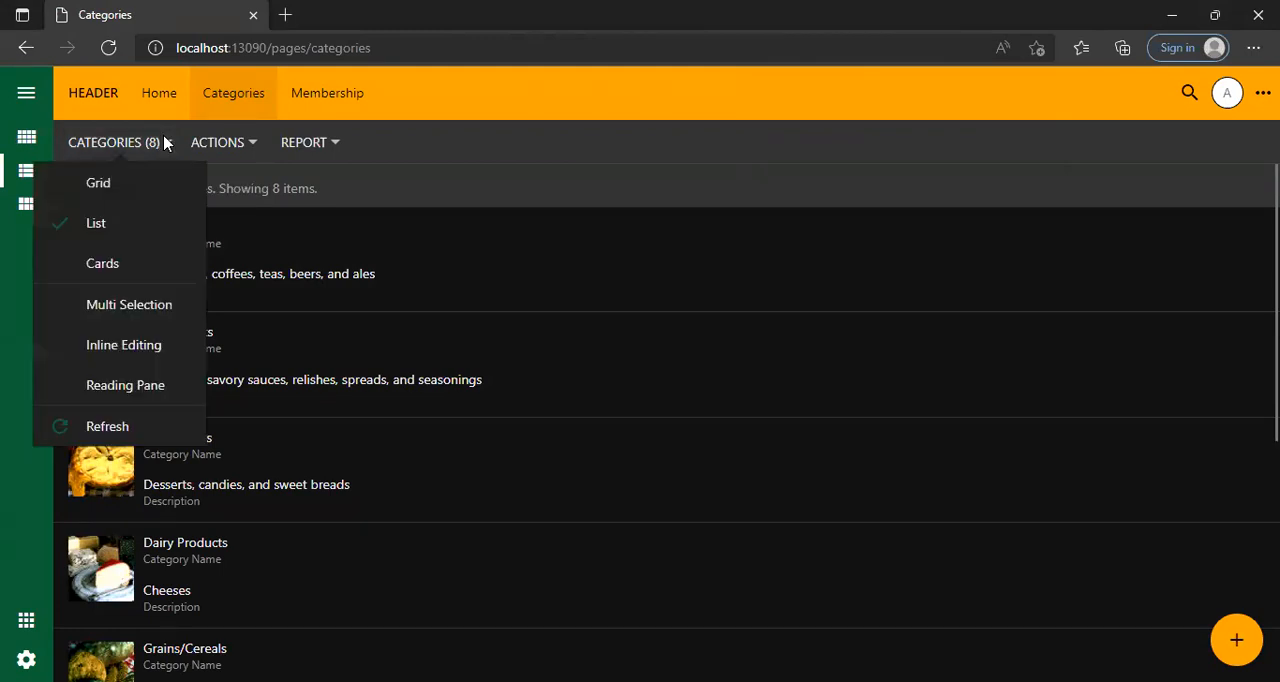
{"action": "left_click", "coordinate": [118, 184]}
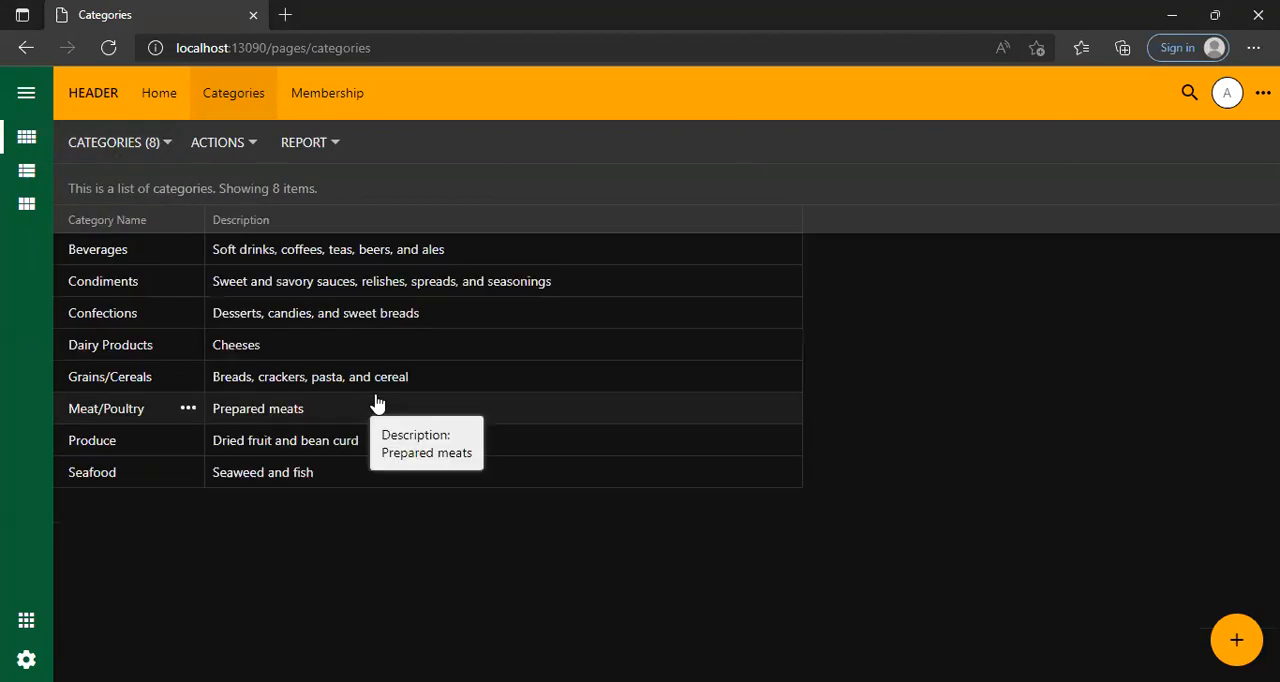
Review the Beverages record and the blank New Categories form, closing both without saving anything.
{"action": "left_click", "coordinate": [421, 252]}
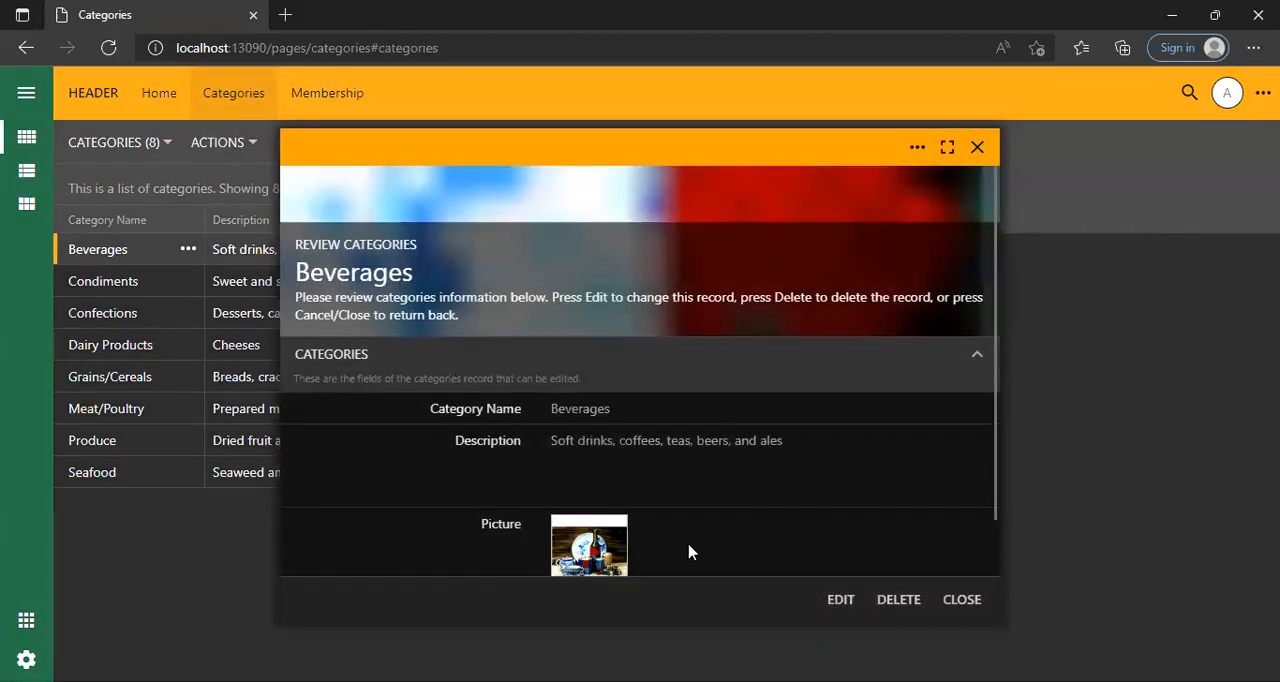
{"action": "left_click", "coordinate": [977, 147]}
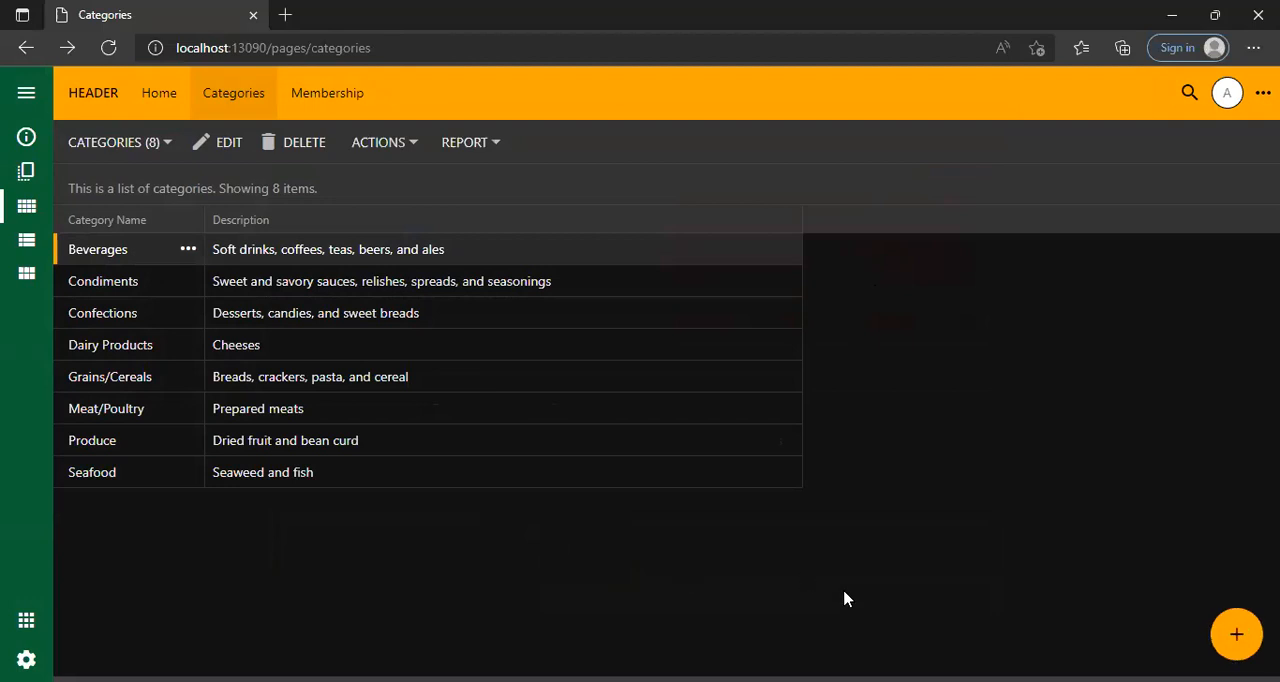
{"action": "left_click", "coordinate": [1238, 637]}
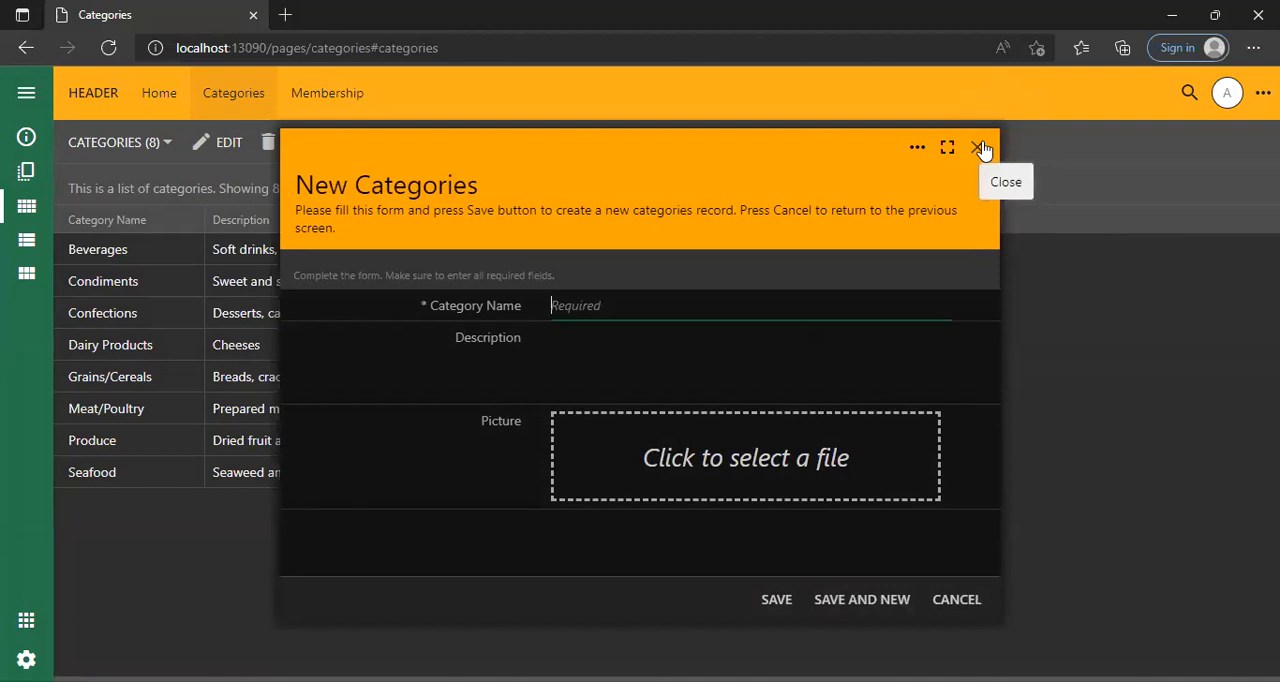
{"action": "left_click", "coordinate": [979, 147]}
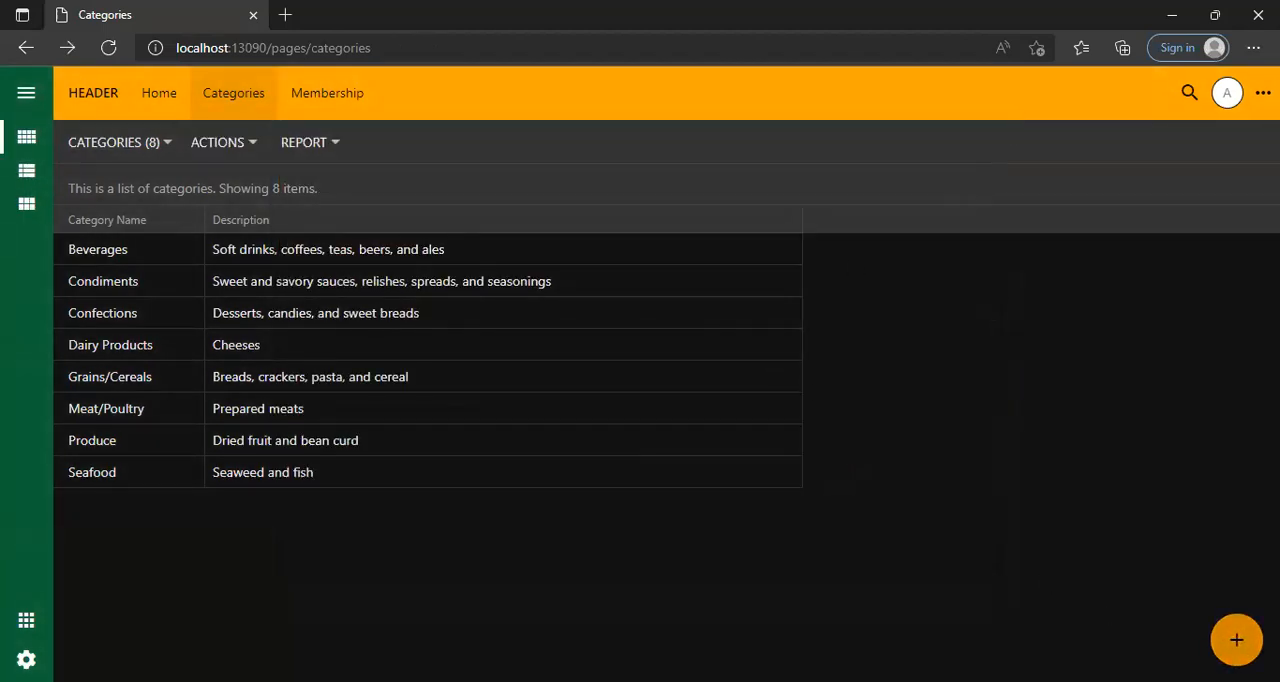
{"action": "left_click", "coordinate": [1236, 640]}
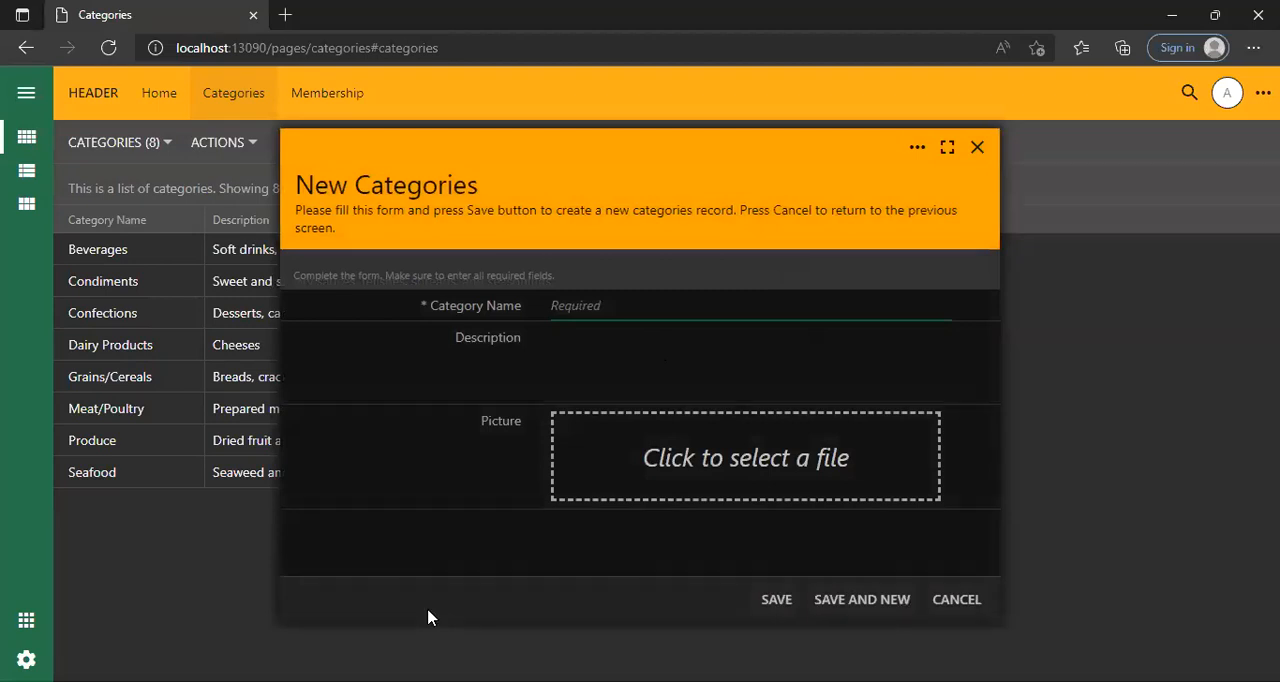
{"action": "left_click_drag", "start_coordinate": [525, 147], "coordinate": [485, 104]}
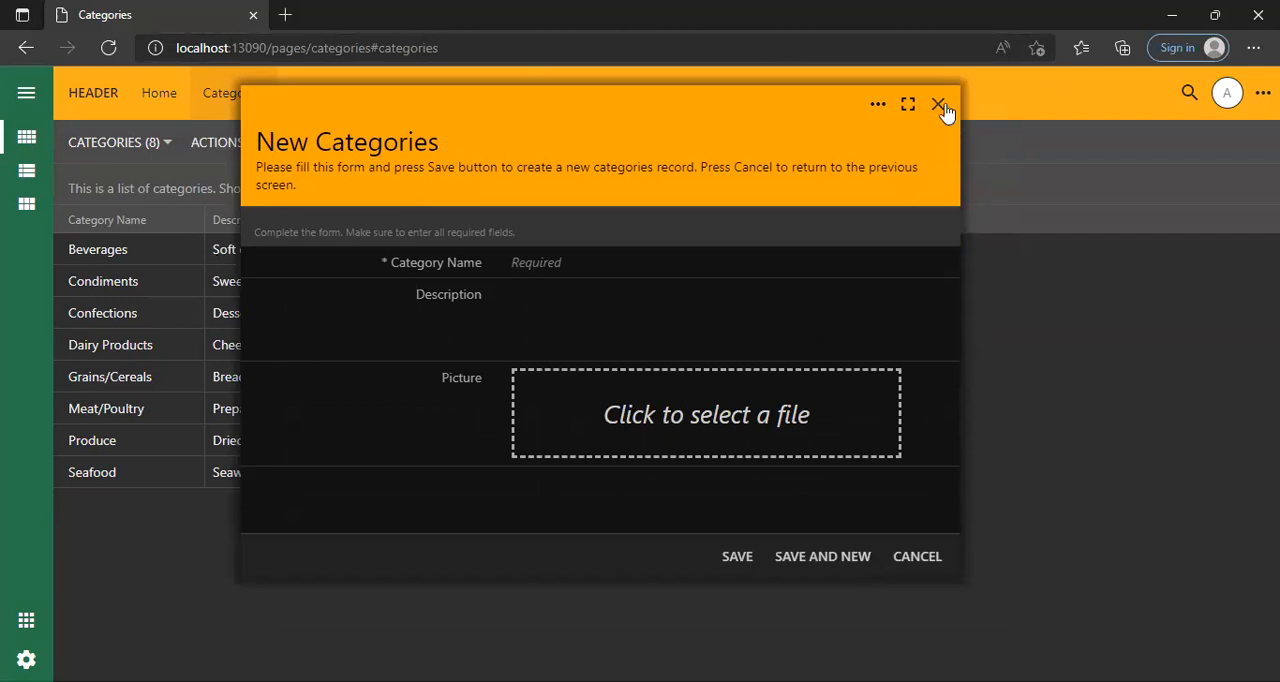
{"action": "left_click", "coordinate": [917, 556]}
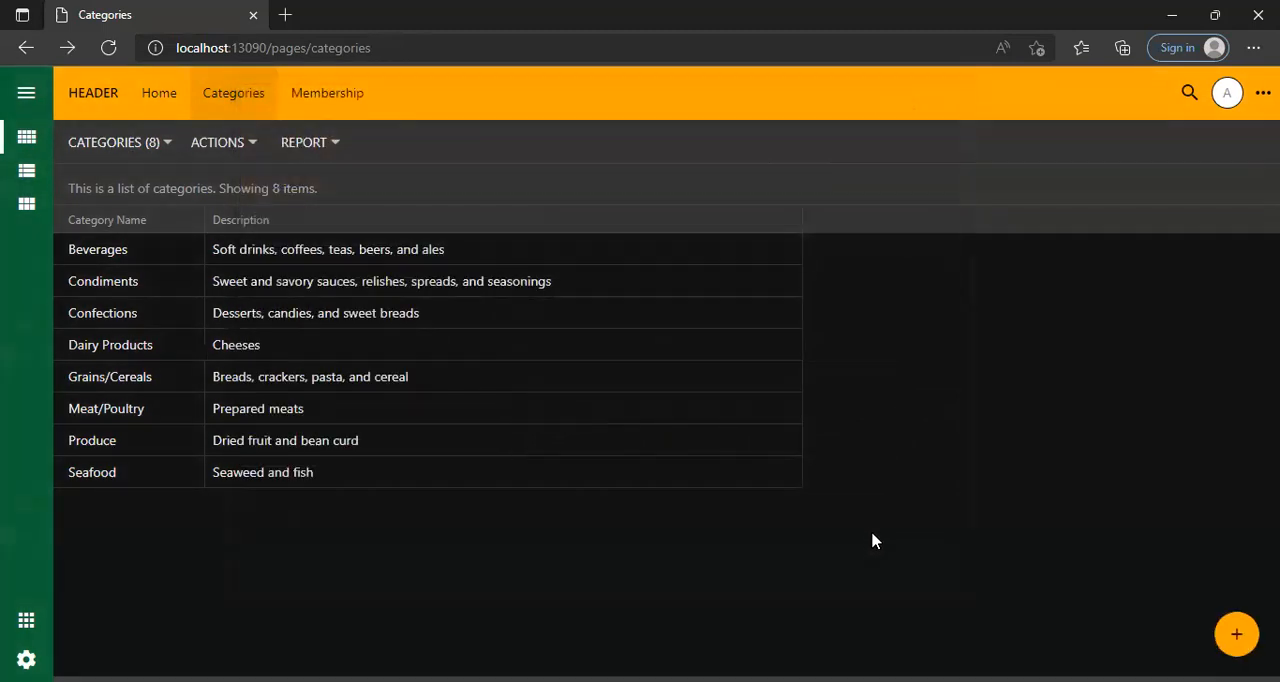
Open the Beverages record in edit mode to examine its fields, and close it without changes.
{"action": "left_click", "coordinate": [424, 265]}
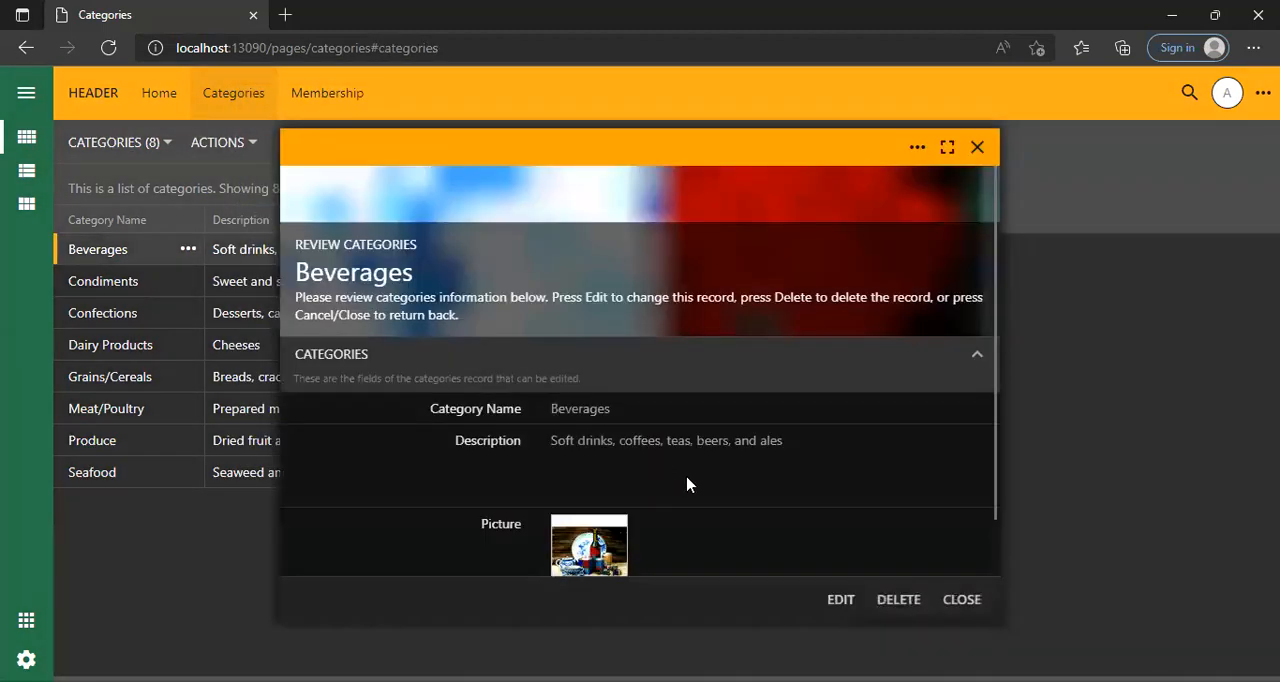
{"action": "left_click", "coordinate": [818, 601]}
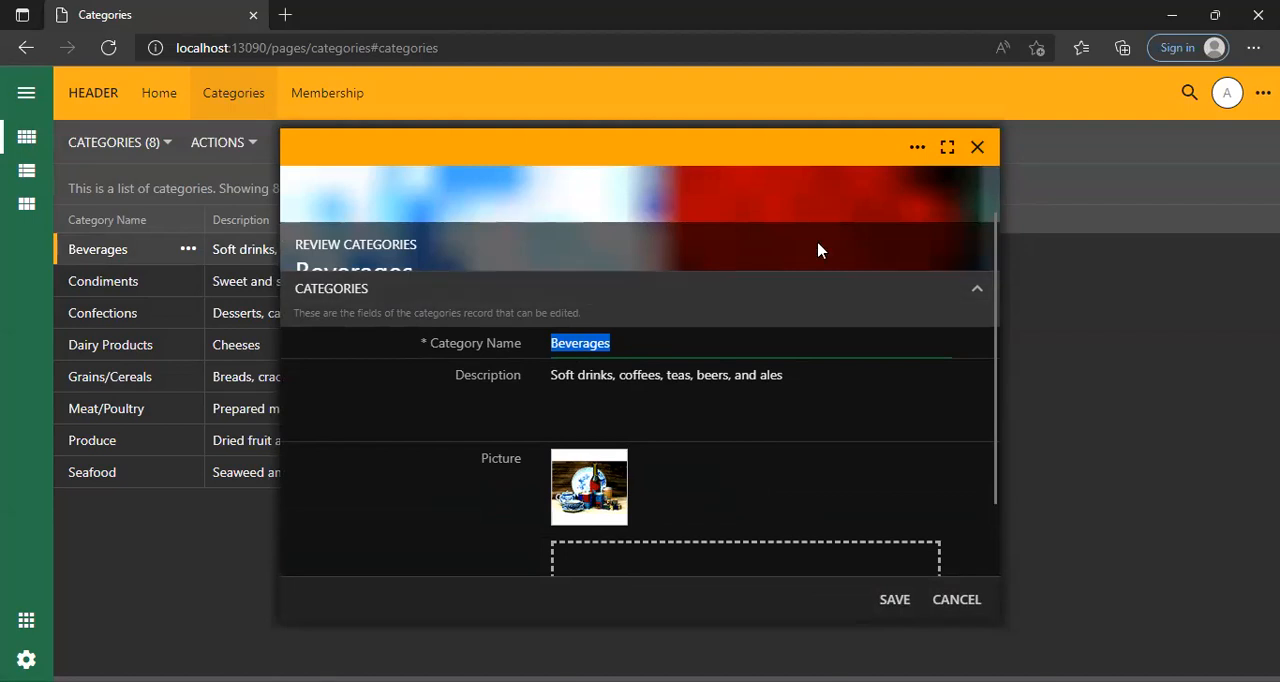
{"action": "left_click", "coordinate": [977, 147]}
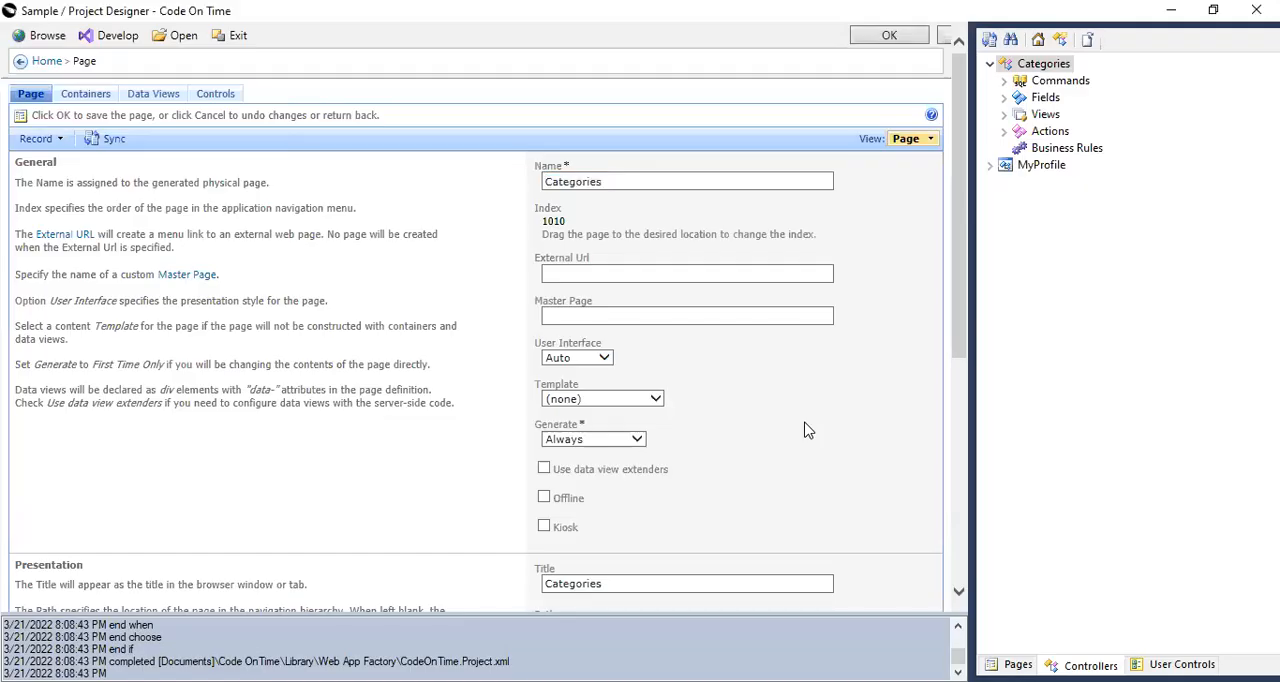
Switch back to the Code On Time designer and examine the Categories controller's action groups and the fields of its grid1 and editForm1 views.
{"action": "left_click", "coordinate": [1004, 132]}
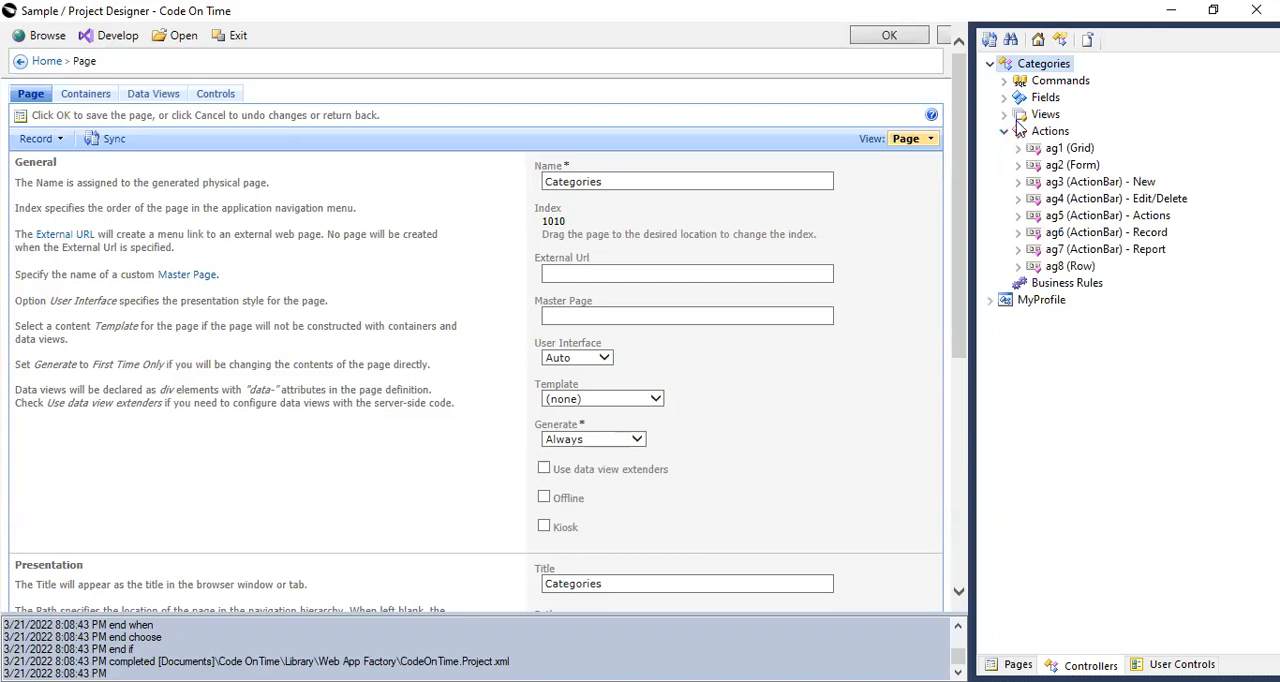
{"action": "left_click", "coordinate": [1005, 115]}
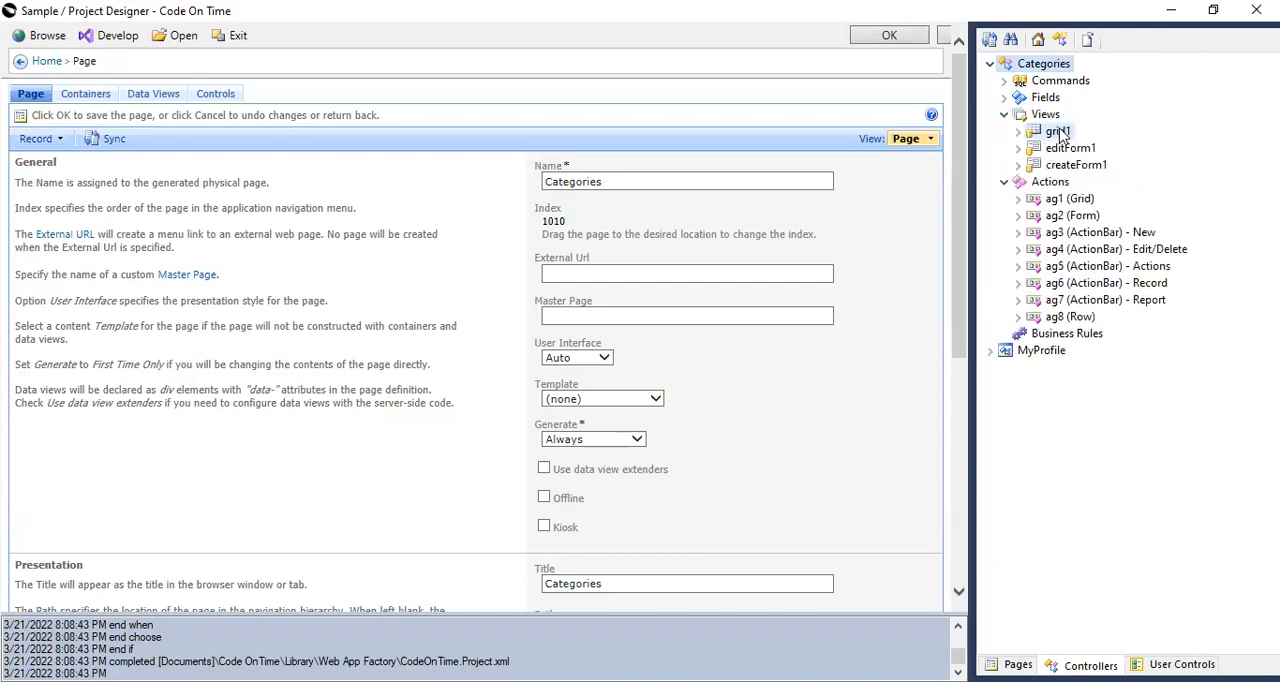
{"action": "left_click", "coordinate": [1058, 131]}
{"action": "left_click", "coordinate": [1018, 131]}
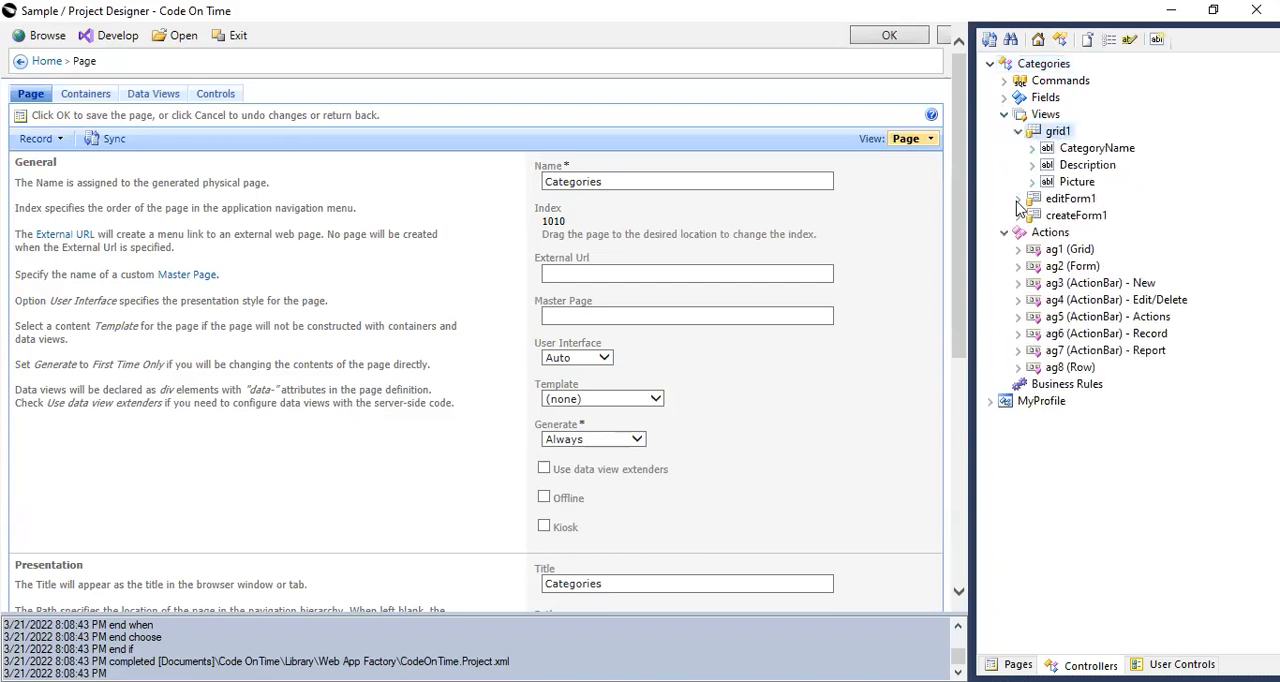
{"action": "left_click", "coordinate": [1018, 198]}
{"action": "left_click", "coordinate": [1074, 199]}
{"action": "left_click", "coordinate": [1032, 215]}
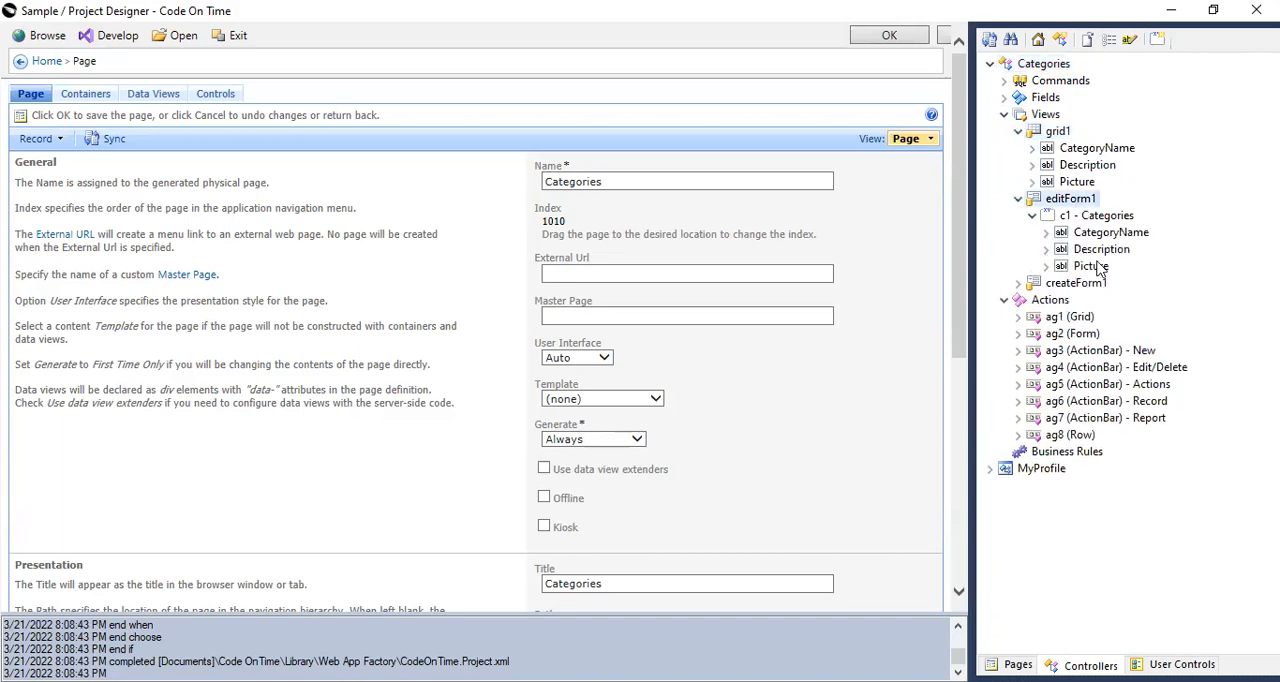
Expand the createForm1 view down to its fields, and open editForm1's CategoryName data field to review its presentation properties.
{"action": "left_click", "coordinate": [1020, 284]}
{"action": "left_click", "coordinate": [1032, 300]}
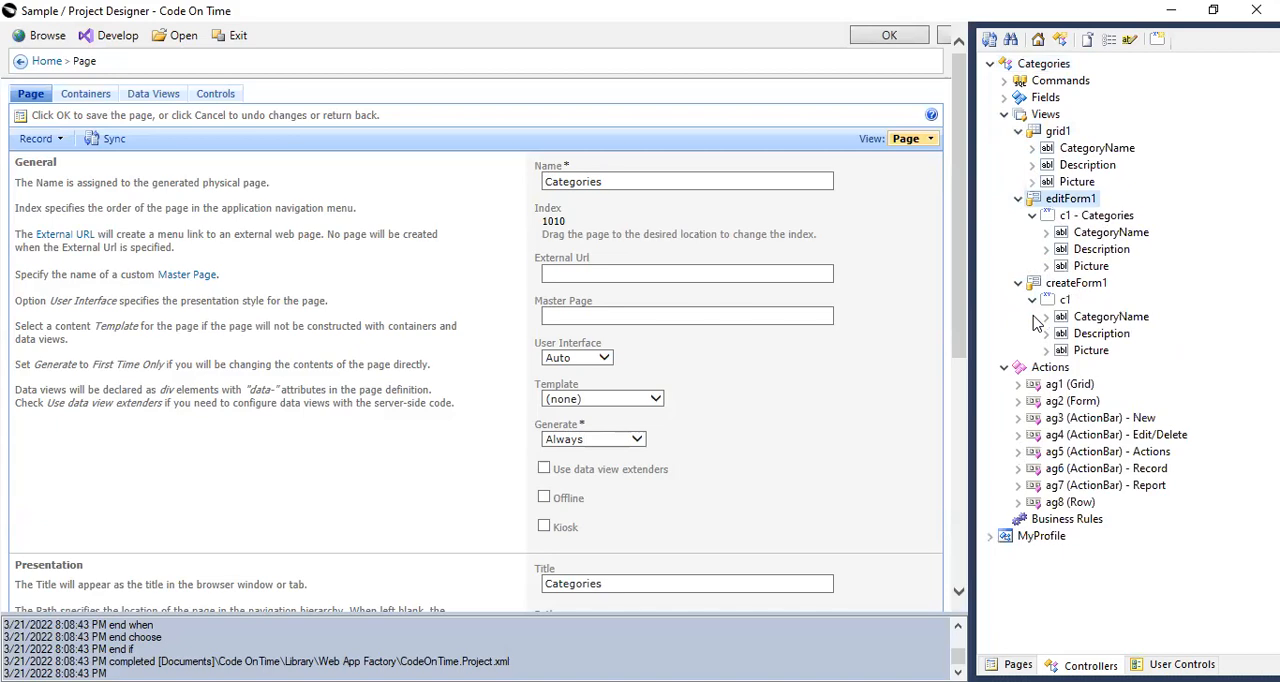
{"action": "left_click", "coordinate": [1112, 234]}
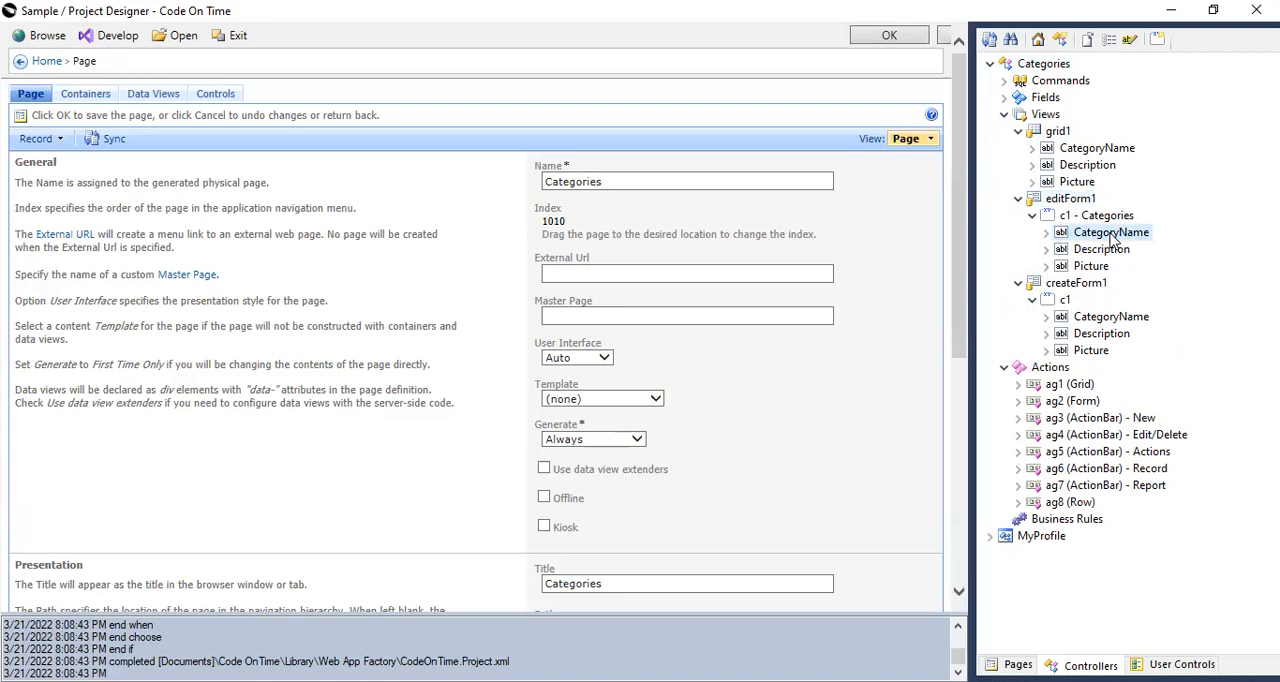
{"action": "scroll", "coordinate": [614, 330], "scroll_direction": "down", "scroll_amount": 10}
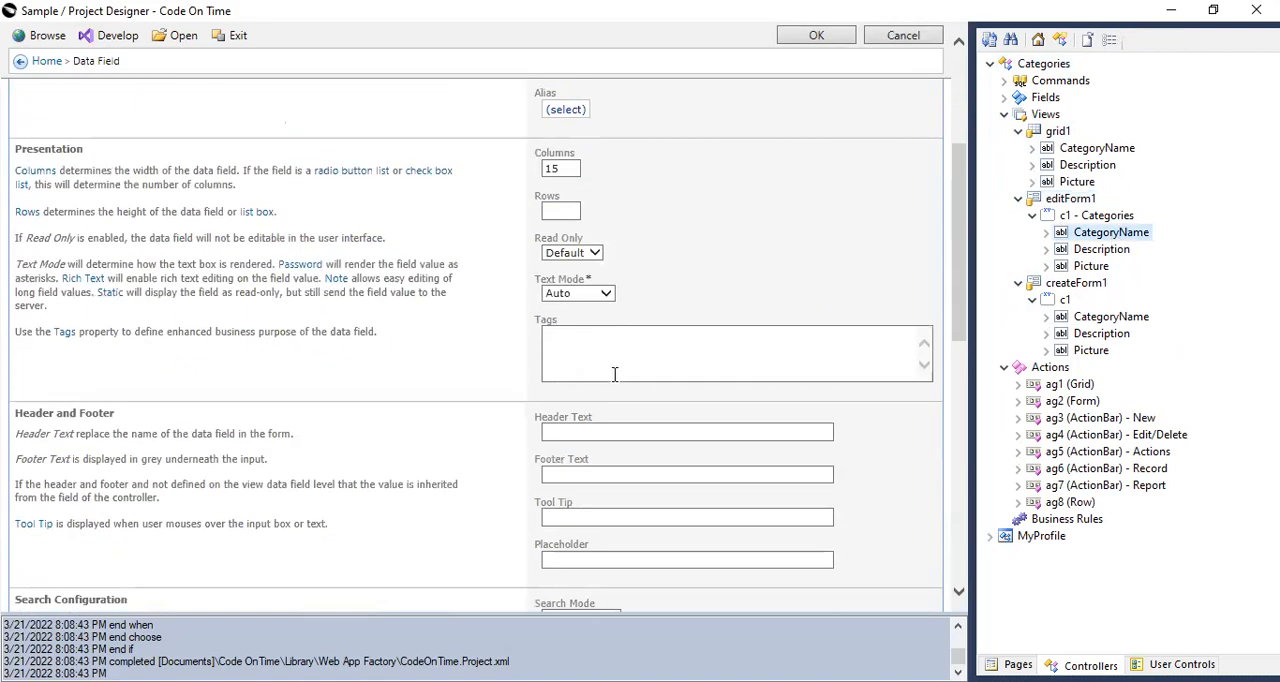
{"action": "scroll", "coordinate": [606, 296], "scroll_direction": "up", "scroll_amount": 3}
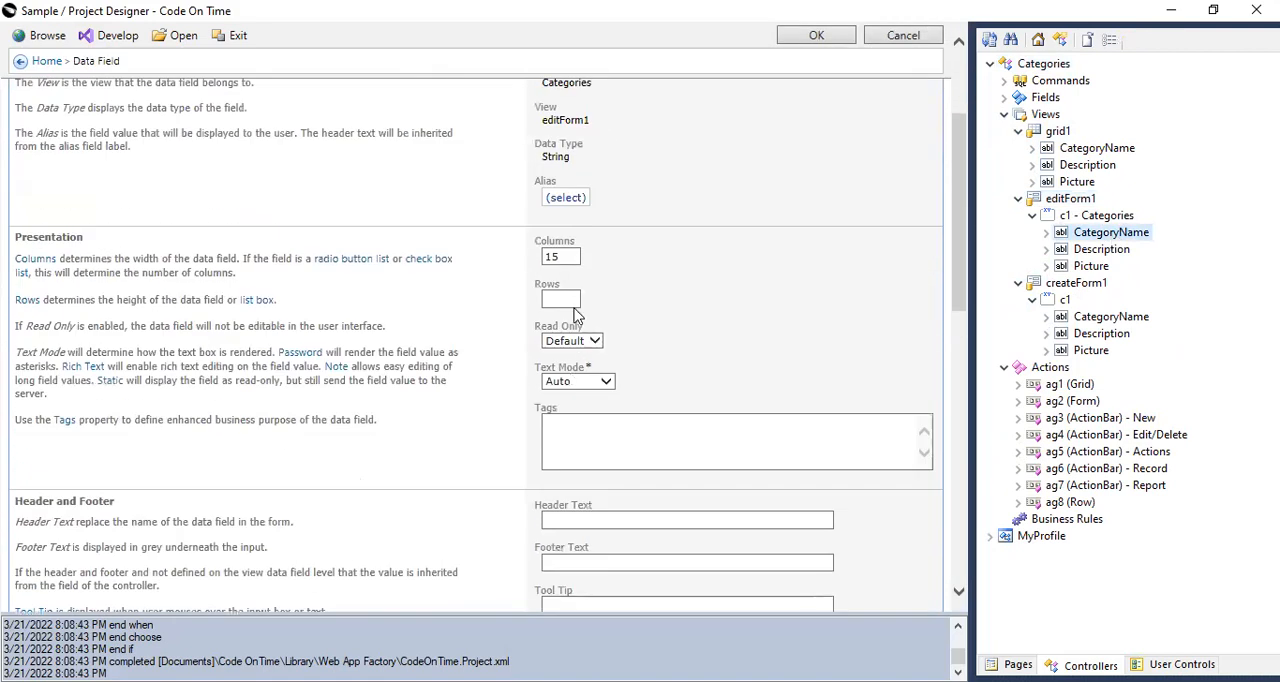
Try the CategoryName data field with Text Mode Static and Read Only set to Yes.
{"action": "left_click", "coordinate": [606, 384]}
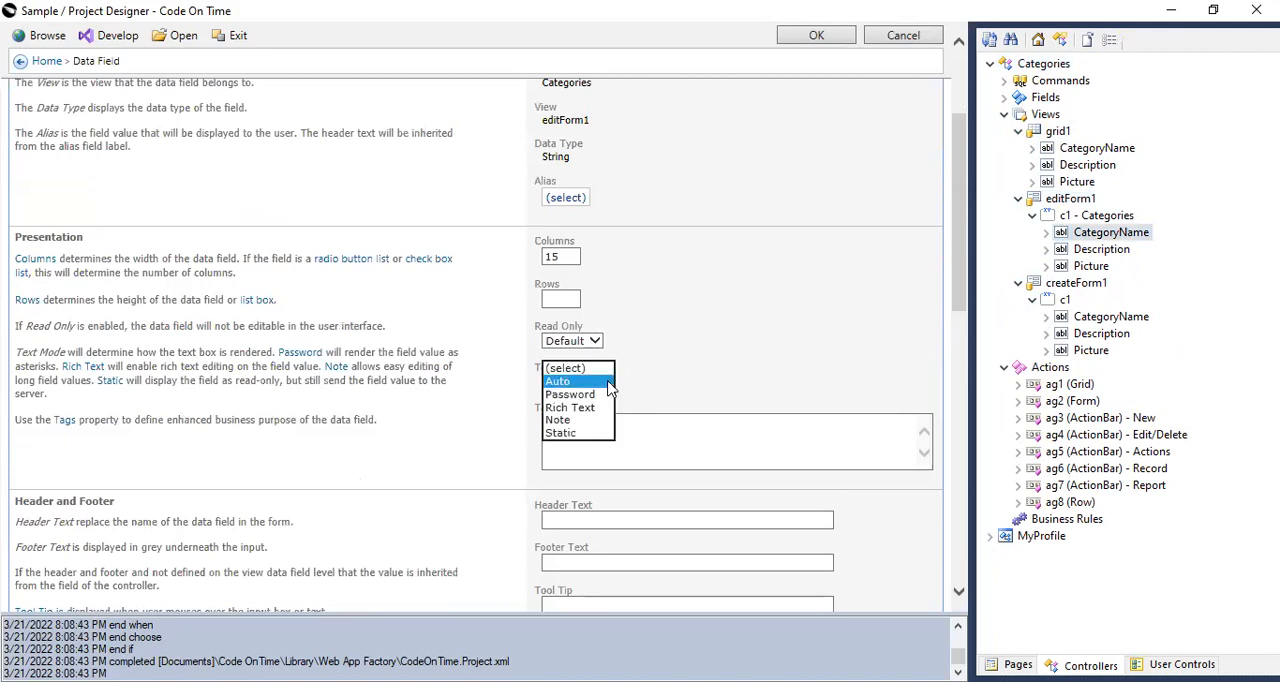
{"action": "left_click", "coordinate": [569, 431]}
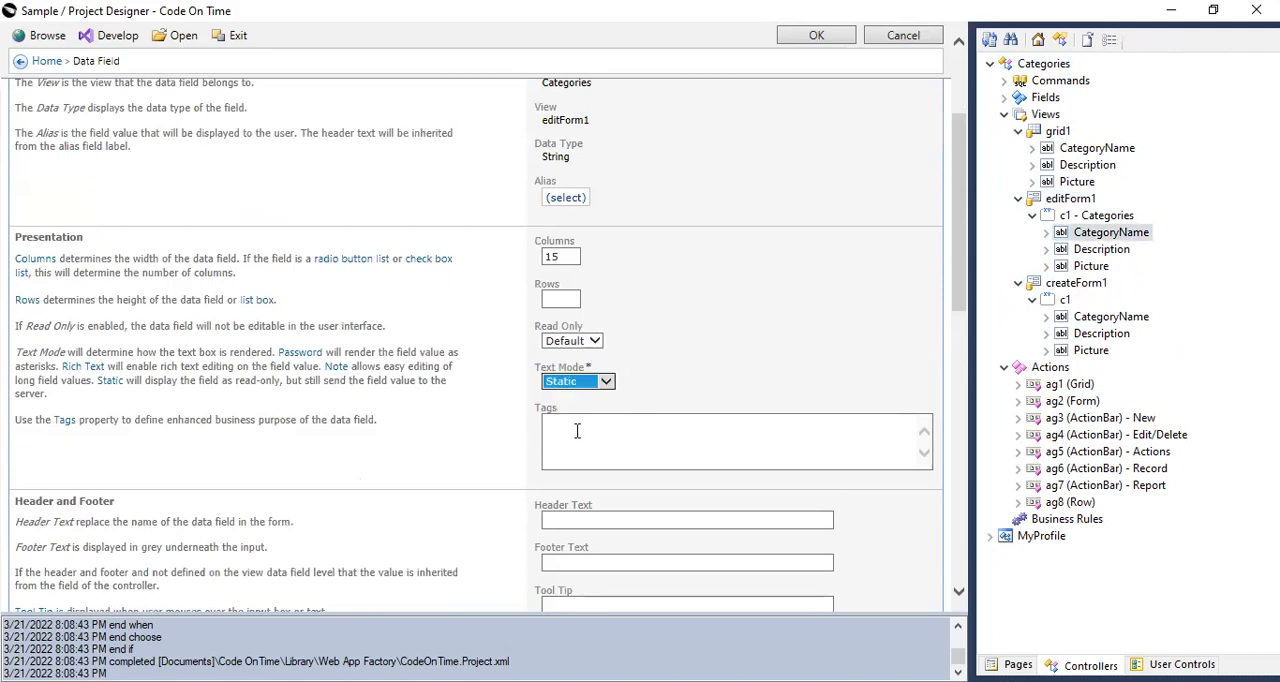
{"action": "left_click", "coordinate": [606, 381]}
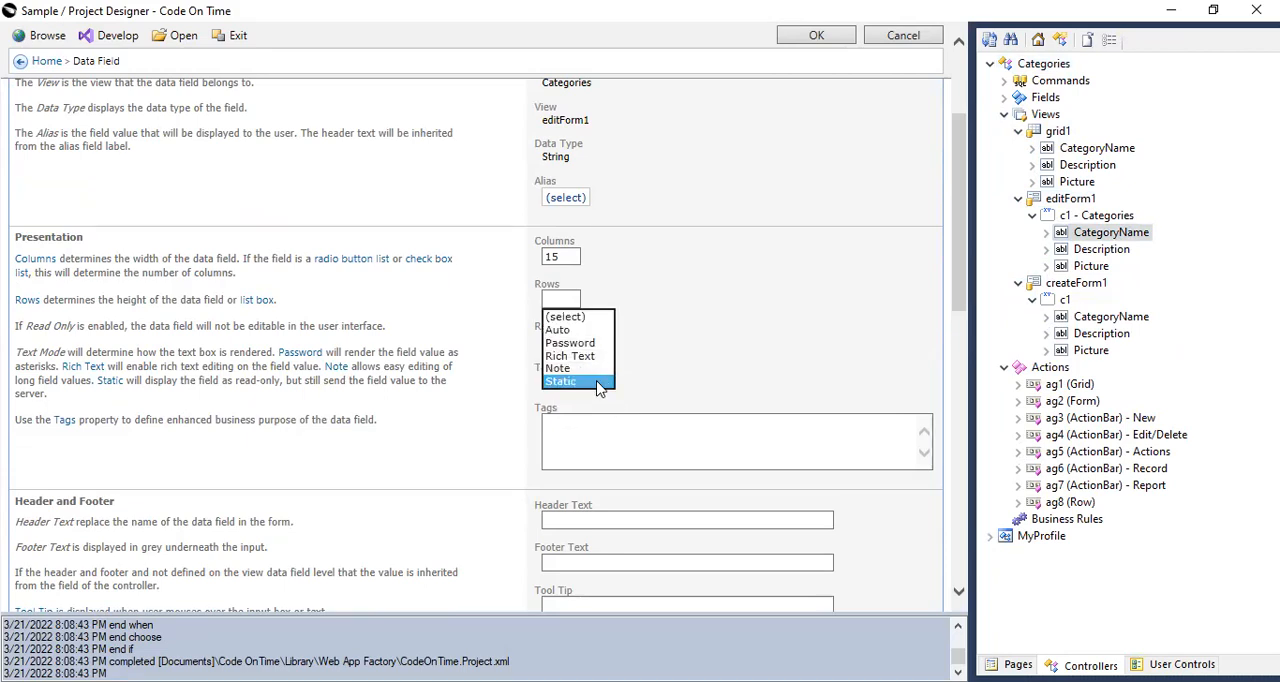
{"action": "left_click", "coordinate": [597, 381]}
{"action": "left_click", "coordinate": [596, 341]}
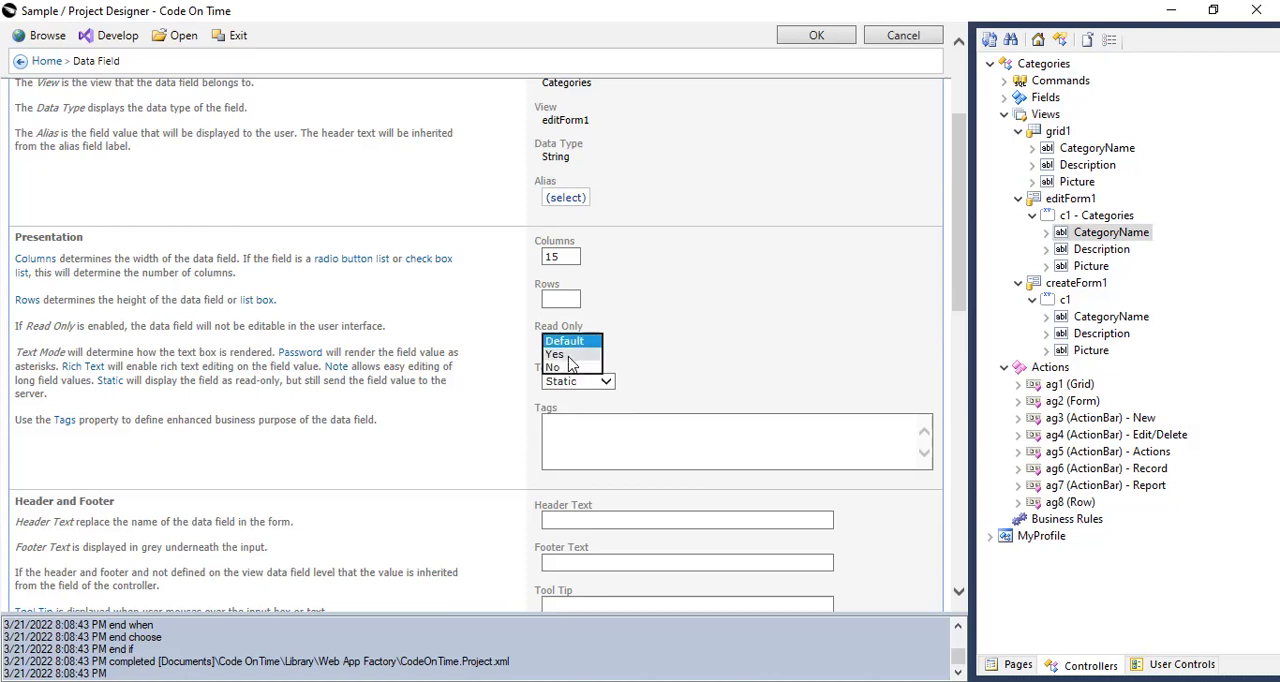
{"action": "left_click", "coordinate": [565, 341]}
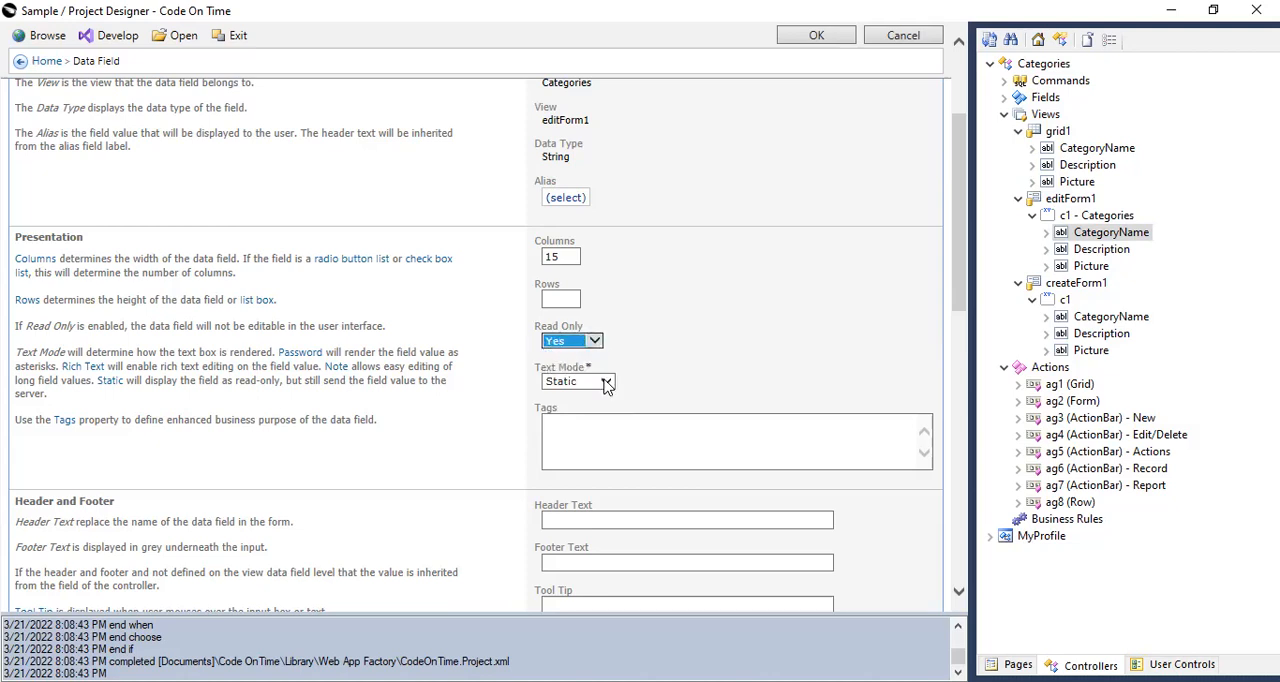
Change the CategoryName data field's Text Mode to Auto and its Read Only option to No.
{"action": "left_click", "coordinate": [580, 381]}
{"action": "left_click", "coordinate": [558, 331]}
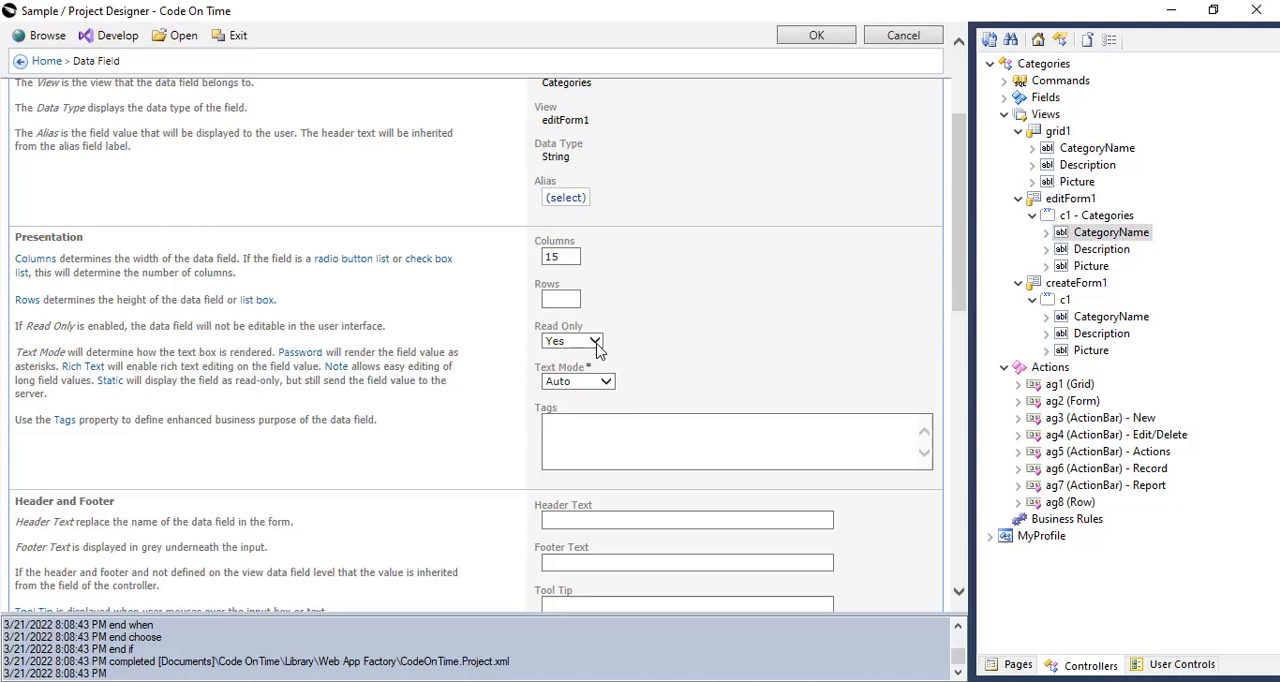
{"action": "left_click", "coordinate": [594, 344]}
{"action": "left_click", "coordinate": [566, 366]}
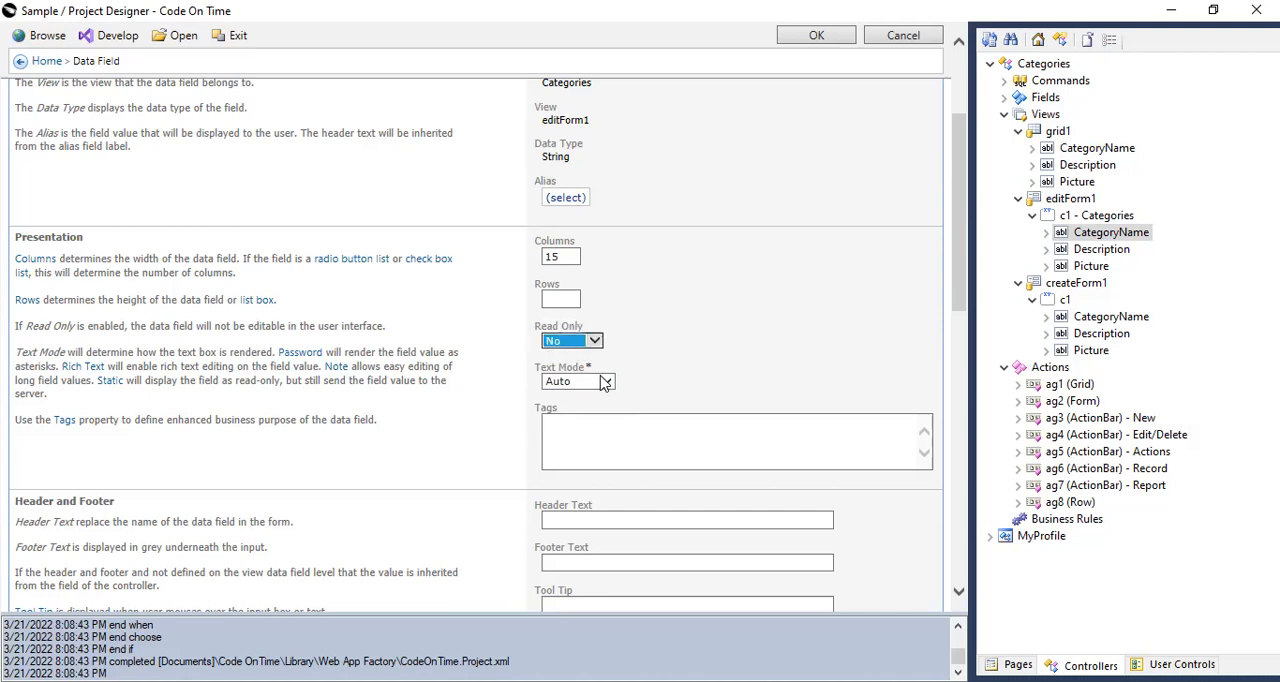
Try Static as the CategoryName data field's Text Mode and look through the alternative modes.
{"action": "left_click", "coordinate": [605, 381]}
{"action": "left_click", "coordinate": [573, 432]}
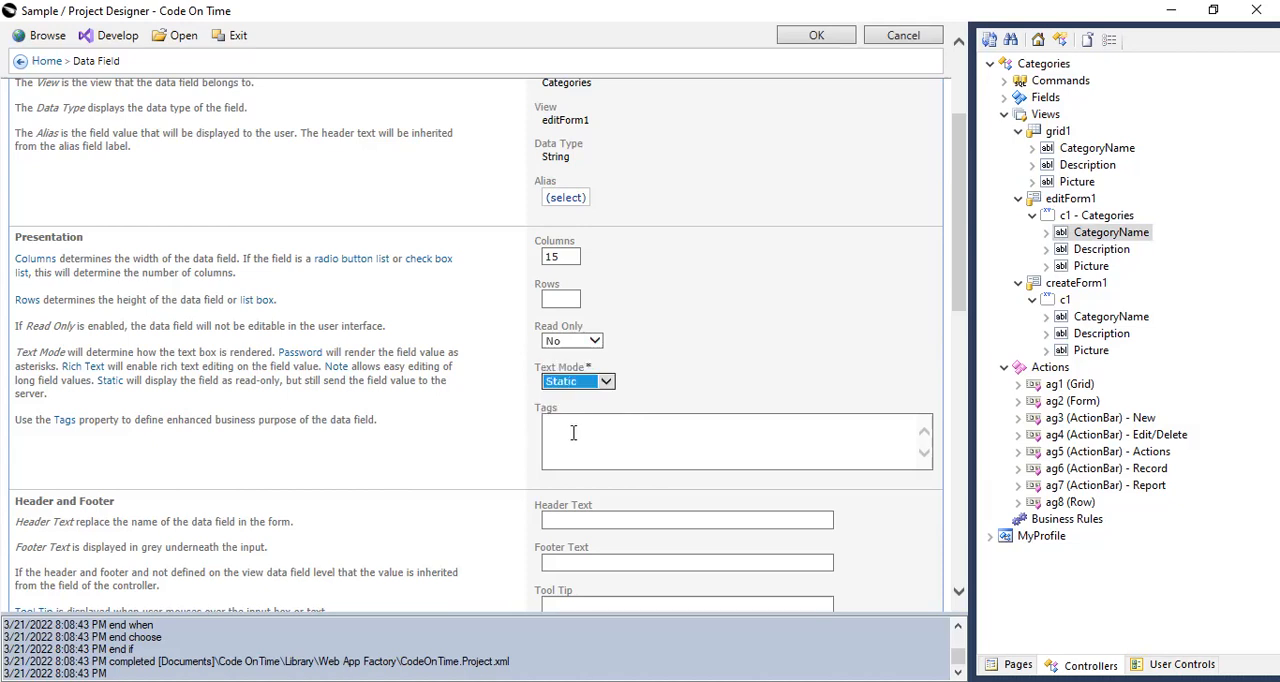
{"action": "left_click", "coordinate": [605, 381]}
{"action": "left_click", "coordinate": [628, 325]}
{"action": "left_click", "coordinate": [607, 382]}
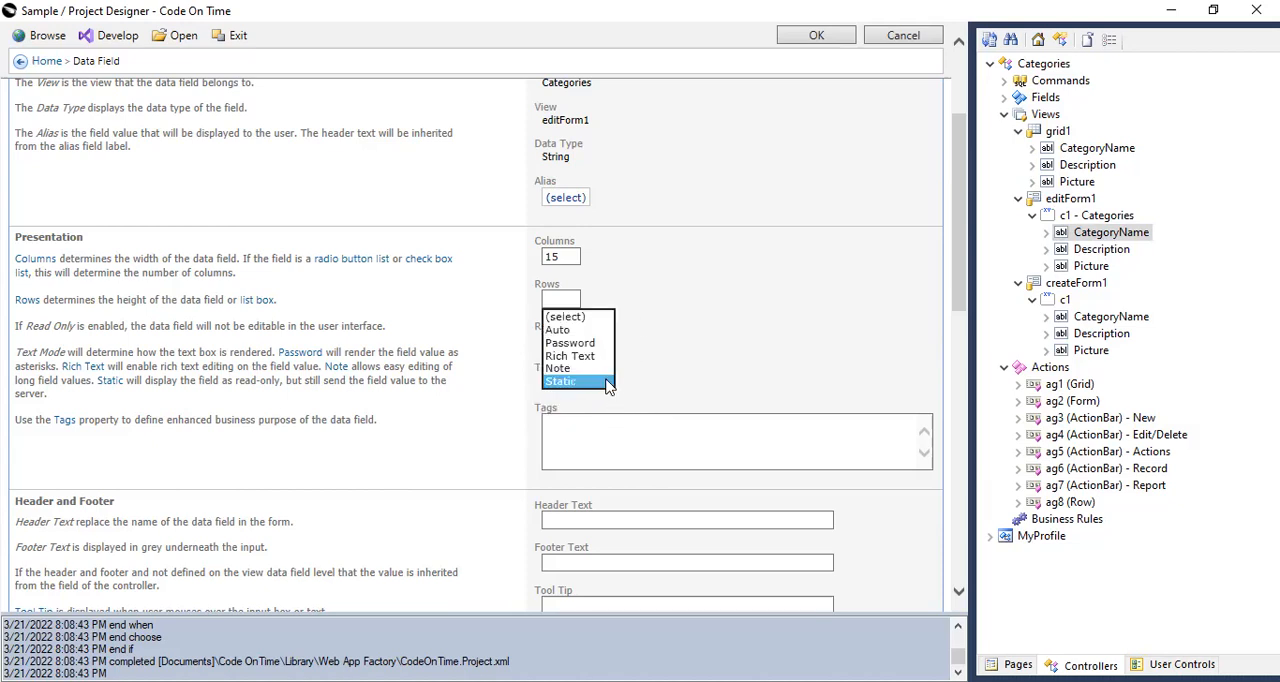
{"action": "left_click", "coordinate": [570, 317]}
Examine CategoryName's search and miscellaneous properties, including Visible When and Read-Only When, and collapse the Categories controller.
{"action": "scroll", "coordinate": [760, 503], "scroll_direction": "down", "scroll_amount": 1}
{"action": "scroll", "coordinate": [700, 480], "scroll_direction": "down", "scroll_amount": 10}
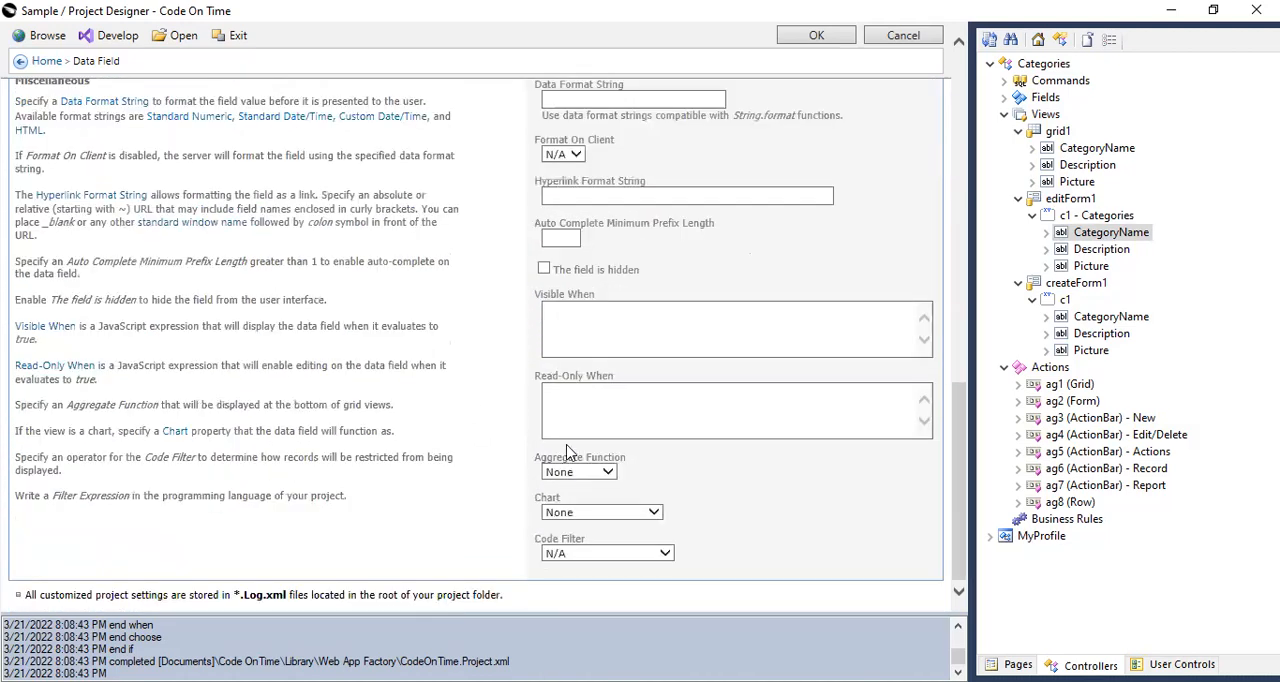
{"action": "left_click", "coordinate": [562, 332]}
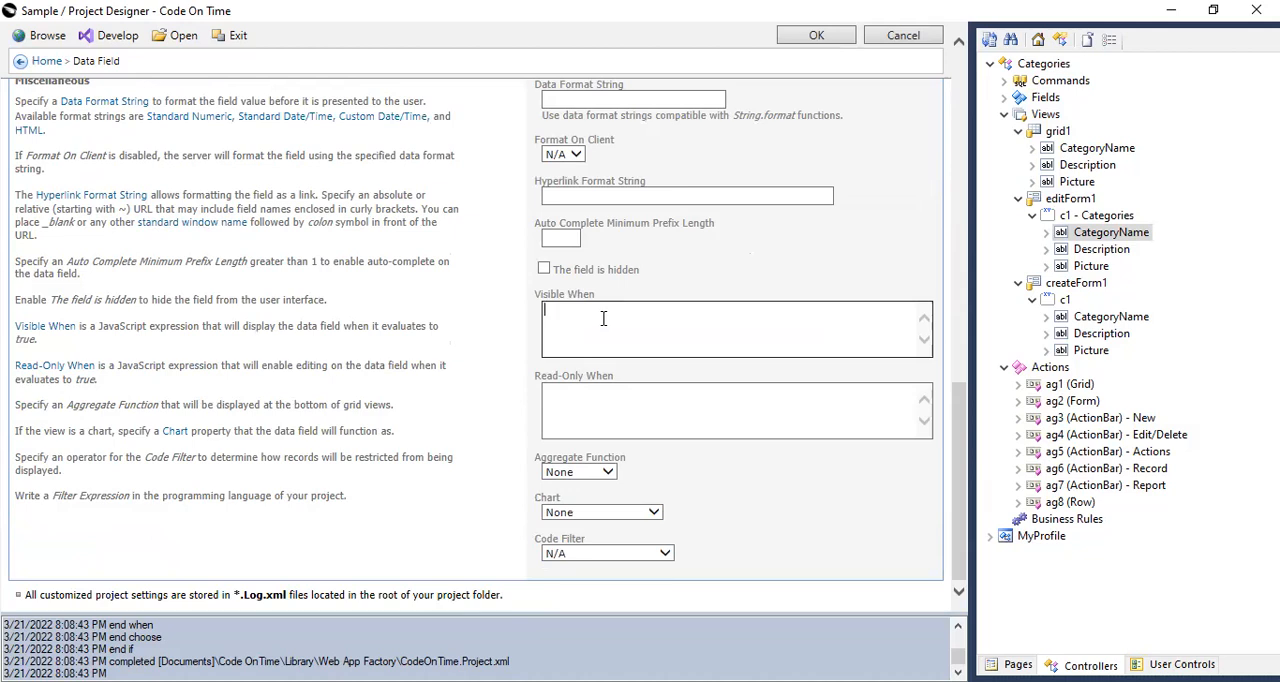
{"action": "scroll", "coordinate": [620, 330], "scroll_direction": "up", "scroll_amount": 3}
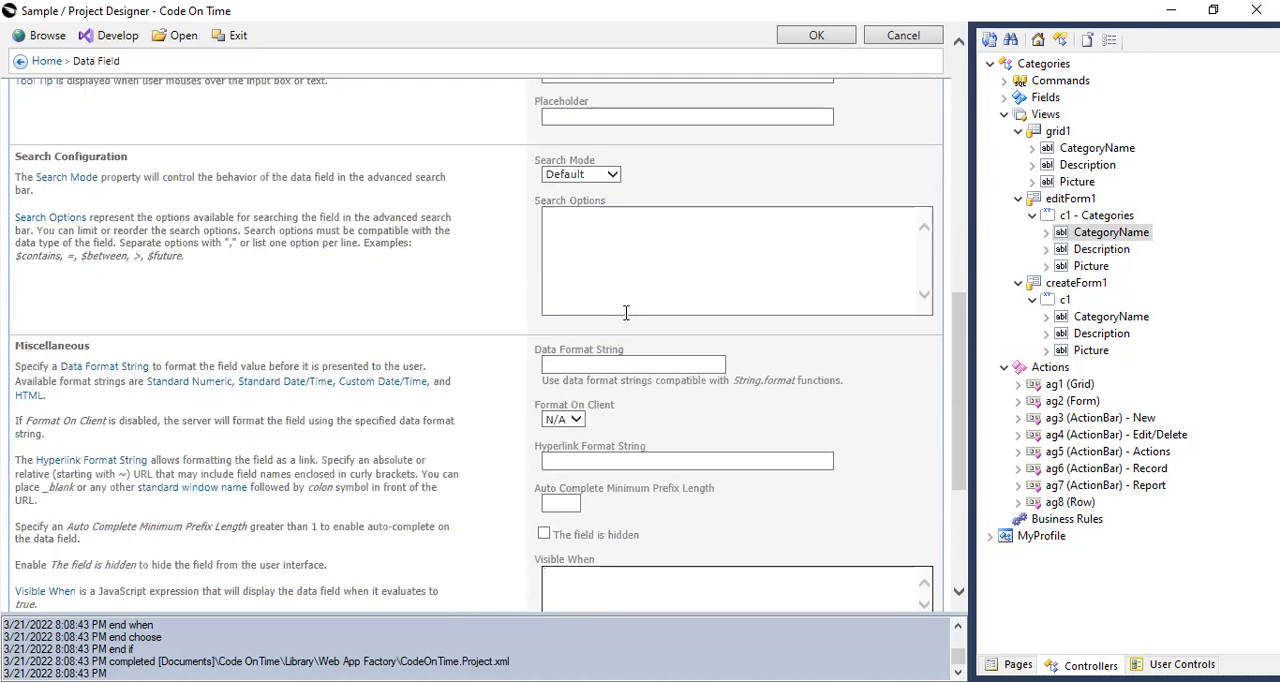
{"action": "scroll", "coordinate": [626, 313], "scroll_direction": "down", "scroll_amount": 3}
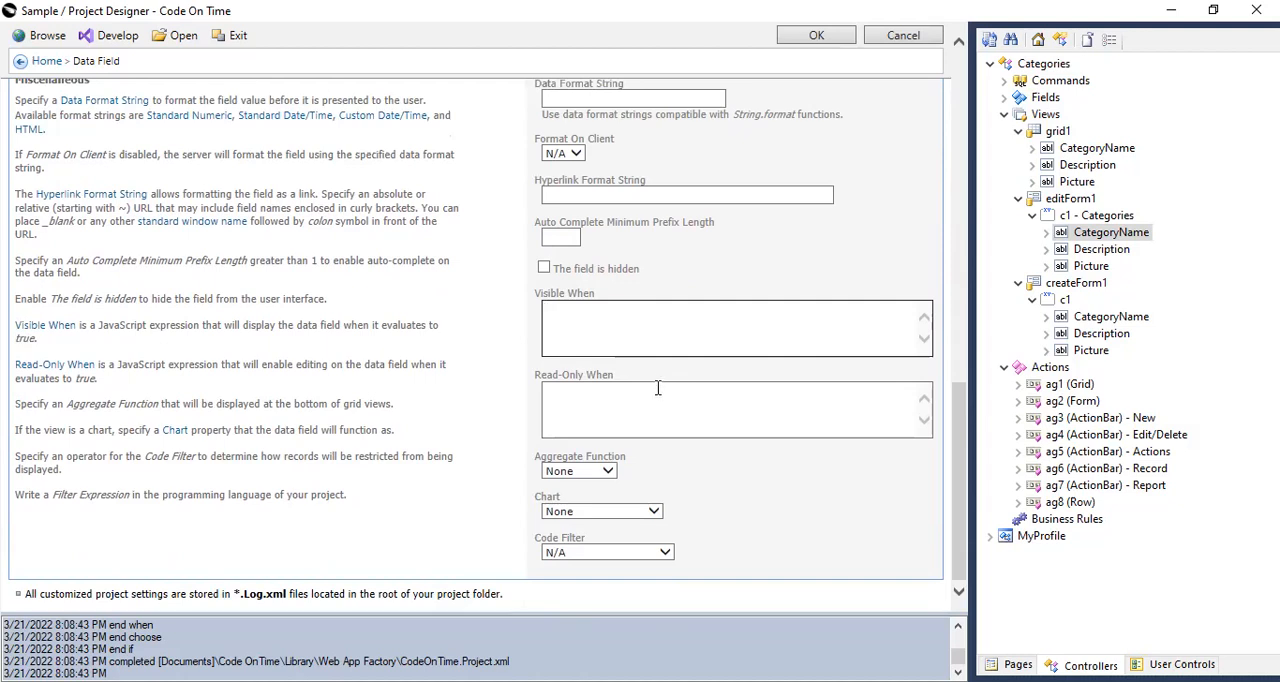
{"action": "scroll", "coordinate": [657, 388], "scroll_direction": "up", "scroll_amount": 5}
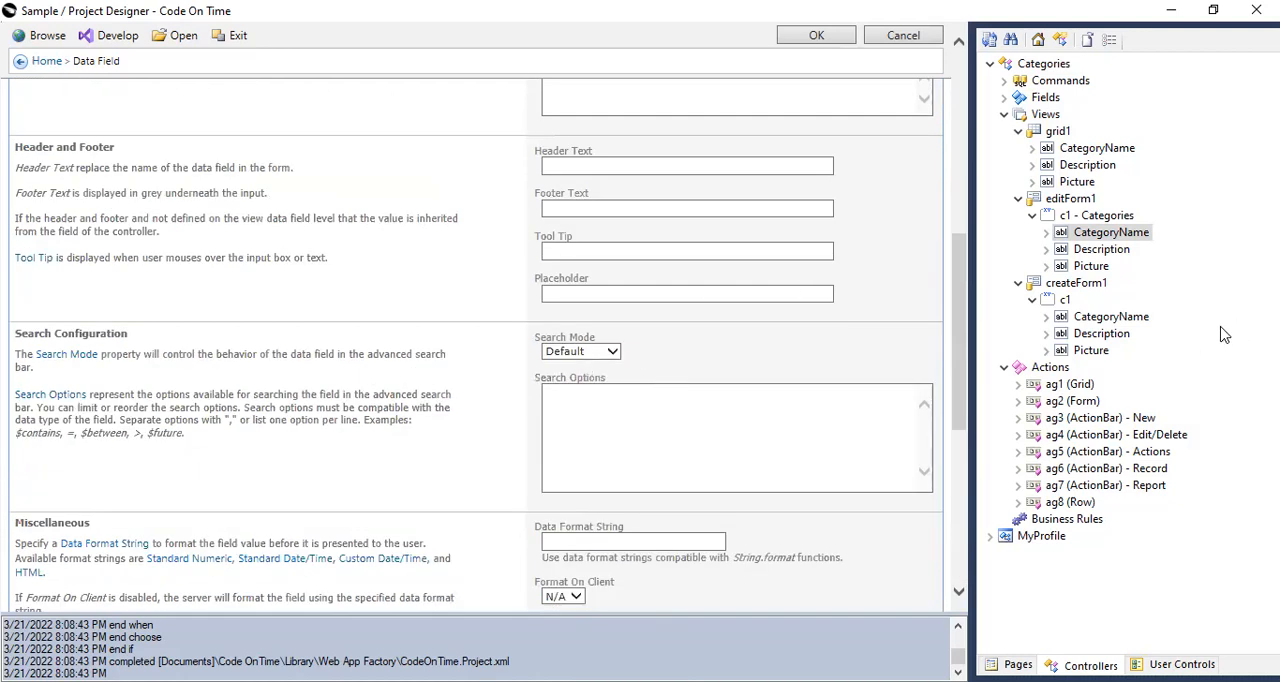
{"action": "left_click", "coordinate": [1085, 284]}
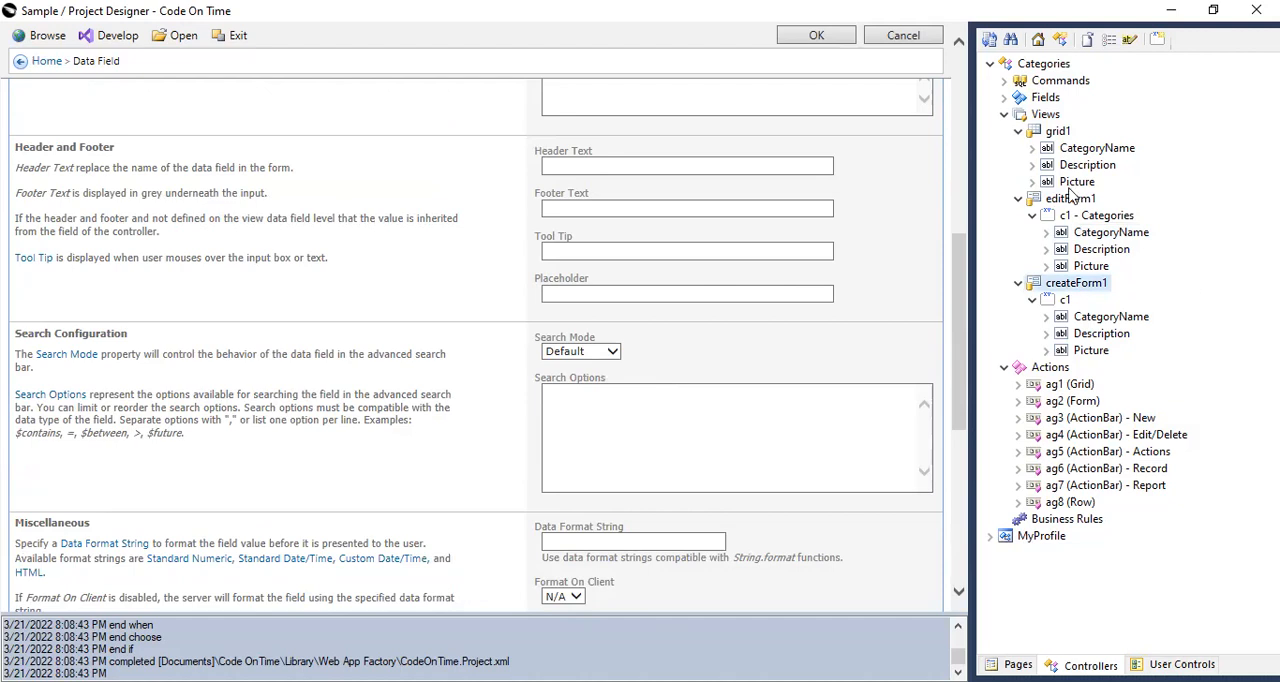
{"action": "left_click", "coordinate": [990, 64]}
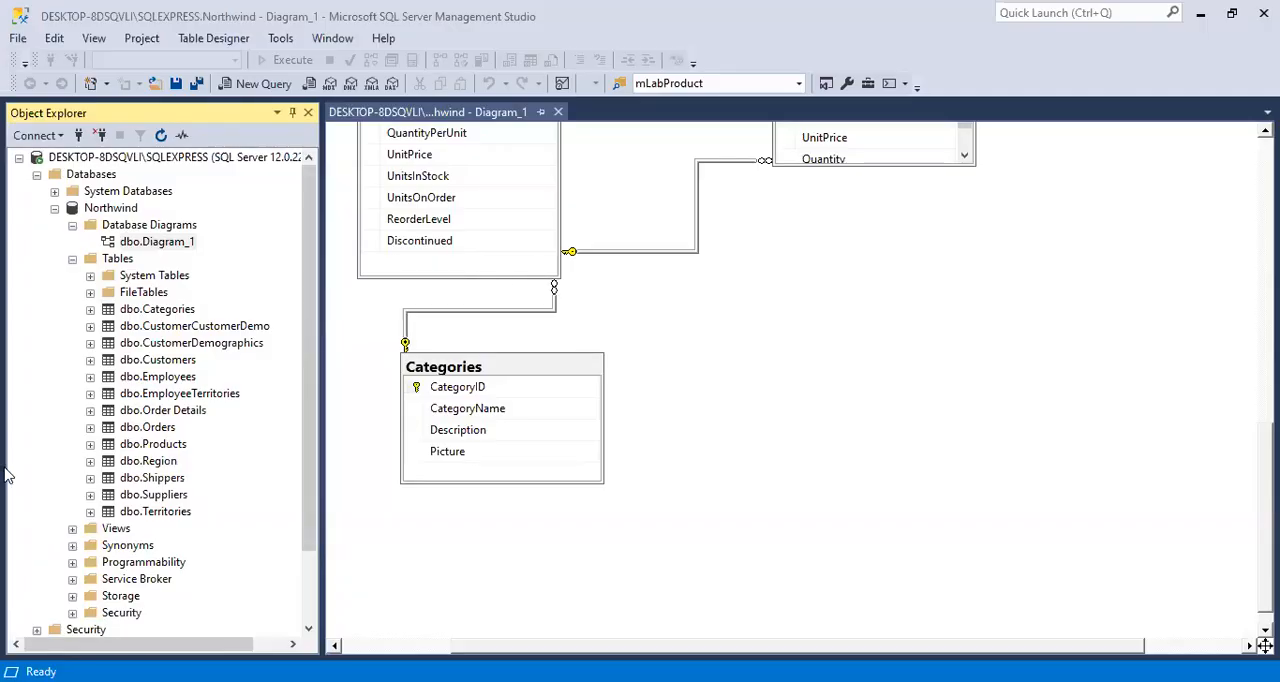
Locate the Customers table in the Northwind diagram, and run "select * from Customers" in a new query.
{"action": "left_click", "coordinate": [791, 343]}
{"action": "scroll", "coordinate": [763, 380], "scroll_direction": "up", "scroll_amount": 10}
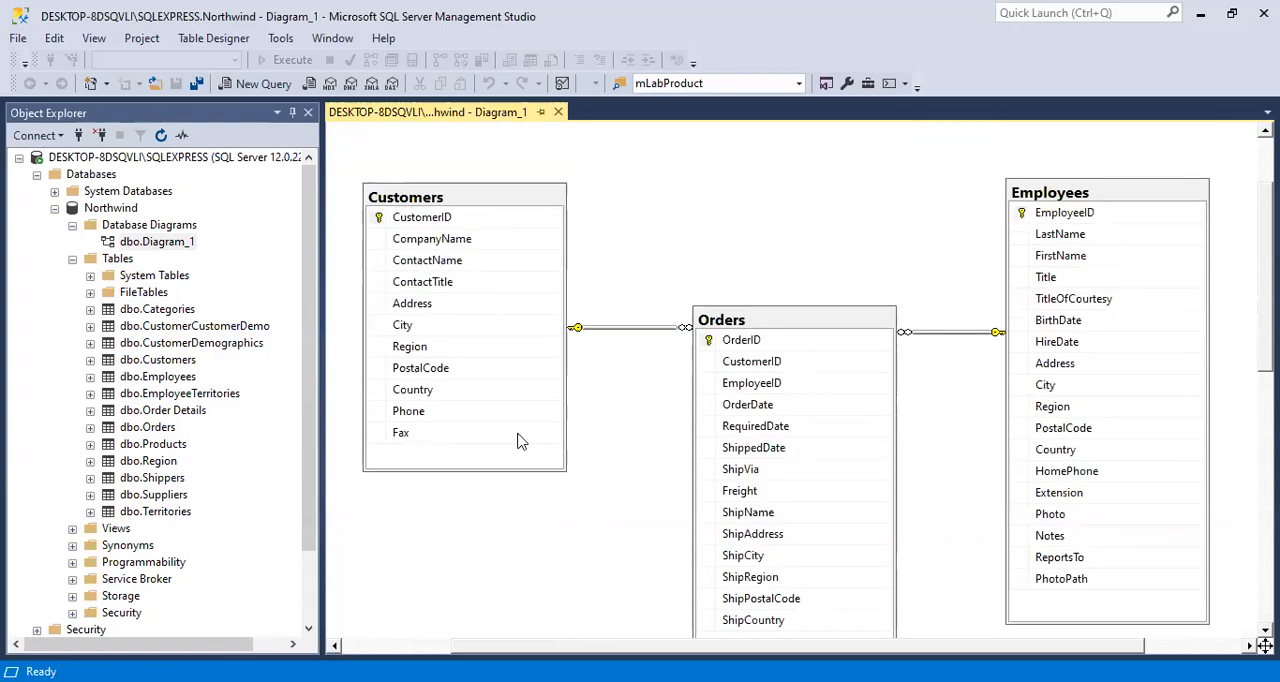
{"action": "left_click", "coordinate": [258, 83]}
{"action": "type", "text": "select"}
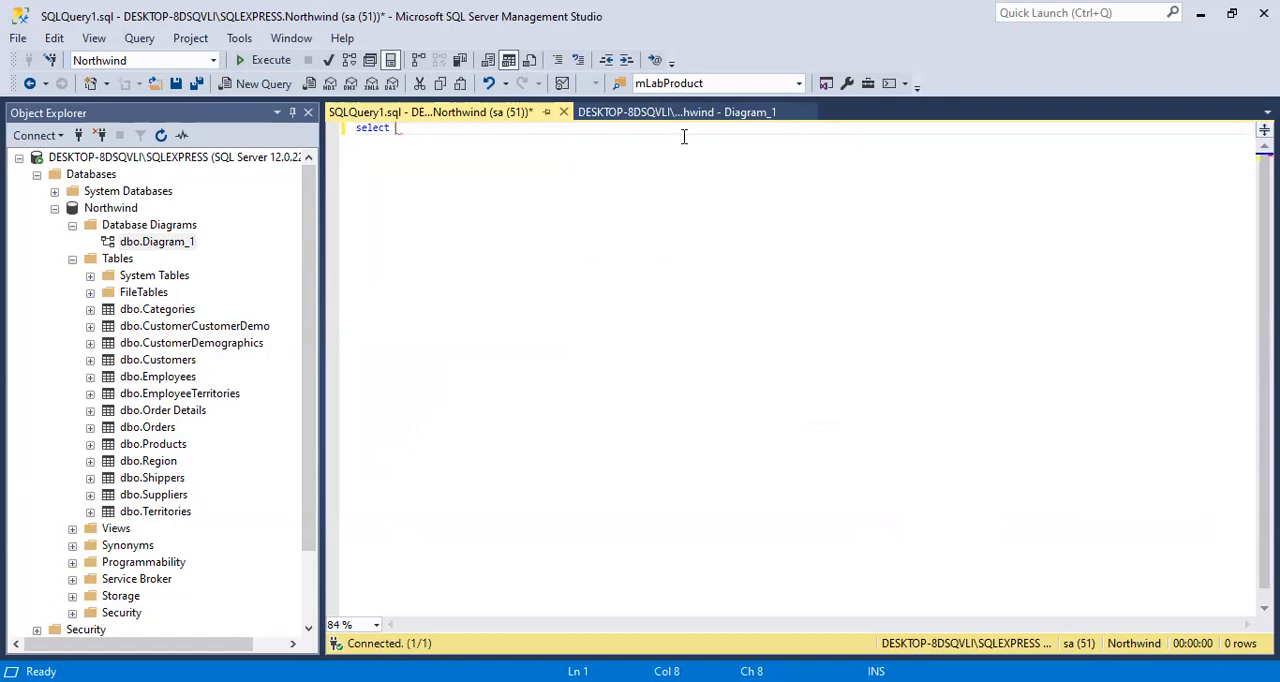
{"action": "type", "text": " * from Cust"}
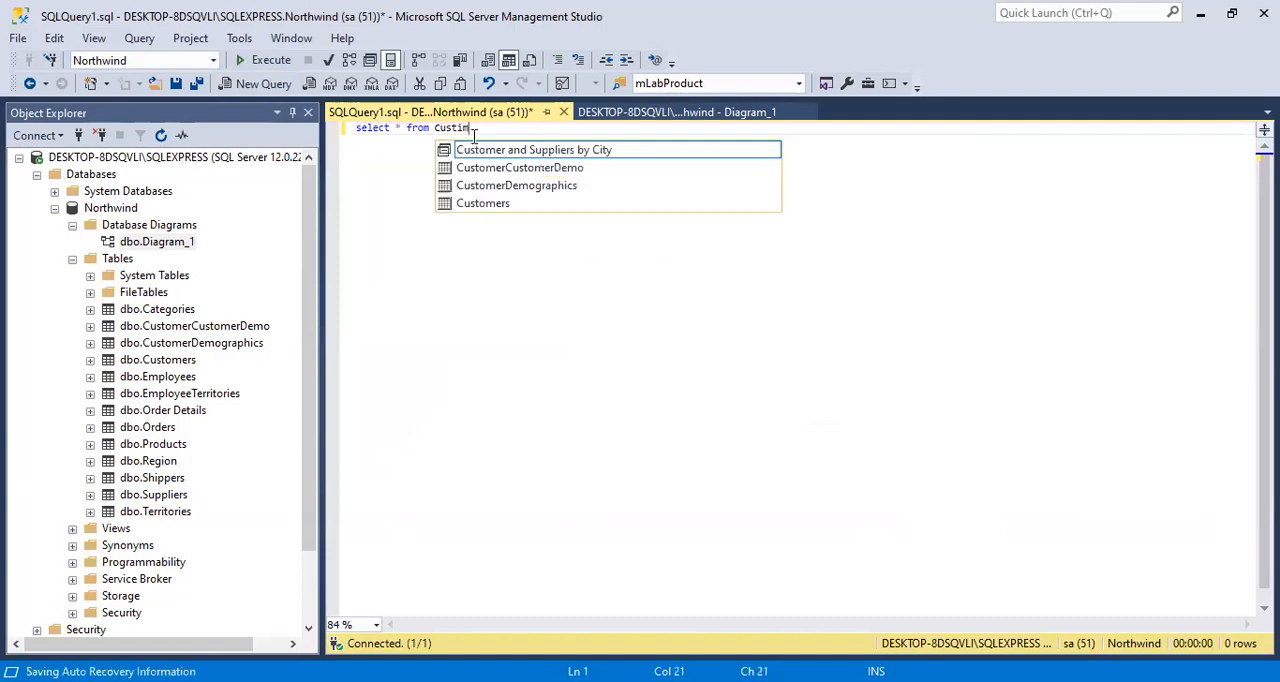
{"action": "type", "text": "omer"}
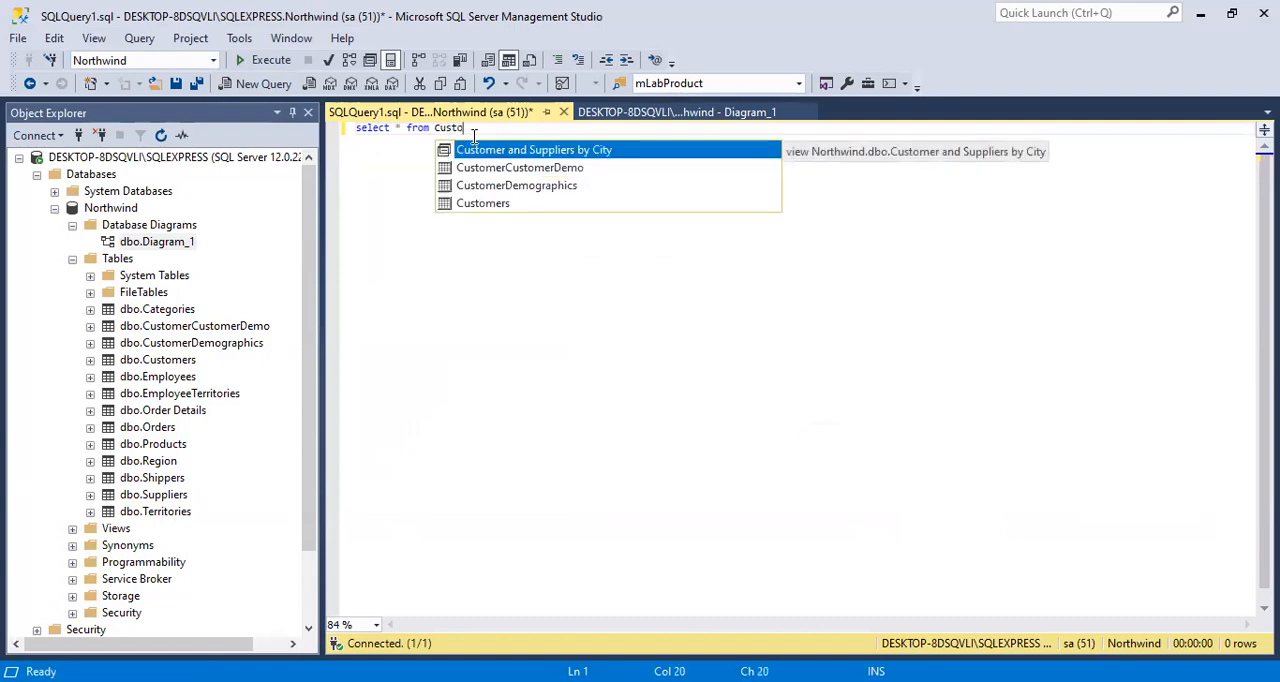
{"action": "key", "text": "Escape"}
{"action": "left_click", "coordinate": [268, 62]}
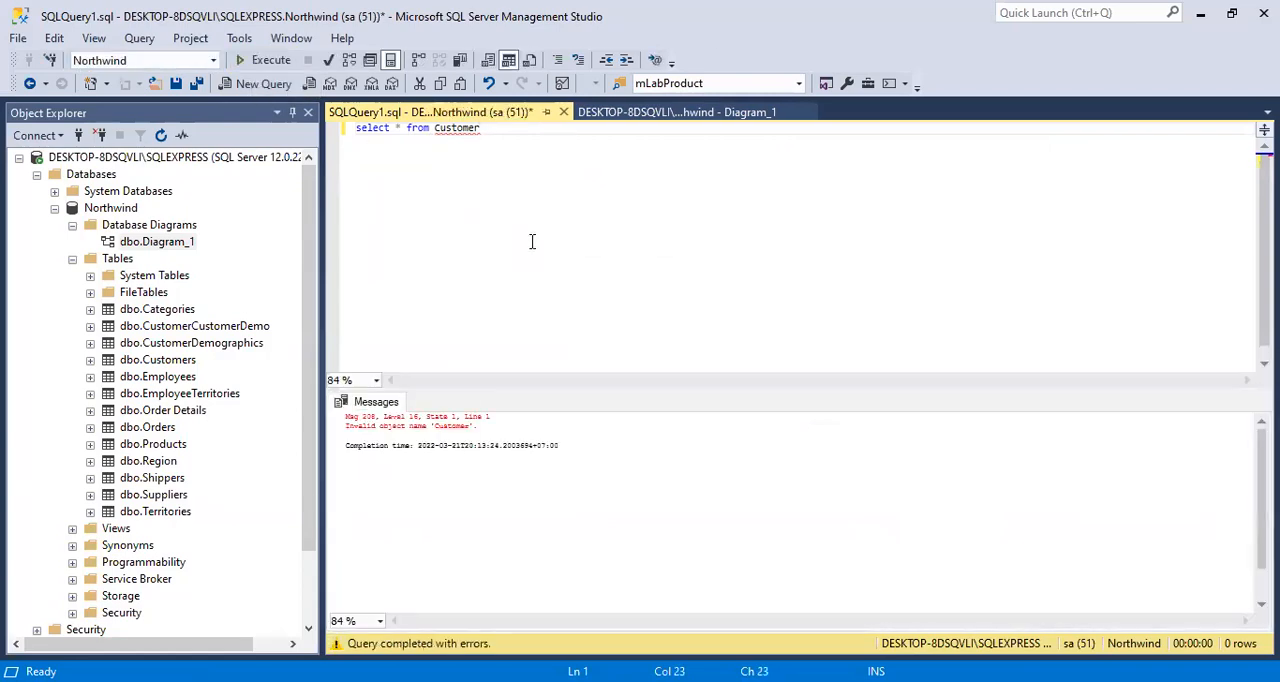
{"action": "type", "text": "s"}
{"action": "left_click", "coordinate": [268, 60]}
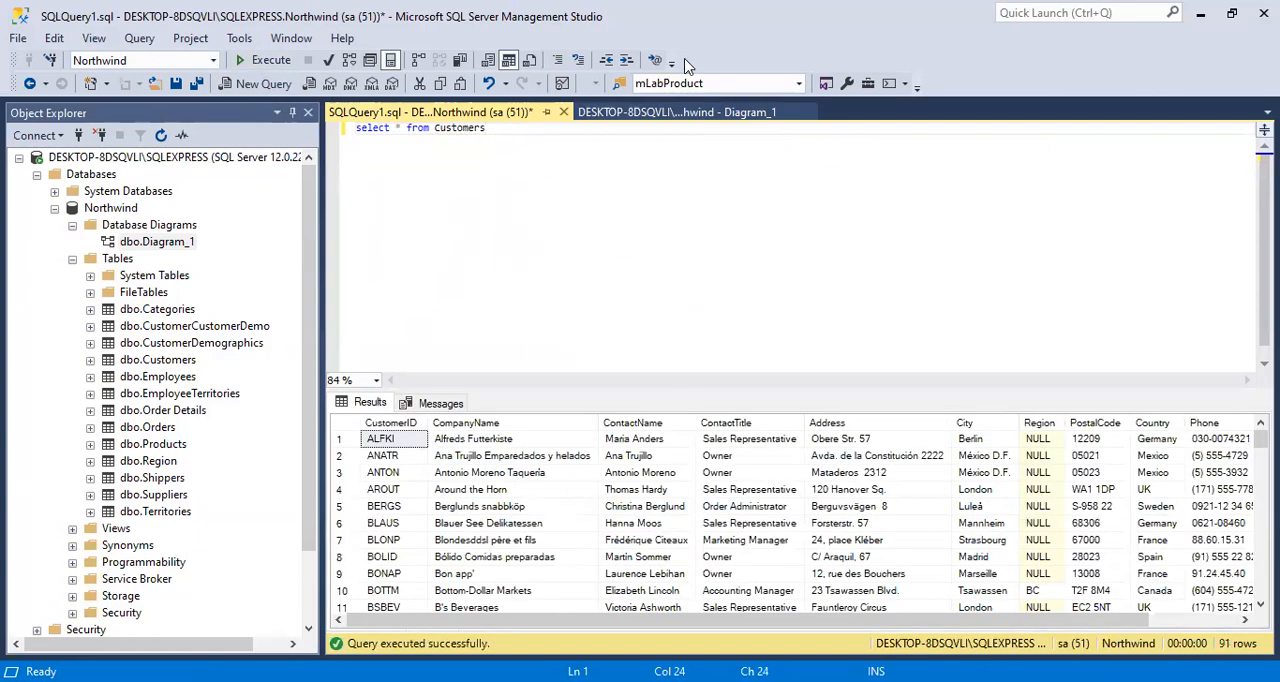
Copy the complete "select * from Customers" statement from the query editor.
{"action": "left_click_drag", "start_coordinate": [502, 130], "coordinate": [257, 118]}
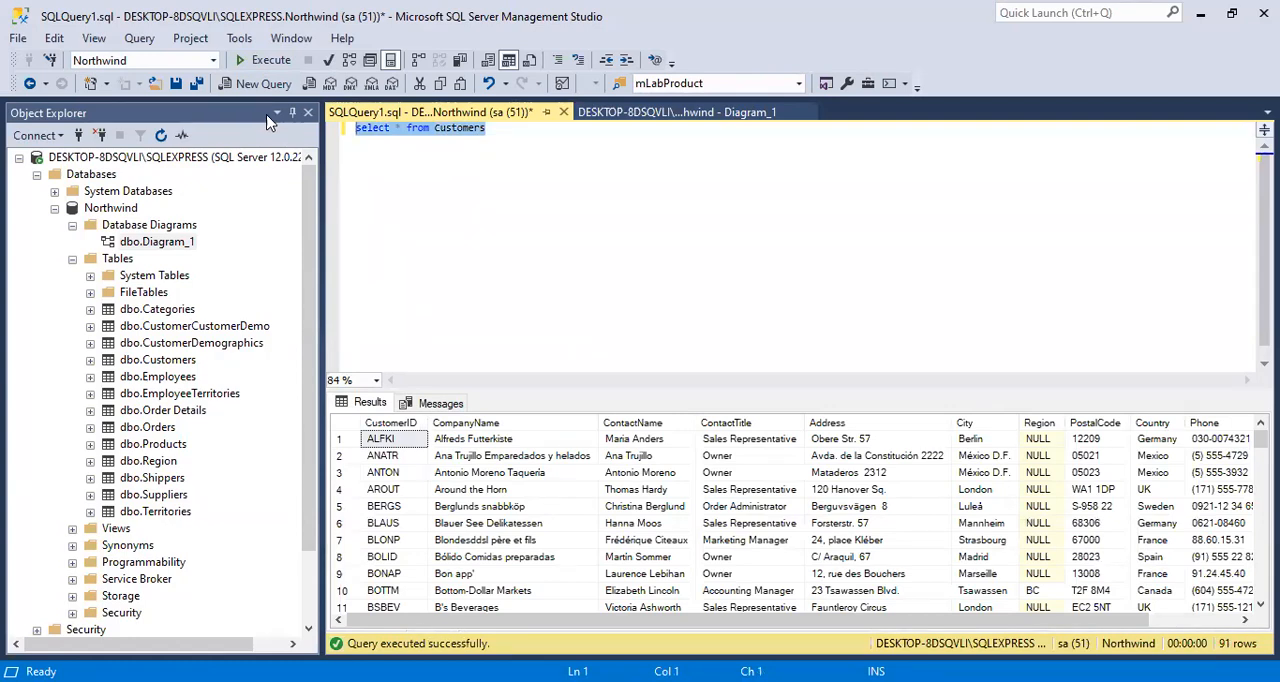
{"action": "left_click", "coordinate": [526, 133]}
{"action": "key", "text": "shift+Home"}
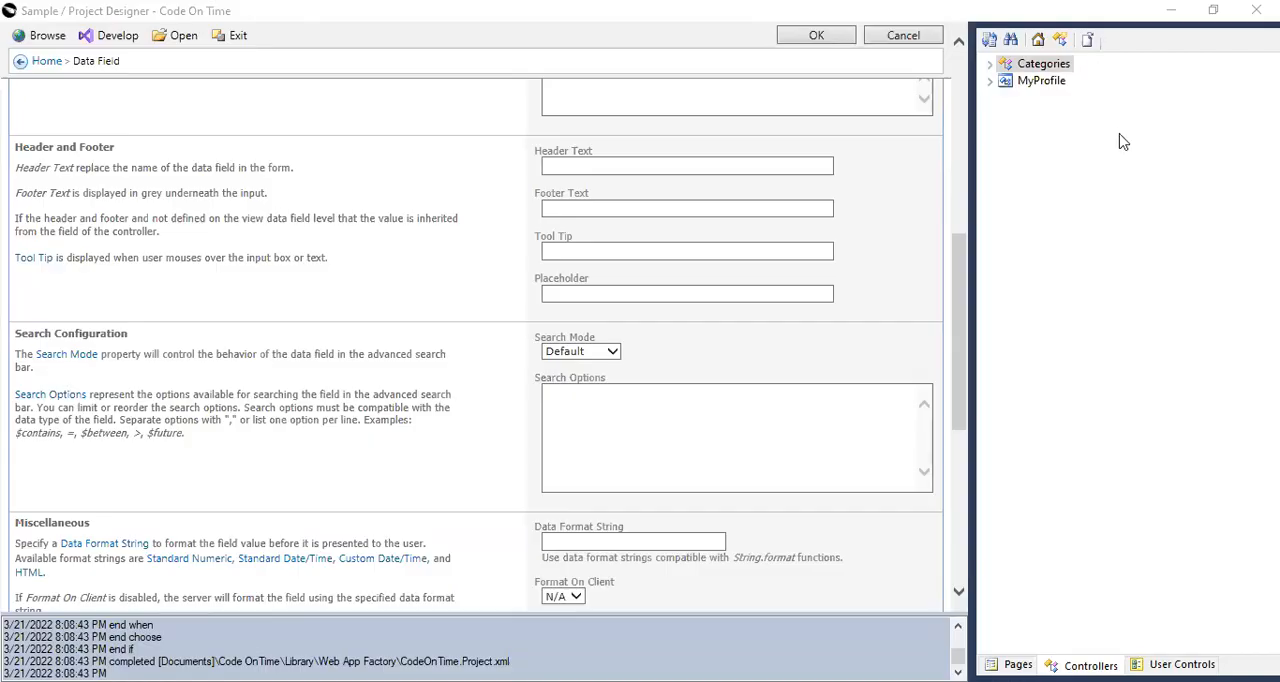
In the Code On Time designer, create a new data controller named Customers with Overwrite Changes conflict detection.
{"action": "left_click", "coordinate": [1060, 39]}
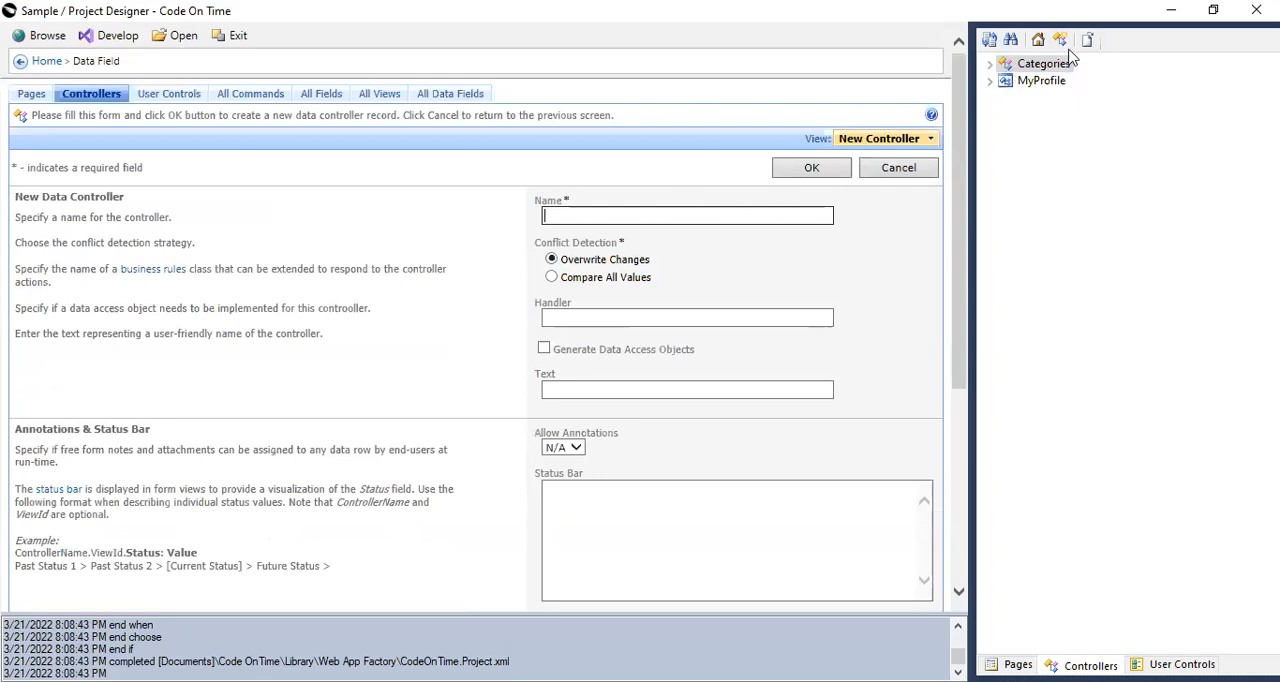
{"action": "left_click", "coordinate": [607, 208]}
{"action": "type", "text": "Customers"}
{"action": "left_click", "coordinate": [805, 171]}
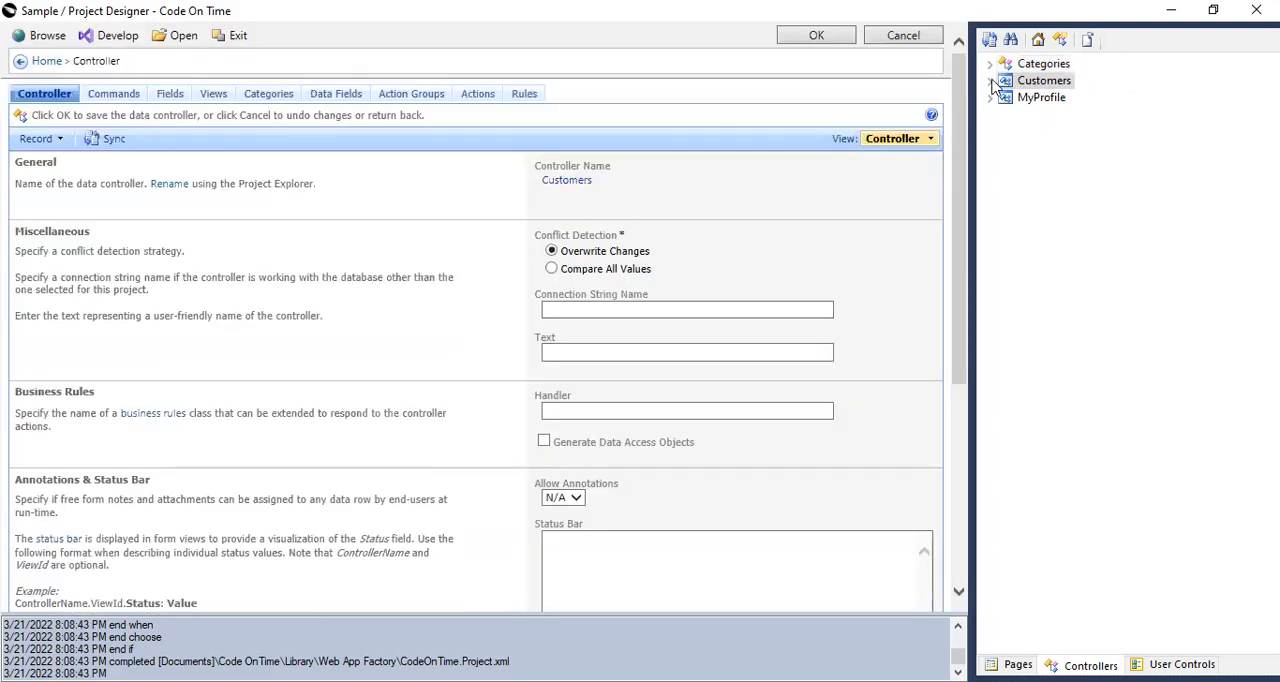
Start generating the Customers controller from SQL, using the script "select * from Customers".
{"action": "left_click", "coordinate": [990, 81]}
{"action": "left_click", "coordinate": [1046, 115]}
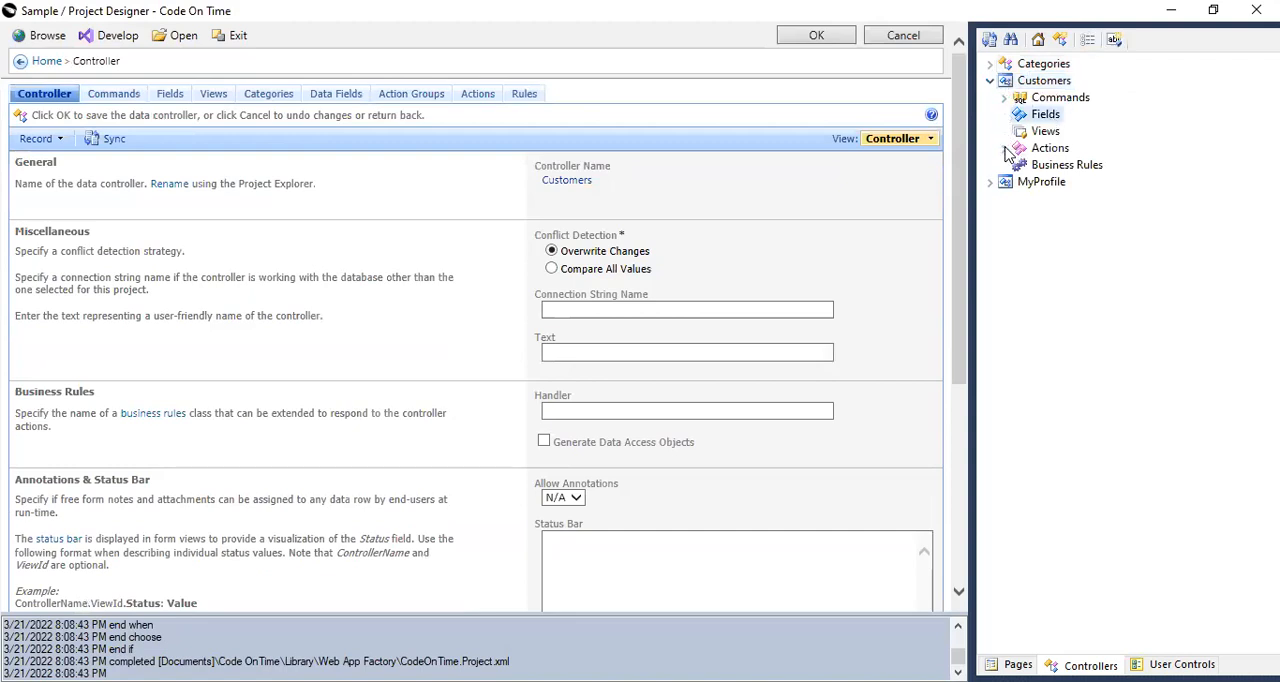
{"action": "left_click", "coordinate": [1036, 86]}
{"action": "right_click", "coordinate": [1033, 85]}
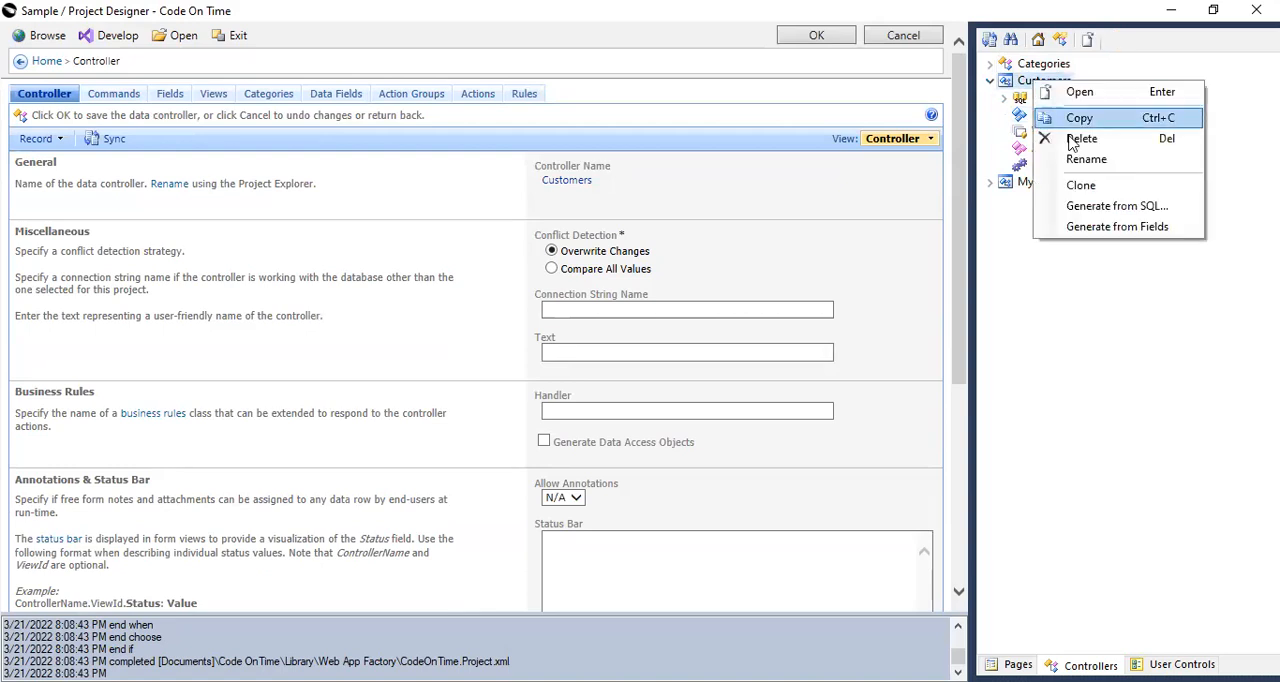
{"action": "left_click", "coordinate": [1088, 206]}
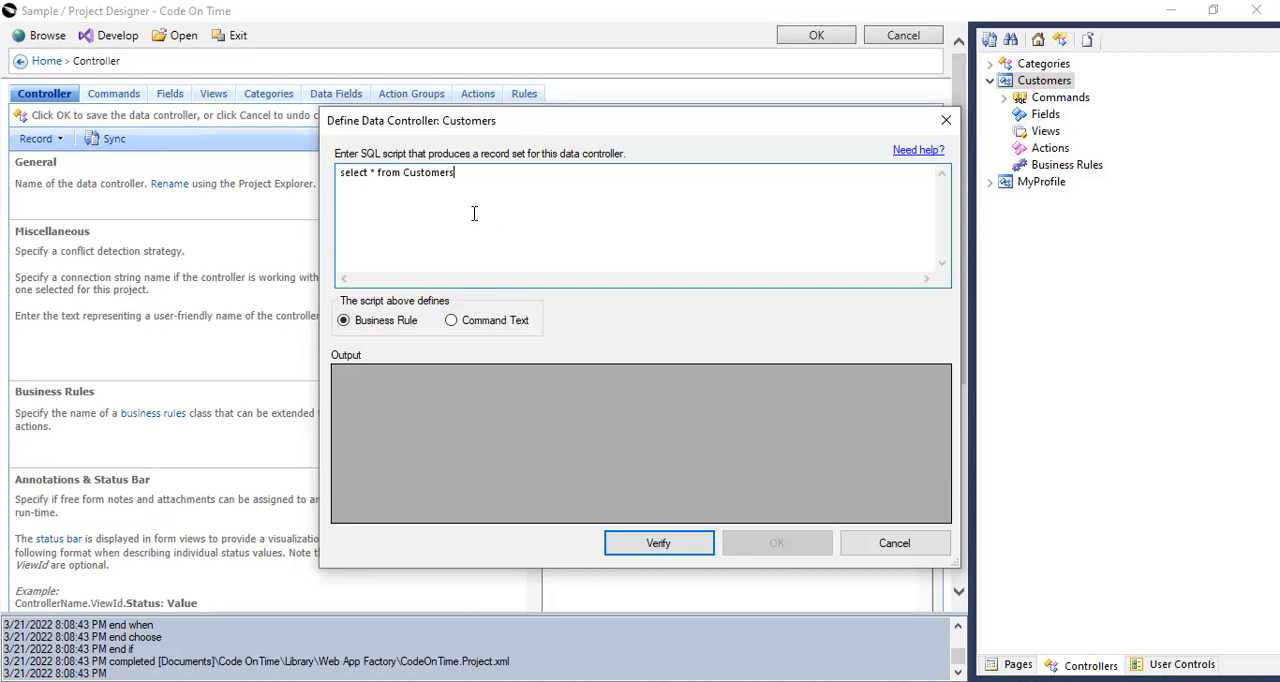
Compare the Business Rule and Command Text options for what the Customers SQL script defines.
{"action": "left_click", "coordinate": [451, 320]}
{"action": "left_click", "coordinate": [367, 320]}
{"action": "left_click", "coordinate": [455, 322]}
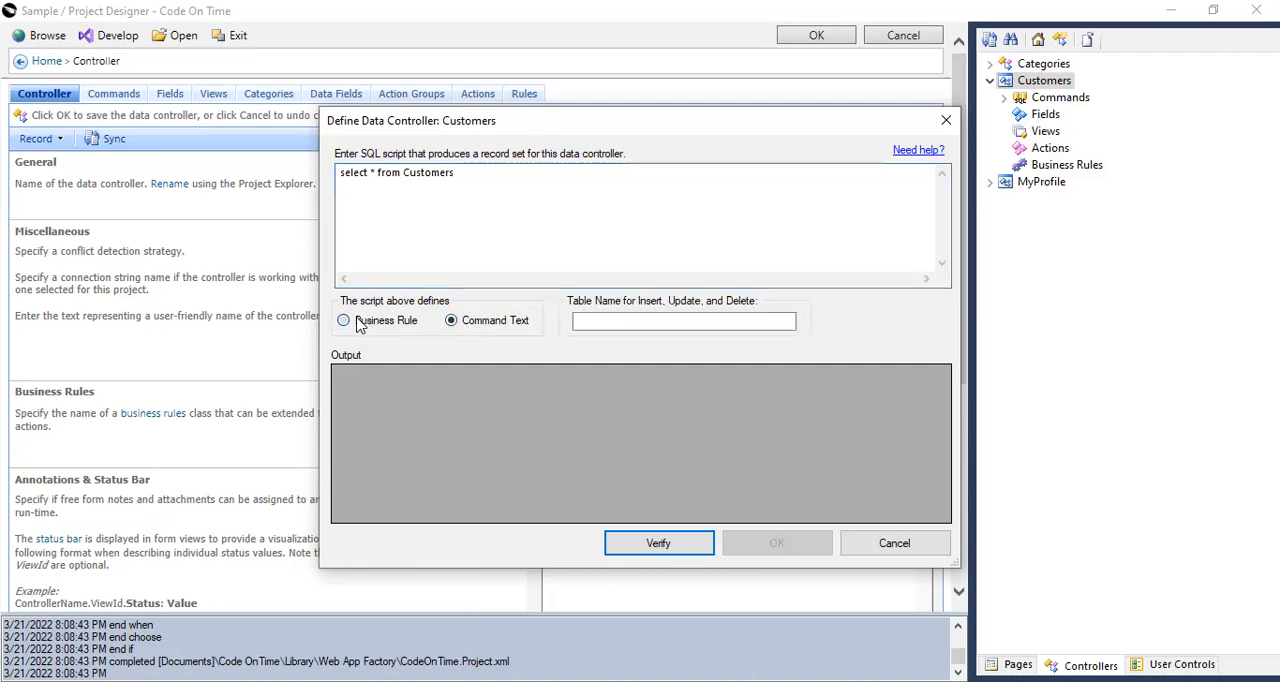
{"action": "left_click", "coordinate": [368, 322]}
{"action": "left_click", "coordinate": [467, 323]}
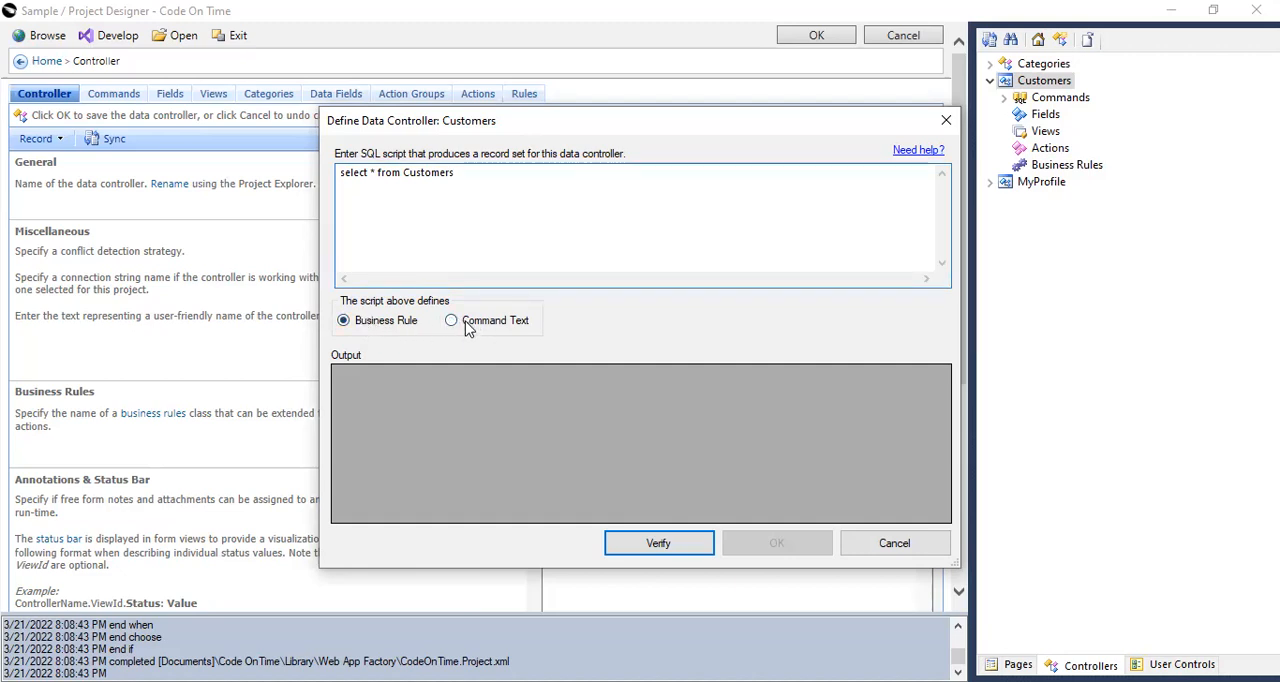
{"action": "left_click", "coordinate": [384, 322]}
{"action": "left_click", "coordinate": [456, 324]}
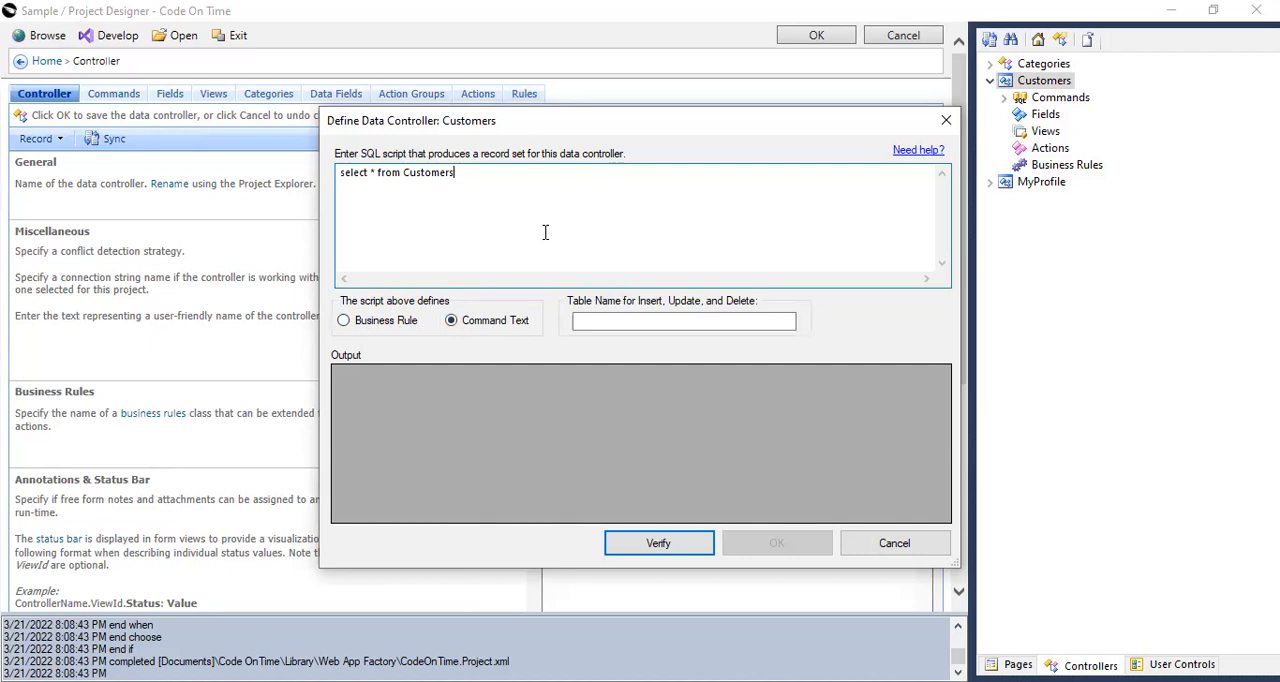
{"action": "left_click", "coordinate": [386, 324]}
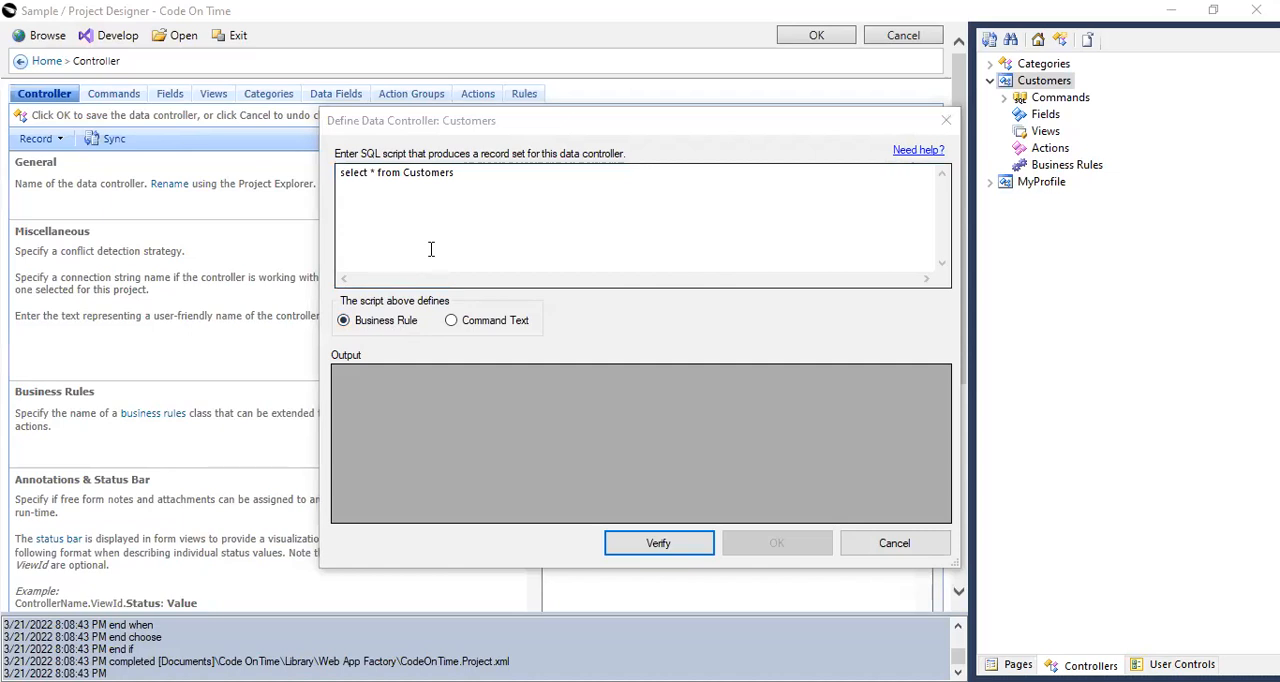
Define the script as Command Text and set Customers as the table name for insert, update and delete.
{"action": "left_click", "coordinate": [452, 322]}
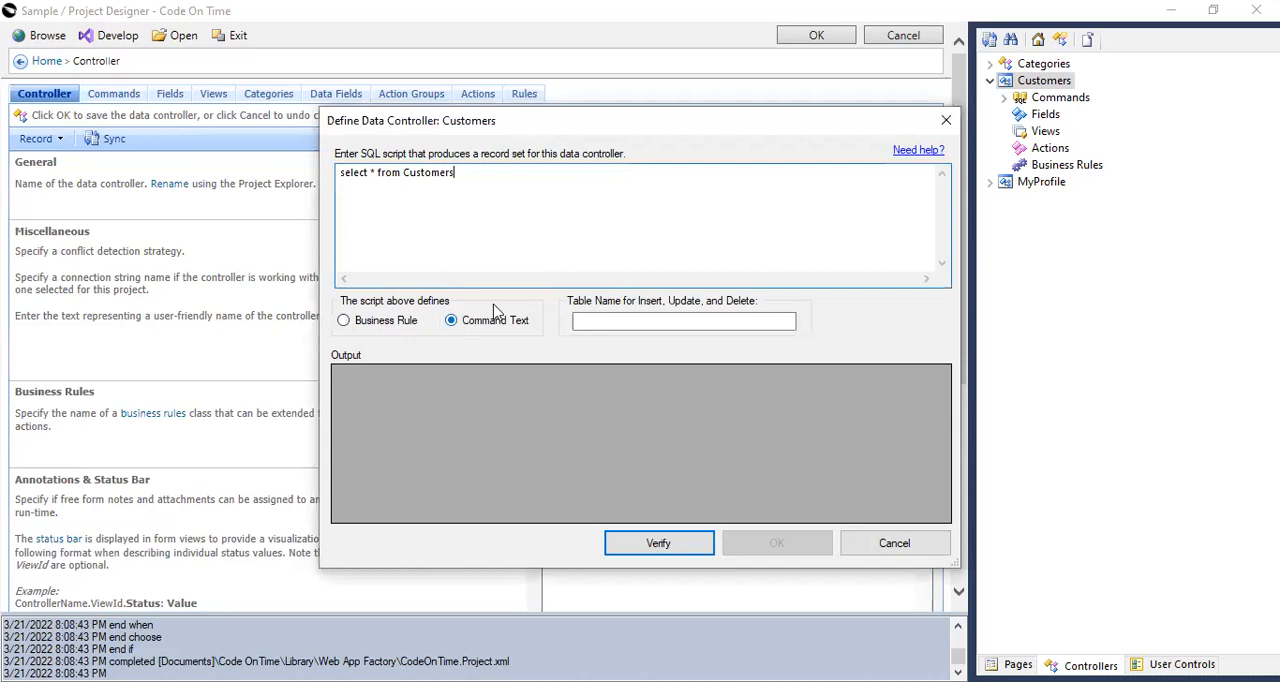
{"action": "left_click_drag", "start_coordinate": [404, 174], "coordinate": [474, 172]}
{"action": "key", "text": "ctrl+c"}
{"action": "left_click", "coordinate": [603, 323]}
{"action": "key", "text": "ctrl+v"}
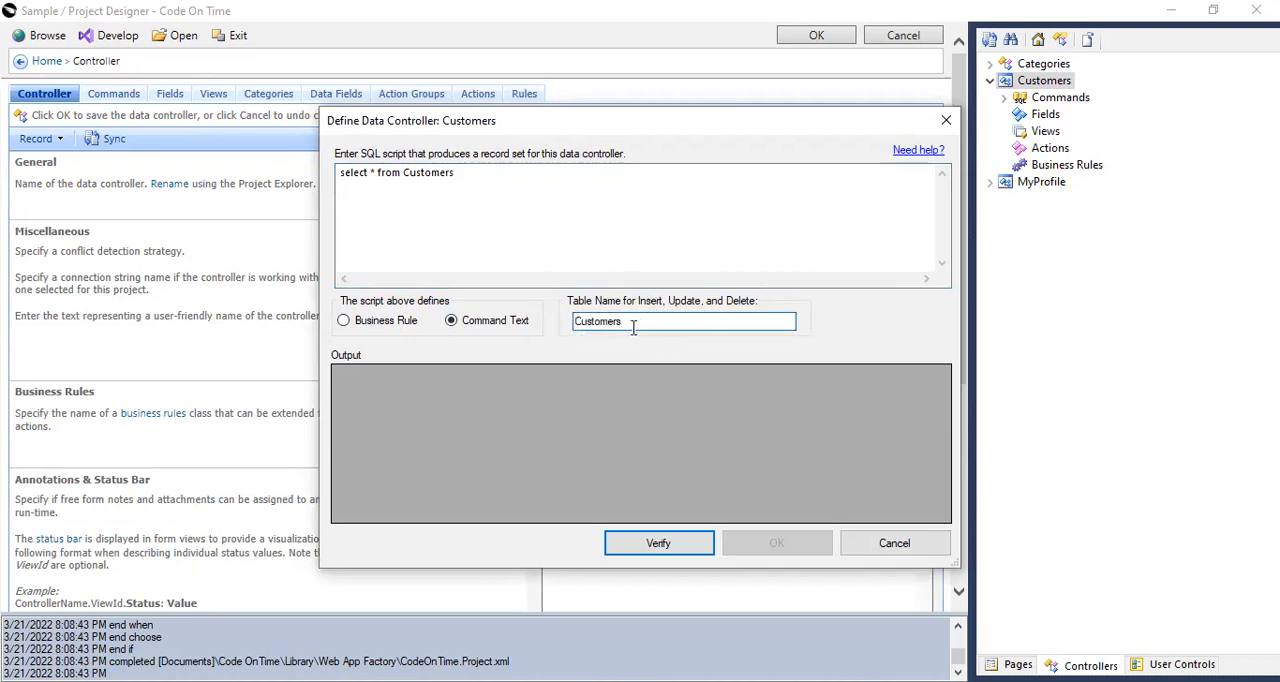
Verify the SQL script, then accept it and confirm generating the Customers controller's fields, views and actions.
{"action": "left_click", "coordinate": [700, 548]}
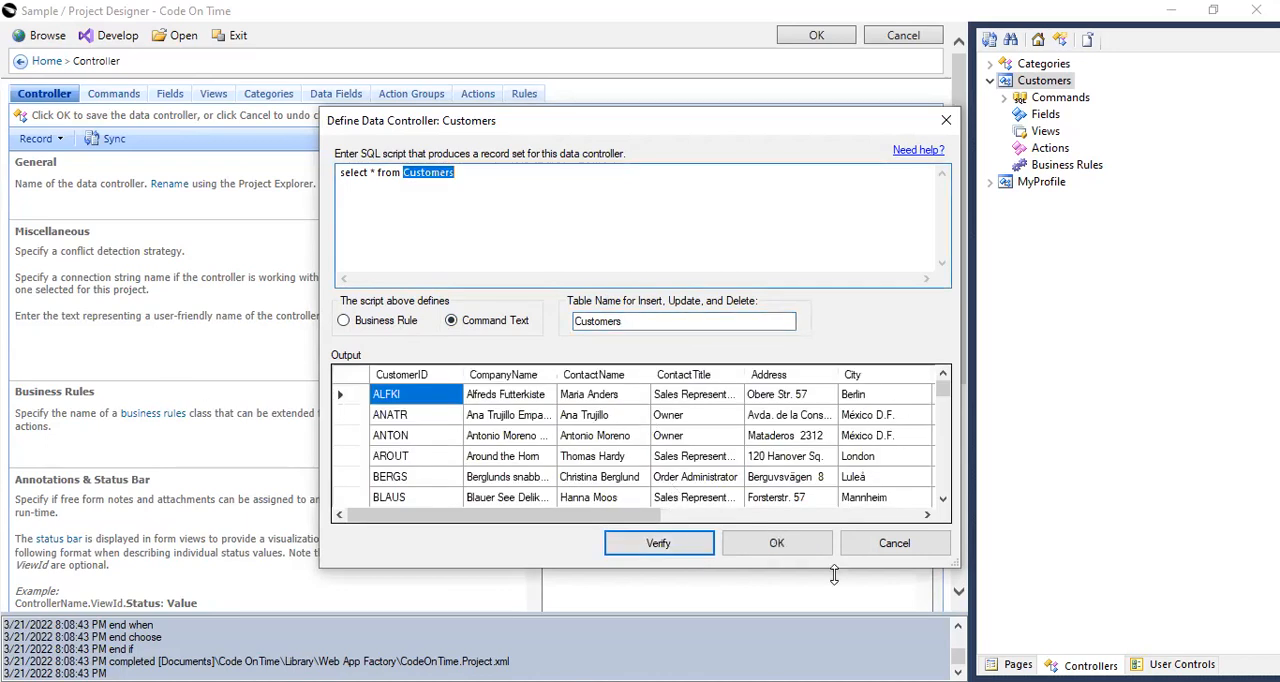
{"action": "left_click", "coordinate": [809, 545]}
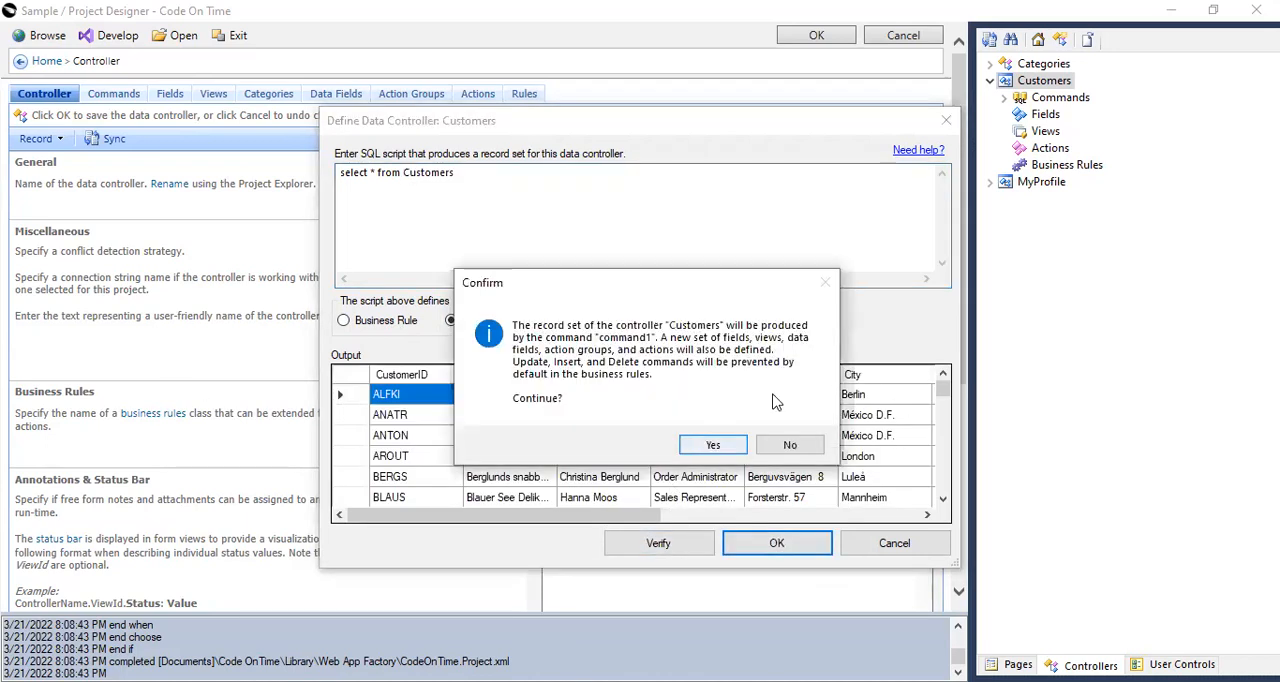
{"action": "left_click", "coordinate": [708, 445]}
{"action": "left_click", "coordinate": [730, 404]}
Examine the Customers controller's generated fields and open its command1 definition.
{"action": "left_click", "coordinate": [1004, 115]}
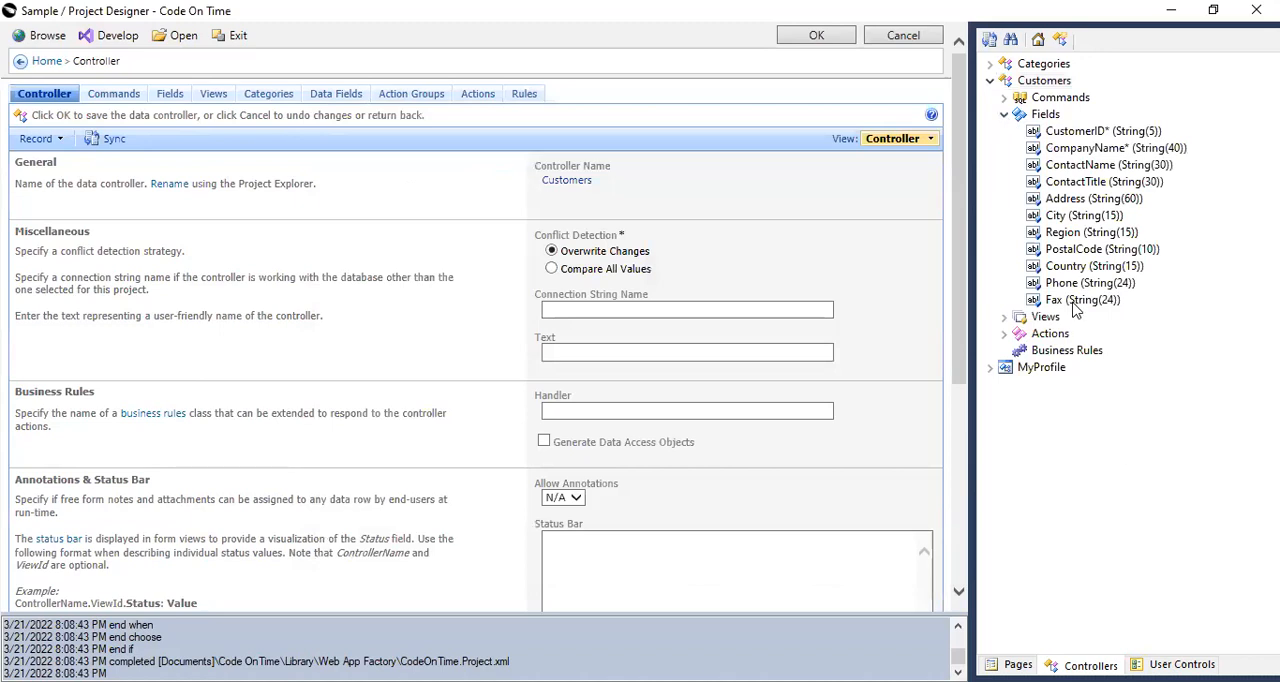
{"action": "left_click", "coordinate": [1004, 97]}
{"action": "left_click", "coordinate": [1044, 116]}
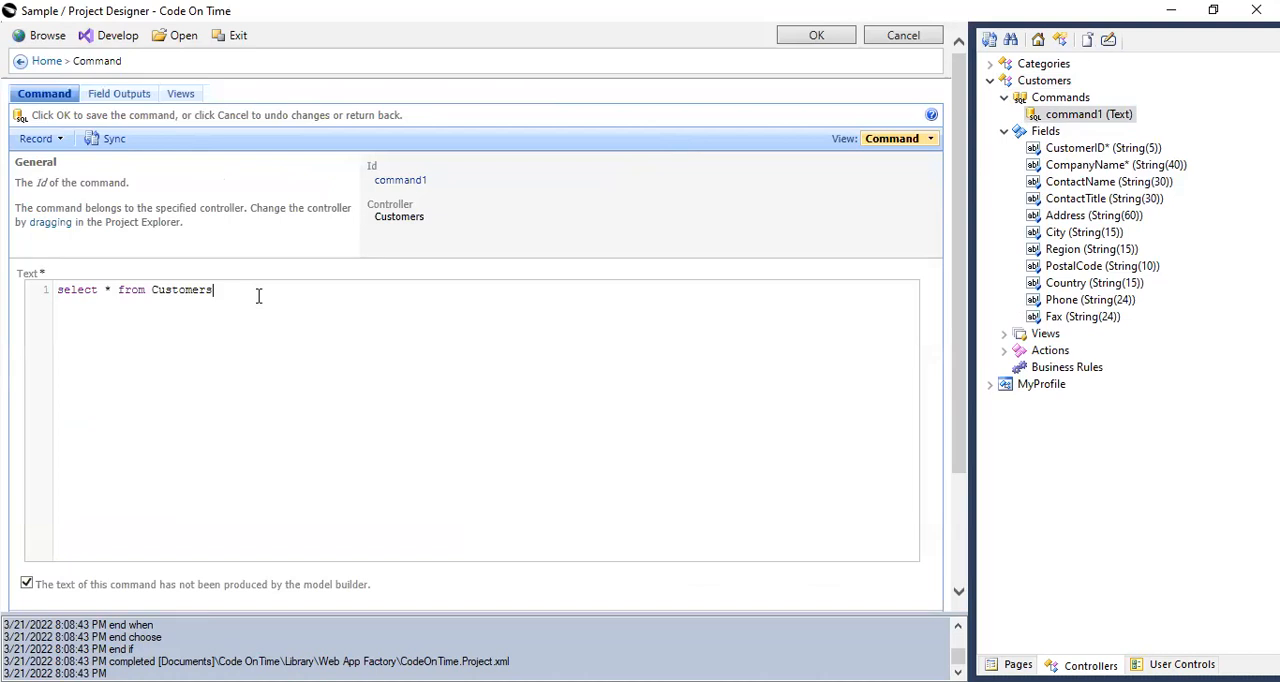
{"action": "type", "text": "hwre"}
{"action": "key", "text": "BackSpace"}
{"action": "key", "text": "BackSpace"}
{"action": "key", "text": "BackSpace"}
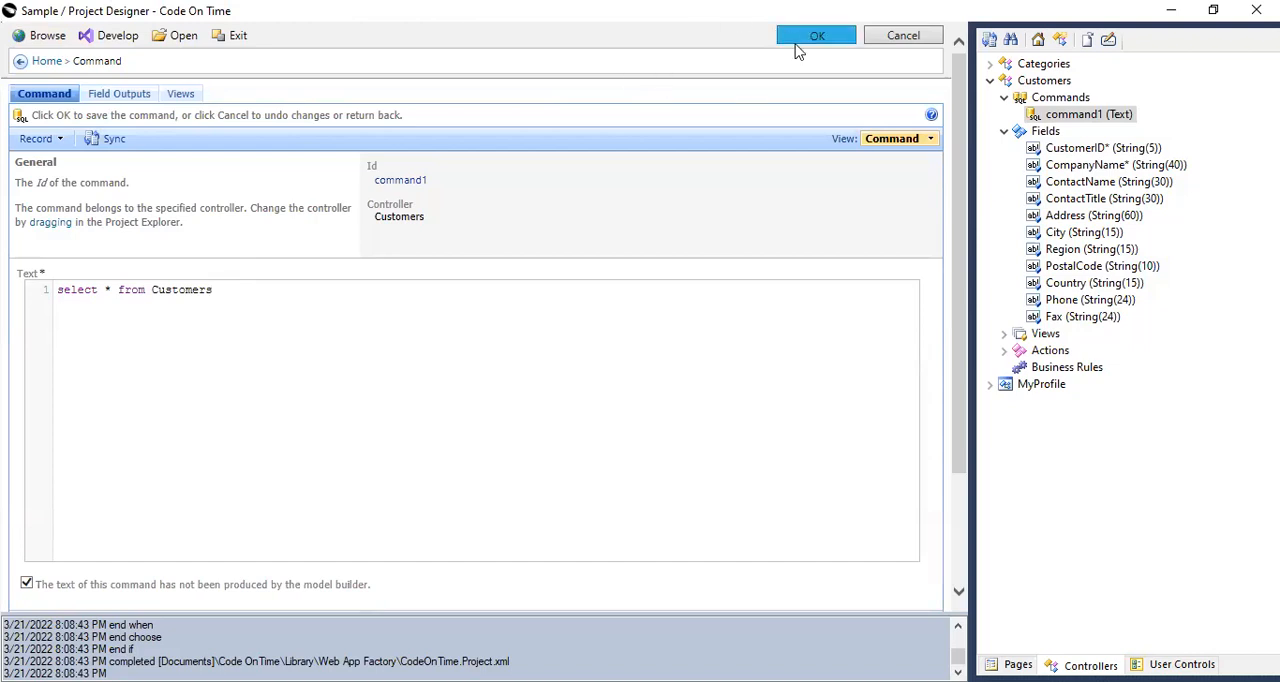
Examine the query text of command1 and the options available for the Customers controller's fields.
{"action": "left_click", "coordinate": [1048, 133]}
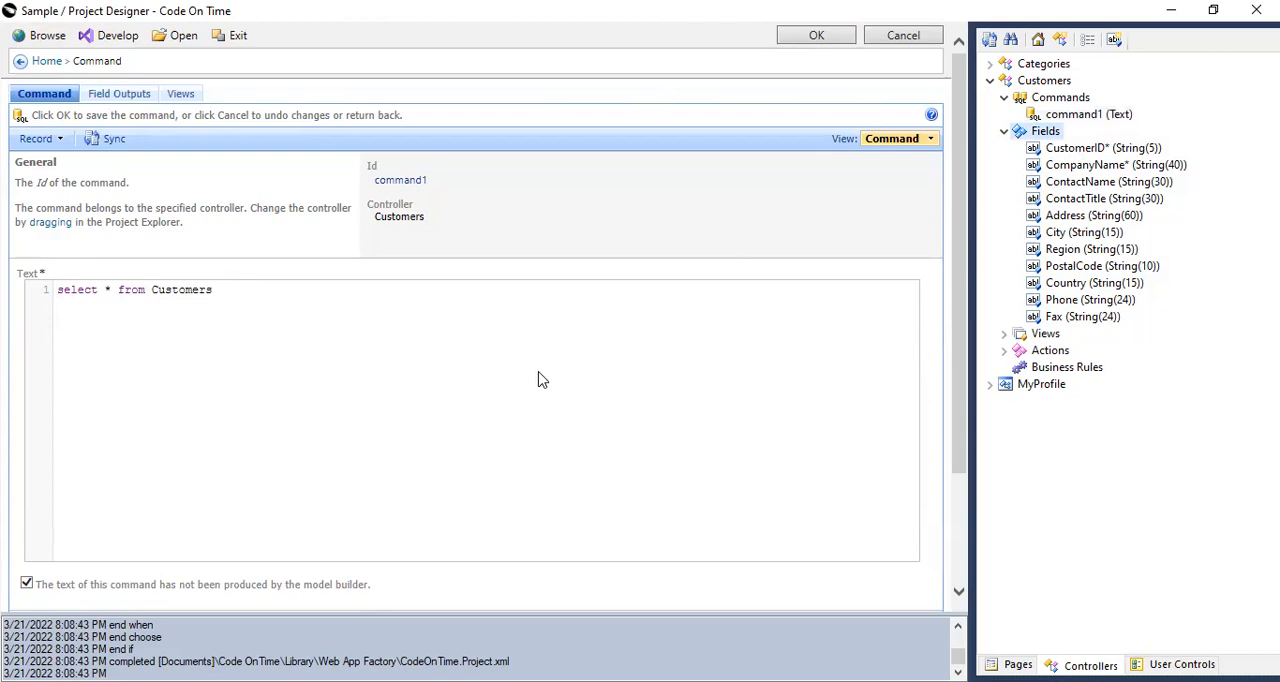
{"action": "left_click", "coordinate": [1052, 116]}
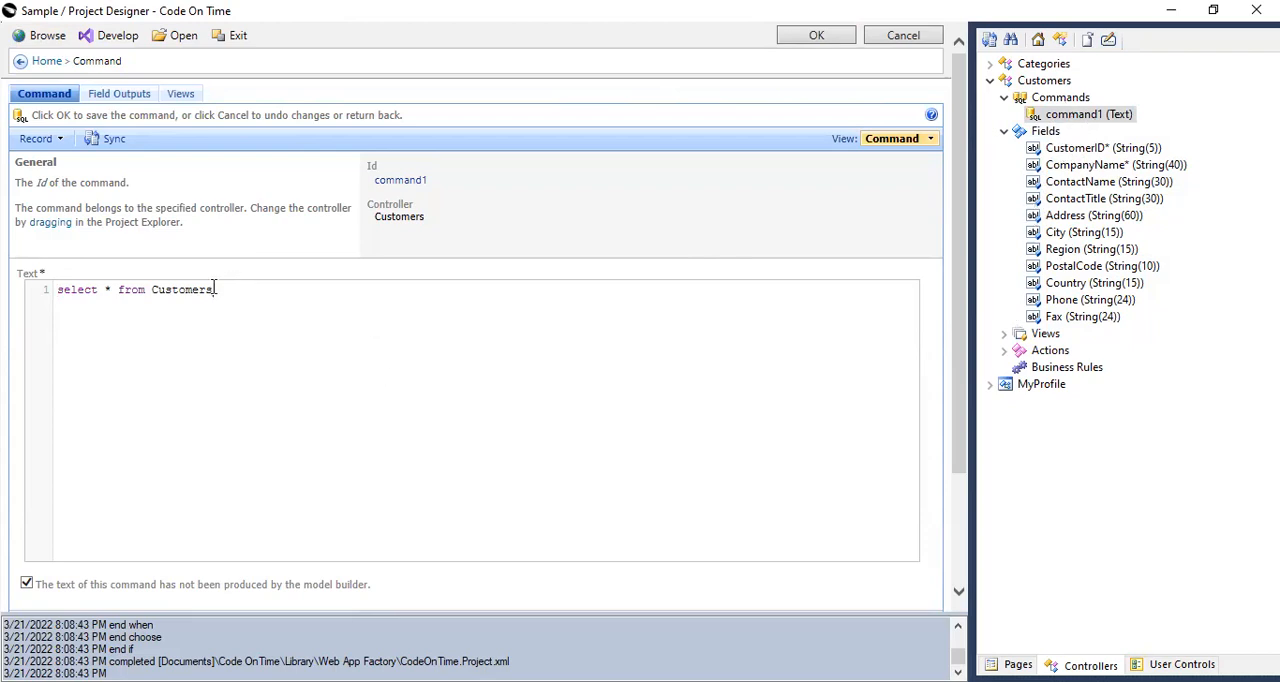
{"action": "left_click_drag", "start_coordinate": [153, 289], "coordinate": [214, 289]}
{"action": "left_click", "coordinate": [225, 288]}
{"action": "left_click", "coordinate": [107, 288]}
{"action": "type", "text": "*"}
{"action": "left_click", "coordinate": [1040, 132]}
{"action": "right_click", "coordinate": [1038, 135]}
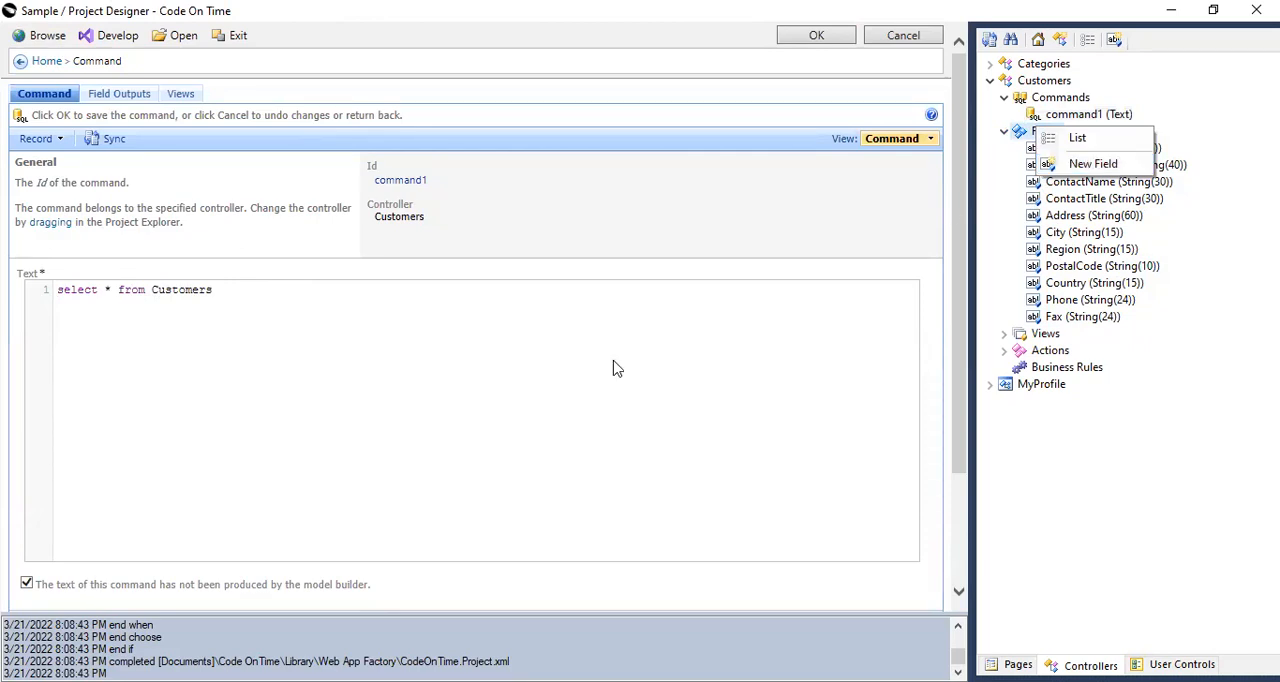
{"action": "left_click", "coordinate": [626, 391]}
Review the Customers controller's generated views and action groups, then collapse the controller.
{"action": "left_click", "coordinate": [1006, 133]}
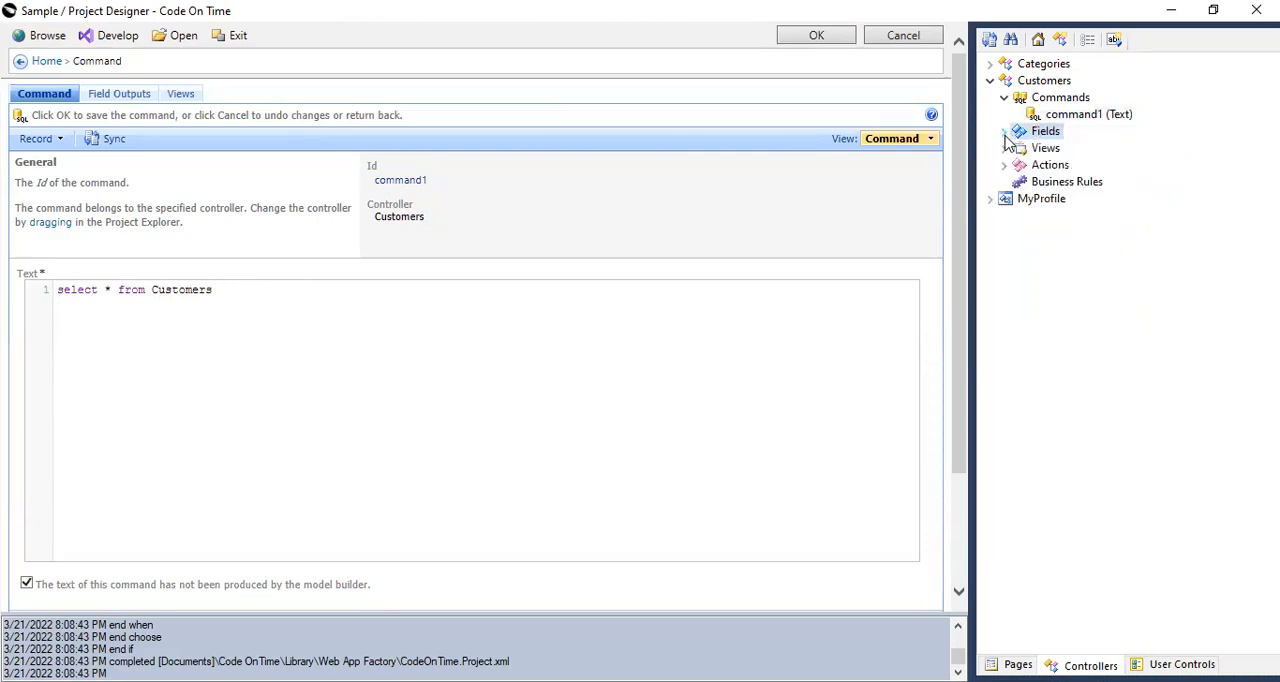
{"action": "left_click", "coordinate": [1004, 148]}
{"action": "left_click", "coordinate": [1005, 215]}
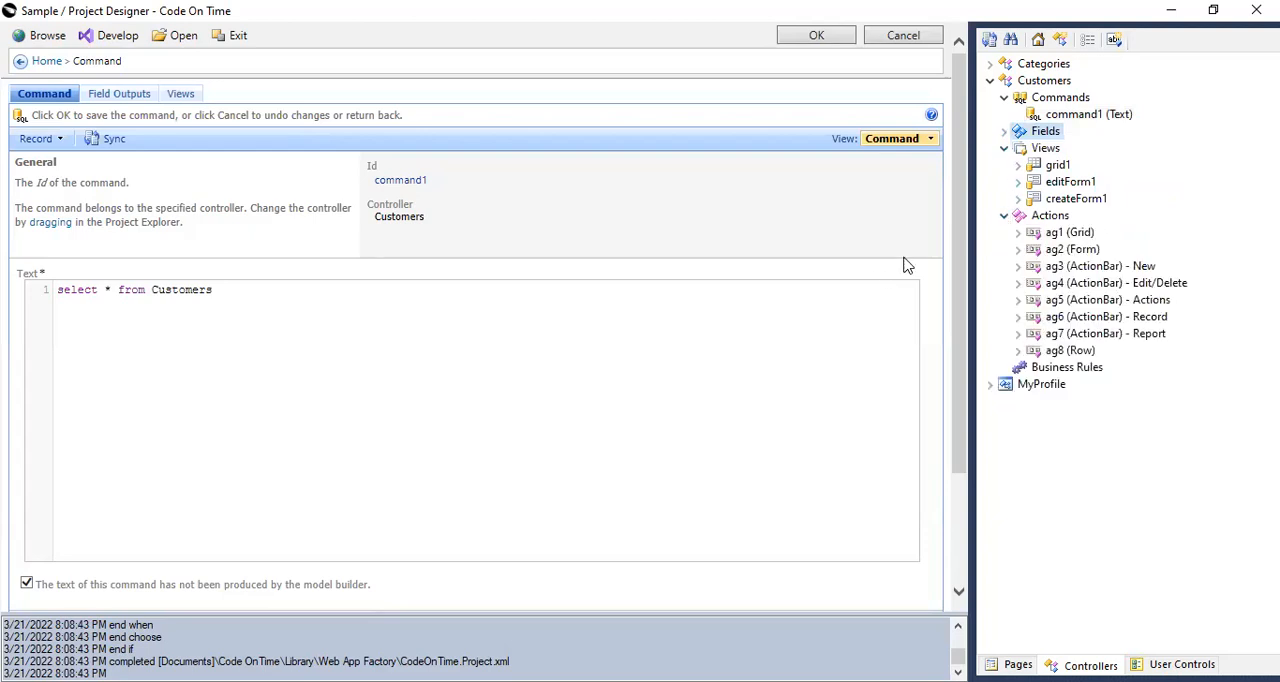
{"action": "left_click", "coordinate": [1044, 80]}
{"action": "left_click", "coordinate": [990, 81]}
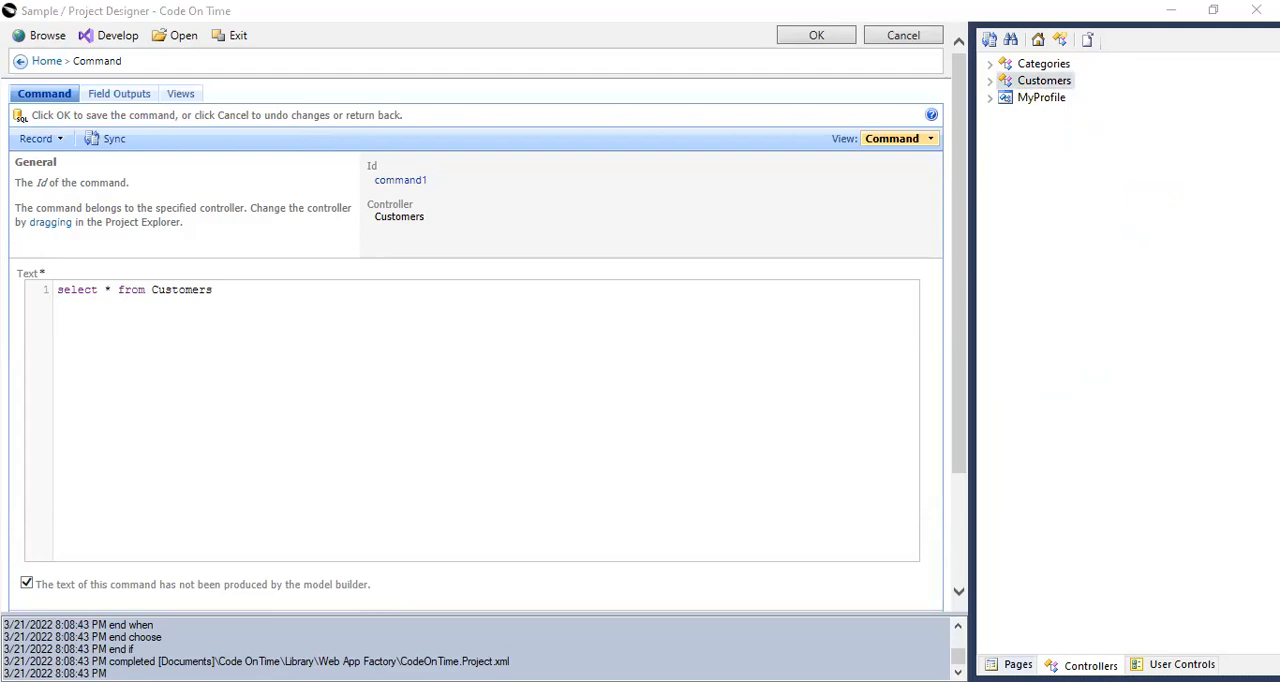
Create a new page named Master and nest the Categories page under it.
{"action": "left_click", "coordinate": [1012, 663]}
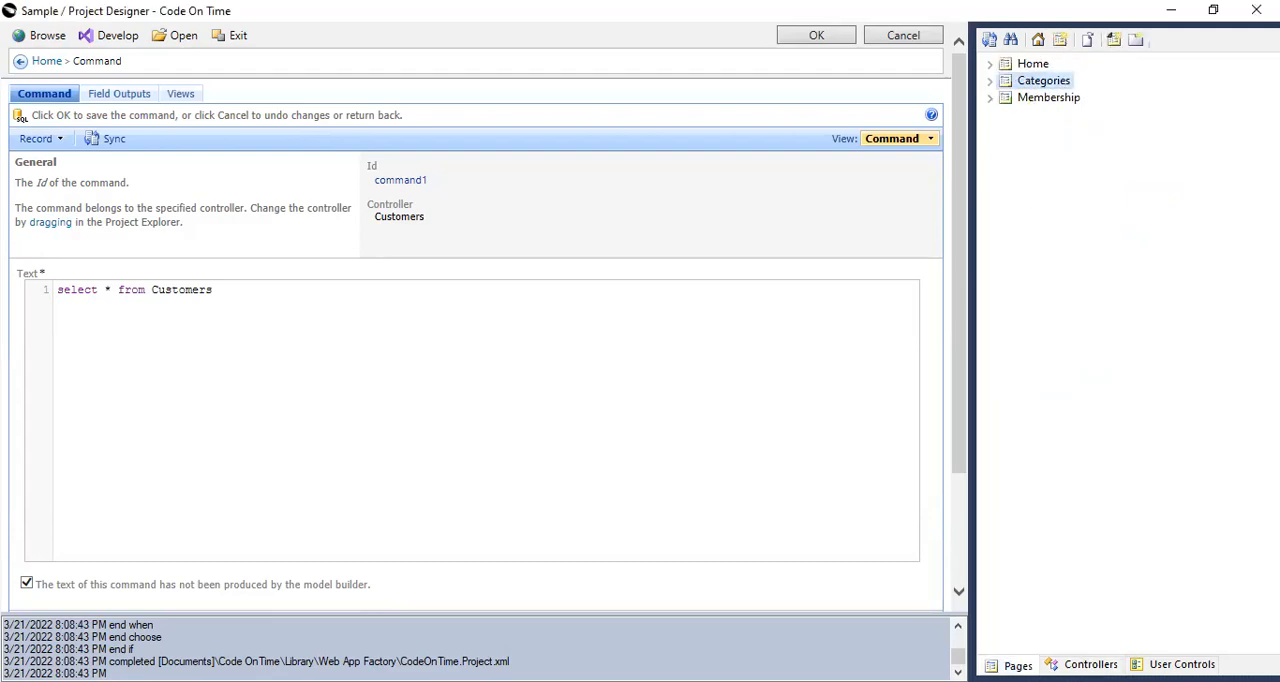
{"action": "left_click", "coordinate": [1060, 42]}
{"action": "type", "text": "Master"}
{"action": "key", "text": "BackSpace"}
{"action": "key", "text": "BackSpace"}
{"action": "key", "text": "BackSpace"}
{"action": "key", "text": "BackSpace"}
{"action": "key", "text": "BackSpace"}
{"action": "type", "text": "aster"}
{"action": "key", "text": "ctrl+a"}
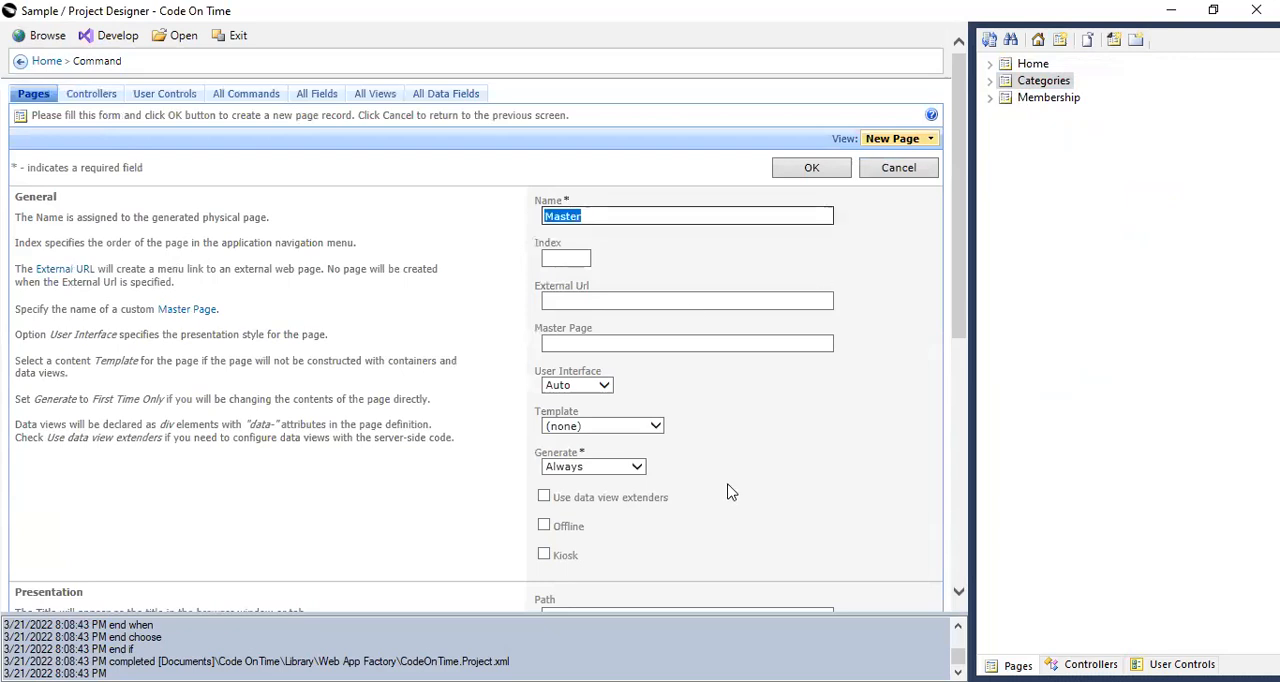
{"action": "scroll", "coordinate": [691, 454], "scroll_direction": "down", "scroll_amount": 3}
{"action": "scroll", "coordinate": [691, 454], "scroll_direction": "up", "scroll_amount": 3}
{"action": "left_click", "coordinate": [1049, 196]}
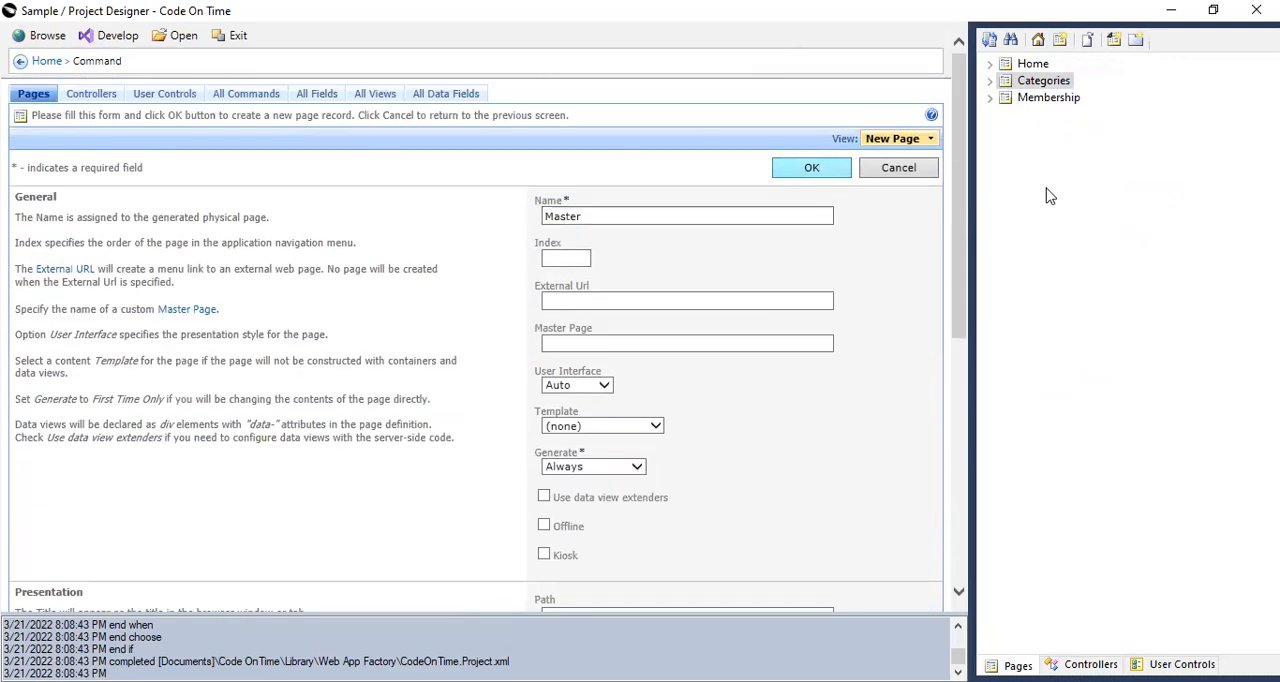
{"action": "left_click", "coordinate": [828, 167]}
{"action": "left_click_drag", "start_coordinate": [1030, 88], "coordinate": [1047, 120]}
Add a child page named Customer under the Master page.
{"action": "left_click", "coordinate": [1043, 101]}
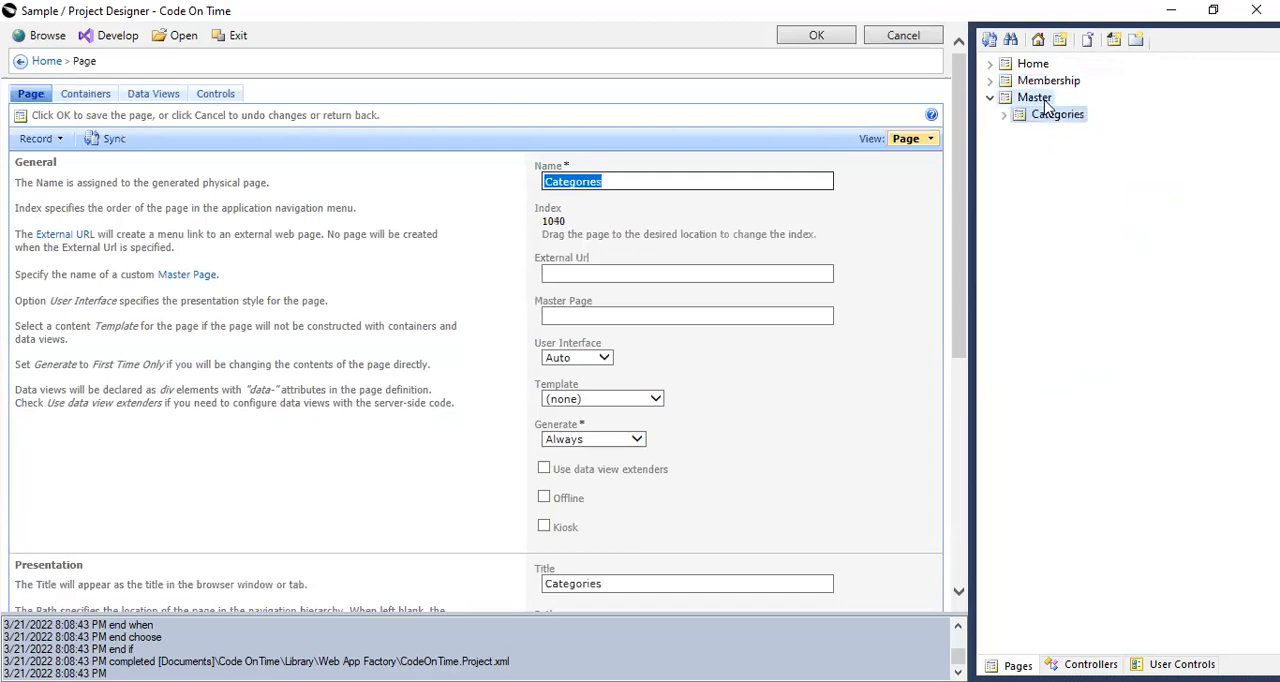
{"action": "left_click", "coordinate": [1112, 40]}
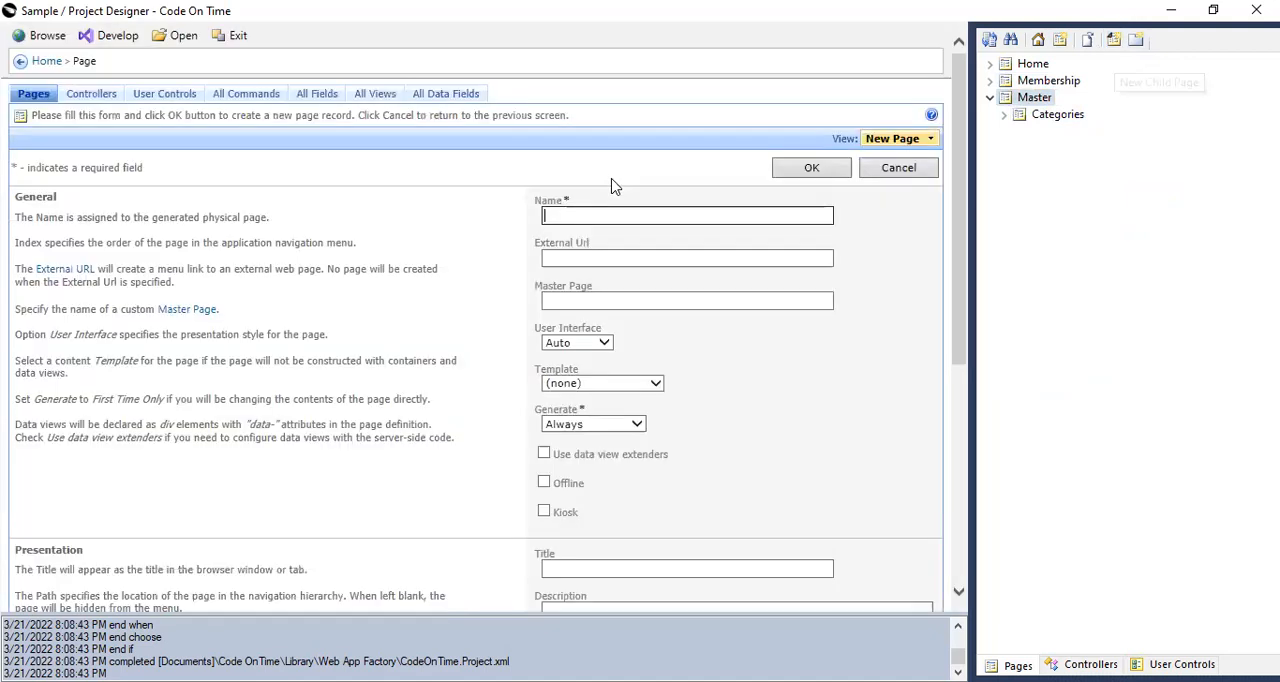
{"action": "type", "text": "Customer"}
{"action": "left_click", "coordinate": [823, 170]}
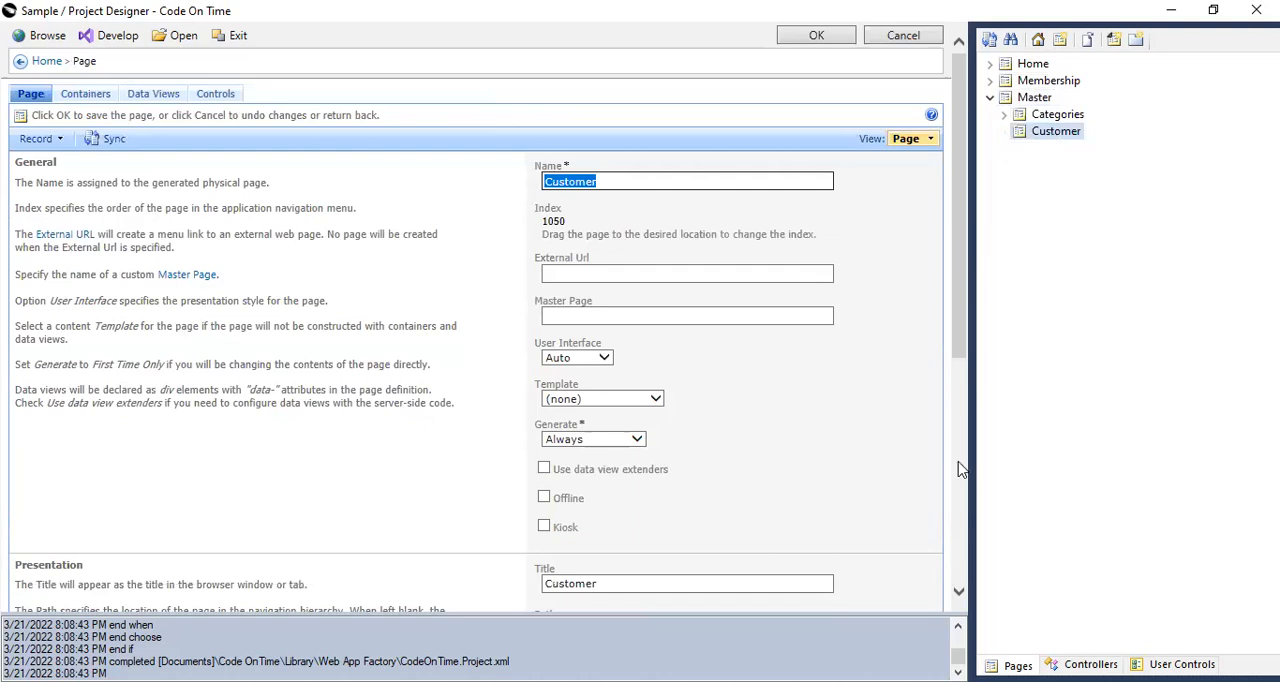
Copy the Customers controller and paste it onto the Customer page as a data view.
{"action": "left_click", "coordinate": [1088, 664]}
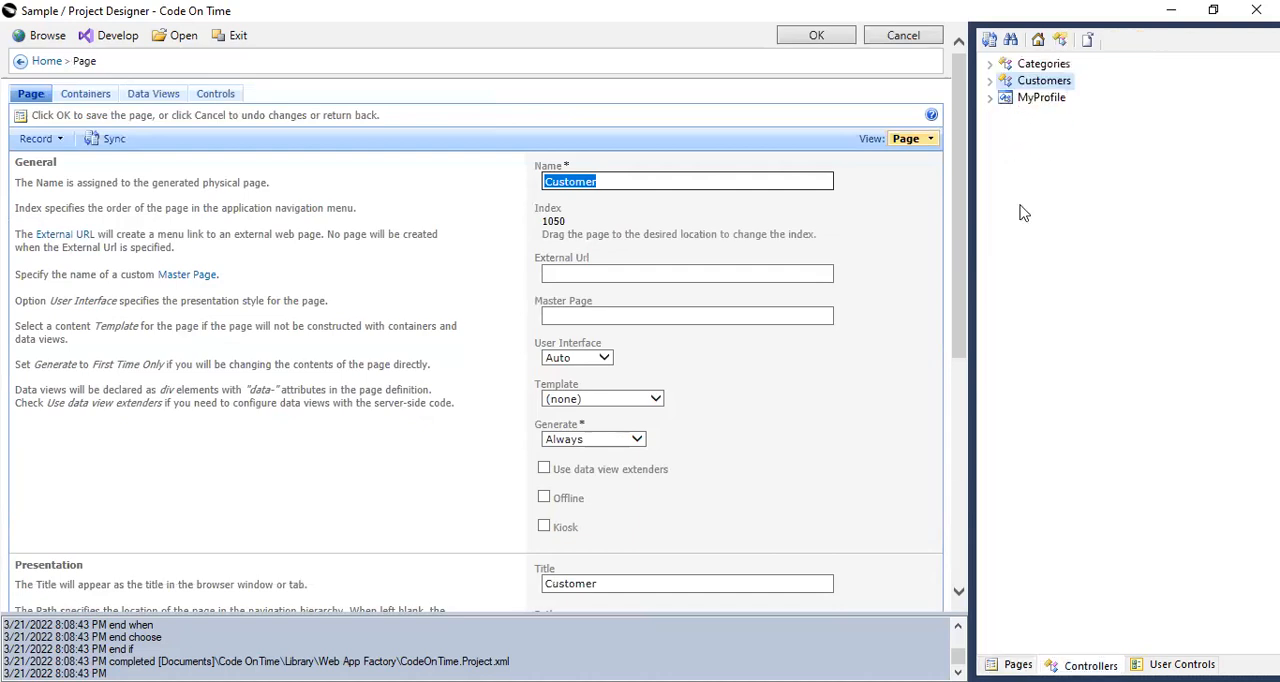
{"action": "right_click", "coordinate": [1031, 80]}
{"action": "left_click", "coordinate": [1080, 119]}
{"action": "left_click", "coordinate": [1017, 664]}
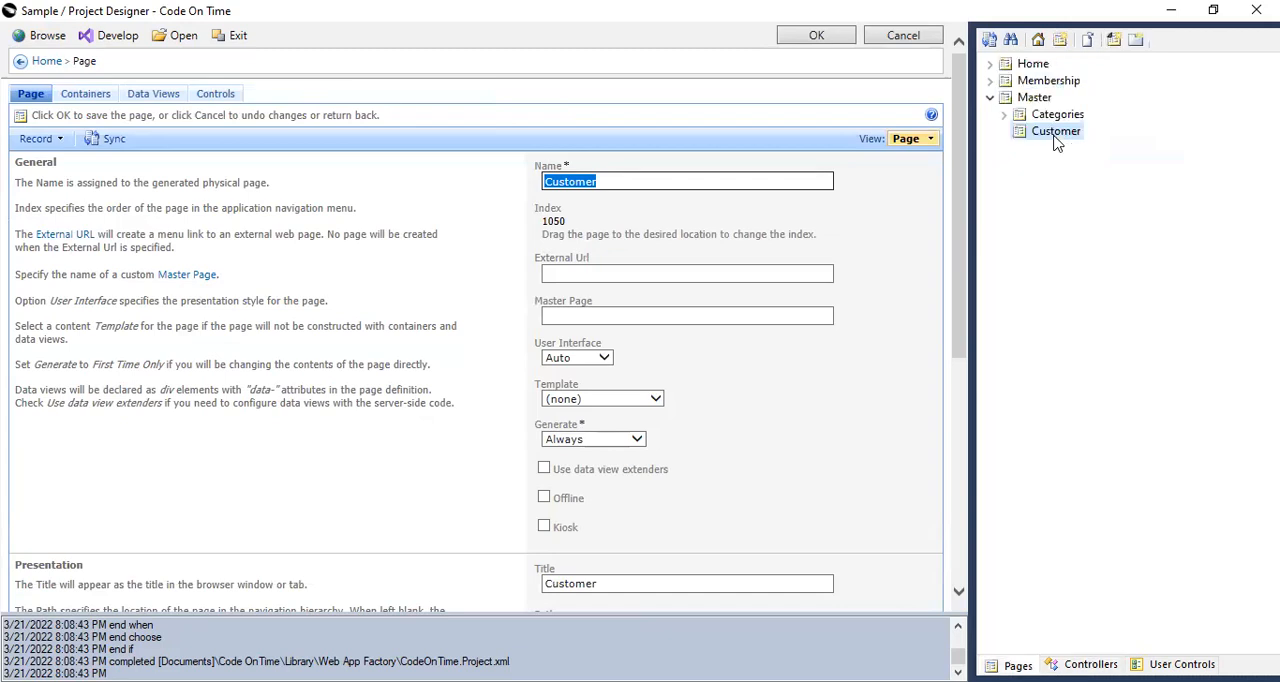
{"action": "right_click", "coordinate": [1056, 133]}
{"action": "left_click", "coordinate": [1080, 233]}
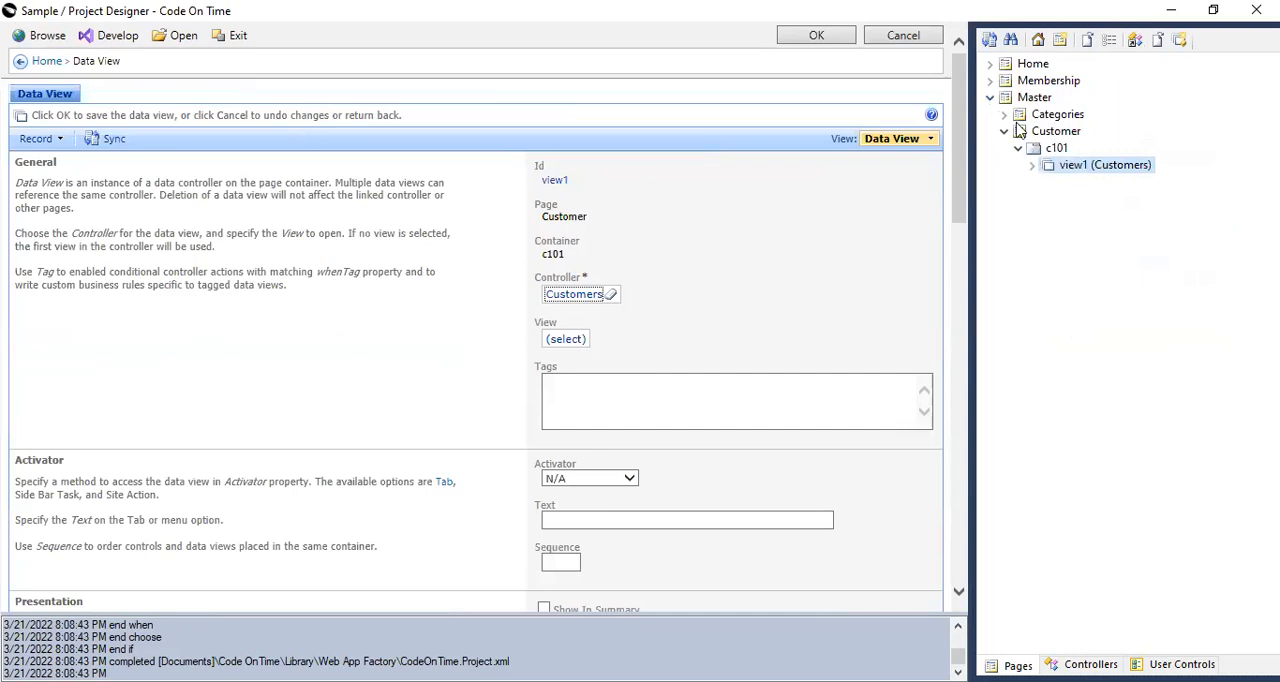
Generate and browse the application, viewing the Categories, Master and Customer pages in turn.
{"action": "left_click", "coordinate": [27, 40]}
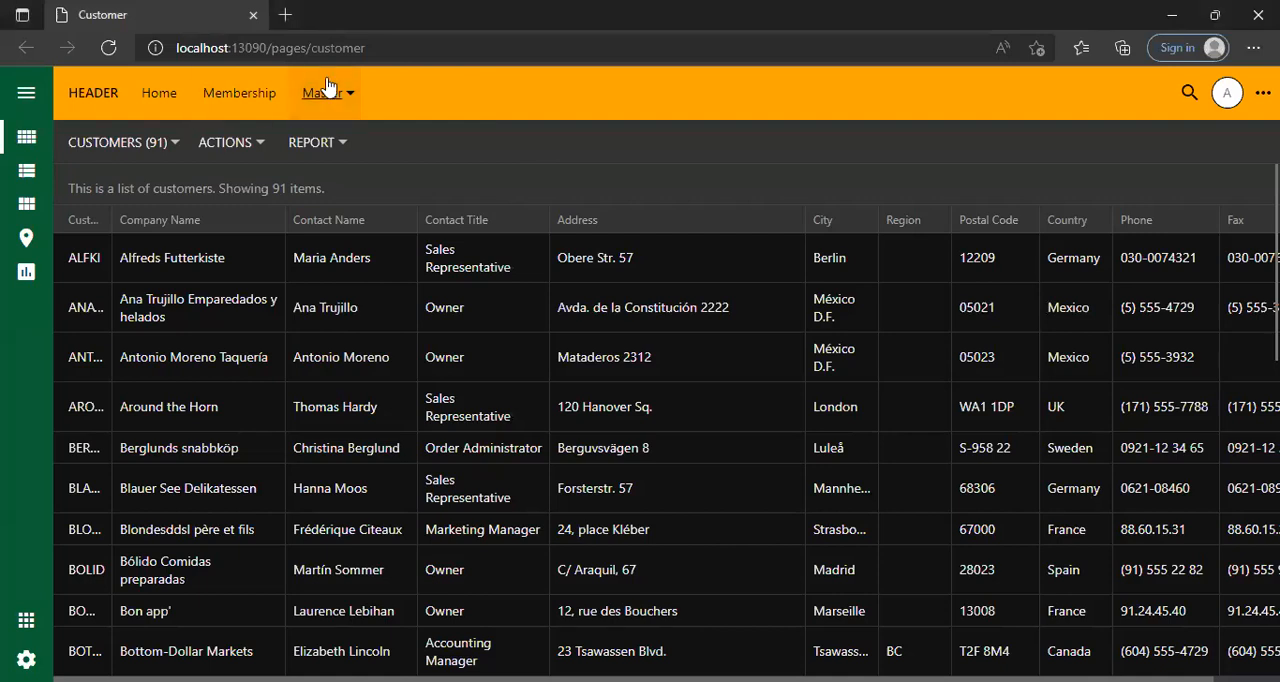
{"action": "left_click", "coordinate": [330, 92]}
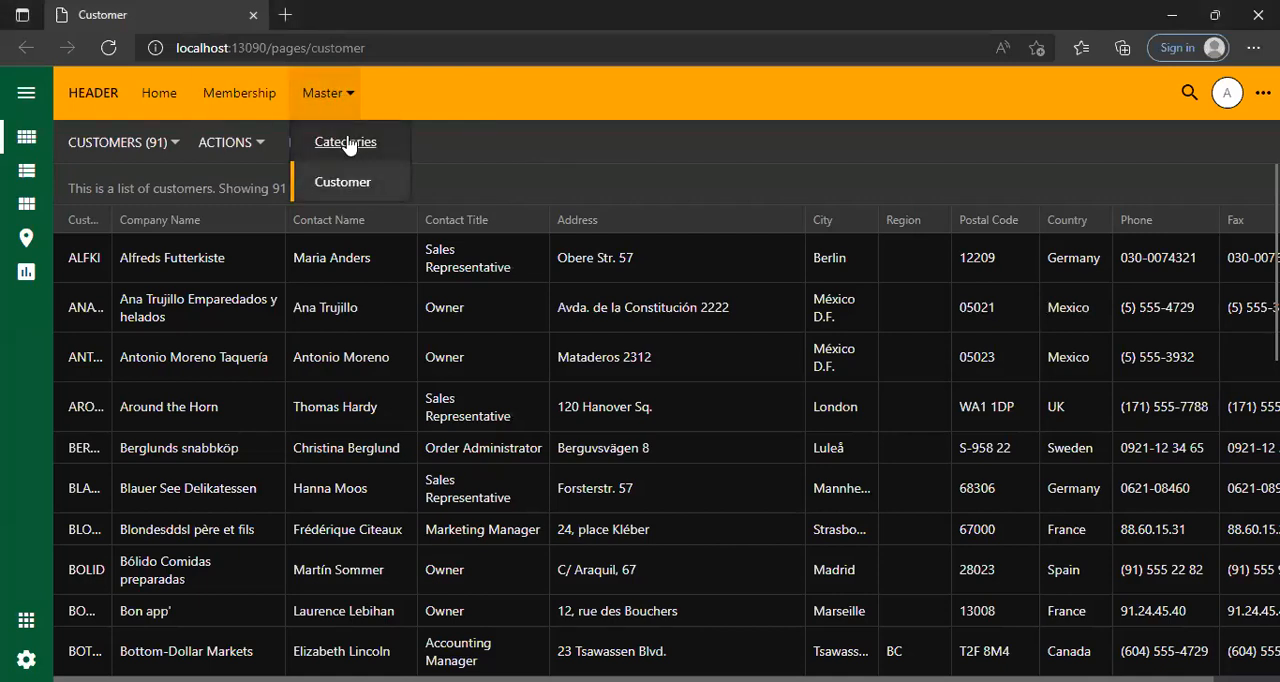
{"action": "left_click", "coordinate": [345, 142]}
{"action": "left_click", "coordinate": [321, 92]}
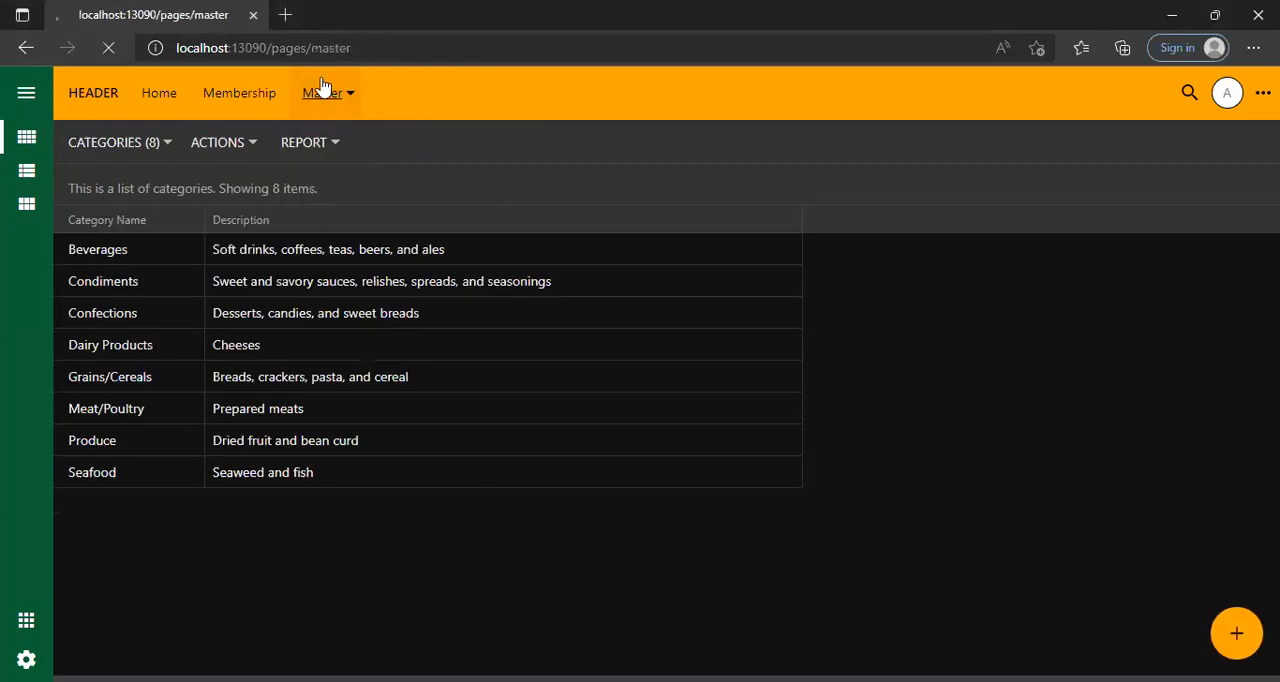
{"action": "left_click", "coordinate": [345, 95]}
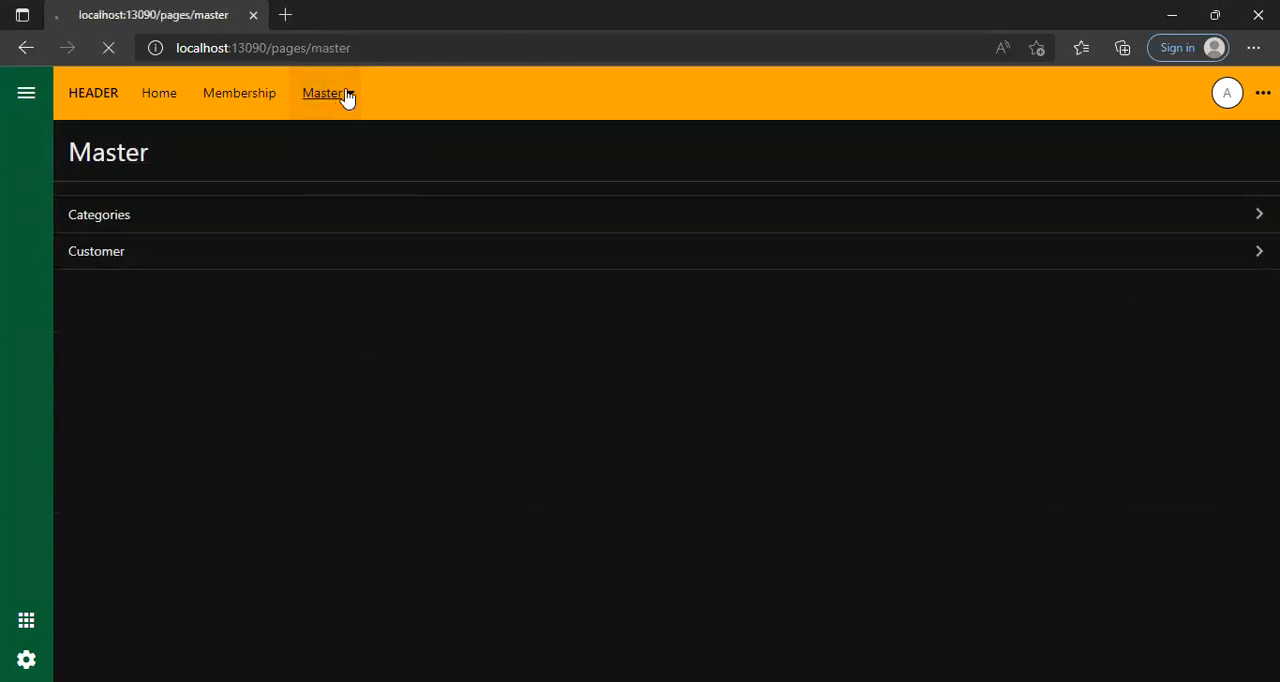
{"action": "left_click", "coordinate": [347, 95]}
{"action": "left_click", "coordinate": [345, 186]}
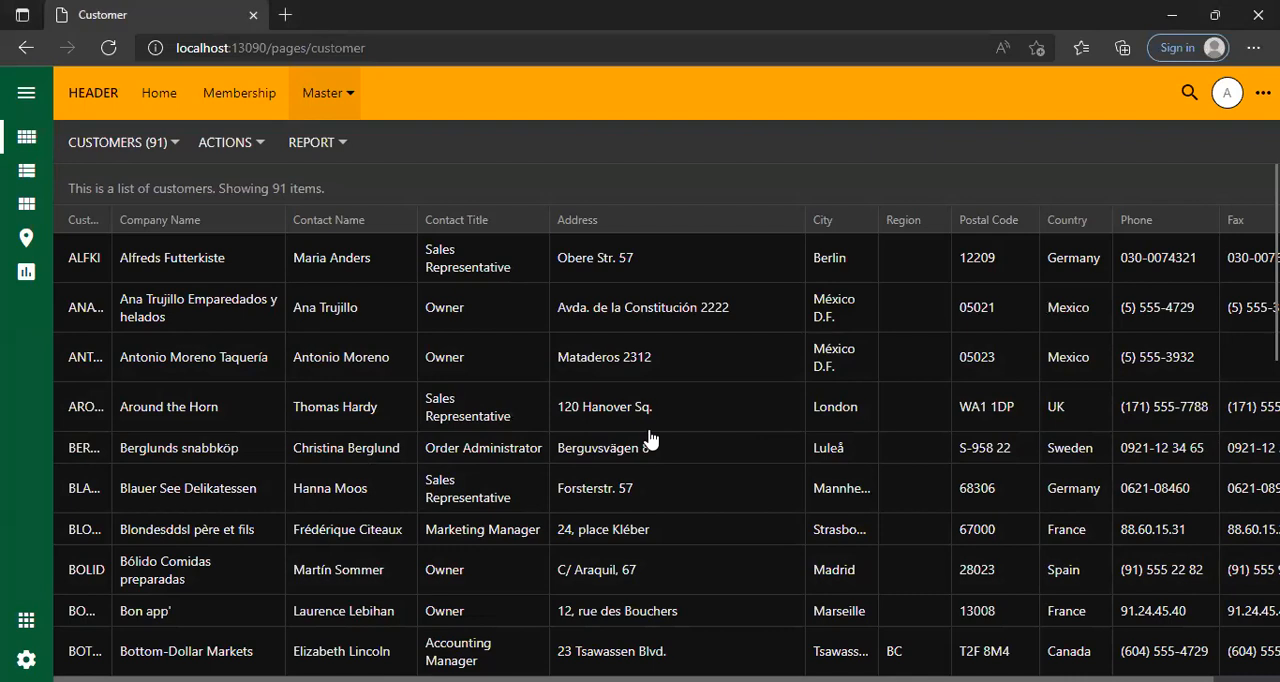
Open the details of the first record in the customer list of the running application.
{"action": "left_click", "coordinate": [477, 258]}
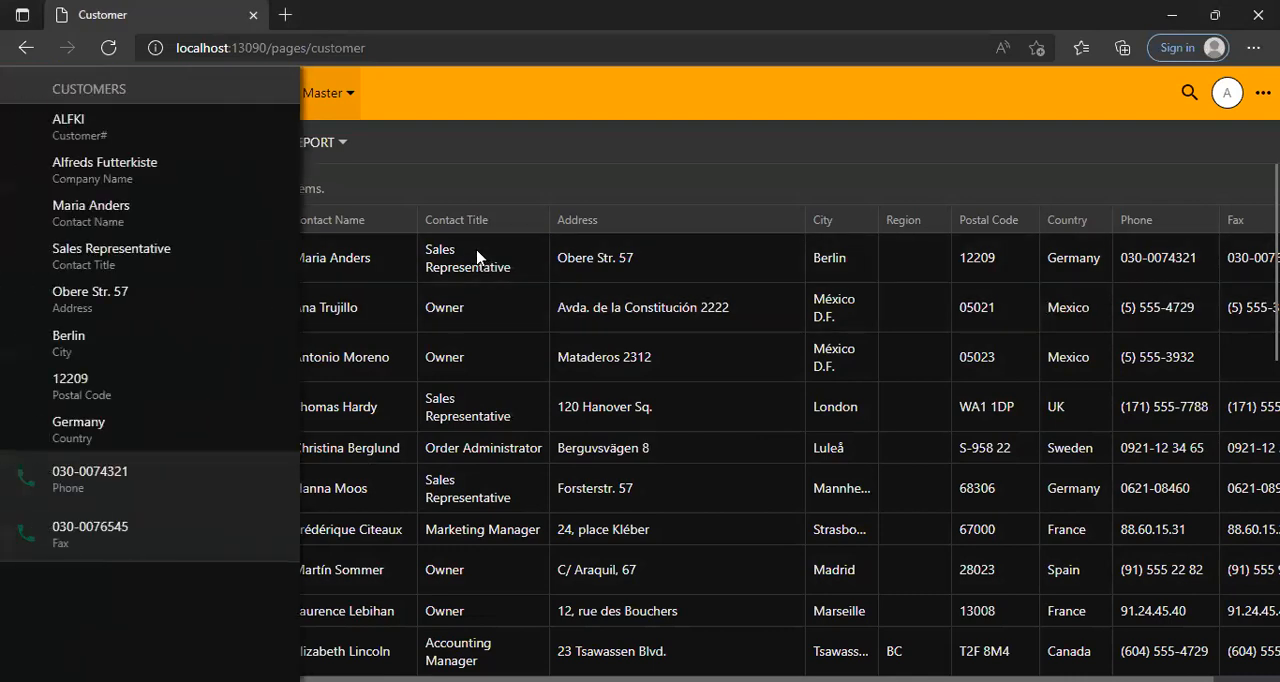
{"action": "left_click", "coordinate": [473, 258]}
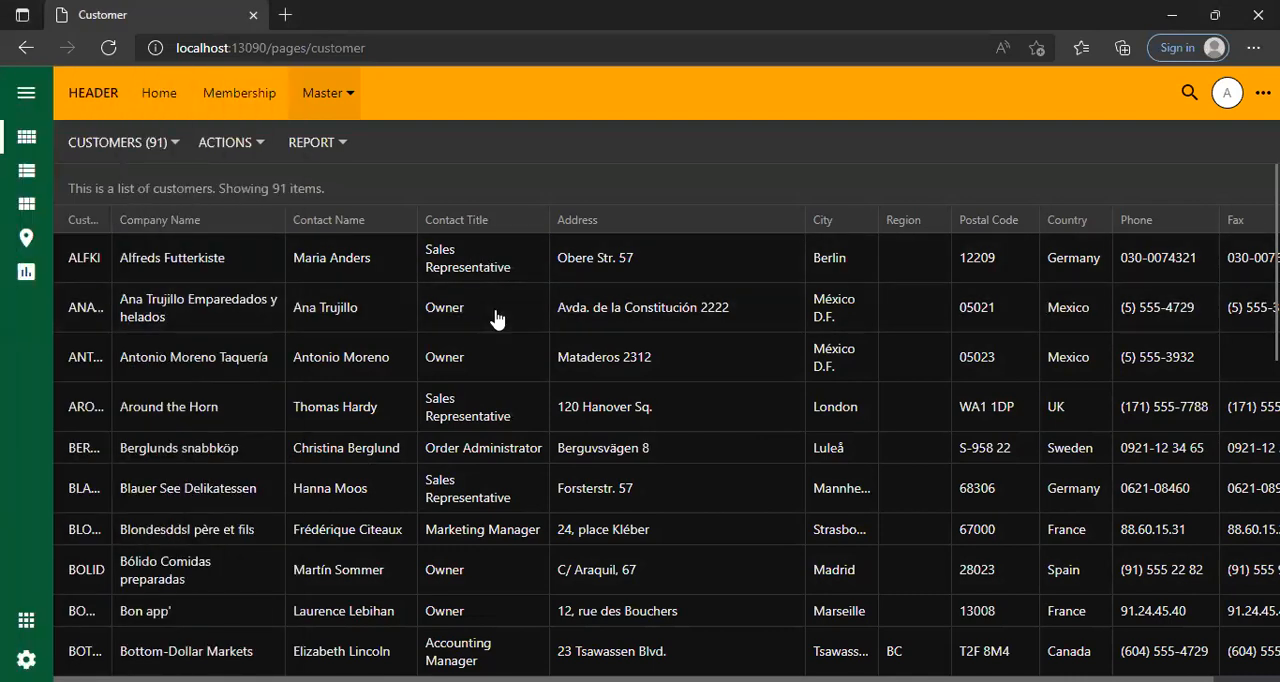
{"action": "left_click", "coordinate": [494, 318]}
{"action": "left_click", "coordinate": [486, 272]}
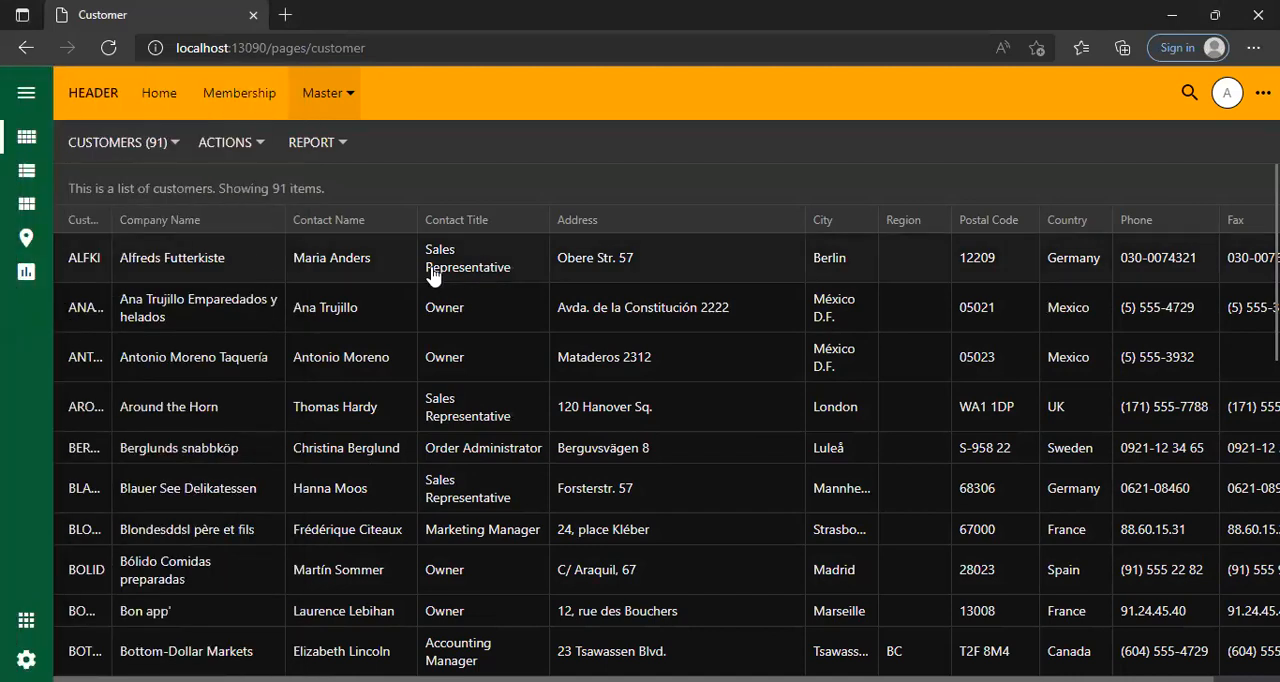
{"action": "left_click", "coordinate": [430, 270]}
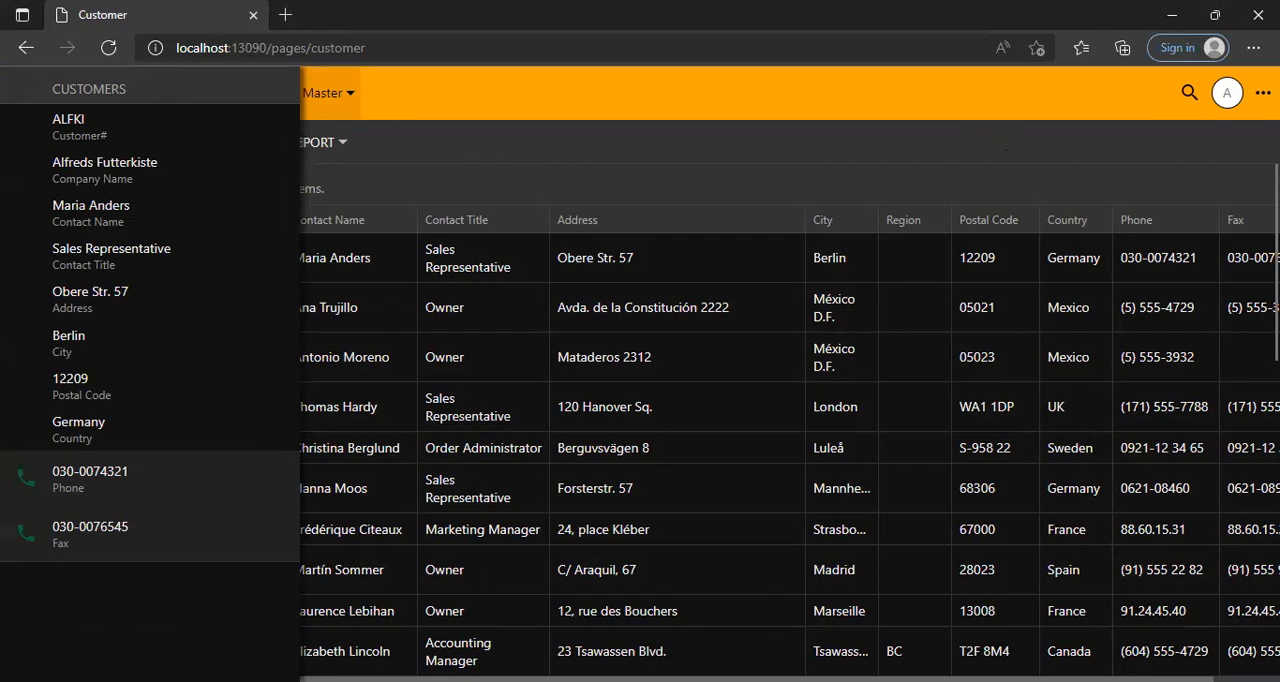
Close the customer details and compare the Categories controller's CategoryID field with the Customers controller's fields in the designer.
{"action": "left_click", "coordinate": [649, 218]}
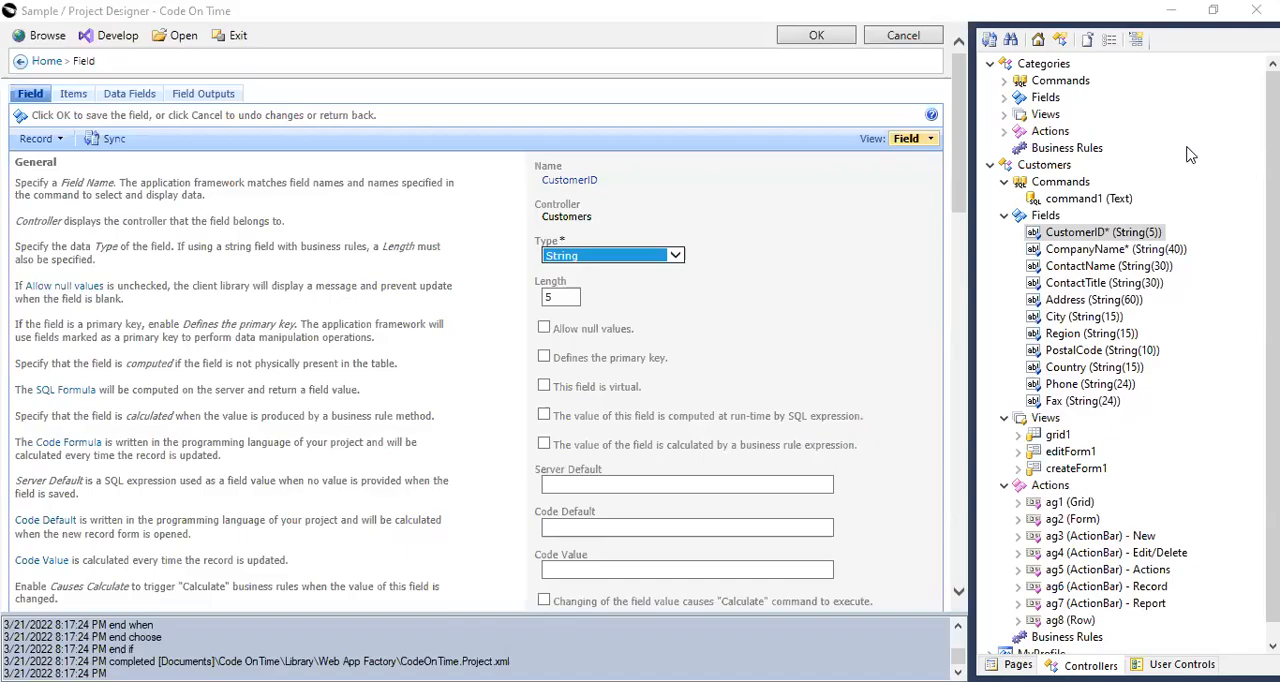
{"action": "left_click", "coordinate": [1005, 216]}
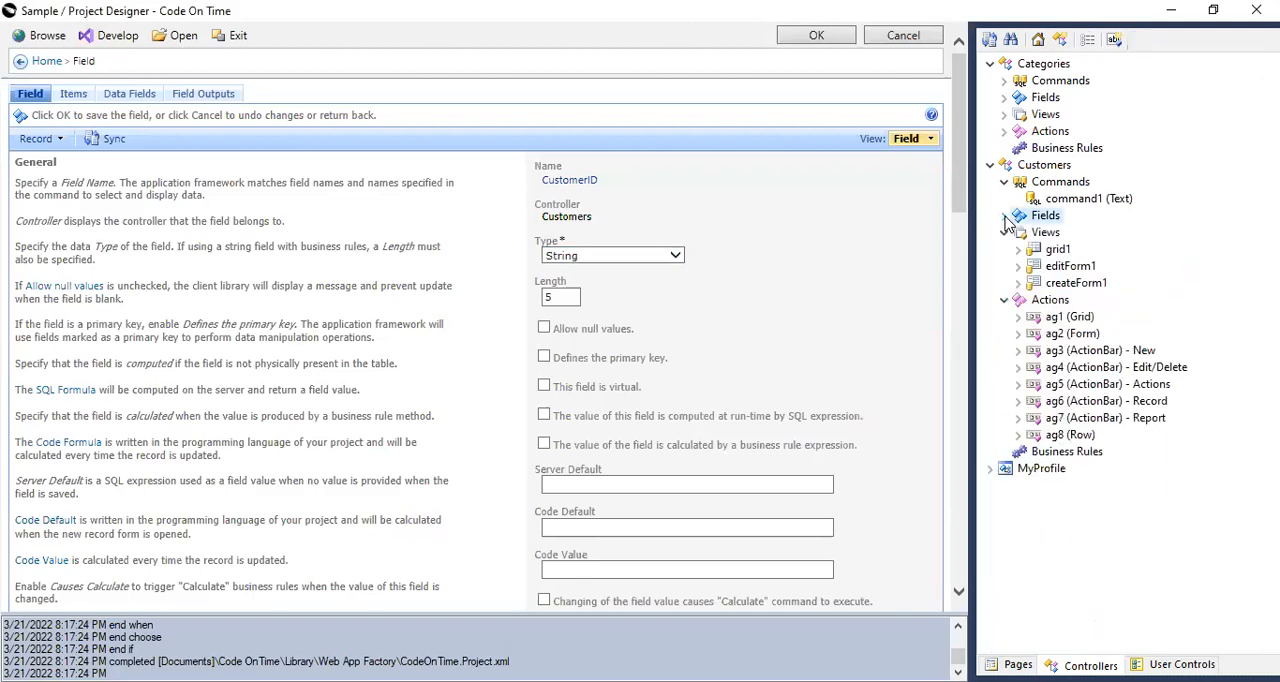
{"action": "left_click", "coordinate": [1005, 216]}
{"action": "left_click", "coordinate": [990, 64]}
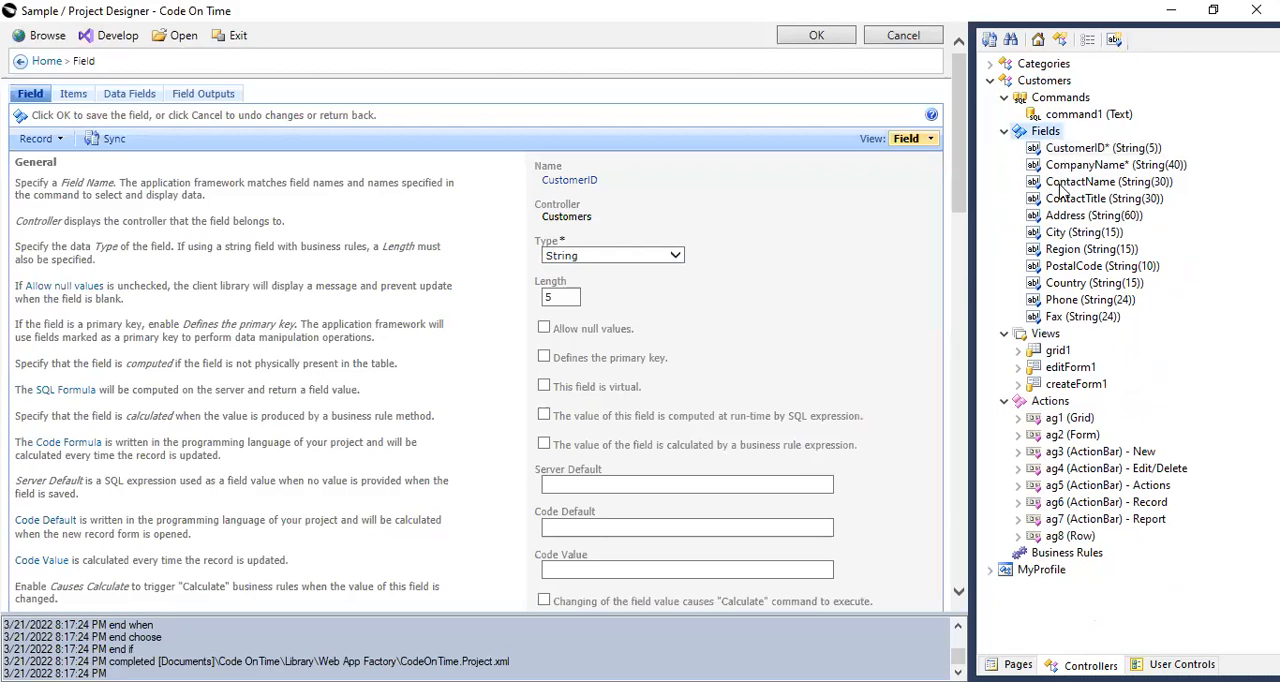
{"action": "left_click", "coordinate": [991, 64]}
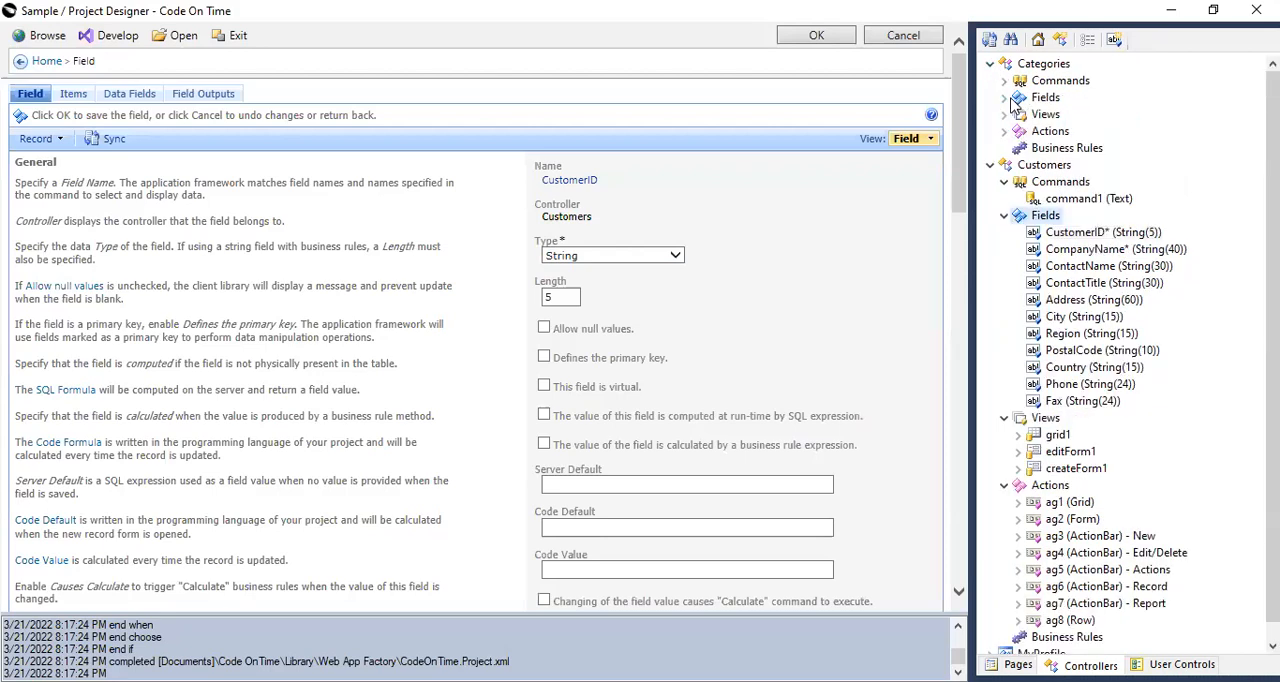
{"action": "left_click", "coordinate": [1005, 98]}
{"action": "left_click", "coordinate": [1060, 116]}
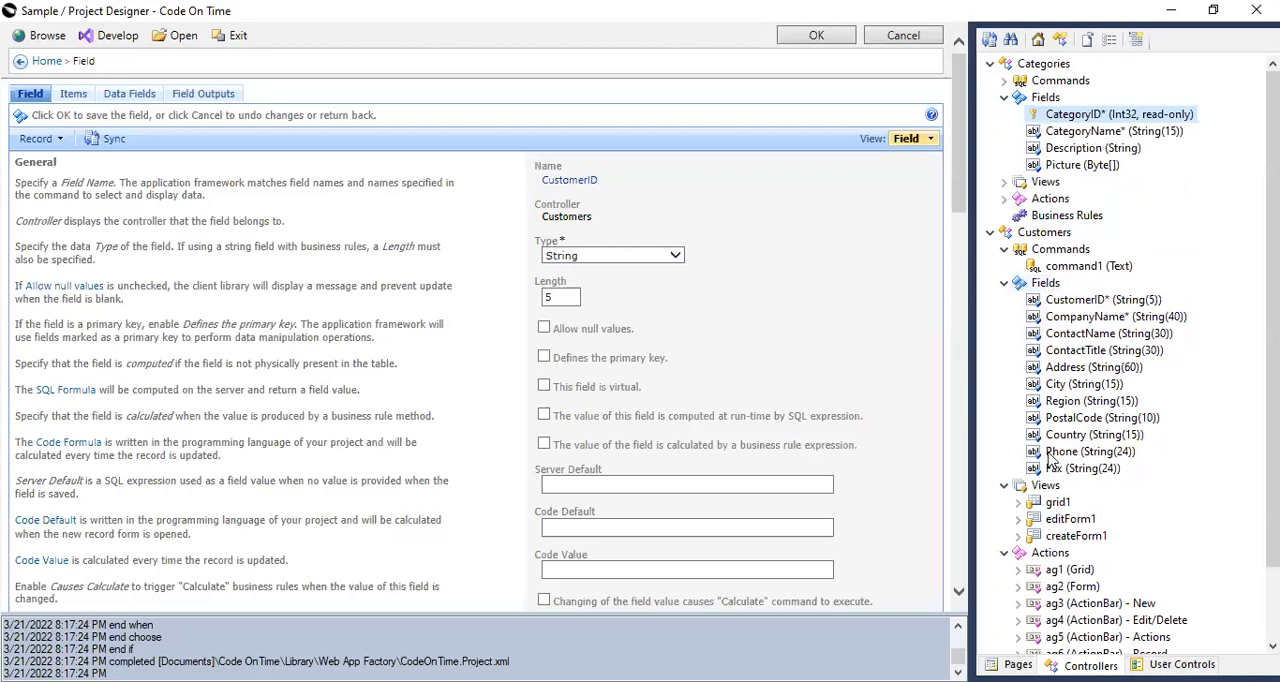
Mark the CustomerID field of the Customers controller as defining the primary key and save the field.
{"action": "left_click", "coordinate": [1065, 302]}
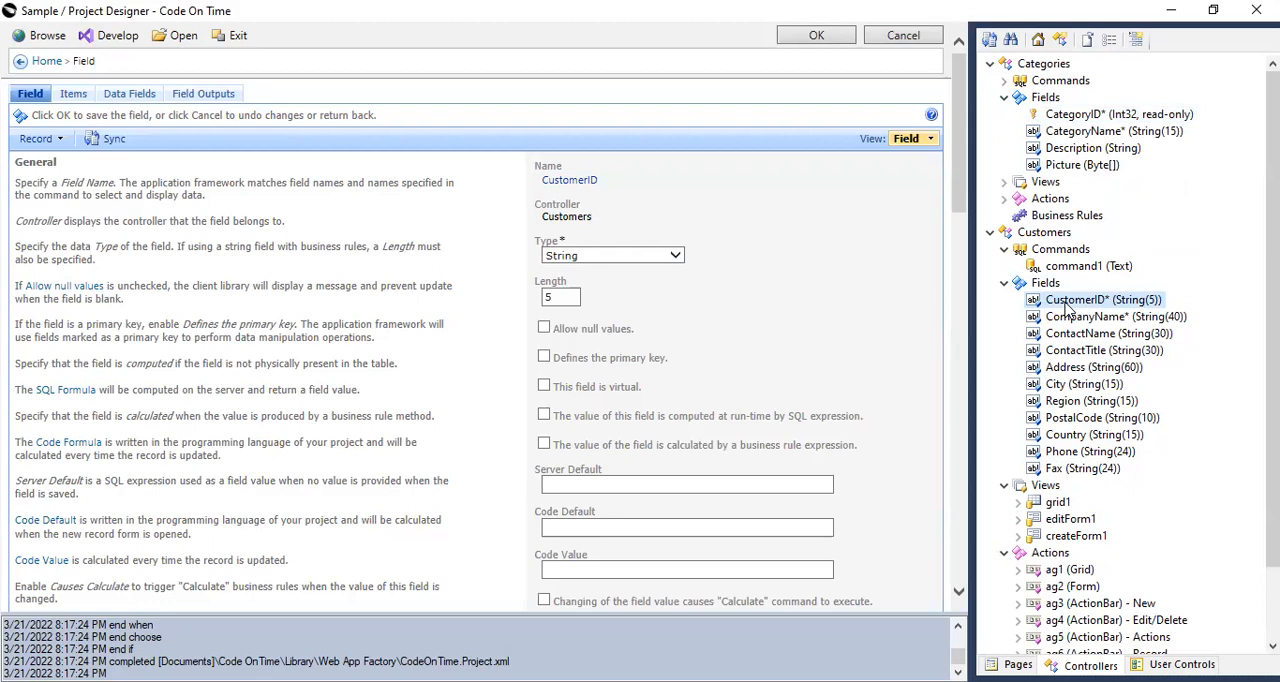
{"action": "left_click", "coordinate": [1070, 302]}
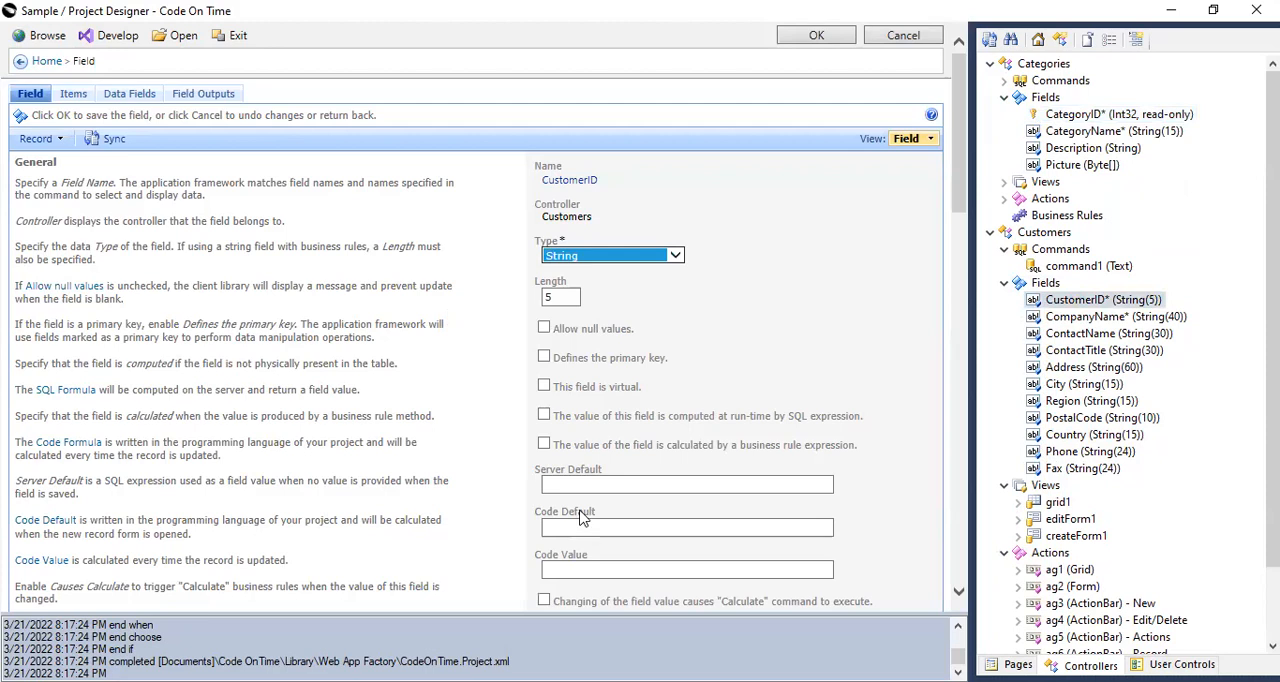
{"action": "left_click", "coordinate": [545, 358]}
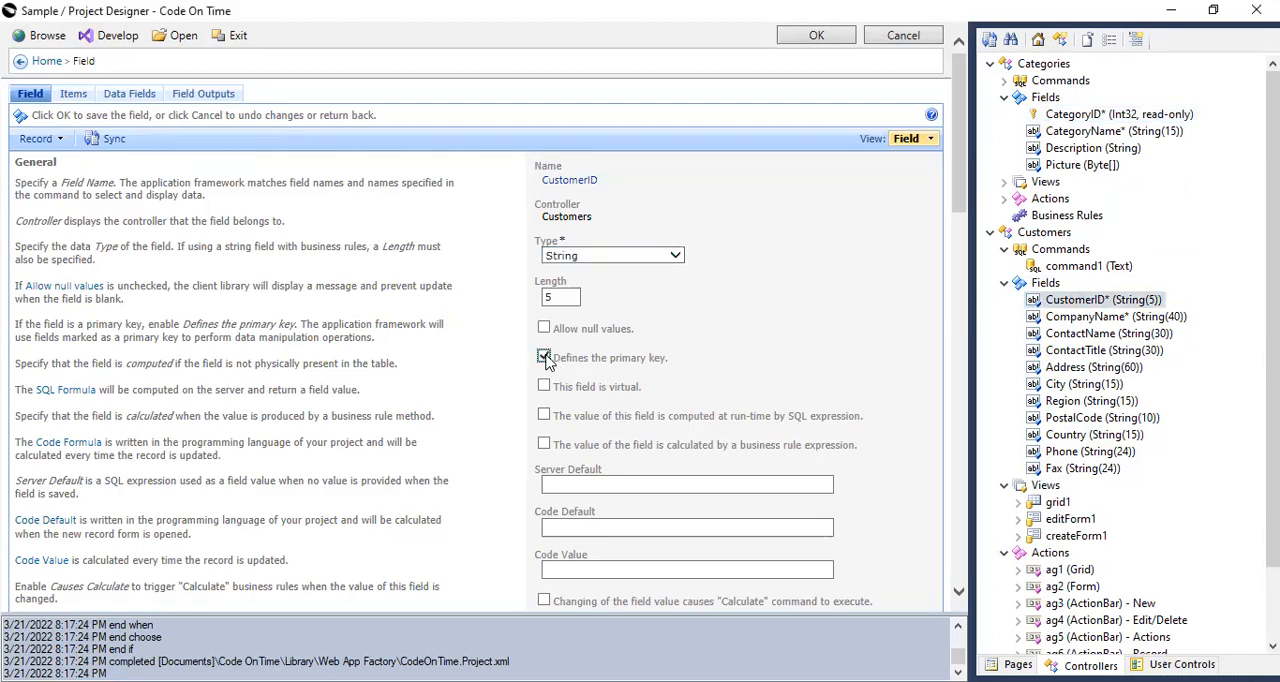
{"action": "left_click", "coordinate": [818, 36]}
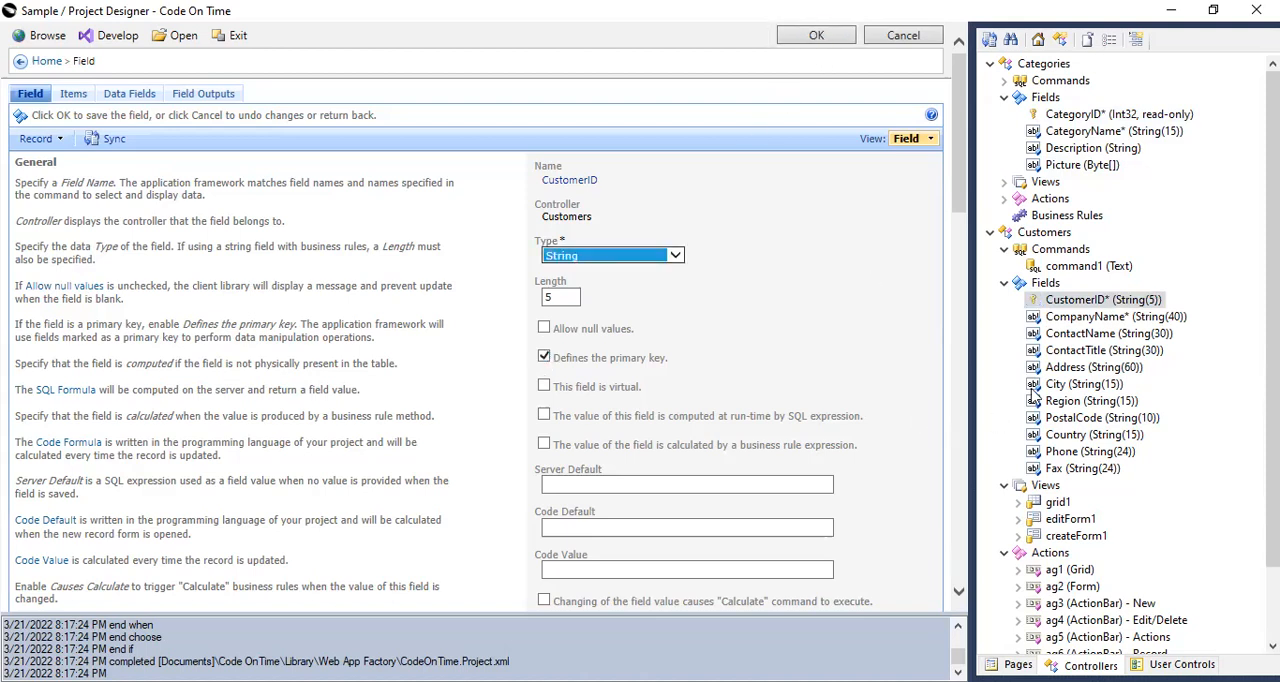
{"action": "scroll", "coordinate": [1038, 512], "scroll_direction": "down", "scroll_amount": 2}
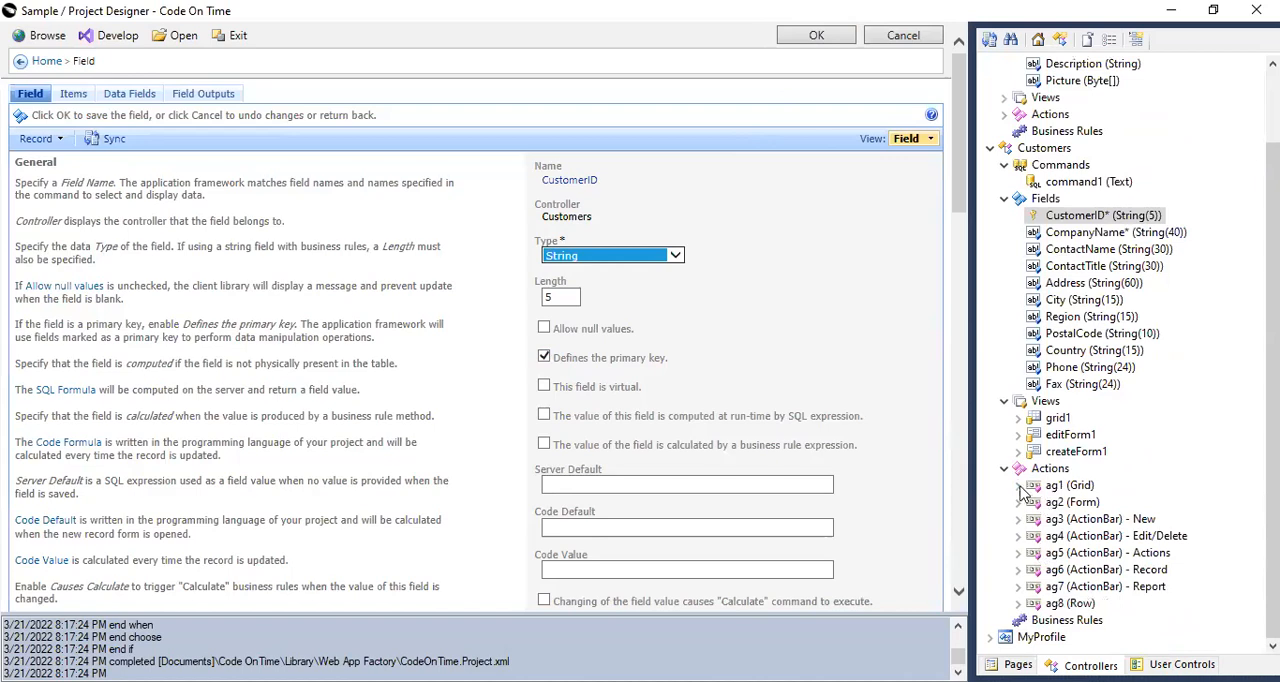
{"action": "left_click", "coordinate": [1018, 485]}
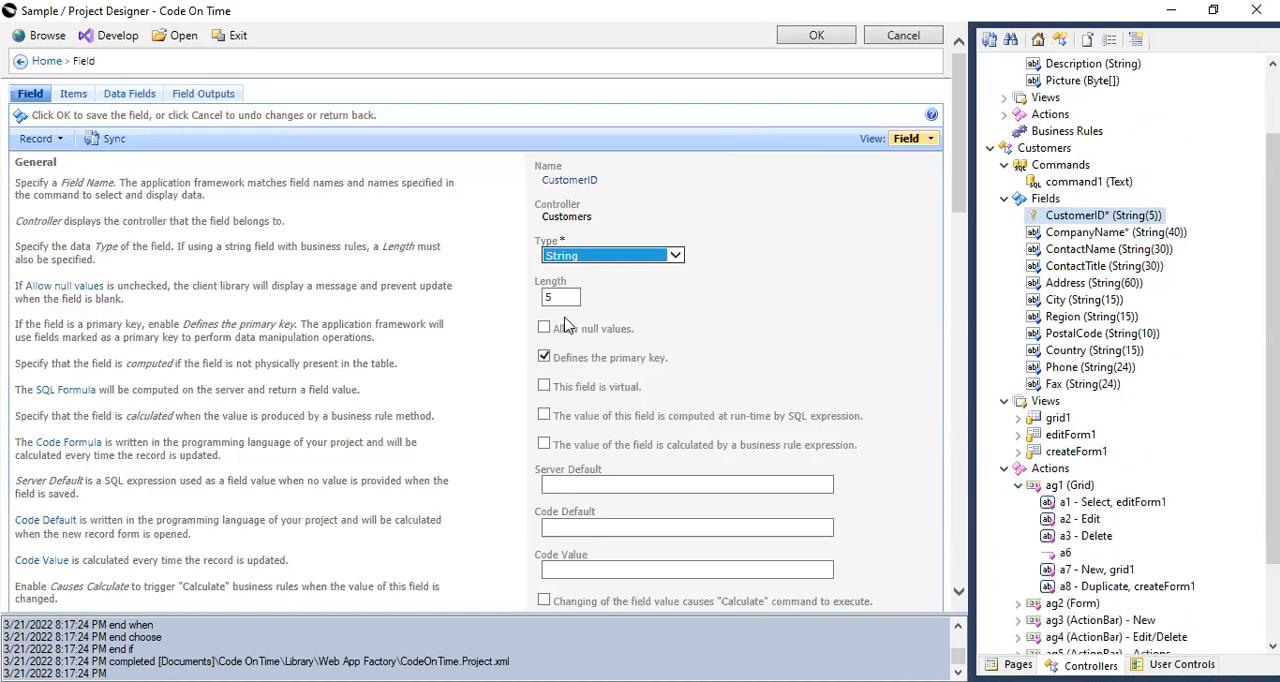
{"action": "left_click", "coordinate": [820, 36]}
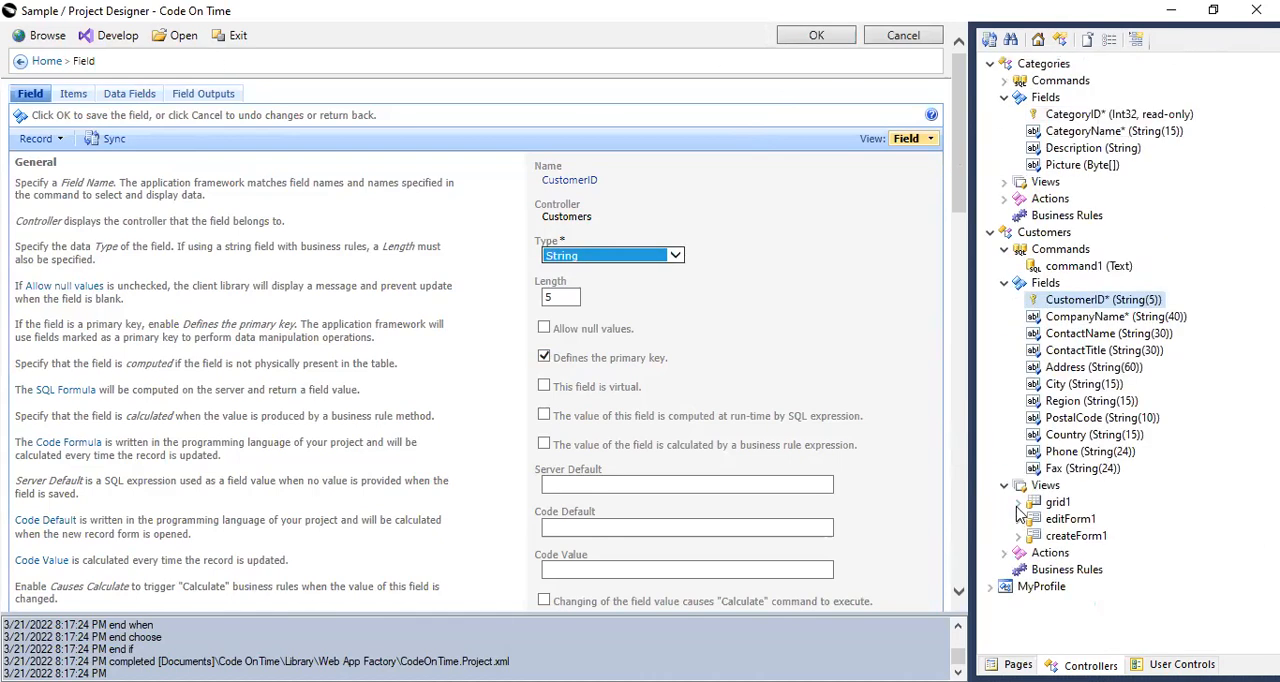
Set the text mode of the CustomerID data field in the Customers editForm1 view to Static and save it.
{"action": "left_click", "coordinate": [1018, 519]}
{"action": "left_click", "coordinate": [1032, 536]}
{"action": "scroll", "coordinate": [1156, 478], "scroll_direction": "down", "scroll_amount": 2}
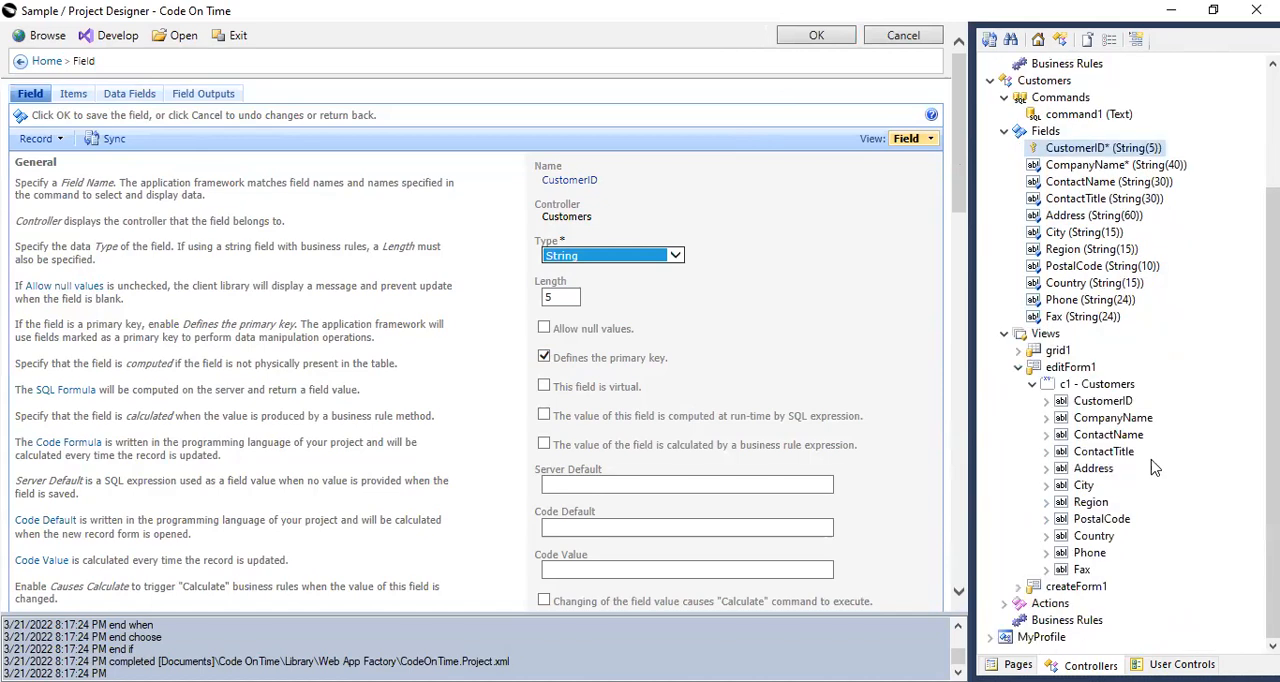
{"action": "left_click", "coordinate": [1095, 403]}
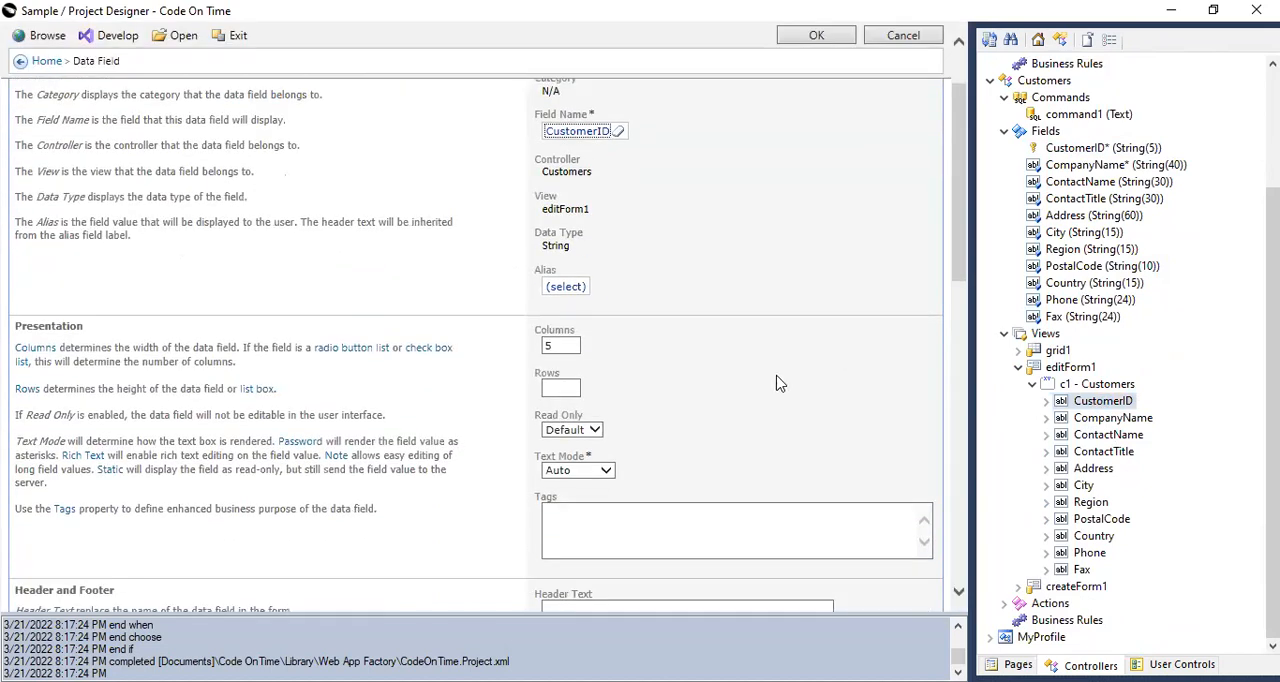
{"action": "scroll", "coordinate": [760, 375], "scroll_direction": "down", "scroll_amount": 5}
{"action": "scroll", "coordinate": [703, 329], "scroll_direction": "down", "scroll_amount": 6}
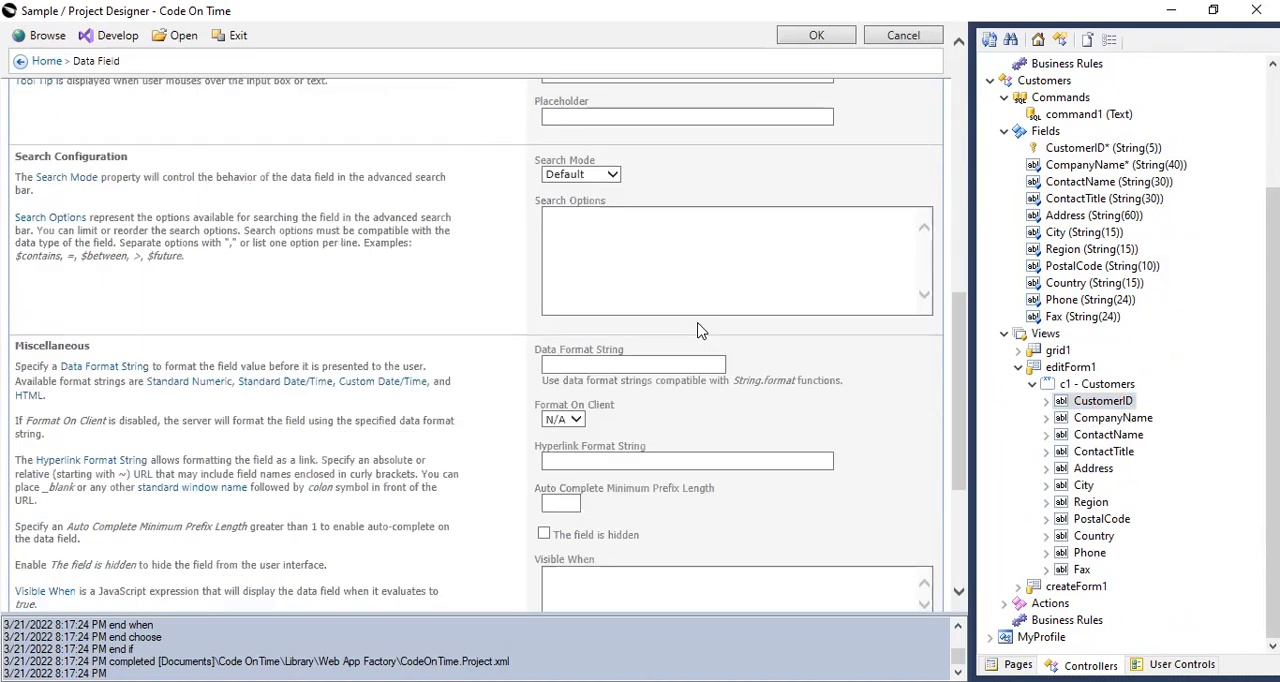
{"action": "scroll", "coordinate": [620, 370], "scroll_direction": "up", "scroll_amount": 8}
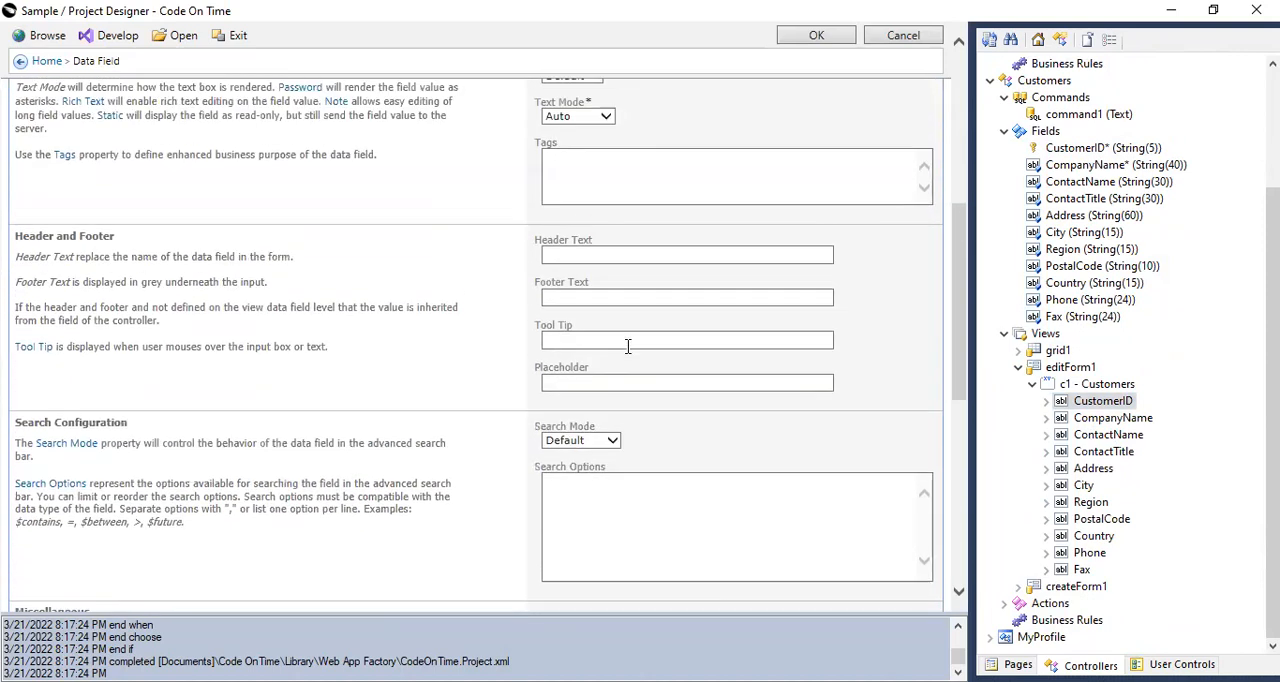
{"action": "left_click", "coordinate": [605, 293]}
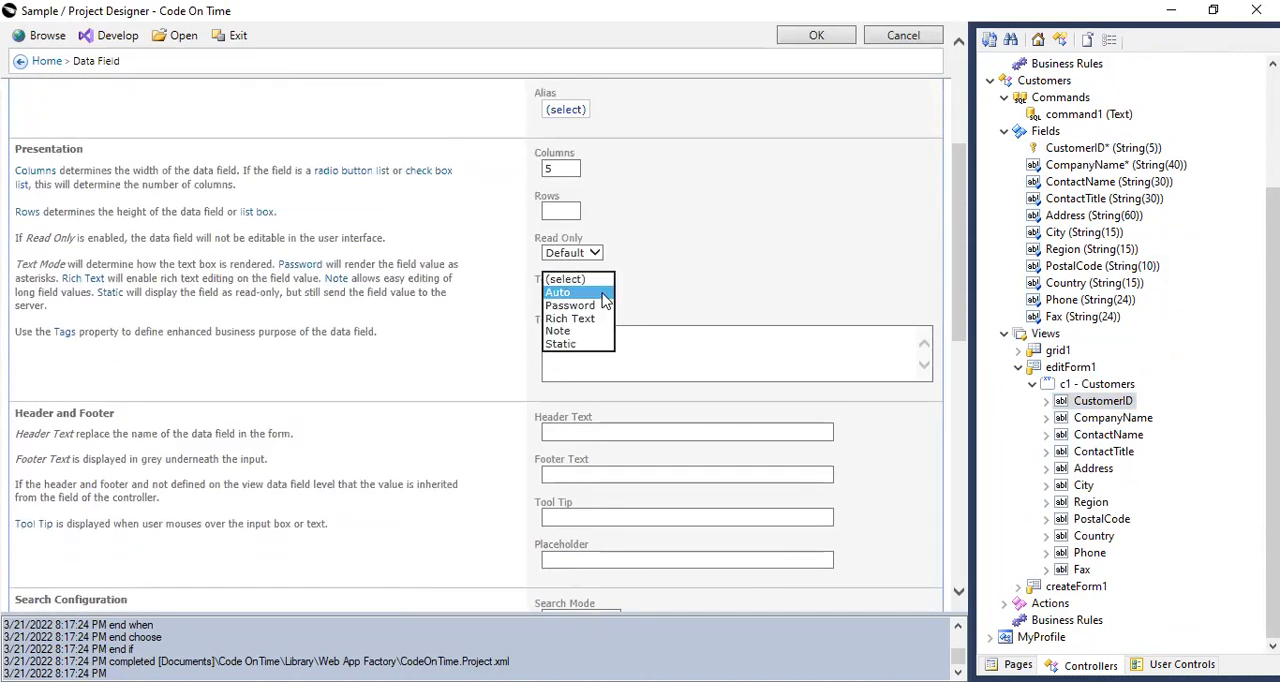
{"action": "key", "text": "Escape"}
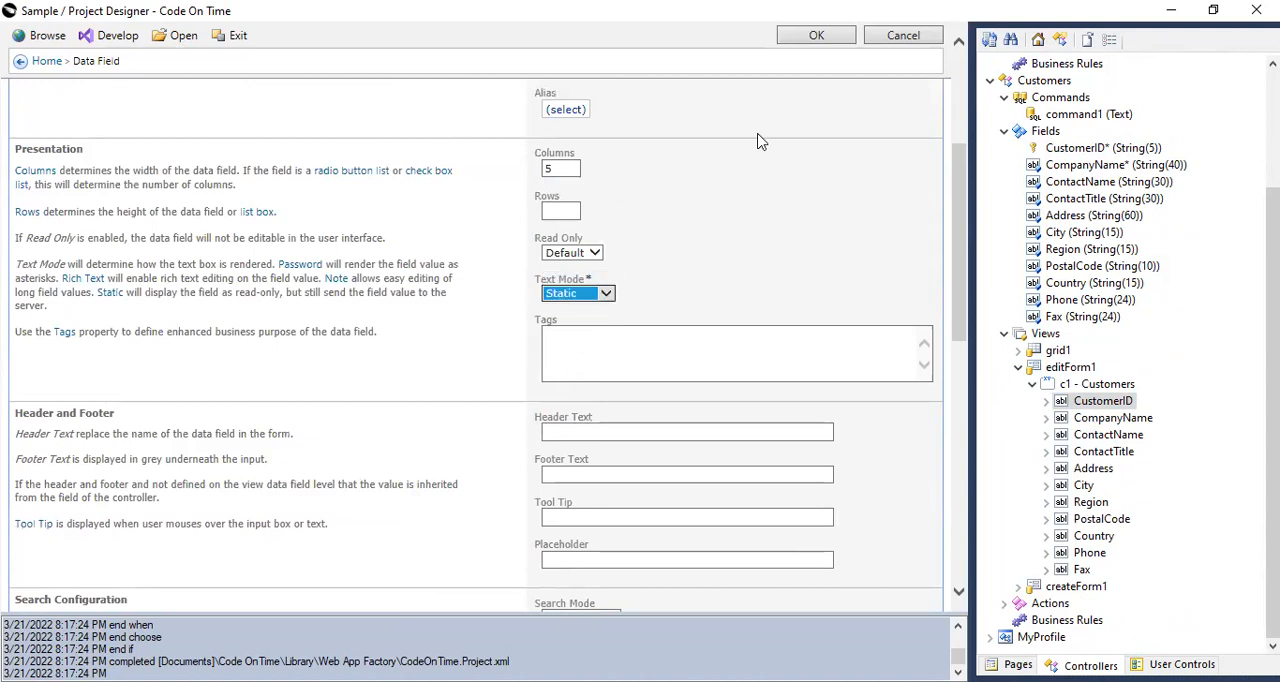
{"action": "left_click", "coordinate": [816, 35]}
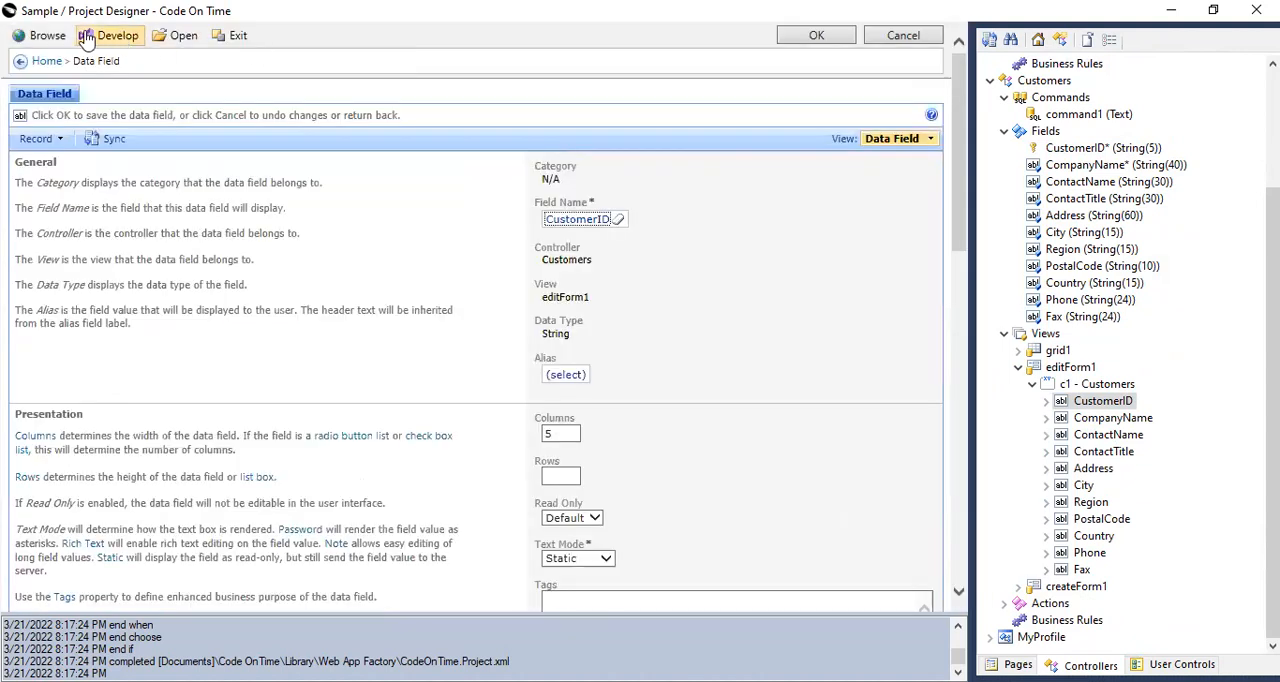
Generate and browse the application, and sort the customer list by Address in descending order.
{"action": "left_click", "coordinate": [47, 35]}
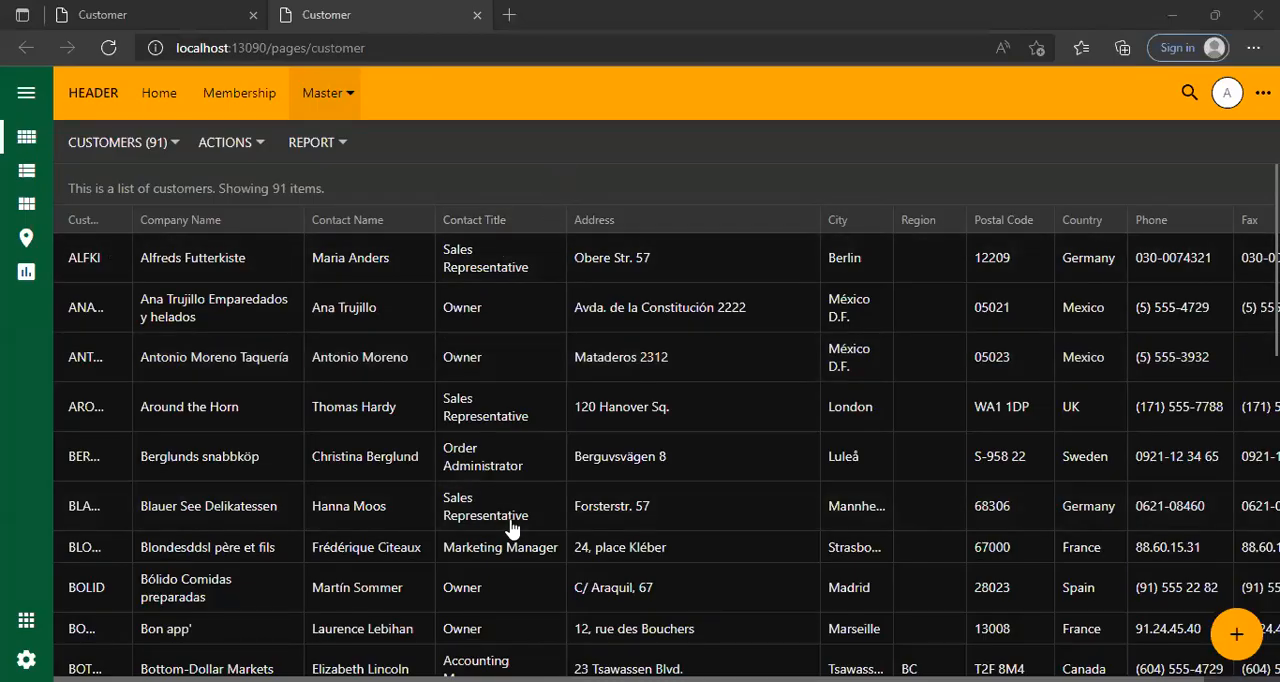
{"action": "left_click", "coordinate": [359, 227]}
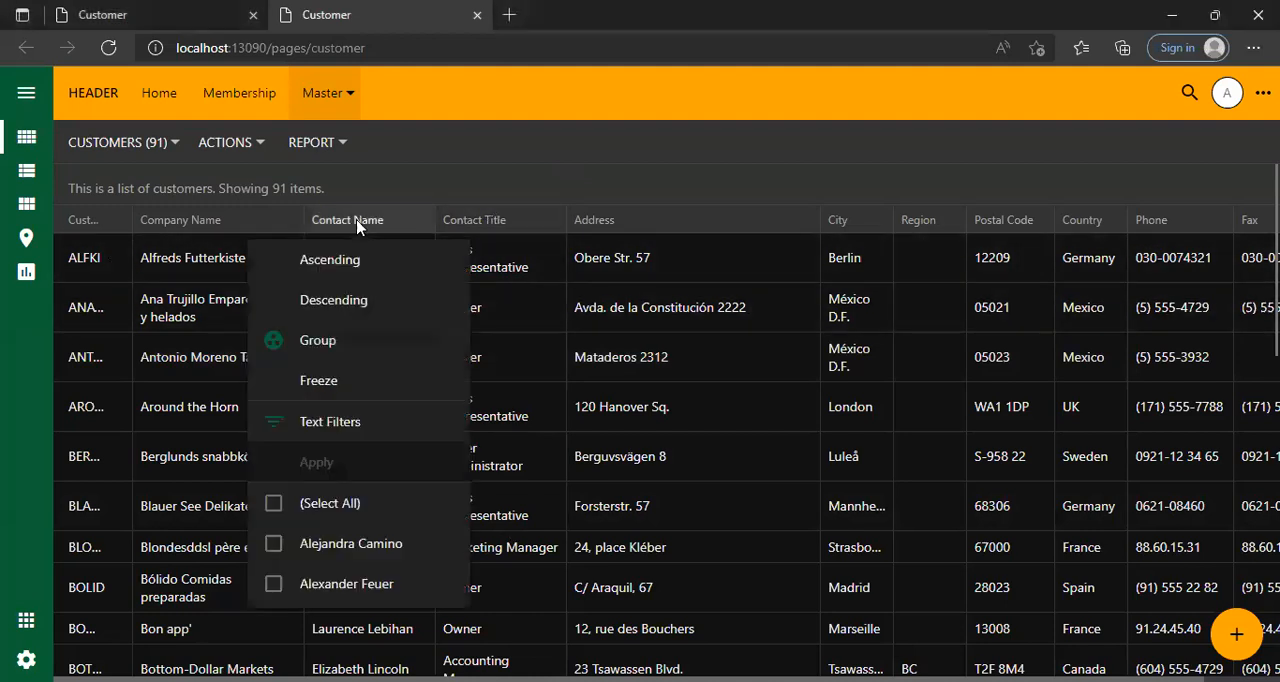
{"action": "left_click", "coordinate": [477, 224]}
{"action": "left_click", "coordinate": [598, 224]}
{"action": "left_click", "coordinate": [666, 296]}
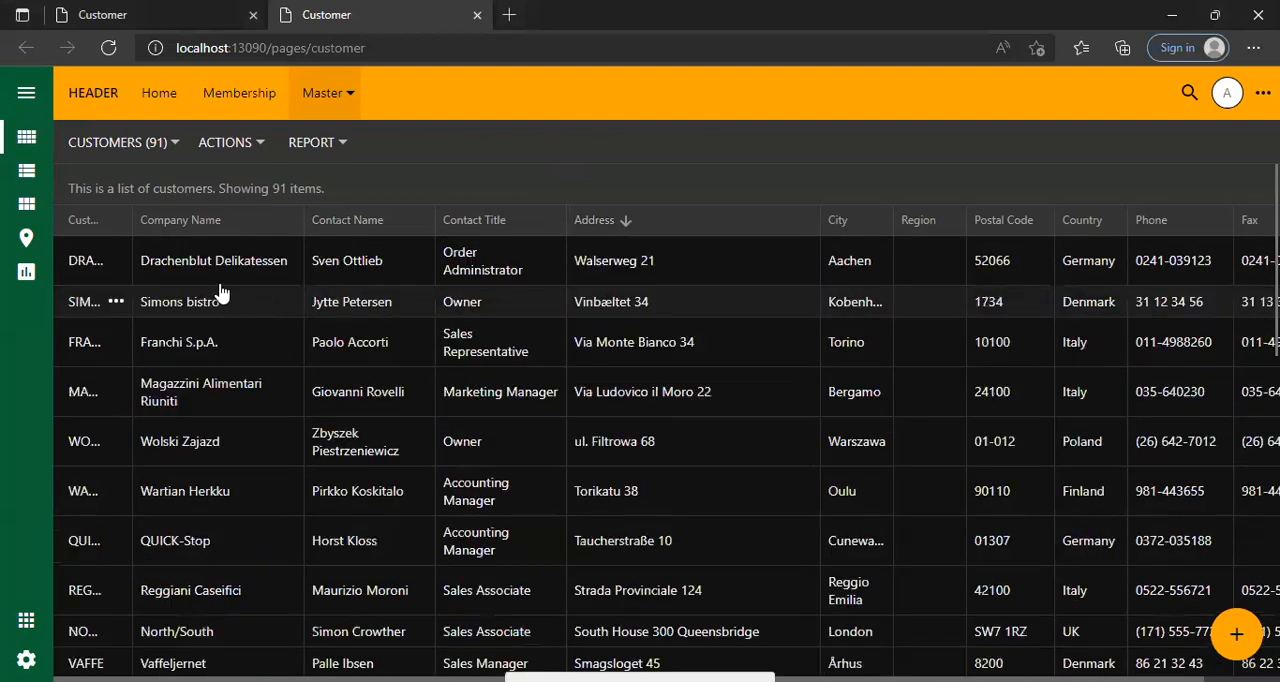
Open the Drachenblut Delikatessen record and look through all of its fields.
{"action": "left_click", "coordinate": [220, 276]}
{"action": "scroll", "coordinate": [786, 460], "scroll_direction": "down", "scroll_amount": 2}
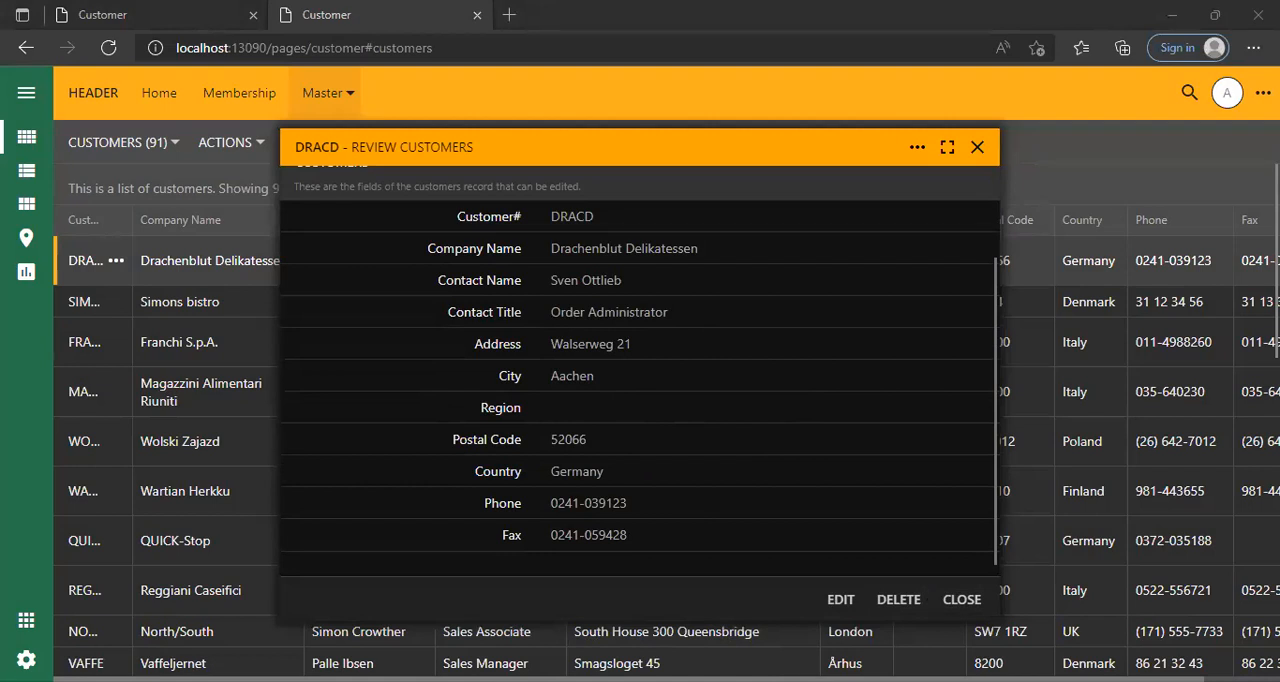
{"action": "scroll", "coordinate": [690, 150], "scroll_direction": "up", "scroll_amount": 3}
{"action": "left_click_drag", "start_coordinate": [637, 171], "coordinate": [642, 77]}
Switch the open customer record to edit mode, check whether its Customer# can be edited, and close the form.
{"action": "left_click", "coordinate": [845, 507]}
{"action": "mouse_move", "coordinate": [614, 345]}
{"action": "left_mouse_down"}
{"action": "mouse_move", "coordinate": [567, 340]}
{"action": "mouse_move", "coordinate": [601, 343]}
{"action": "left_mouse_up"}
{"action": "left_click", "coordinate": [601, 336]}
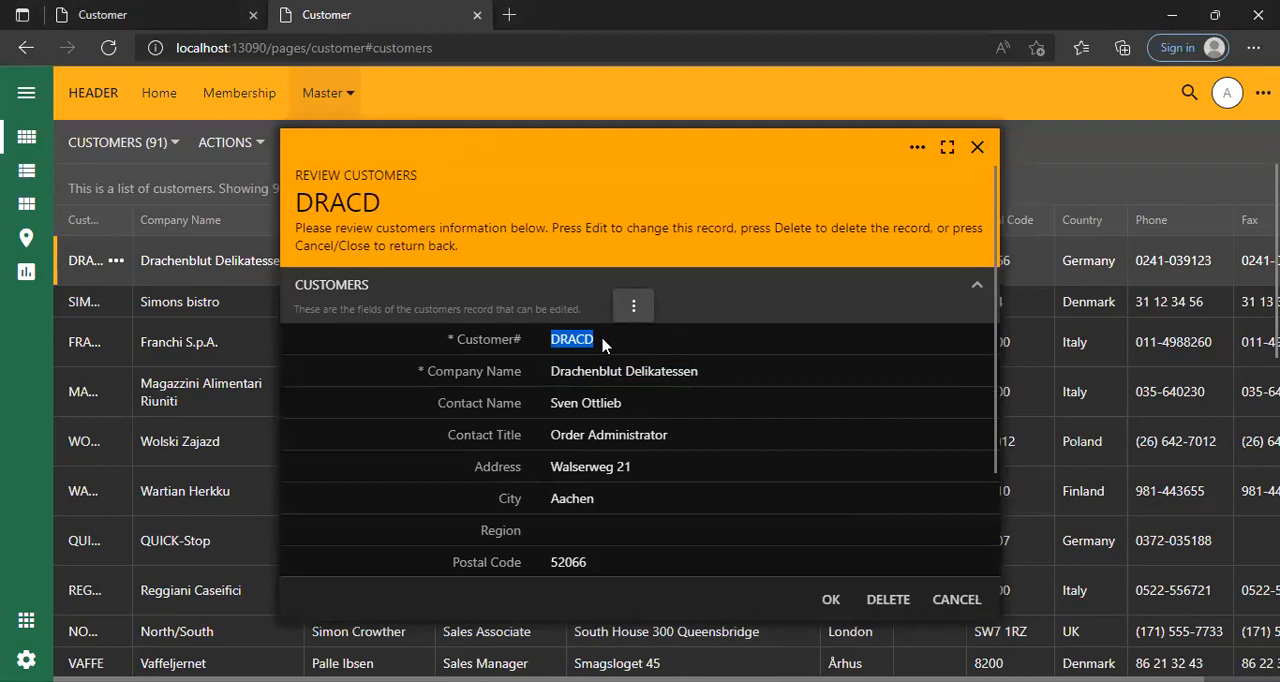
{"action": "left_click", "coordinate": [603, 345]}
{"action": "key", "text": "Tab"}
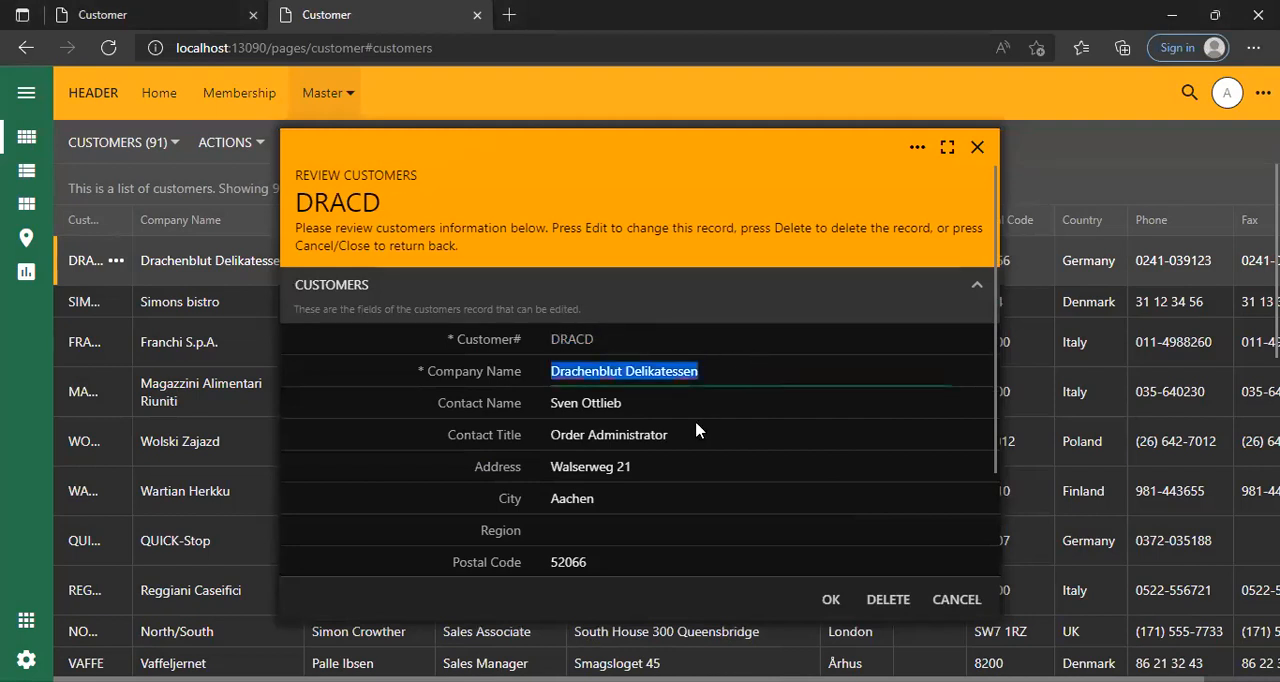
{"action": "scroll", "coordinate": [683, 435], "scroll_direction": "down", "scroll_amount": 2}
{"action": "scroll", "coordinate": [665, 436], "scroll_direction": "up", "scroll_amount": 2}
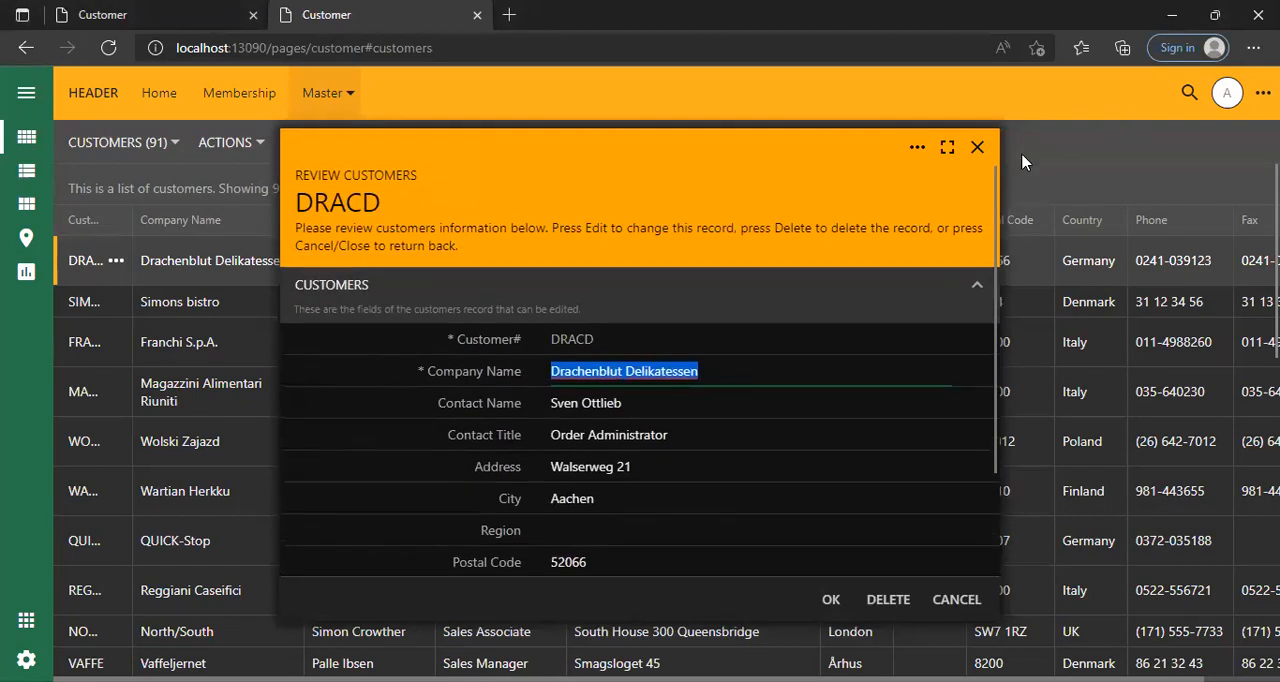
{"action": "left_click", "coordinate": [977, 147]}
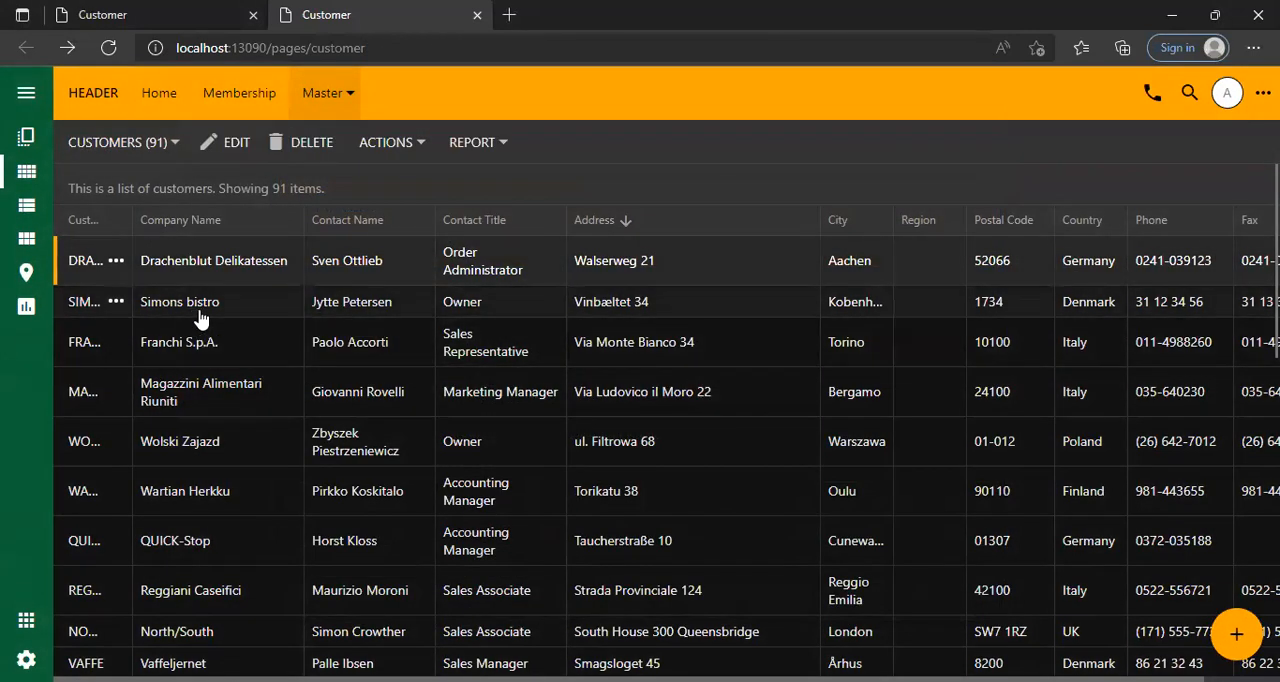
Widen the Customer# column and view the customers on the map, returning to the grid.
{"action": "left_click_drag", "start_coordinate": [134, 216], "coordinate": [186, 218]}
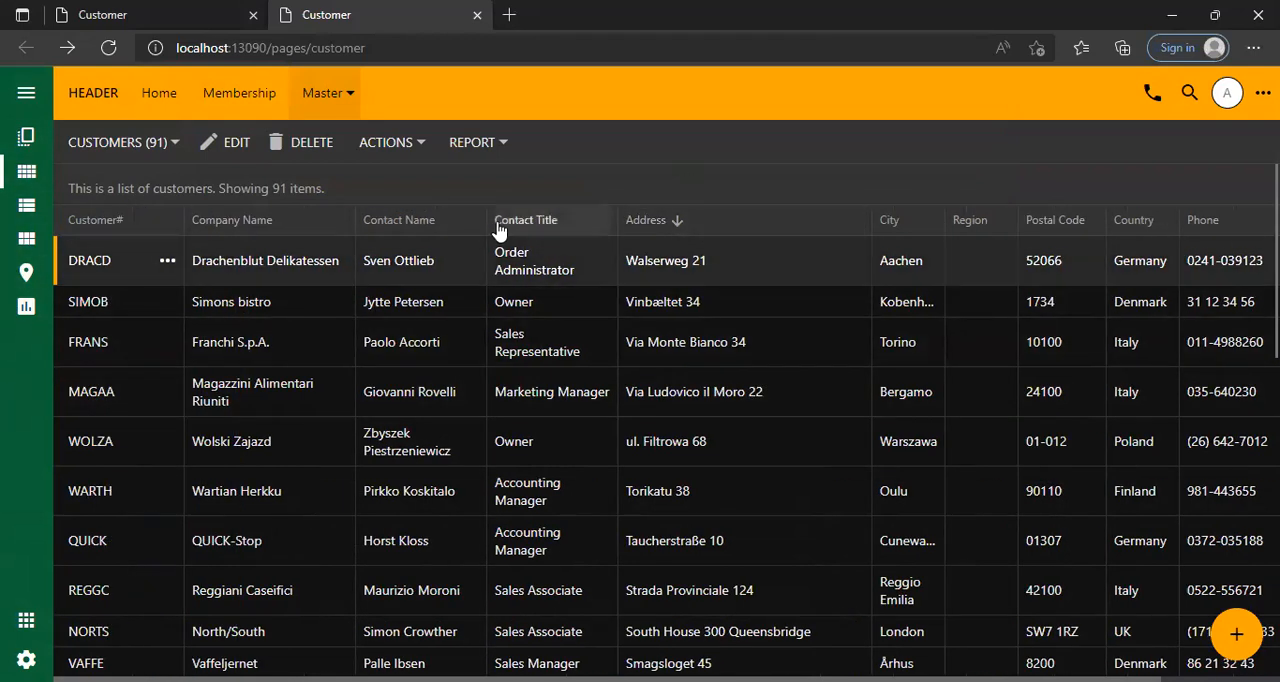
{"action": "left_click", "coordinate": [24, 272]}
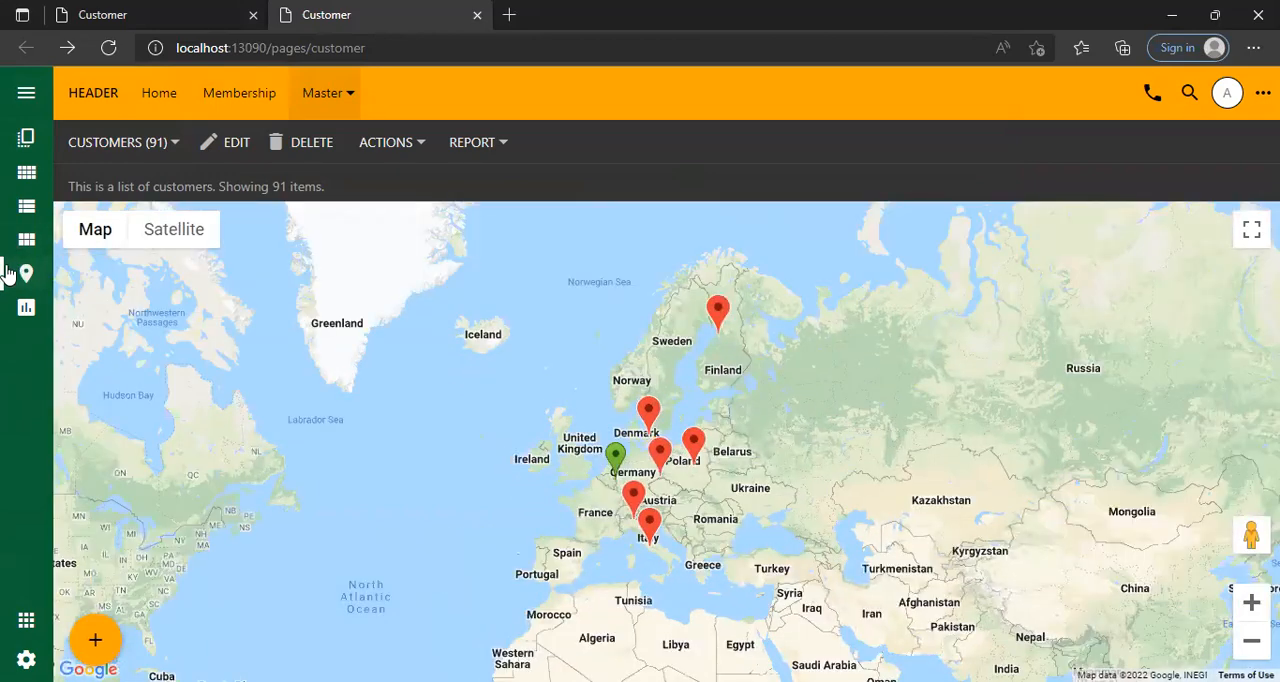
{"action": "left_click", "coordinate": [26, 172]}
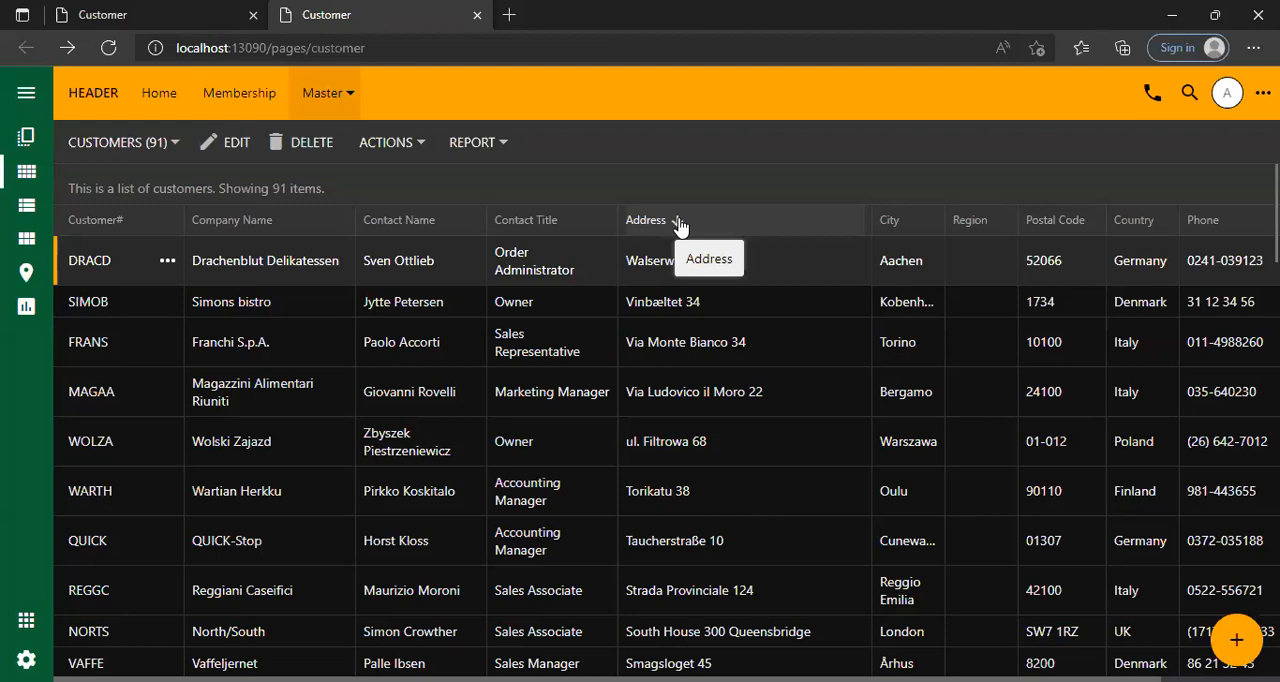
{"action": "left_click", "coordinate": [26, 274]}
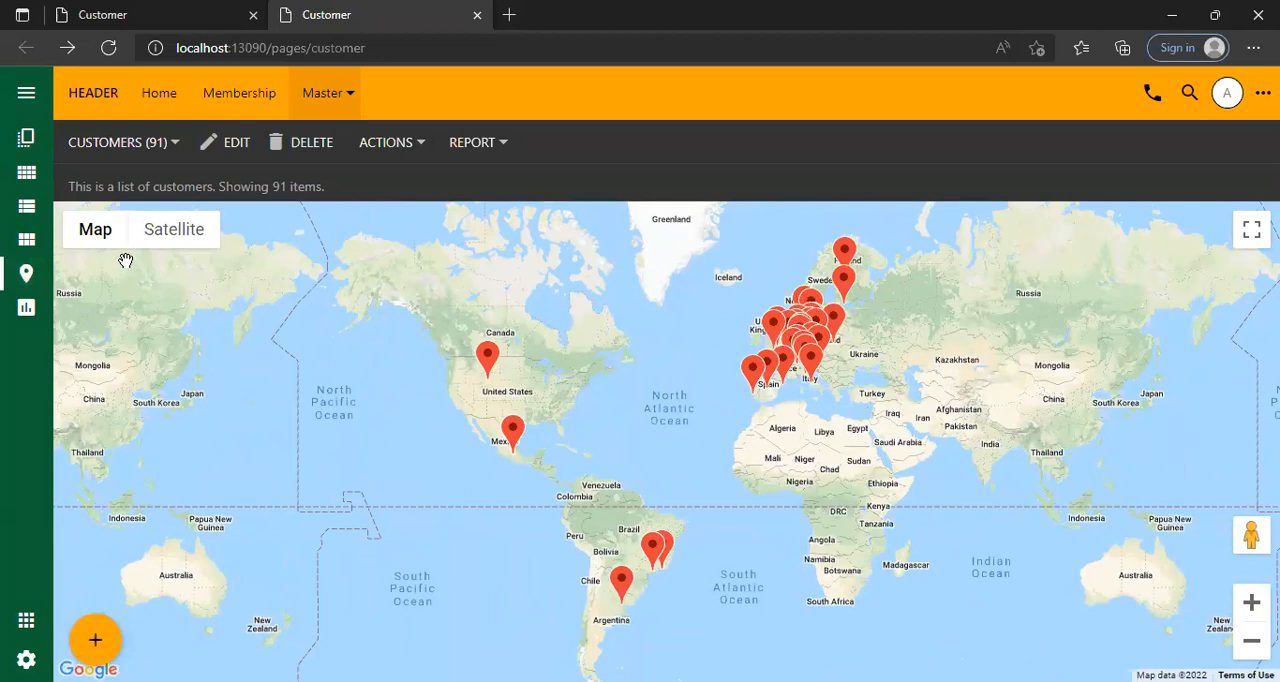
{"action": "left_click", "coordinate": [26, 172]}
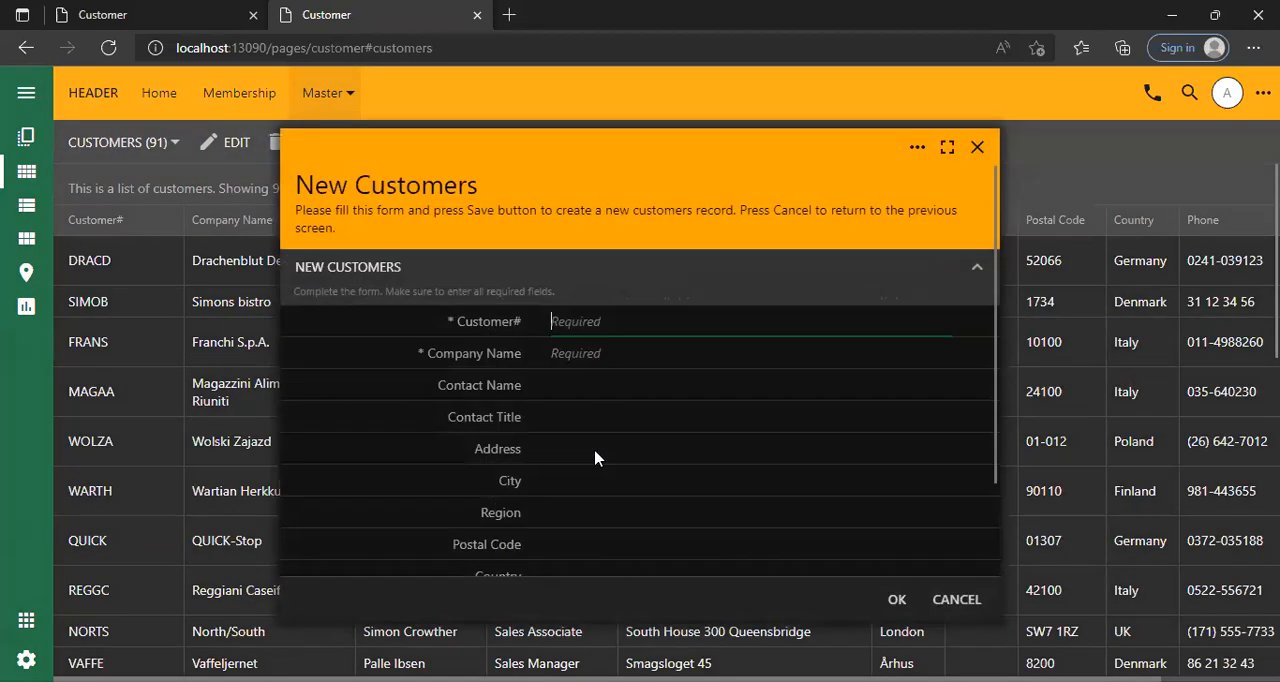
Open a blank new customer form, look through its fields and close it.
{"action": "left_click", "coordinate": [1237, 640]}
{"action": "scroll", "coordinate": [543, 474], "scroll_direction": "down", "scroll_amount": 2}
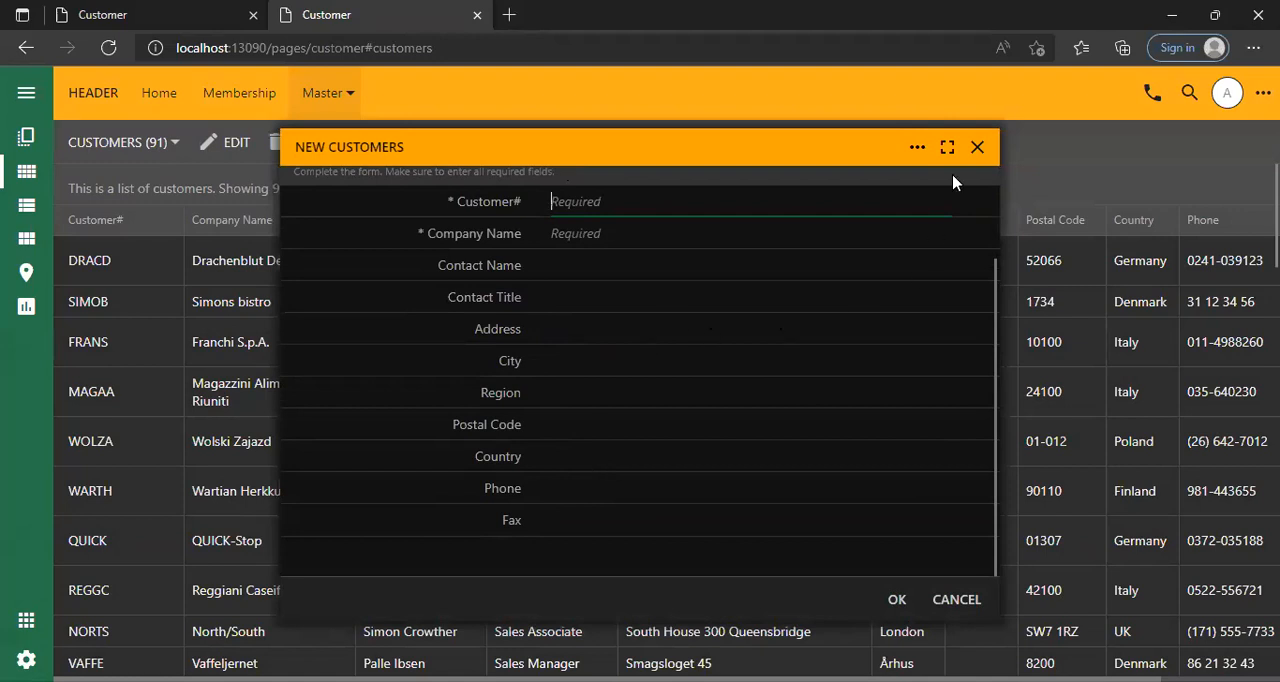
{"action": "left_click", "coordinate": [977, 147]}
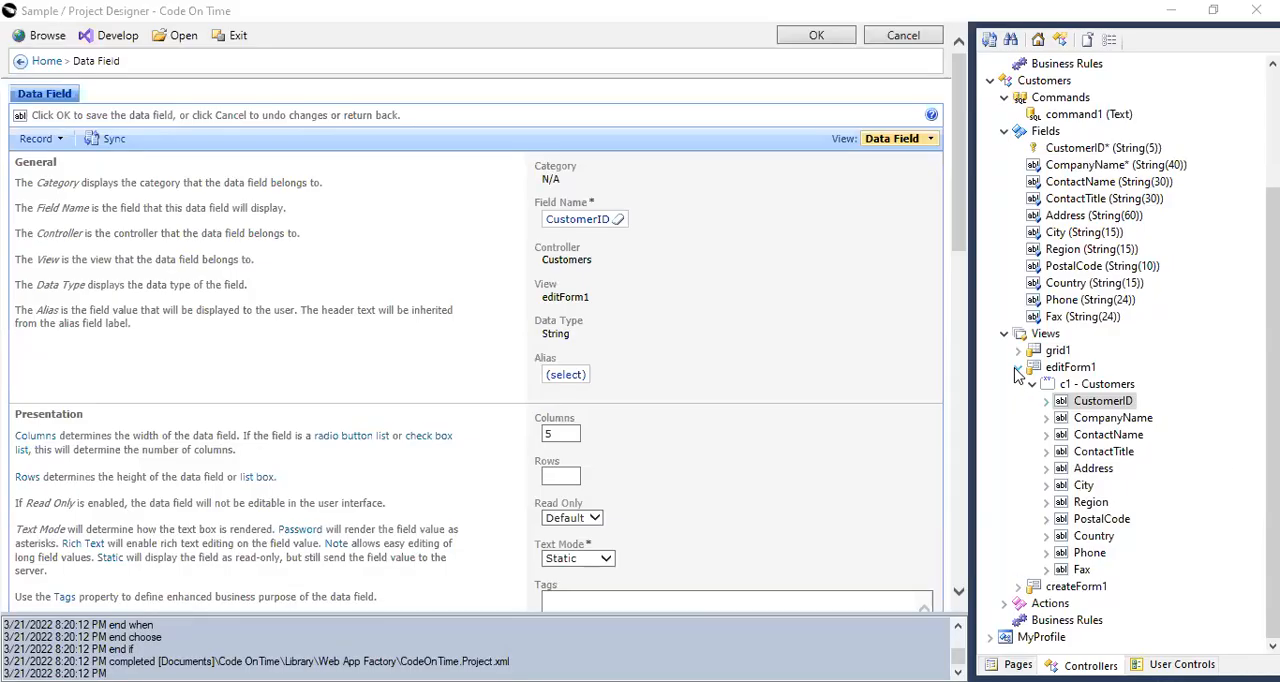
{"action": "left_click", "coordinate": [1018, 364]}
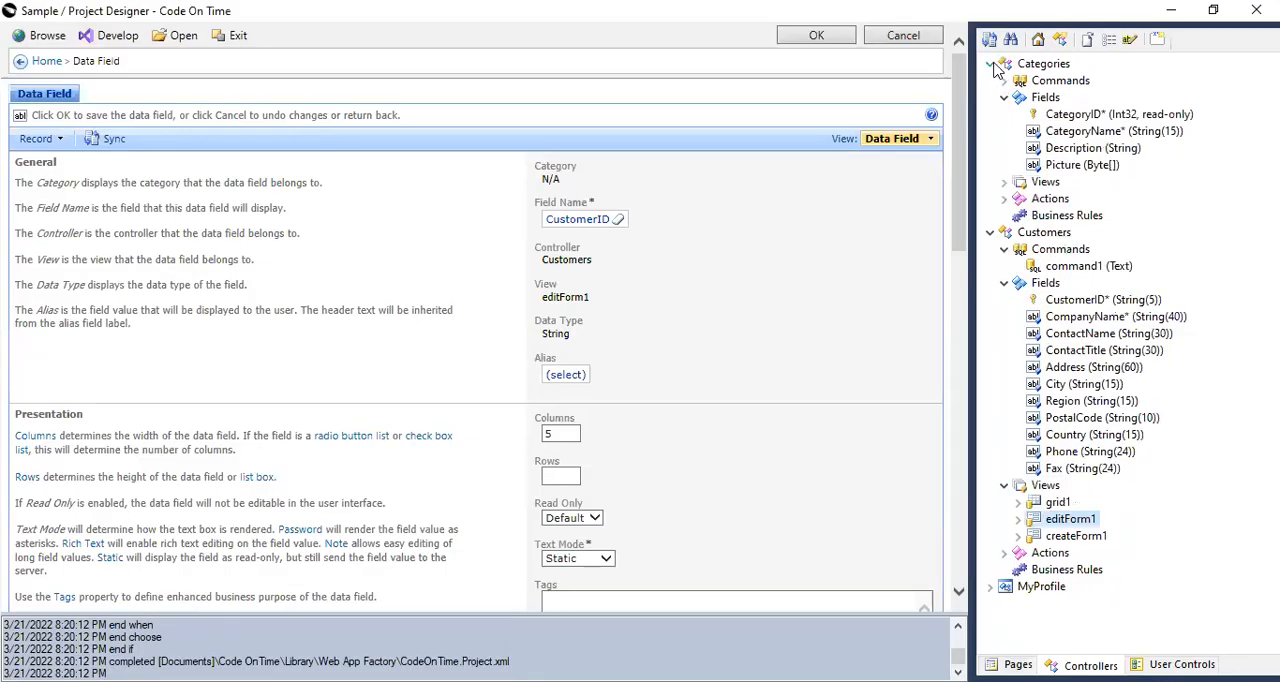
Collapse the Categories controller, expand createForm1 of the Customers controller to its c1 - New Customers fields and select Country.
{"action": "left_click", "coordinate": [991, 64]}
{"action": "left_click", "coordinate": [990, 81]}
{"action": "left_click", "coordinate": [990, 82]}
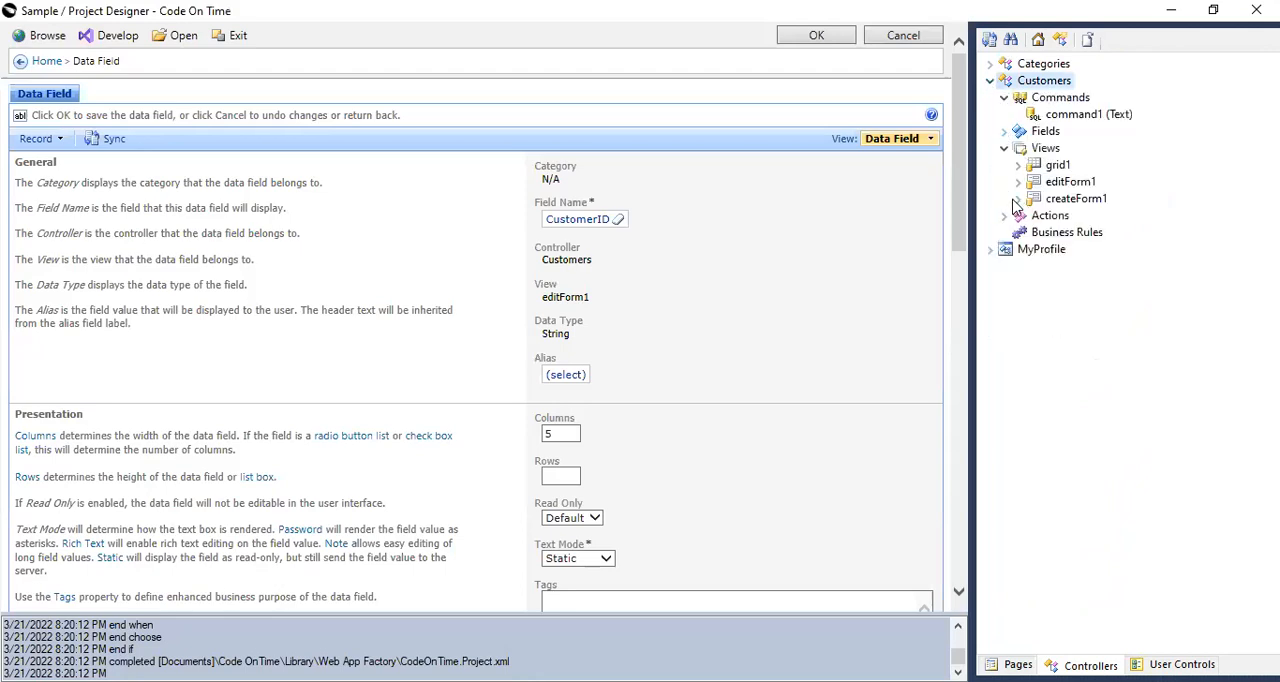
{"action": "left_click", "coordinate": [1018, 198]}
{"action": "left_click", "coordinate": [1032, 215]}
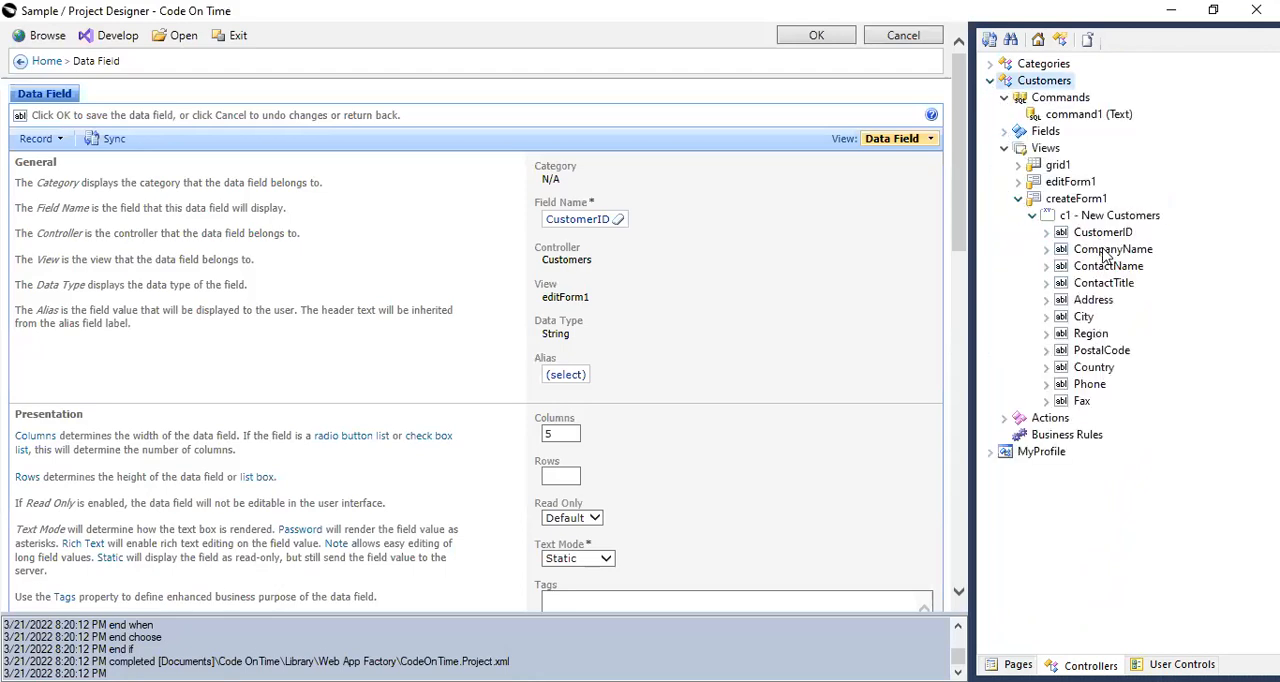
{"action": "left_click", "coordinate": [1092, 369]}
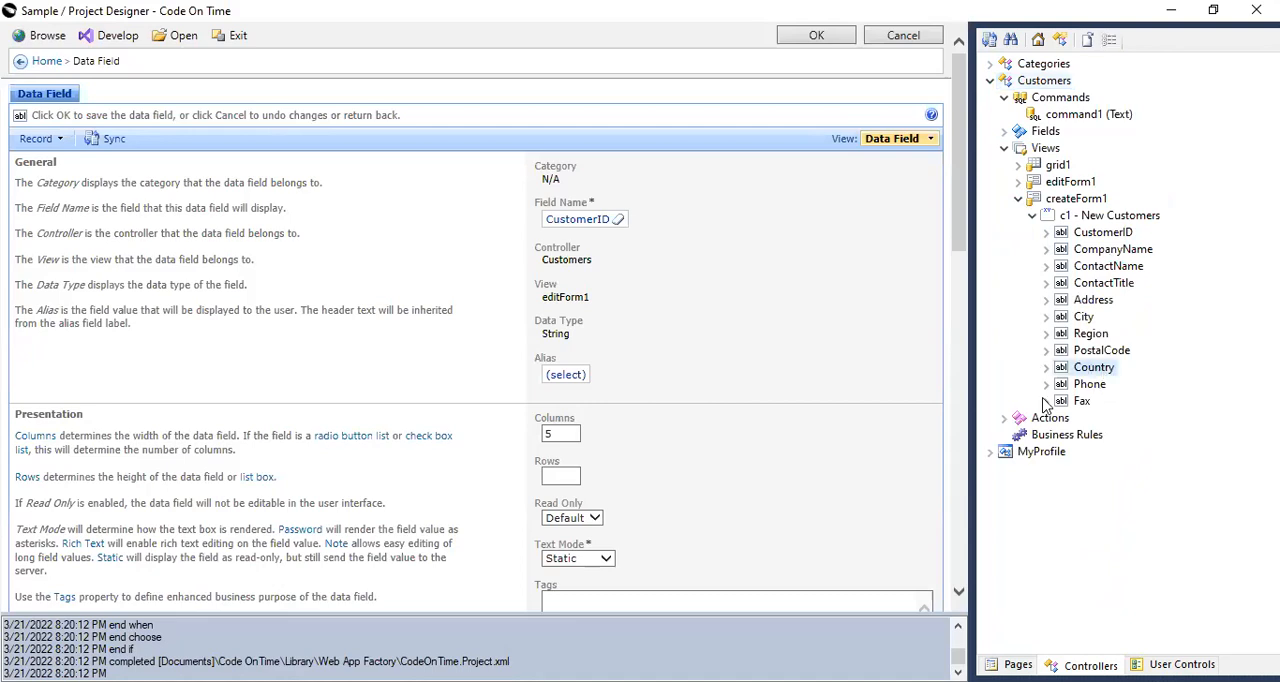
Start a new SQL business rule for the Customers controller with command name New and phase Execute.
{"action": "left_click", "coordinate": [1053, 438]}
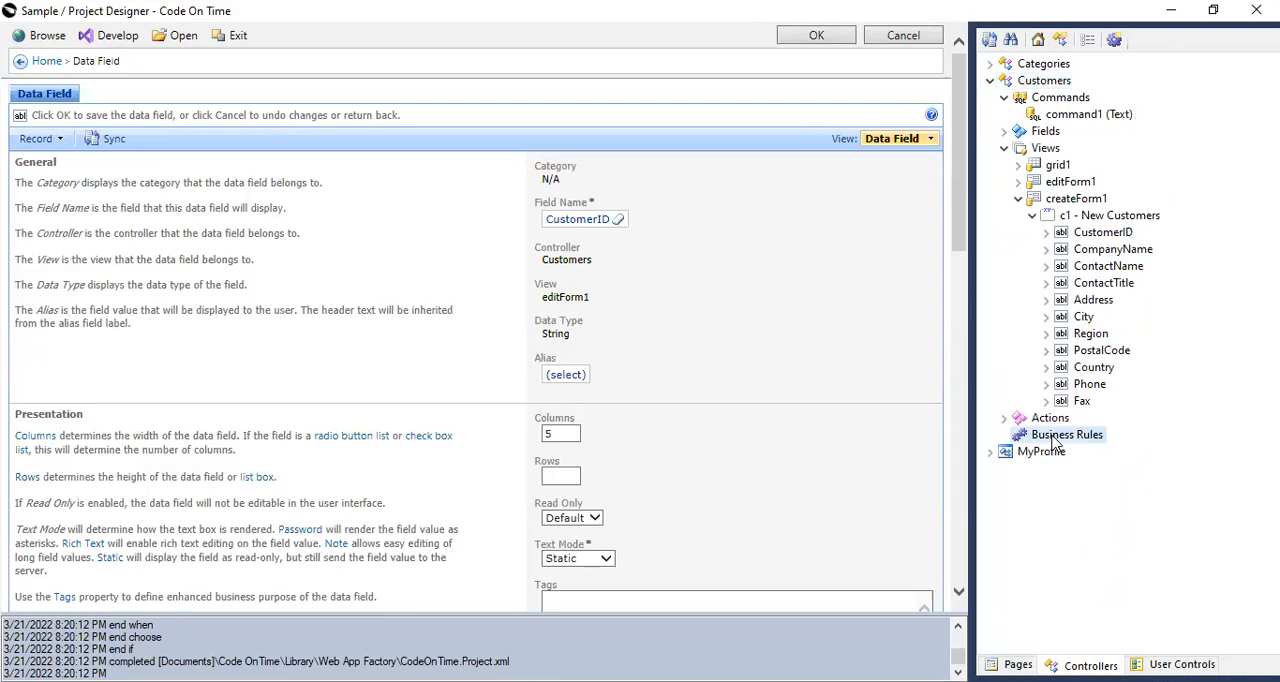
{"action": "right_click", "coordinate": [1053, 441]}
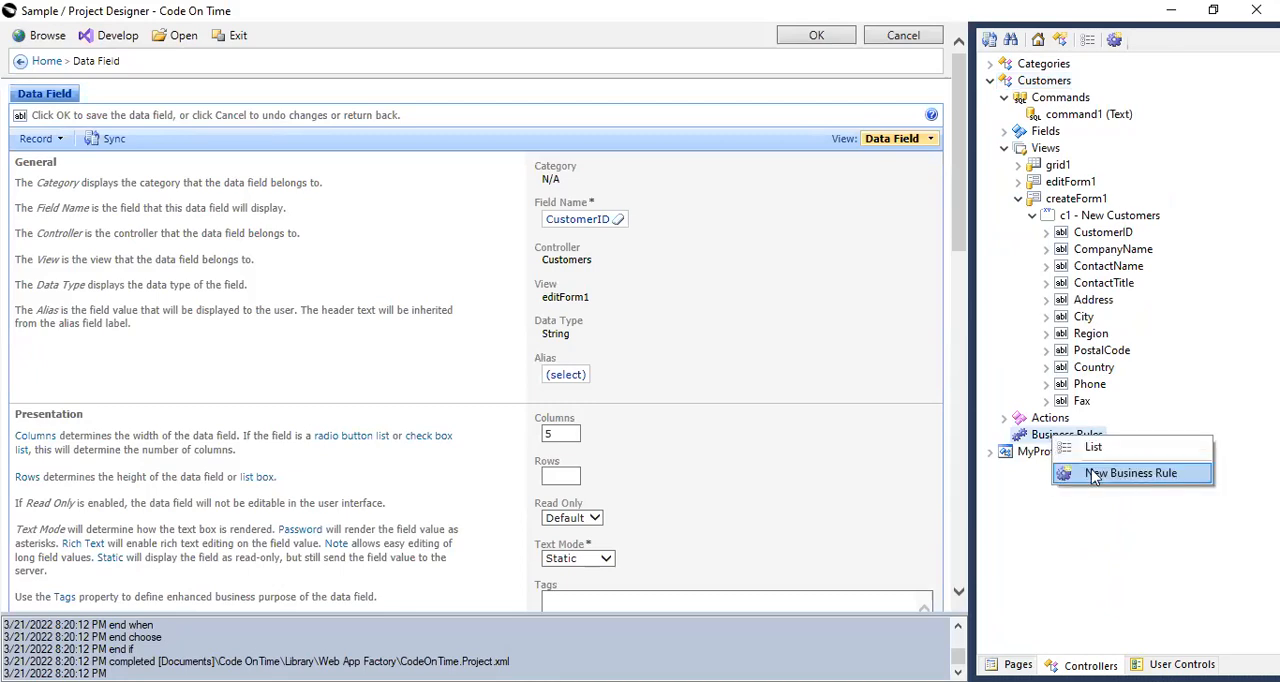
{"action": "left_click", "coordinate": [1094, 475]}
{"action": "scroll", "coordinate": [590, 320], "scroll_direction": "down", "scroll_amount": 1}
{"action": "scroll", "coordinate": [598, 262], "scroll_direction": "up", "scroll_amount": 1}
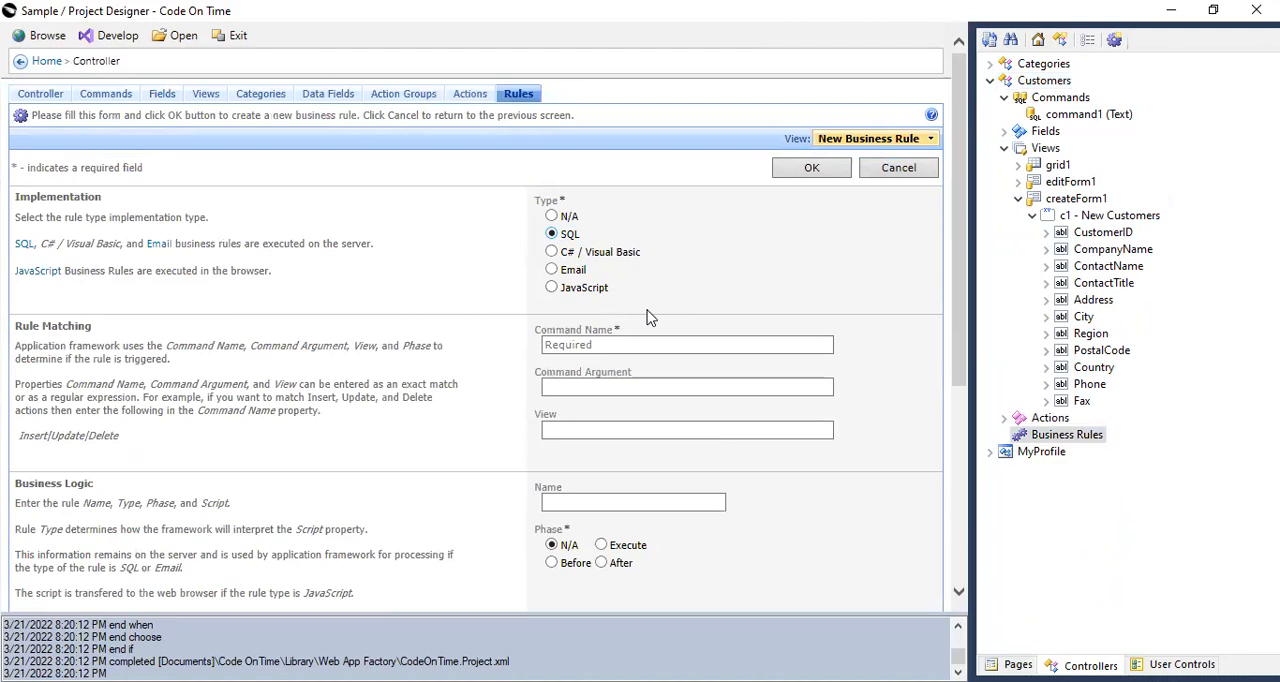
{"action": "left_click", "coordinate": [572, 343]}
{"action": "type", "text": "New"}
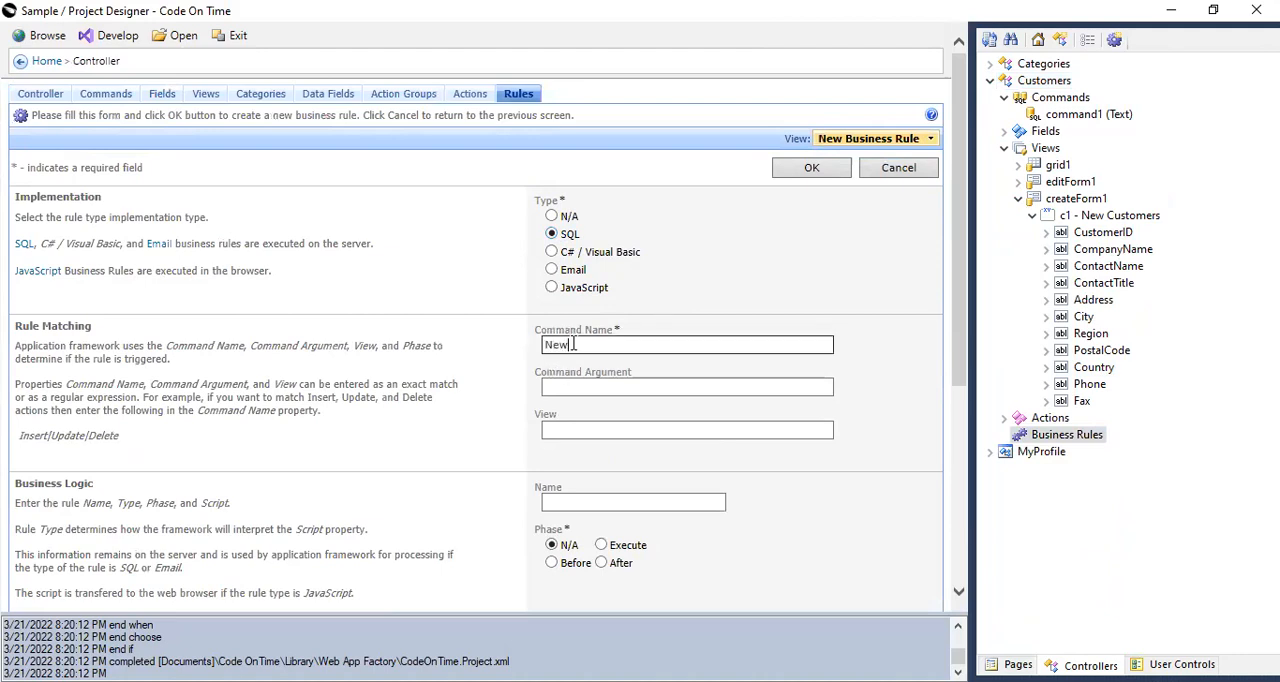
{"action": "scroll", "coordinate": [648, 518], "scroll_direction": "down", "scroll_amount": 1}
{"action": "left_click", "coordinate": [601, 457]}
{"action": "scroll", "coordinate": [386, 580], "scroll_direction": "down", "scroll_amount": 1}
{"action": "left_click", "coordinate": [352, 506]}
{"action": "type", "text": "select @"}
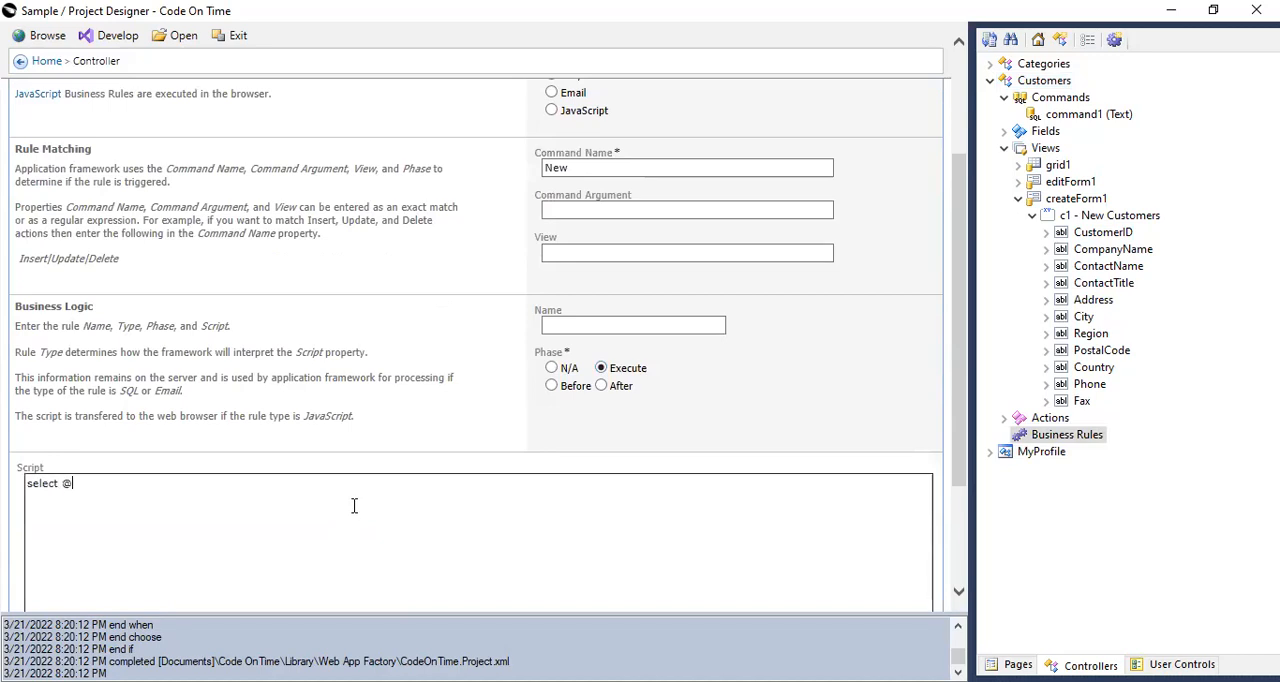
{"action": "type", "text": "Country ="}
{"action": "key", "text": "BackSpace"}
{"action": "type", "text": "'INDONESIA'"}
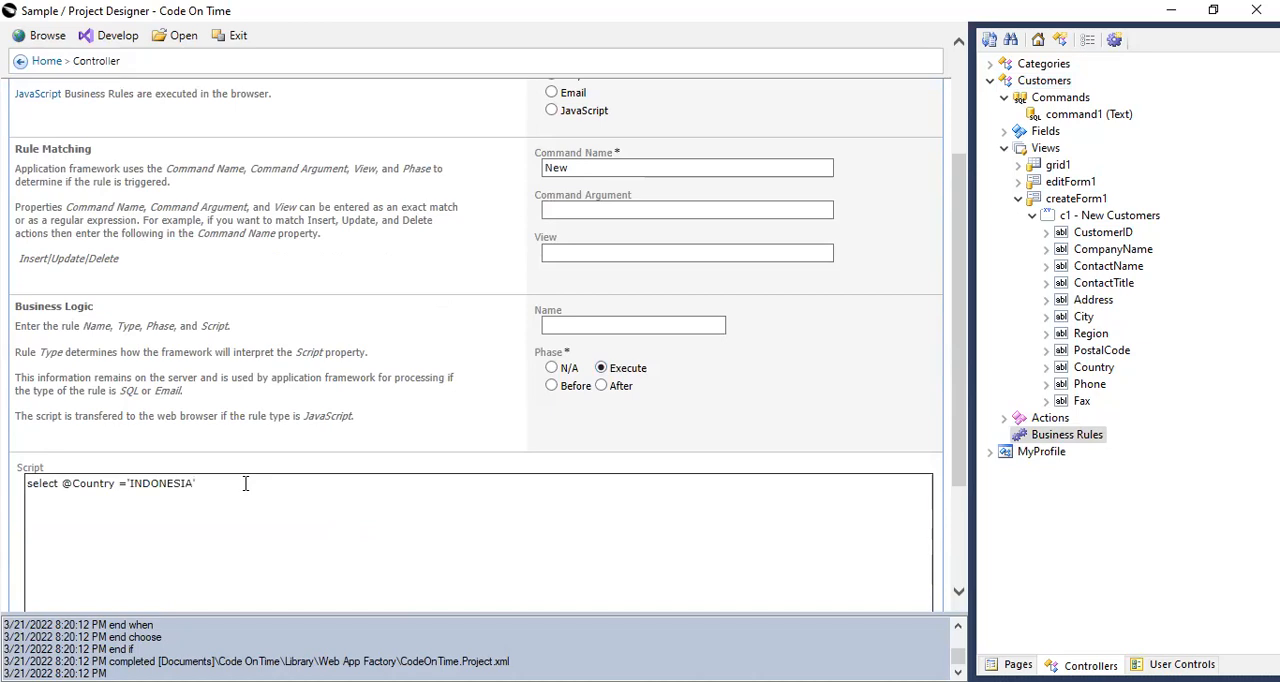
{"action": "key", "text": "Return"}
{"action": "scroll", "coordinate": [700, 160], "scroll_direction": "up", "scroll_amount": 3}
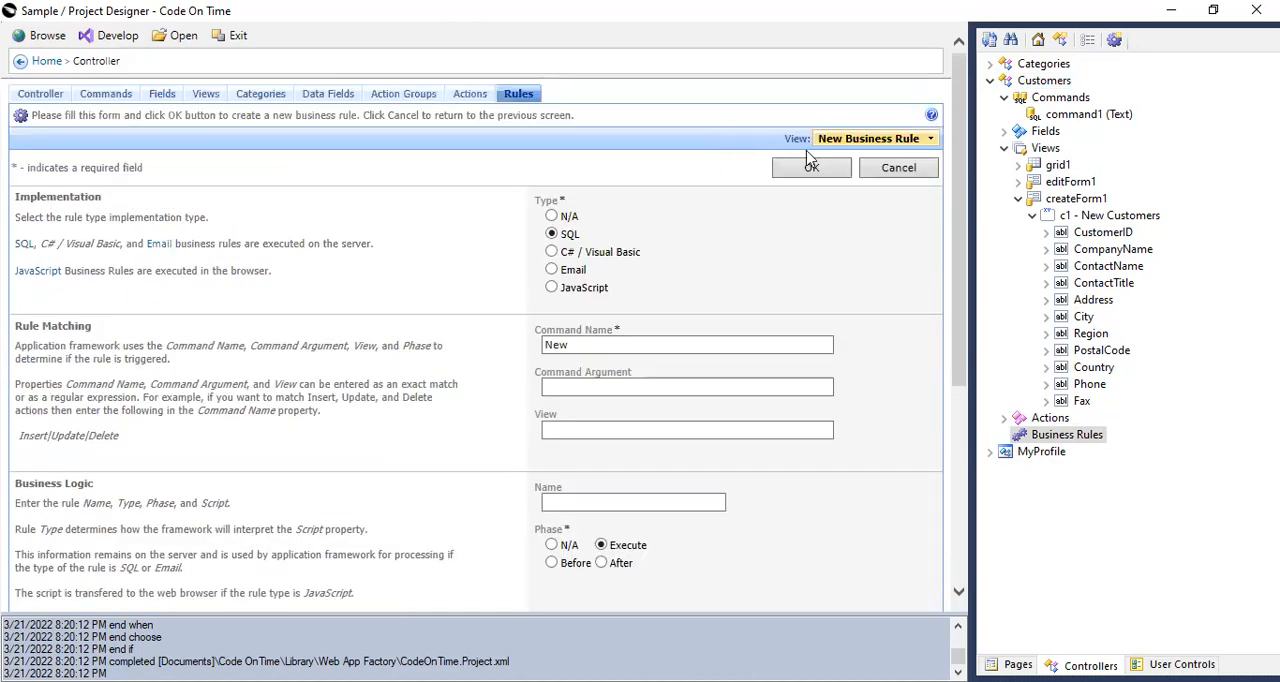
{"action": "left_click", "coordinate": [810, 170]}
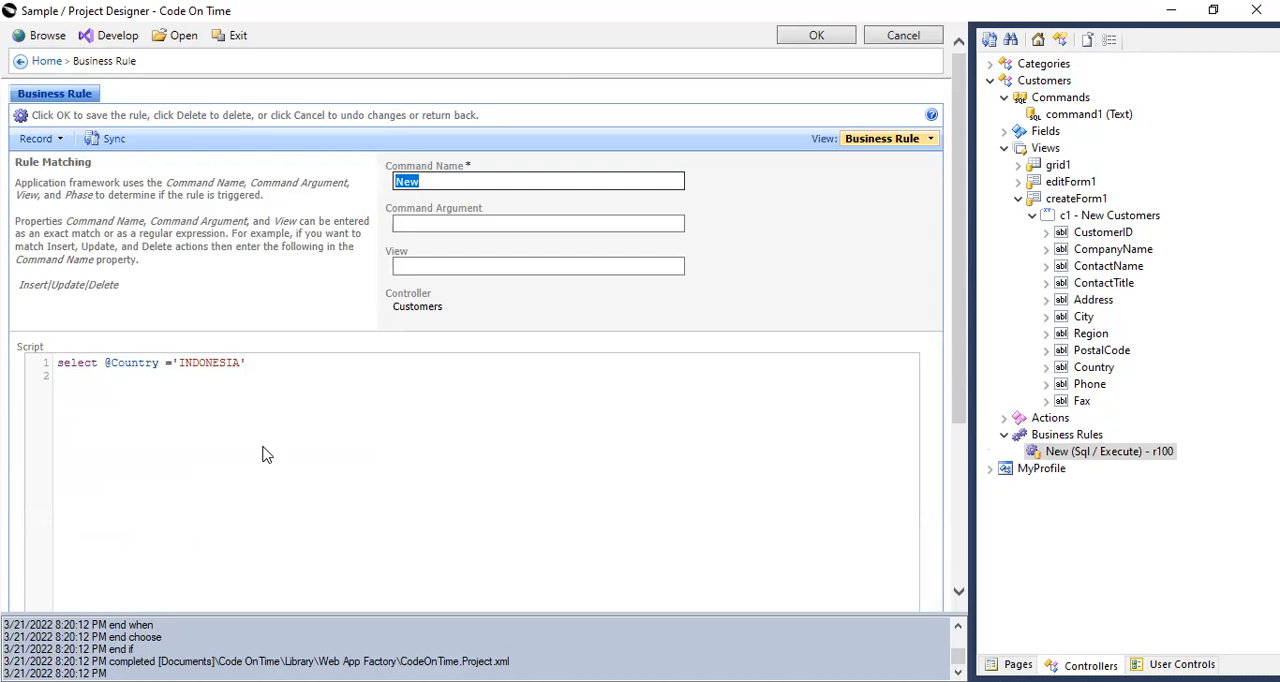
Generate the app in the browser and check the Country default in an enlarged new customer form, closing it without saving.
{"action": "left_click", "coordinate": [44, 36]}
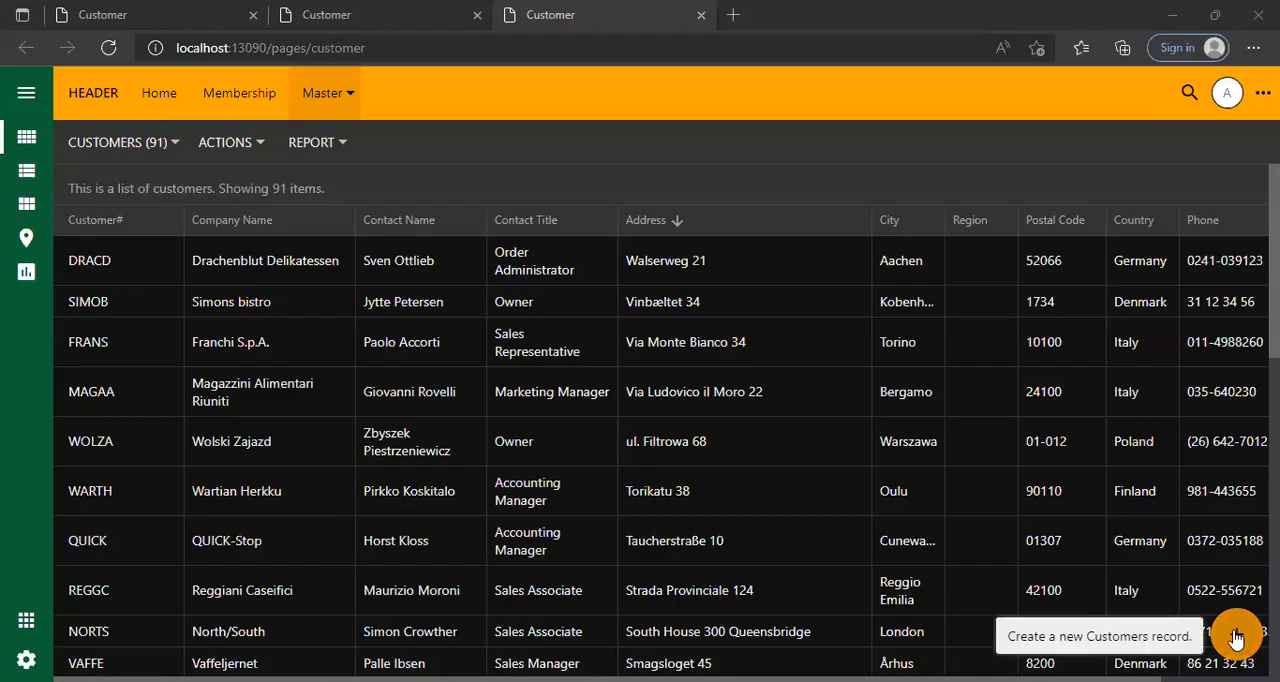
{"action": "left_click", "coordinate": [1239, 638]}
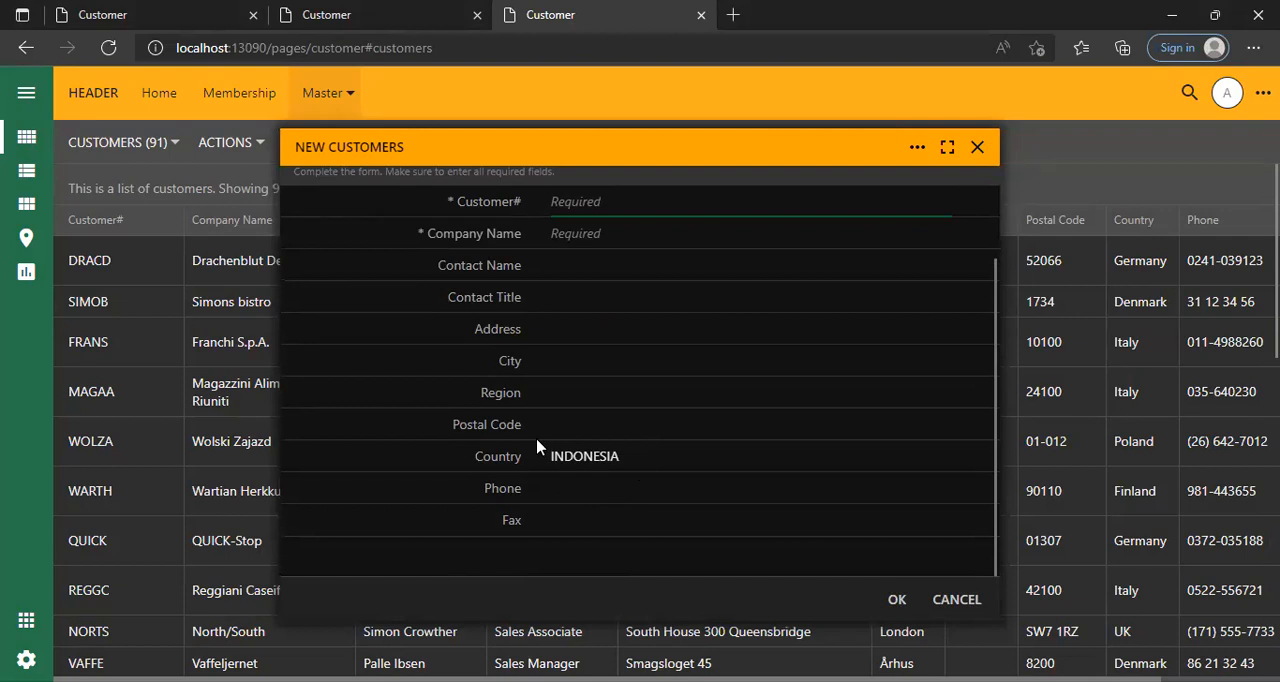
{"action": "left_click", "coordinate": [948, 148]}
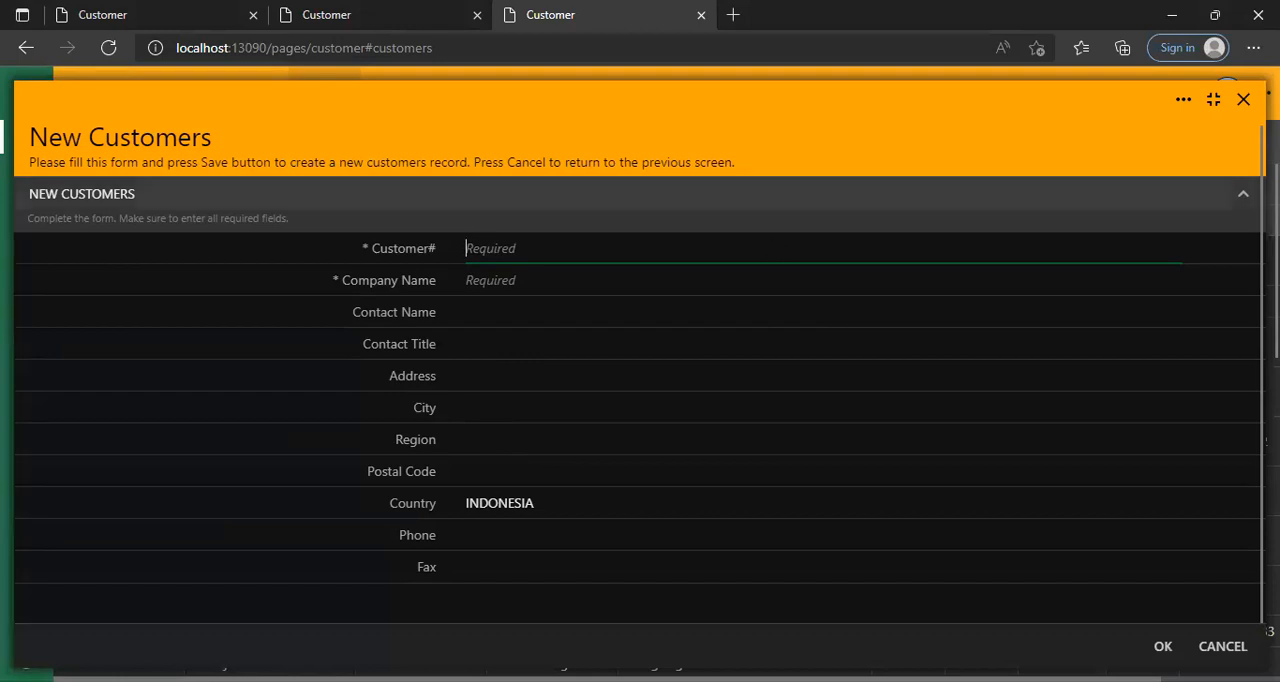
{"action": "left_click", "coordinate": [1243, 101]}
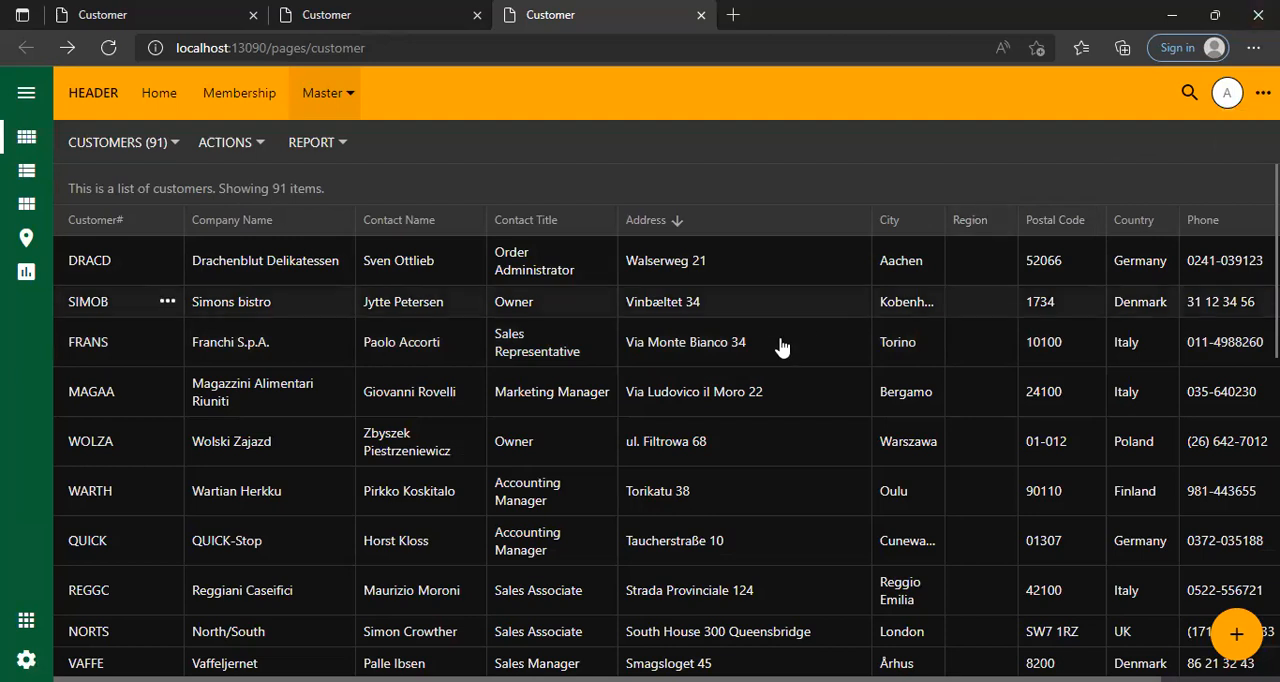
Open and close the Simons bistro and Drachenblut Delikatessen records to review their fields.
{"action": "left_click", "coordinate": [672, 306]}
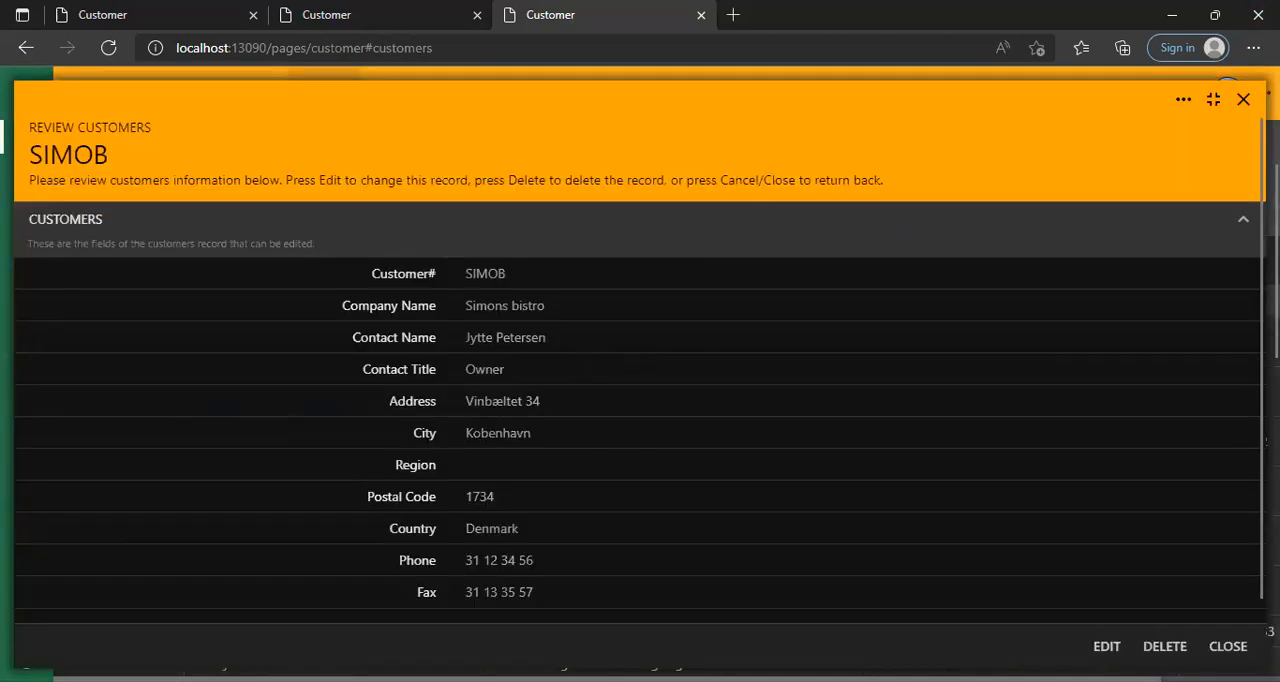
{"action": "left_click", "coordinate": [1243, 99]}
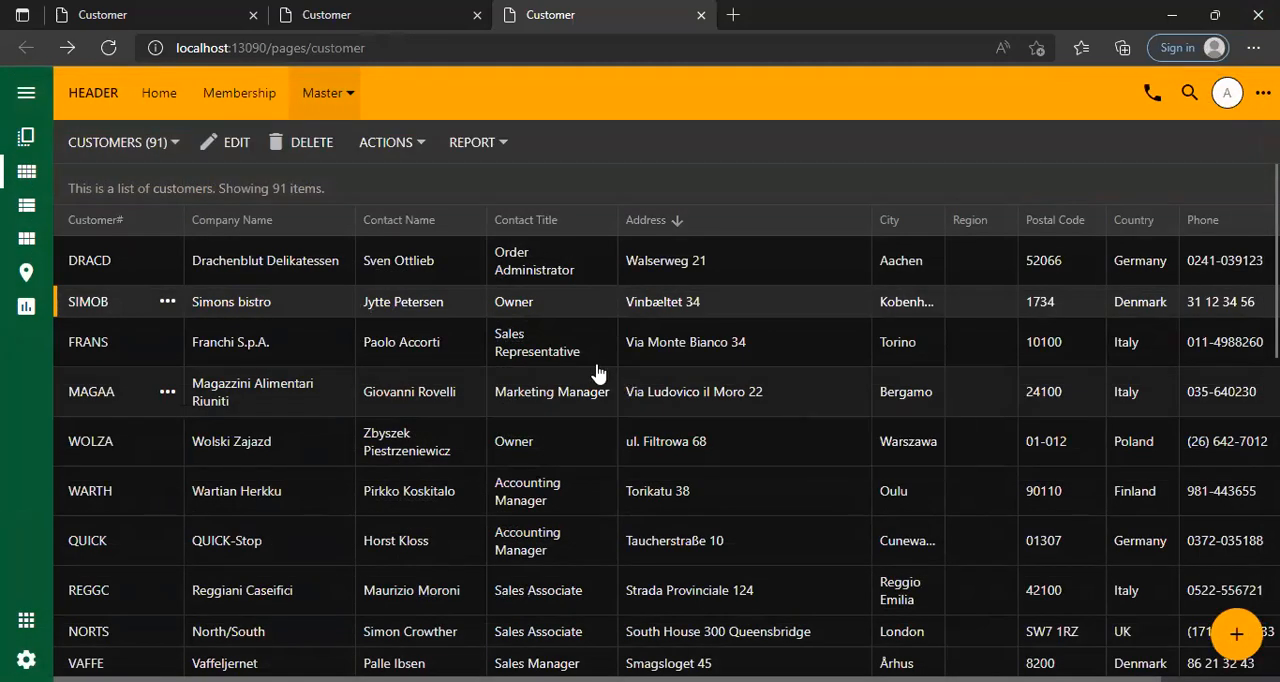
{"action": "left_click", "coordinate": [562, 266]}
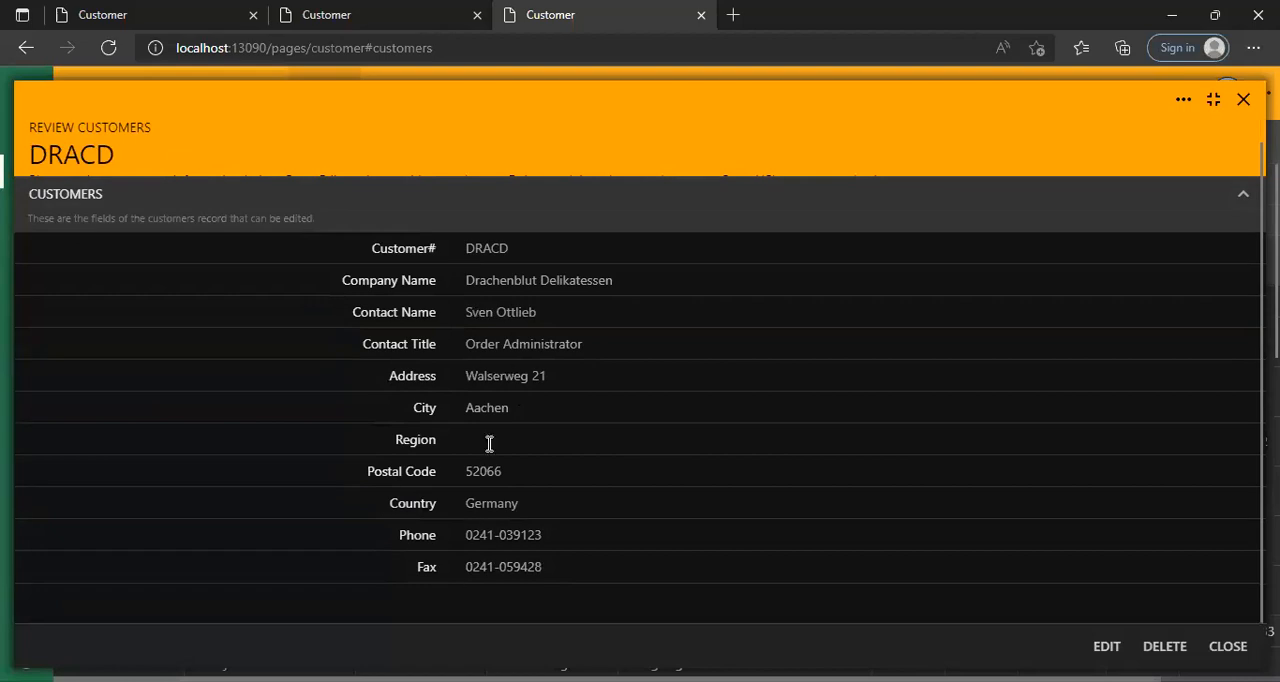
{"action": "left_click", "coordinate": [1243, 100]}
Shrink the browser window to a narrow, phone-like width and look over the customer grid and its view options.
{"action": "left_click", "coordinate": [1253, 47]}
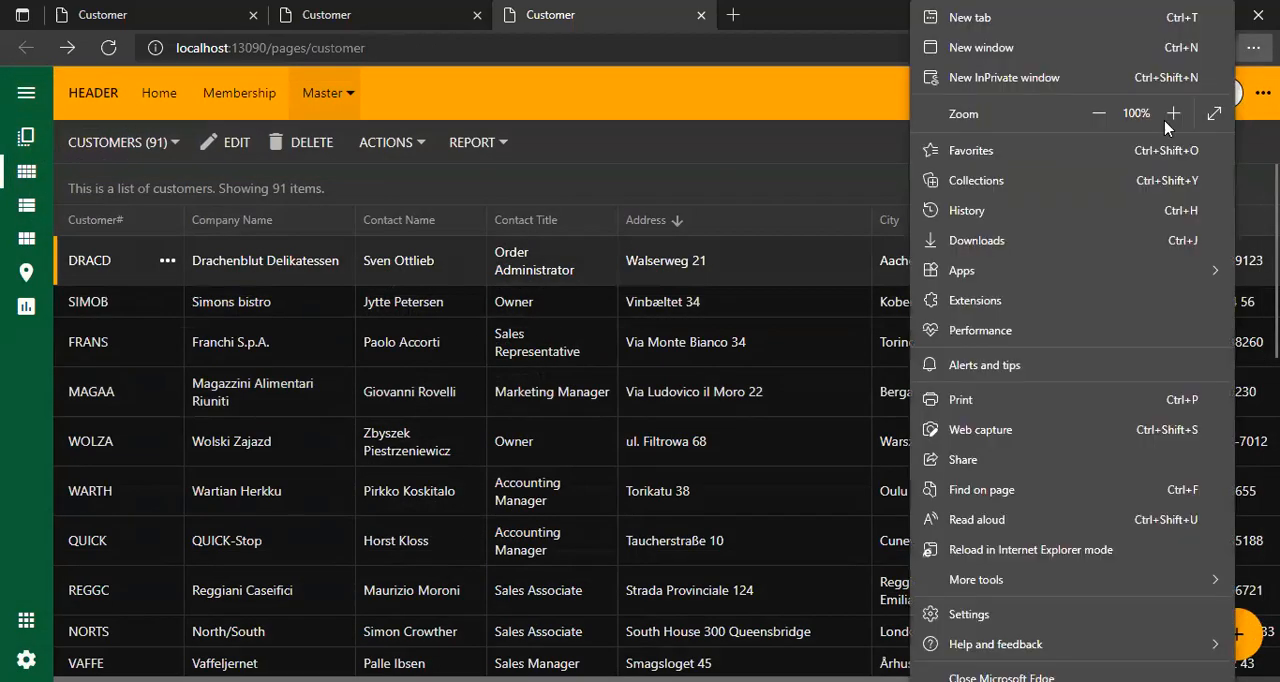
{"action": "left_click", "coordinate": [776, 167]}
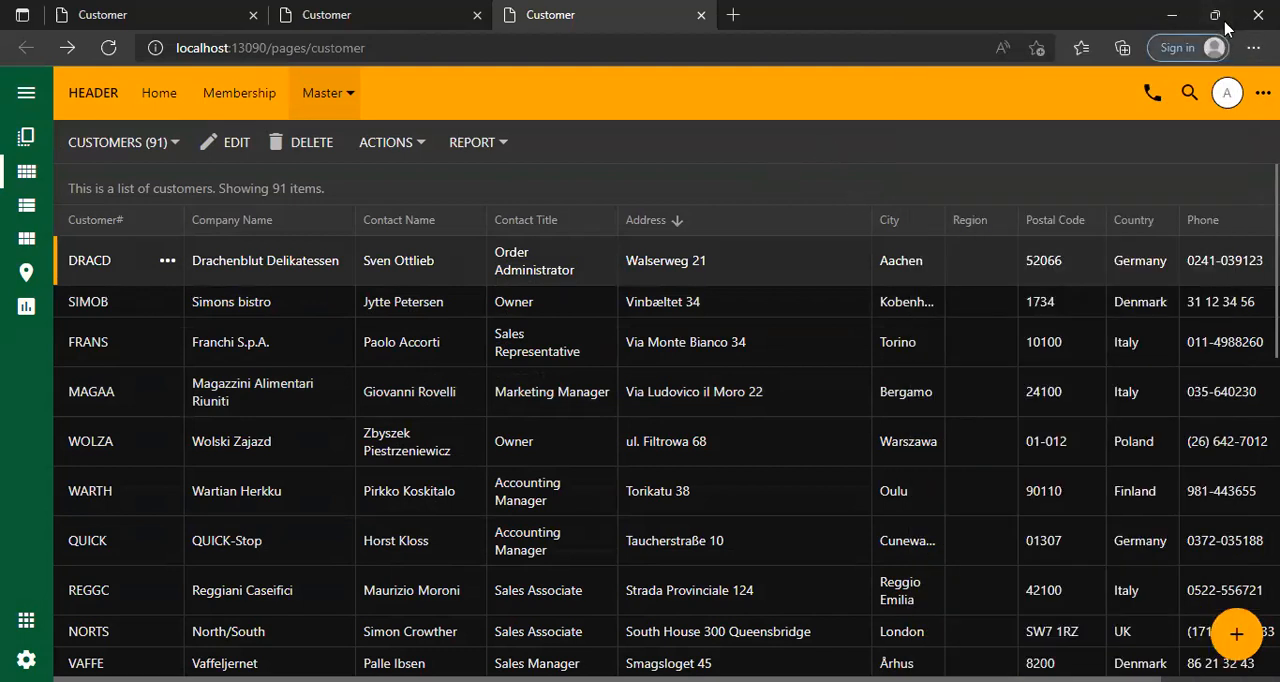
{"action": "left_click", "coordinate": [1223, 15]}
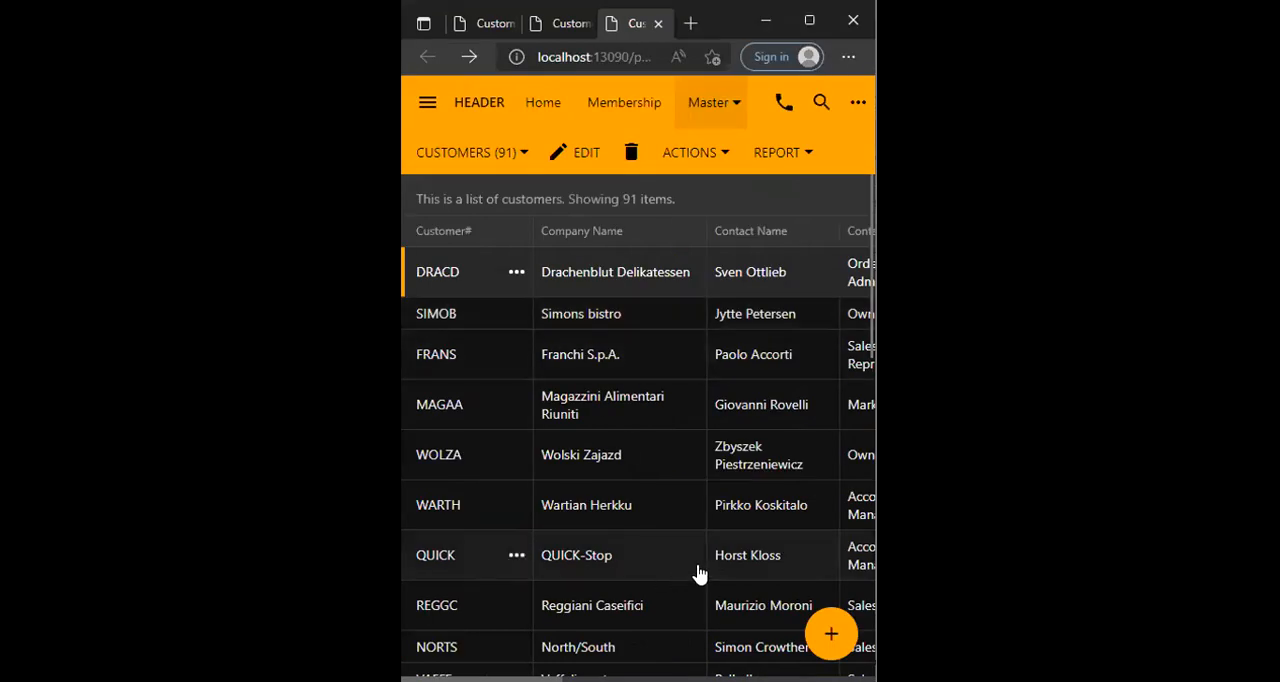
{"action": "scroll", "coordinate": [710, 512], "scroll_direction": "down", "scroll_amount": 7}
{"action": "scroll", "coordinate": [700, 480], "scroll_direction": "up", "scroll_amount": 10}
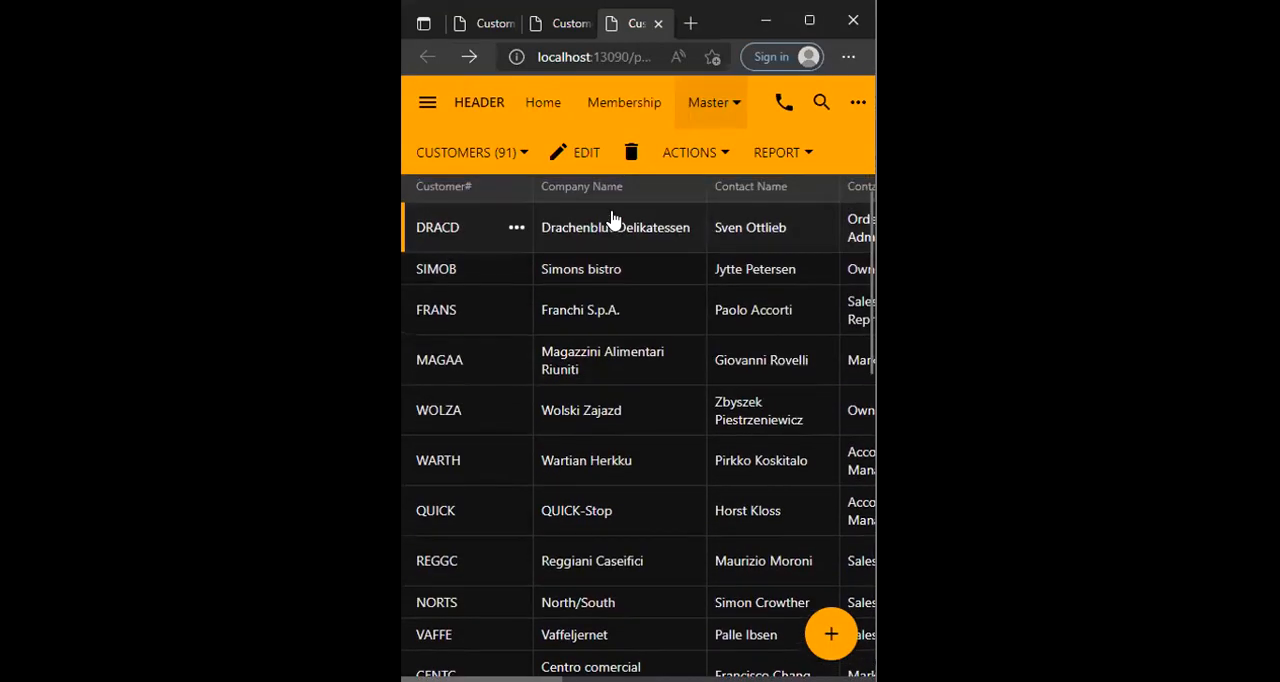
{"action": "left_click", "coordinate": [522, 153]}
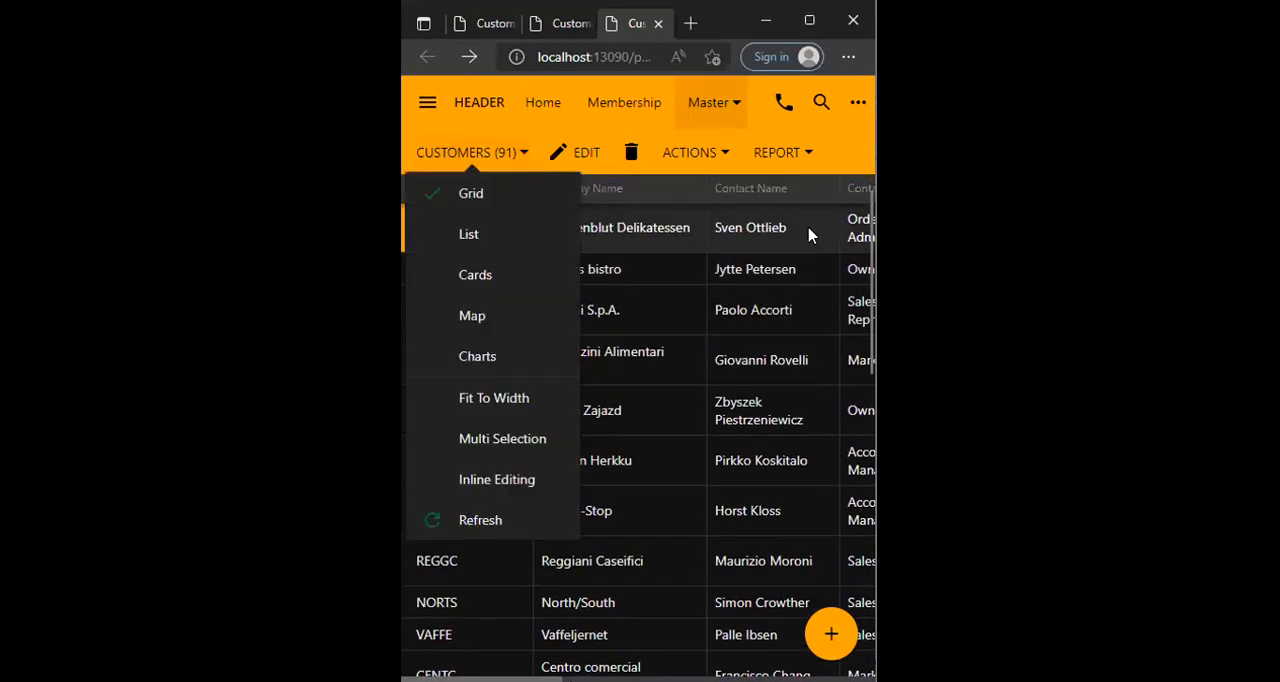
Open the Drachenblut Delikatessen record in the narrow window and look through its fields.
{"action": "left_click", "coordinate": [655, 228]}
{"action": "scroll", "coordinate": [650, 386], "scroll_direction": "down", "scroll_amount": 1}
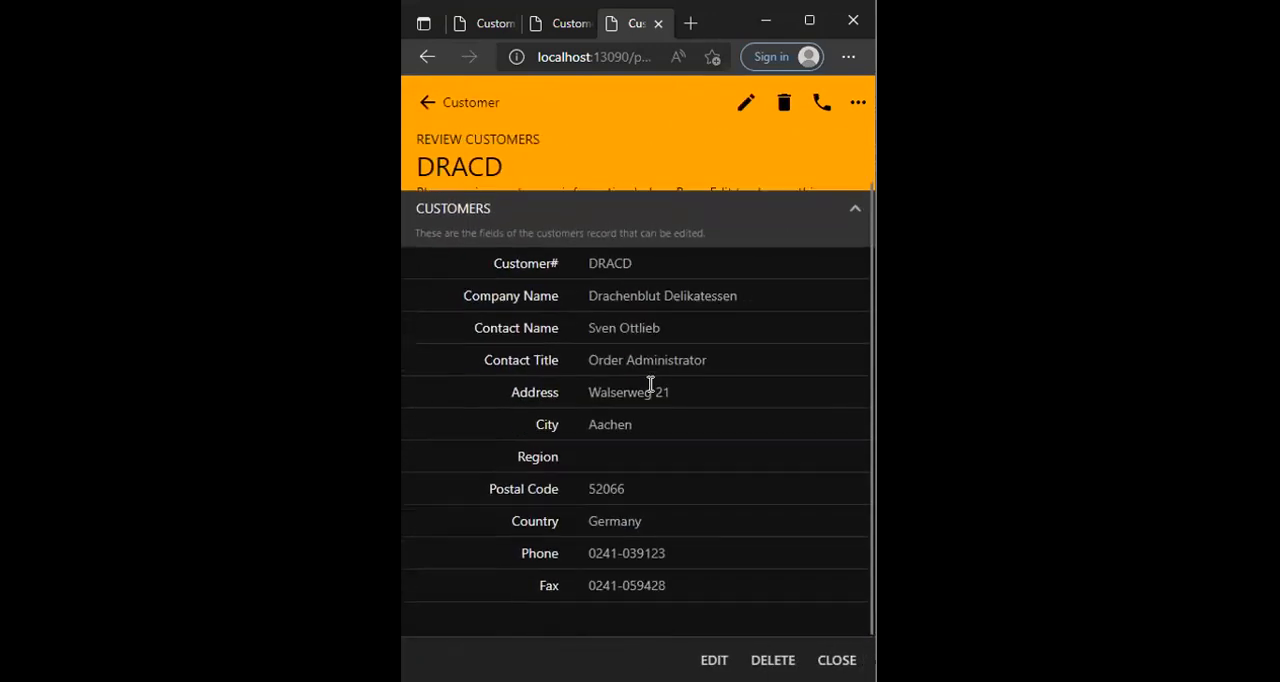
{"action": "scroll", "coordinate": [636, 515], "scroll_direction": "up", "scroll_amount": 1}
{"action": "scroll", "coordinate": [640, 491], "scroll_direction": "down", "scroll_amount": 1}
{"action": "scroll", "coordinate": [640, 500], "scroll_direction": "up", "scroll_amount": 1}
{"action": "scroll", "coordinate": [640, 500], "scroll_direction": "down", "scroll_amount": 1}
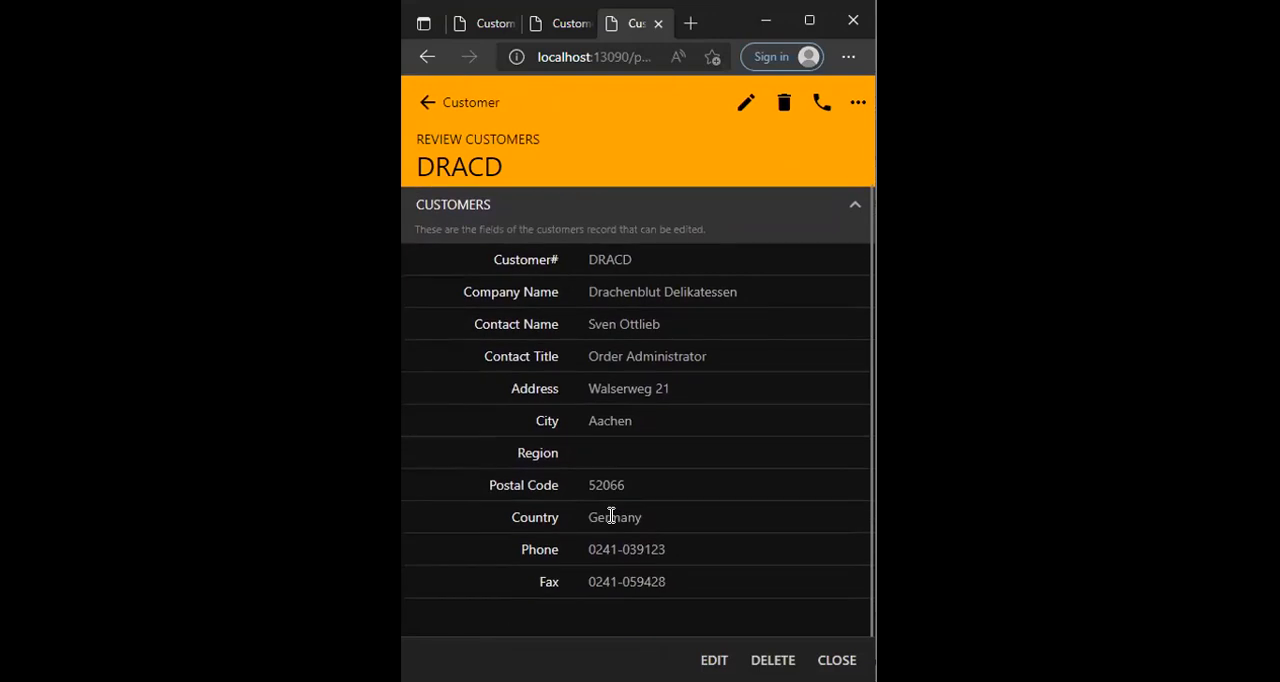
Maximize the browser window, return to the customer grid and close the extra Customer tabs.
{"action": "left_click", "coordinate": [810, 22]}
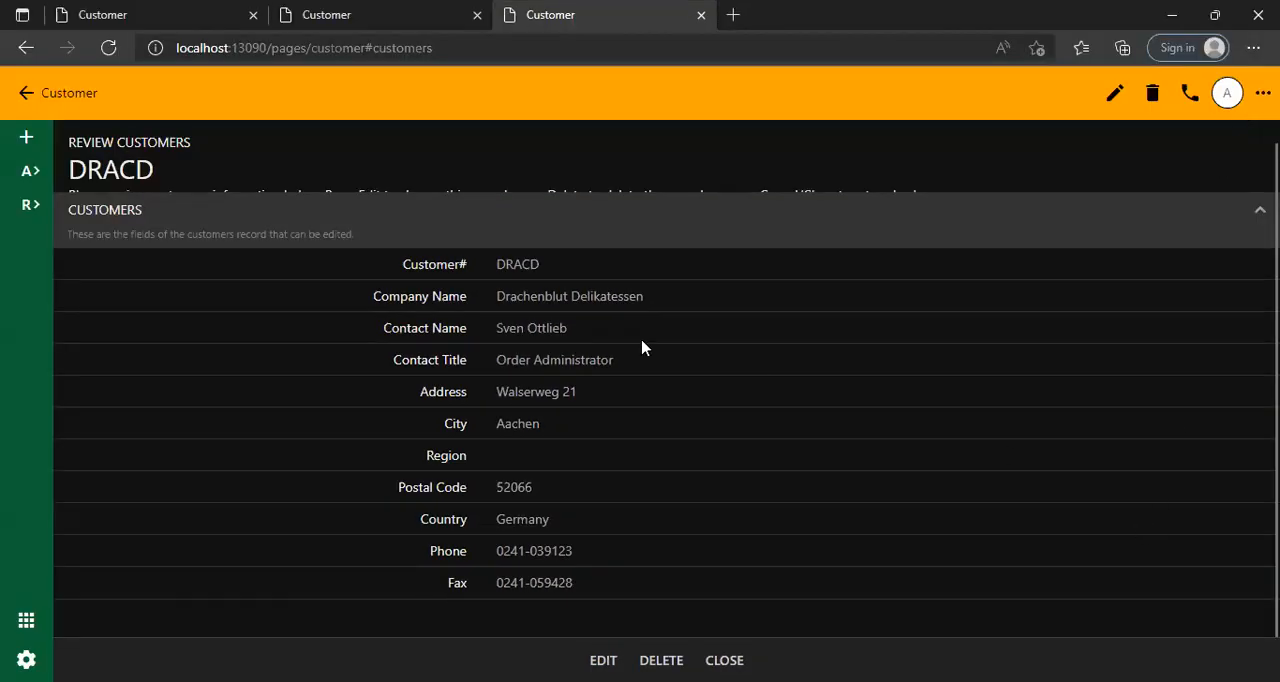
{"action": "left_click", "coordinate": [26, 93]}
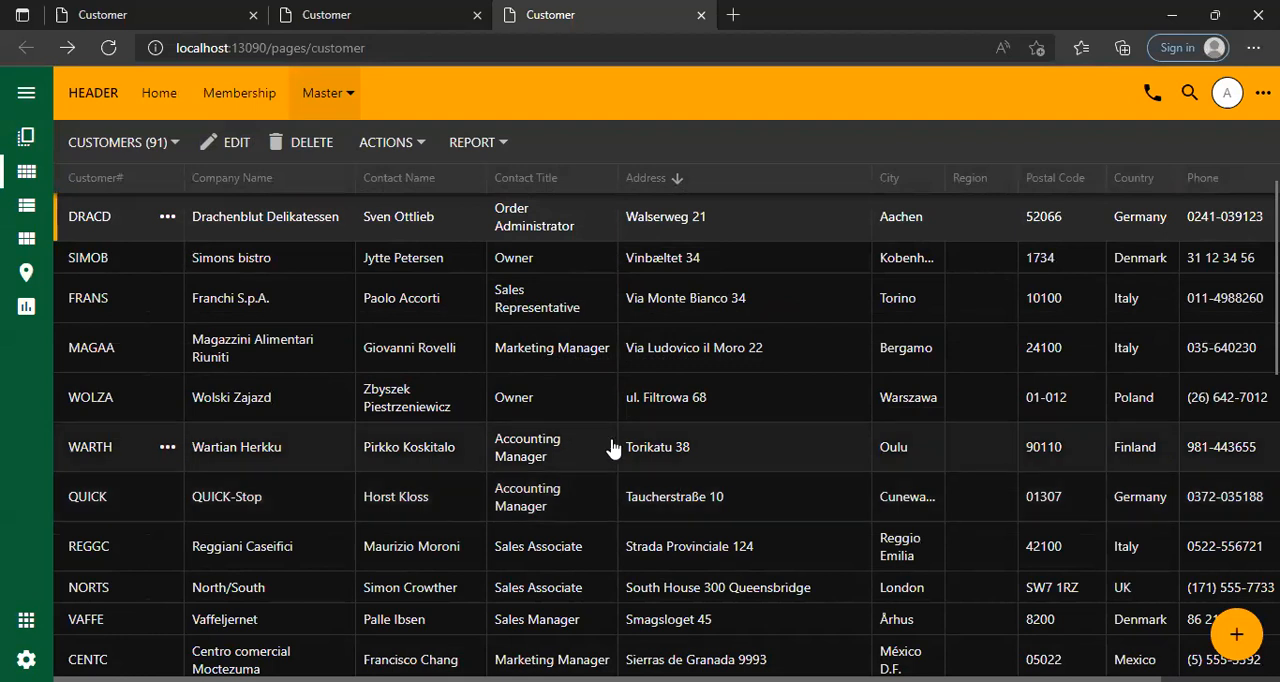
{"action": "left_click", "coordinate": [253, 15]}
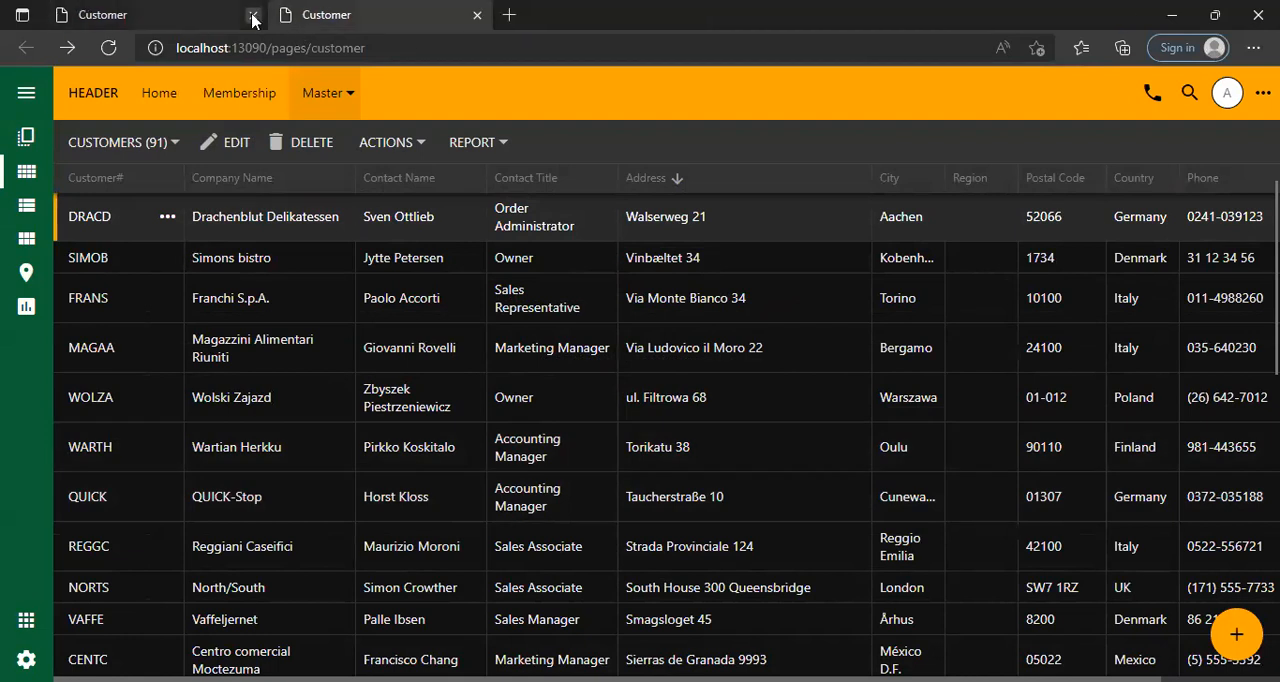
{"action": "left_click", "coordinate": [253, 15]}
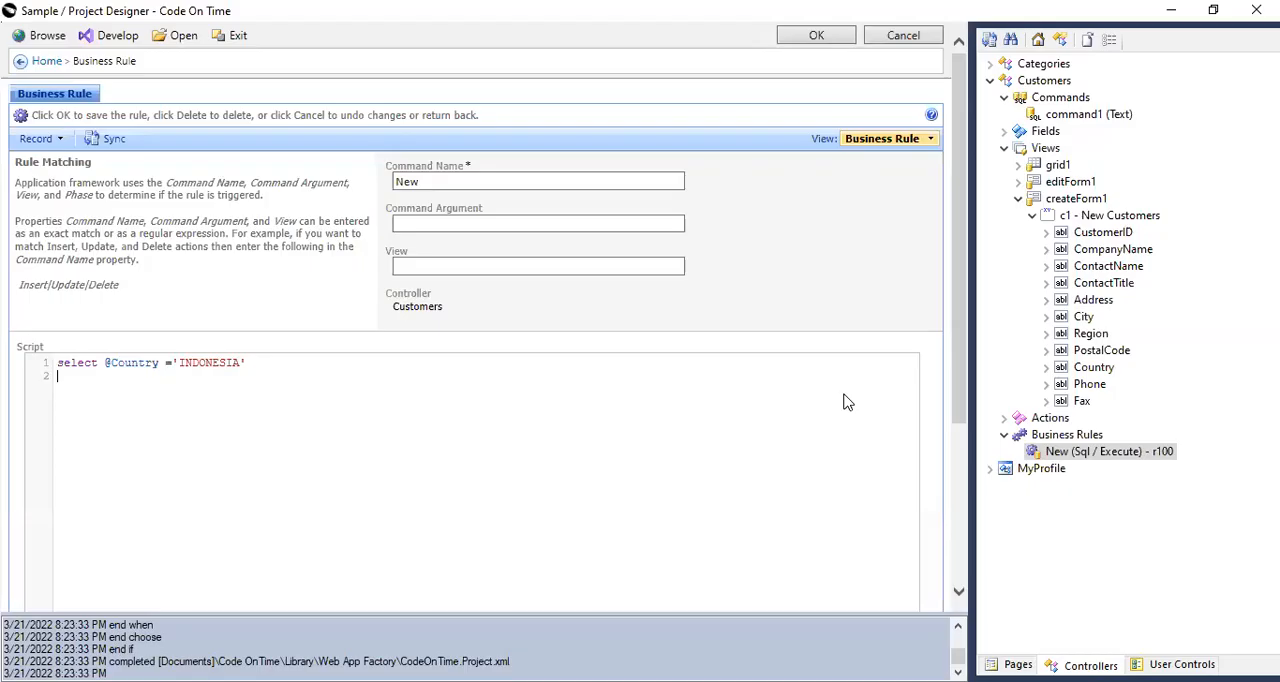
Leave the project designer and open the project's data model configuration.
{"action": "left_click", "coordinate": [991, 82]}
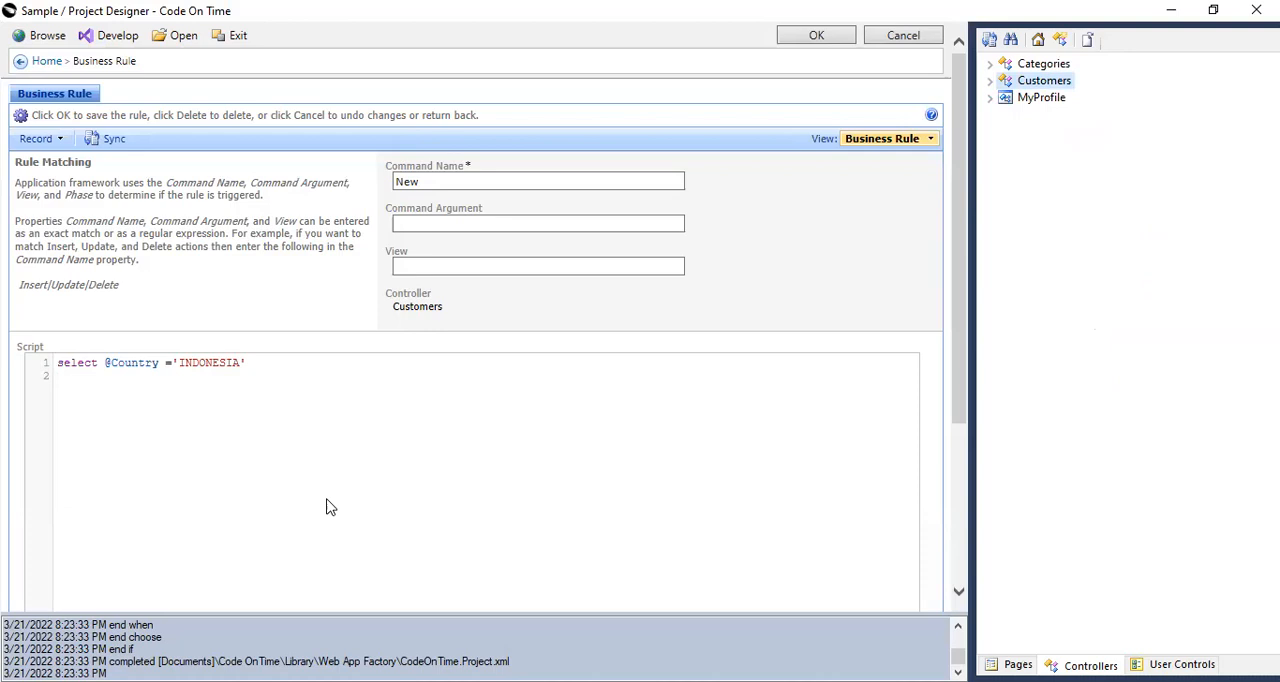
{"action": "left_click", "coordinate": [238, 36]}
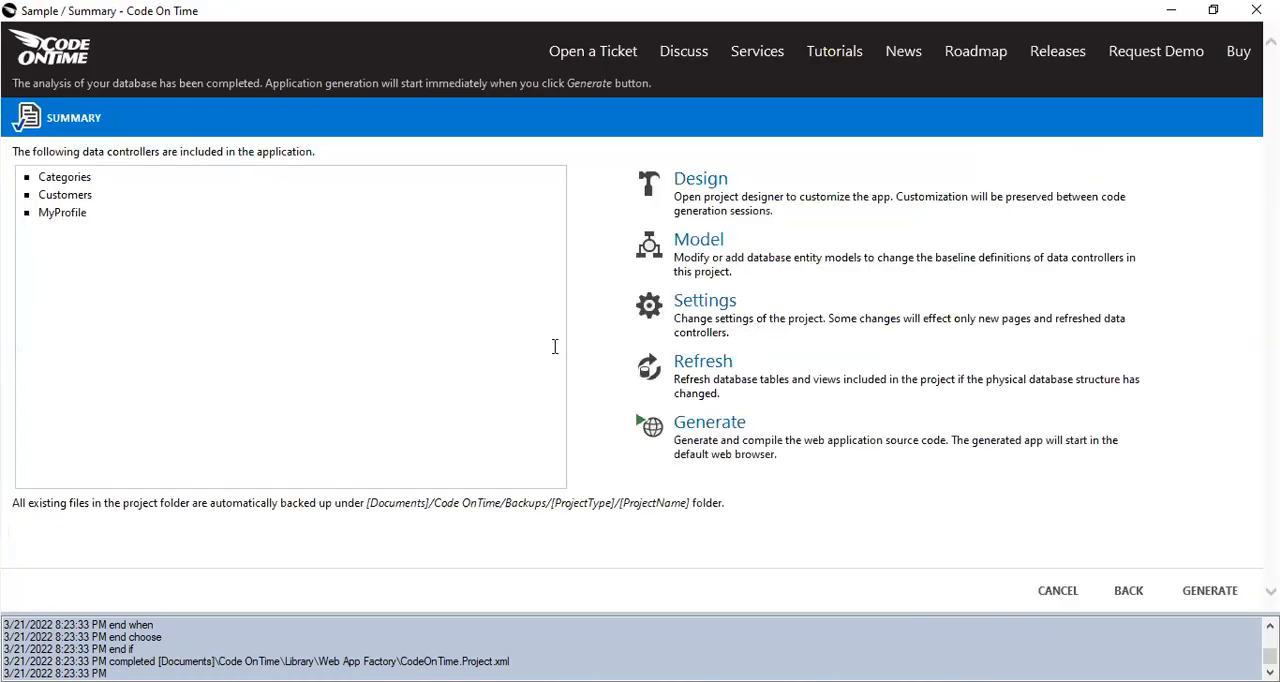
{"action": "left_click", "coordinate": [712, 247]}
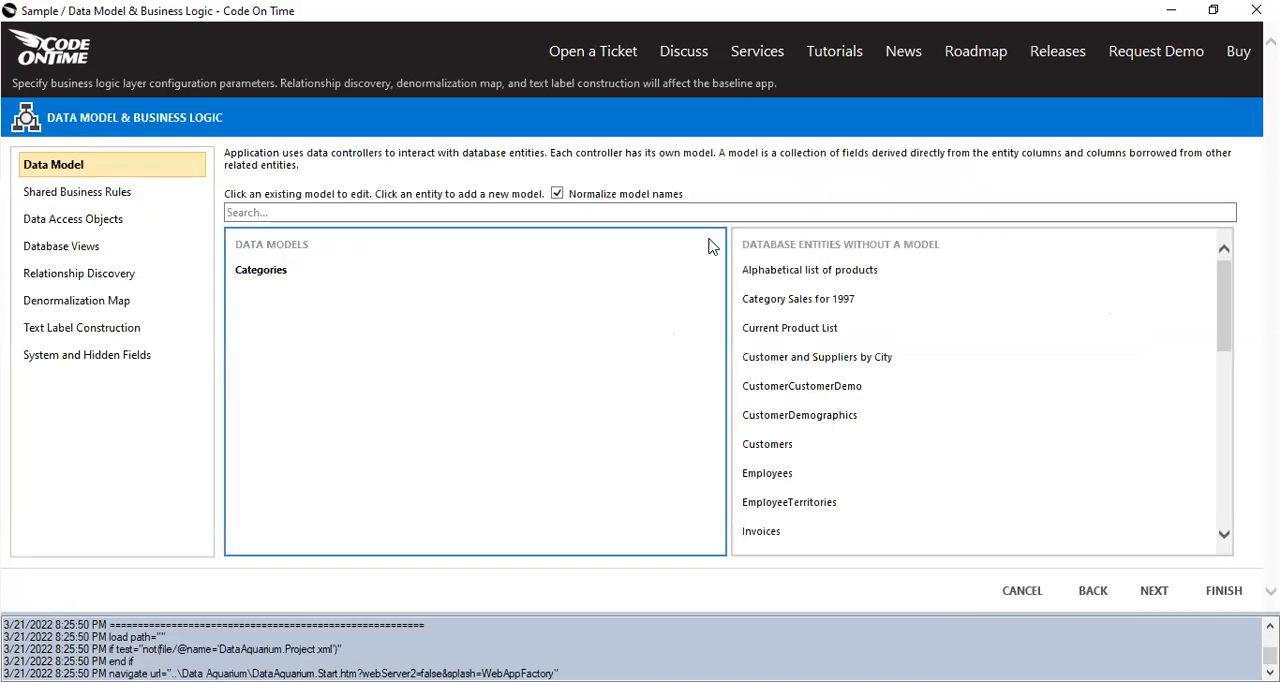
Add a data model for the Orders database entity and save it with its default fields.
{"action": "scroll", "coordinate": [880, 450], "scroll_direction": "down", "scroll_amount": 2}
{"action": "scroll", "coordinate": [872, 460], "scroll_direction": "down", "scroll_amount": 2}
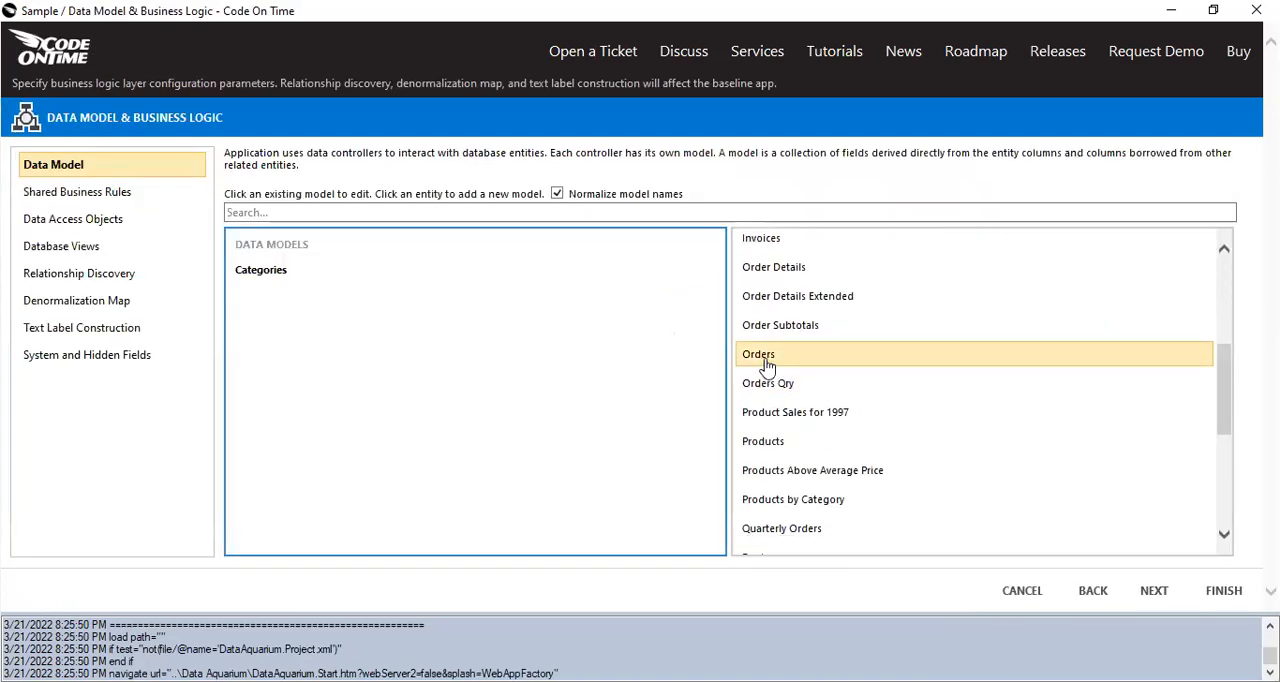
{"action": "left_click", "coordinate": [766, 366]}
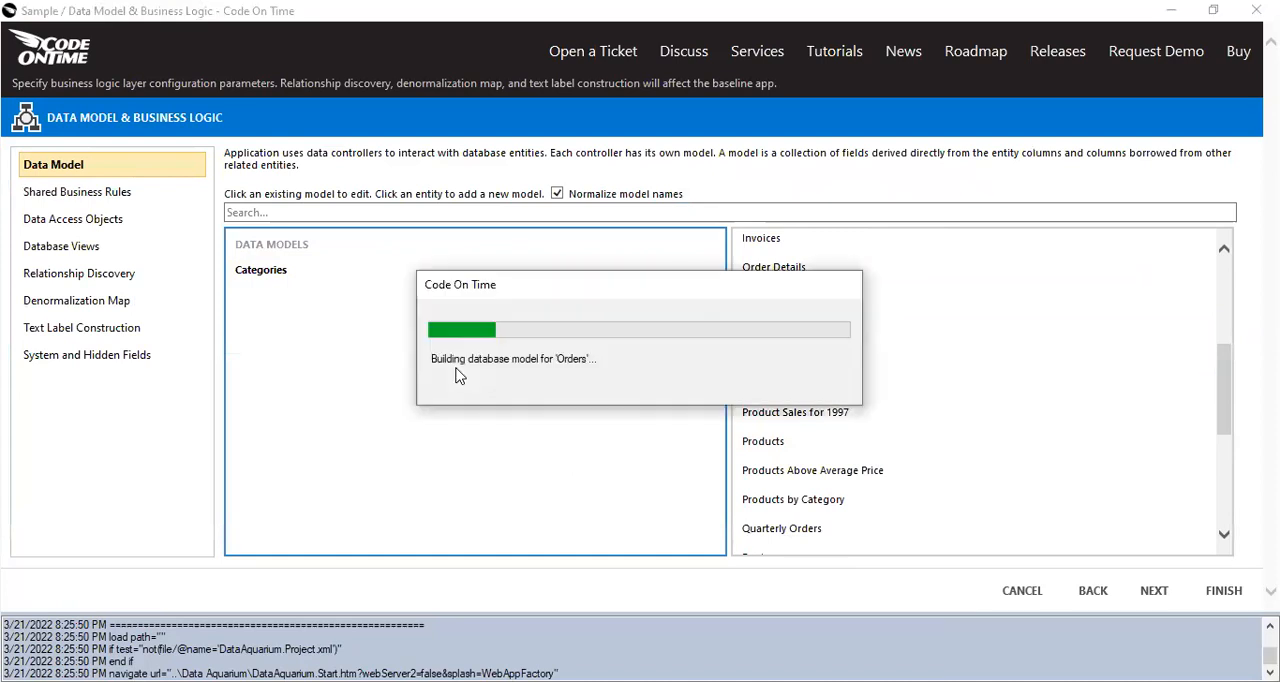
{"action": "scroll", "coordinate": [633, 540], "scroll_direction": "down", "scroll_amount": 5}
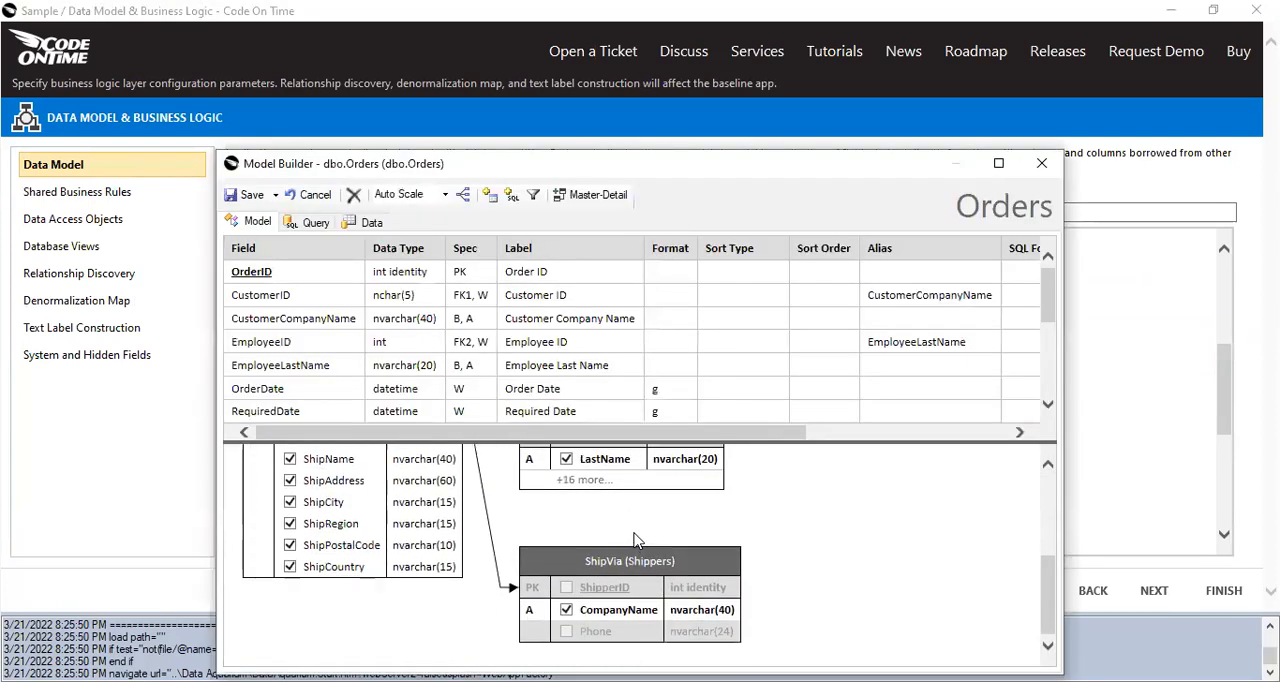
{"action": "left_click", "coordinate": [248, 195]}
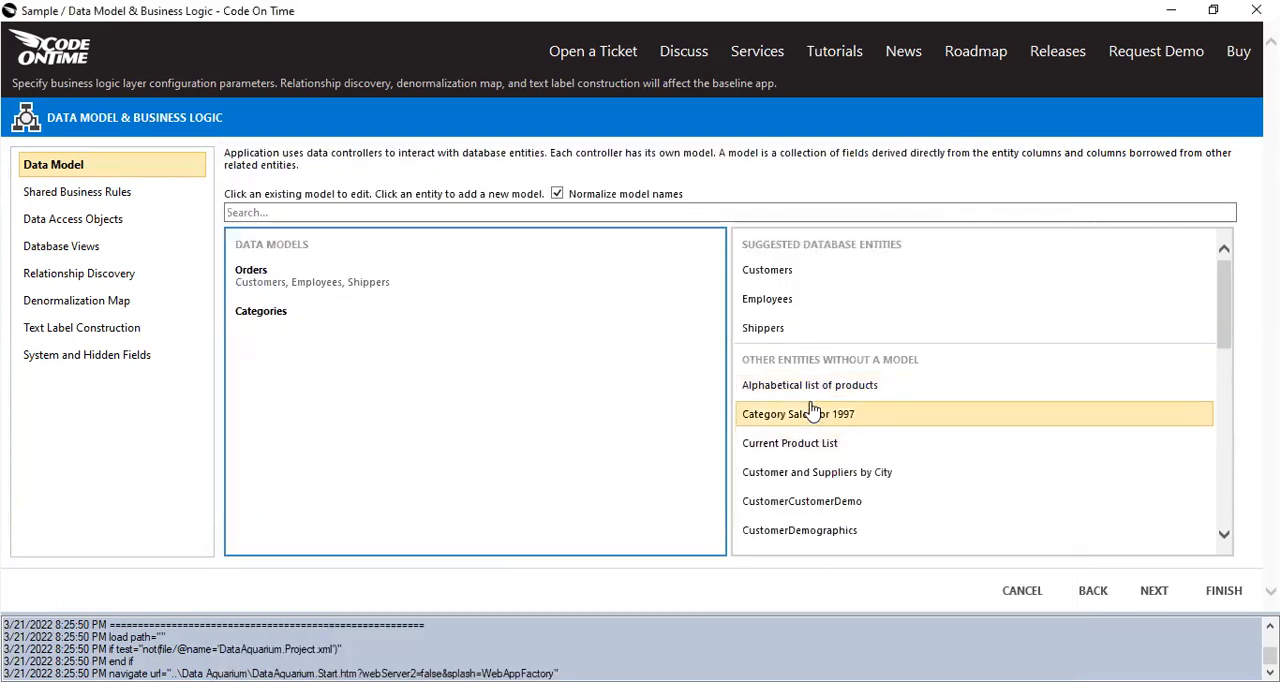
Add a data model for the Order Details database entity and save it with its default fields.
{"action": "scroll", "coordinate": [880, 455], "scroll_direction": "down", "scroll_amount": 6}
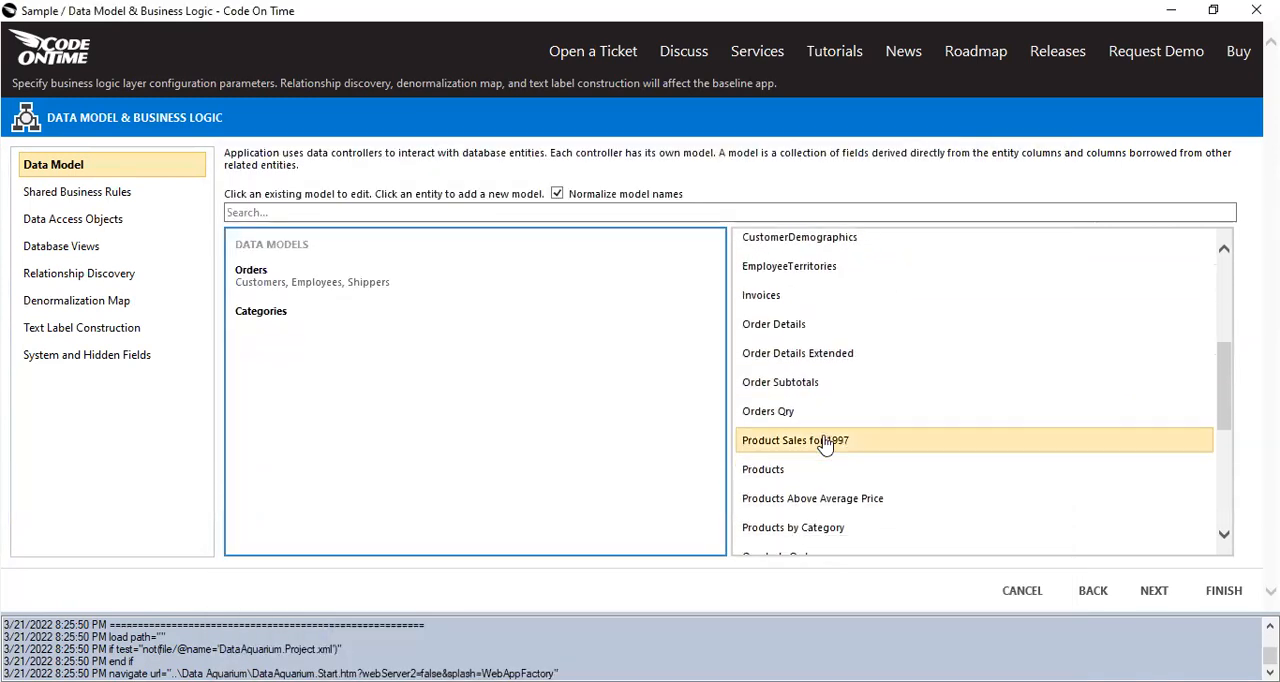
{"action": "left_click", "coordinate": [768, 326]}
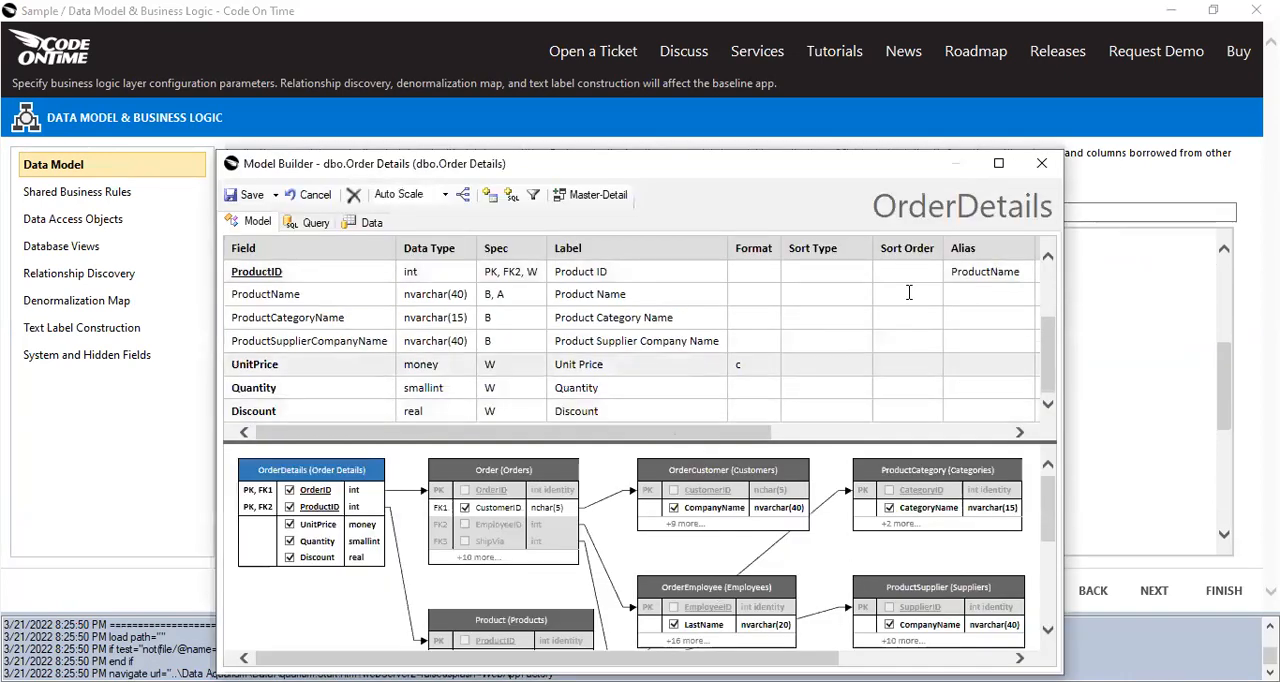
{"action": "left_click_drag", "start_coordinate": [740, 173], "coordinate": [722, 57]}
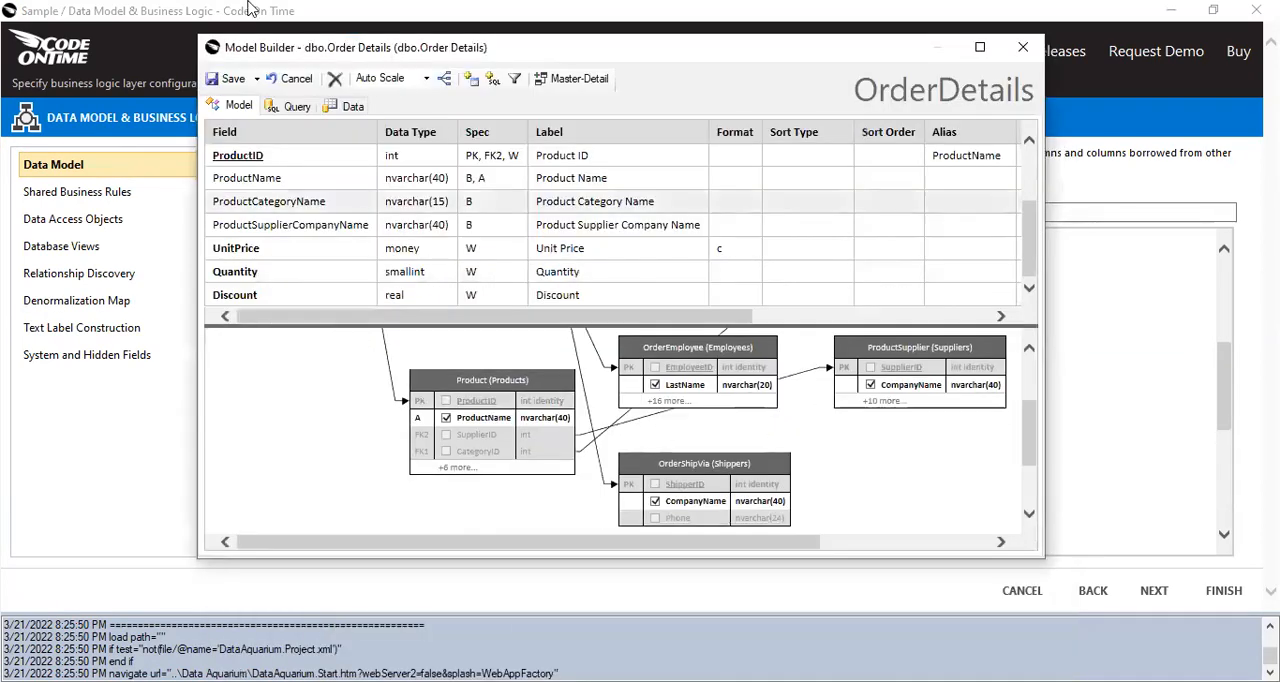
{"action": "left_click", "coordinate": [228, 80]}
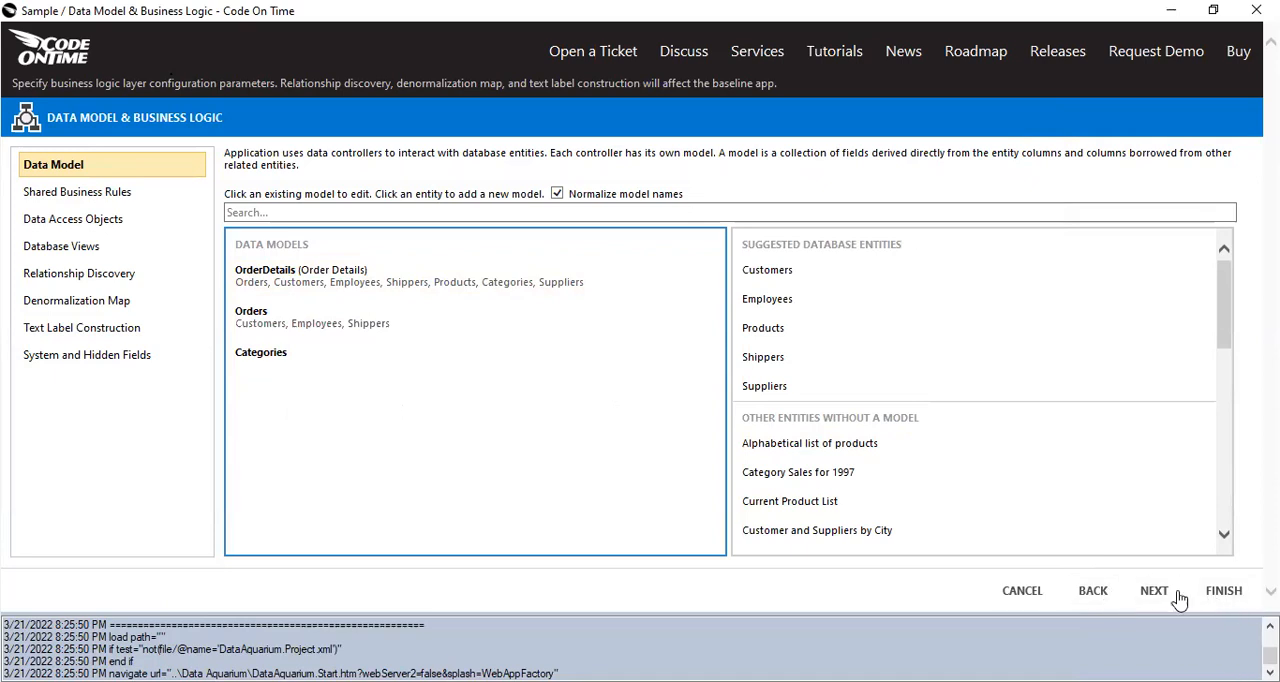
Finish the data model configuration and open the project designer, with a wider page tree and the Master branch collapsed.
{"action": "left_click", "coordinate": [1223, 591]}
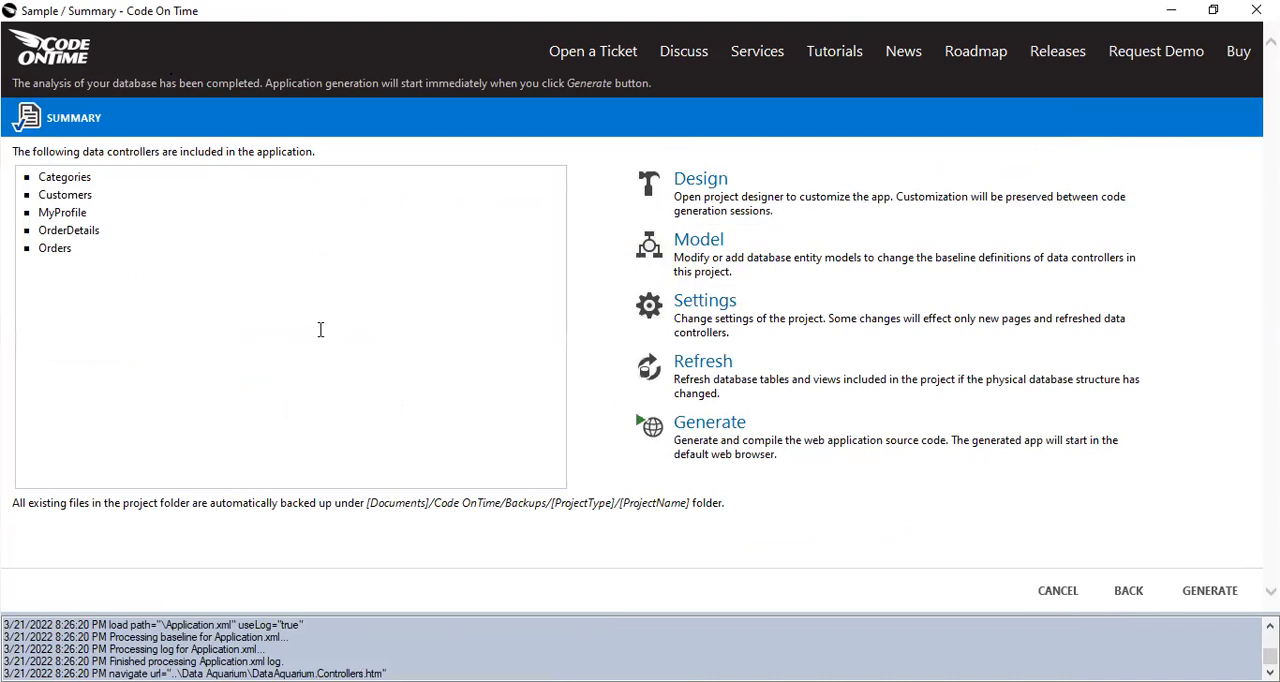
{"action": "left_click", "coordinate": [680, 176]}
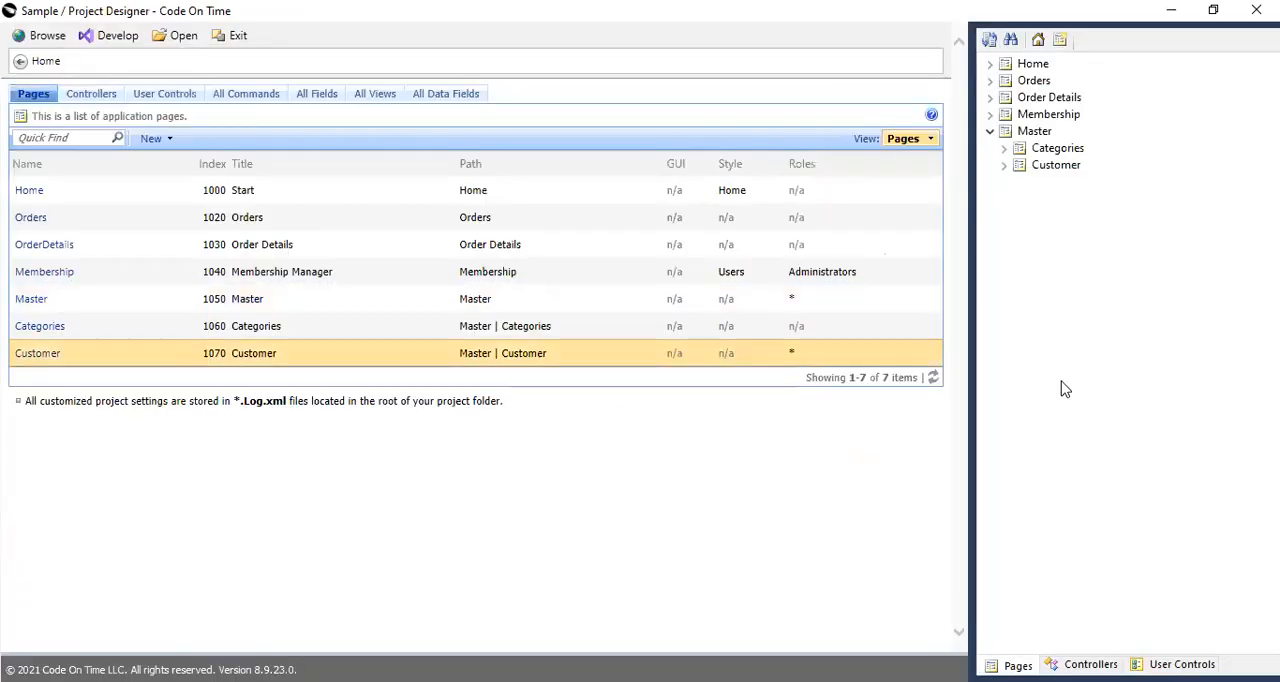
{"action": "left_click_drag", "start_coordinate": [968, 336], "coordinate": [928, 336]}
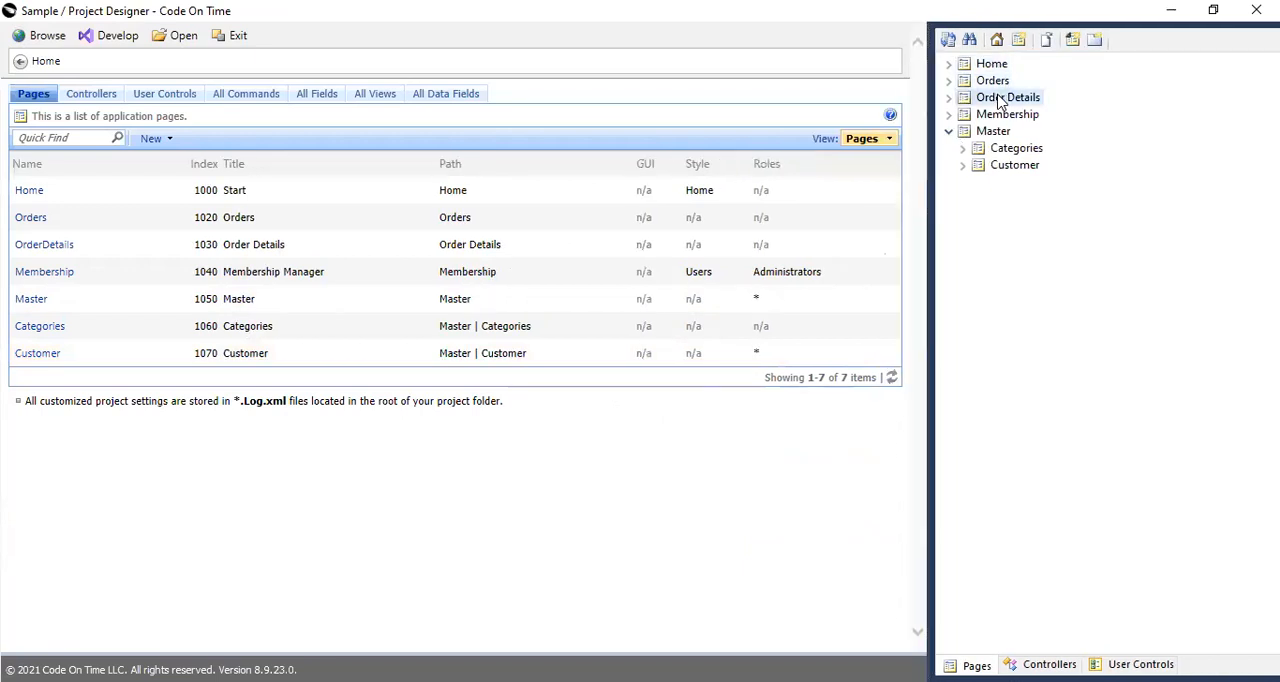
{"action": "left_click", "coordinate": [948, 131]}
Create a new application page named TransaksiOrder.
{"action": "left_click", "coordinate": [1020, 39]}
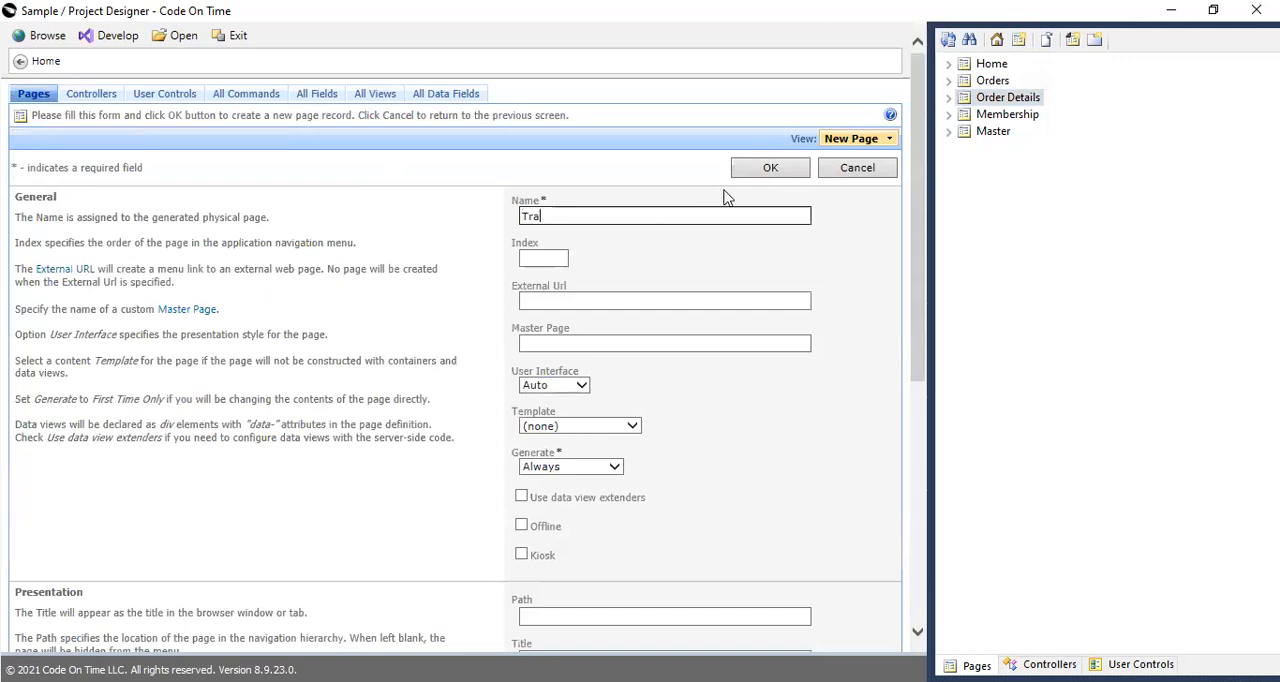
{"action": "type", "text": "TransaksiOrder"}
{"action": "left_click", "coordinate": [768, 167]}
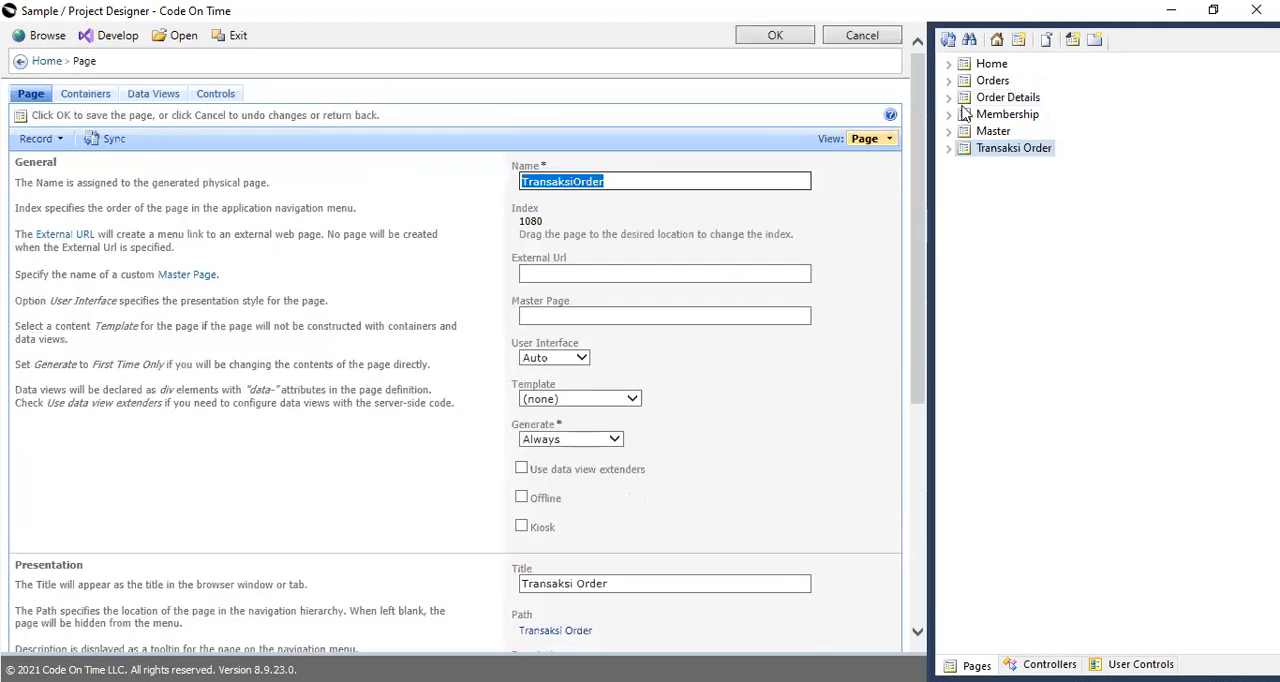
Move the data views of the Orders and Order Details pages onto the Transaksi Order page, Orders first.
{"action": "left_click", "coordinate": [948, 80]}
{"action": "left_click", "coordinate": [963, 97]}
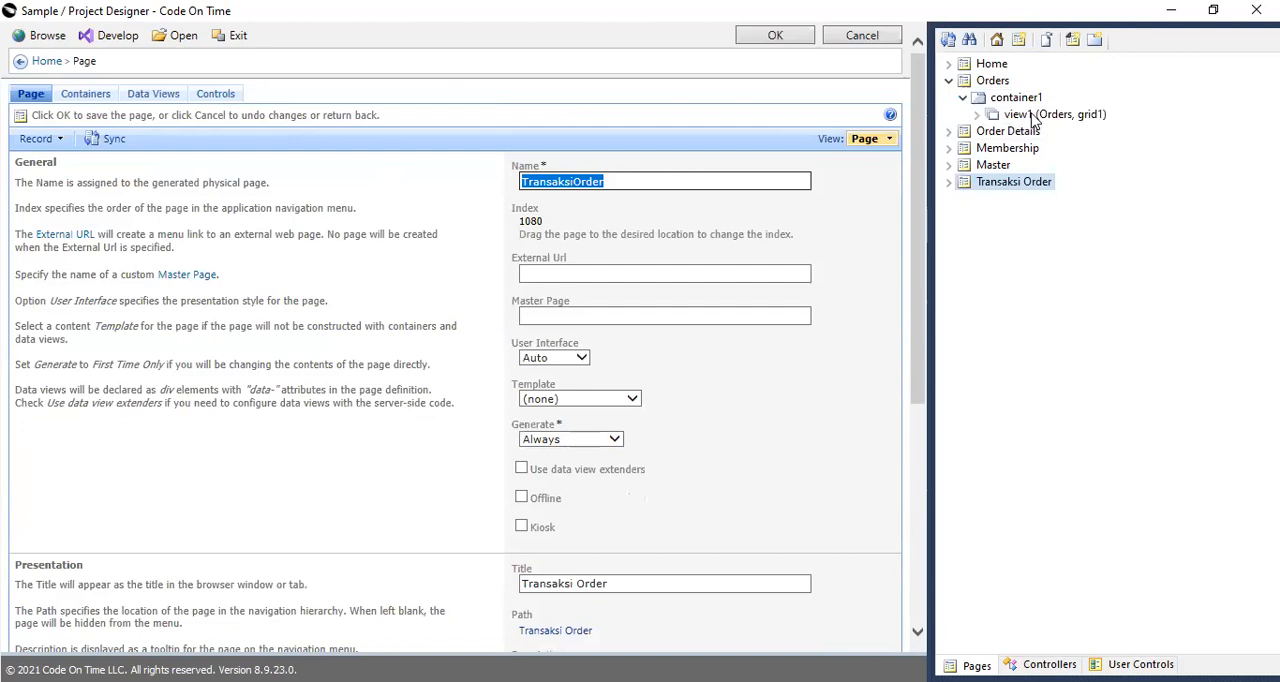
{"action": "left_click", "coordinate": [977, 114]}
{"action": "left_click", "coordinate": [1036, 115]}
{"action": "left_click_drag", "start_coordinate": [1014, 233], "coordinate": [1014, 248]}
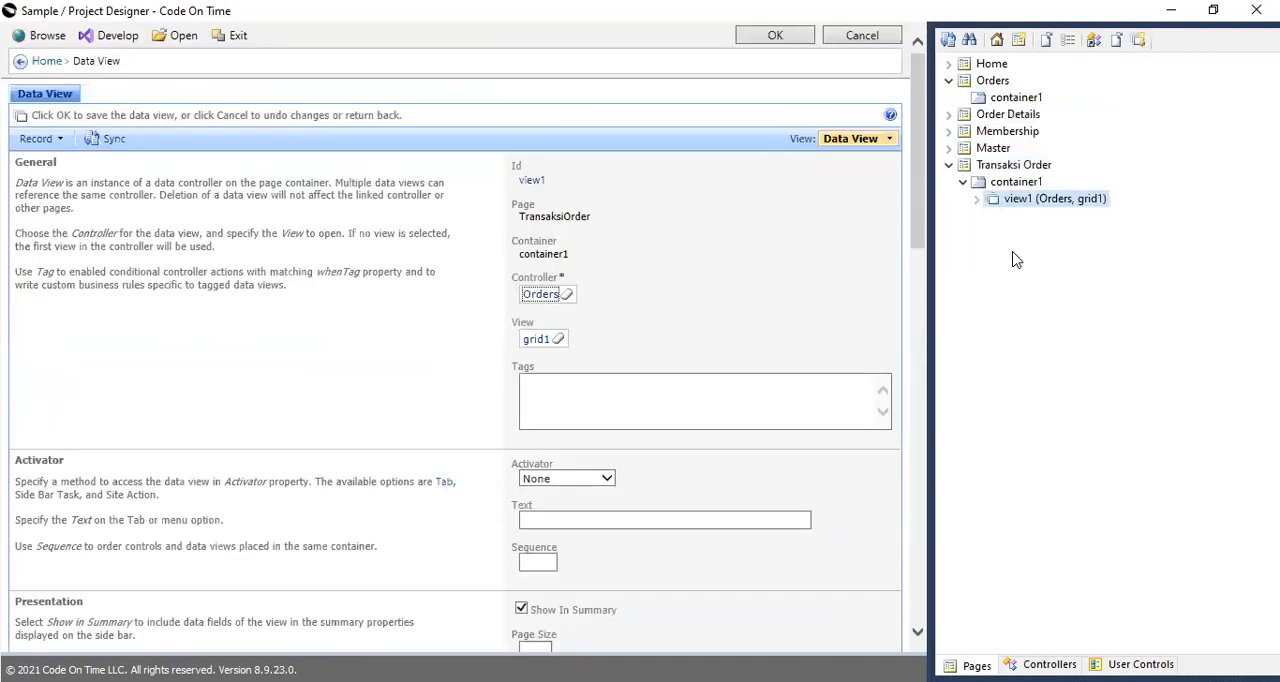
{"action": "left_click", "coordinate": [966, 116]}
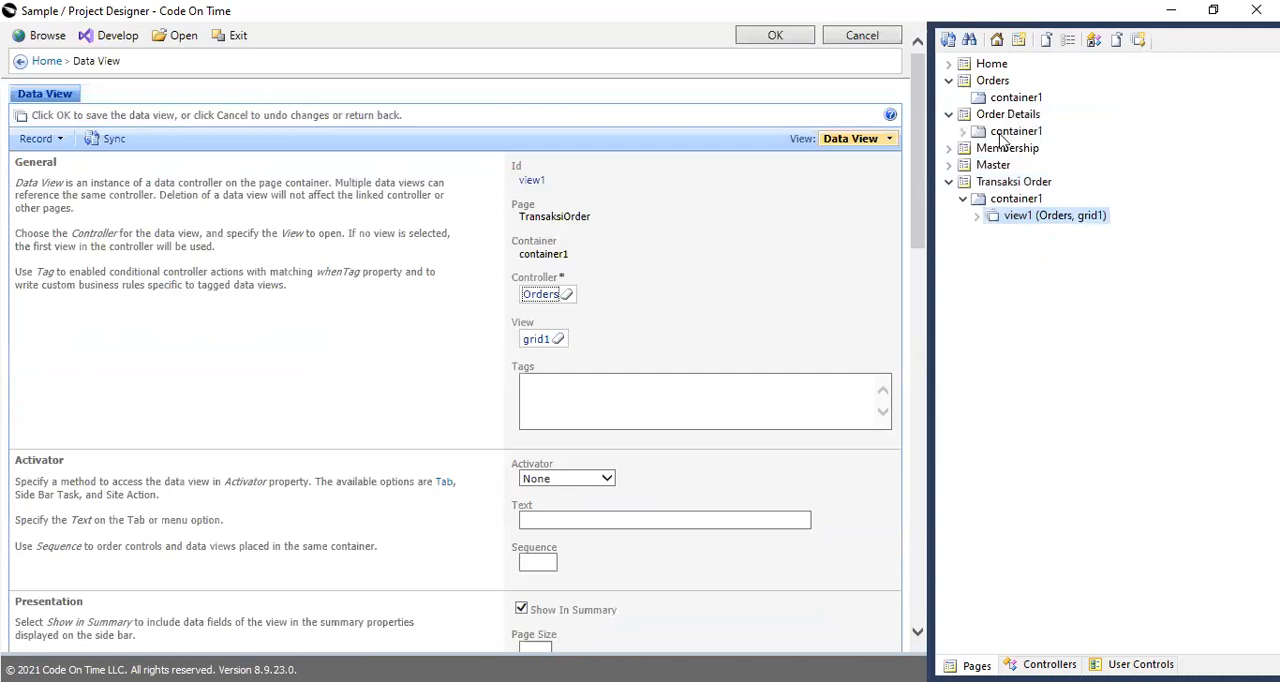
{"action": "left_click_drag", "start_coordinate": [1027, 151], "coordinate": [1020, 220]}
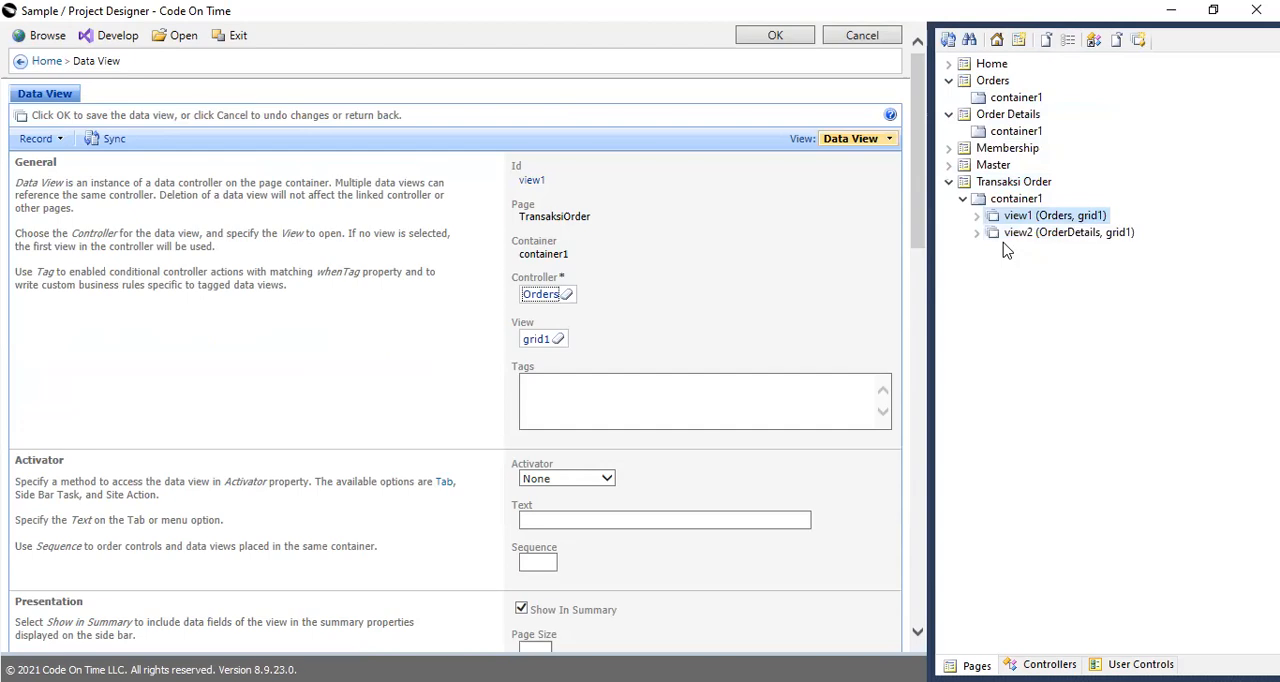
Delete the emptied Orders and Order Details pages from the project.
{"action": "left_click", "coordinate": [993, 82]}
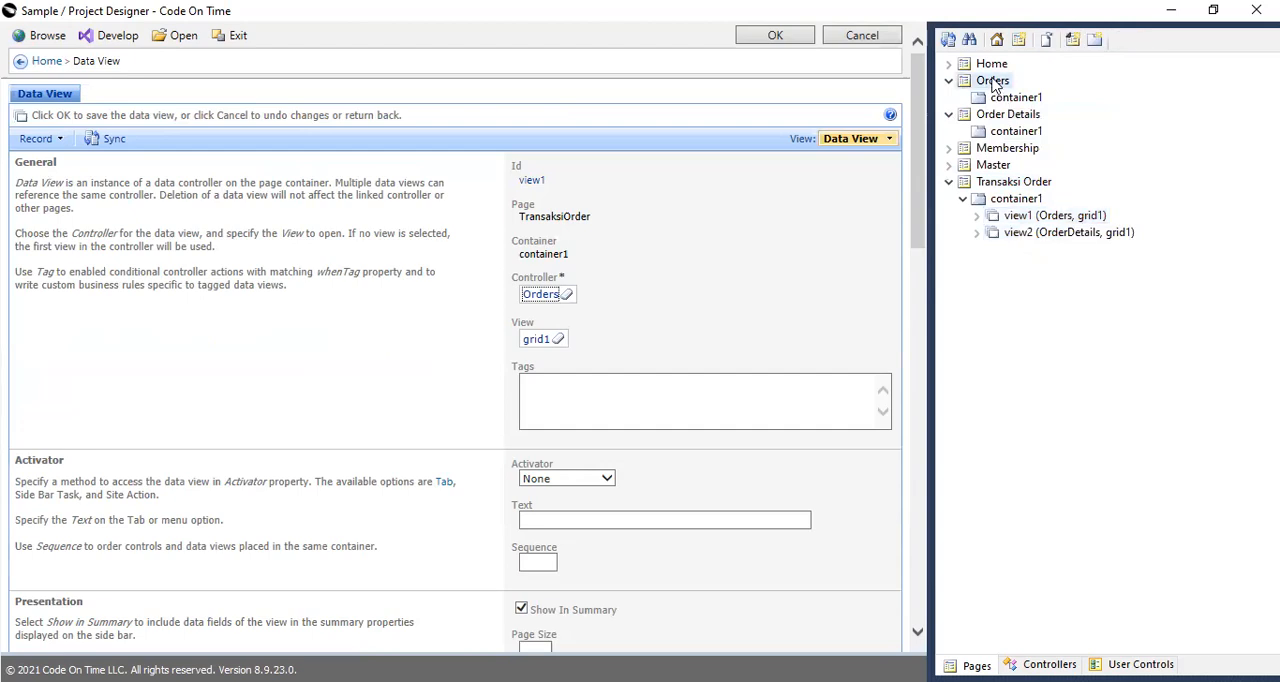
{"action": "key", "text": "Delete"}
{"action": "left_click", "coordinate": [637, 420]}
{"action": "left_click", "coordinate": [985, 82]}
{"action": "key", "text": "Delete"}
{"action": "left_click", "coordinate": [617, 418]}
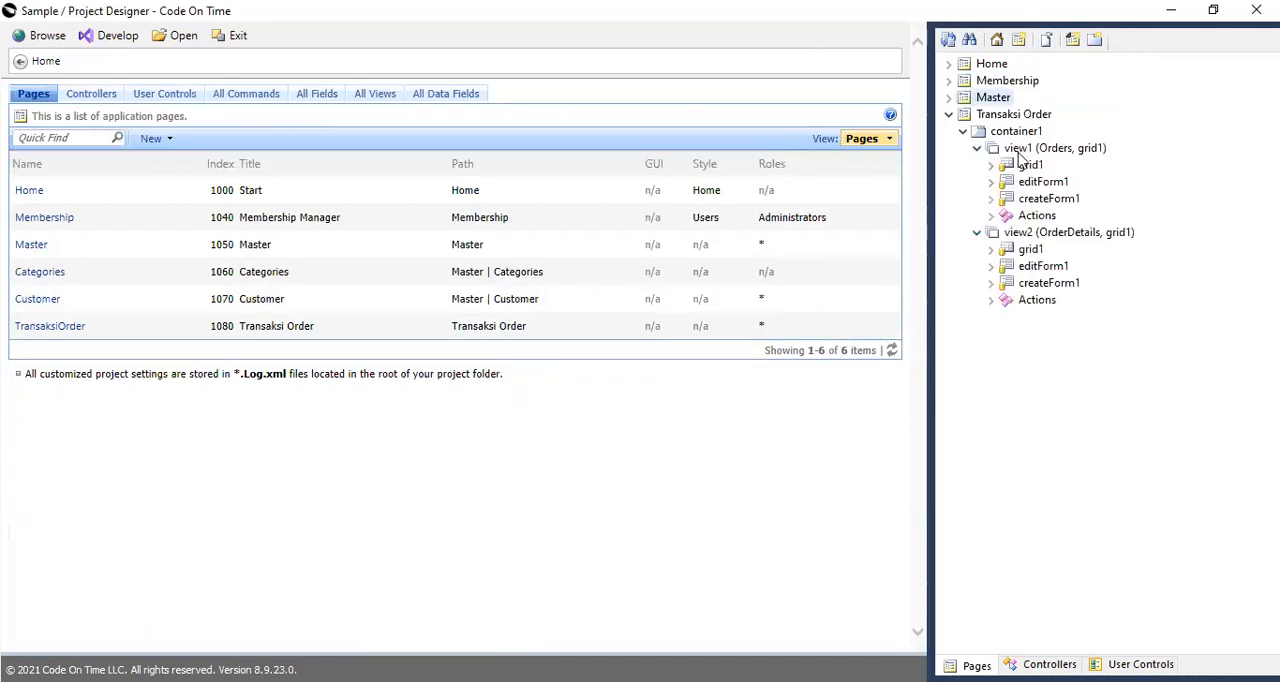
Link the OrderDetails view on the Transaksi Order page to the Orders view, view1, as its detail filtered by OrderID.
{"action": "left_click", "coordinate": [1015, 116]}
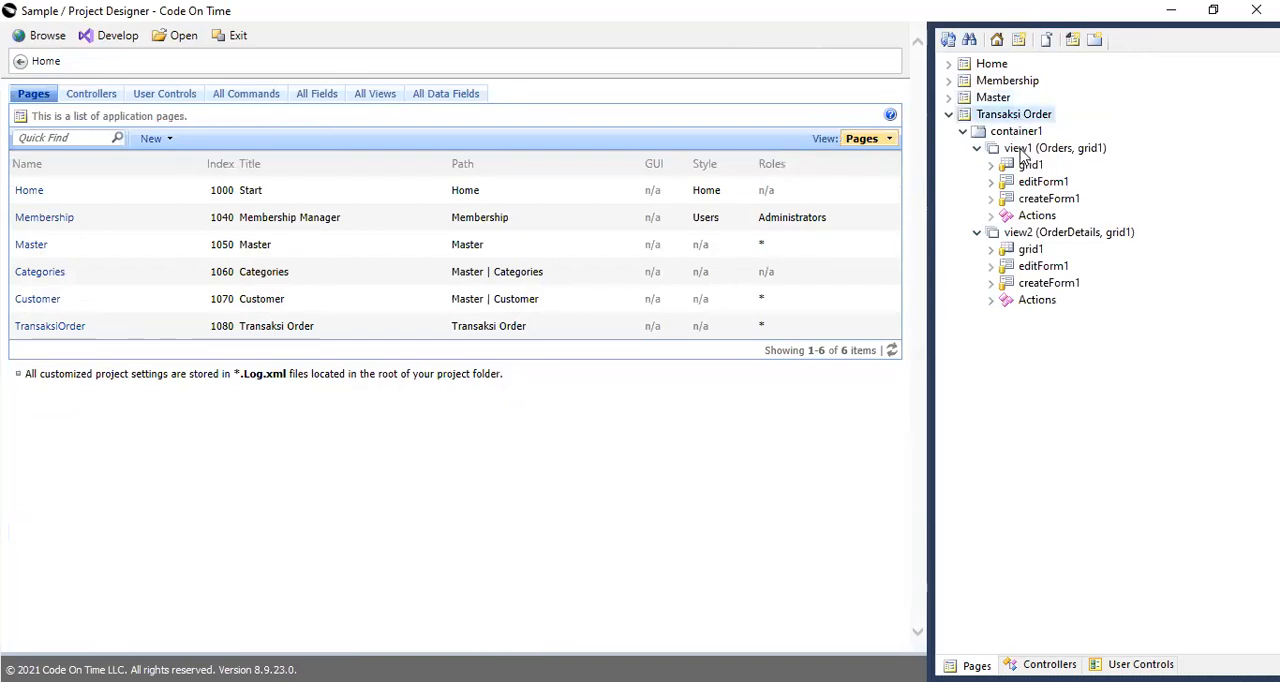
{"action": "left_click", "coordinate": [1027, 152]}
{"action": "left_click", "coordinate": [1040, 234]}
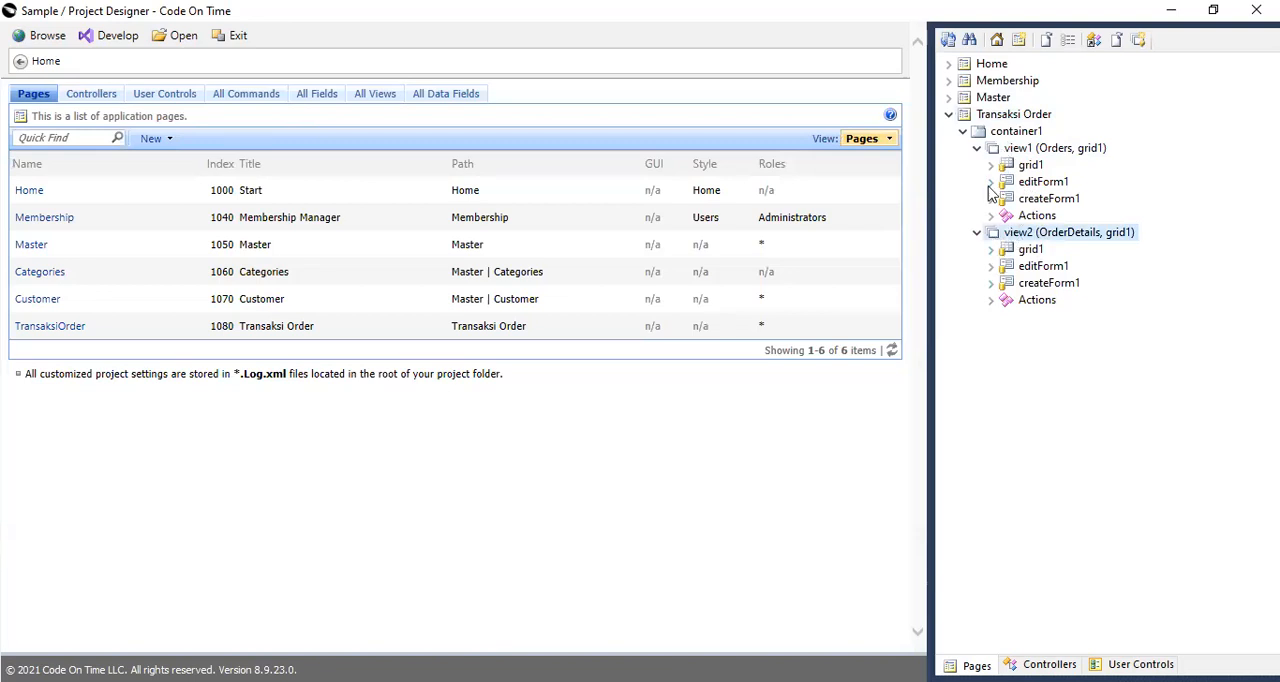
{"action": "left_click", "coordinate": [992, 248]}
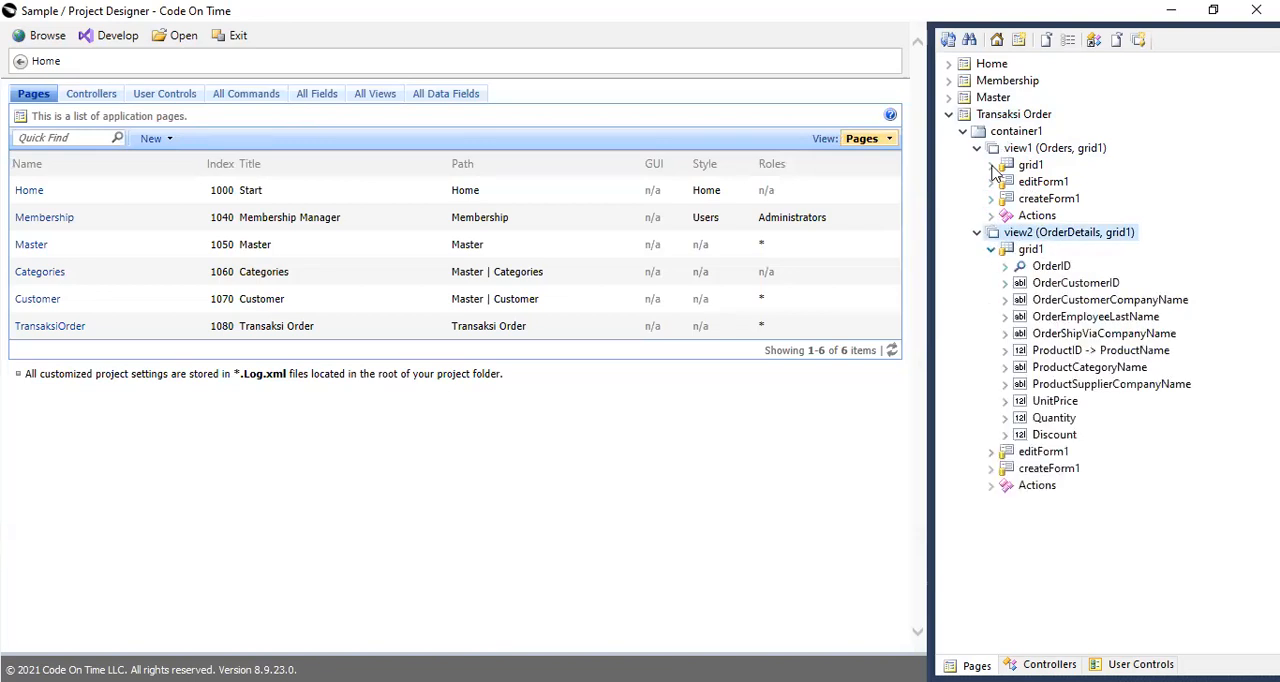
{"action": "left_click", "coordinate": [991, 165]}
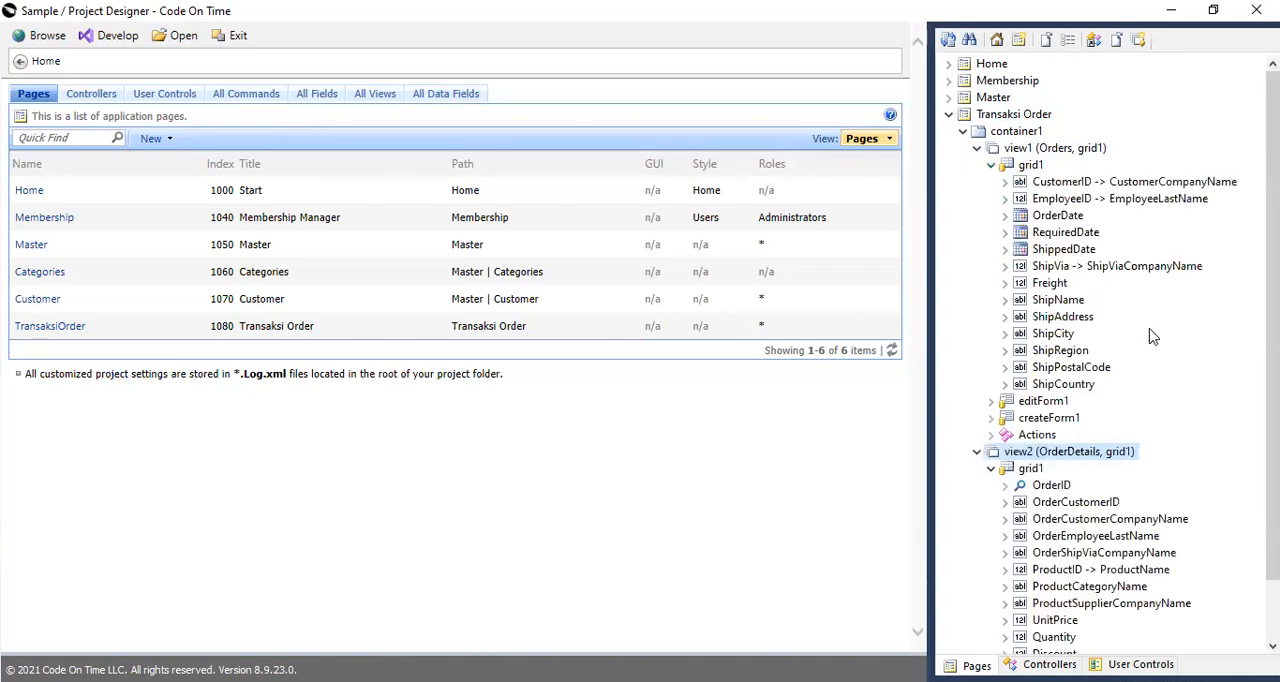
{"action": "scroll", "coordinate": [1145, 345], "scroll_direction": "down", "scroll_amount": 1}
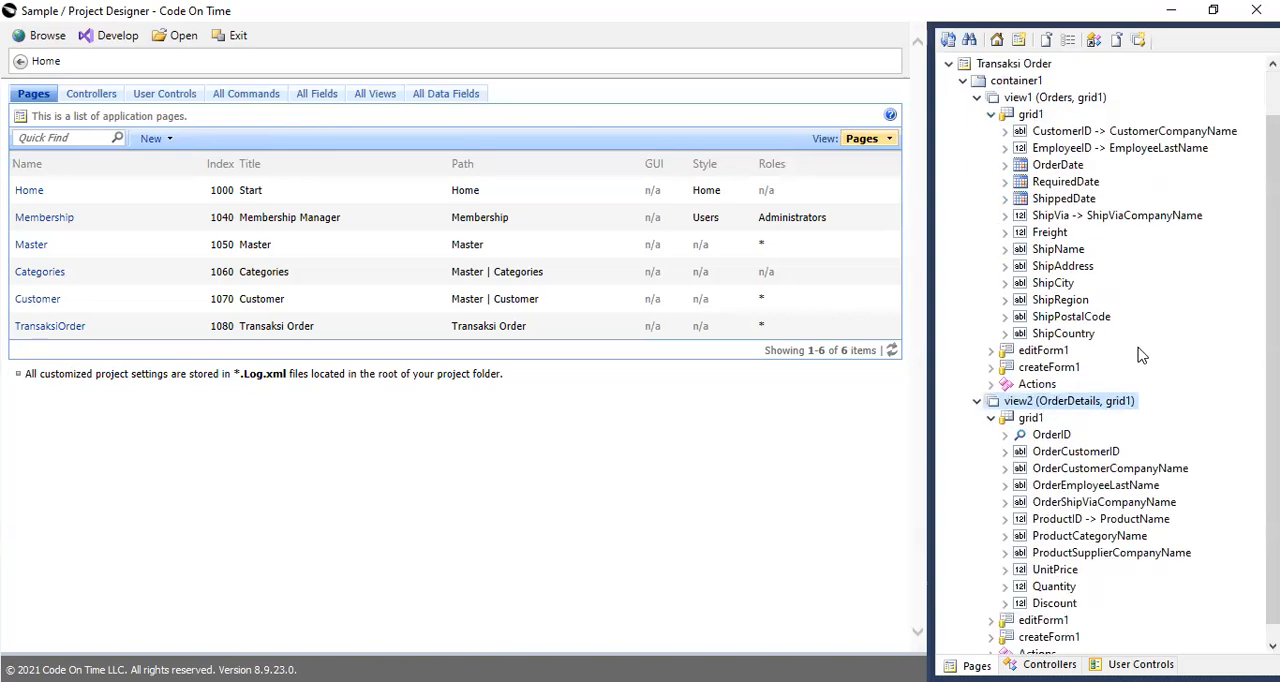
{"action": "left_click", "coordinate": [1050, 438]}
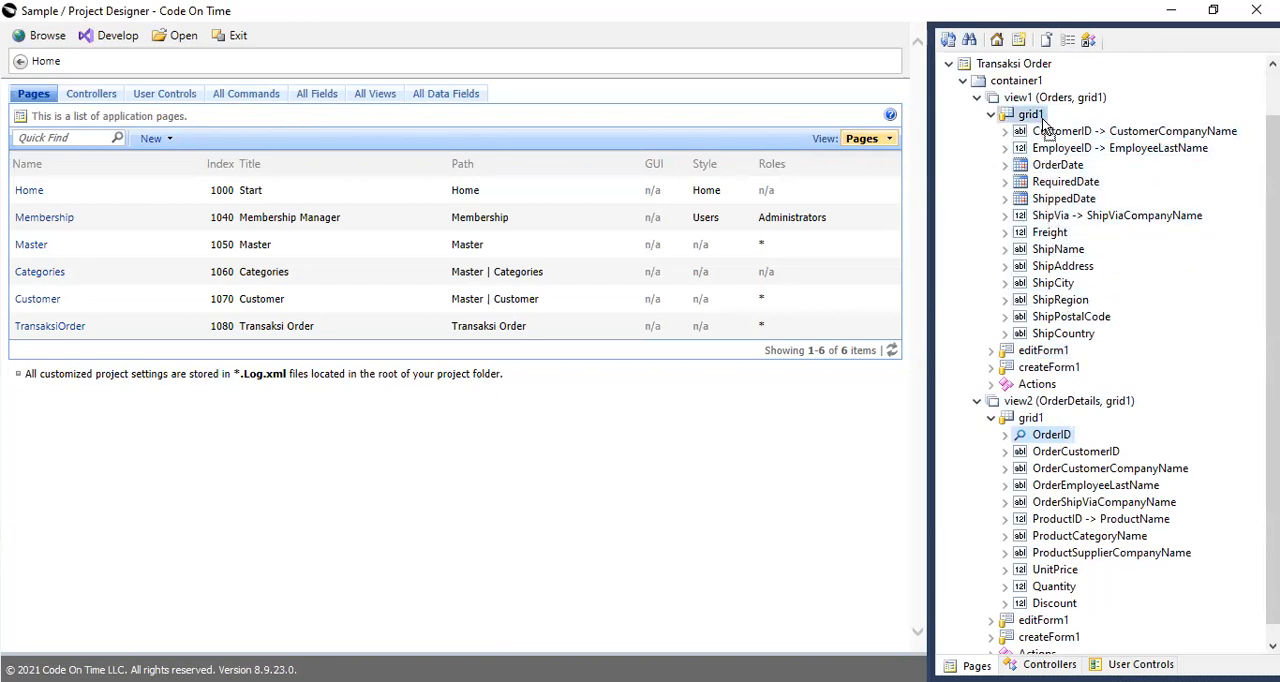
{"action": "left_click_drag", "start_coordinate": [1041, 107], "coordinate": [1041, 106]}
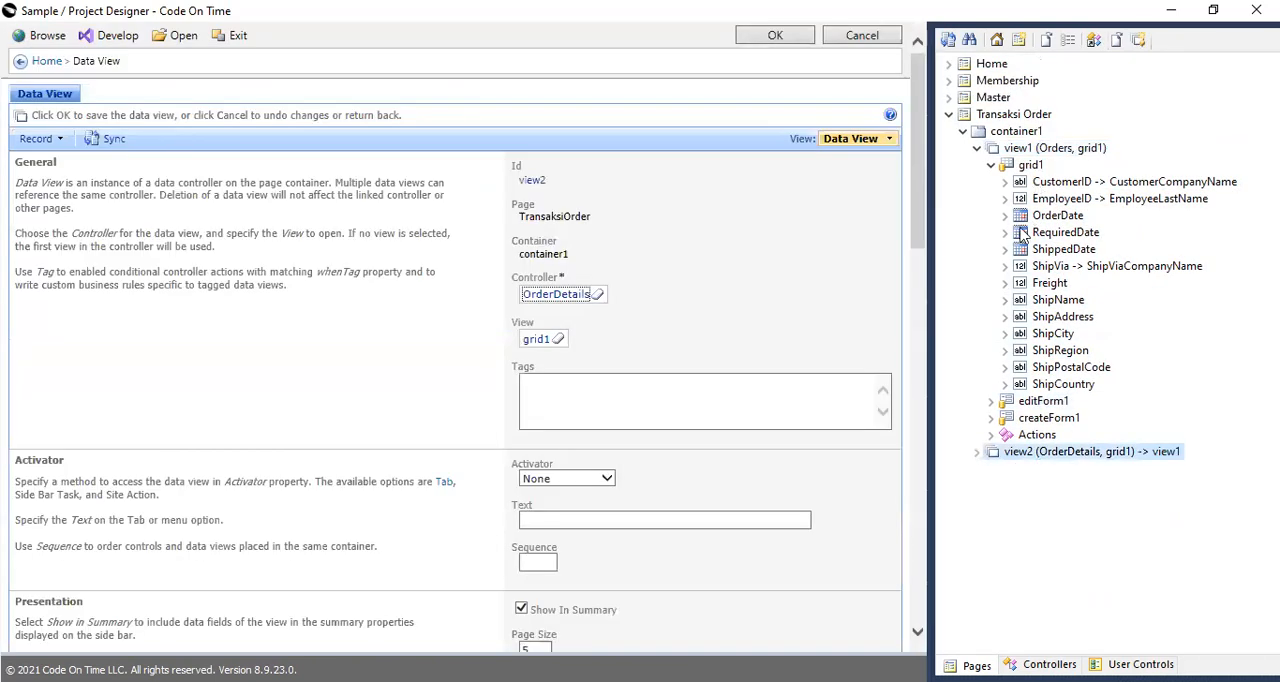
Collapse the Orders view and check the filter settings of the OrderDetails data view.
{"action": "left_click", "coordinate": [977, 148]}
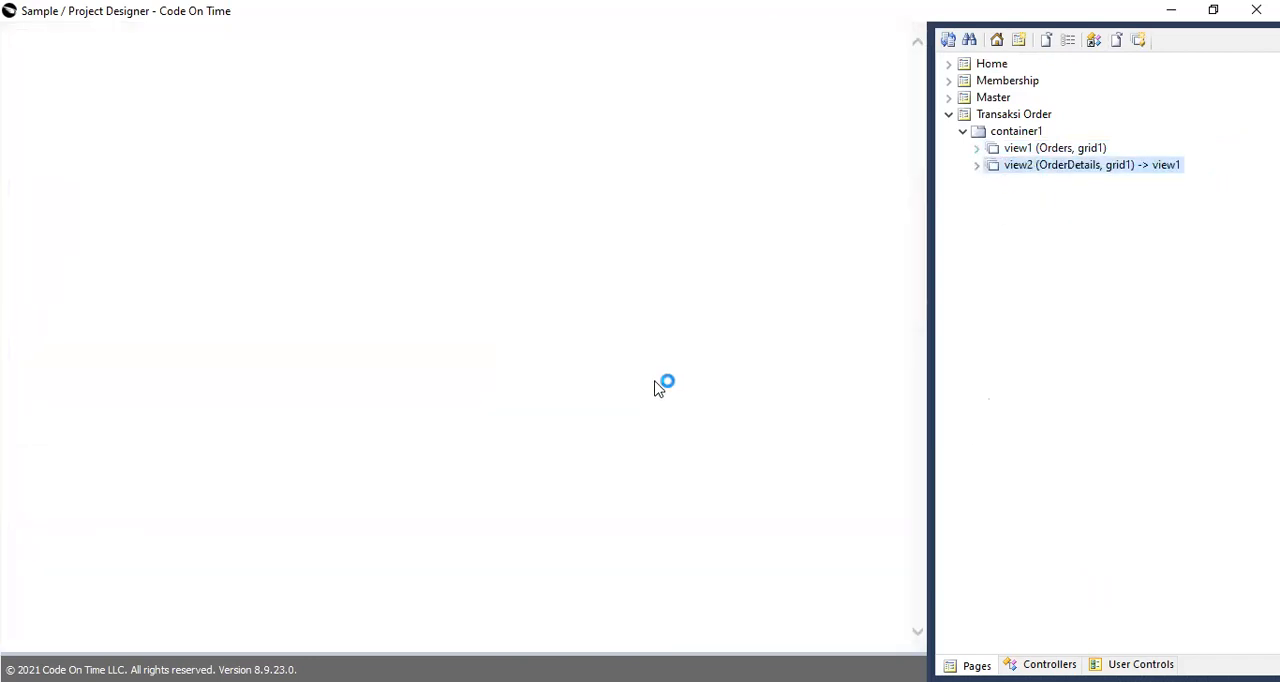
{"action": "scroll", "coordinate": [650, 400], "scroll_direction": "down", "scroll_amount": 15}
{"action": "scroll", "coordinate": [643, 411], "scroll_direction": "down", "scroll_amount": 3}
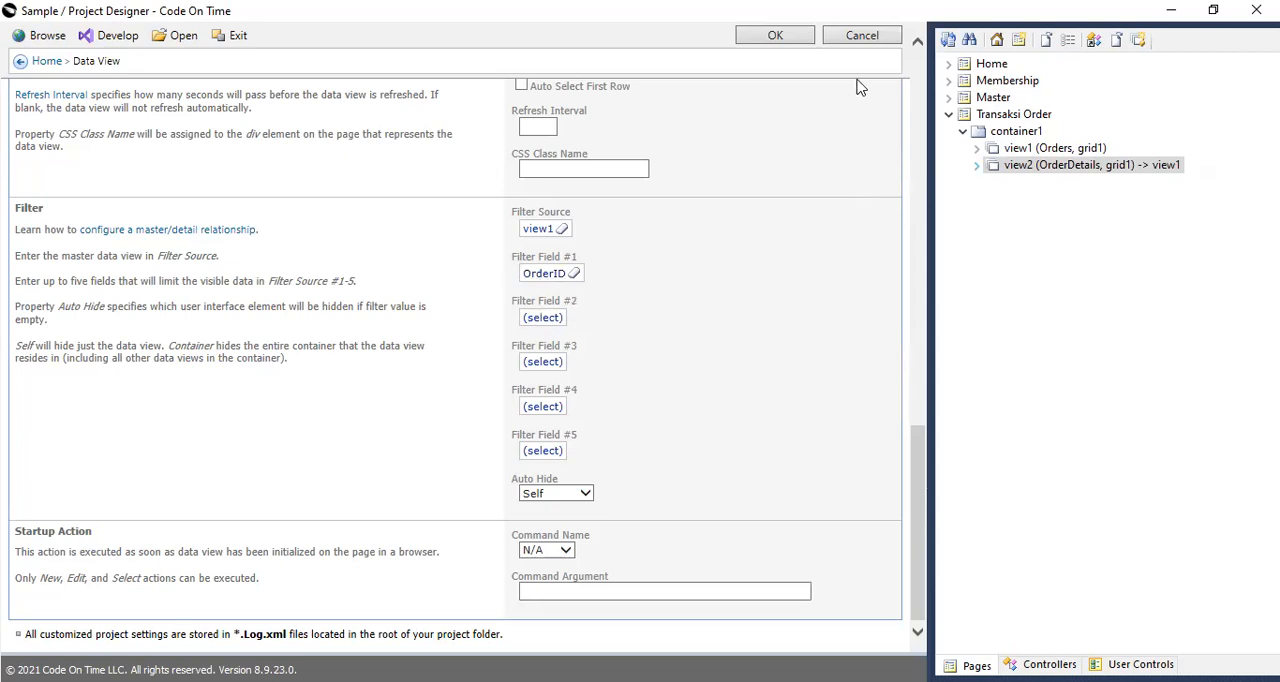
Save the OrderDetails data view settings and preview the application in the browser on its Transaksi Order page.
{"action": "left_click", "coordinate": [776, 36]}
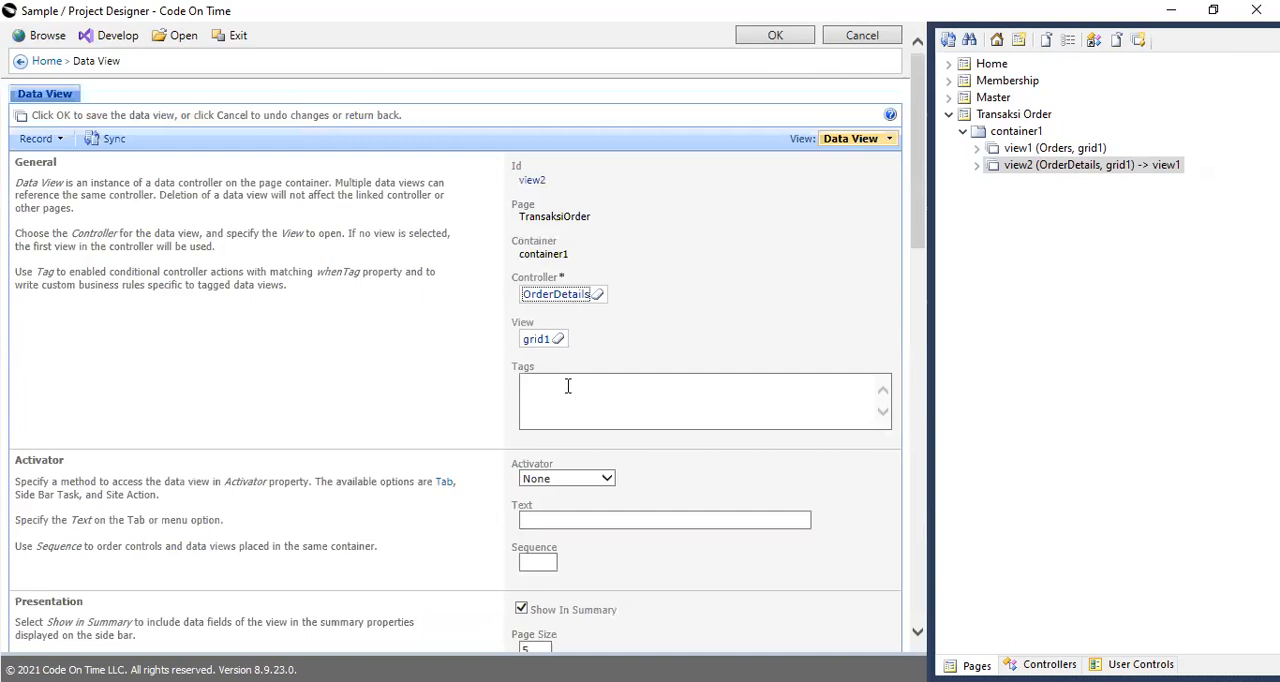
{"action": "left_click", "coordinate": [48, 37]}
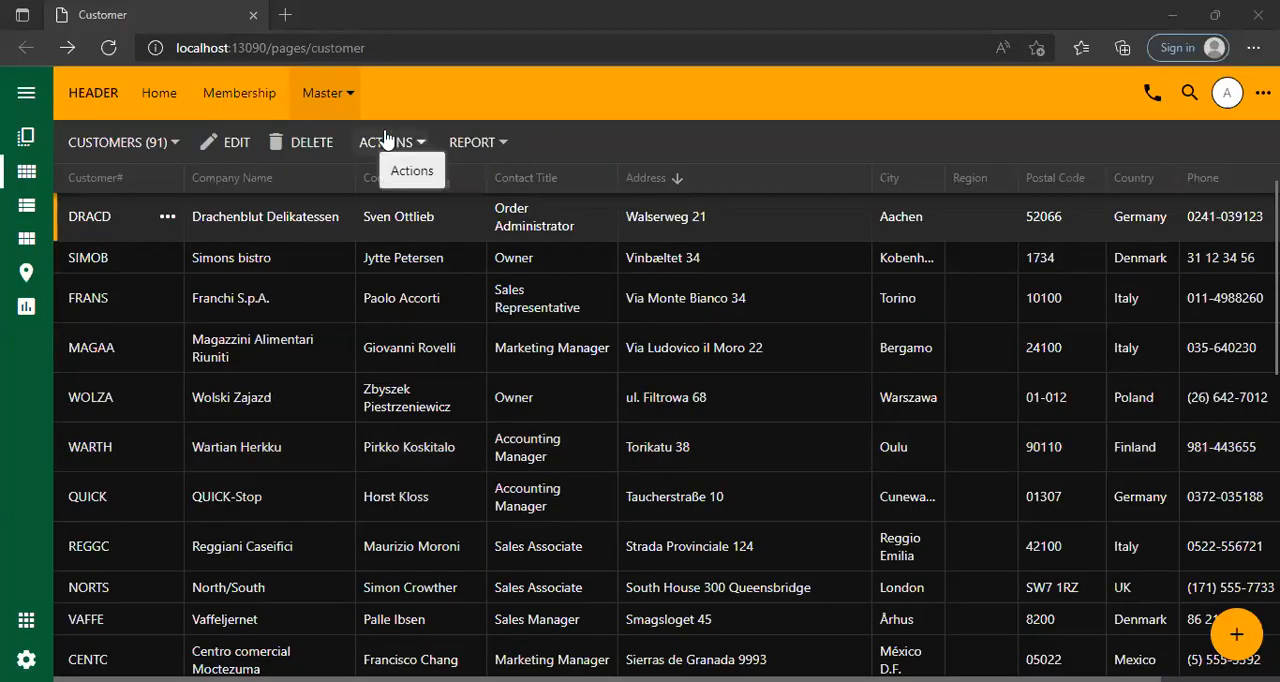
{"action": "left_click", "coordinate": [337, 93]}
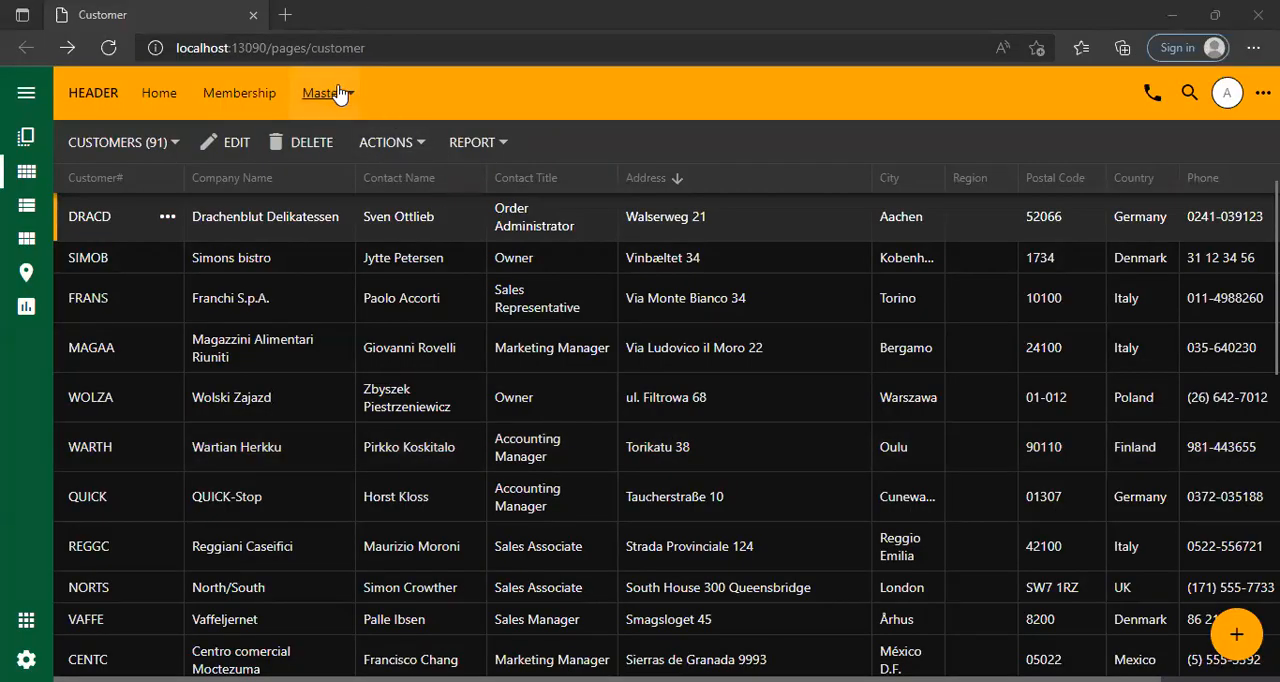
{"action": "left_click", "coordinate": [414, 93]}
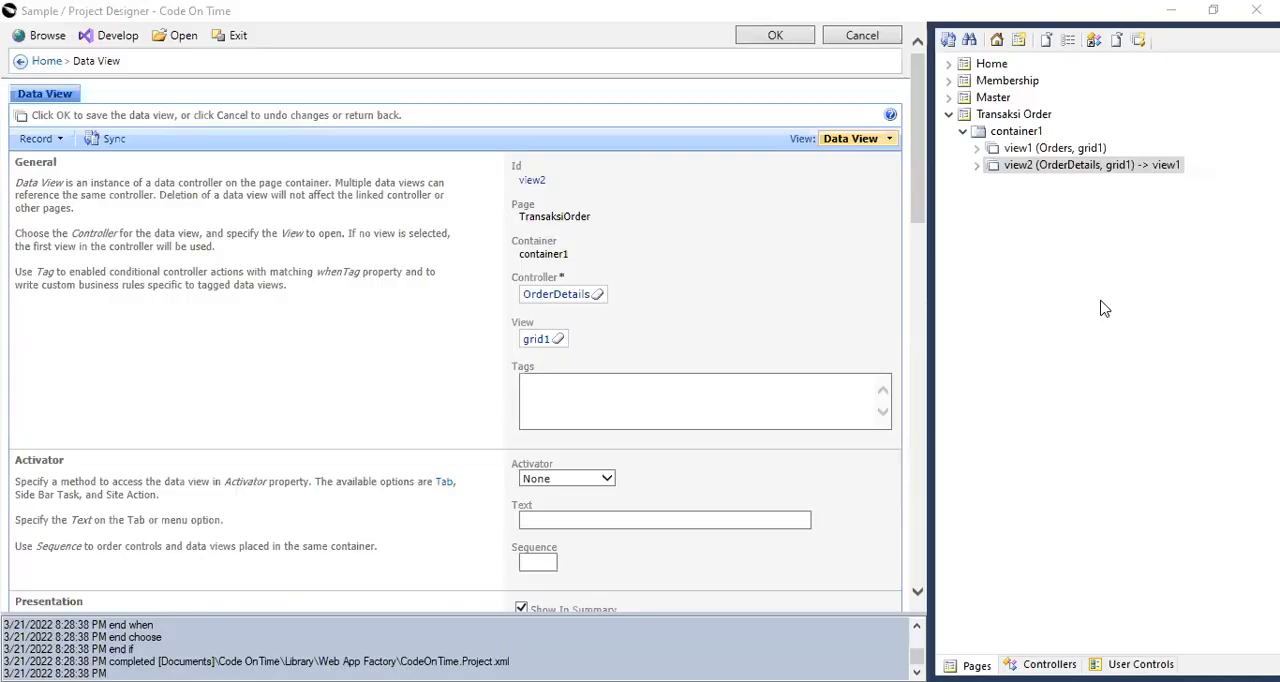
Examine the Orders controller's nodes and the grid1 fields of the Orders view on the Transaksi Order page.
{"action": "left_click", "coordinate": [977, 148]}
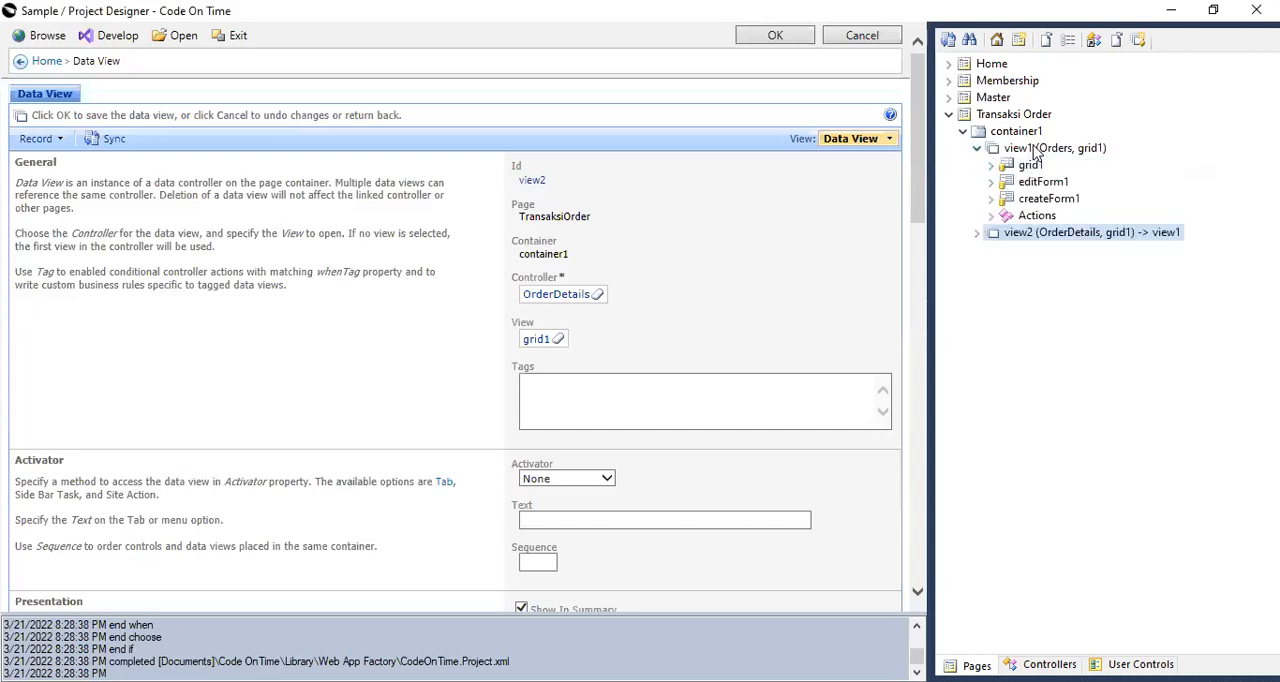
{"action": "left_click", "coordinate": [1049, 664]}
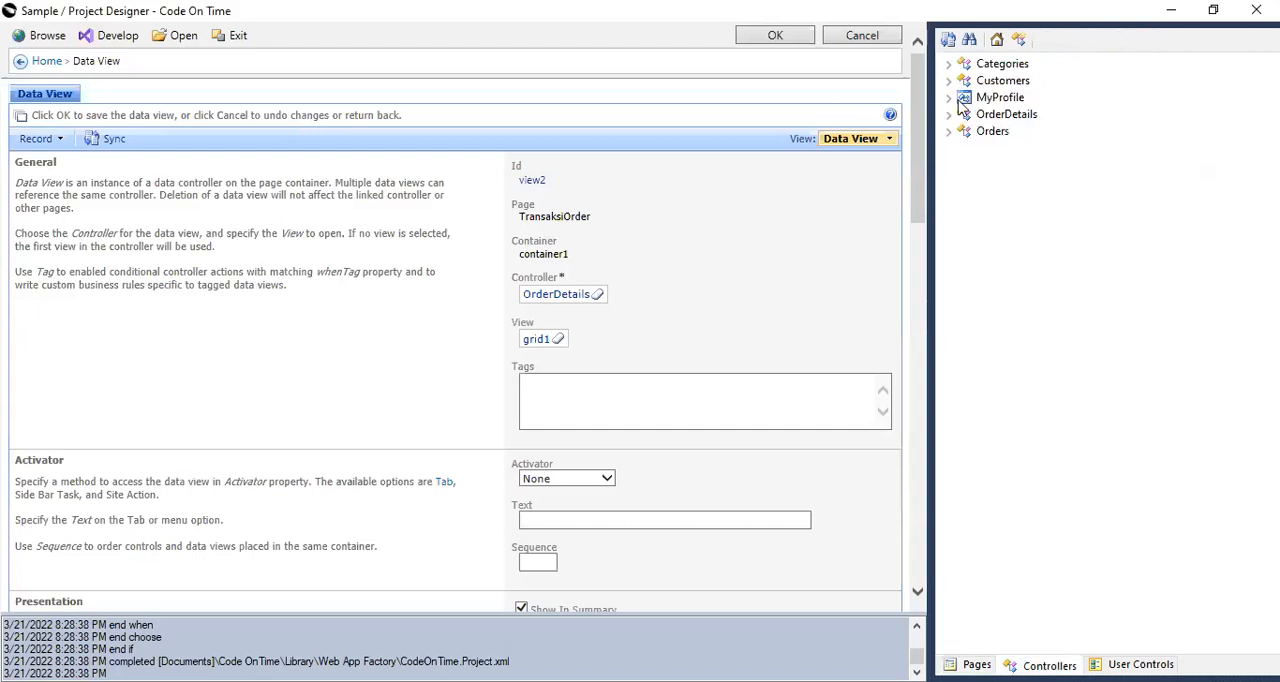
{"action": "left_click", "coordinate": [949, 132]}
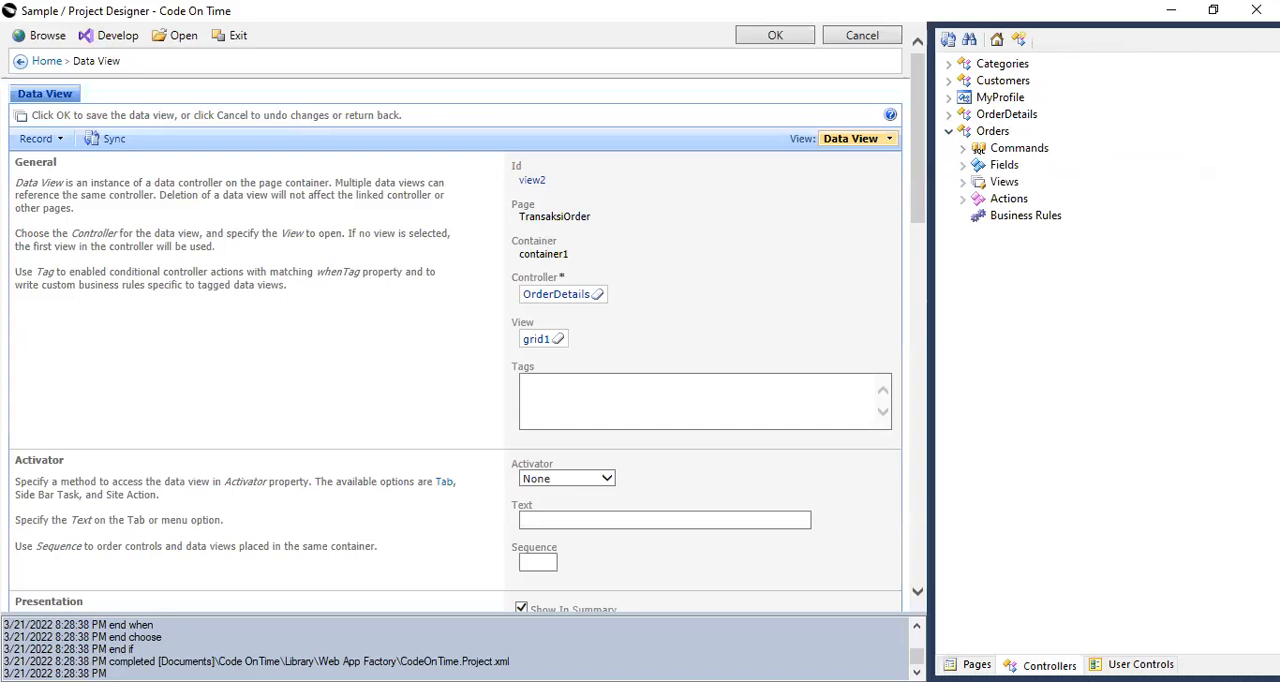
{"action": "left_click", "coordinate": [970, 664]}
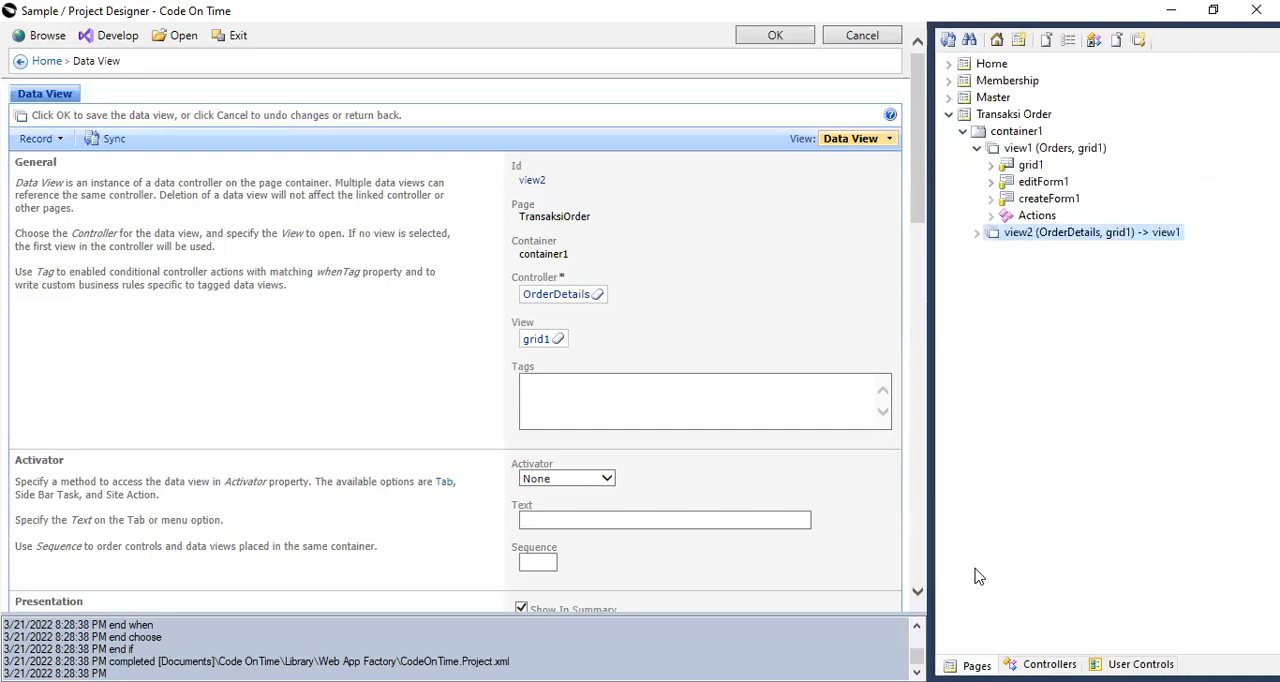
{"action": "left_click", "coordinate": [991, 165]}
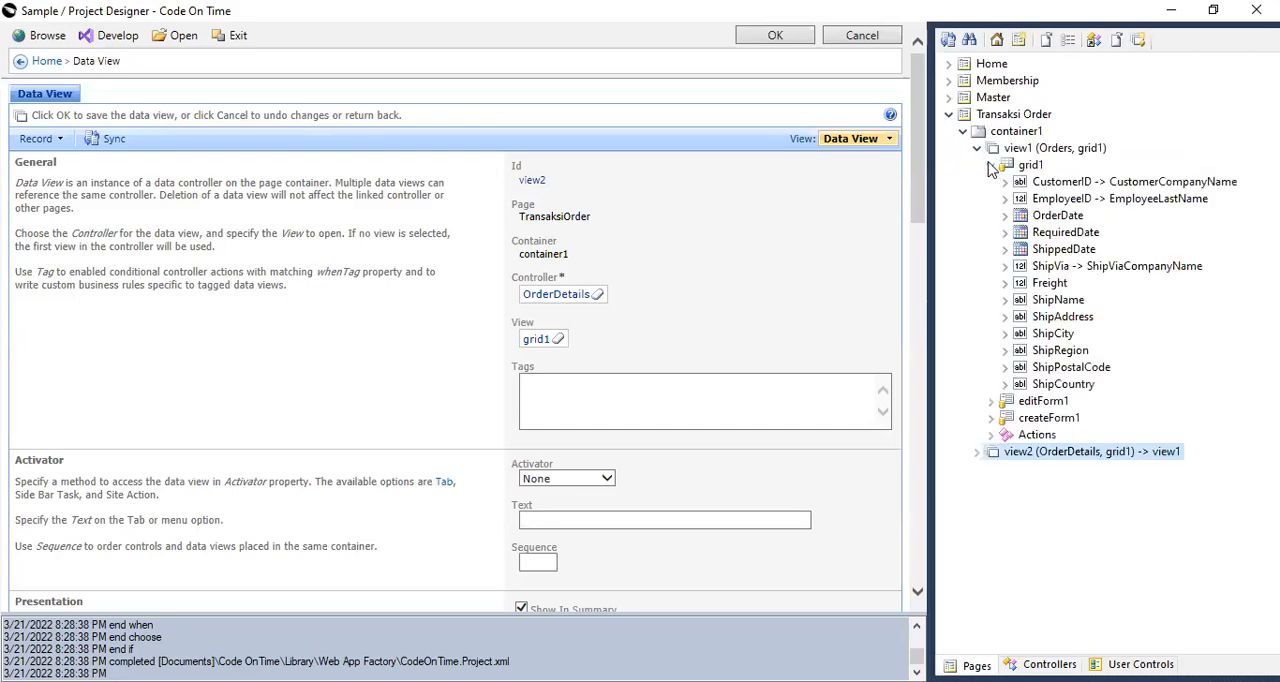
{"action": "left_click", "coordinate": [977, 148]}
{"action": "left_click", "coordinate": [979, 149]}
{"action": "left_click", "coordinate": [977, 148]}
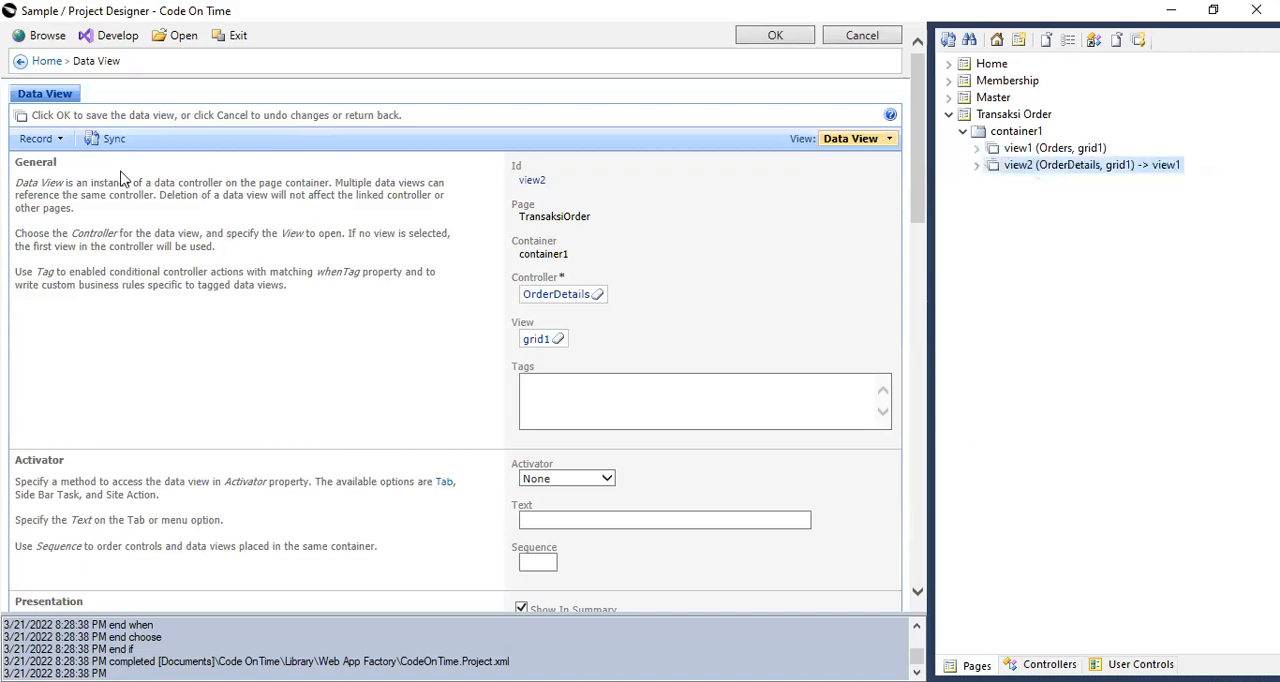
Browse the application again and review the first order on the Transaksi Order page with its order details in a maximized form.
{"action": "left_click", "coordinate": [45, 44]}
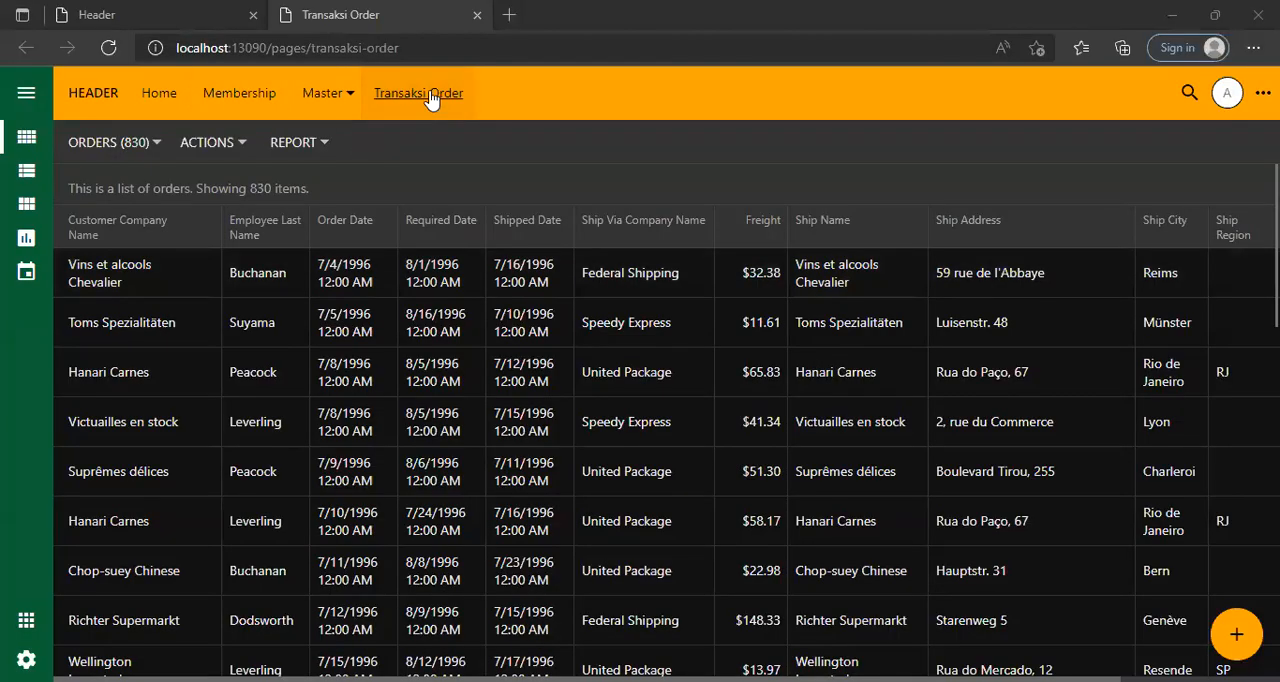
{"action": "left_click", "coordinate": [356, 285]}
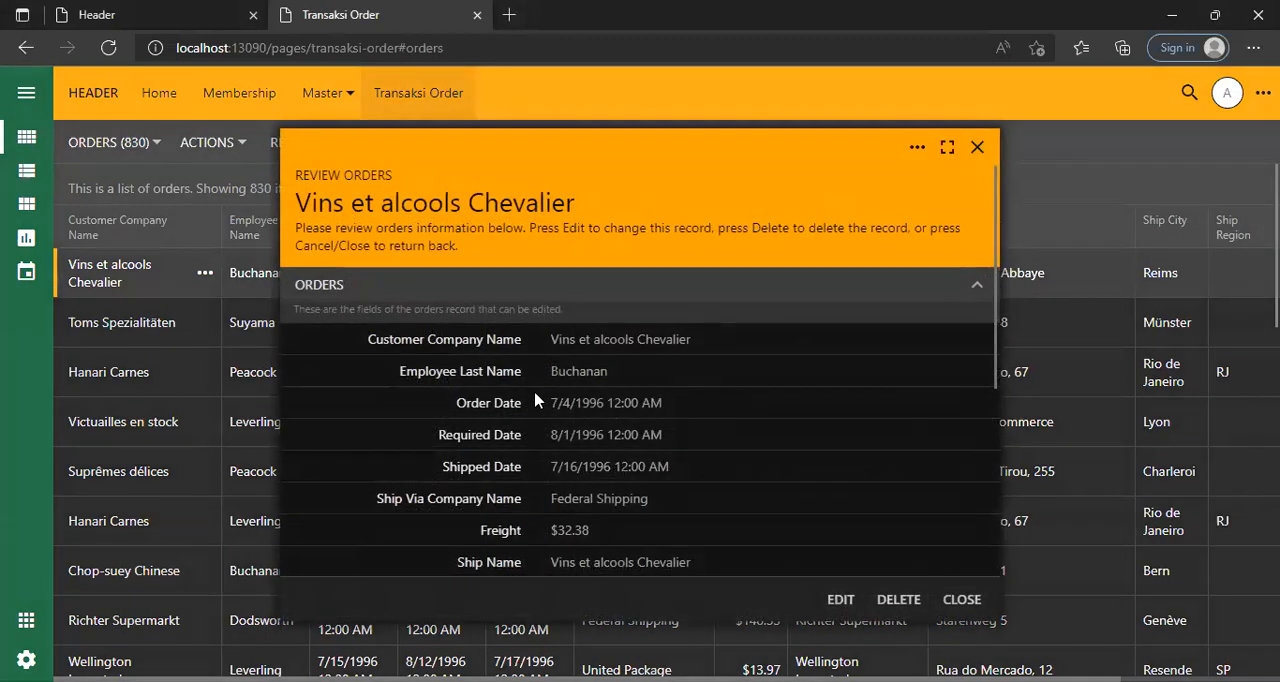
{"action": "scroll", "coordinate": [535, 400], "scroll_direction": "down", "scroll_amount": 5}
{"action": "left_click", "coordinate": [947, 147]}
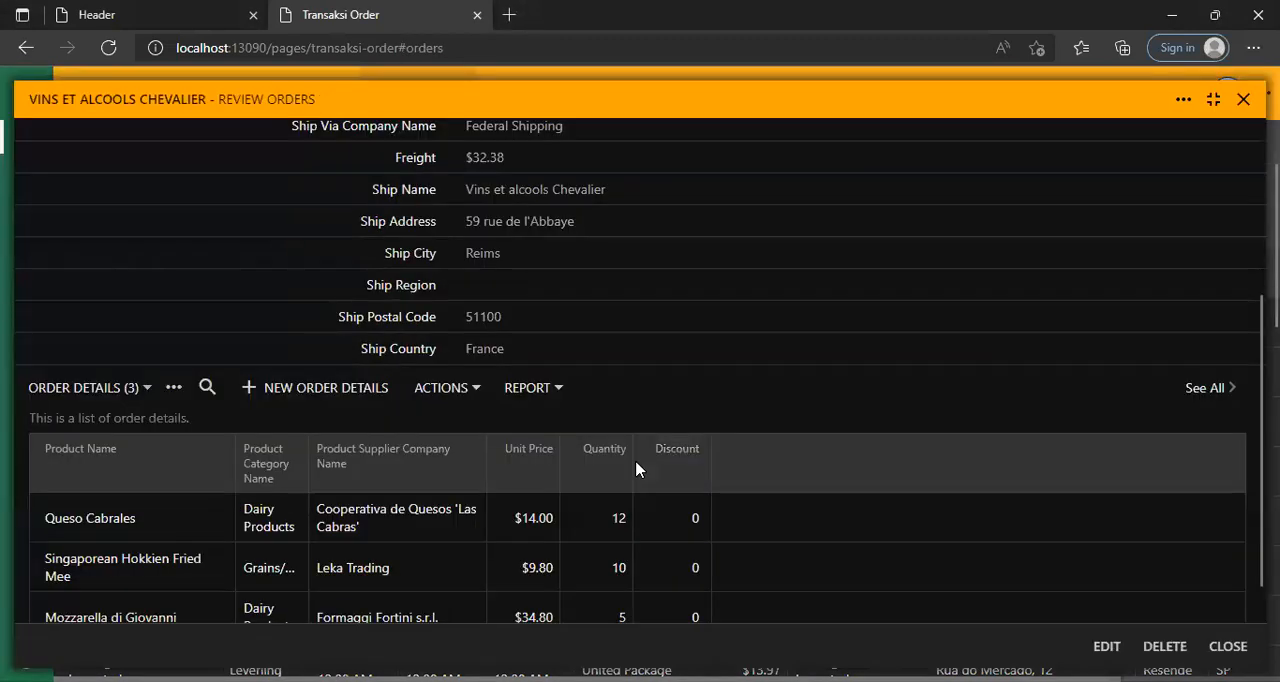
{"action": "scroll", "coordinate": [512, 307], "scroll_direction": "up", "scroll_amount": 5}
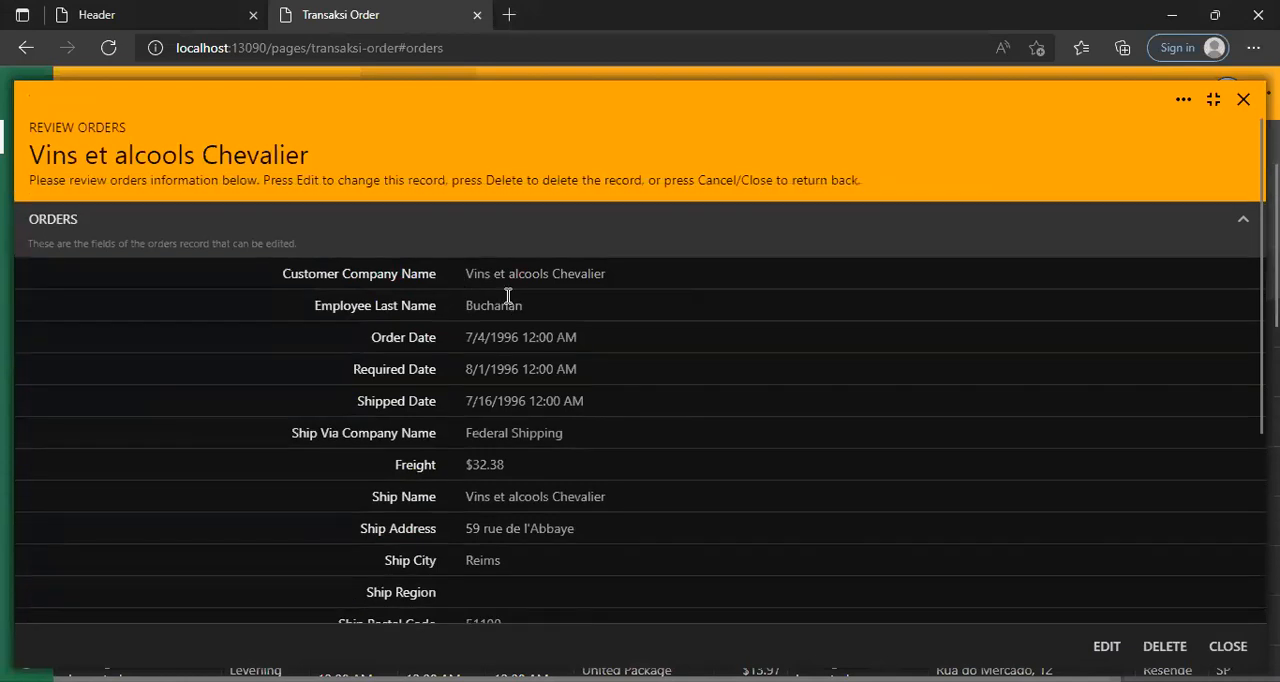
{"action": "scroll", "coordinate": [508, 296], "scroll_direction": "down", "scroll_amount": 5}
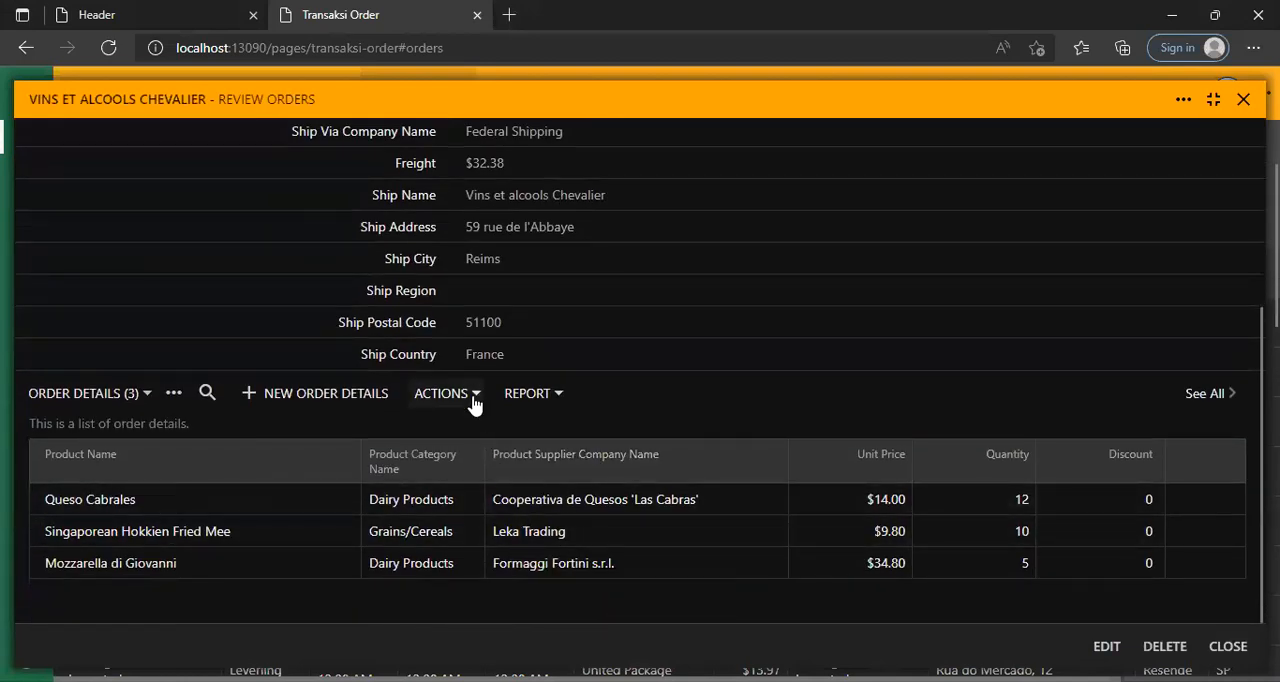
{"action": "scroll", "coordinate": [476, 385], "scroll_direction": "up", "scroll_amount": 5}
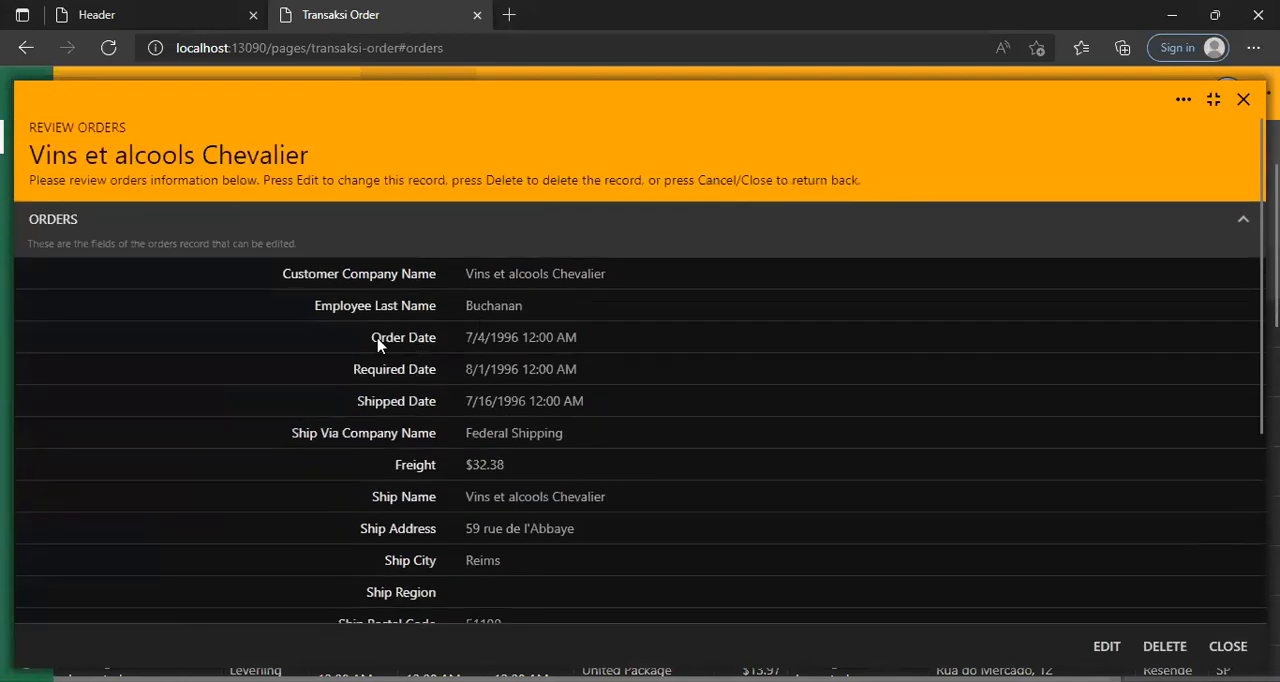
{"action": "scroll", "coordinate": [438, 330], "scroll_direction": "down", "scroll_amount": 5}
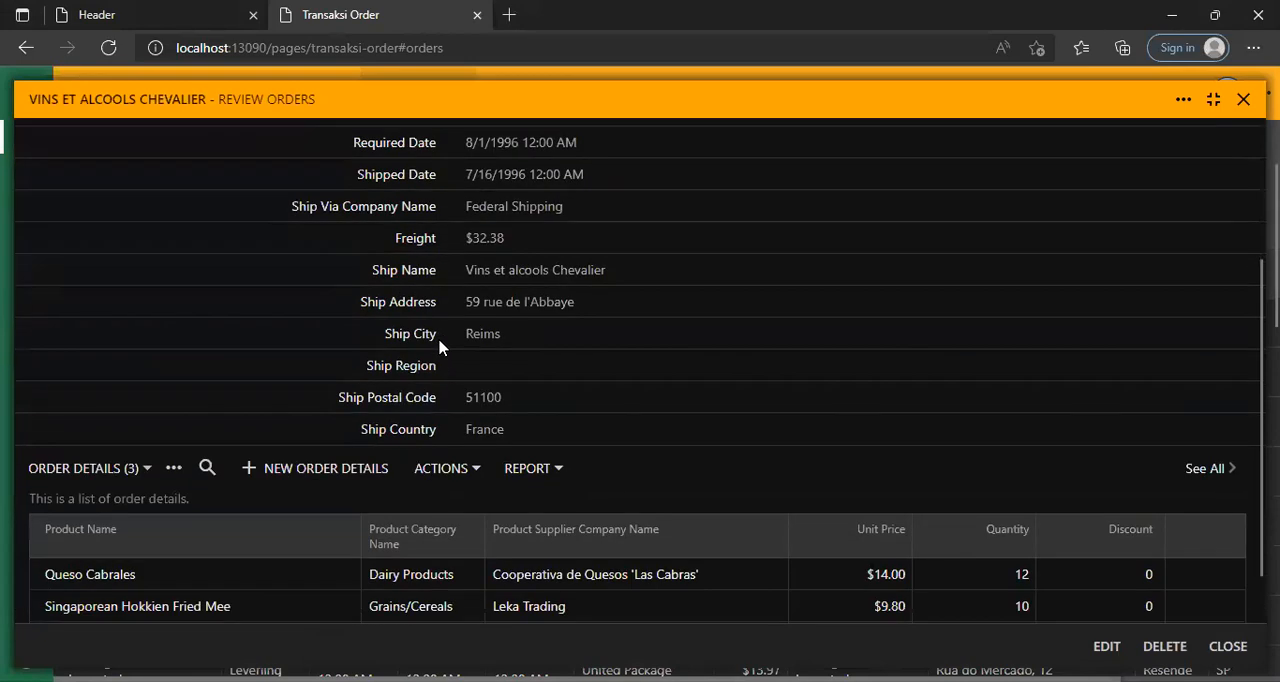
{"action": "scroll", "coordinate": [445, 345], "scroll_direction": "up", "scroll_amount": 2}
{"action": "scroll", "coordinate": [506, 358], "scroll_direction": "down", "scroll_amount": 2}
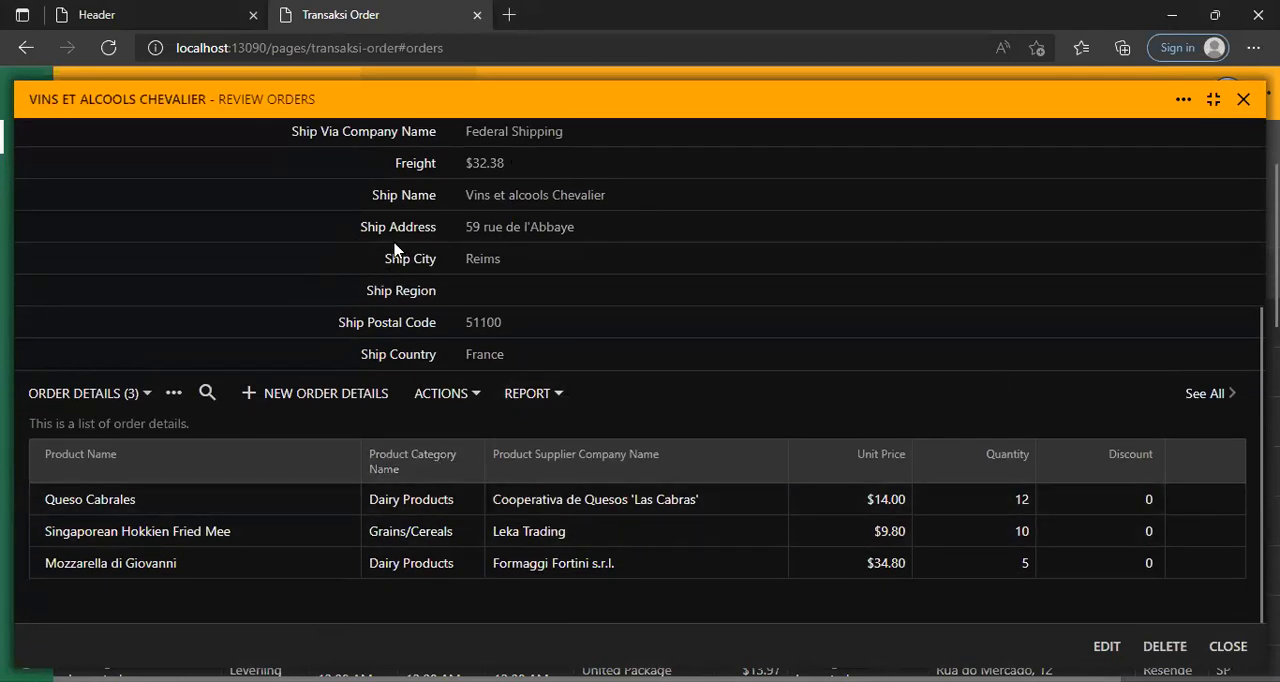
{"action": "left_click", "coordinate": [1243, 99]}
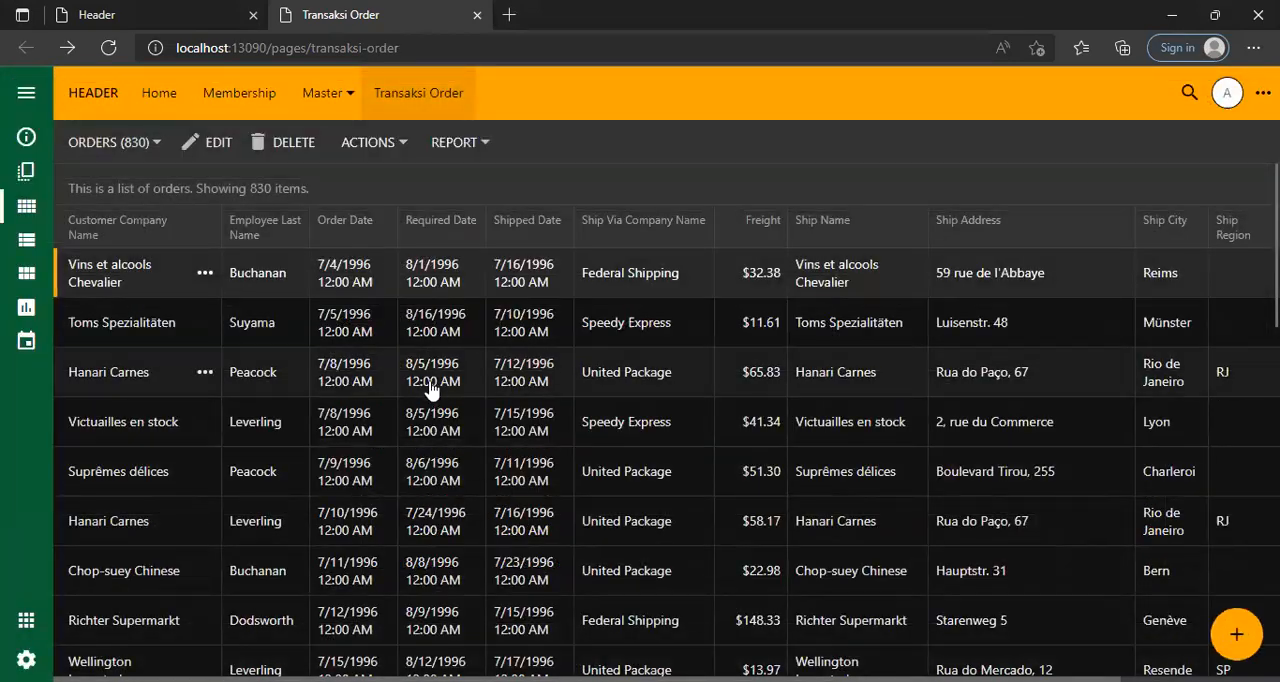
Look through the list of orders on the Transaksi Order page.
{"action": "scroll", "coordinate": [431, 391], "scroll_direction": "down", "scroll_amount": 10}
{"action": "scroll", "coordinate": [437, 405], "scroll_direction": "down", "scroll_amount": 5}
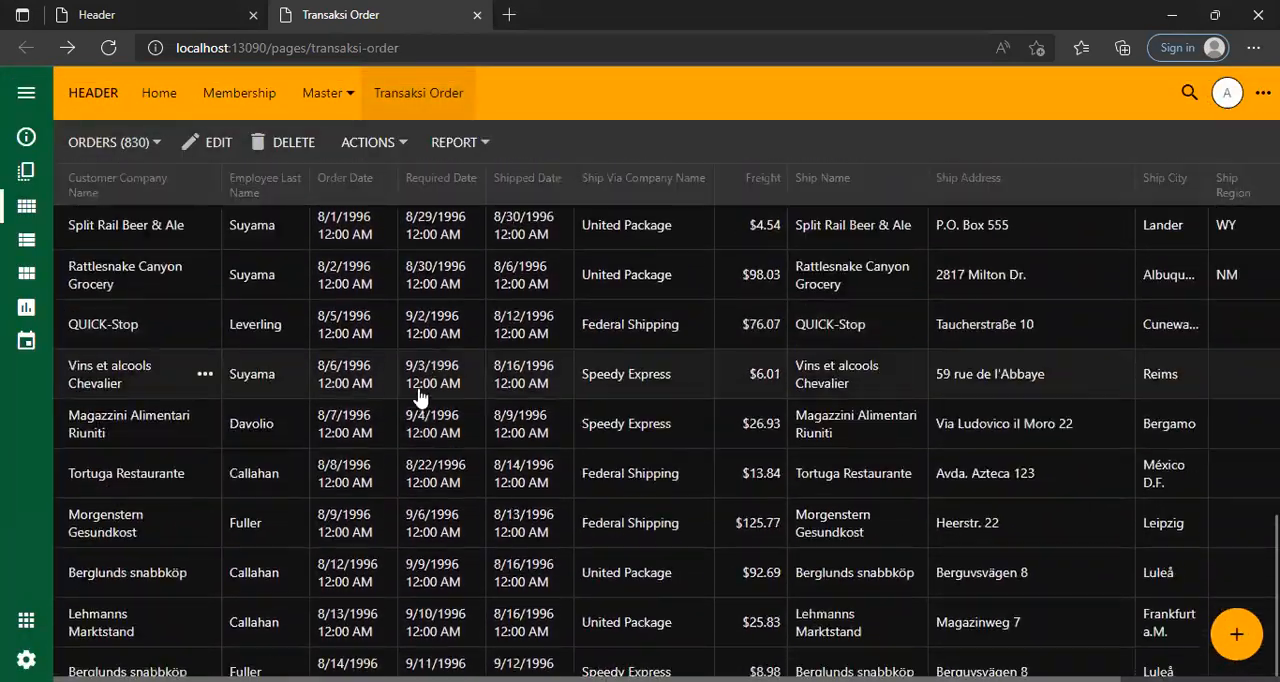
{"action": "scroll", "coordinate": [445, 400], "scroll_direction": "down", "scroll_amount": 10}
{"action": "scroll", "coordinate": [450, 400], "scroll_direction": "up", "scroll_amount": 8}
{"action": "scroll", "coordinate": [450, 397], "scroll_direction": "up", "scroll_amount": 5}
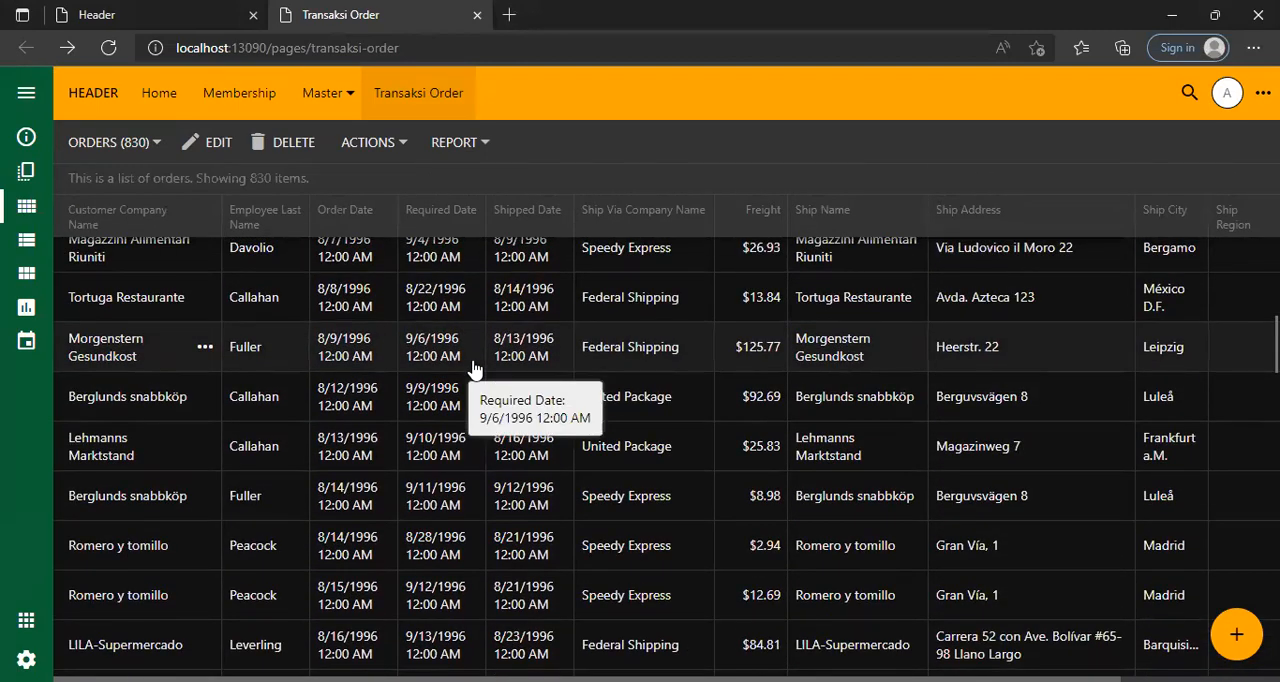
{"action": "scroll", "coordinate": [430, 290], "scroll_direction": "up", "scroll_amount": 12}
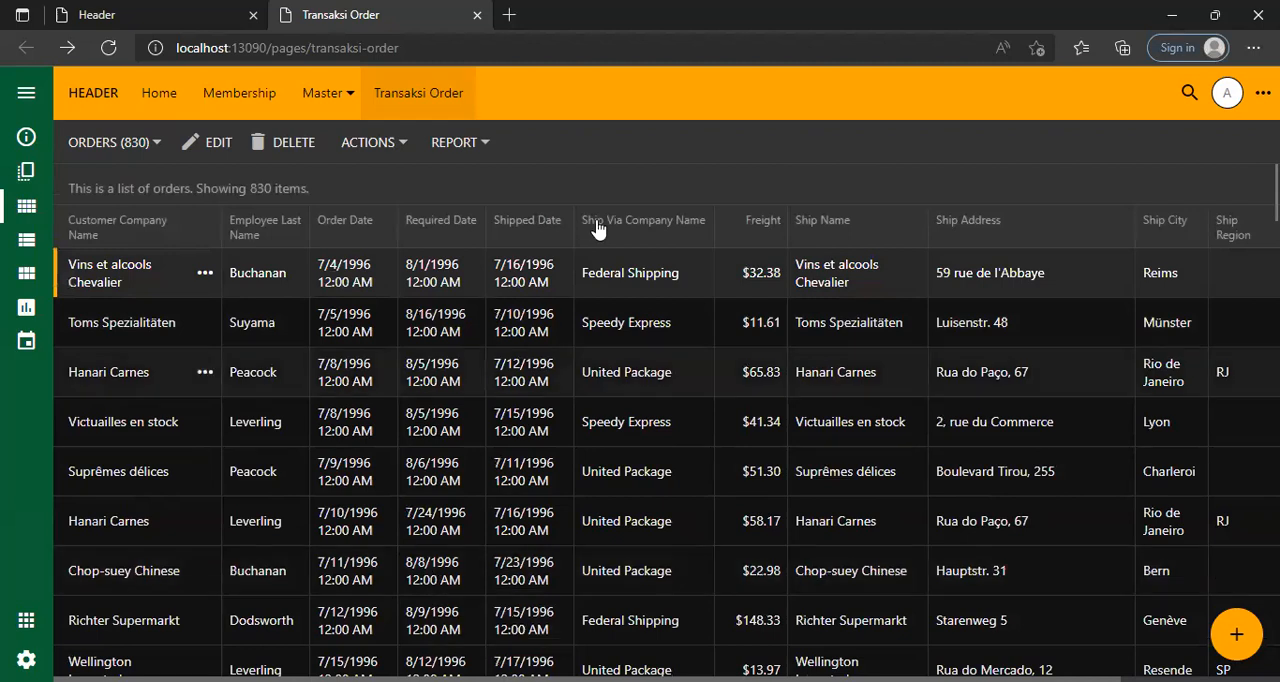
Reopen the first order in the list, compare its order fields with its order details, and close it.
{"action": "left_click", "coordinate": [510, 282]}
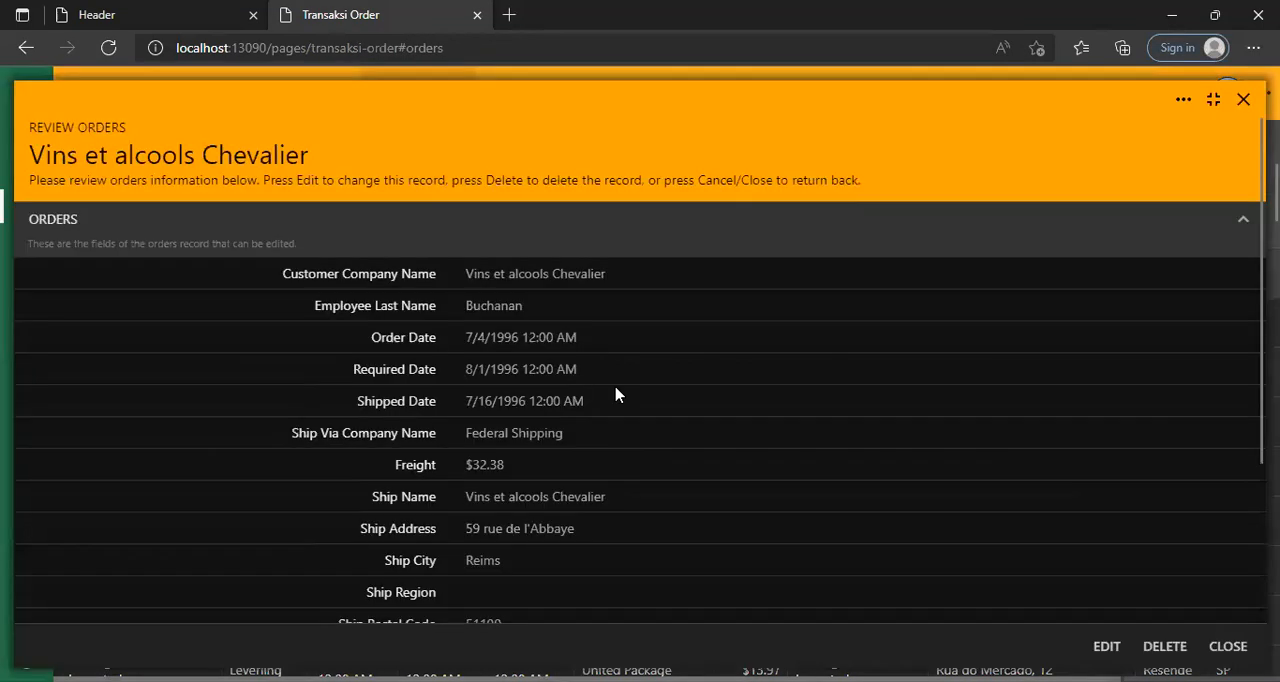
{"action": "scroll", "coordinate": [580, 420], "scroll_direction": "down", "scroll_amount": 2}
{"action": "scroll", "coordinate": [435, 515], "scroll_direction": "down", "scroll_amount": 1}
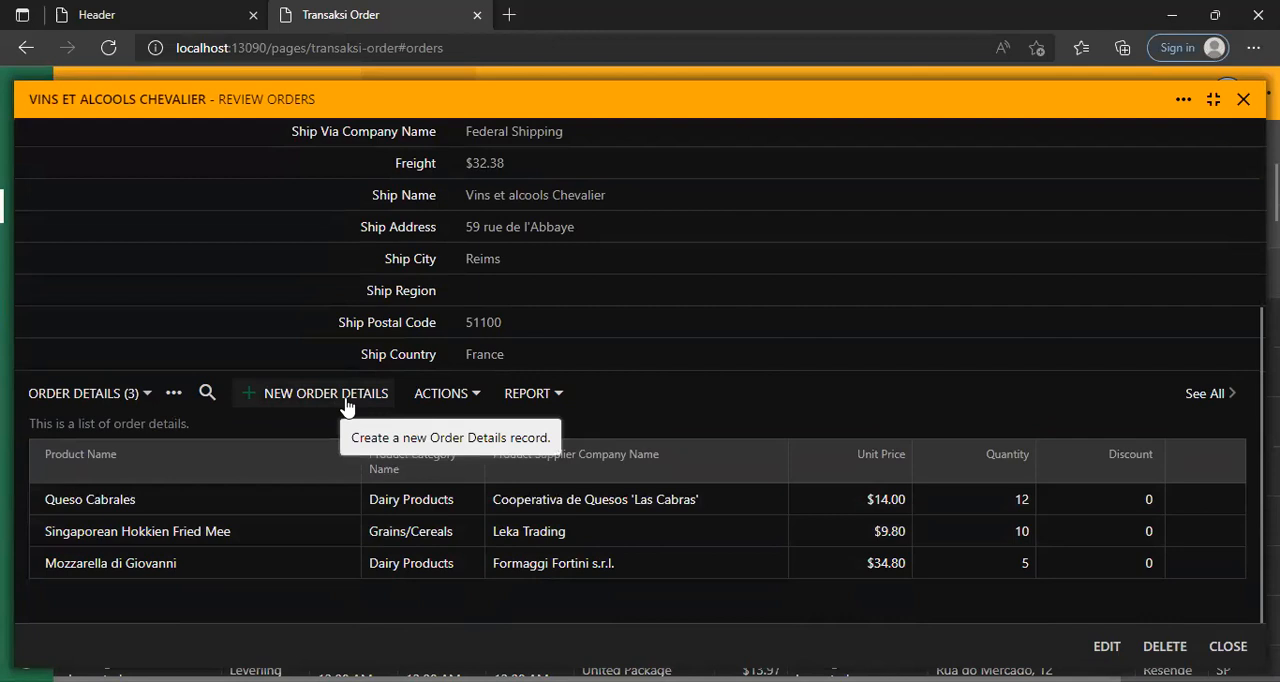
{"action": "scroll", "coordinate": [771, 372], "scroll_direction": "up", "scroll_amount": 3}
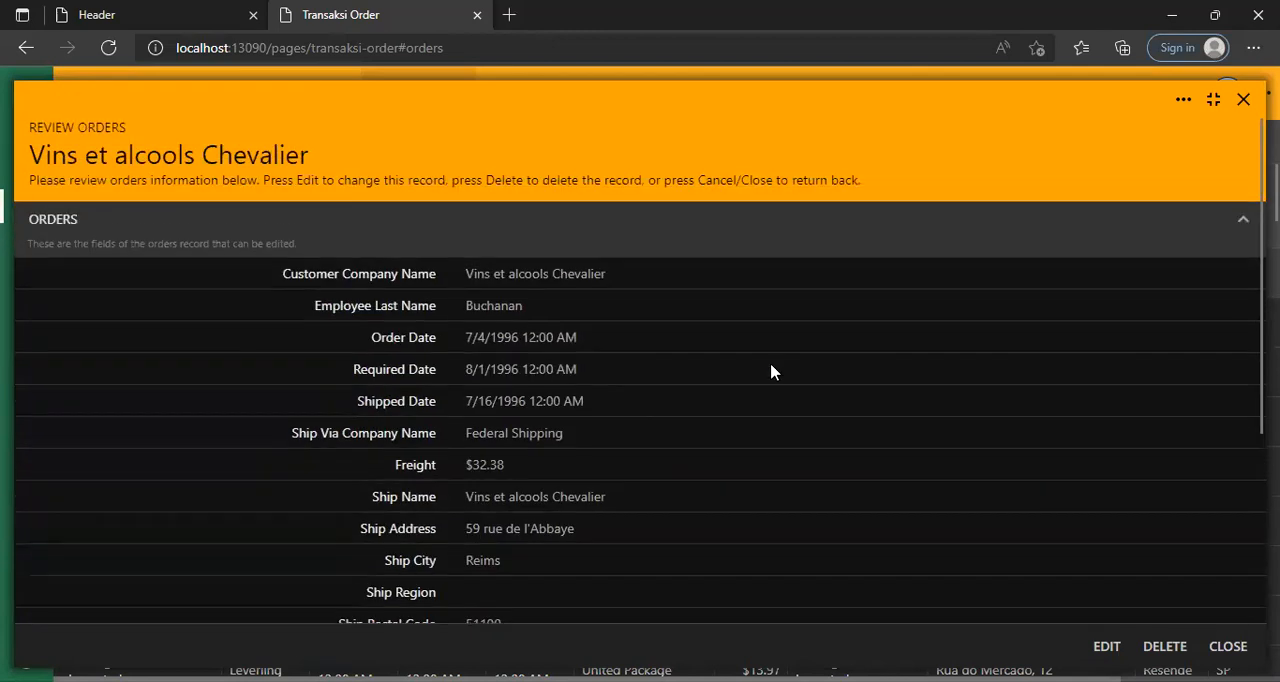
{"action": "scroll", "coordinate": [514, 278], "scroll_direction": "down", "scroll_amount": 2}
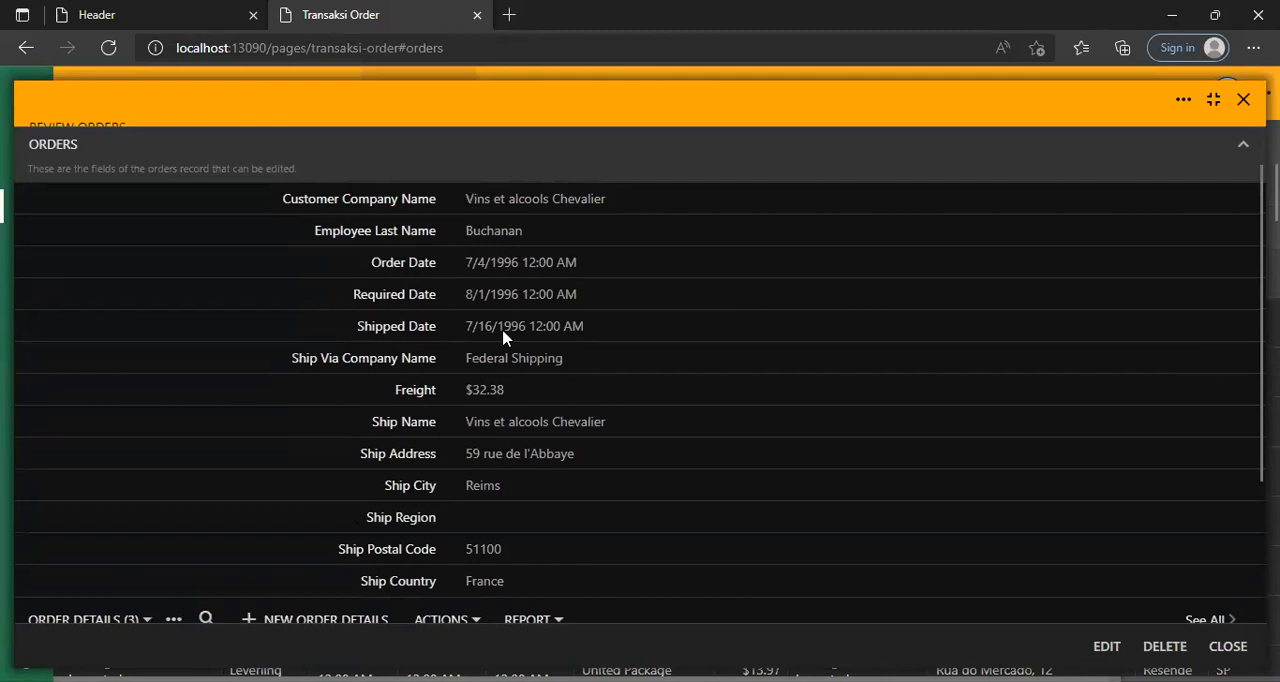
{"action": "scroll", "coordinate": [463, 277], "scroll_direction": "down", "scroll_amount": 2}
{"action": "scroll", "coordinate": [470, 281], "scroll_direction": "up", "scroll_amount": 3}
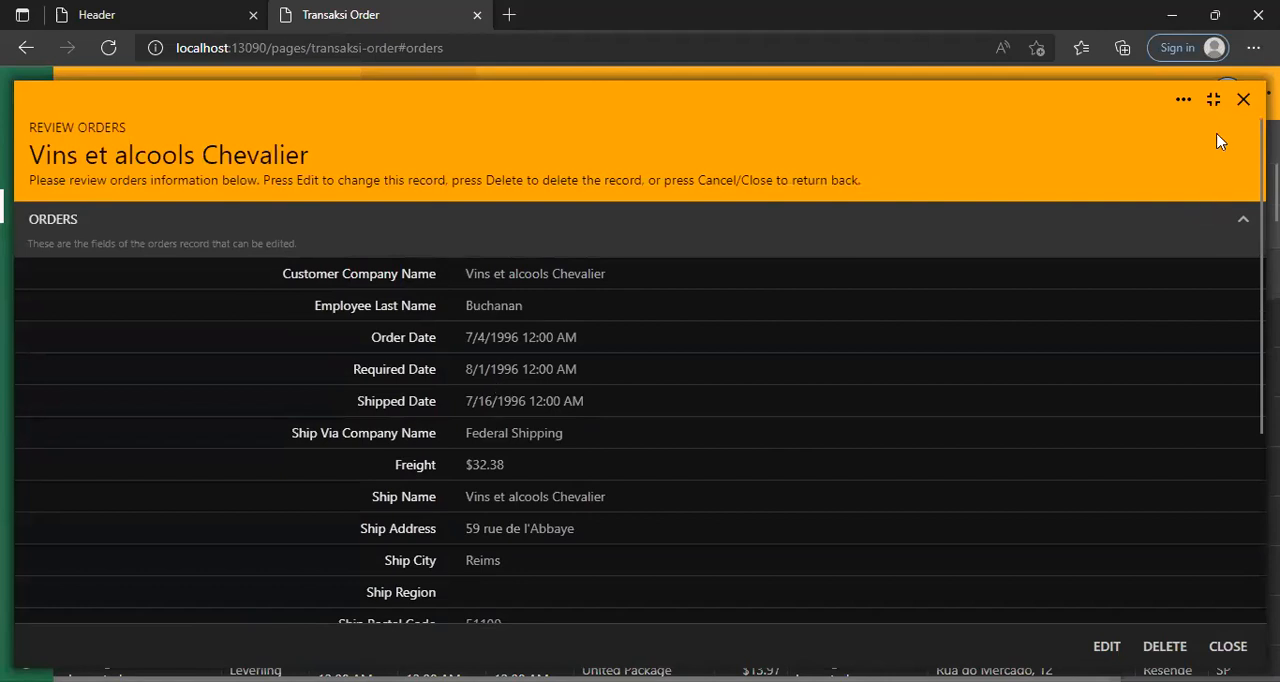
{"action": "left_click", "coordinate": [1243, 101]}
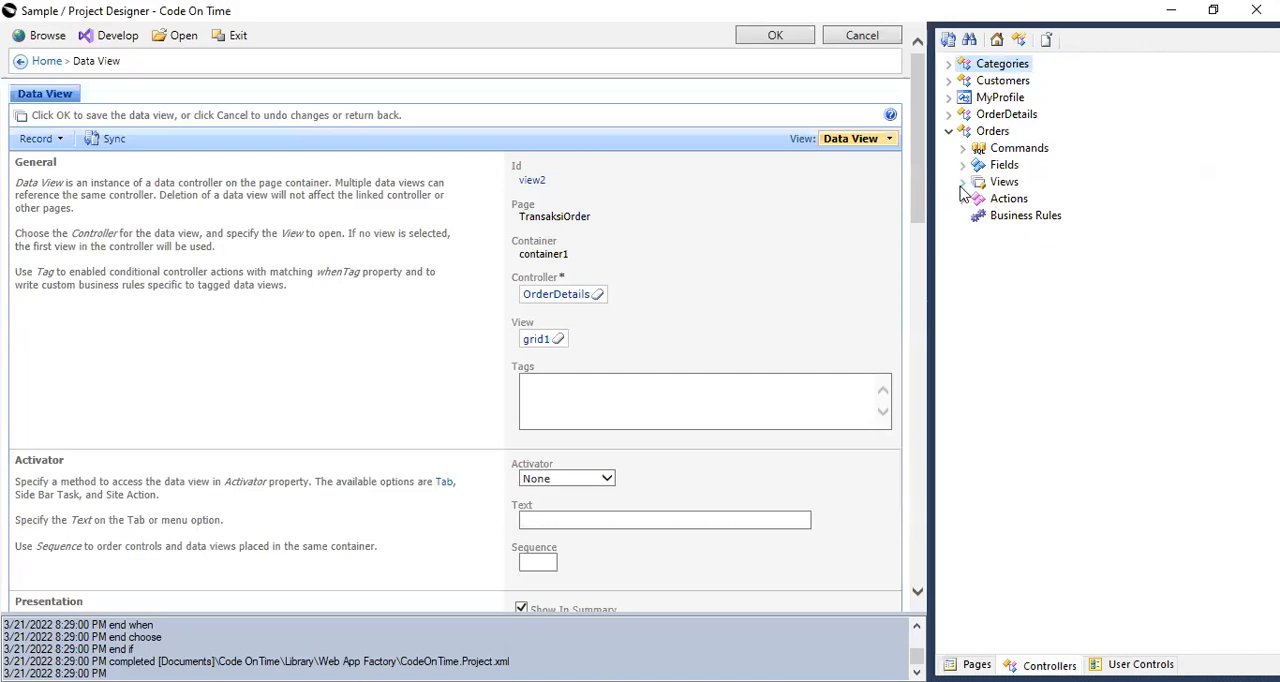
Expand editForm1 of the Orders controller down to the data fields of category c1 - Orders.
{"action": "left_click", "coordinate": [962, 183]}
{"action": "left_click", "coordinate": [977, 216]}
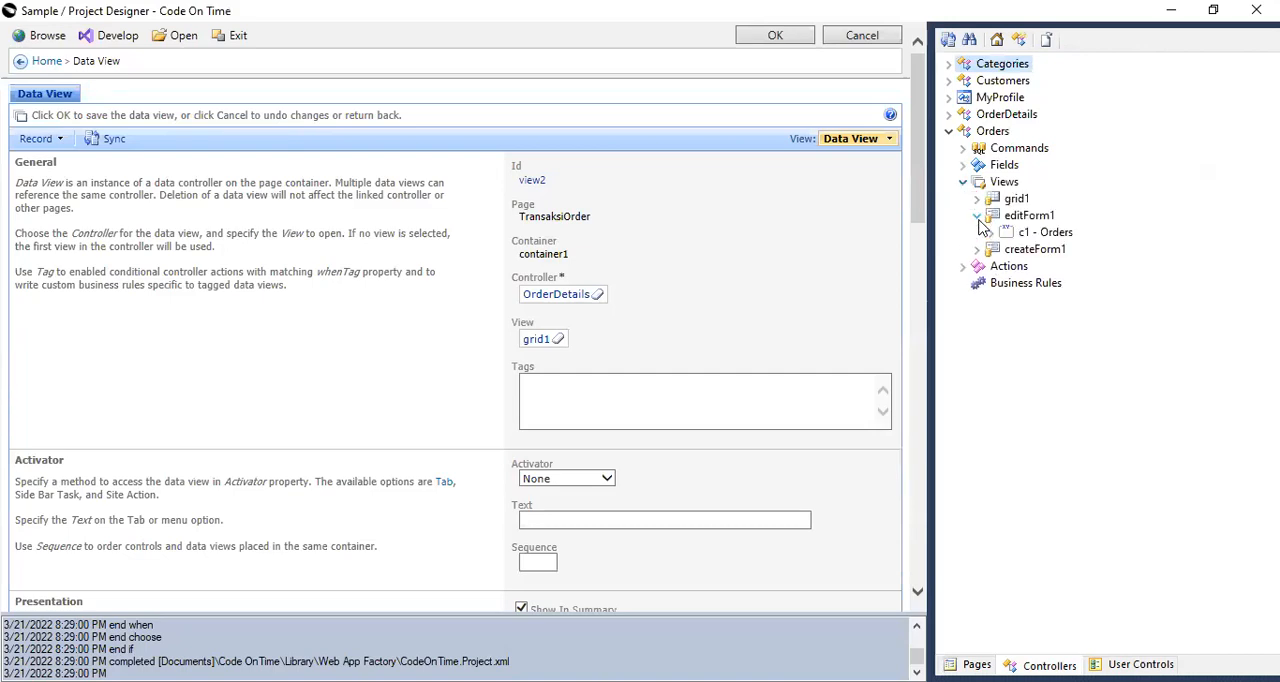
{"action": "left_click", "coordinate": [991, 232]}
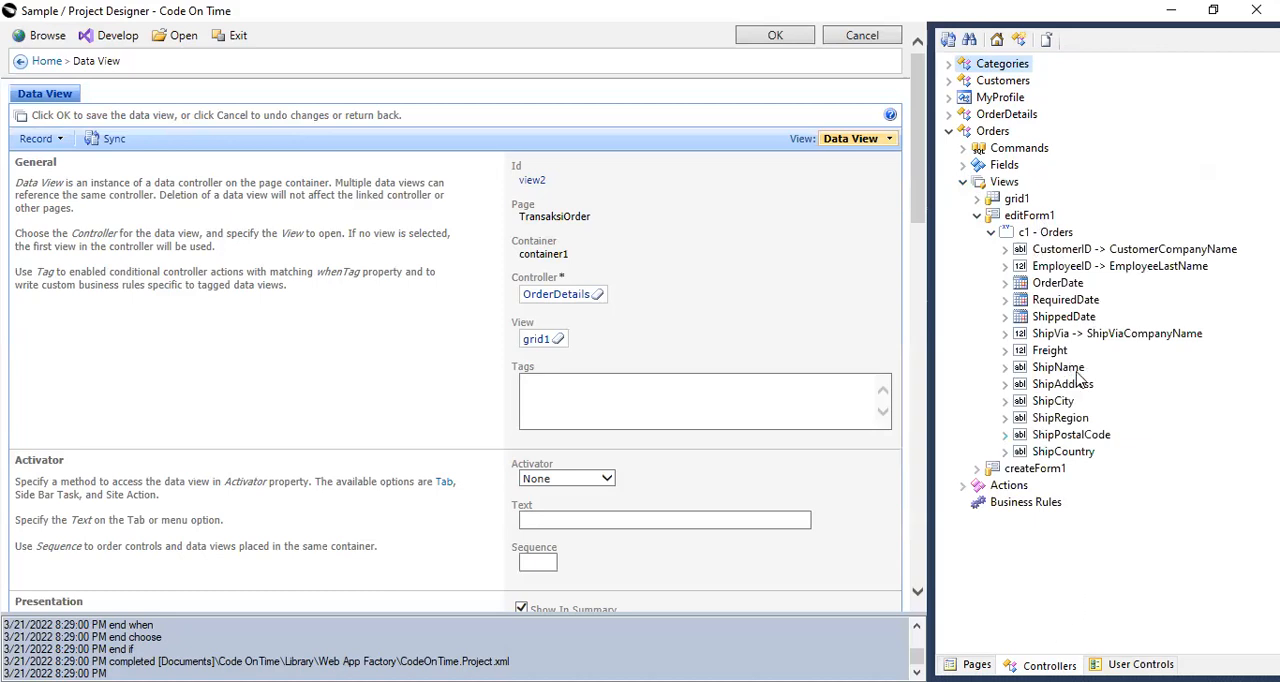
Try to mark the ShipCountry data field of the Orders editForm1 as hidden.
{"action": "left_click", "coordinate": [1063, 451]}
{"action": "scroll", "coordinate": [590, 450], "scroll_direction": "down", "scroll_amount": 10}
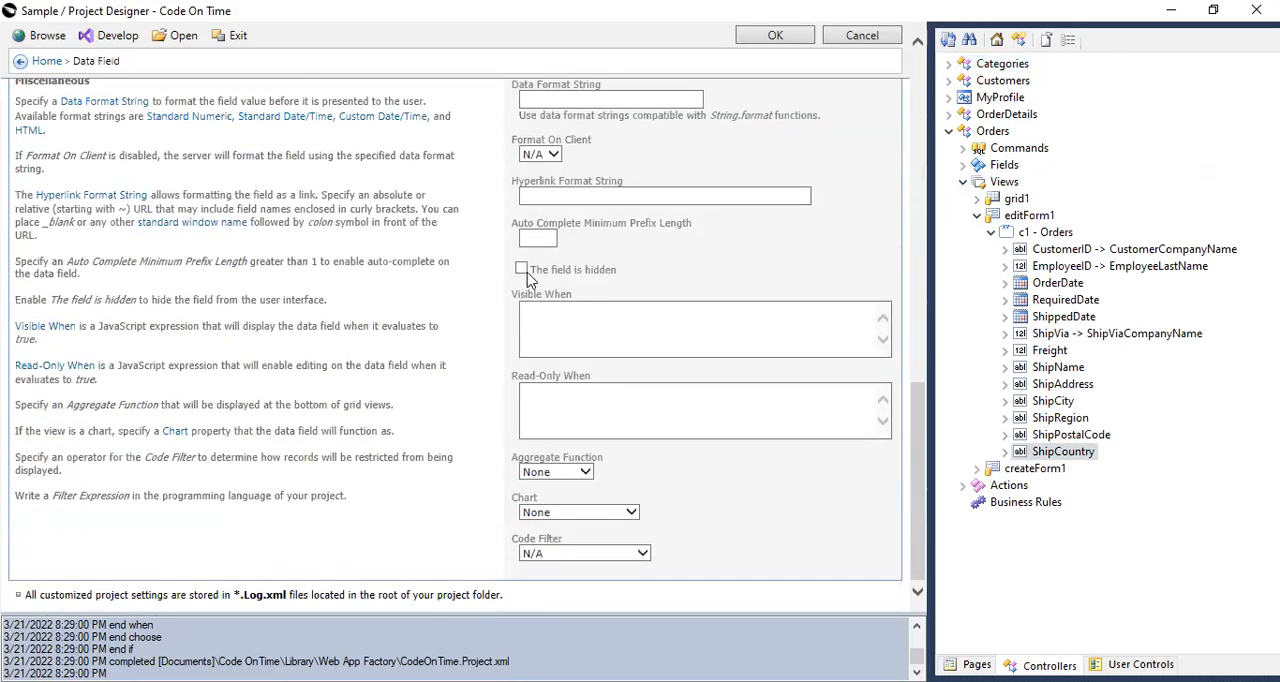
{"action": "left_click", "coordinate": [521, 269]}
Delete the ShipAddress, ShipCity, ShipRegion, ShipPostalCode and ShipCountry data fields from category c1 - Orders of editForm1.
{"action": "left_click", "coordinate": [1066, 436], "text": "ctrl"}
{"action": "left_click", "coordinate": [1054, 419], "text": "ctrl"}
{"action": "left_click", "coordinate": [1053, 402], "text": "ctrl"}
{"action": "left_click", "coordinate": [1090, 432]}
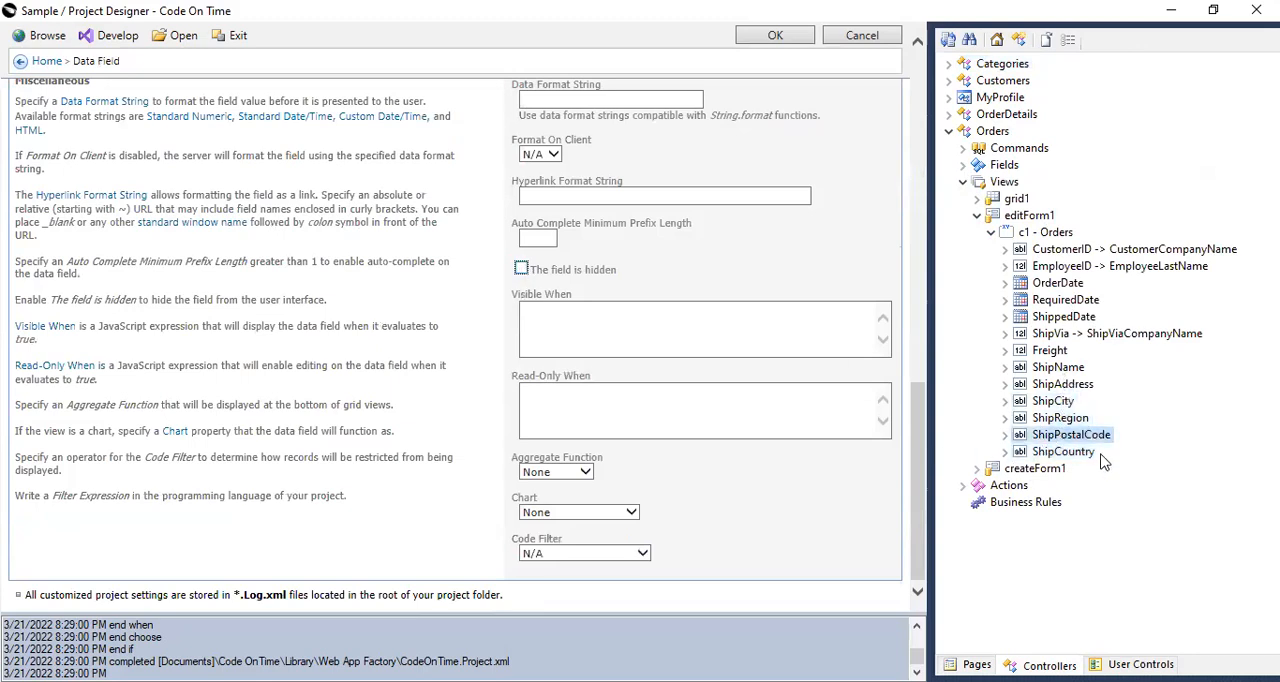
{"action": "left_click", "coordinate": [1077, 455]}
{"action": "left_click", "coordinate": [1061, 414], "text": "ctrl"}
{"action": "left_click", "coordinate": [1063, 388], "text": "ctrl"}
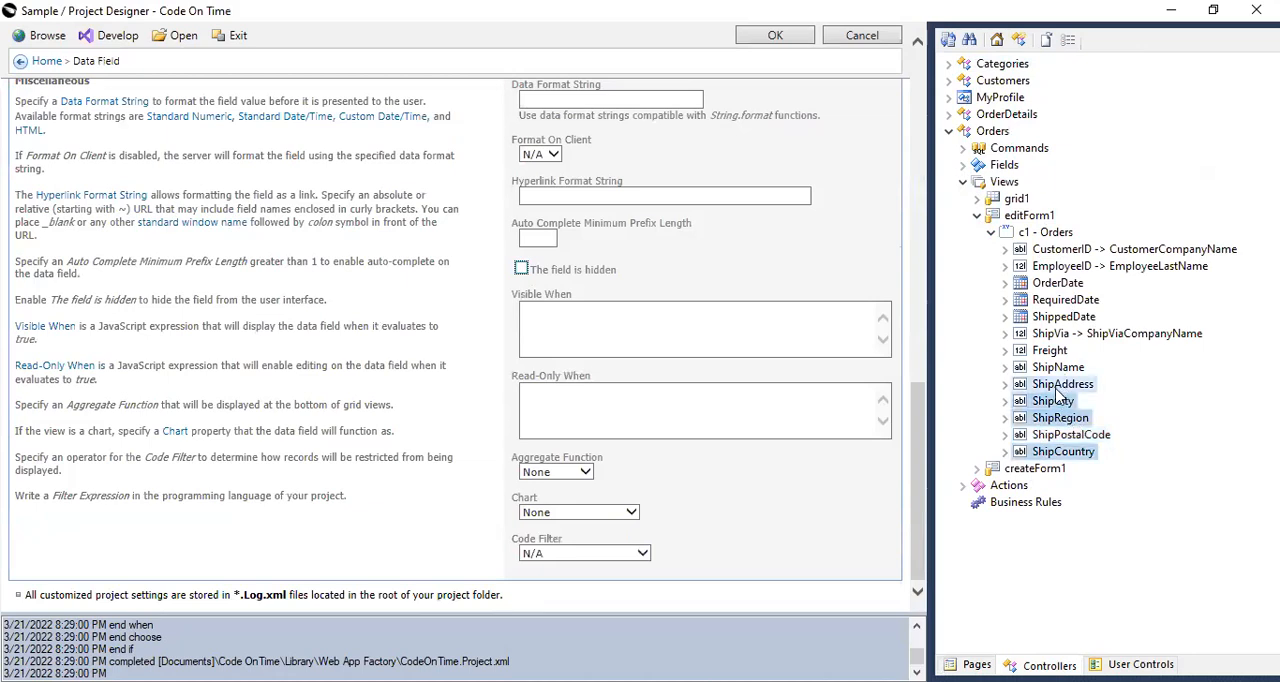
{"action": "left_click", "coordinate": [1080, 436], "text": "ctrl"}
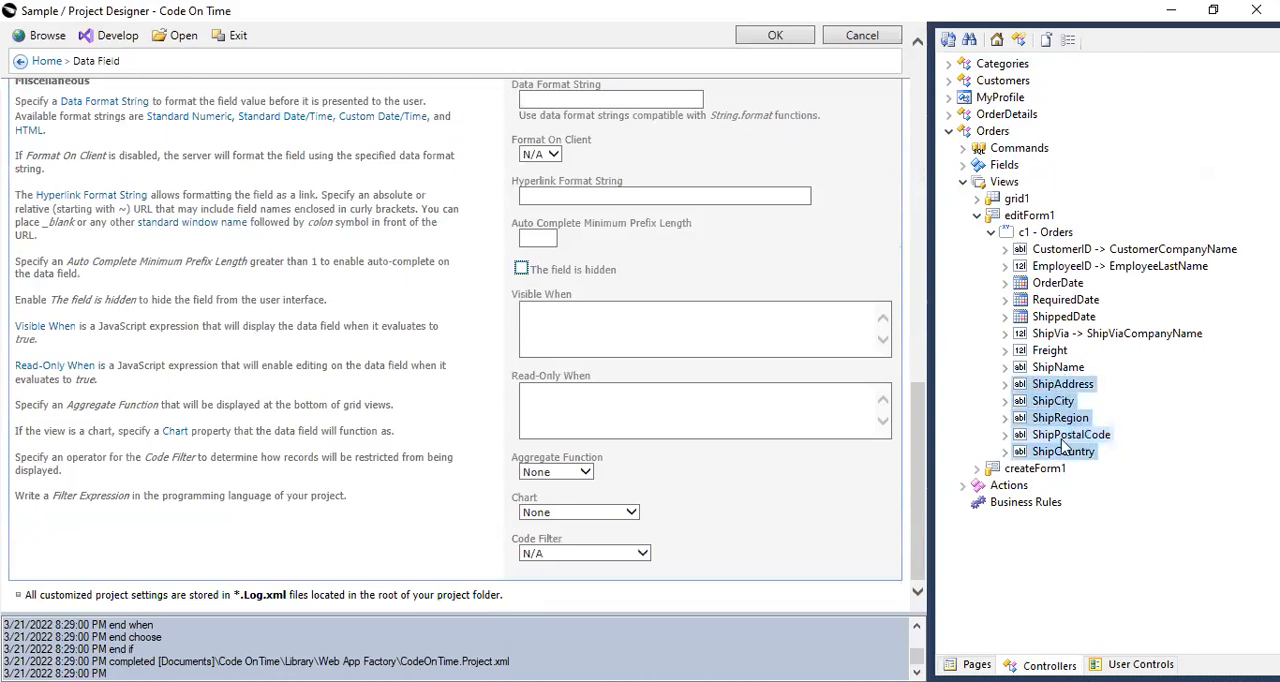
{"action": "key", "text": "Delete"}
{"action": "left_click", "coordinate": [705, 434]}
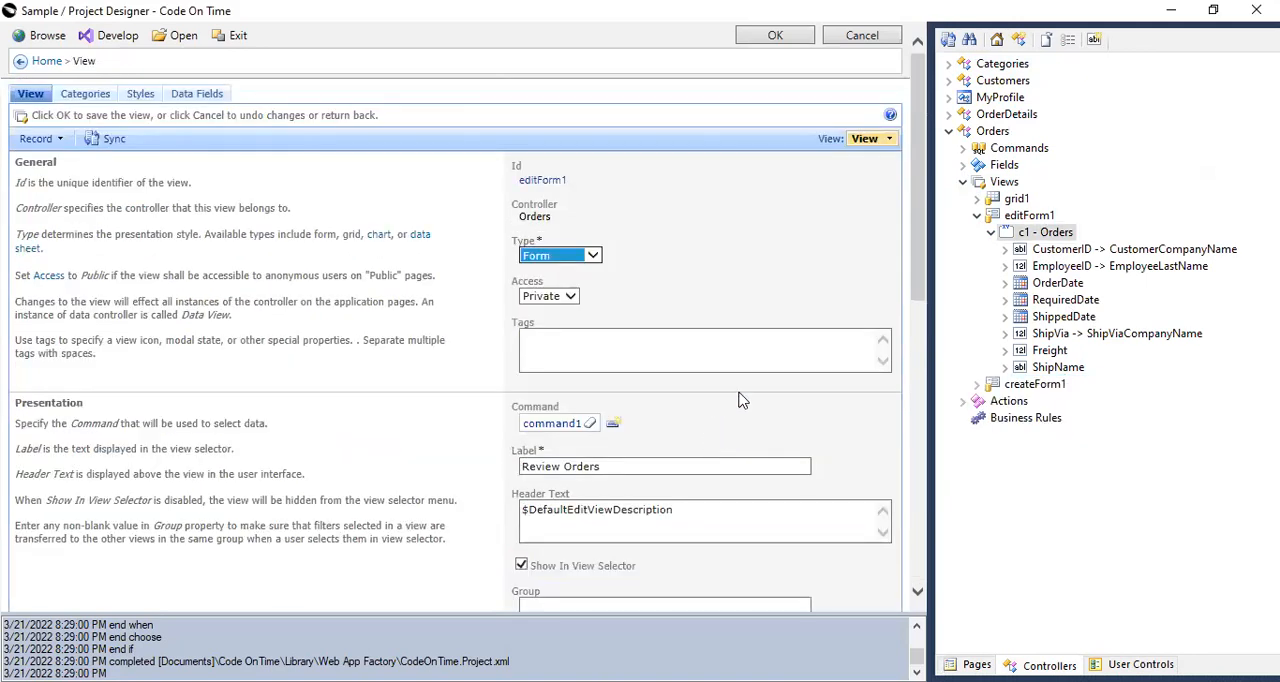
Add the ShipAddress, ShipCity, ShipRegion, ShipPostalCode and ShipCountry fields back to category c1 - Orders of editForm1.
{"action": "left_click", "coordinate": [963, 165]}
{"action": "scroll", "coordinate": [1100, 500], "scroll_direction": "down", "scroll_amount": 2}
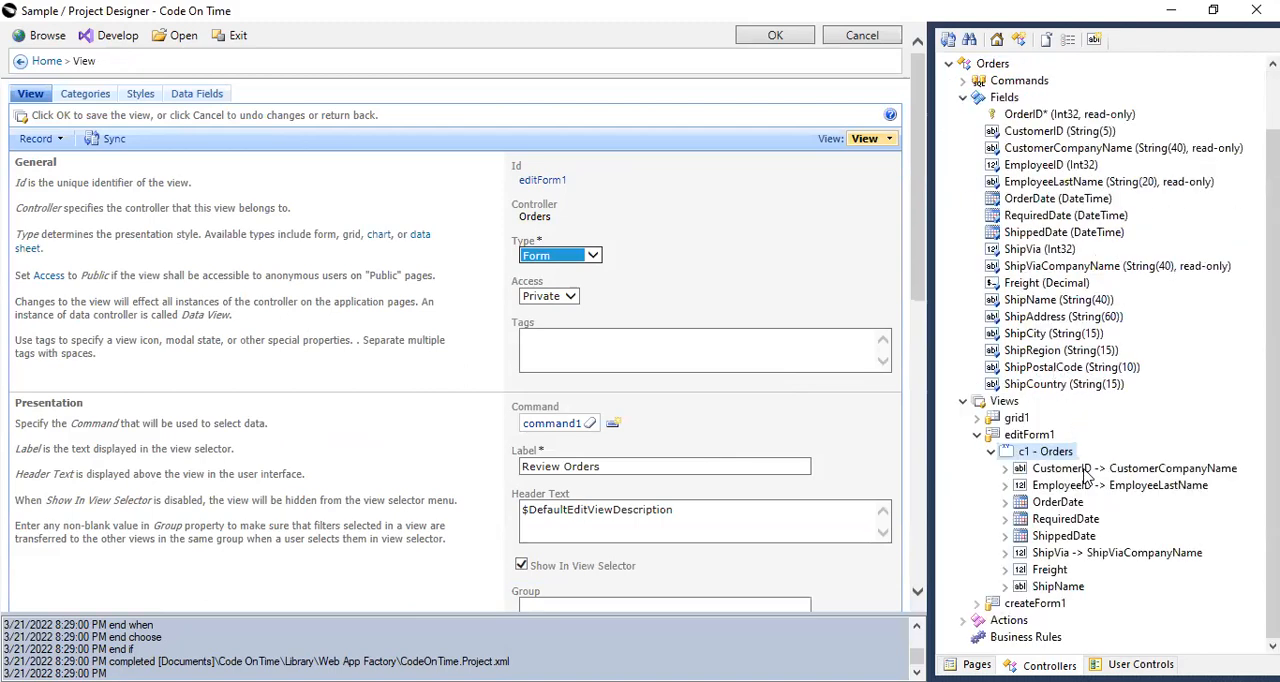
{"action": "left_click_drag", "start_coordinate": [1064, 322], "coordinate": [1057, 386]}
{"action": "left_click_drag", "start_coordinate": [1052, 334], "coordinate": [1036, 456]}
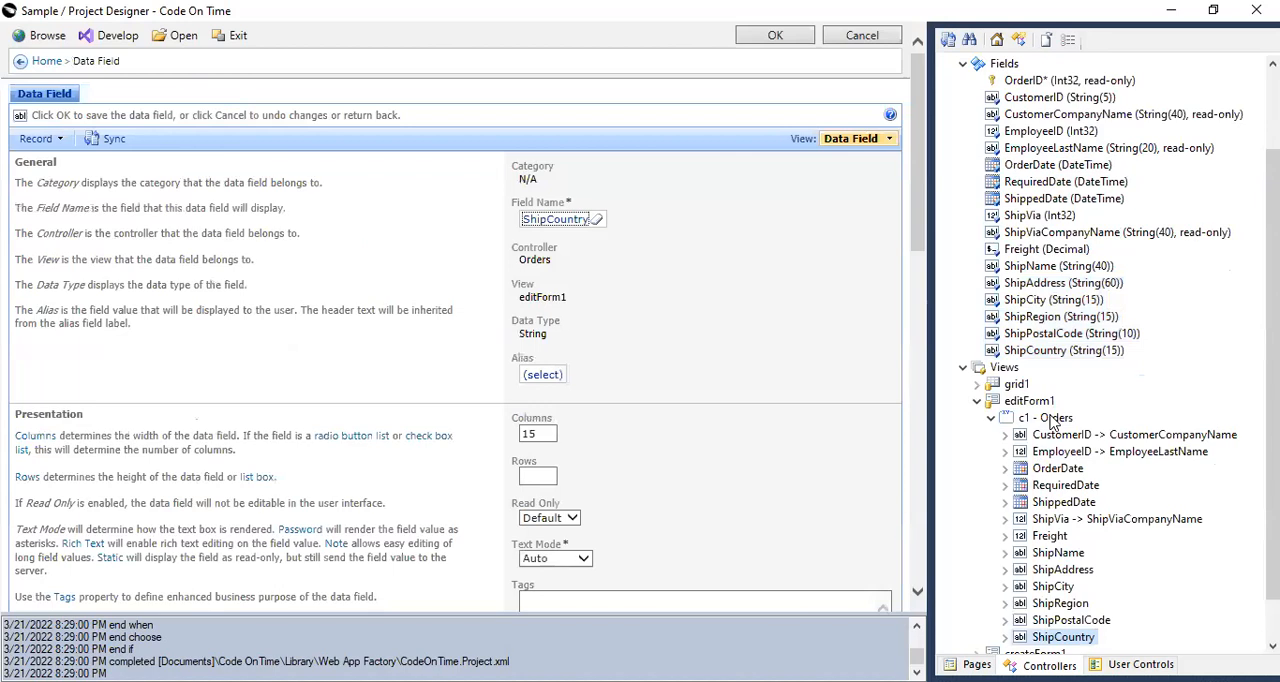
Change the header text of category c1 in the Orders editForm1 to General and save the category.
{"action": "left_click", "coordinate": [1050, 418]}
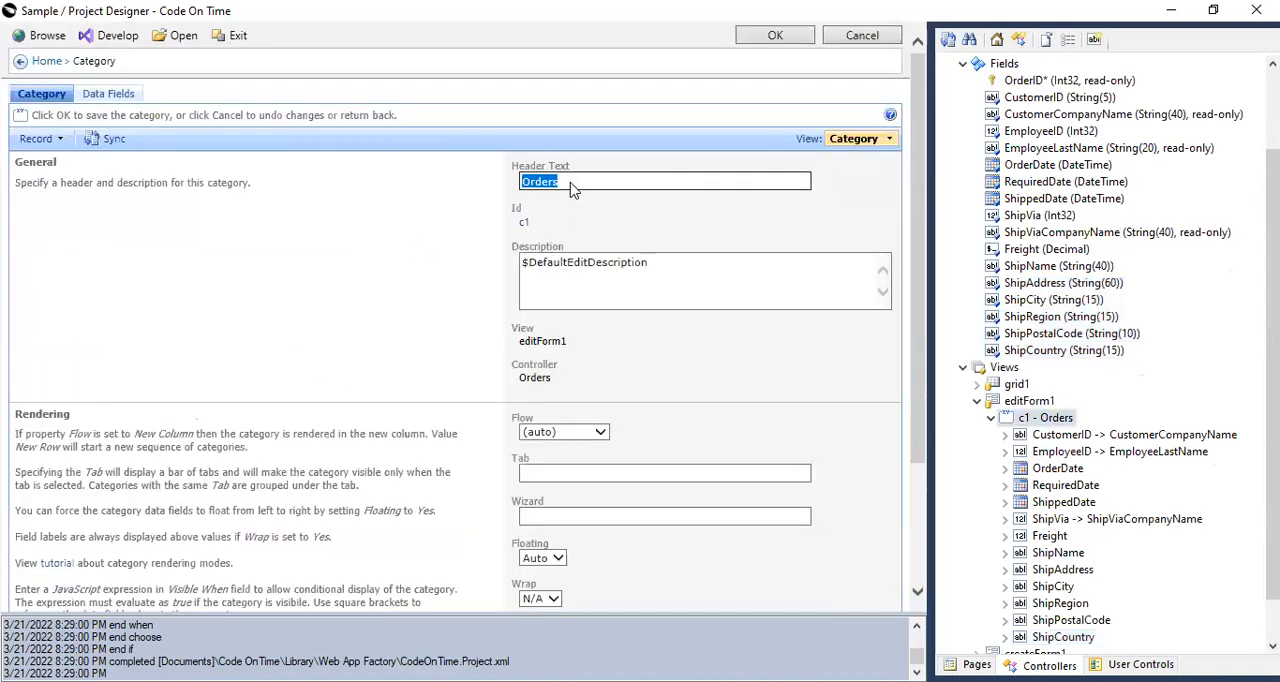
{"action": "type", "text": "General"}
{"action": "left_click", "coordinate": [669, 255]}
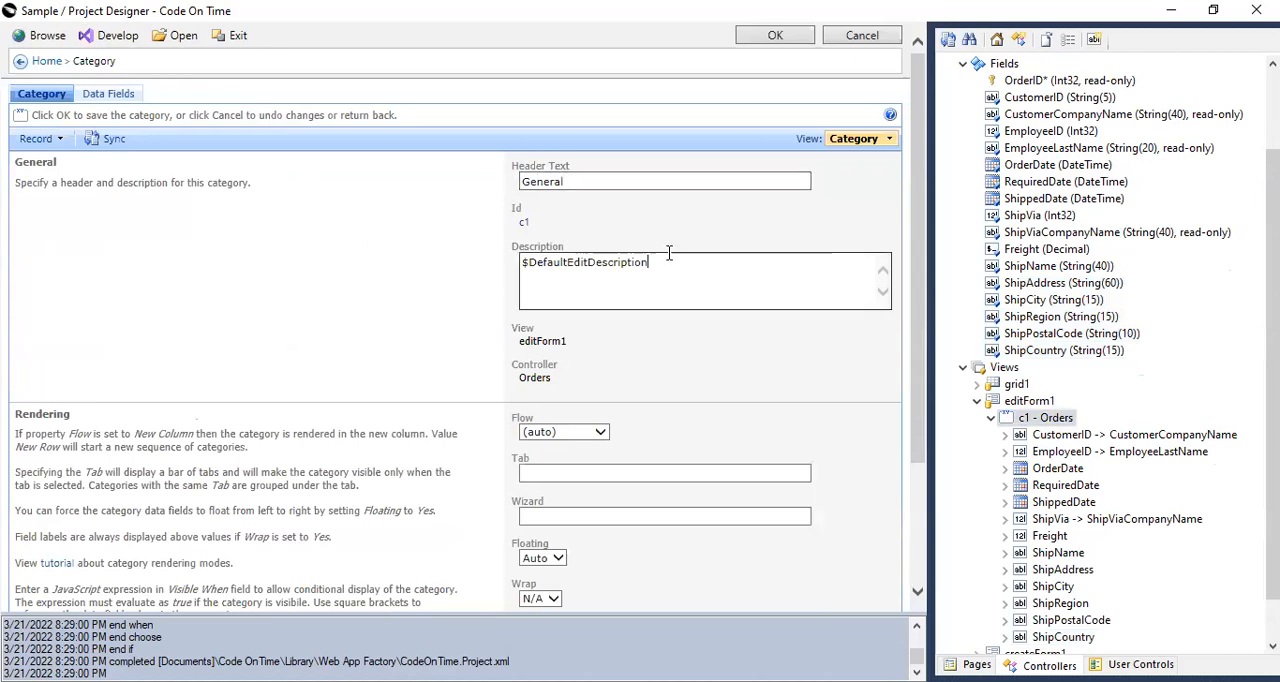
{"action": "left_click", "coordinate": [775, 40]}
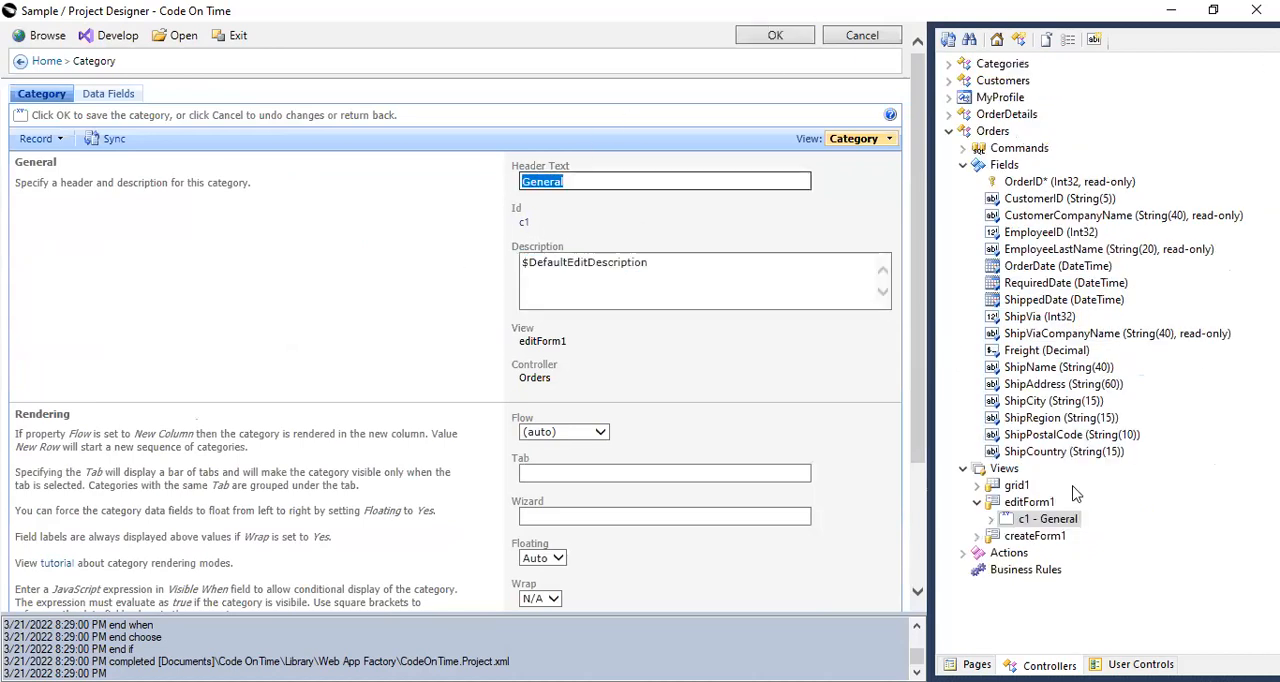
Create a new category in editForm1 with the header text Address.
{"action": "left_click", "coordinate": [1030, 502]}
{"action": "left_click", "coordinate": [1116, 39]}
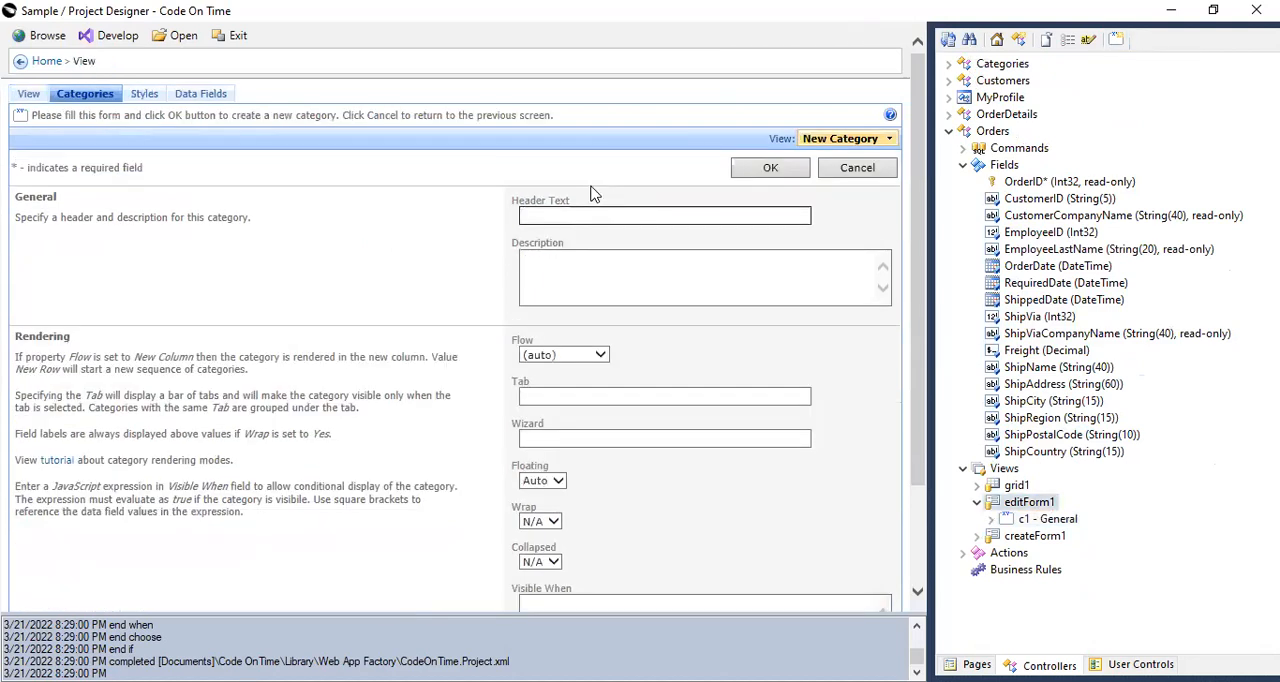
{"action": "type", "text": "Address"}
{"action": "left_click", "coordinate": [770, 167]}
Move the data fields ShipName through ShipCountry from category c1 - General into category c2 - Address.
{"action": "left_click", "coordinate": [991, 520]}
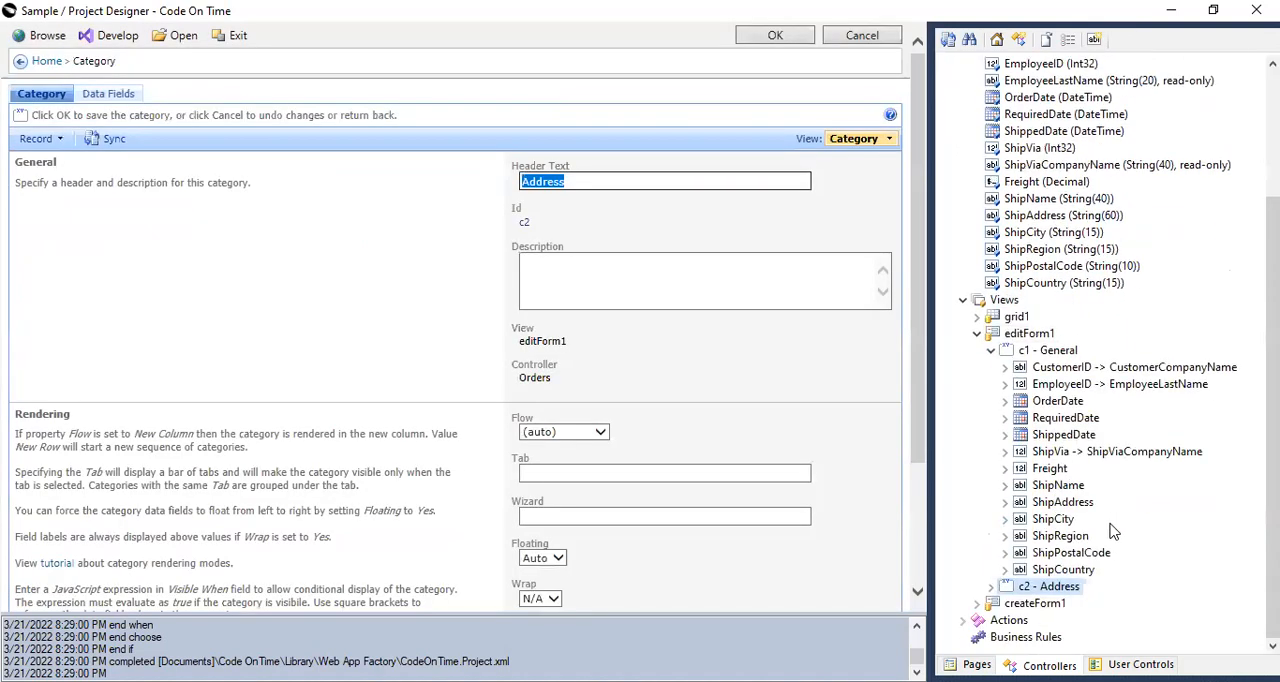
{"action": "key", "text": "shift+Down"}
{"action": "key", "text": "shift+Down"}
{"action": "key", "text": "shift+Down"}
{"action": "key", "text": "shift+Down"}
{"action": "key", "text": "shift+Down"}
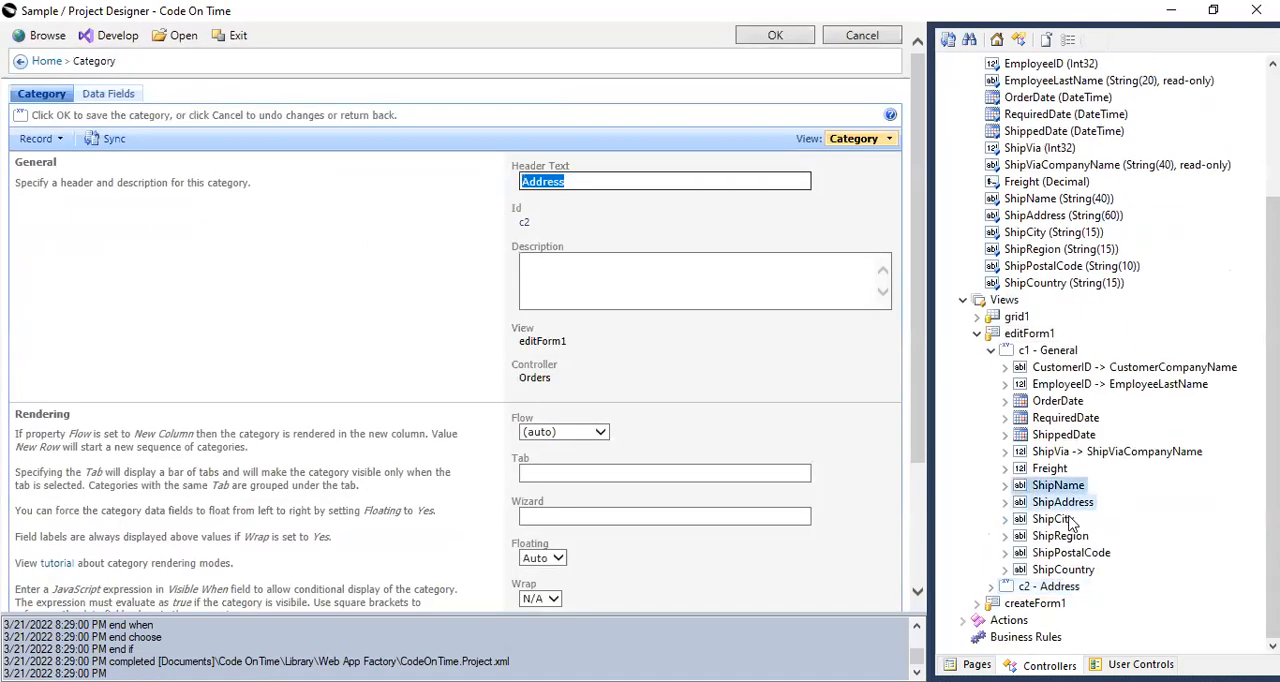
{"action": "left_click_drag", "start_coordinate": [1075, 510], "coordinate": [1078, 592]}
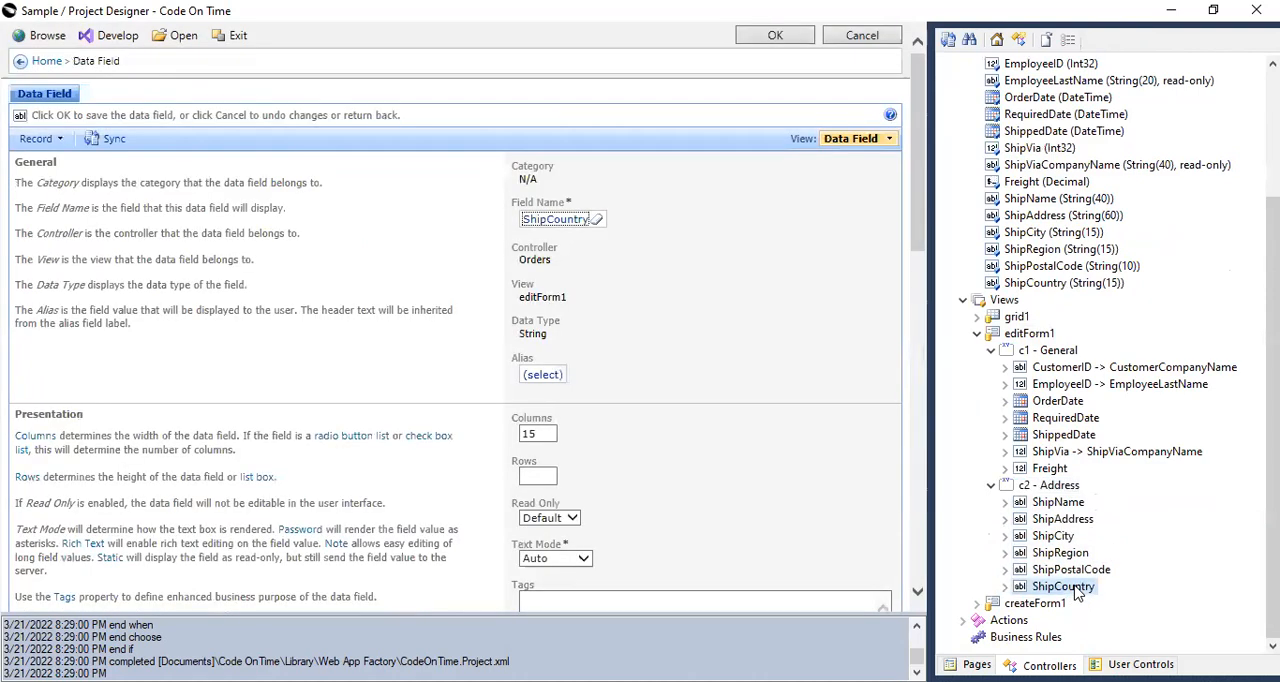
Examine the Rendering settings of category c1 - General in editForm1.
{"action": "left_click", "coordinate": [1063, 353]}
{"action": "left_click", "coordinate": [1050, 484]}
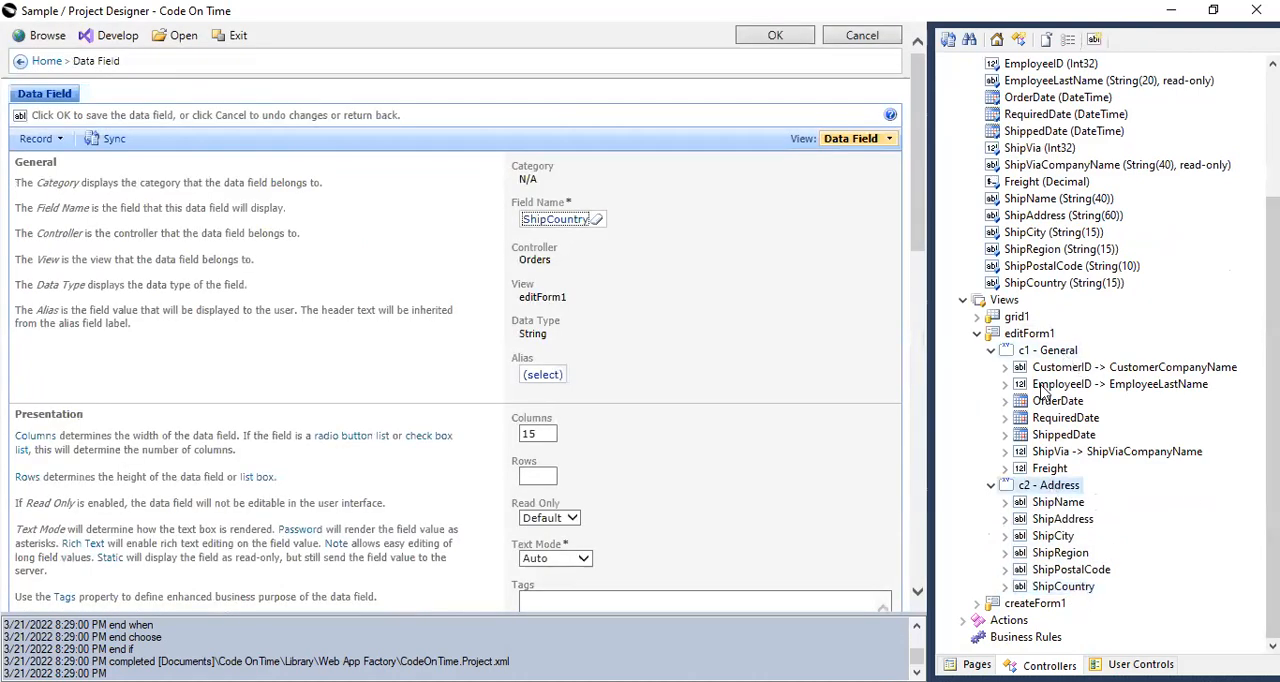
{"action": "left_click", "coordinate": [1045, 352]}
{"action": "left_click", "coordinate": [1062, 486]}
{"action": "left_click", "coordinate": [1045, 352]}
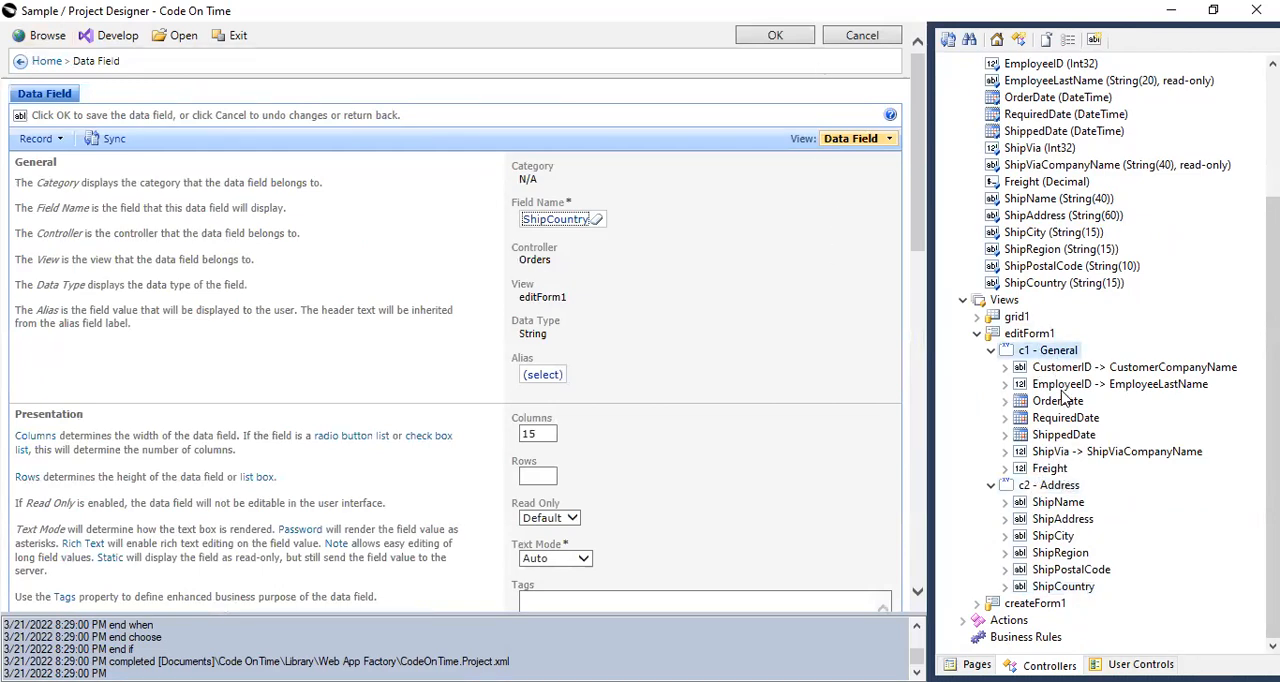
{"action": "left_click", "coordinate": [1045, 352]}
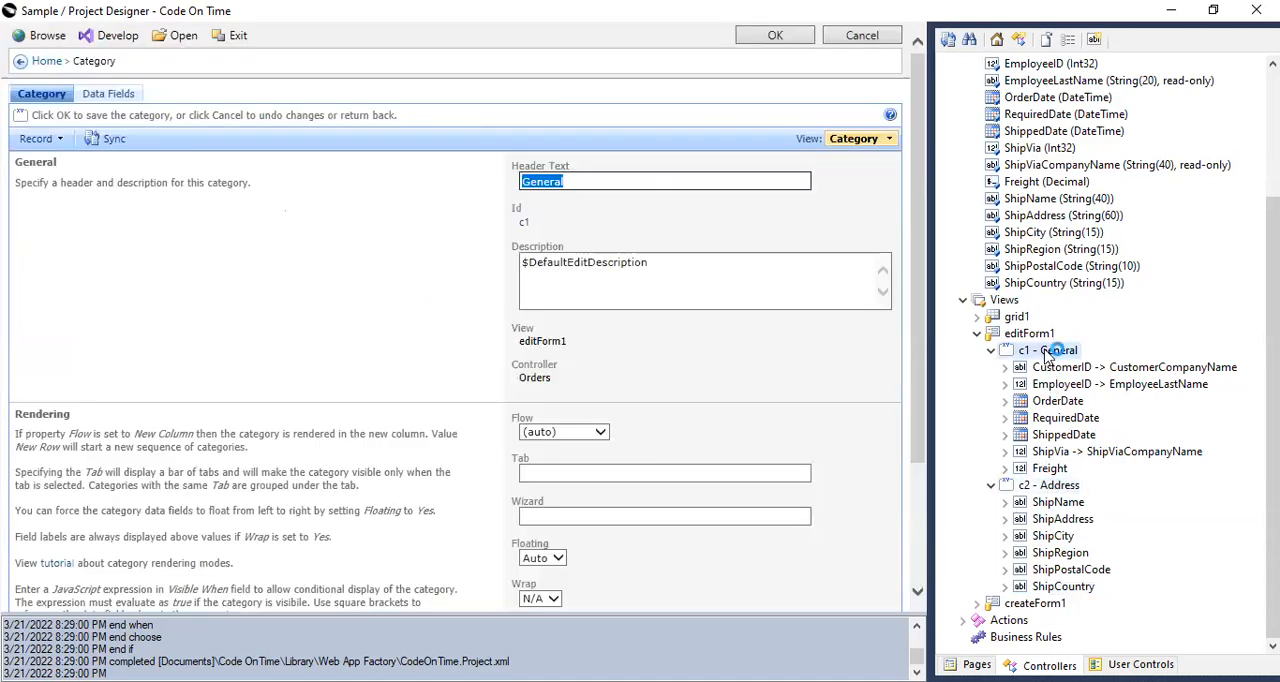
{"action": "scroll", "coordinate": [646, 430], "scroll_direction": "down", "scroll_amount": 3}
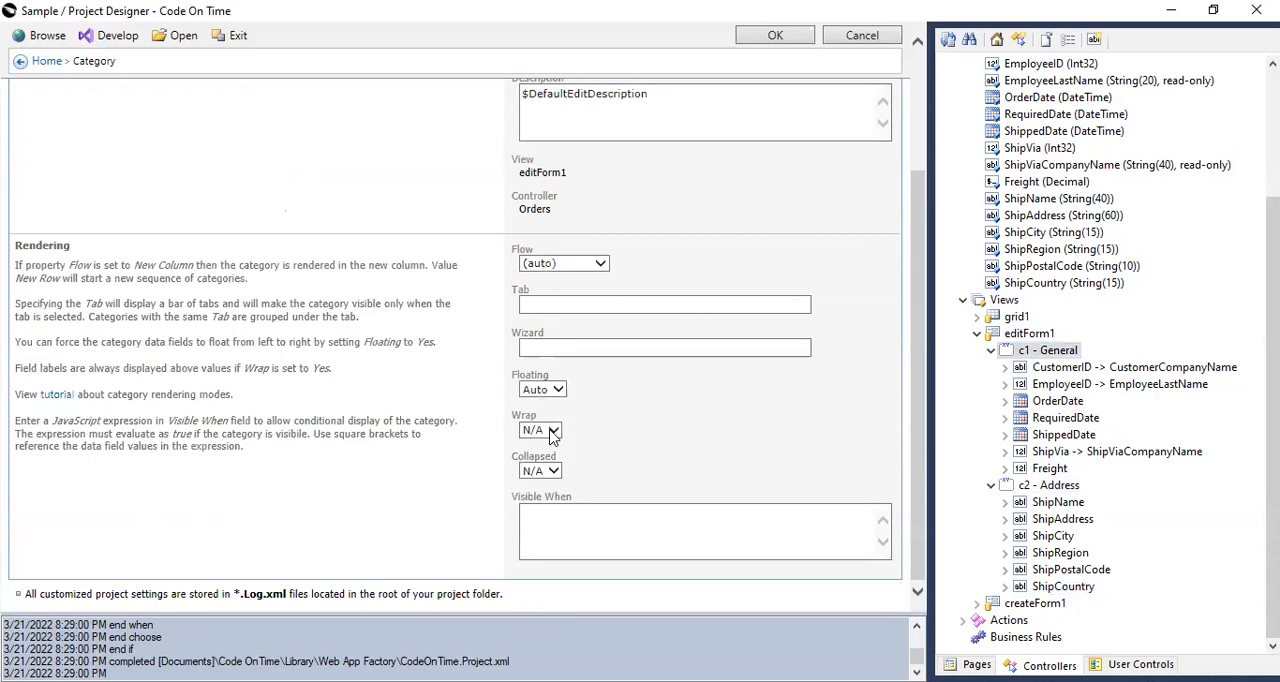
Set the Flow of category c2 - Address to New Column and save the category.
{"action": "left_click", "coordinate": [1062, 488]}
{"action": "scroll", "coordinate": [563, 485], "scroll_direction": "down", "scroll_amount": 3}
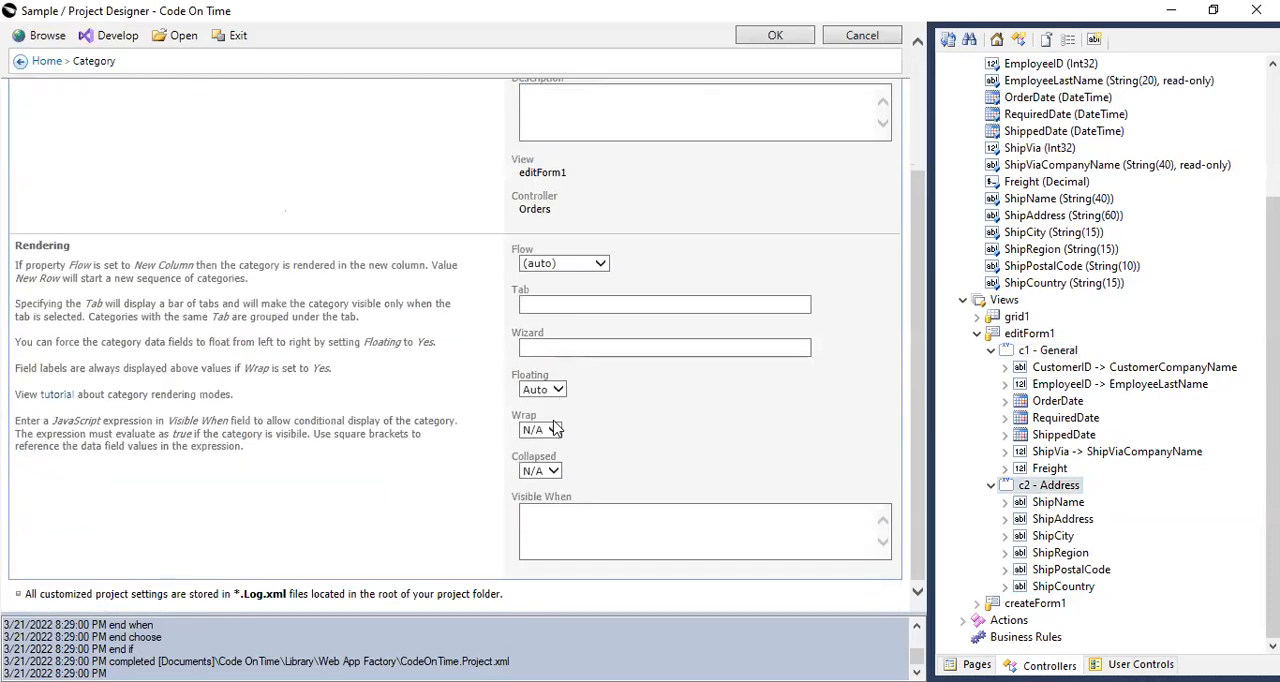
{"action": "left_click", "coordinate": [600, 263]}
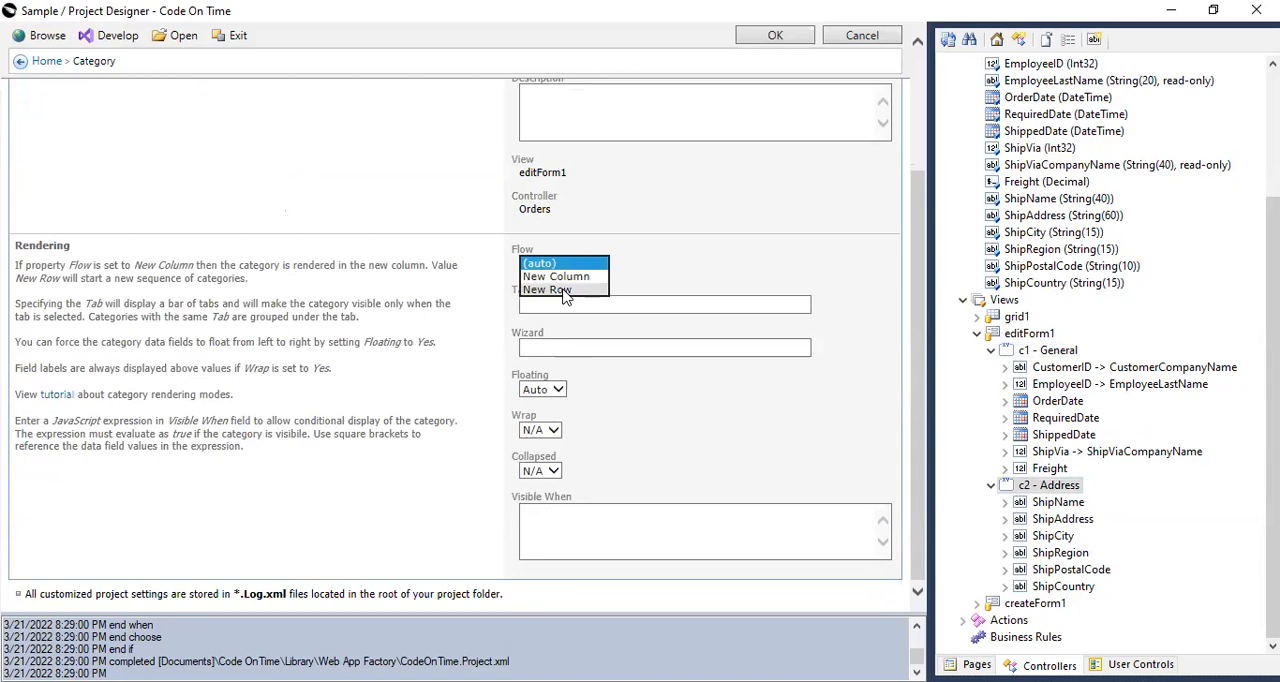
{"action": "left_click", "coordinate": [566, 277]}
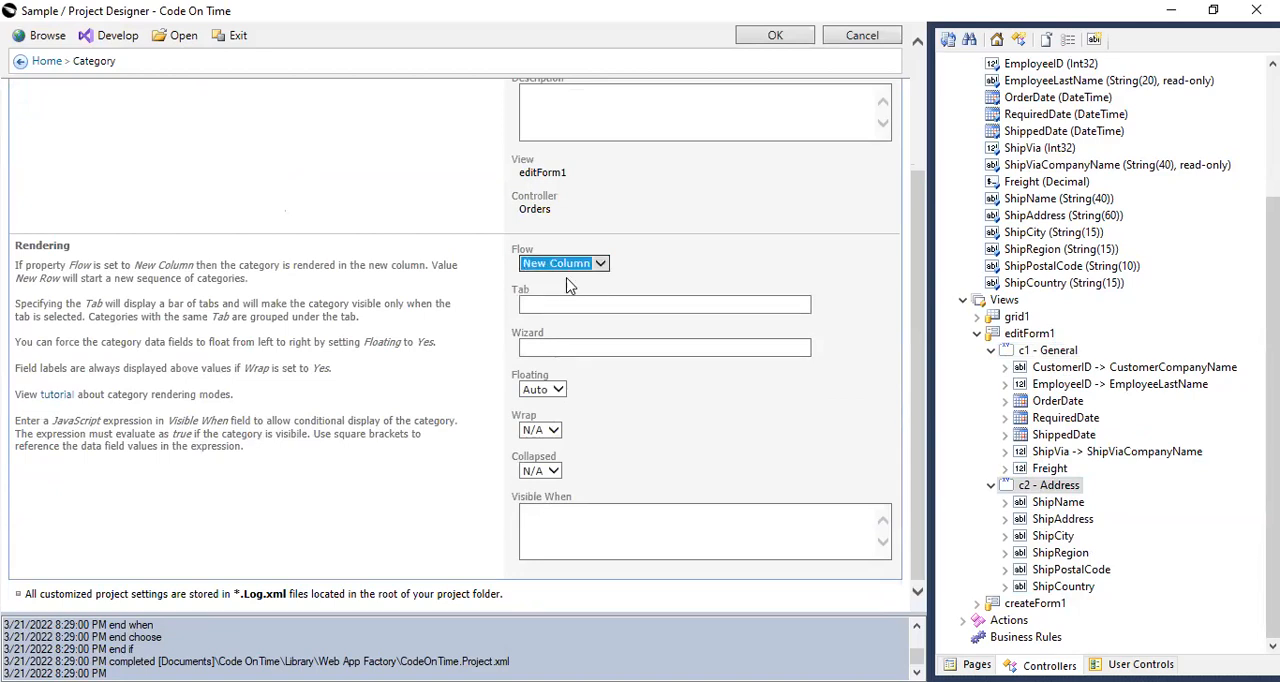
{"action": "left_click", "coordinate": [605, 264]}
{"action": "left_click", "coordinate": [578, 277]}
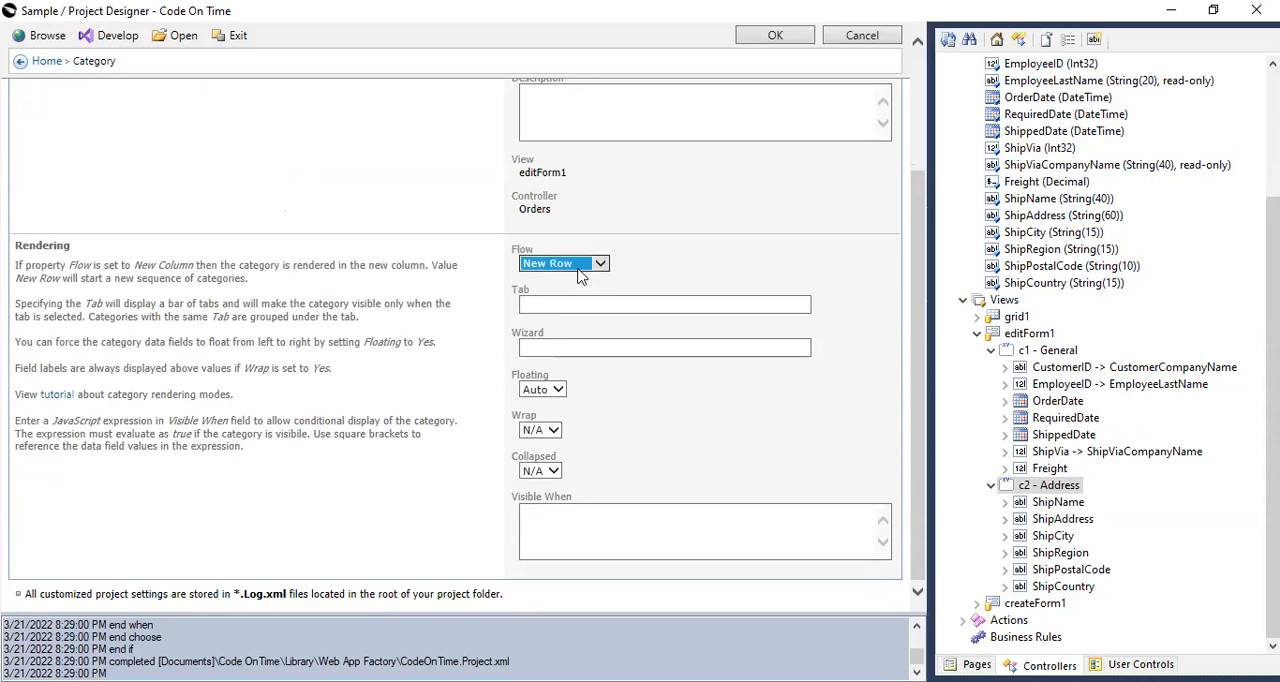
{"action": "left_click", "coordinate": [592, 265]}
{"action": "left_click", "coordinate": [585, 249]}
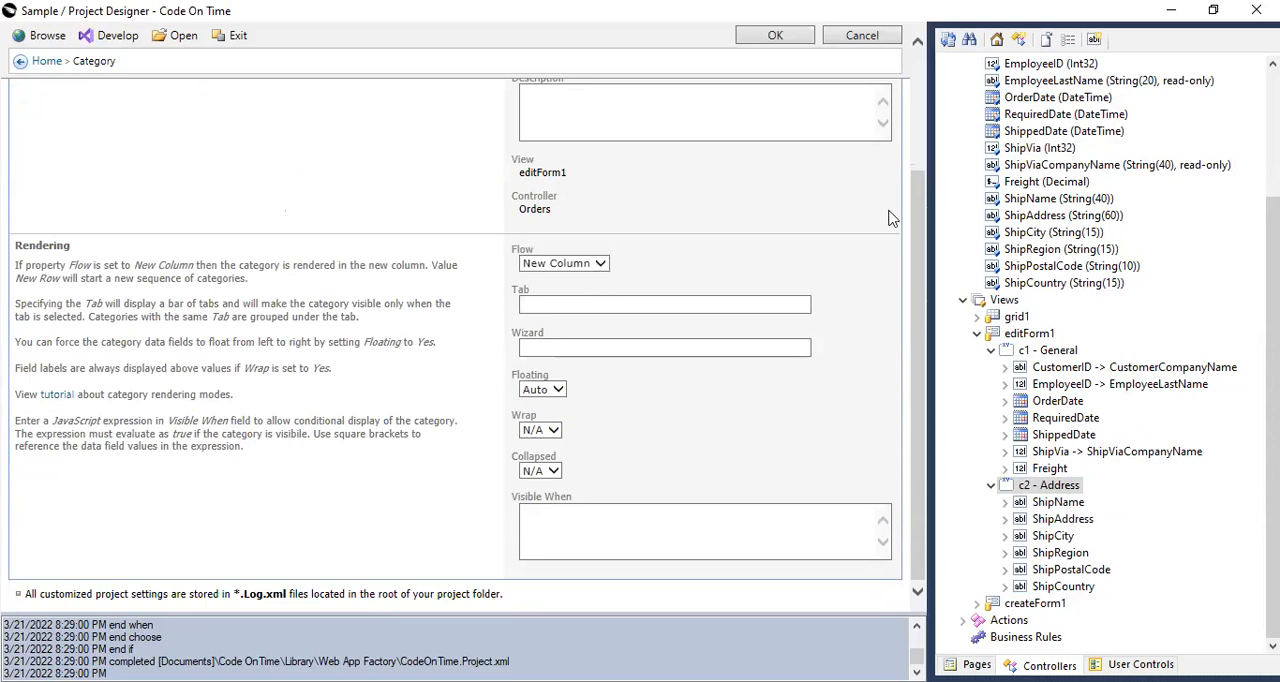
{"action": "left_click", "coordinate": [808, 40]}
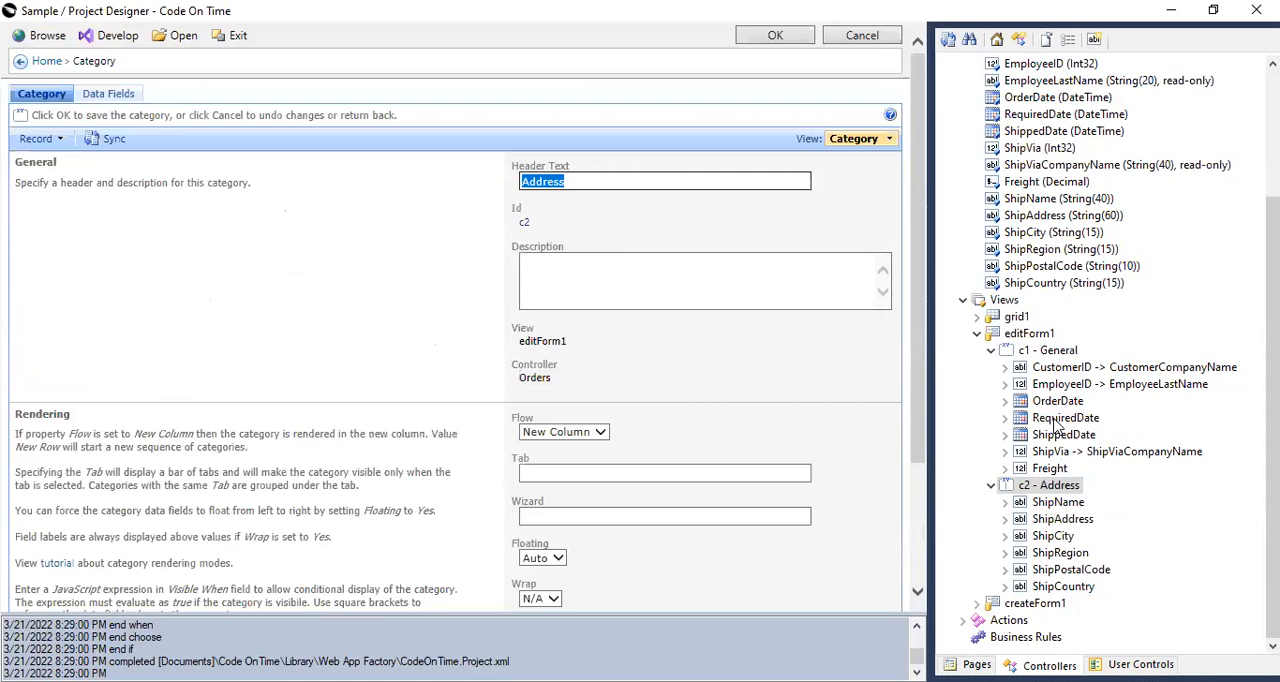
Browse the generated application, check the General and Address categories of the second order in the list, and close it.
{"action": "left_click", "coordinate": [26, 38]}
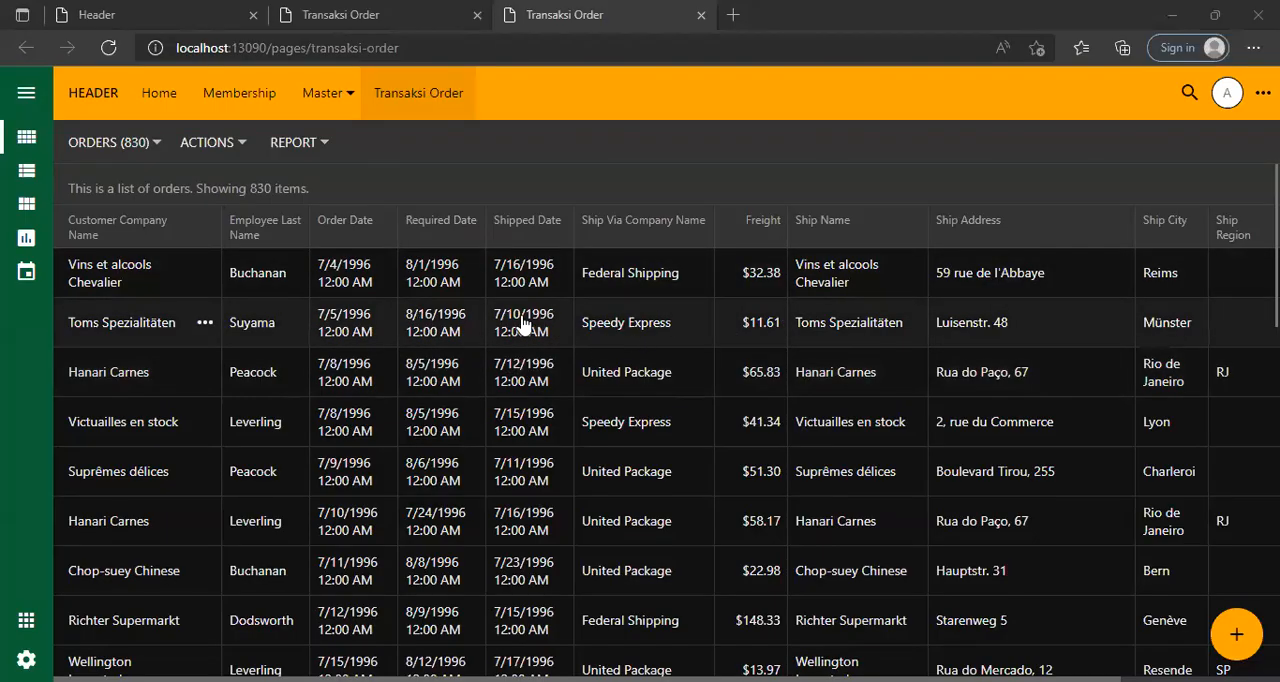
{"action": "left_click", "coordinate": [522, 322]}
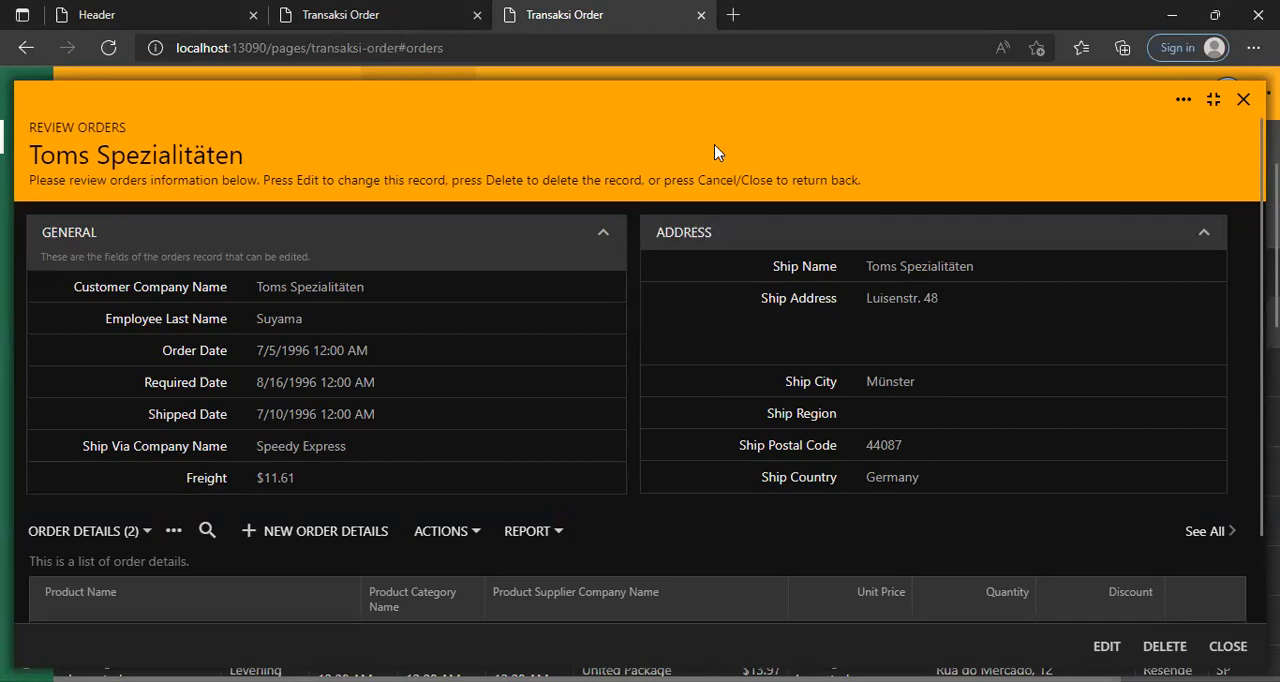
{"action": "left_click", "coordinate": [1243, 100]}
{"action": "scroll", "coordinate": [500, 323], "scroll_direction": "down", "scroll_amount": 4}
{"action": "scroll", "coordinate": [493, 340], "scroll_direction": "up", "scroll_amount": 5}
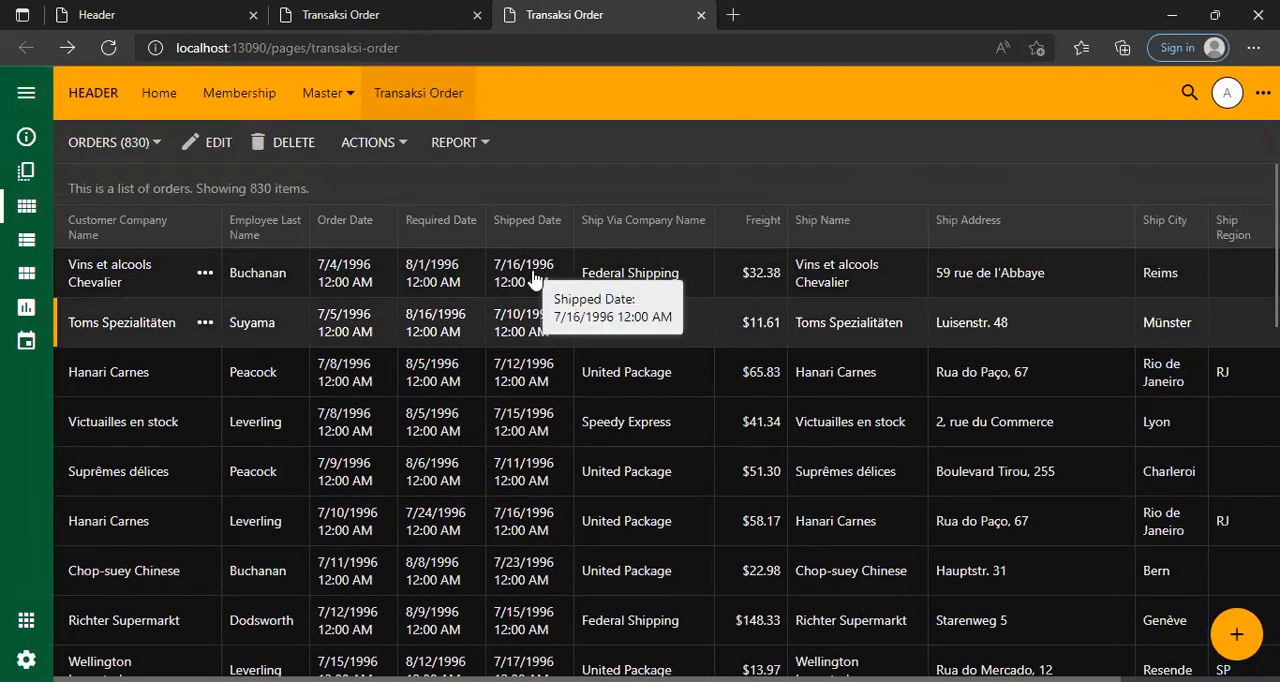
Open the first order in the list, review its two categories and its order details, and close it.
{"action": "left_click", "coordinate": [533, 278]}
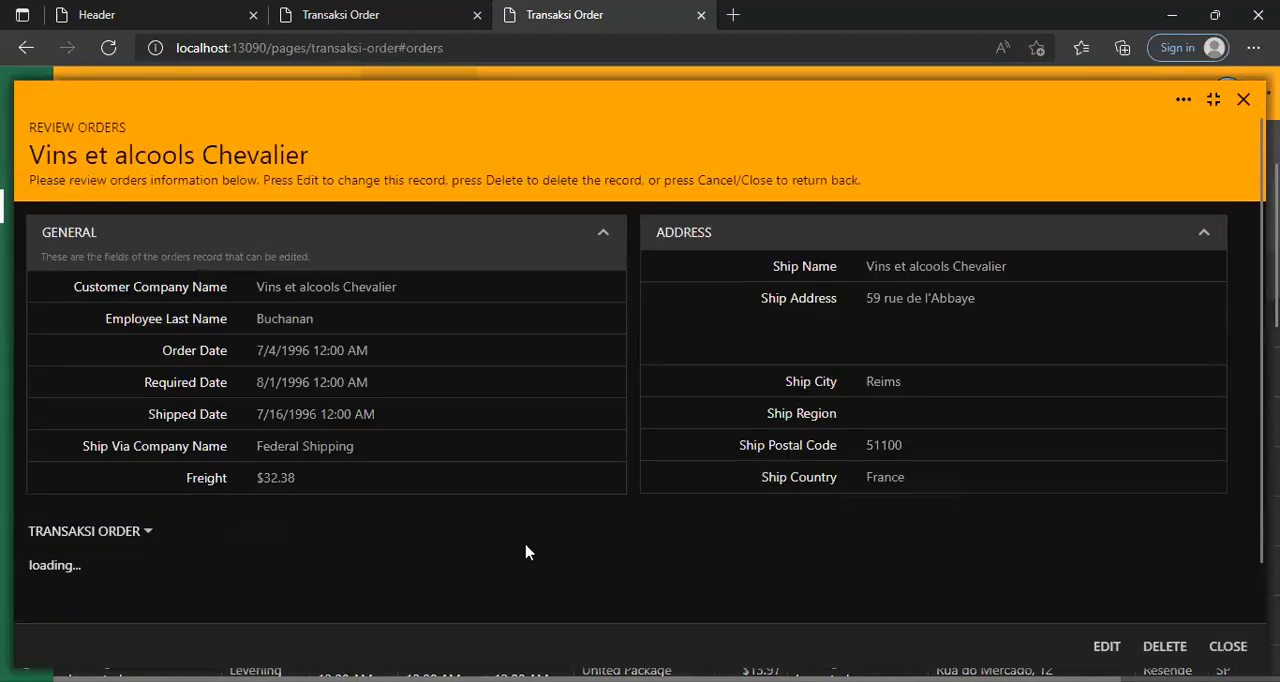
{"action": "scroll", "coordinate": [523, 549], "scroll_direction": "down", "scroll_amount": 1}
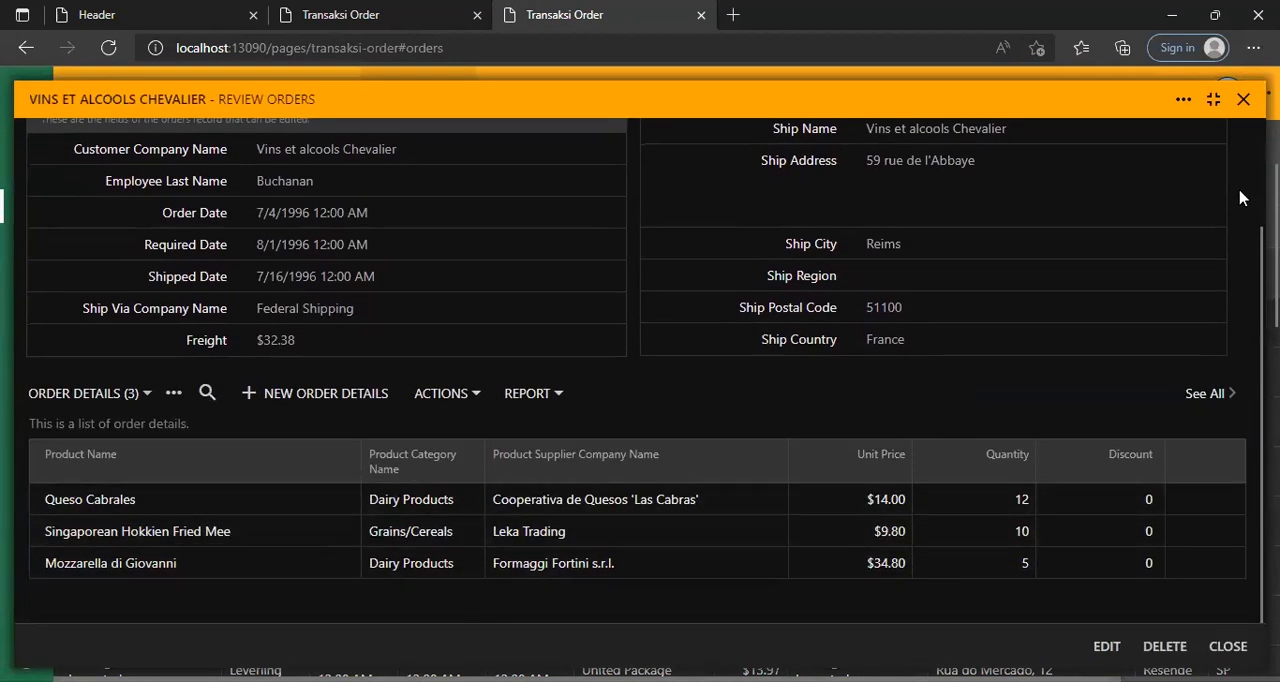
{"action": "left_click", "coordinate": [1243, 99]}
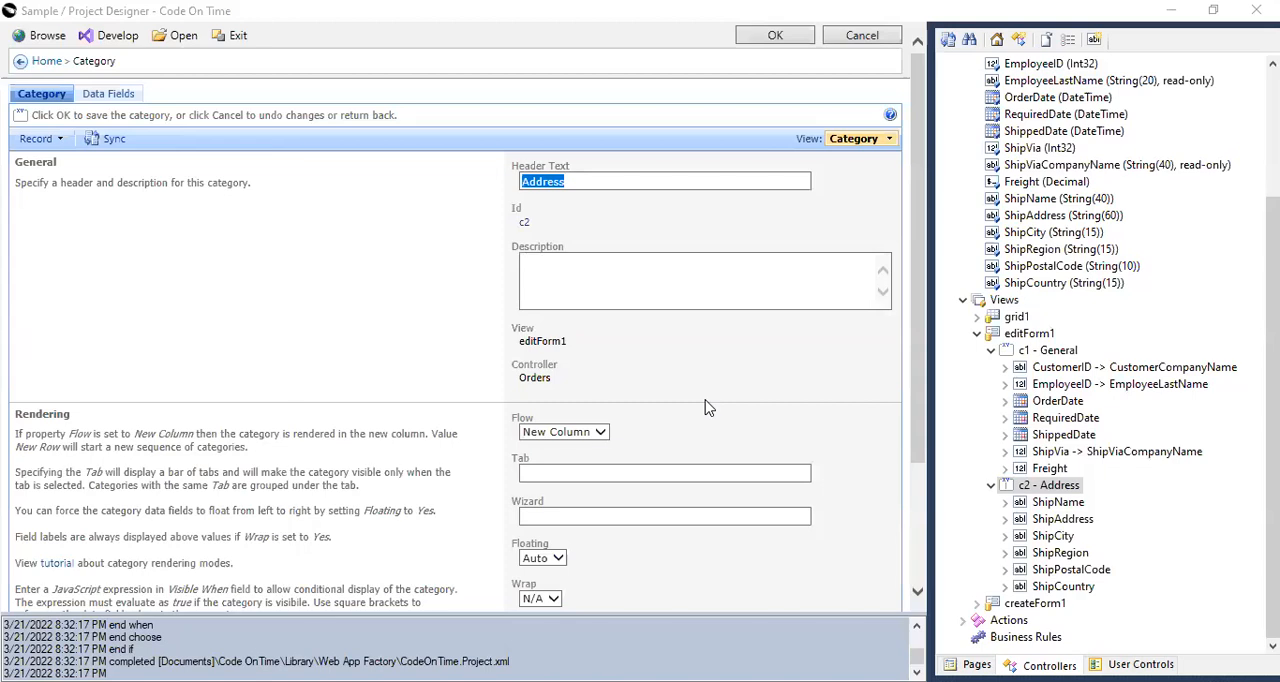
Create a new page named Orderv2 in the project.
{"action": "left_click", "coordinate": [968, 665]}
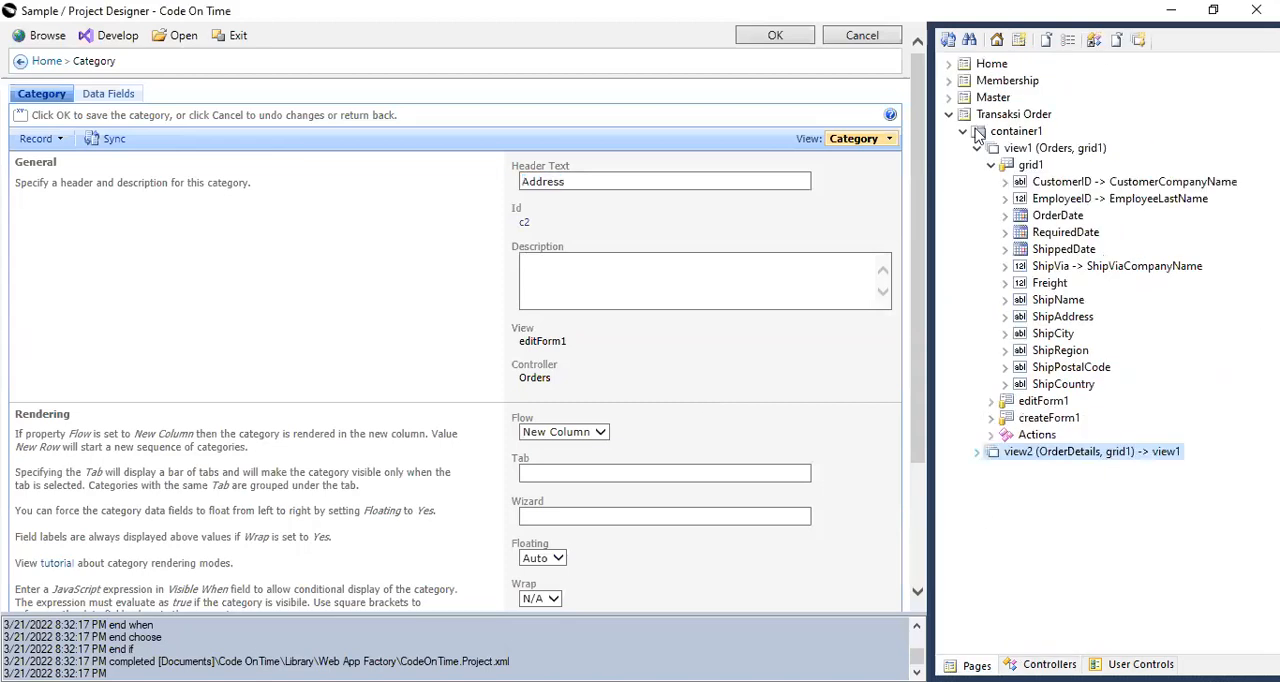
{"action": "left_click", "coordinate": [949, 115]}
{"action": "left_click", "coordinate": [1022, 39]}
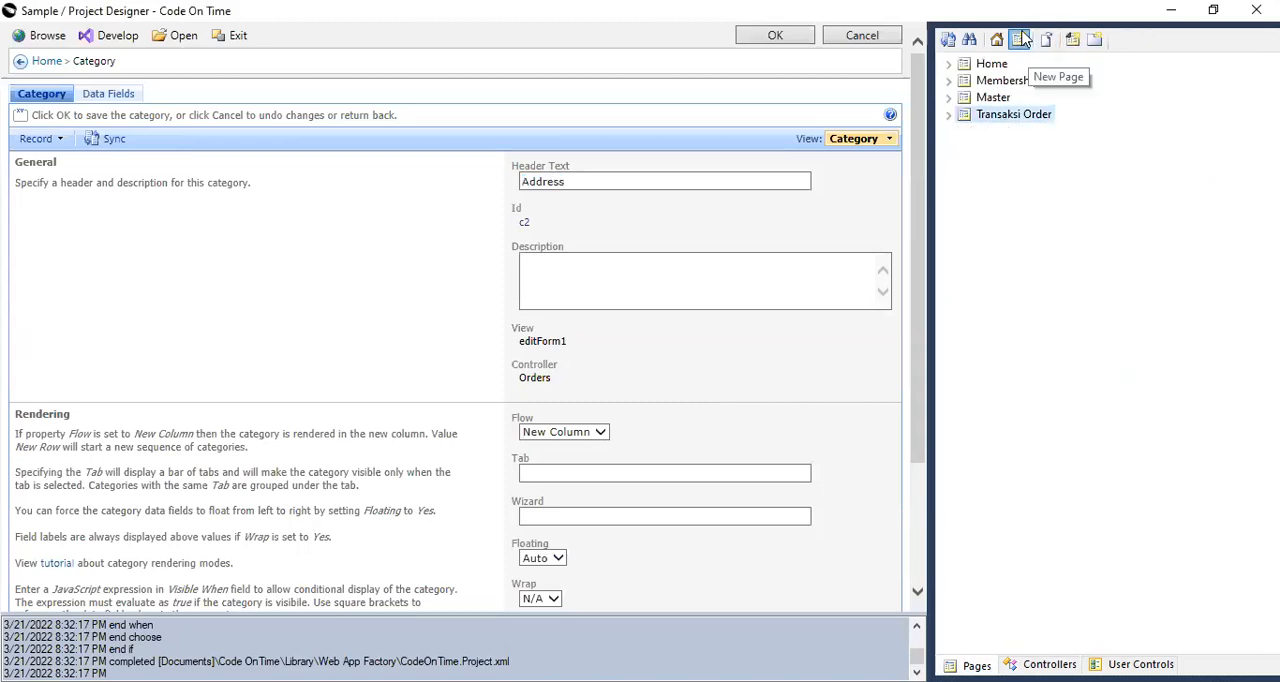
{"action": "type", "text": "Tr"}
{"action": "type", "text": "der"}
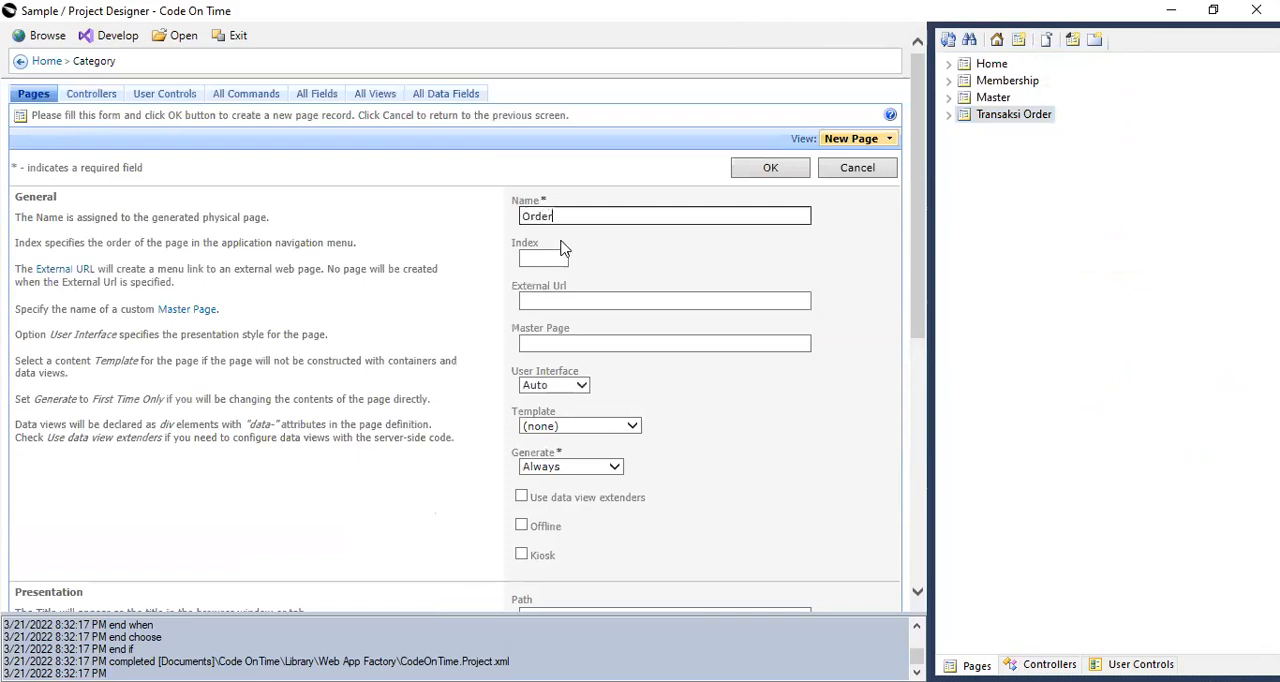
{"action": "type", "text": "v2"}
{"action": "left_click", "coordinate": [766, 168]}
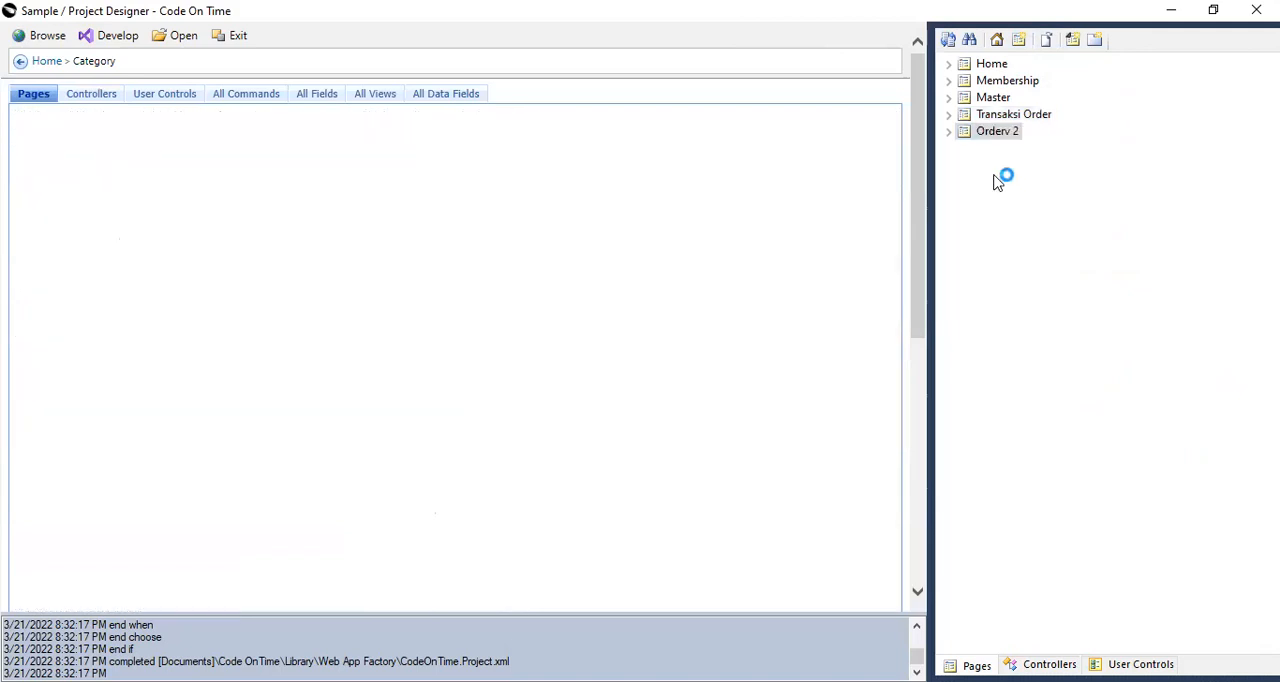
Create a new data controller named Order_DB with the Overwrite Changes conflict detection.
{"action": "left_click", "coordinate": [1049, 665]}
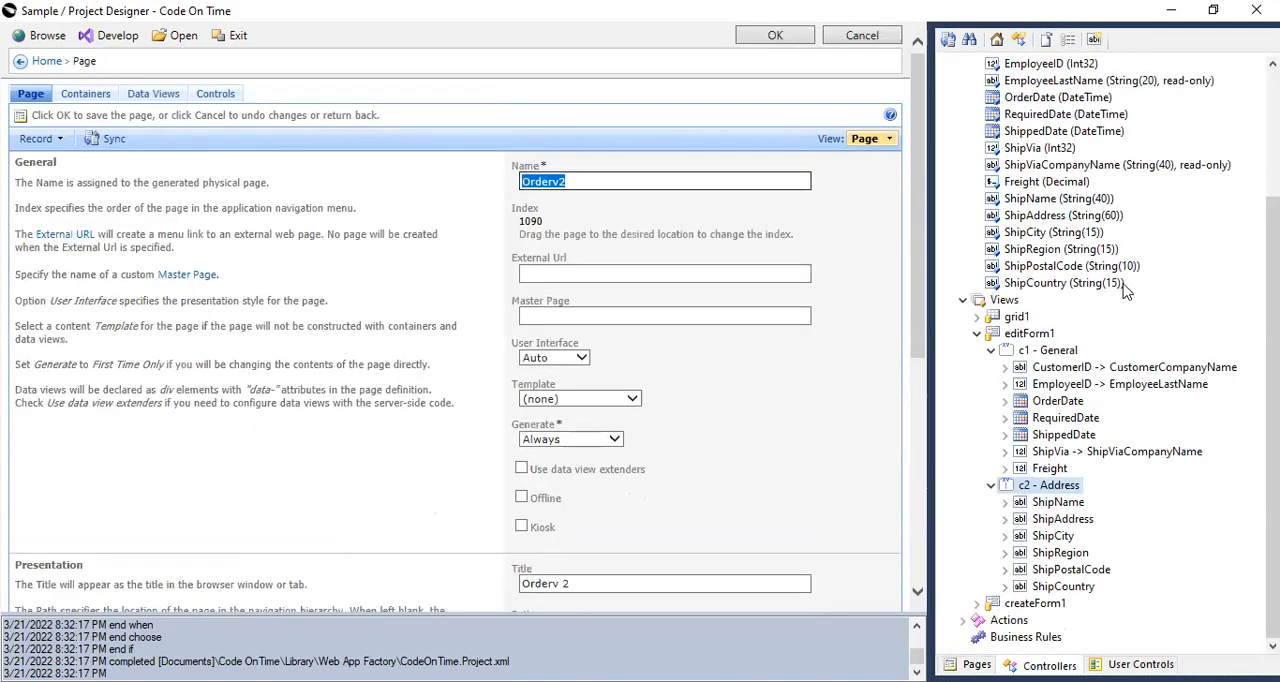
{"action": "scroll", "coordinate": [1006, 268], "scroll_direction": "up", "scroll_amount": 4}
{"action": "left_click", "coordinate": [948, 131]}
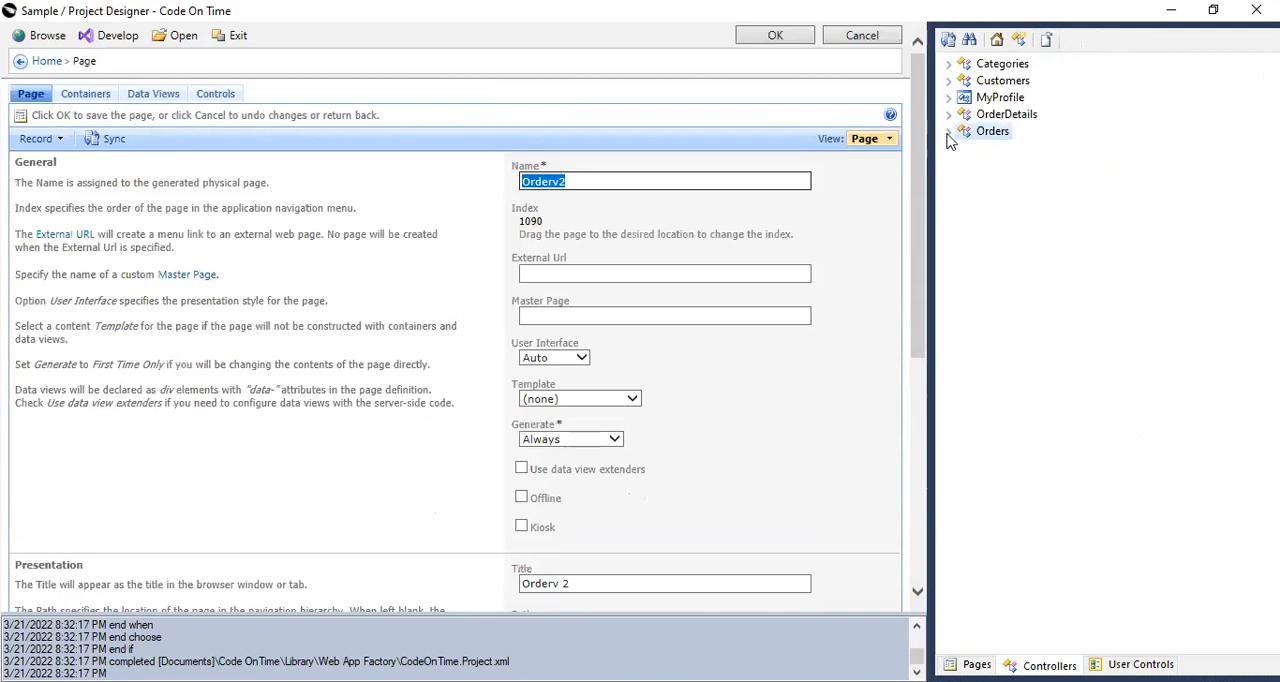
{"action": "left_click", "coordinate": [1019, 41]}
{"action": "type", "text": "Order_DB"}
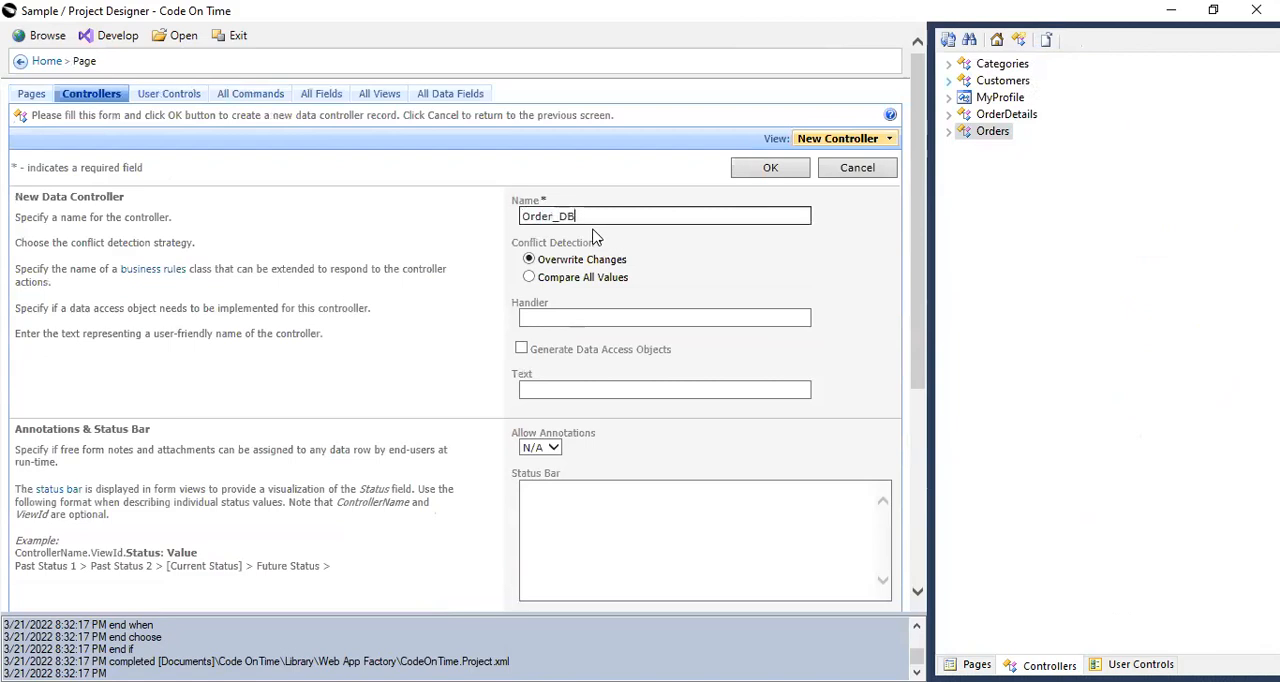
{"action": "left_click", "coordinate": [768, 168]}
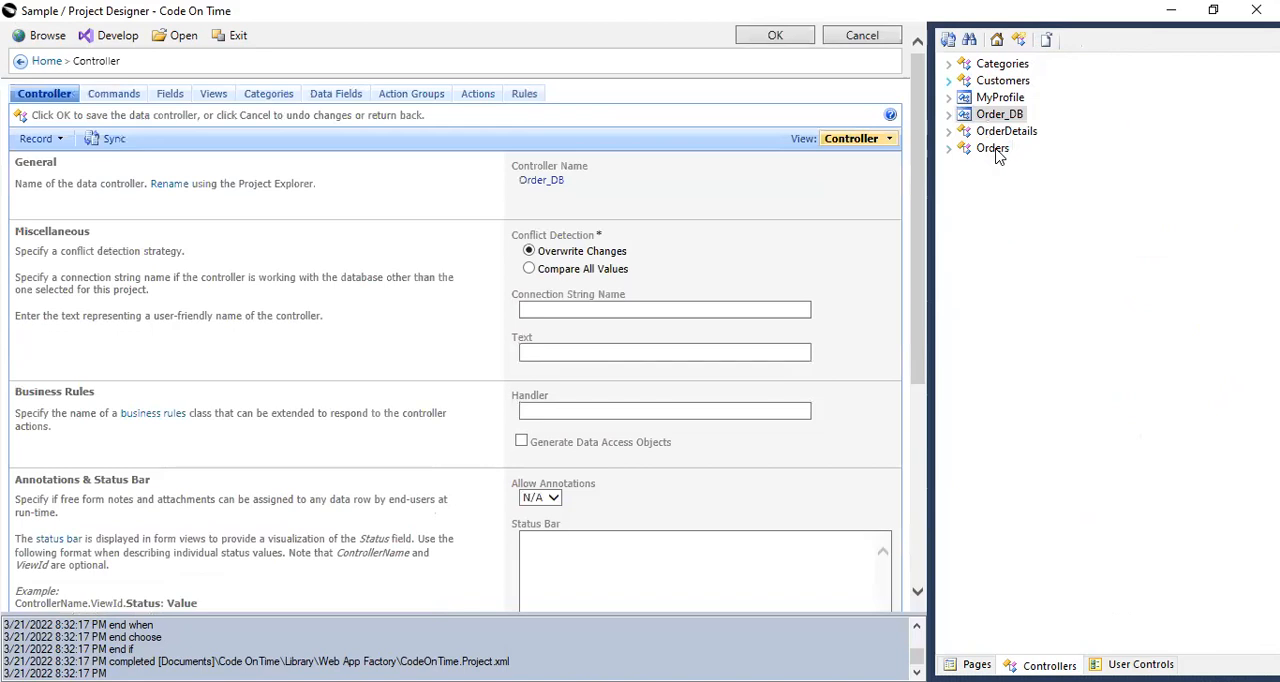
Add Orders and OrderDetails to the Order_DB controller as DataView fields and review the settings of the Orders field.
{"action": "left_click_drag", "start_coordinate": [995, 155], "coordinate": [1005, 118]}
{"action": "left_click_drag", "start_coordinate": [998, 236], "coordinate": [1015, 150]}
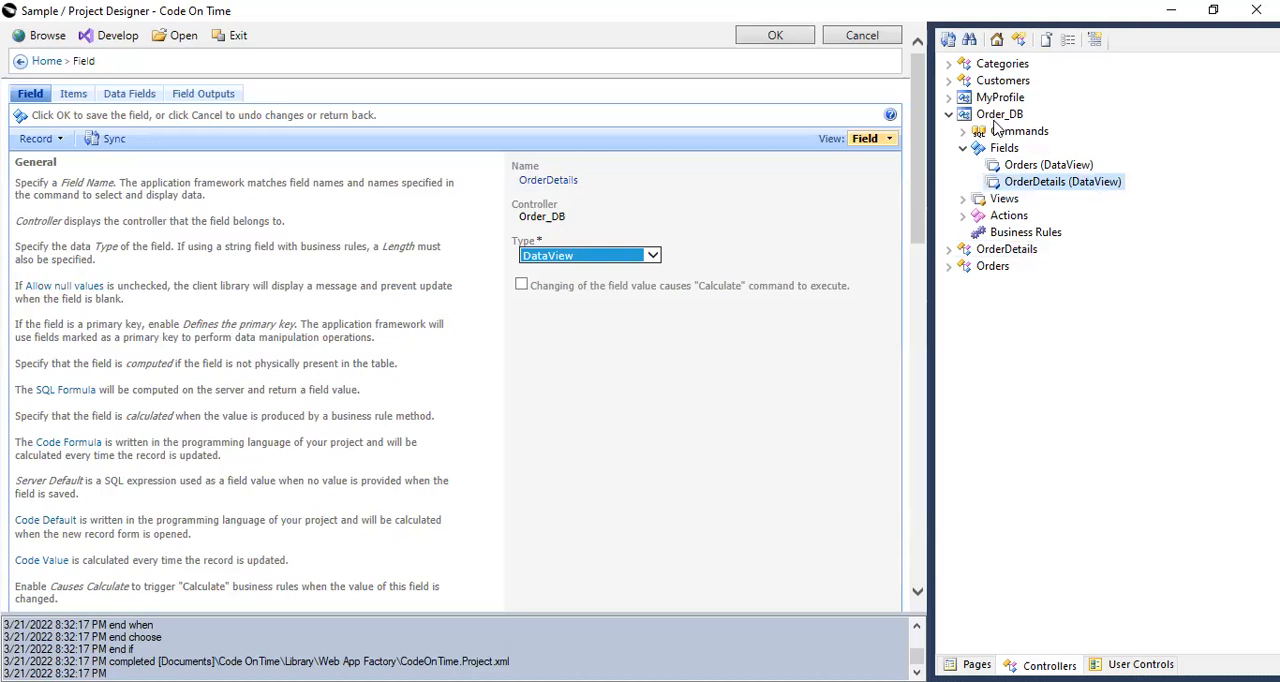
{"action": "left_click", "coordinate": [1030, 166]}
{"action": "scroll", "coordinate": [692, 530], "scroll_direction": "down", "scroll_amount": 3}
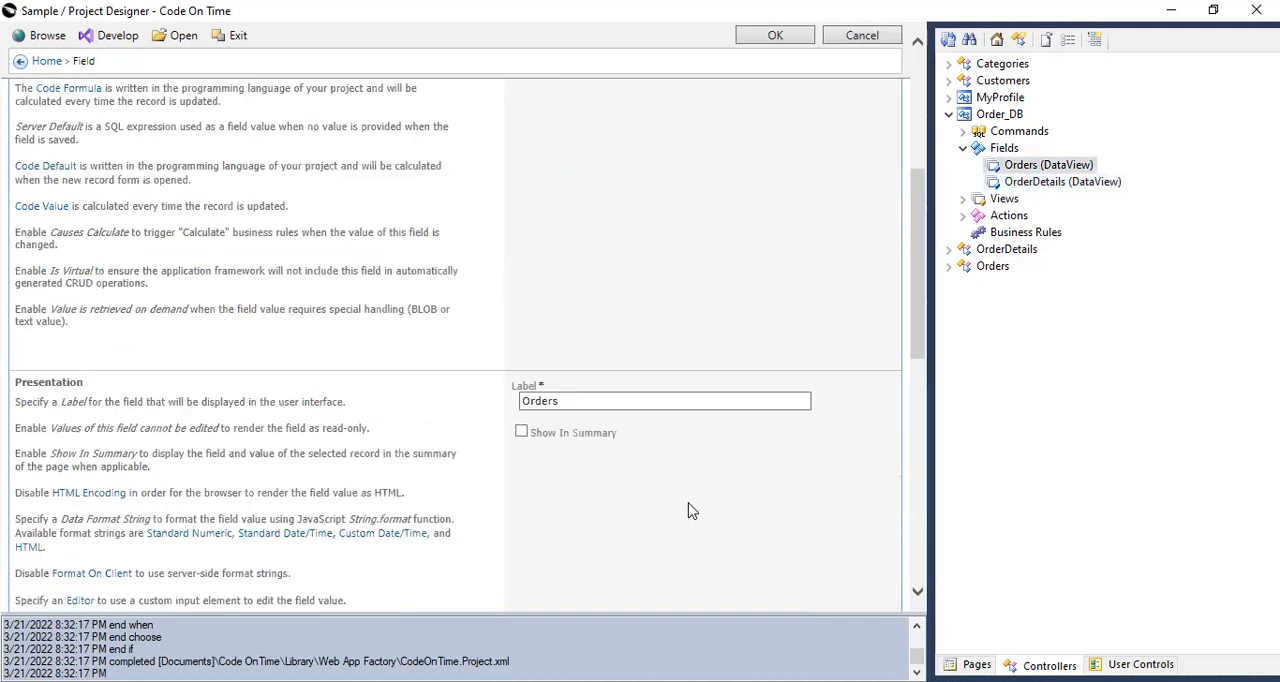
Set the OrderDetails field's Filter Source to Orders and Filter Field #1 to OrderID, and save the field.
{"action": "left_click", "coordinate": [1068, 182]}
{"action": "scroll", "coordinate": [653, 430], "scroll_direction": "down", "scroll_amount": 3}
{"action": "scroll", "coordinate": [506, 457], "scroll_direction": "down", "scroll_amount": 2}
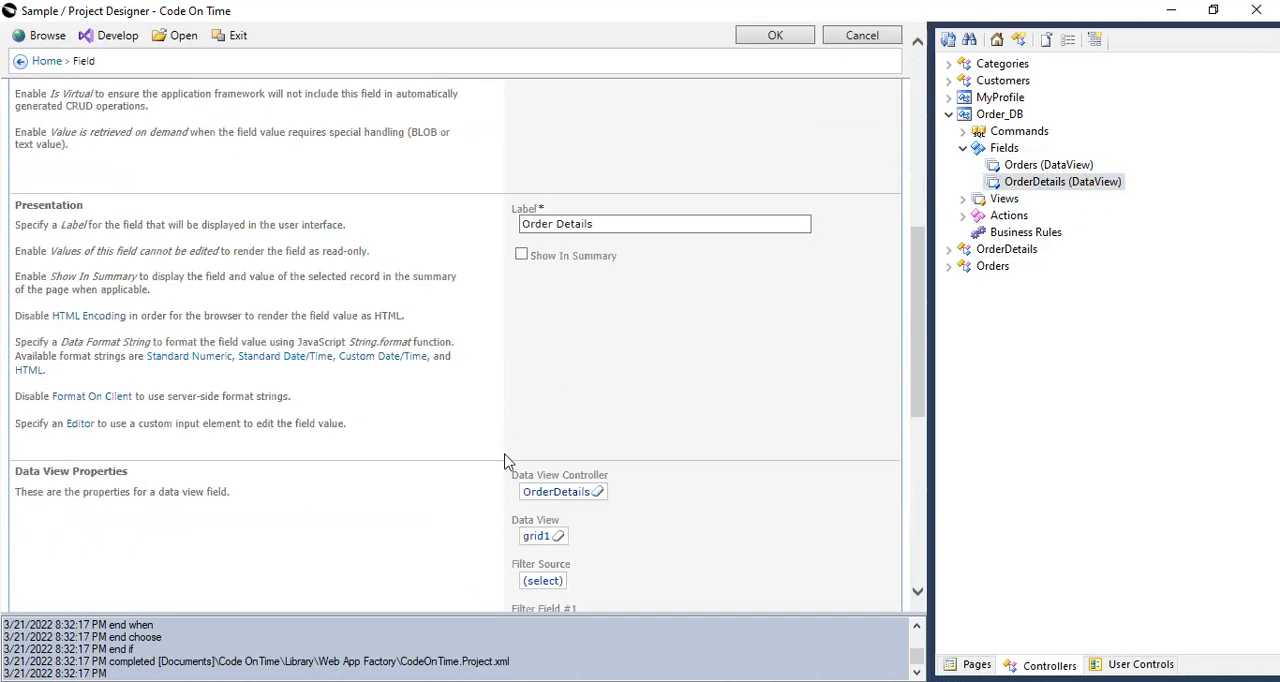
{"action": "scroll", "coordinate": [551, 460], "scroll_direction": "down", "scroll_amount": 3}
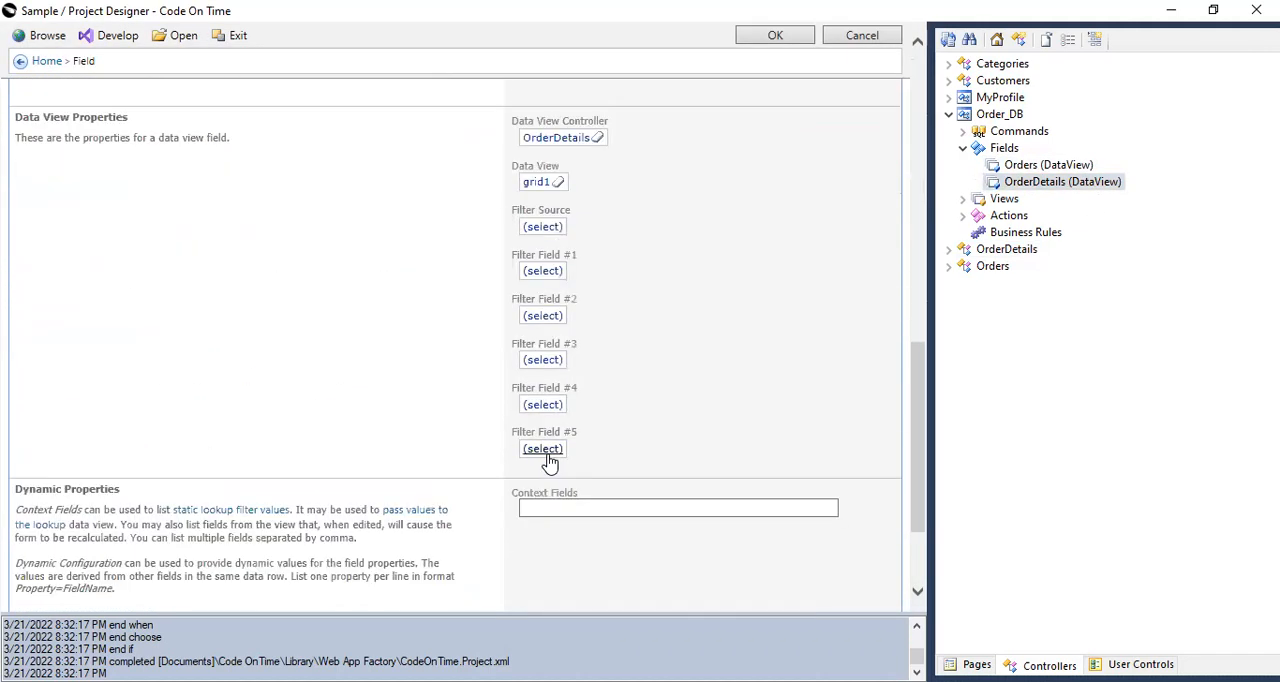
{"action": "left_click", "coordinate": [540, 230]}
{"action": "left_click", "coordinate": [286, 330]}
{"action": "left_click", "coordinate": [540, 276]}
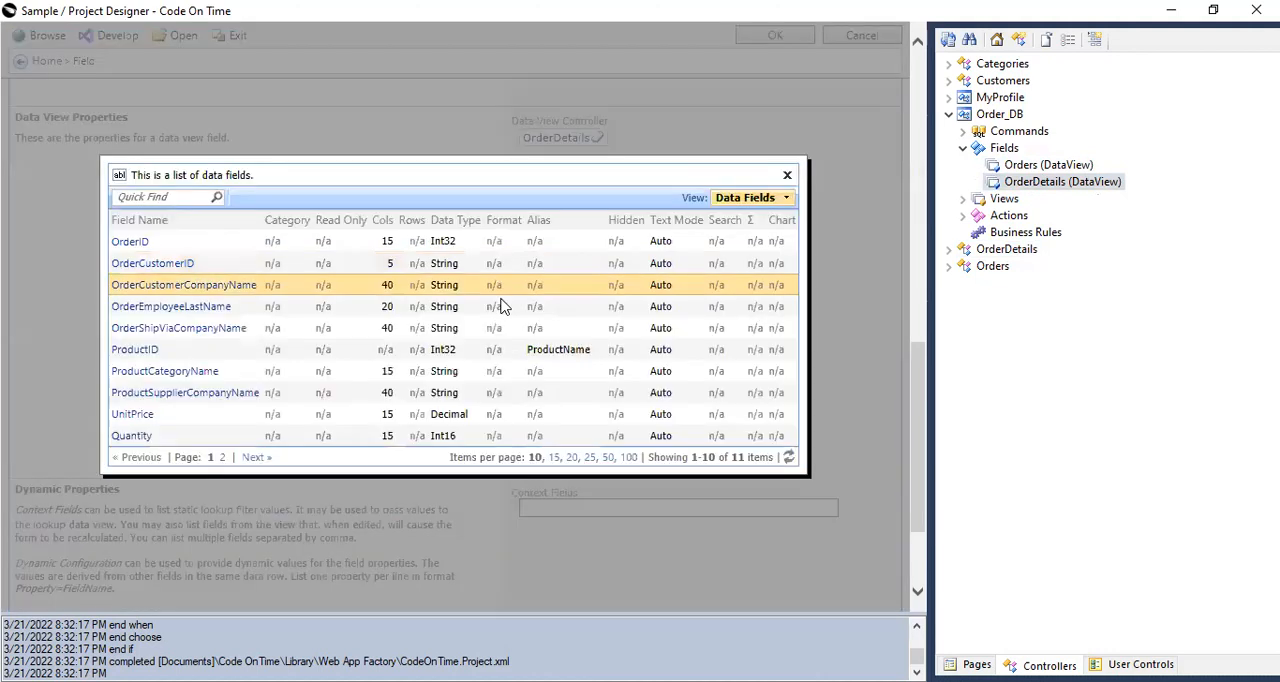
{"action": "left_click", "coordinate": [131, 243]}
{"action": "left_click", "coordinate": [784, 30]}
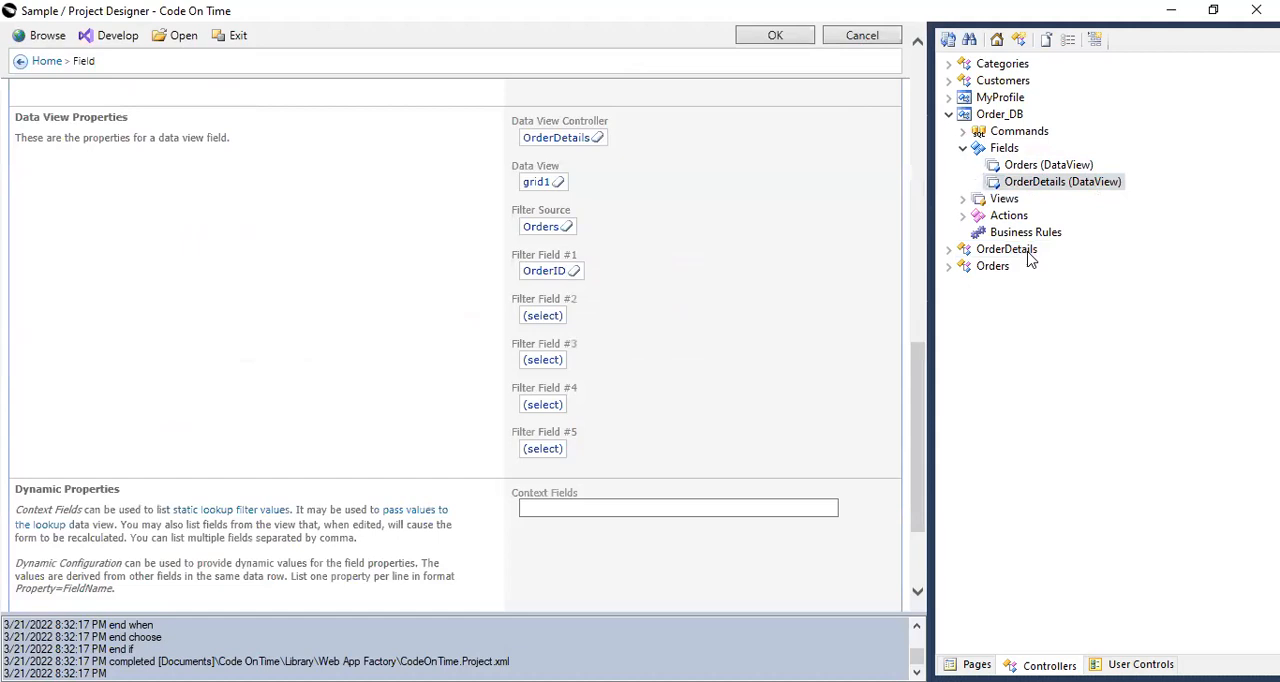
{"action": "left_click", "coordinate": [762, 36]}
Create a Form view editForm1 labelled Order in the Order_DB controller and add the Orders and OrderDetails fields to it.
{"action": "left_click", "coordinate": [1006, 204]}
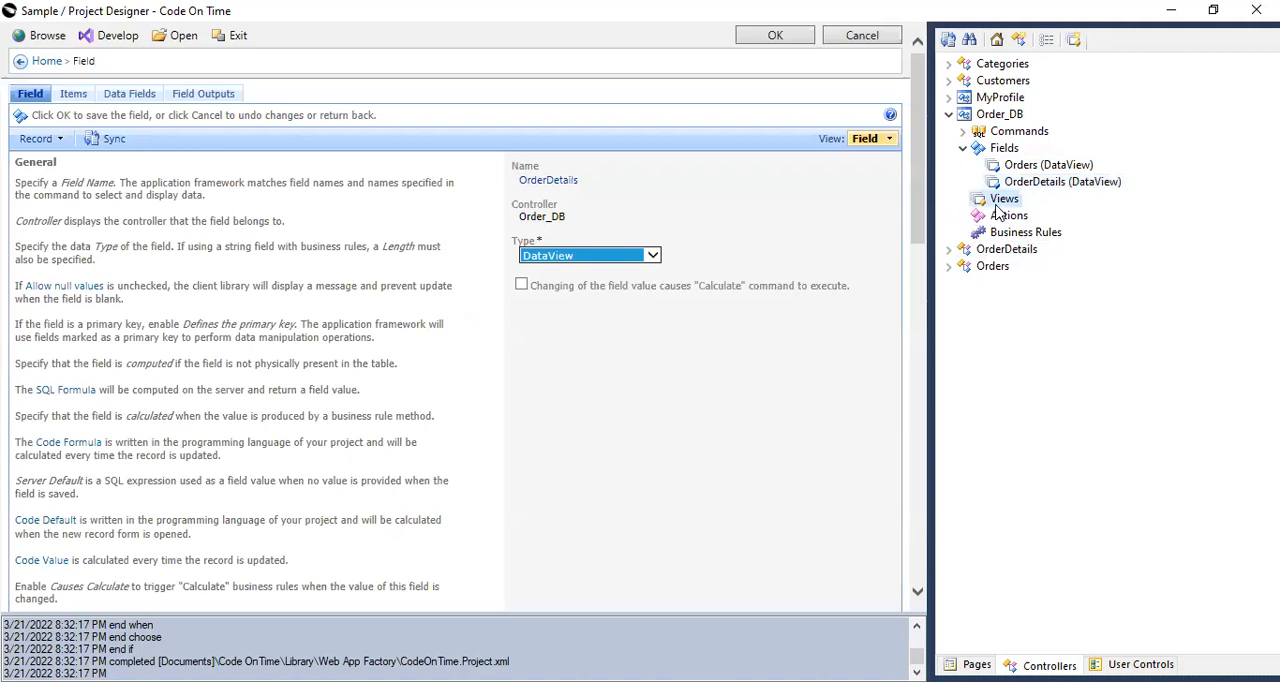
{"action": "right_click", "coordinate": [1001, 200]}
{"action": "left_click", "coordinate": [1045, 235]}
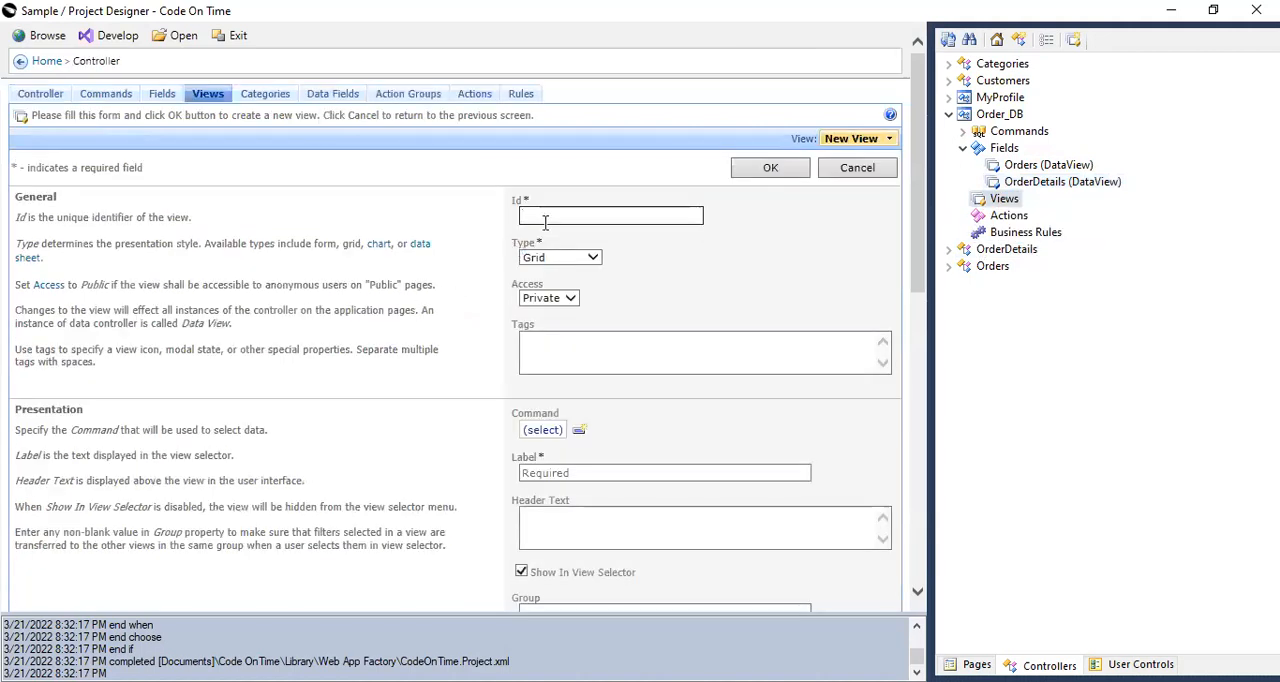
{"action": "type", "text": "editForm1"}
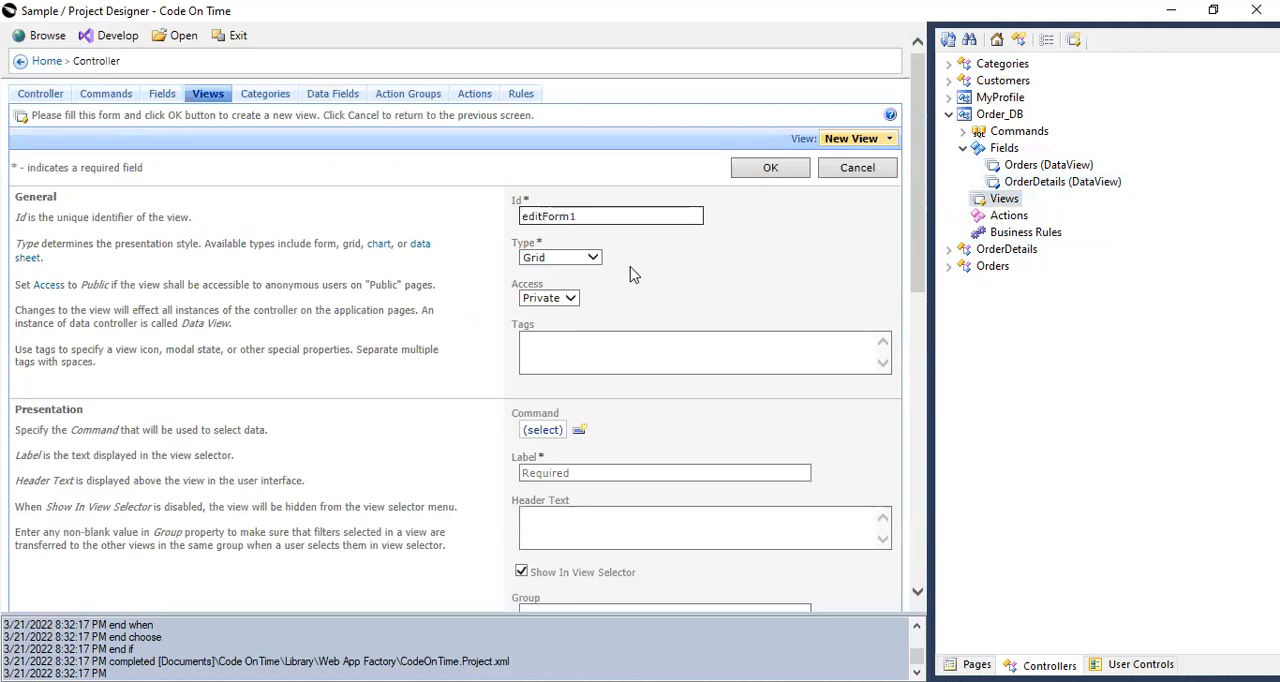
{"action": "key", "text": "Tab"}
{"action": "key", "text": "Down"}
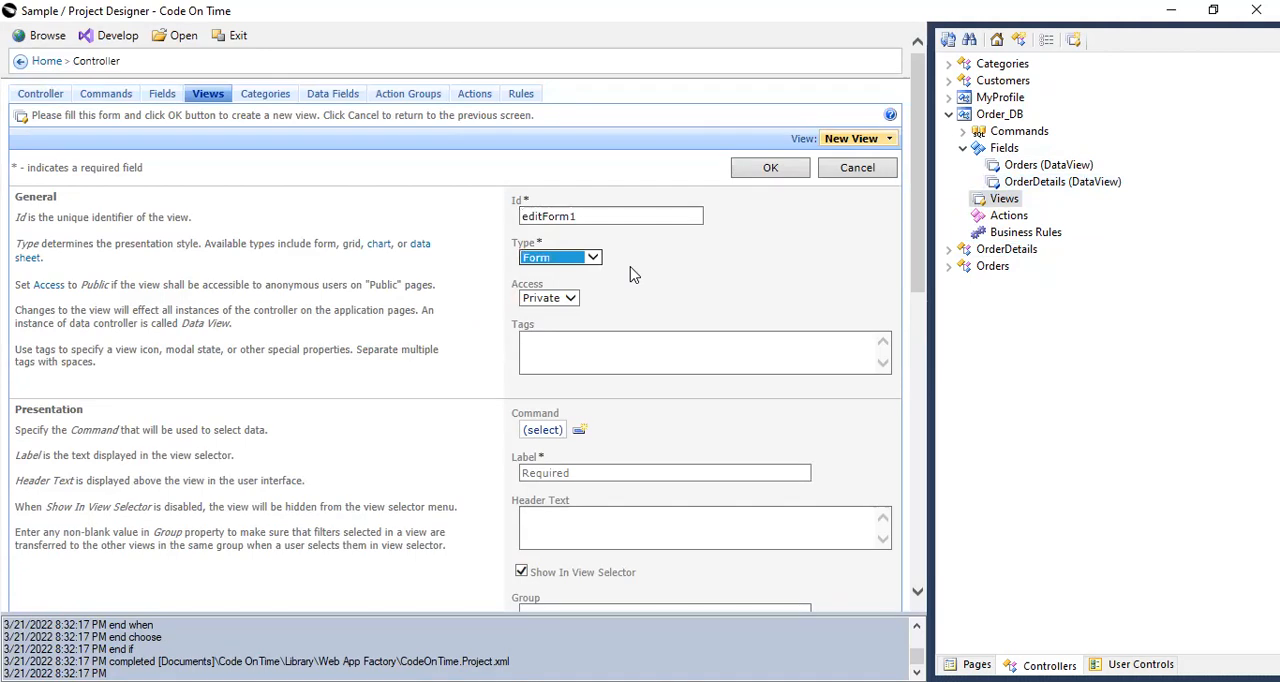
{"action": "left_click", "coordinate": [586, 476]}
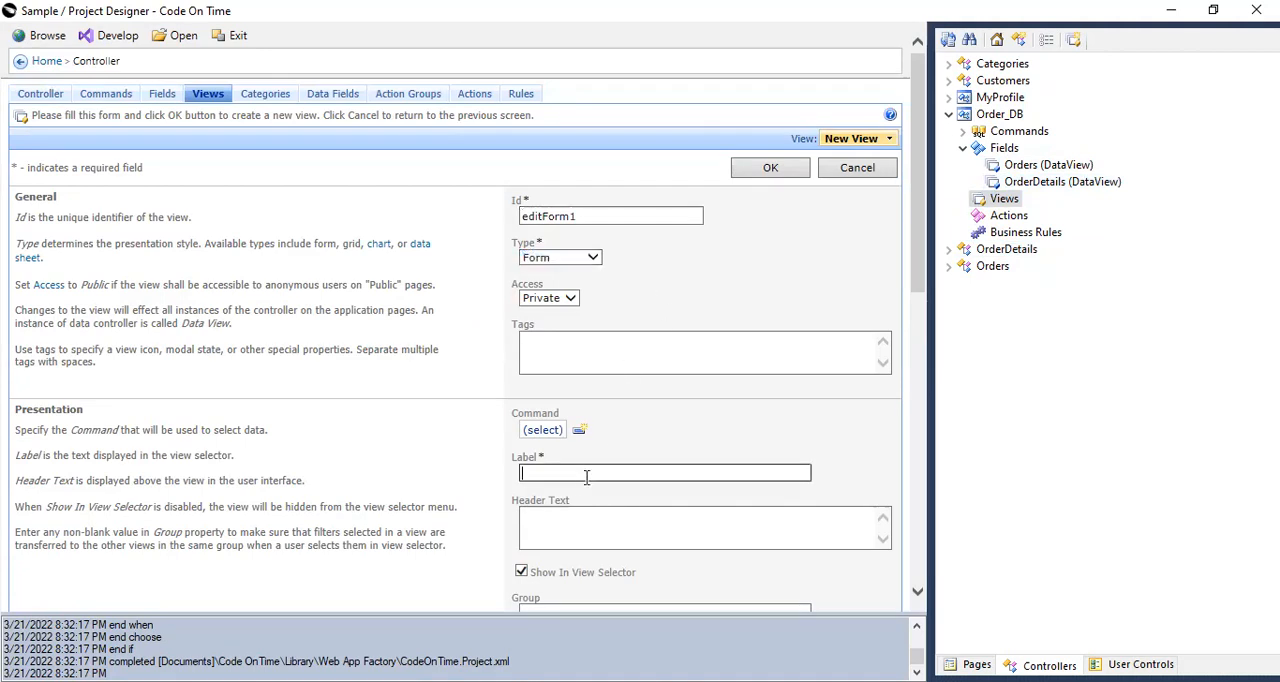
{"action": "type", "text": "Order"}
{"action": "left_click", "coordinate": [798, 167]}
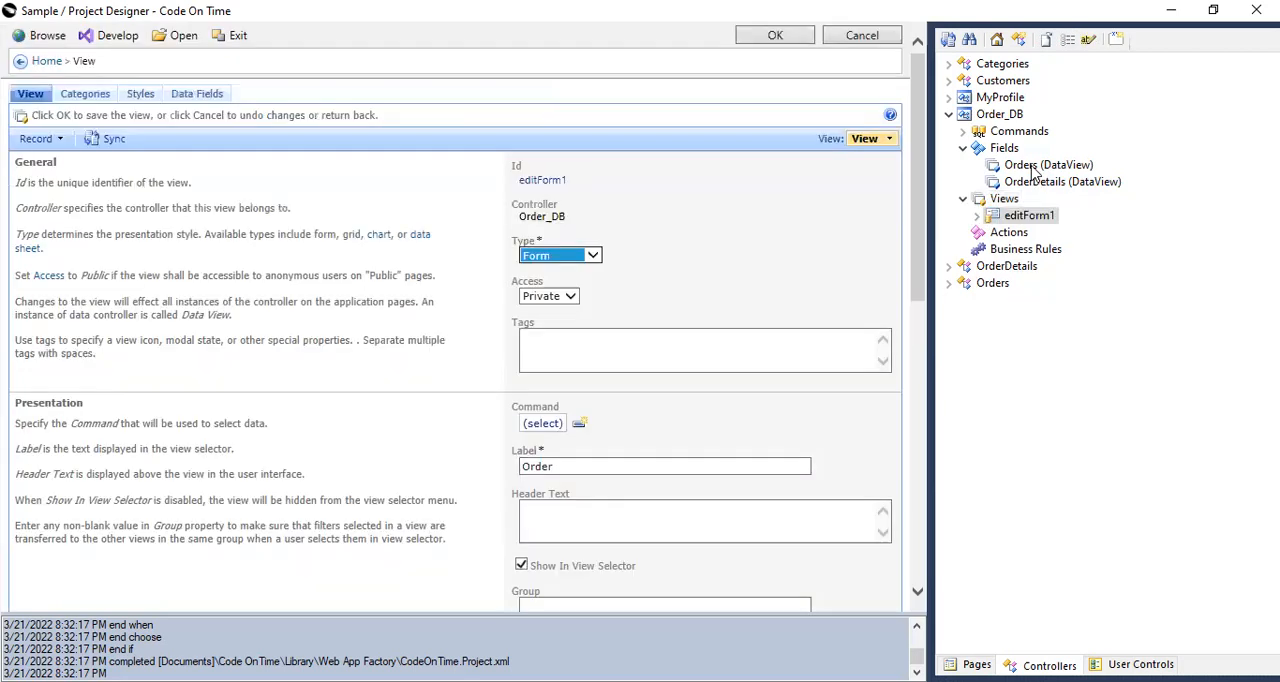
{"action": "left_click_drag", "start_coordinate": [1033, 192], "coordinate": [1033, 222]}
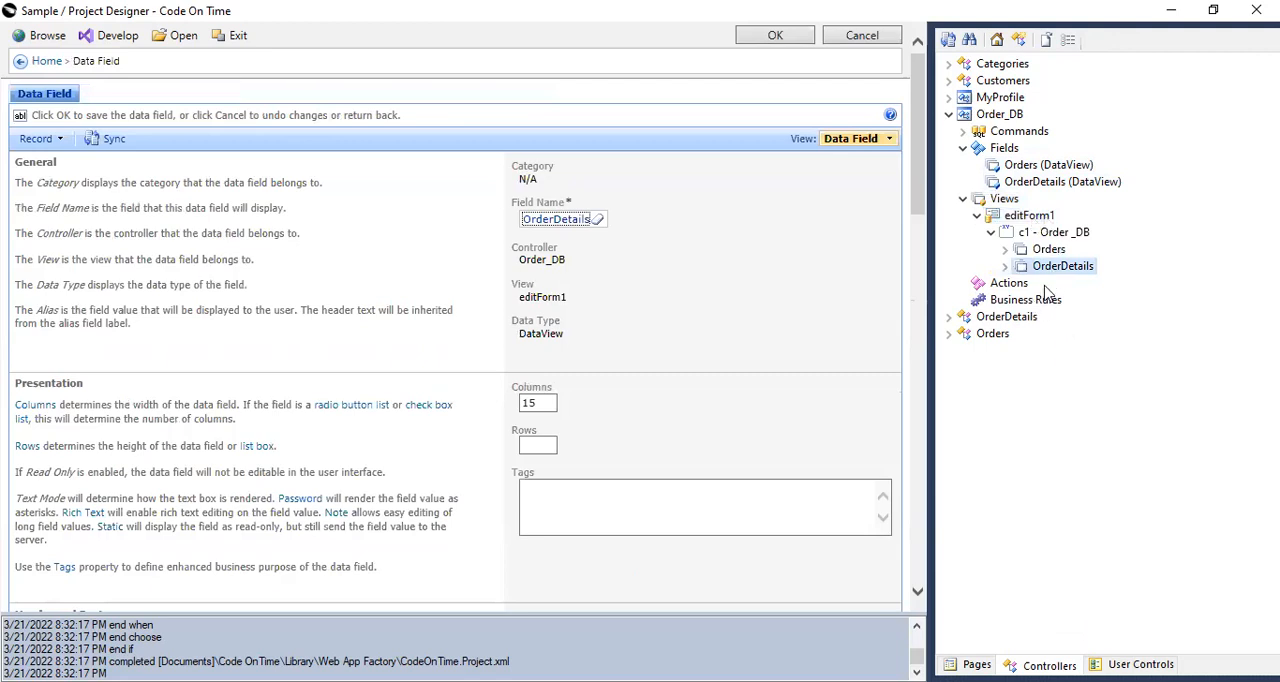
{"action": "left_click", "coordinate": [1000, 115]}
{"action": "right_click", "coordinate": [1002, 117]}
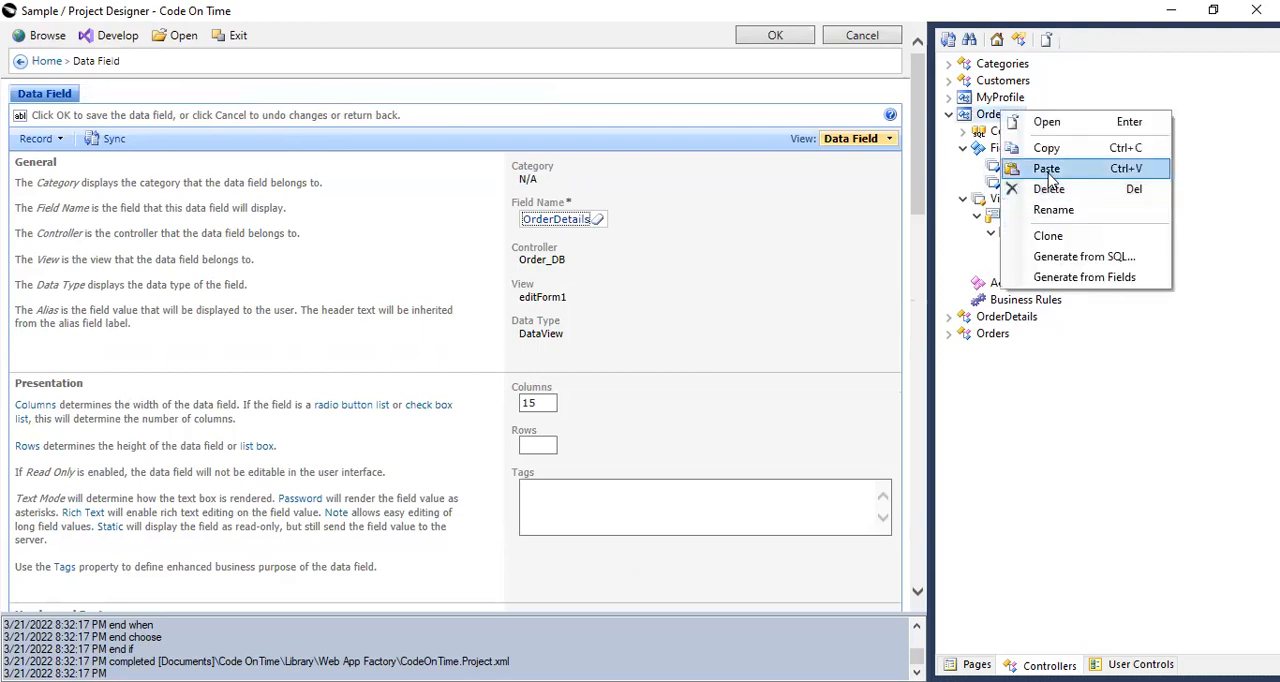
{"action": "left_click", "coordinate": [1048, 236]}
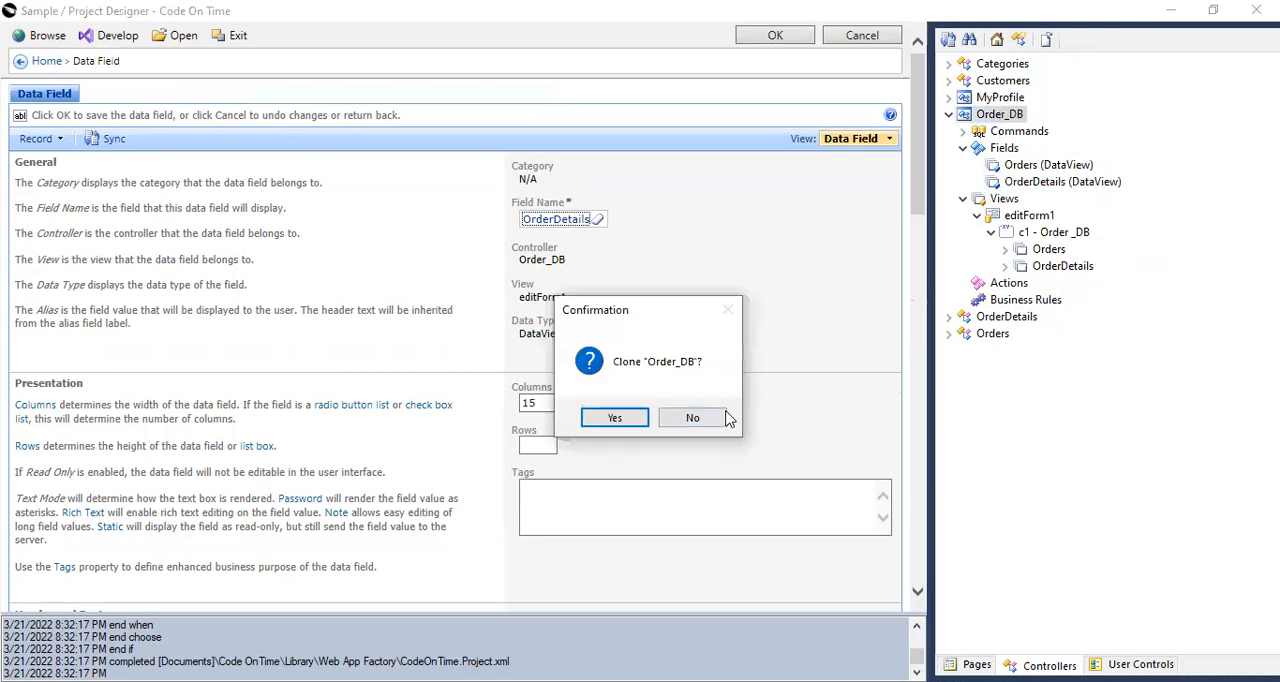
{"action": "left_click", "coordinate": [719, 417]}
Copy the Order_DB controller and paste it onto the Orderv 2 page.
{"action": "right_click", "coordinate": [1002, 120]}
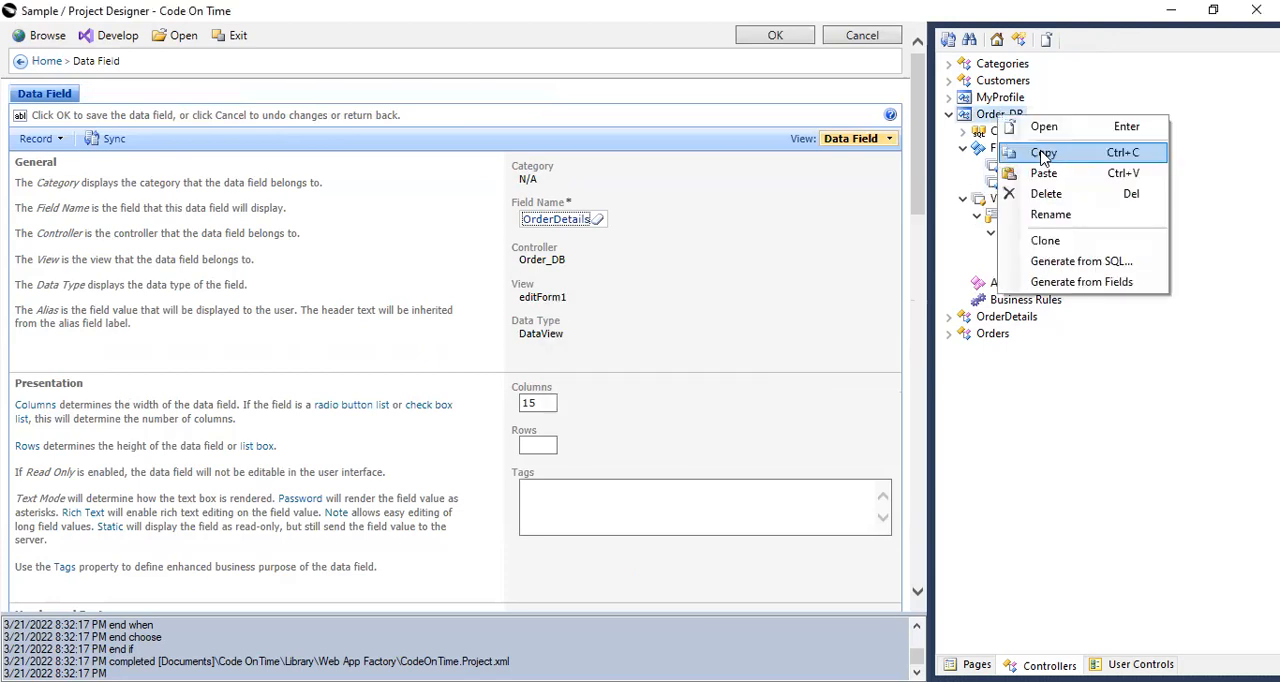
{"action": "left_click", "coordinate": [1043, 153]}
{"action": "left_click", "coordinate": [977, 664]}
{"action": "right_click", "coordinate": [992, 131]}
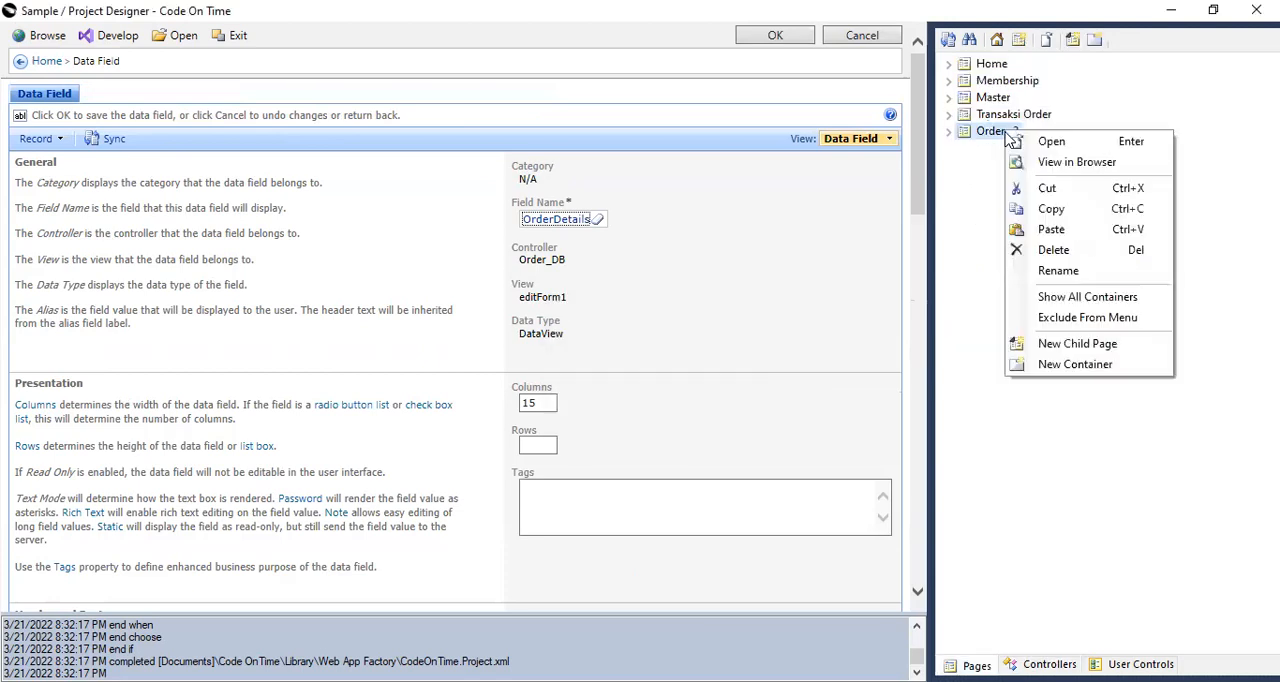
{"action": "left_click", "coordinate": [1049, 230]}
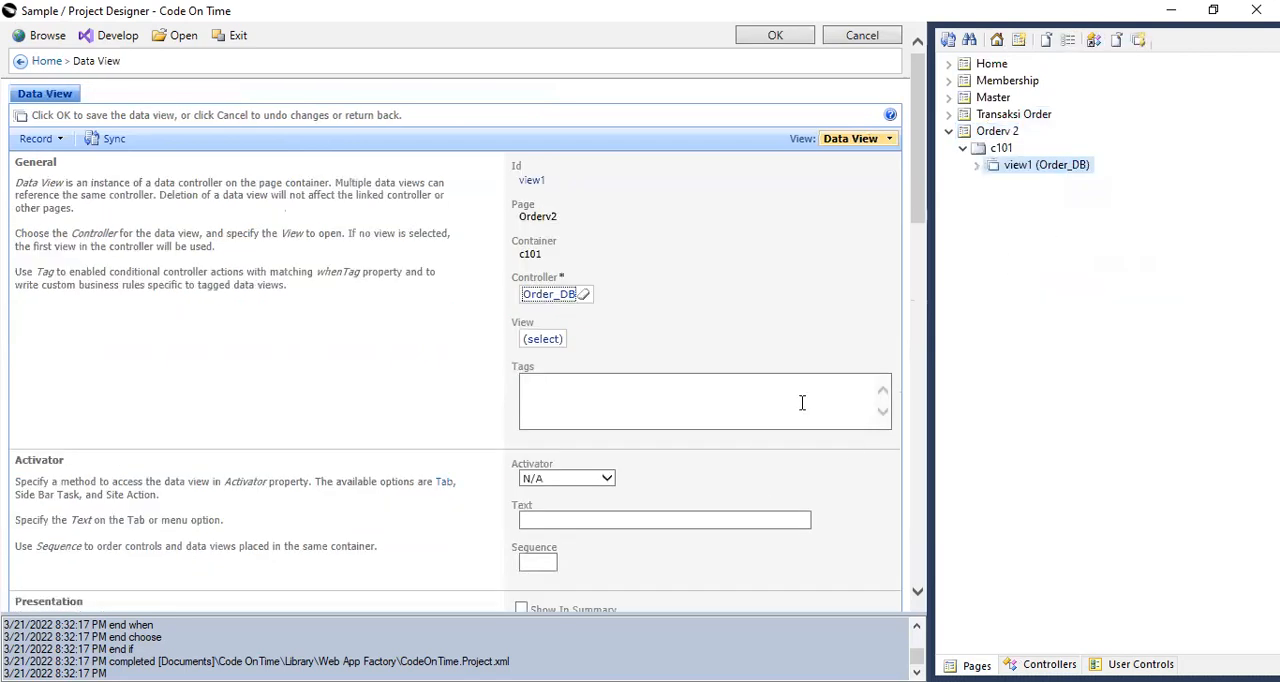
Set Show Action Buttons to None for the Order_DB data view on the Orderv 2 page and save it.
{"action": "left_click", "coordinate": [977, 165]}
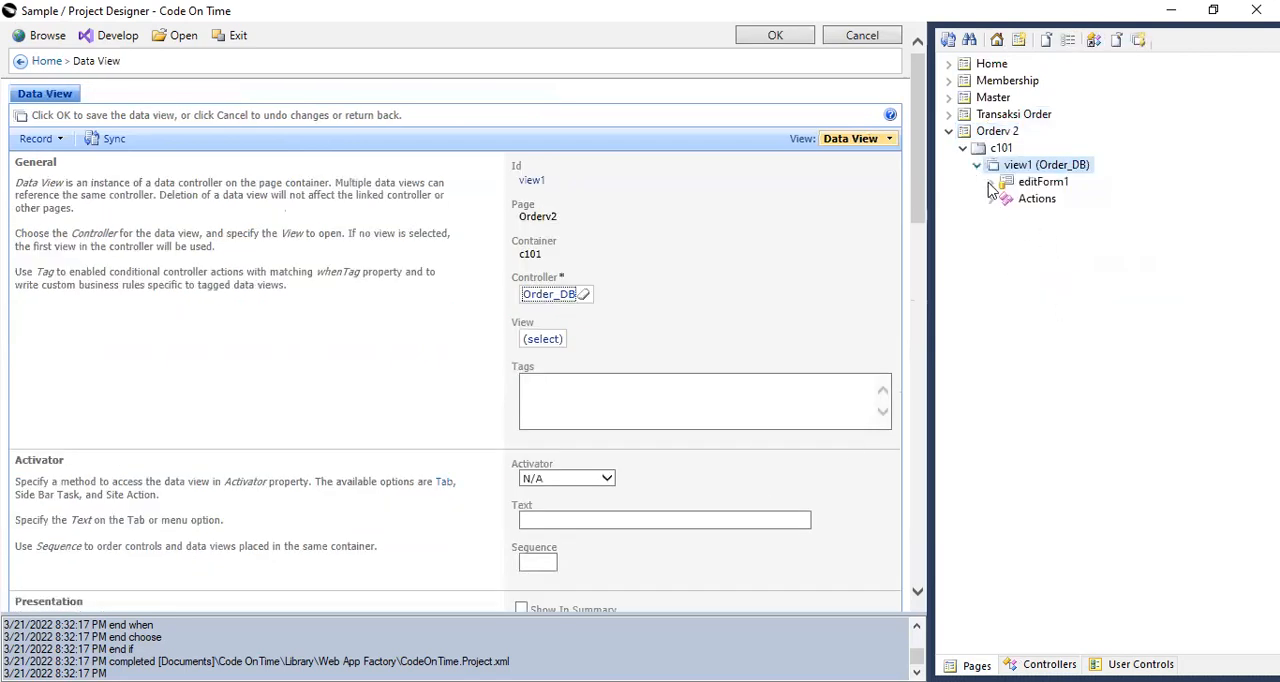
{"action": "left_click", "coordinate": [996, 132]}
{"action": "scroll", "coordinate": [565, 490], "scroll_direction": "down", "scroll_amount": 5}
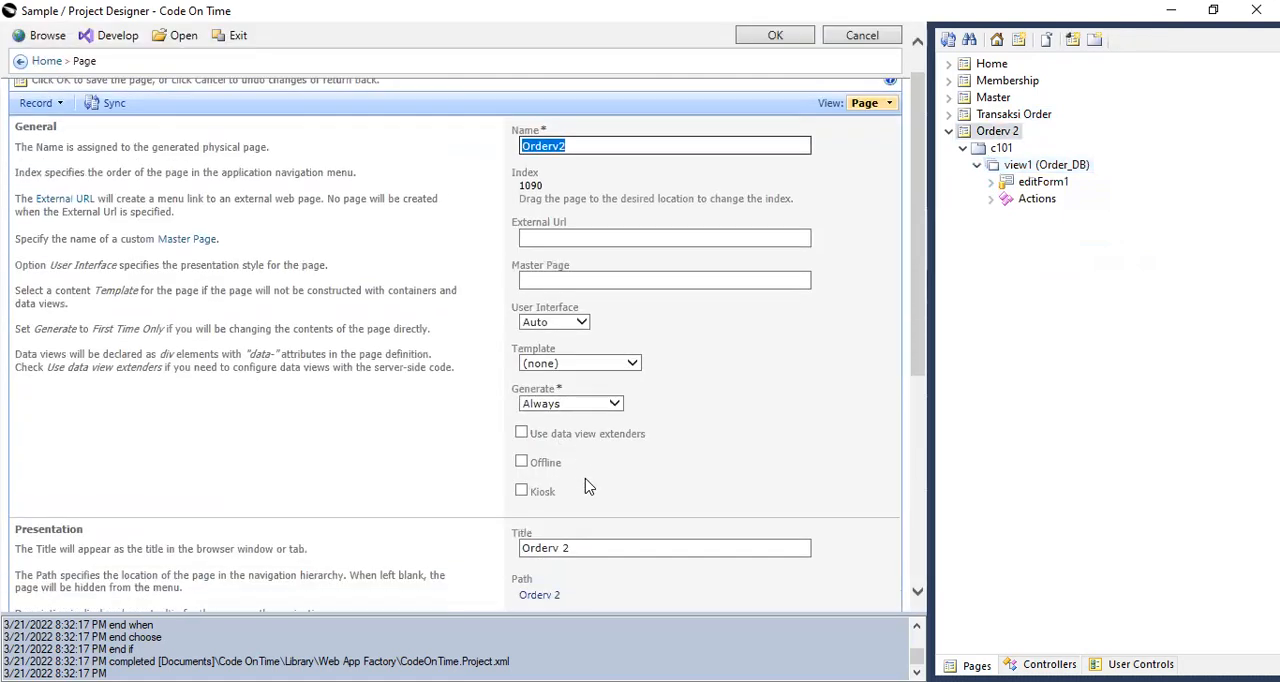
{"action": "left_click", "coordinate": [1044, 168]}
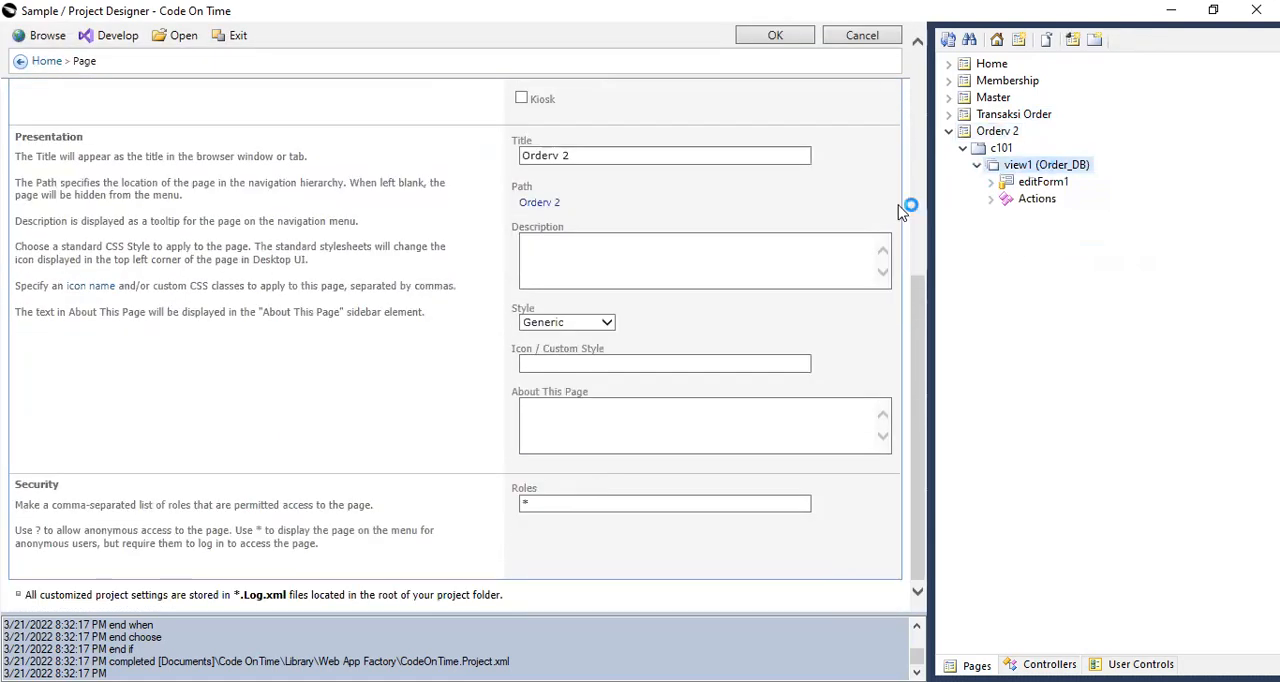
{"action": "scroll", "coordinate": [630, 374], "scroll_direction": "down", "scroll_amount": 3}
{"action": "left_click", "coordinate": [563, 206]}
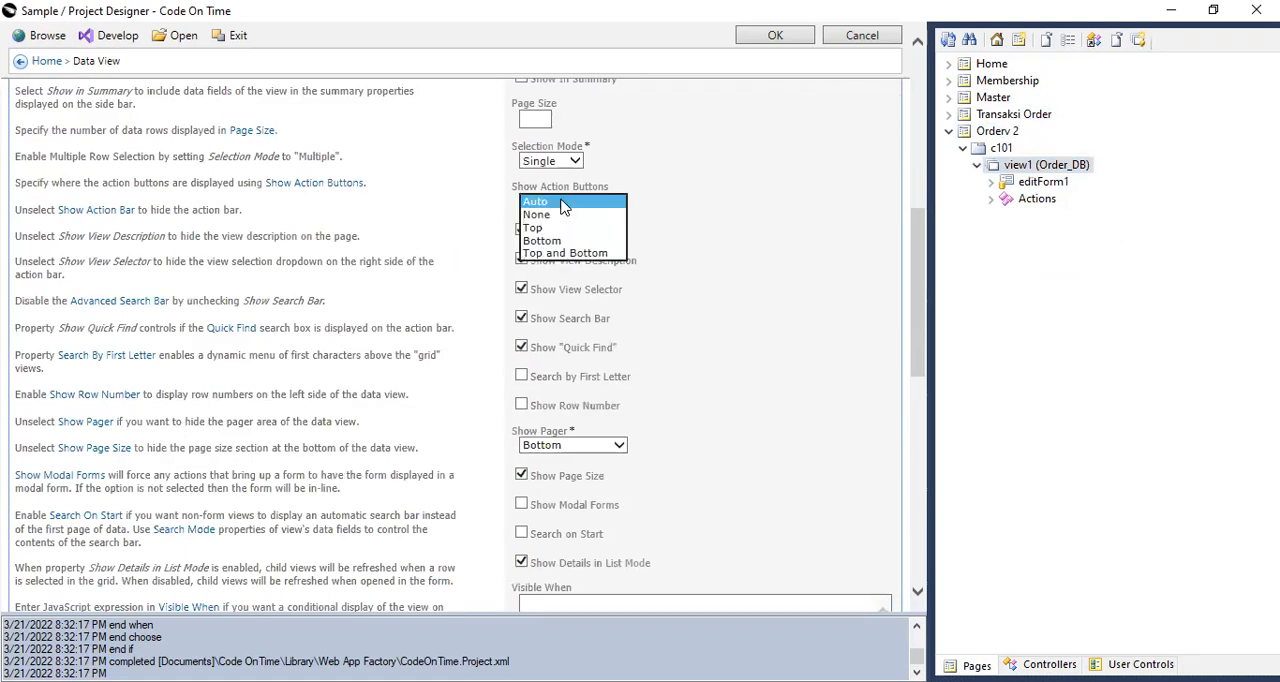
{"action": "left_click", "coordinate": [540, 214]}
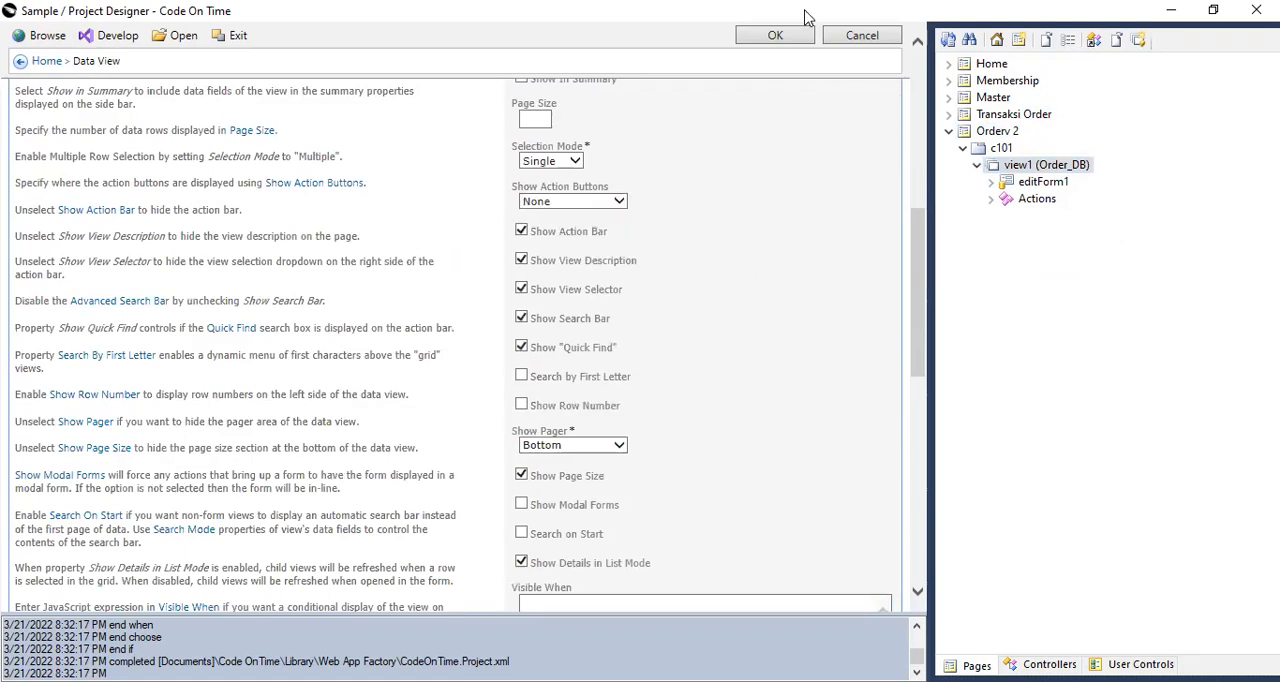
{"action": "left_click", "coordinate": [780, 37]}
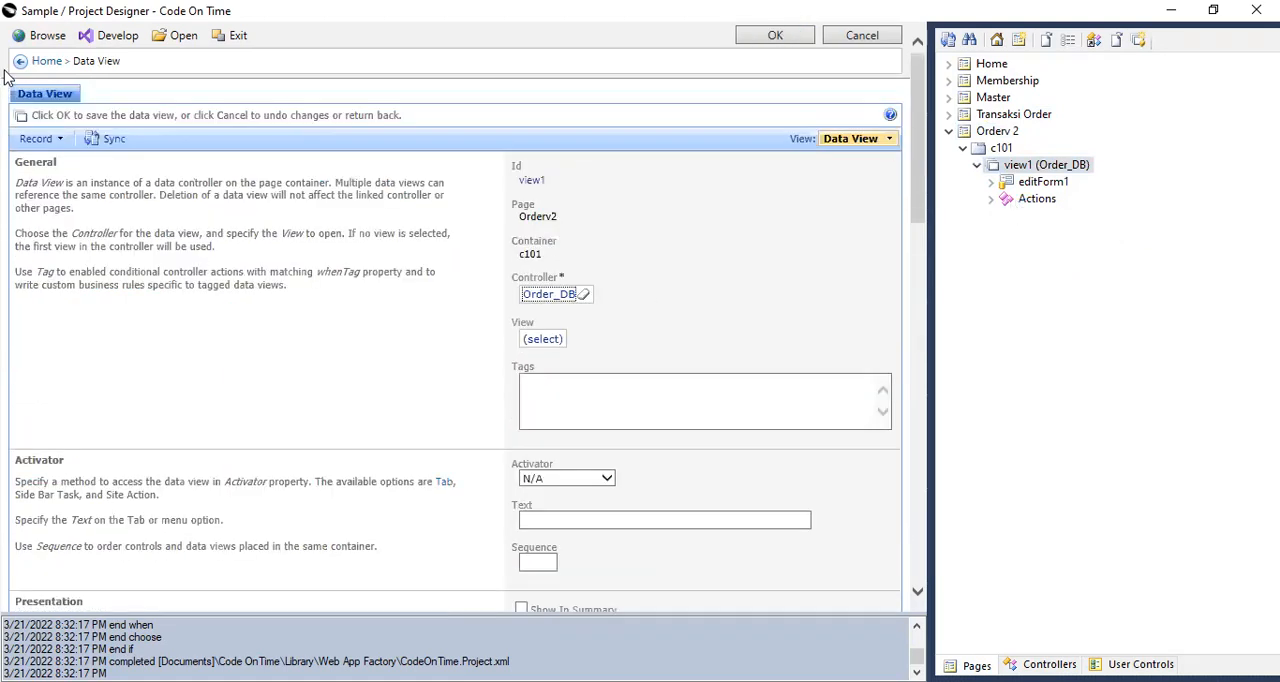
Generate the application, browse it in the web browser, and close the older page tabs.
{"action": "left_click", "coordinate": [21, 44]}
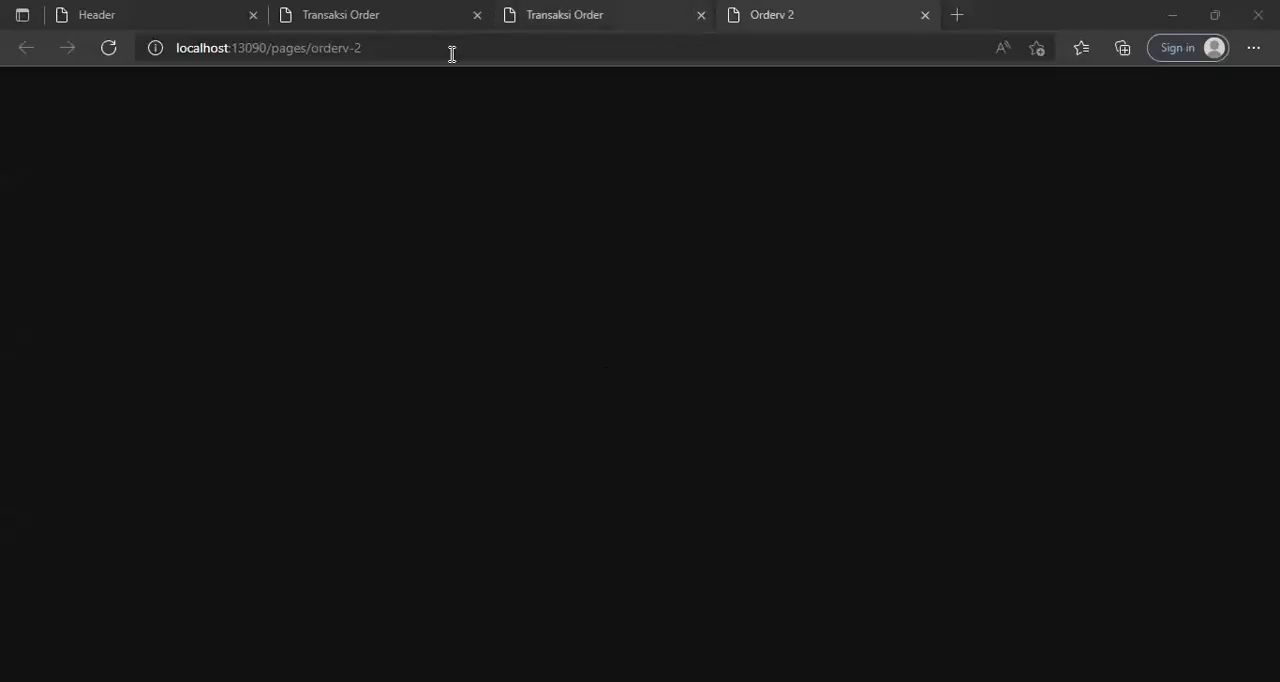
{"action": "left_click", "coordinate": [253, 15]}
{"action": "left_click", "coordinate": [253, 15]}
{"action": "left_click", "coordinate": [253, 16]}
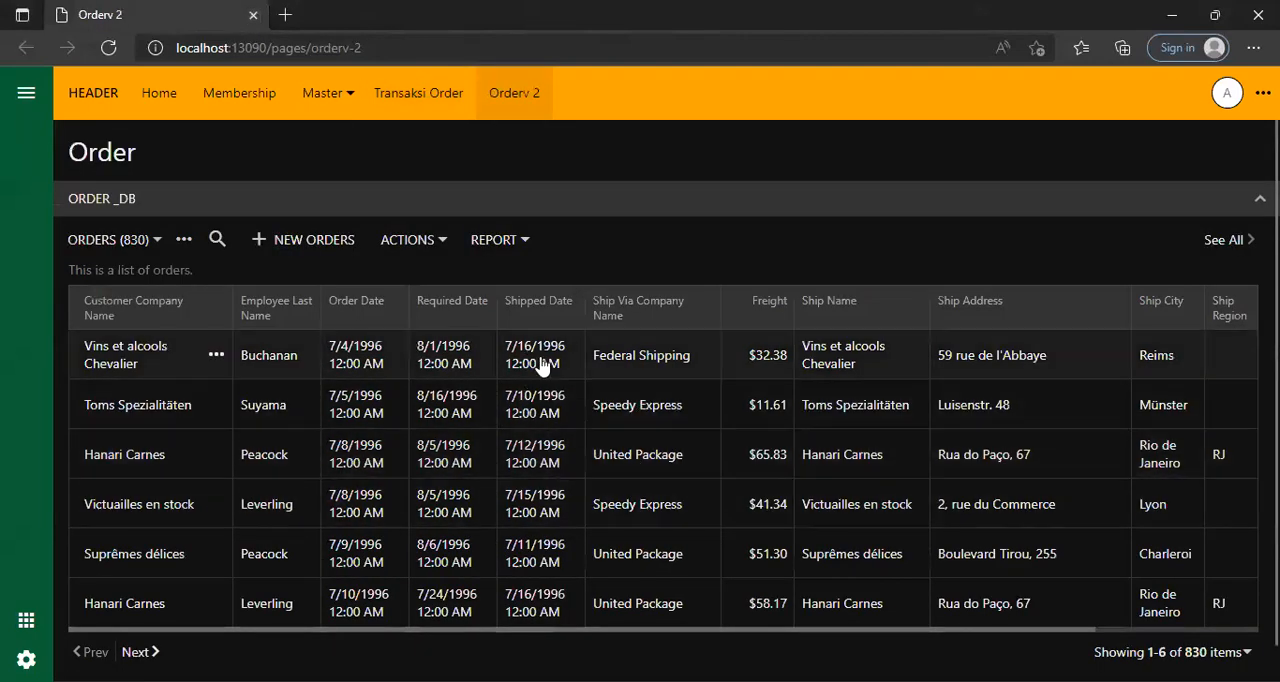
Select the first order on the Orderv 2 page and examine its order details below the list.
{"action": "scroll", "coordinate": [532, 405], "scroll_direction": "down", "scroll_amount": 1}
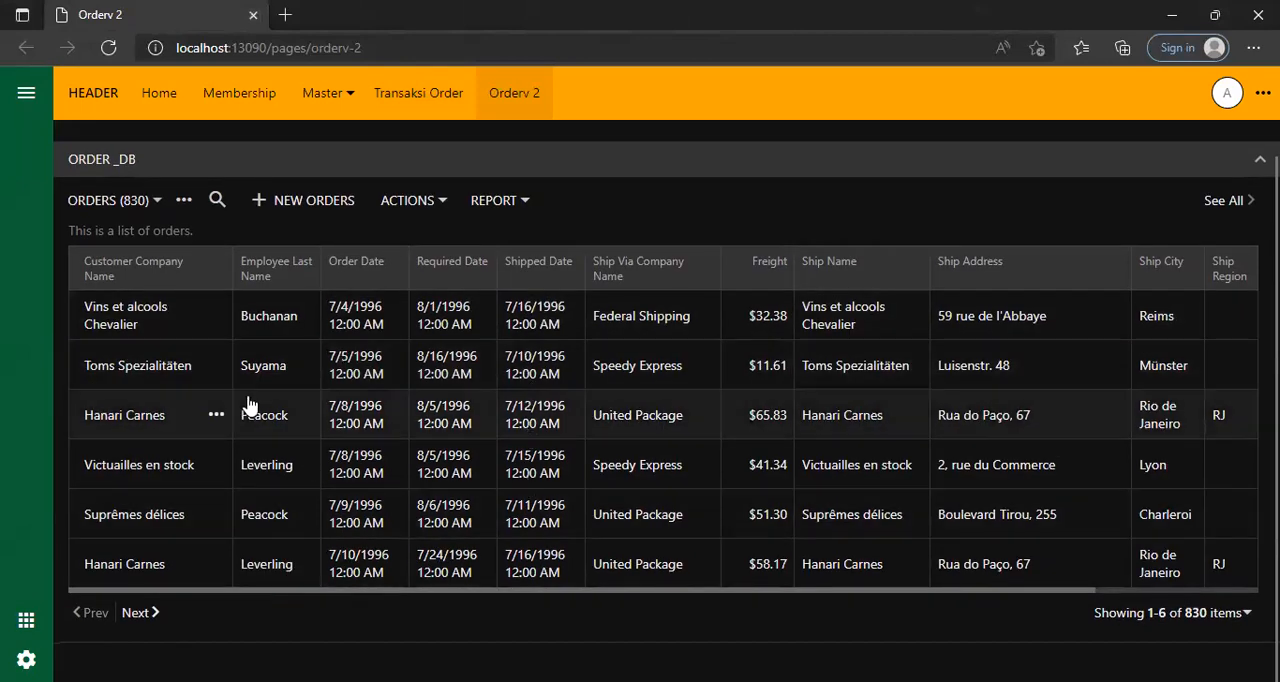
{"action": "left_click", "coordinate": [451, 323]}
{"action": "scroll", "coordinate": [475, 563], "scroll_direction": "down", "scroll_amount": 3}
{"action": "scroll", "coordinate": [475, 563], "scroll_direction": "down", "scroll_amount": 2}
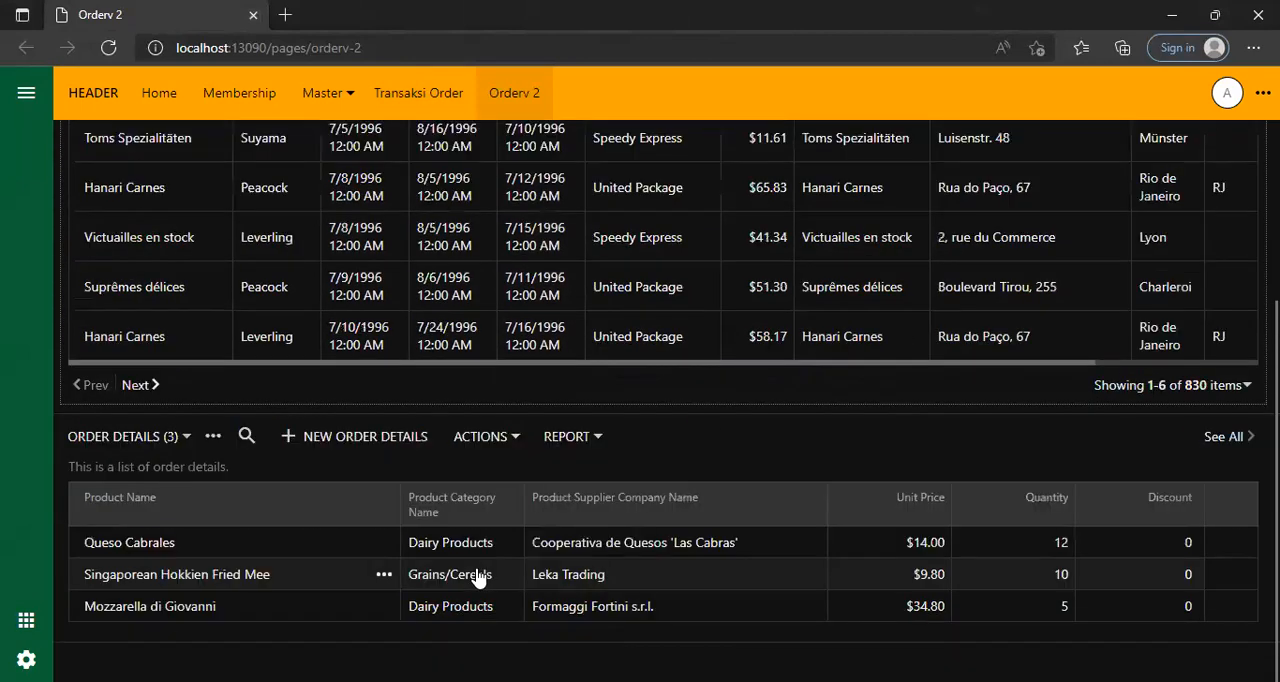
{"action": "scroll", "coordinate": [471, 545], "scroll_direction": "up", "scroll_amount": 5}
Open the first order on the Transaksi Order page for comparison, review its form and order details, and close it.
{"action": "left_click", "coordinate": [428, 95]}
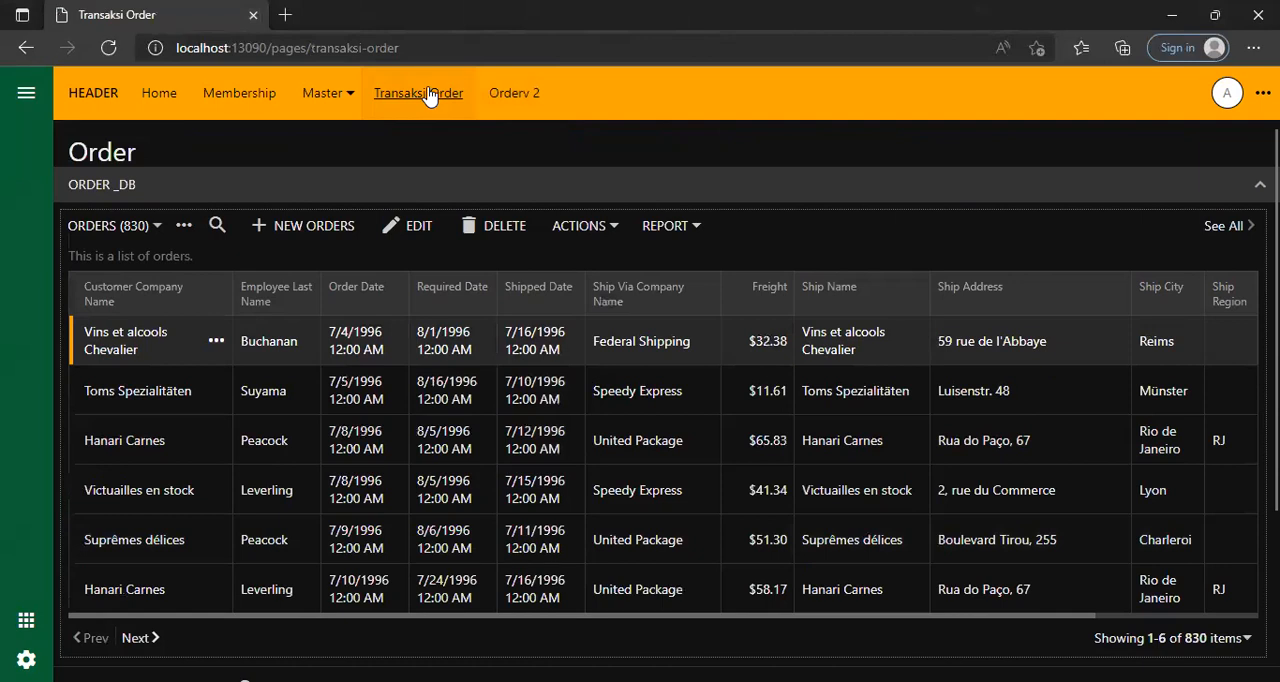
{"action": "left_click", "coordinate": [533, 270]}
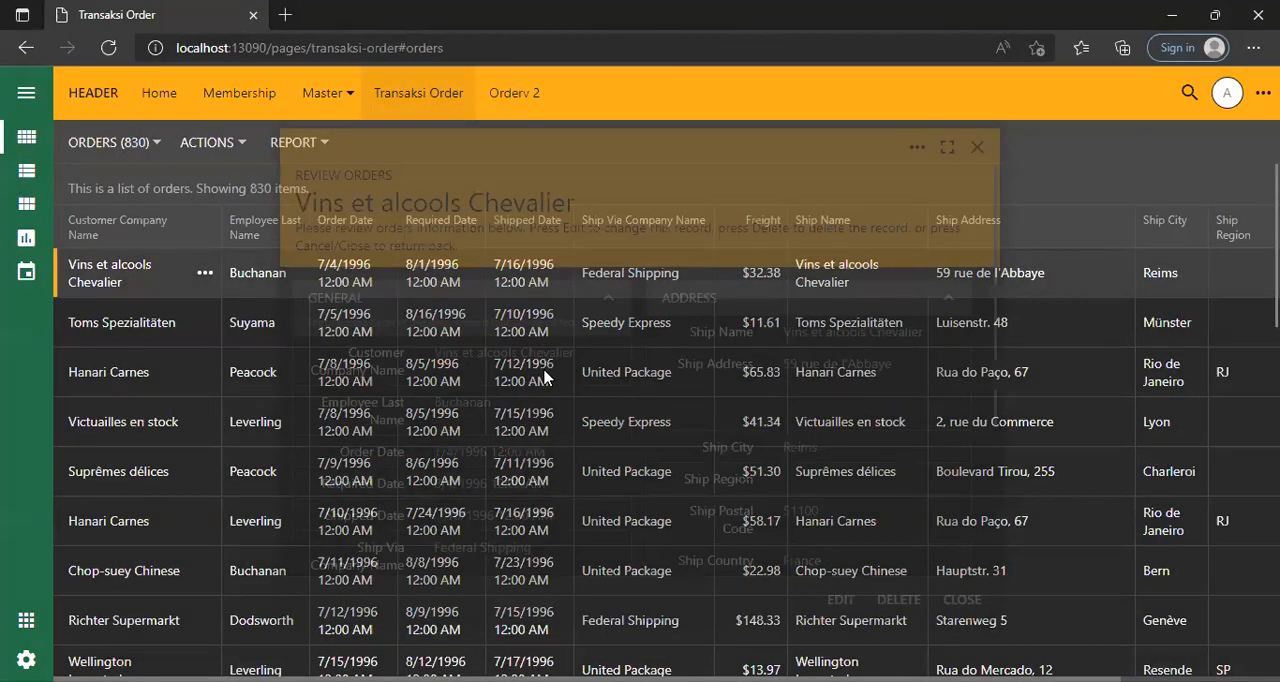
{"action": "scroll", "coordinate": [428, 566], "scroll_direction": "down", "scroll_amount": 2}
{"action": "scroll", "coordinate": [415, 530], "scroll_direction": "up", "scroll_amount": 4}
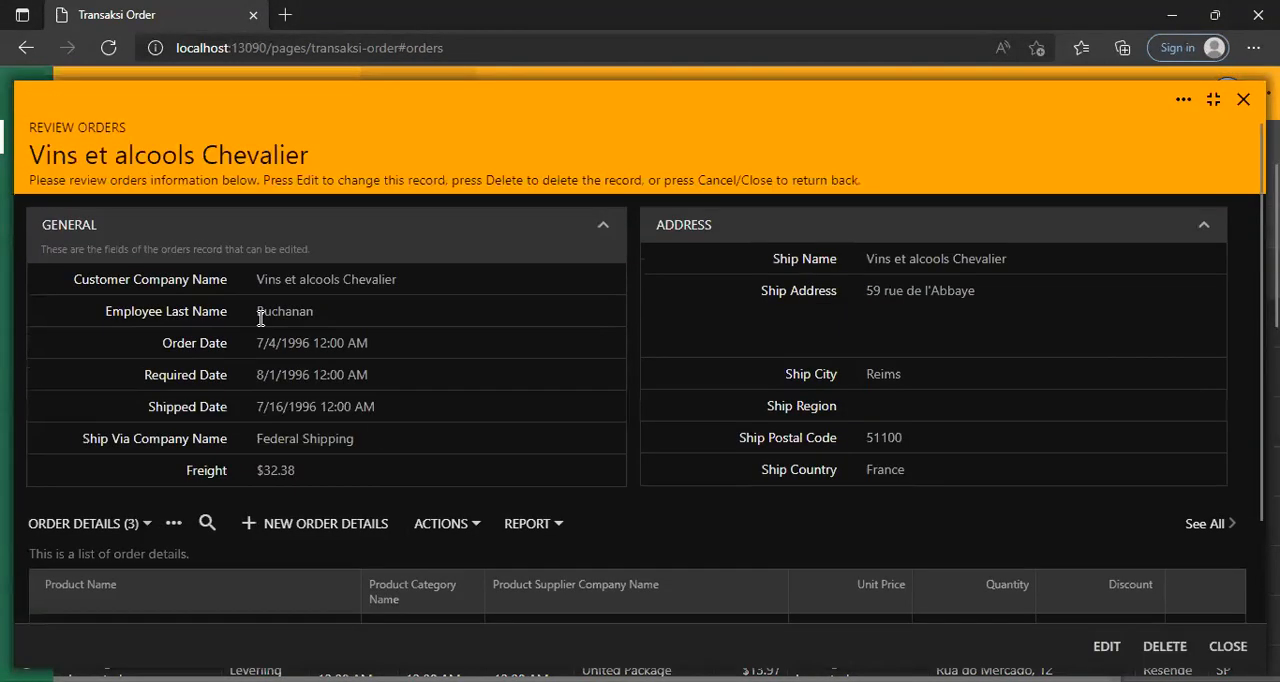
{"action": "scroll", "coordinate": [617, 411], "scroll_direction": "down", "scroll_amount": 3}
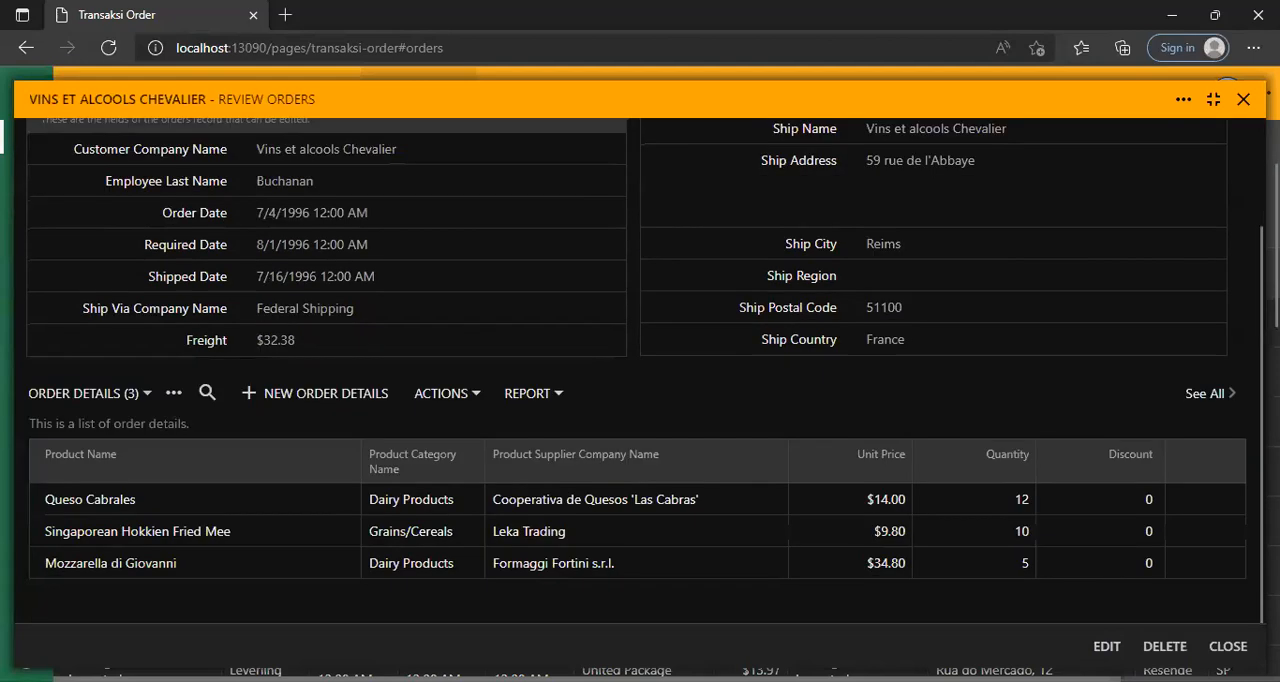
{"action": "left_click", "coordinate": [1243, 99]}
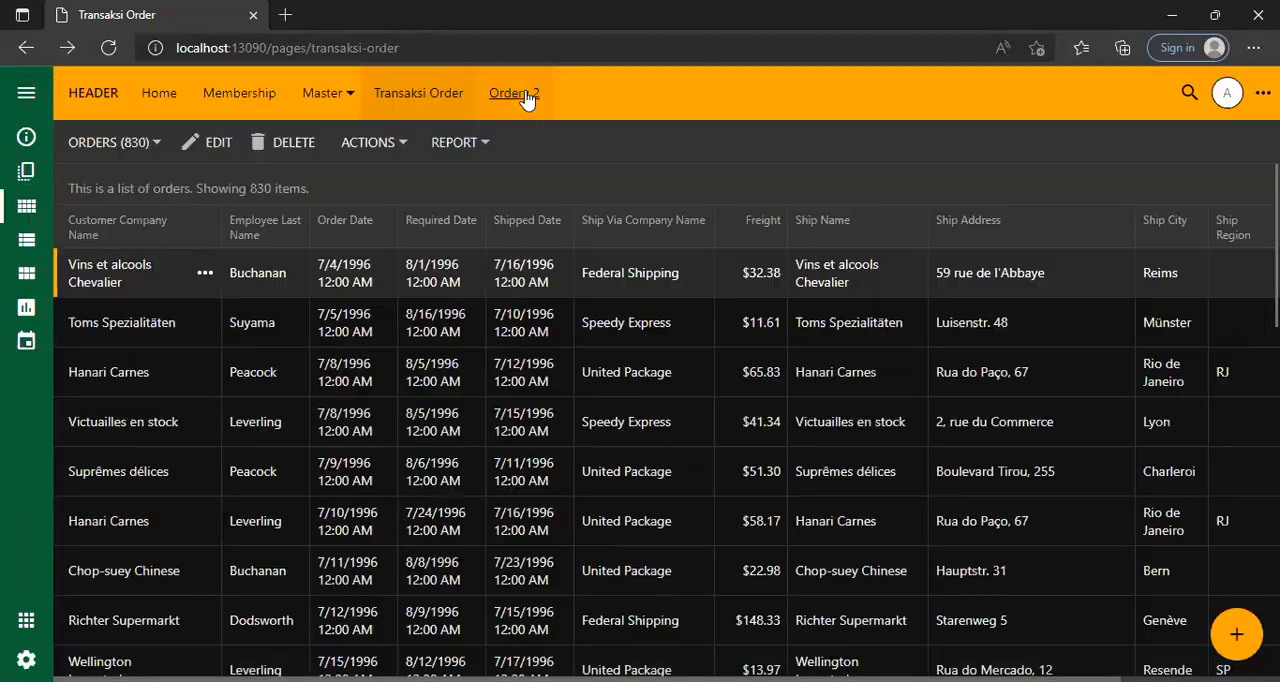
Return to the Orderv 2 page and select the Hanari Carnes and Victuailles en stock orders to check their order details.
{"action": "left_click", "coordinate": [525, 92]}
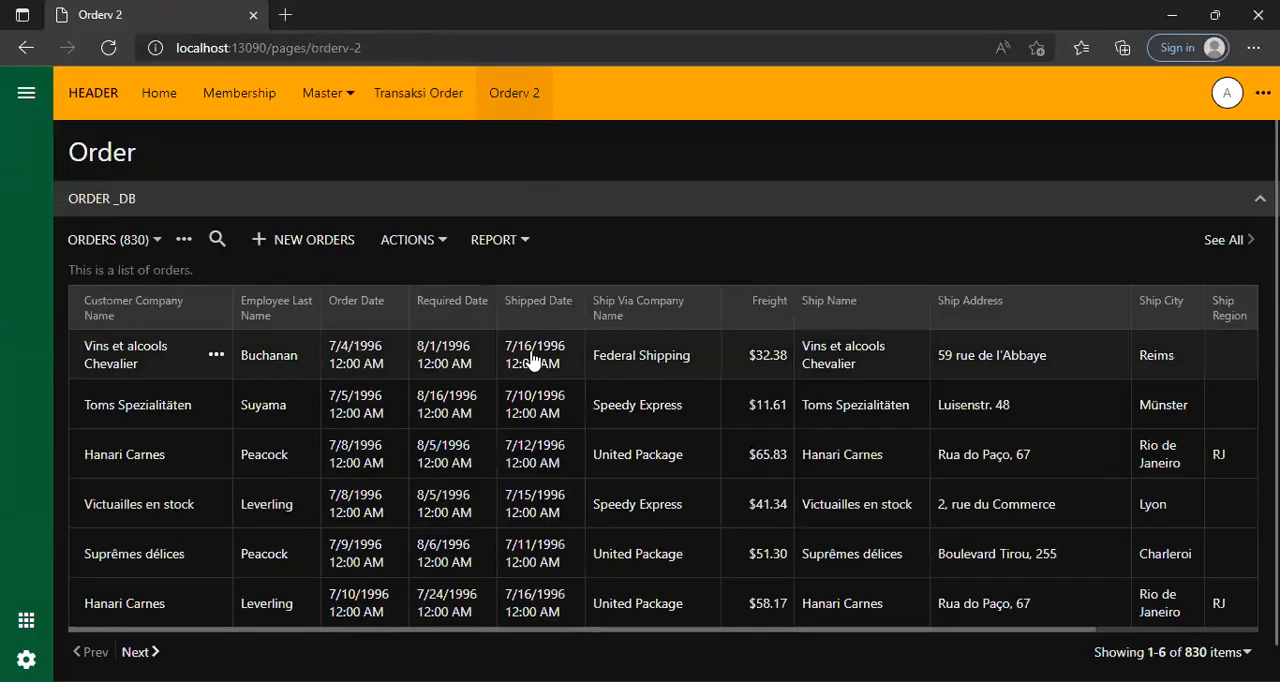
{"action": "scroll", "coordinate": [528, 400], "scroll_direction": "down", "scroll_amount": 5}
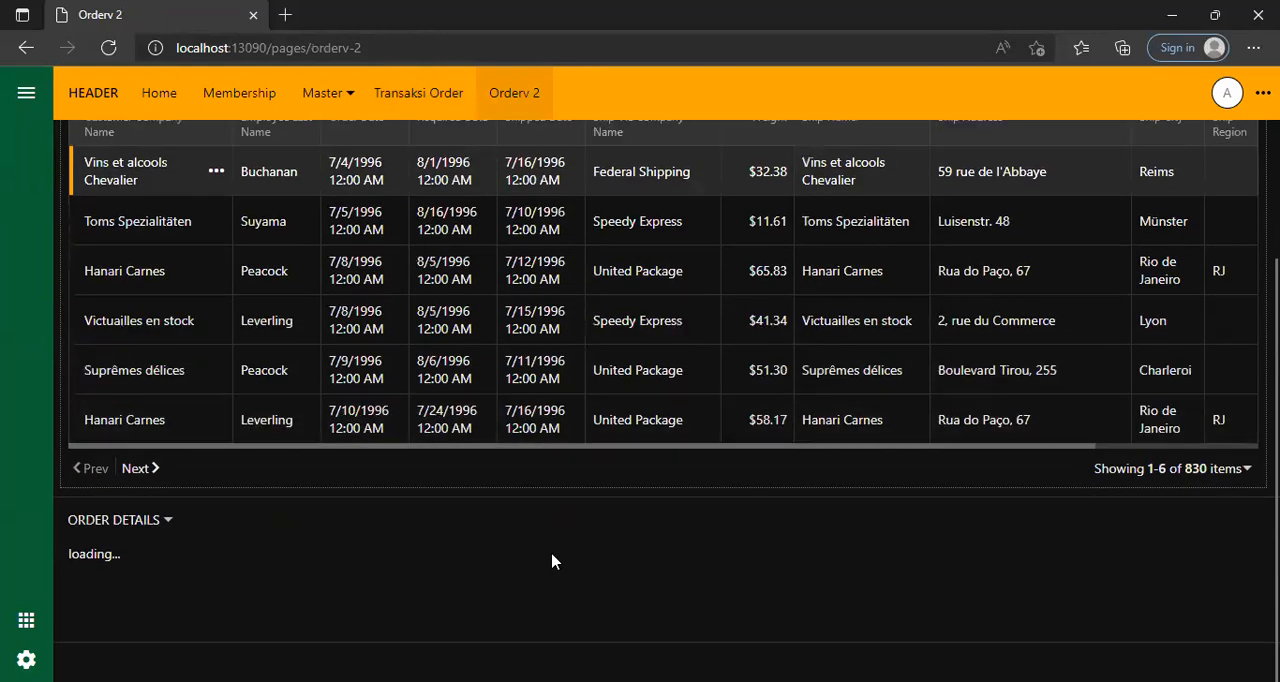
{"action": "left_click", "coordinate": [531, 187]}
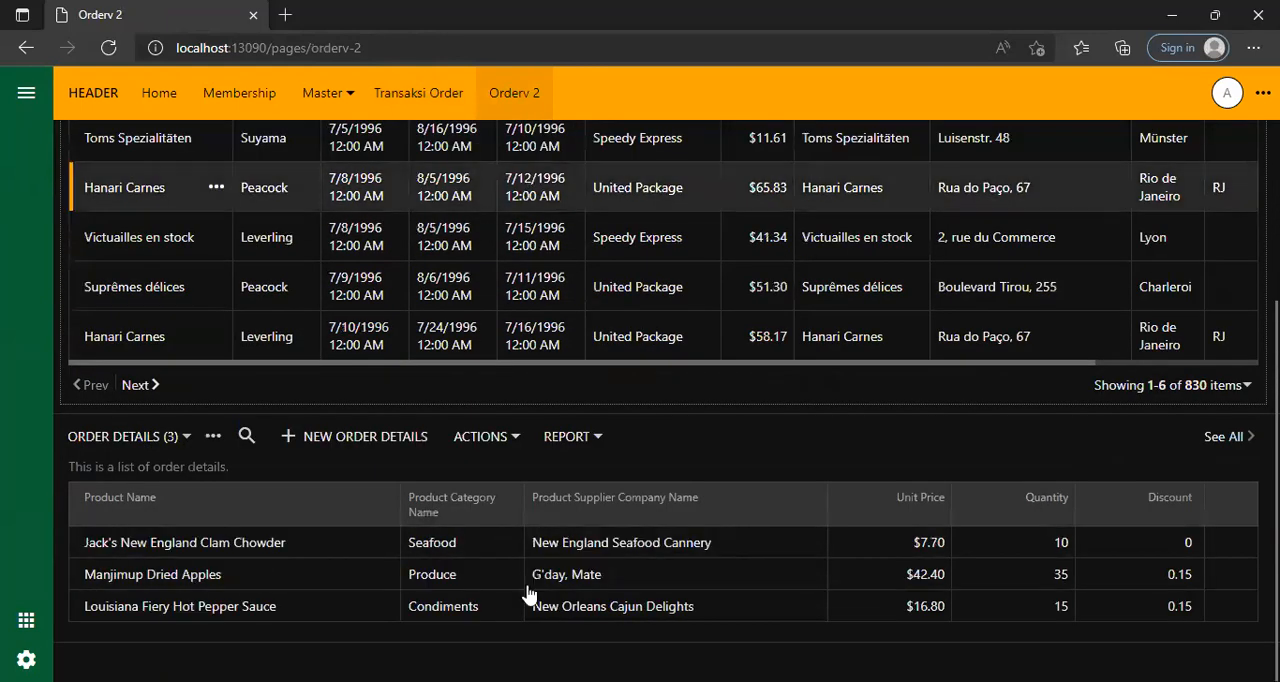
{"action": "left_click", "coordinate": [531, 250]}
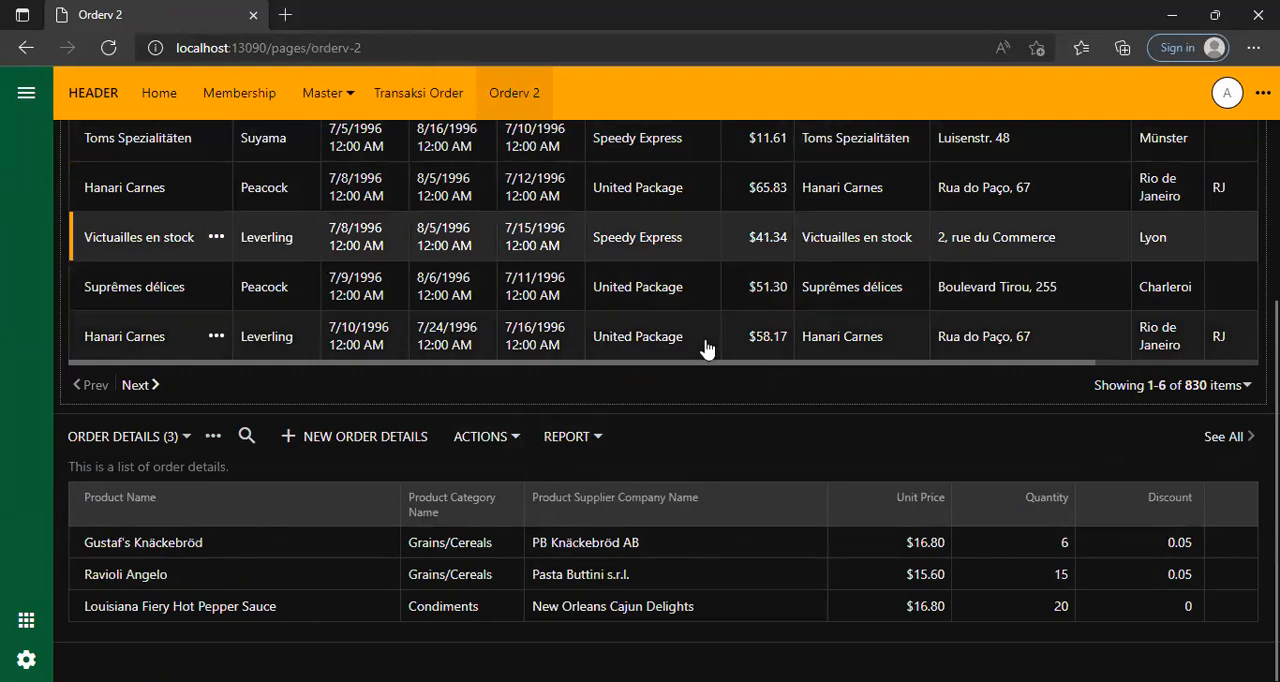
{"action": "scroll", "coordinate": [727, 461], "scroll_direction": "up", "scroll_amount": 2}
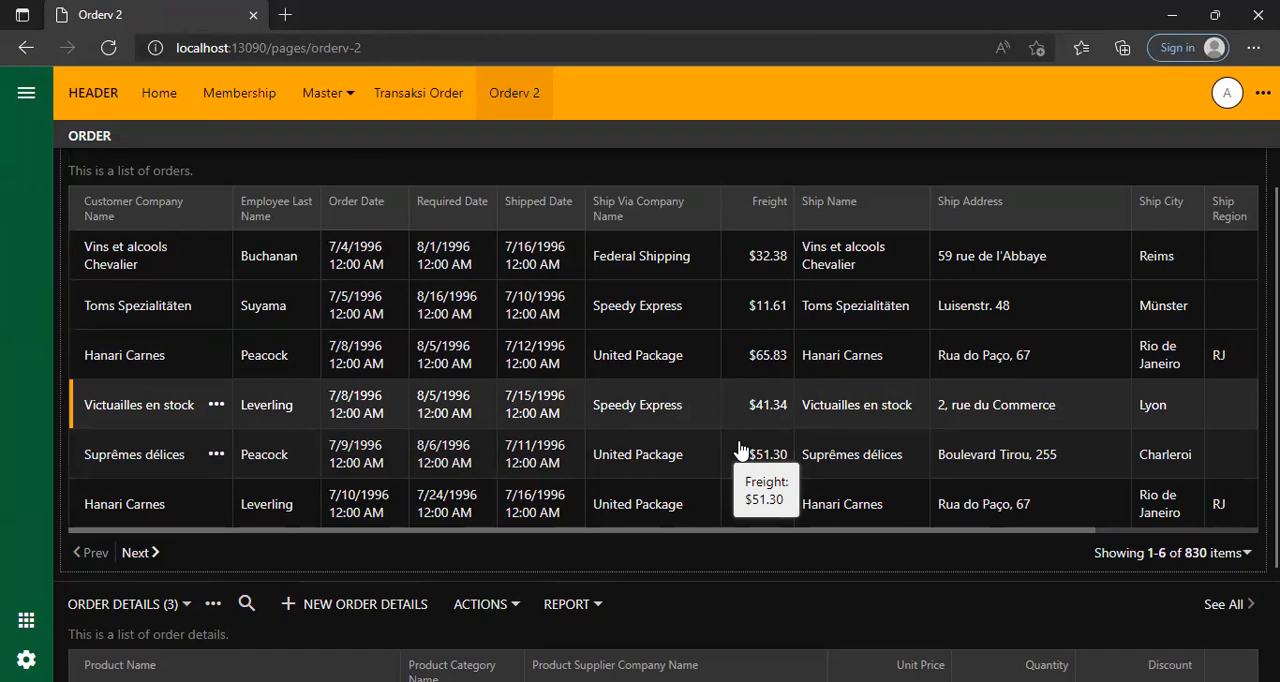
{"action": "scroll", "coordinate": [738, 446], "scroll_direction": "down", "scroll_amount": 2}
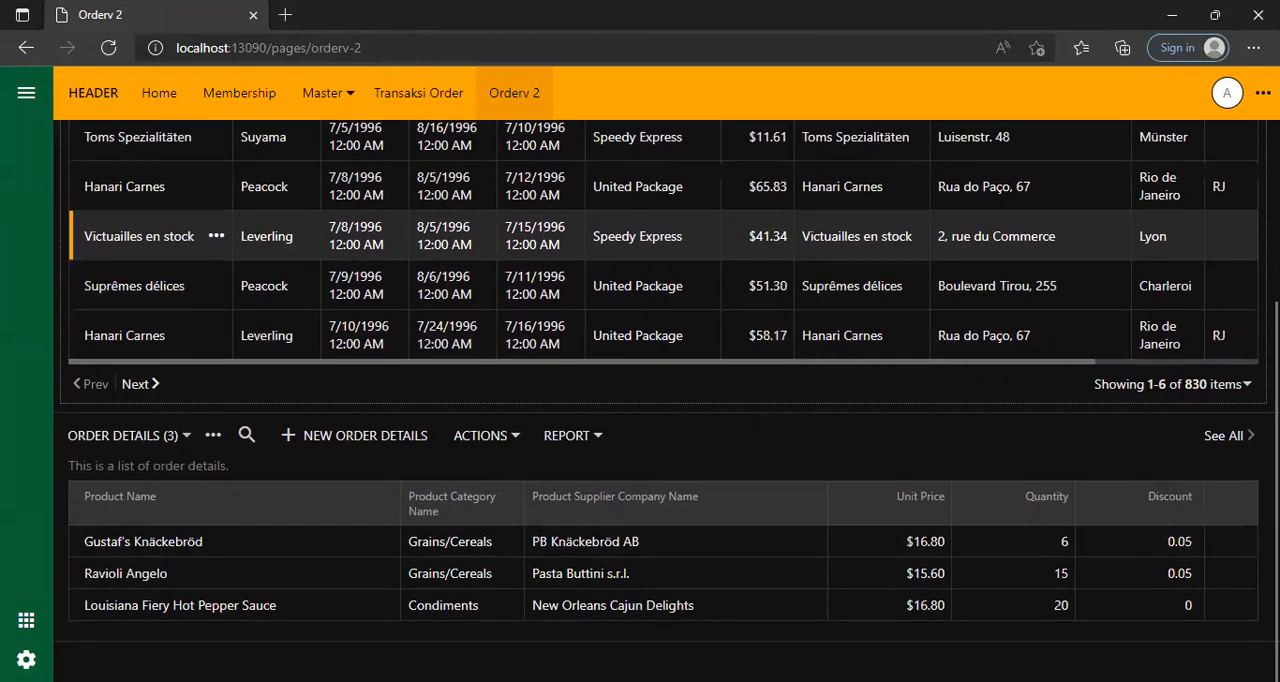
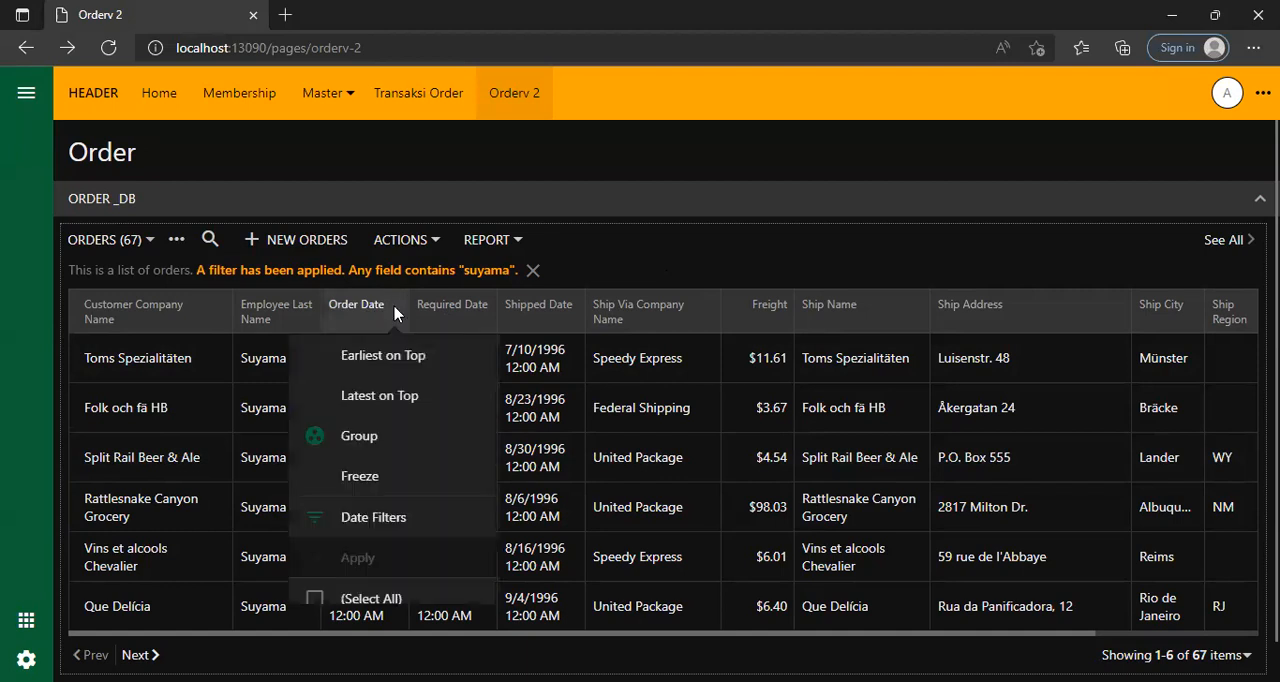
Filter the orders list to Federal Shipping in Ship Via Company Name and look through the filtered orders' shipping columns.
{"action": "left_click", "coordinate": [713, 253]}
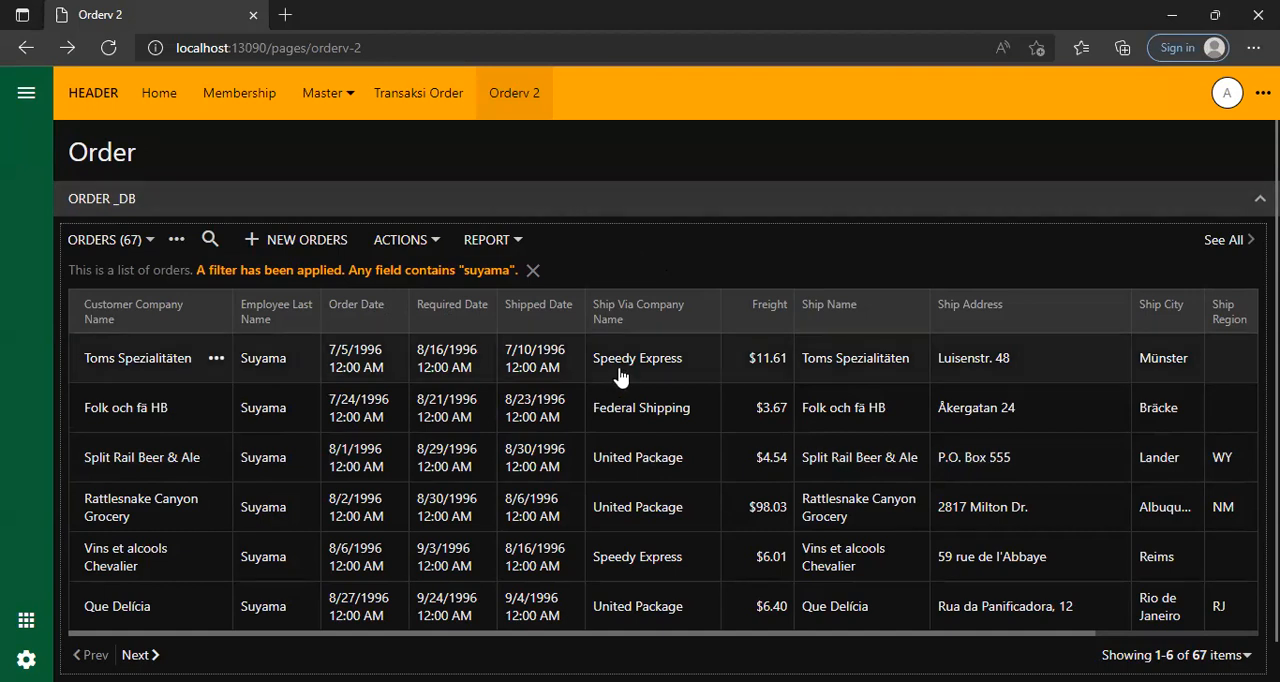
{"action": "left_click", "coordinate": [699, 322]}
{"action": "left_click", "coordinate": [737, 430]}
{"action": "left_click", "coordinate": [772, 343]}
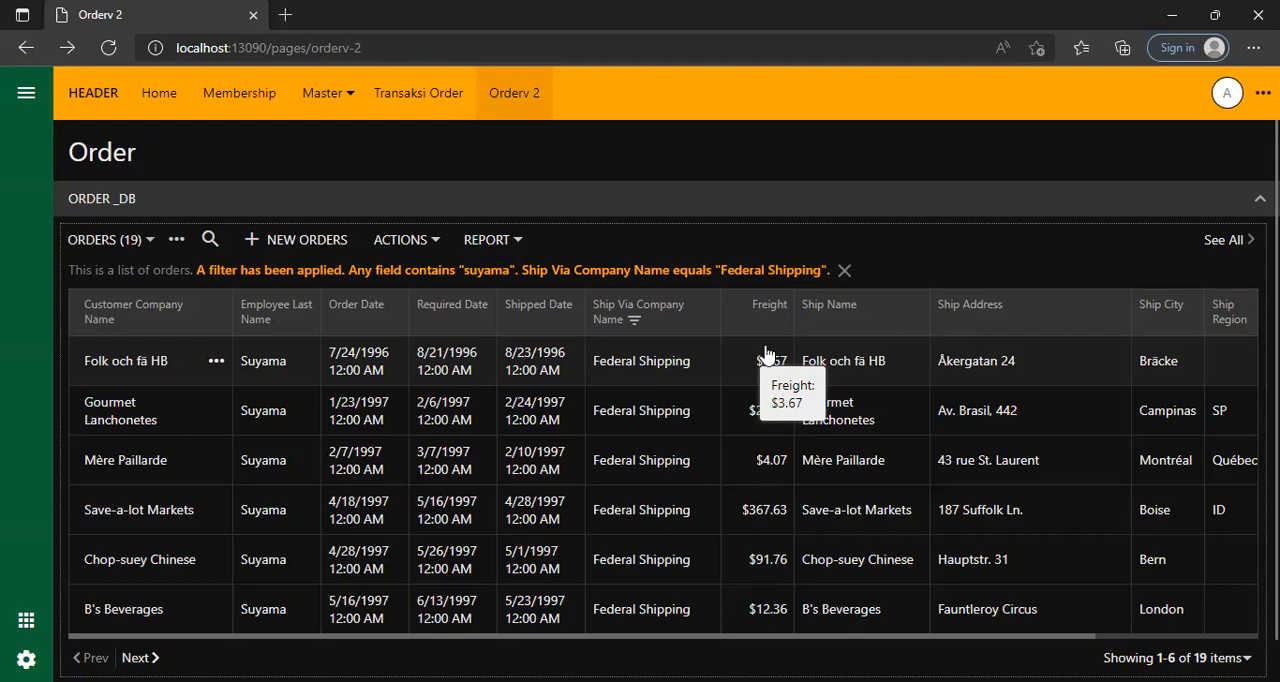
{"action": "scroll", "coordinate": [765, 355], "scroll_direction": "down", "scroll_amount": 1}
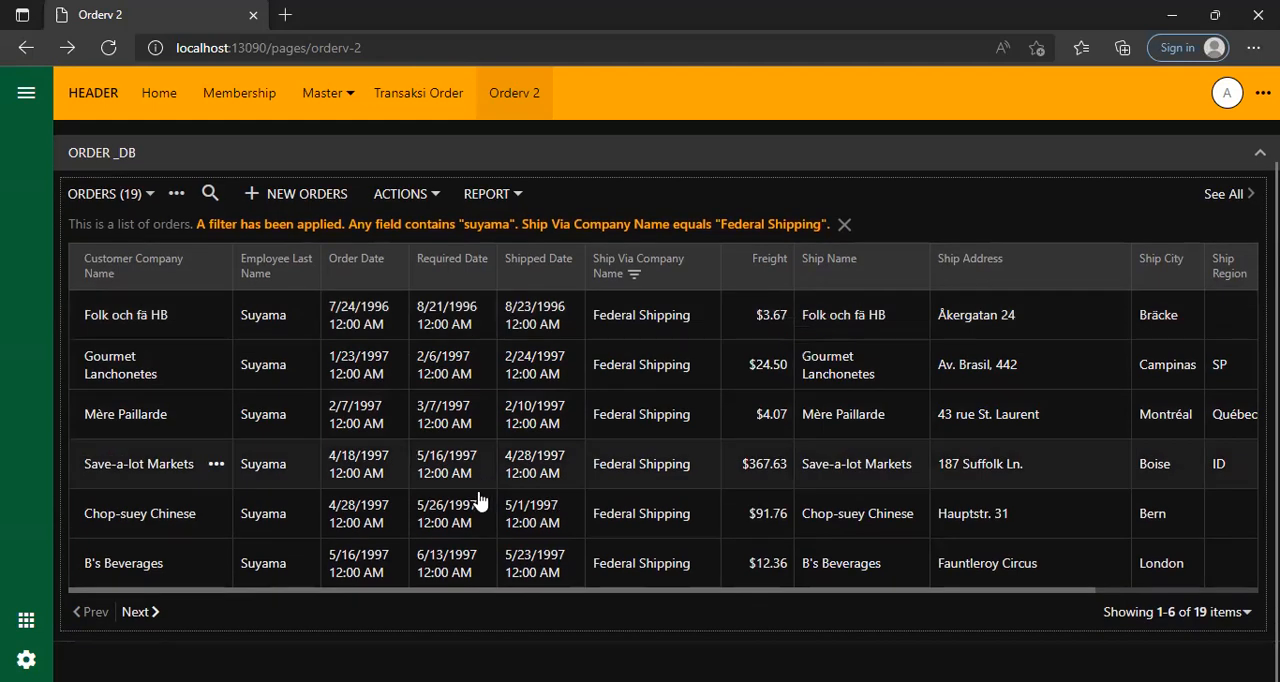
{"action": "left_click_drag", "start_coordinate": [1090, 590], "coordinate": [1223, 598]}
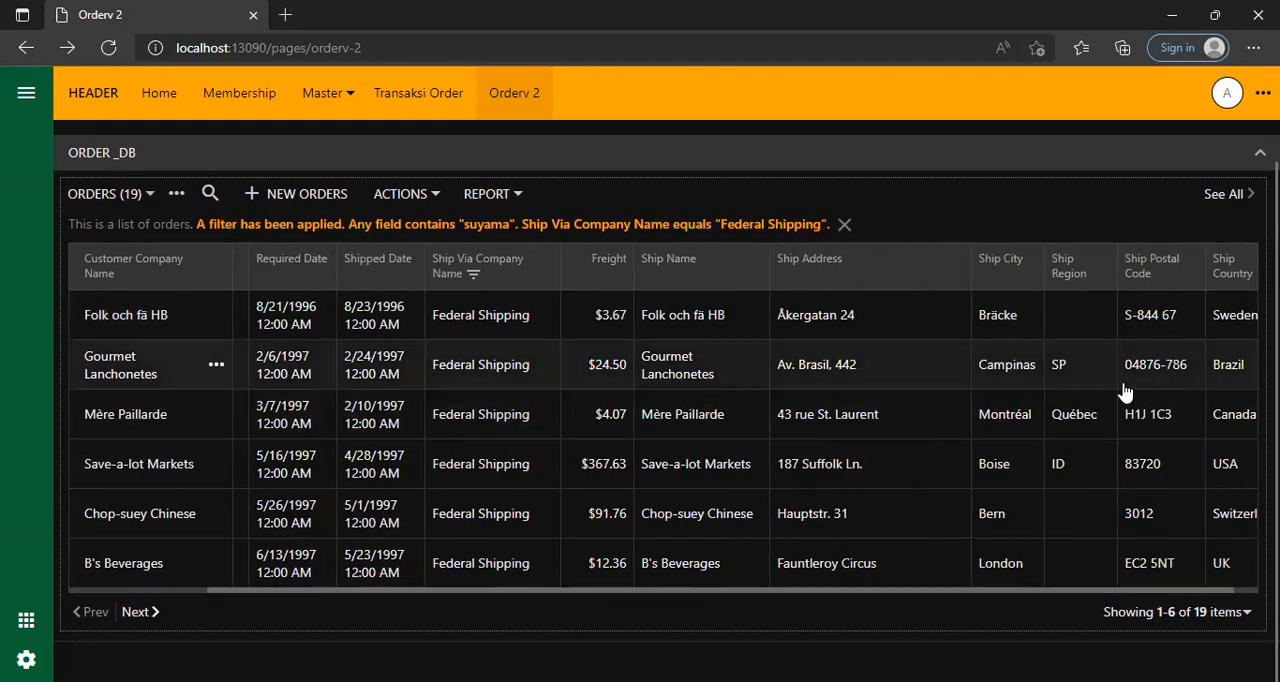
{"action": "scroll", "coordinate": [483, 540], "scroll_direction": "up", "scroll_amount": 1}
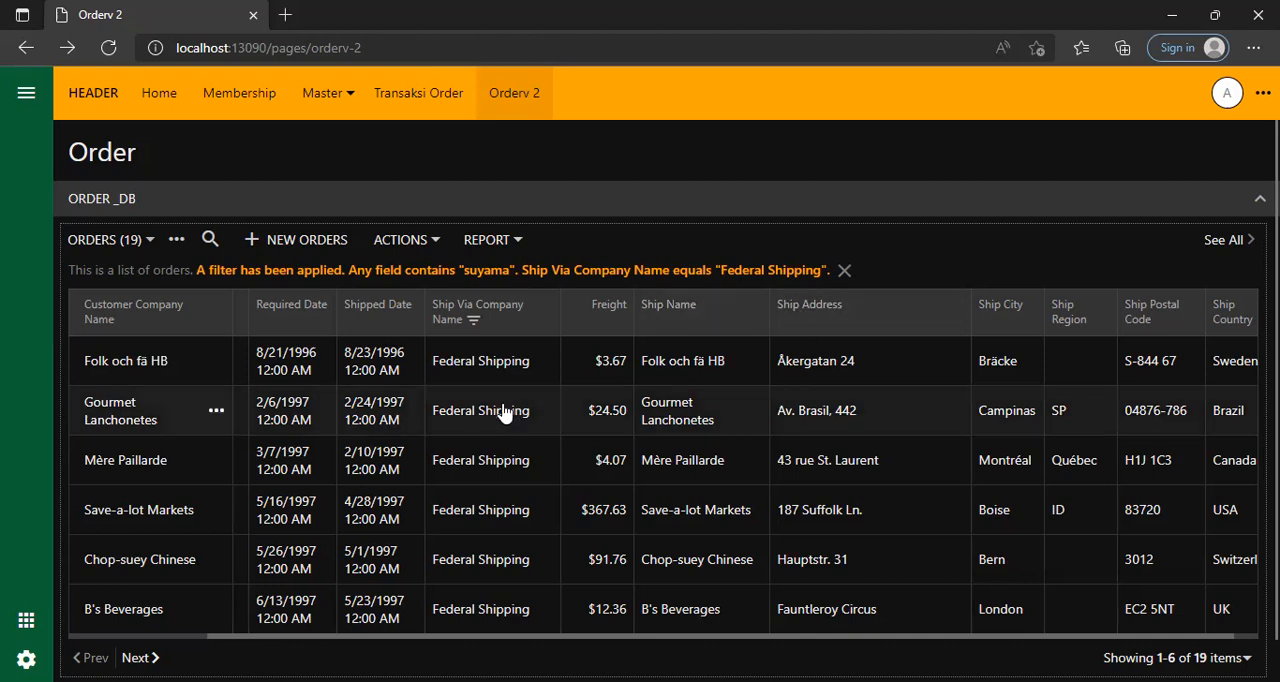
Open the Folk och fä HB order for editing, check its general and address fields, and close the form.
{"action": "left_click", "coordinate": [482, 362]}
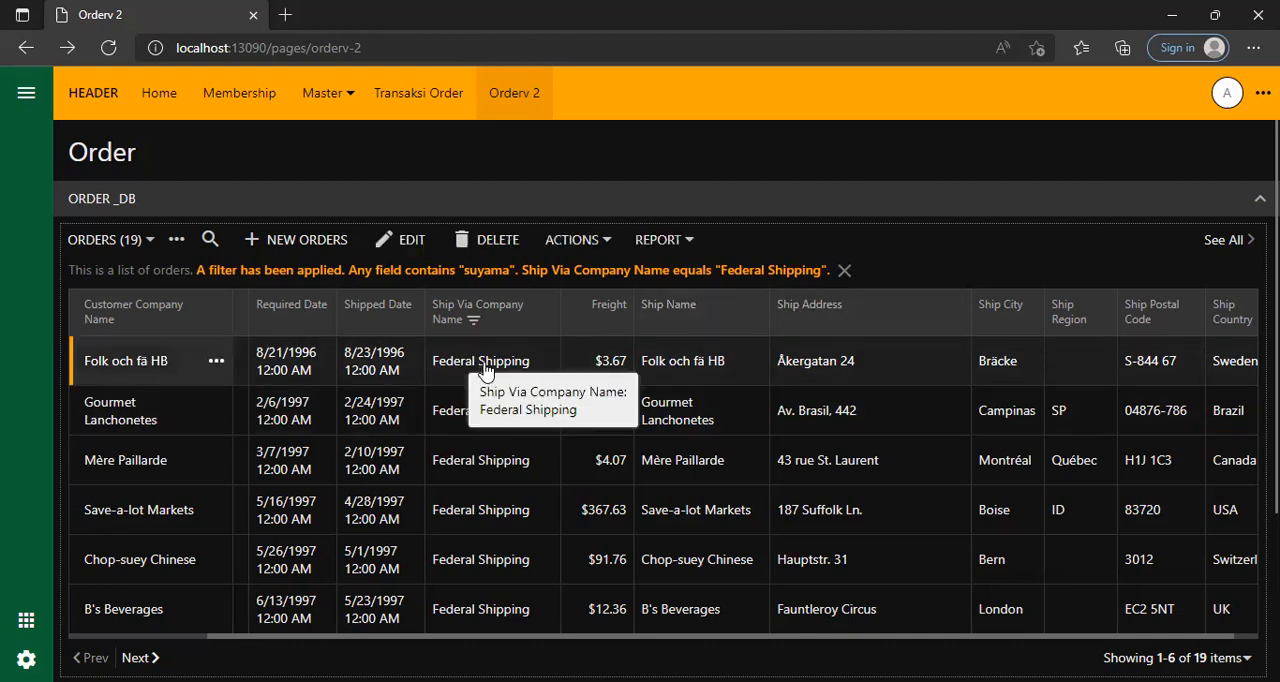
{"action": "left_click", "coordinate": [404, 244]}
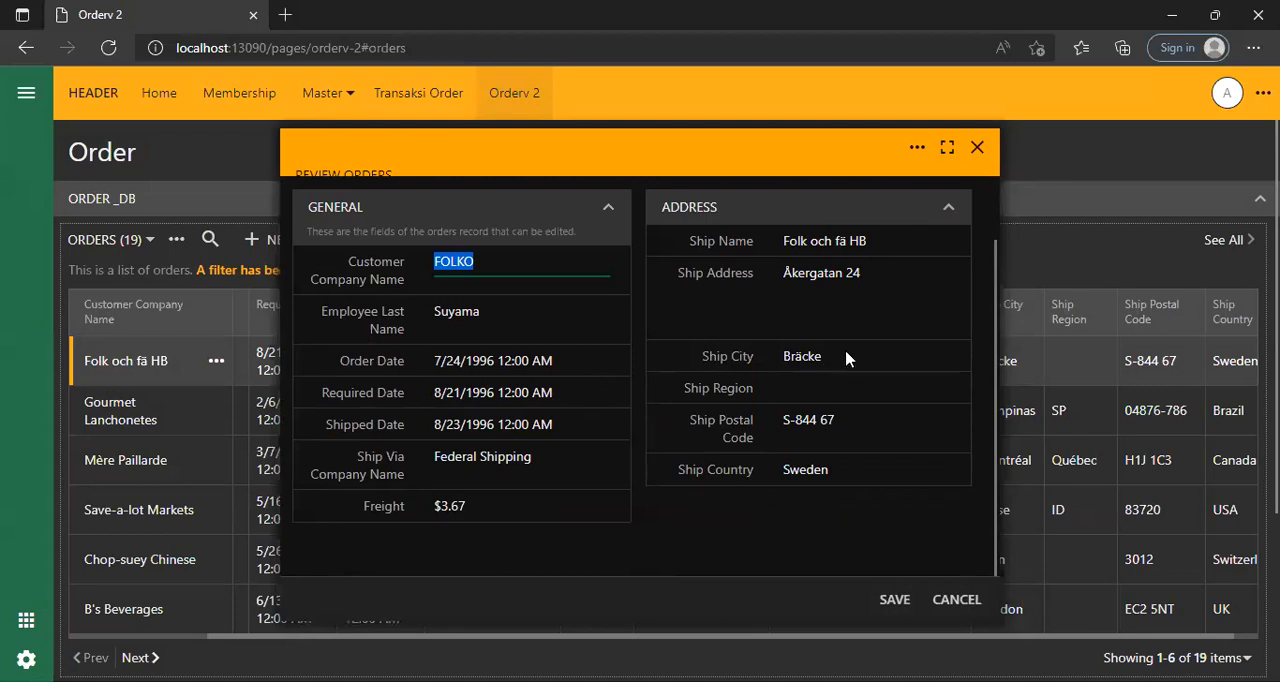
{"action": "left_click", "coordinate": [567, 365]}
{"action": "left_click", "coordinate": [552, 318]}
{"action": "left_click", "coordinate": [565, 316]}
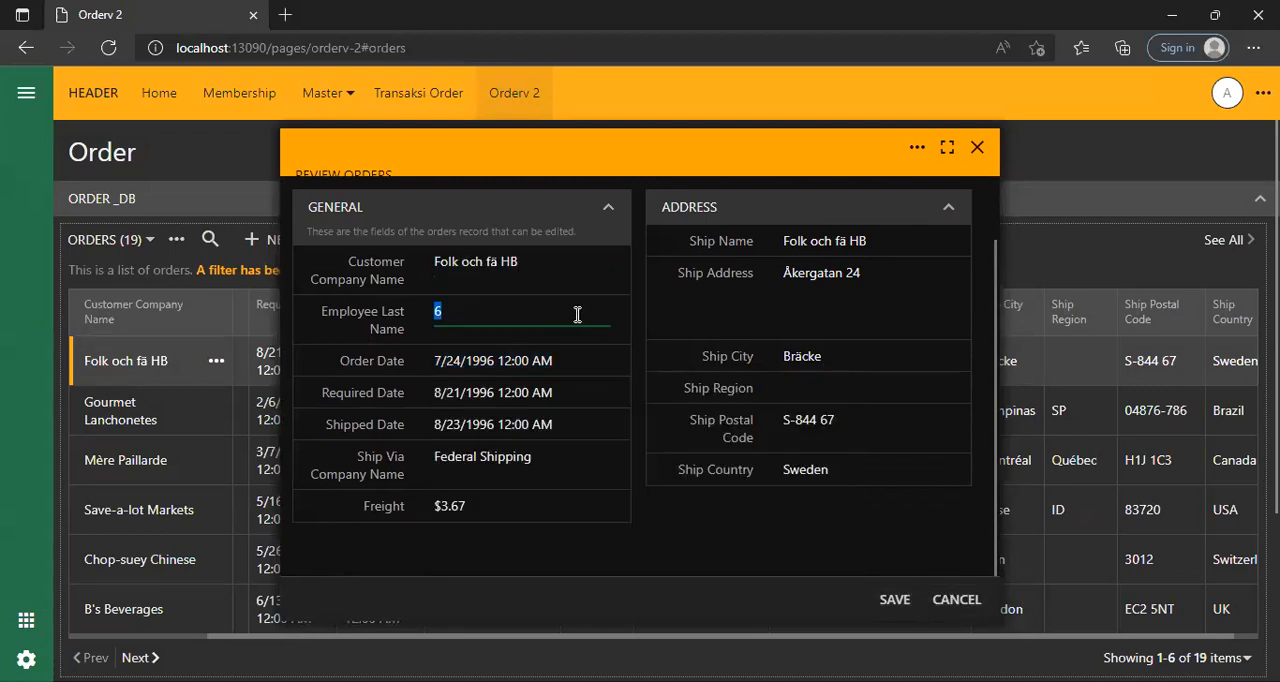
{"action": "left_click", "coordinate": [886, 295]}
{"action": "left_click", "coordinate": [882, 366]}
{"action": "left_click", "coordinate": [886, 394]}
{"action": "left_click", "coordinate": [886, 428]}
{"action": "left_click", "coordinate": [886, 466]}
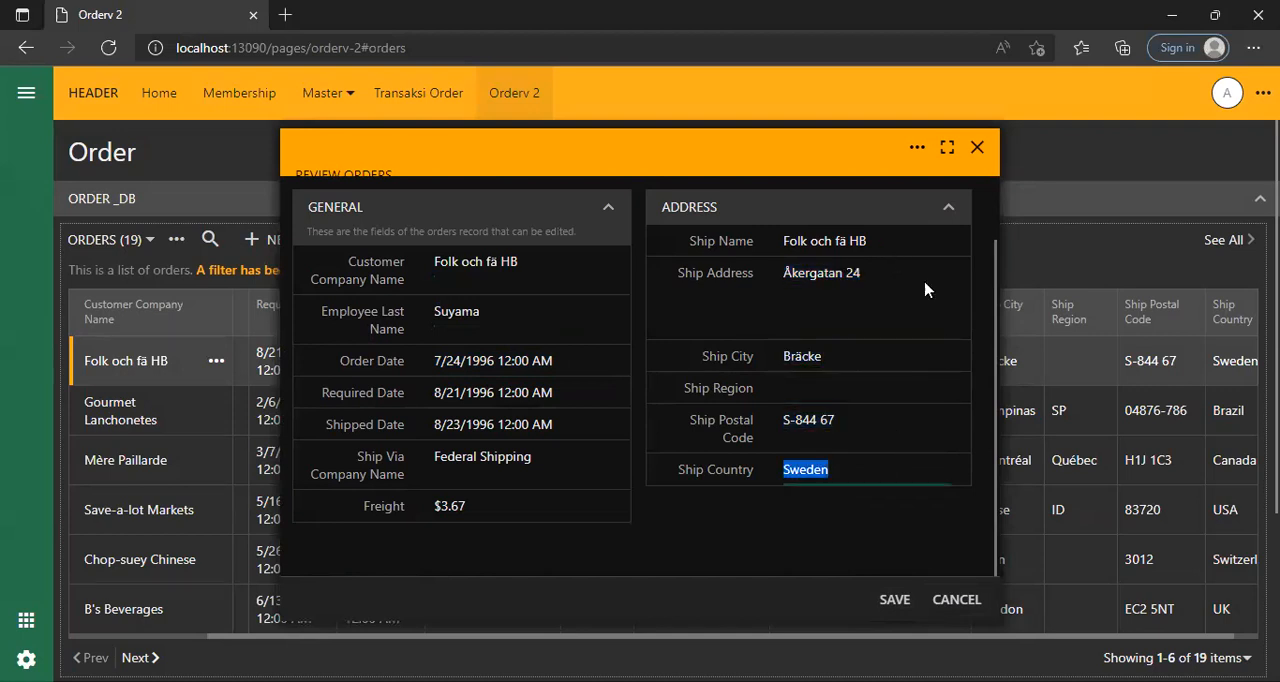
{"action": "left_click", "coordinate": [977, 147]}
Open the Chang order detail of the selected order in edit mode, review its fields, and cancel the editing.
{"action": "scroll", "coordinate": [634, 594], "scroll_direction": "down", "scroll_amount": 3}
{"action": "left_click", "coordinate": [634, 588]}
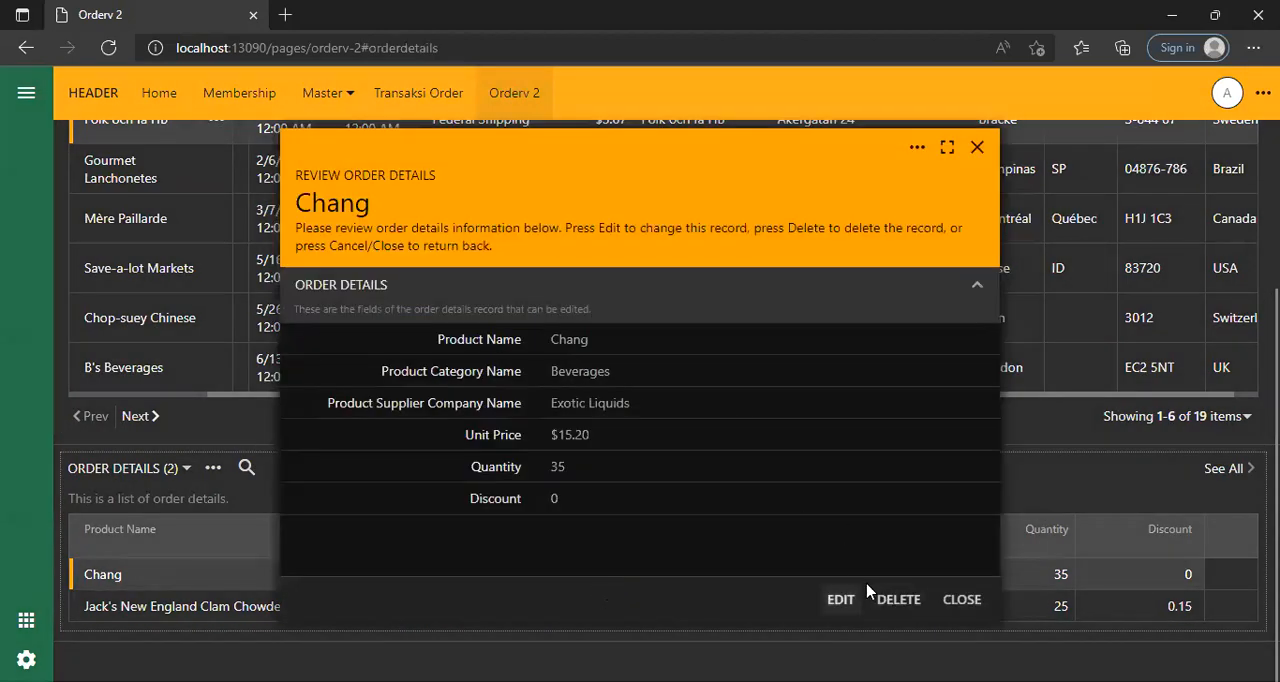
{"action": "left_click", "coordinate": [860, 597]}
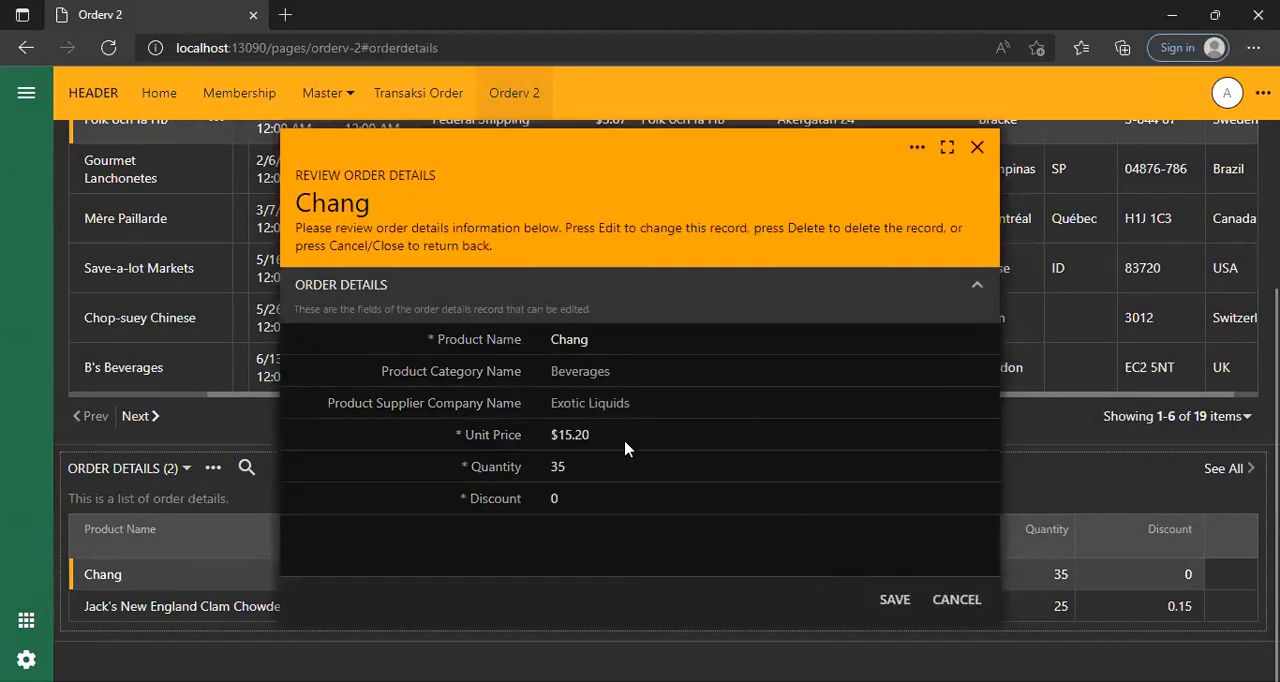
{"action": "left_click", "coordinate": [956, 600]}
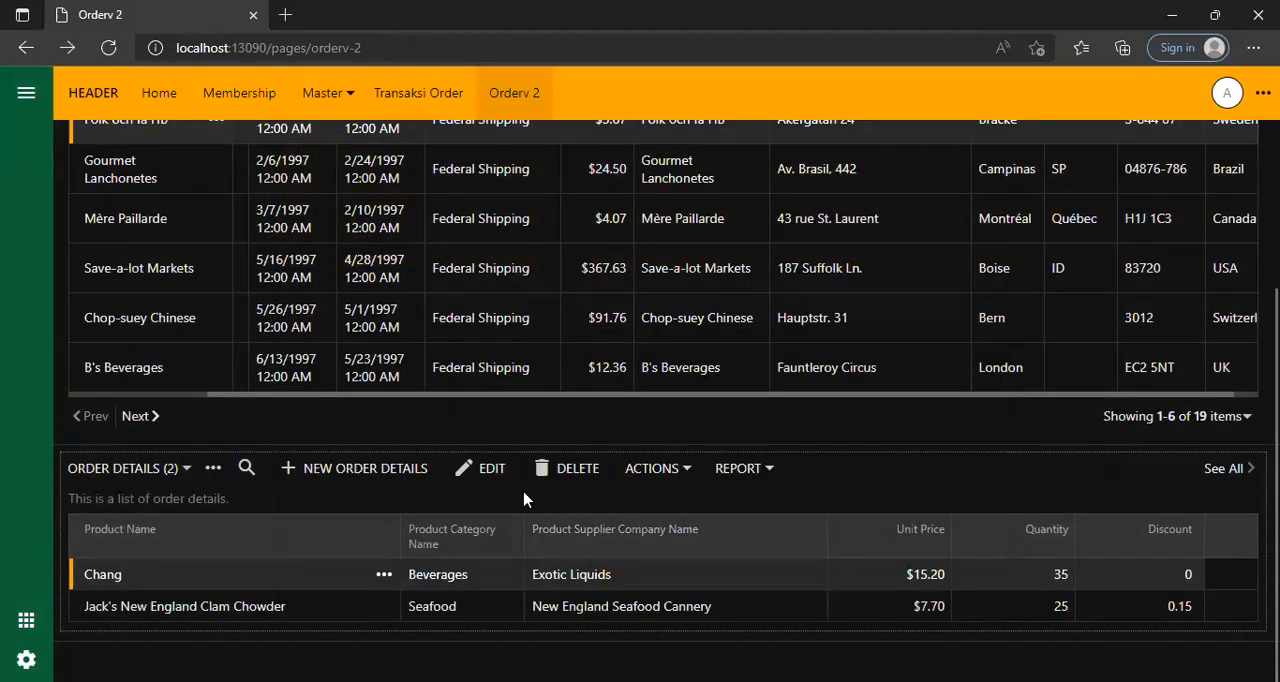
Try to enter "exotic li" as the product name of a new order detail and discard the form.
{"action": "left_click", "coordinate": [363, 470]}
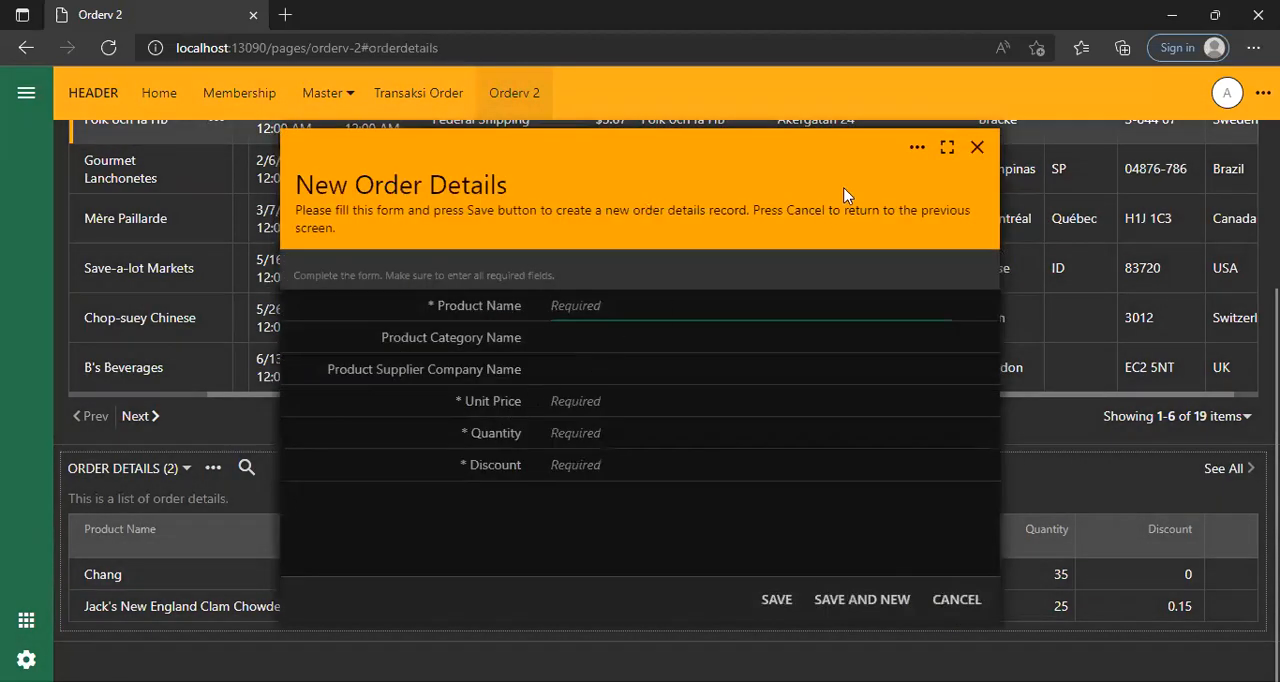
{"action": "left_click", "coordinate": [977, 147]}
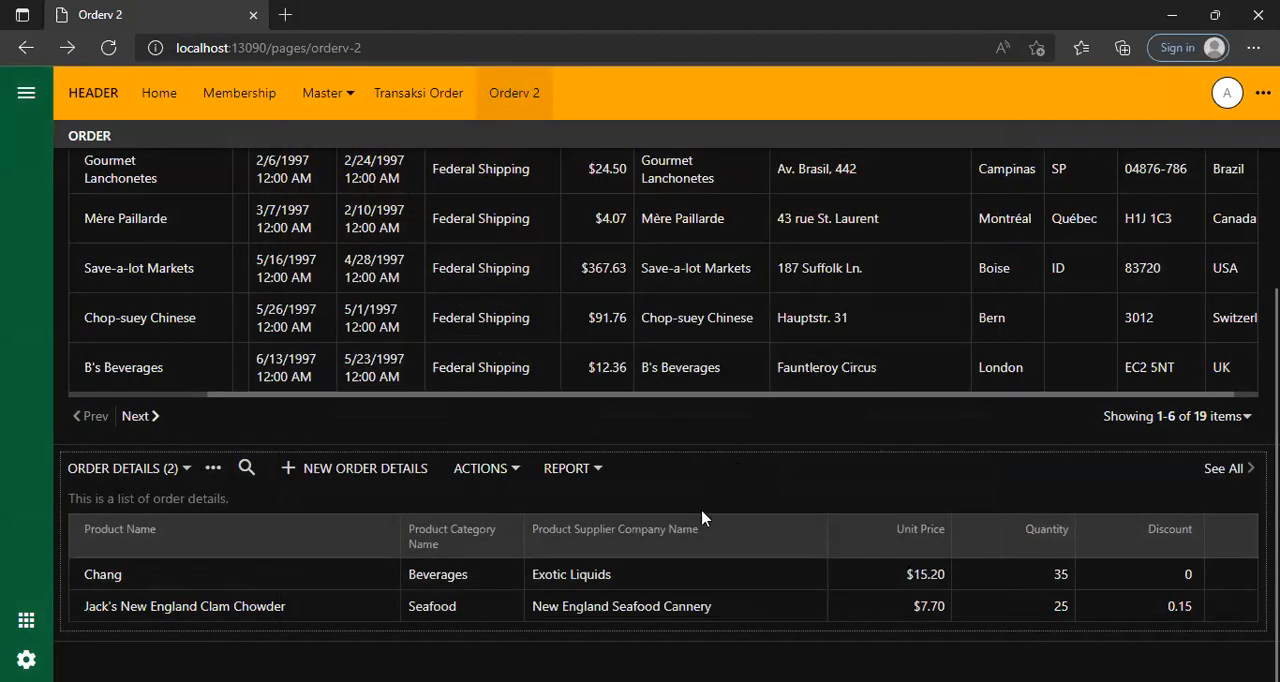
{"action": "left_click", "coordinate": [358, 470]}
{"action": "type", "text": "exotic li"}
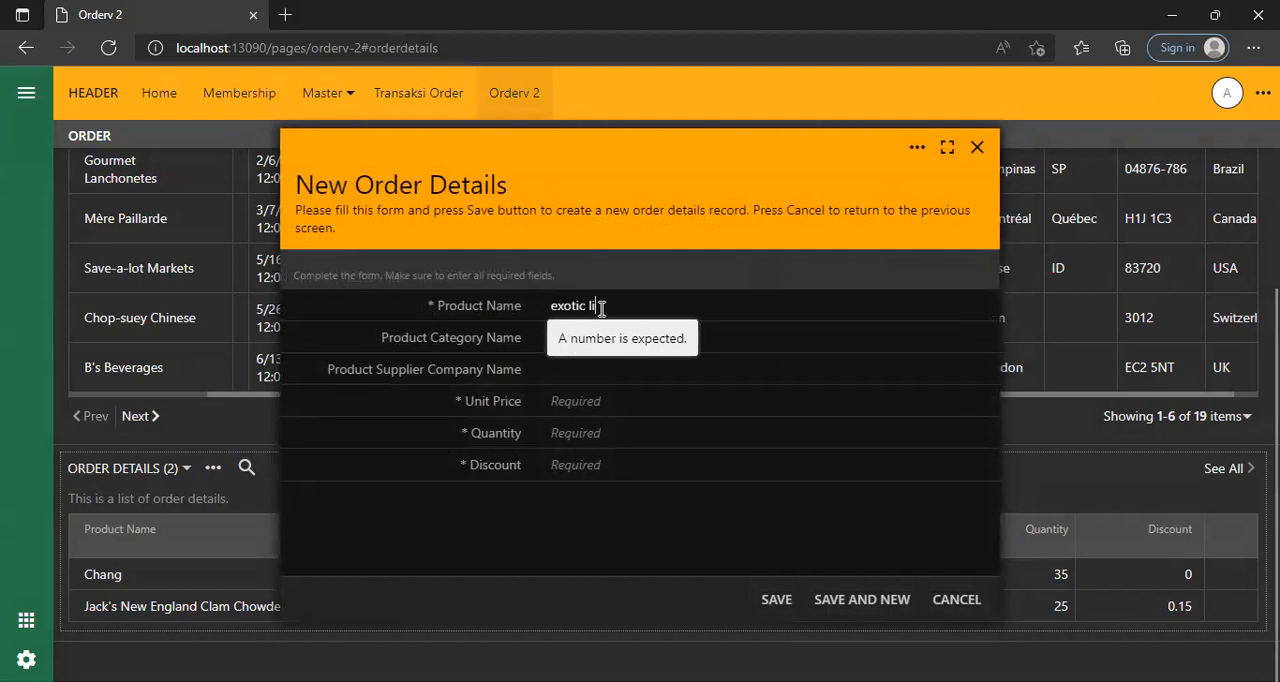
{"action": "left_click_drag", "start_coordinate": [601, 307], "coordinate": [515, 295]}
{"action": "left_click", "coordinate": [977, 147]}
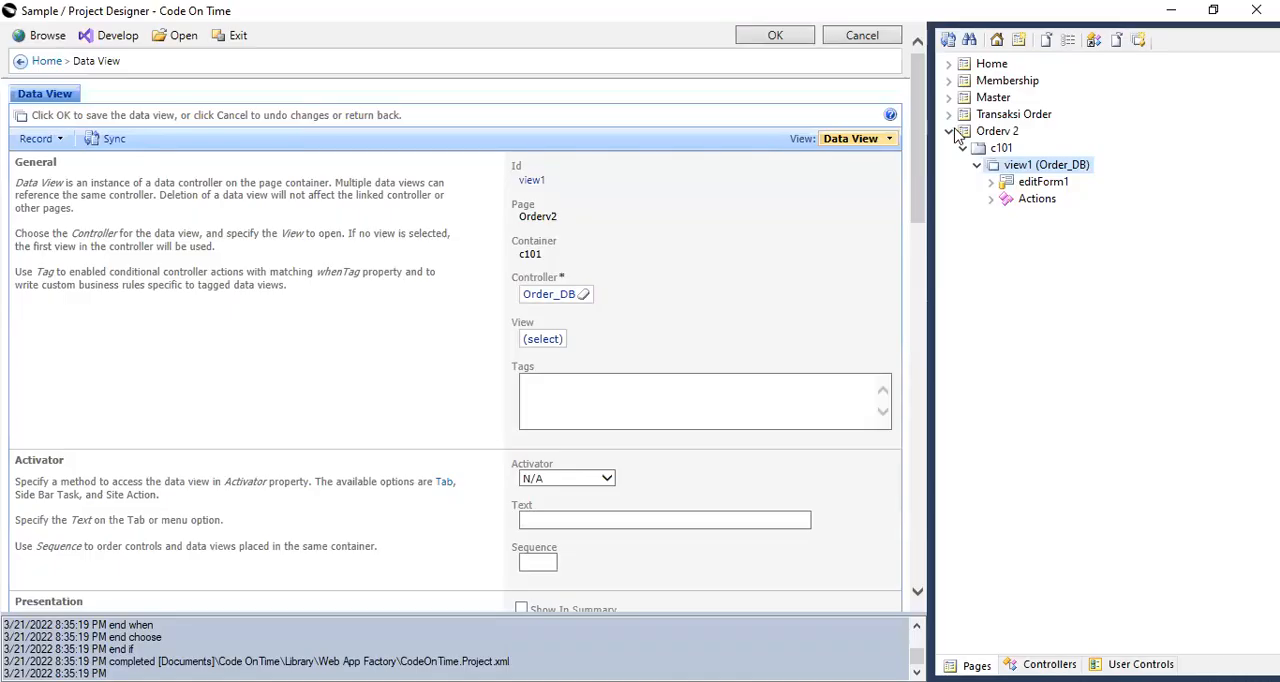
Switch to the Code On Time Project Designer and create a new data controller named Product.
{"action": "left_click", "coordinate": [948, 131]}
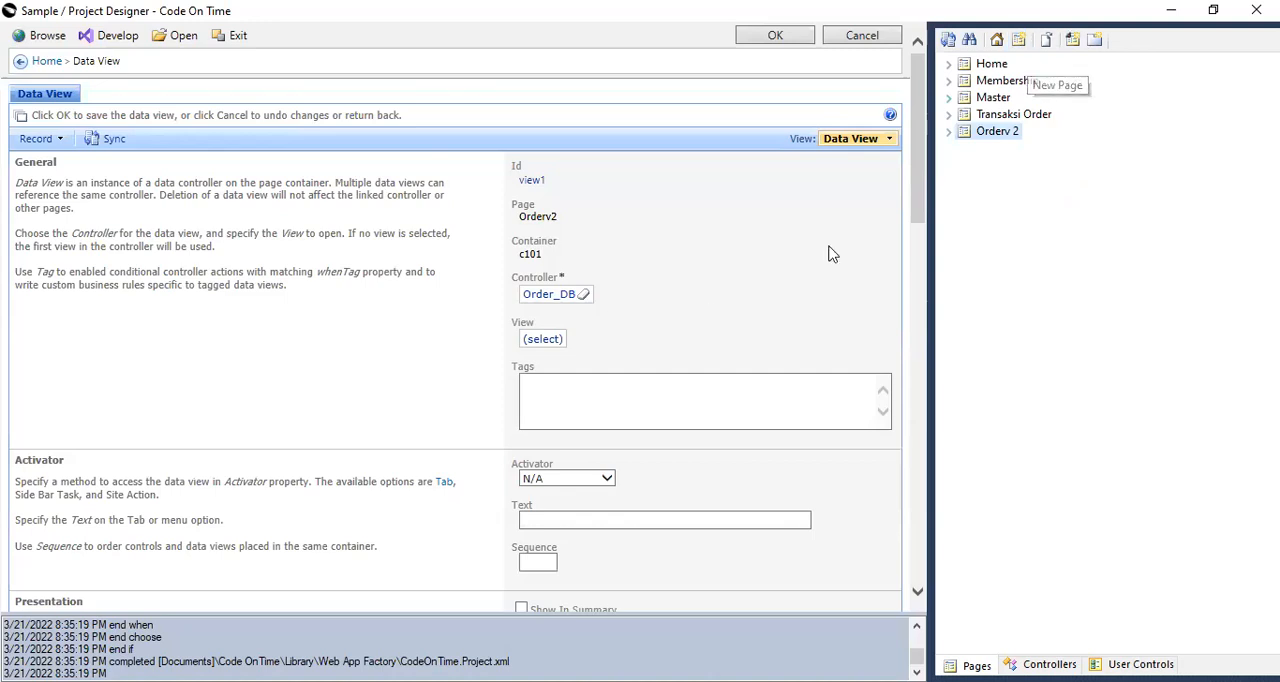
{"action": "left_click", "coordinate": [1047, 664]}
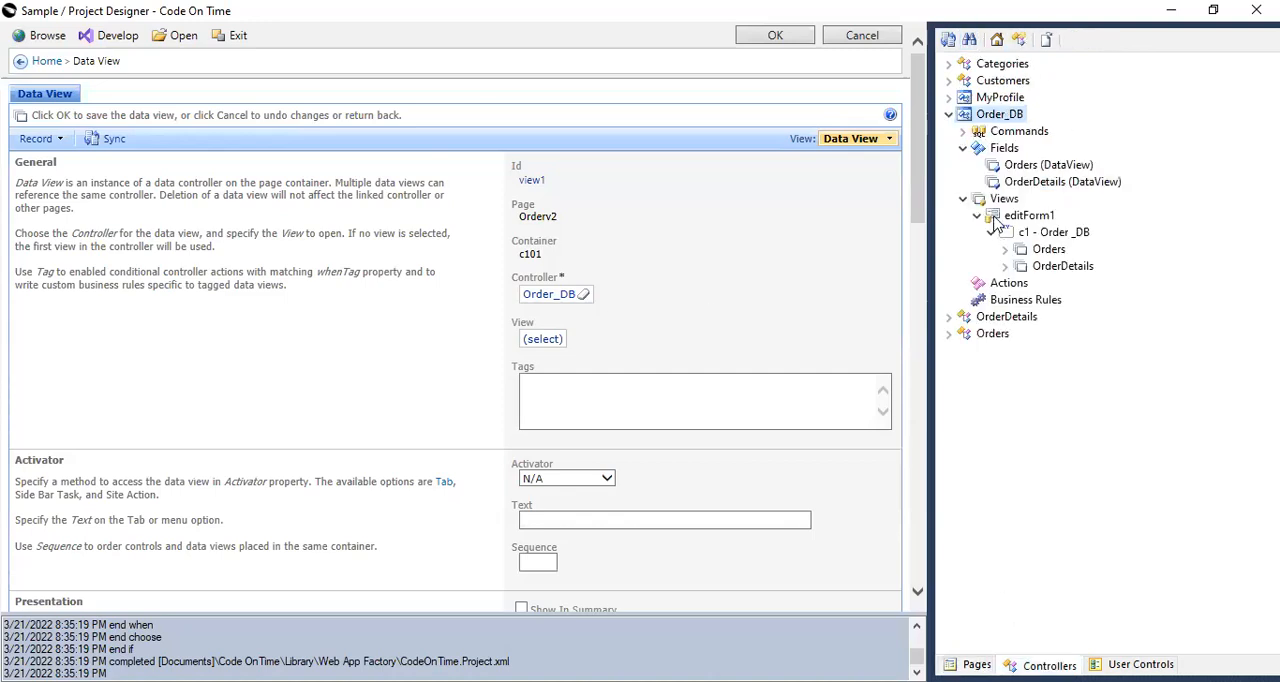
{"action": "left_click", "coordinate": [948, 114]}
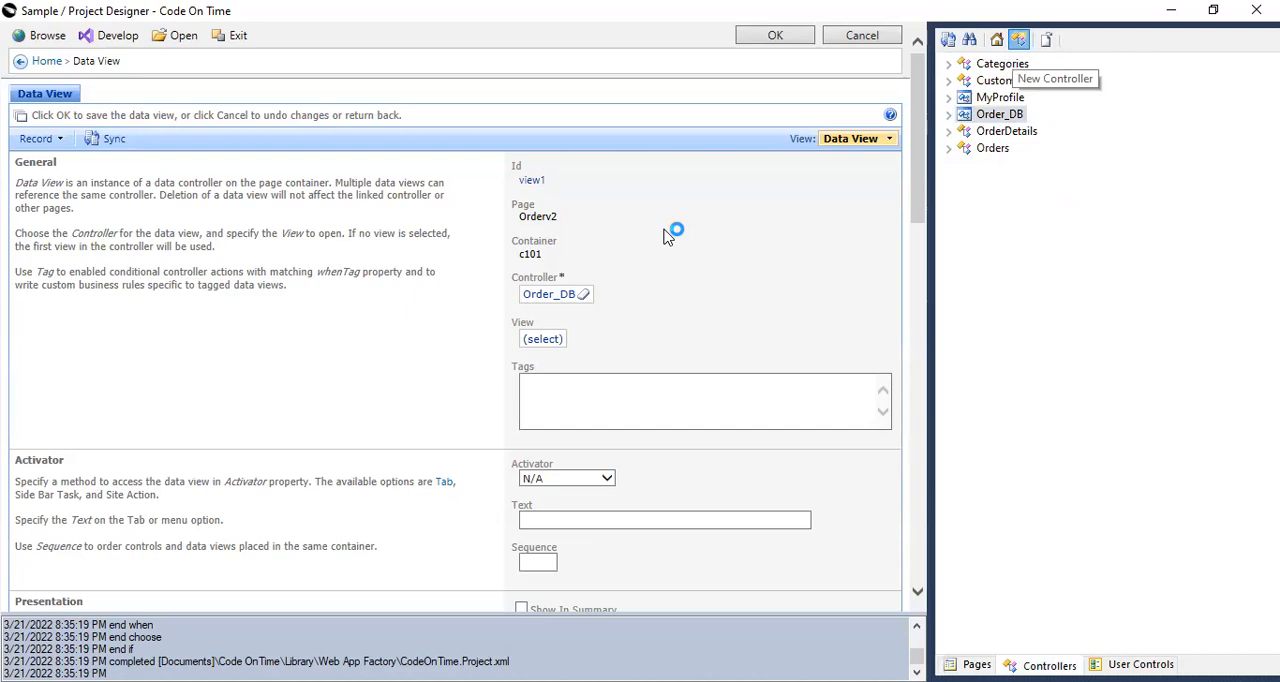
{"action": "left_click", "coordinate": [1018, 39]}
{"action": "type", "text": "Product"}
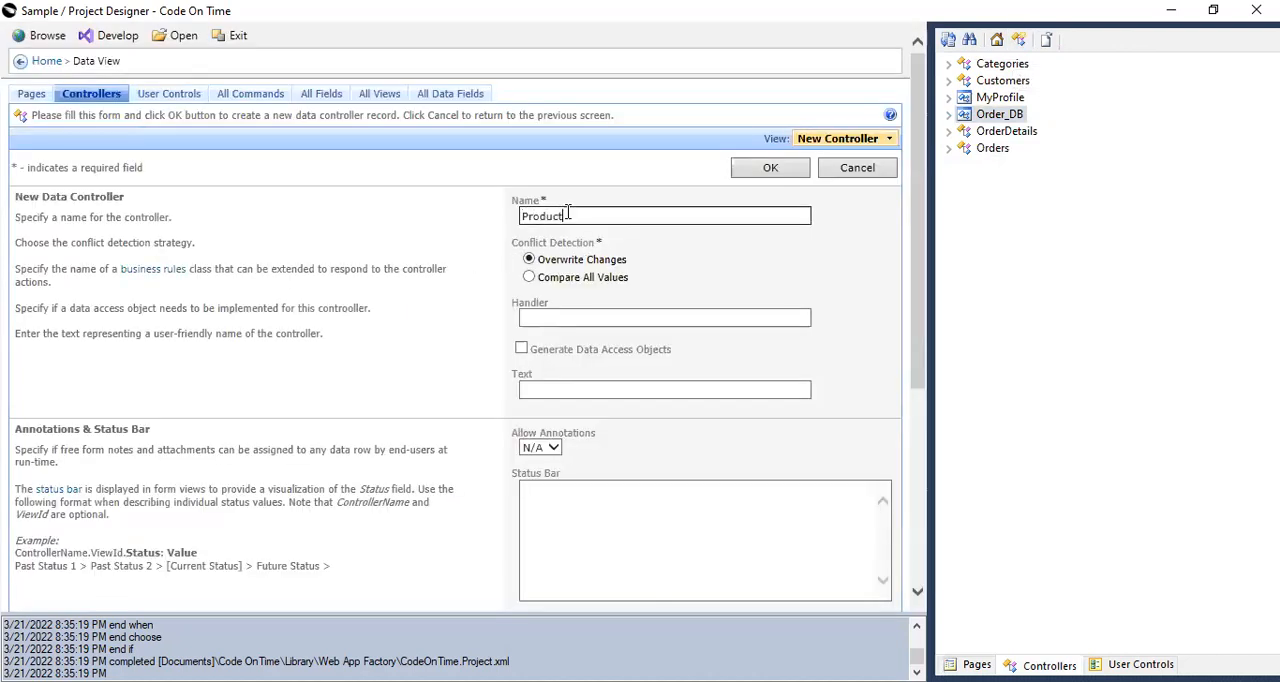
{"action": "left_click", "coordinate": [777, 172]}
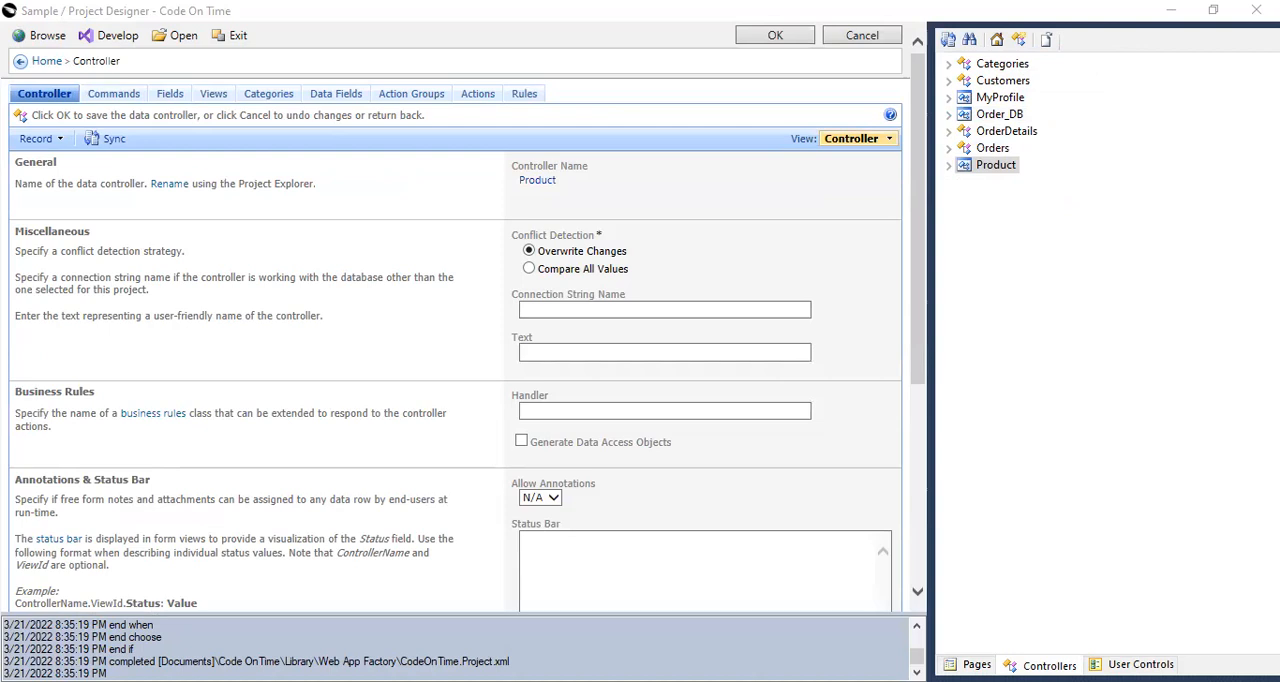
Define the Product data controller with the SQL script "select * from Products" as Command Text.
{"action": "right_click", "coordinate": [1015, 176]}
{"action": "left_click", "coordinate": [1040, 298]}
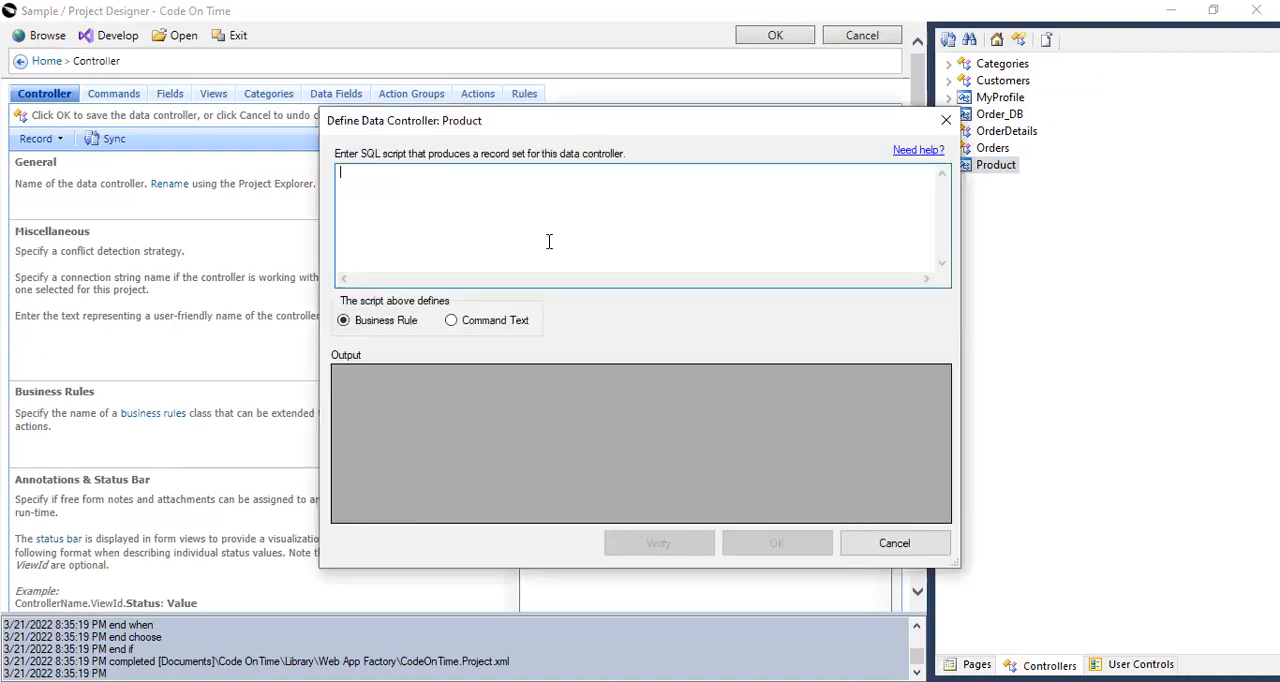
{"action": "type", "text": "select * from Products"}
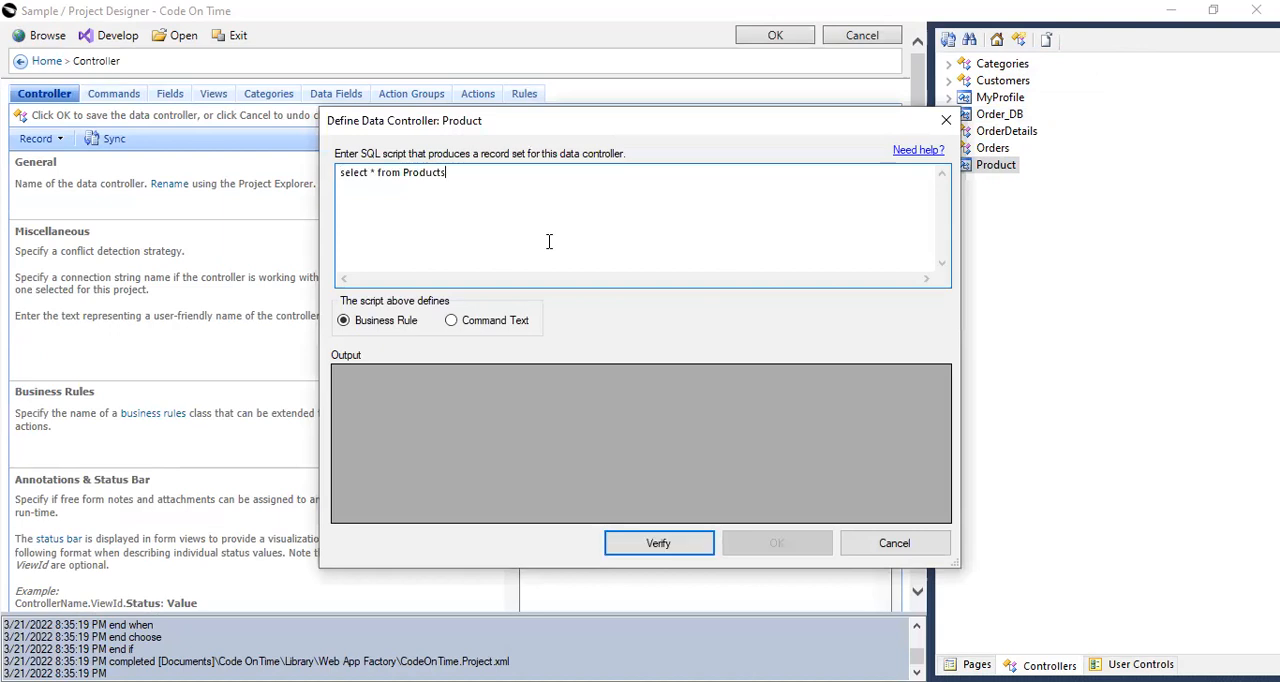
{"action": "left_click", "coordinate": [506, 323]}
Set Products as the table name for insert, update and delete, verify the script, and accept the Product controller definition.
{"action": "mouse_move", "coordinate": [465, 176]}
{"action": "left_mouse_down"}
{"action": "mouse_move", "coordinate": [338, 188]}
{"action": "mouse_move", "coordinate": [477, 179]}
{"action": "left_mouse_up"}
{"action": "left_click", "coordinate": [524, 228]}
{"action": "key", "text": "ctrl+c"}
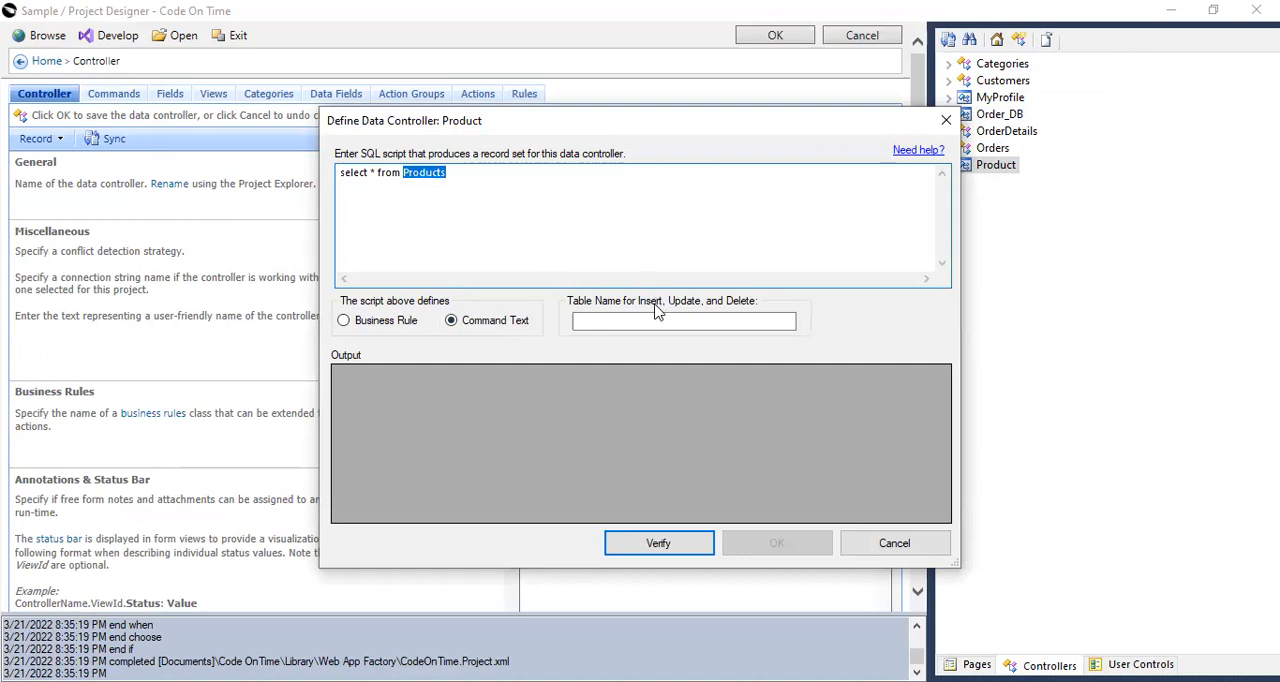
{"action": "left_click", "coordinate": [660, 320]}
{"action": "key", "text": "ctrl+v"}
{"action": "left_click", "coordinate": [670, 545]}
{"action": "left_click", "coordinate": [735, 553]}
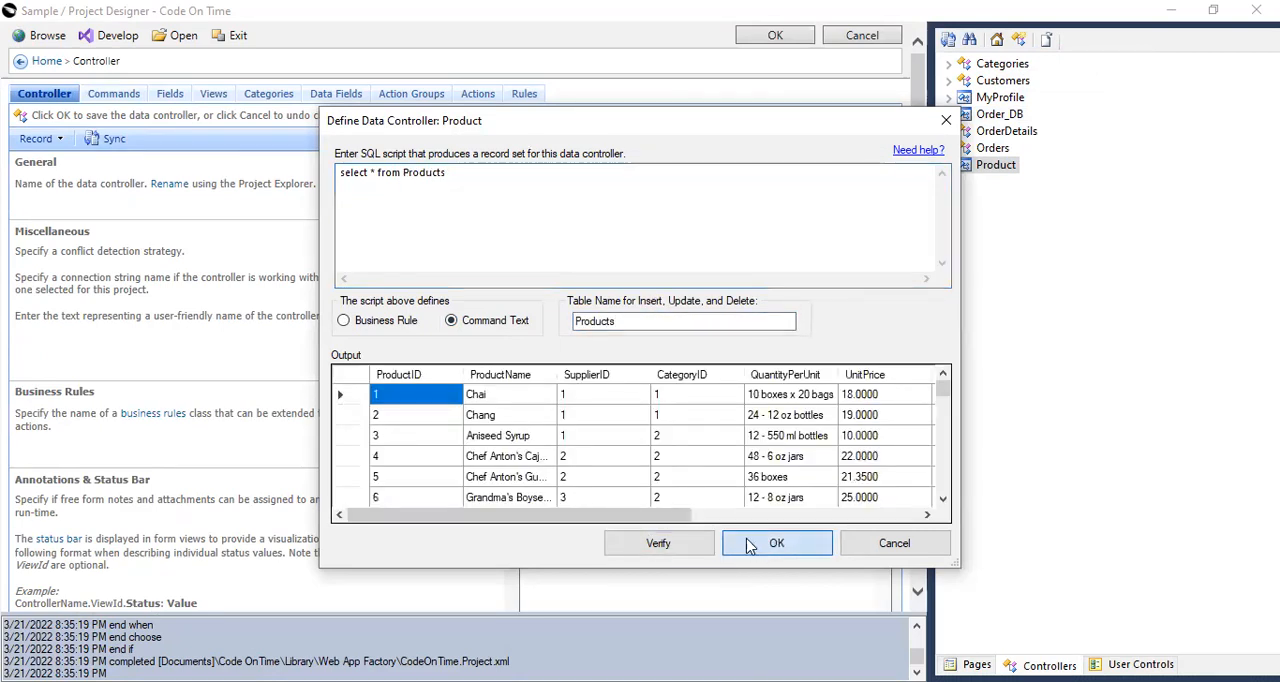
{"action": "left_click", "coordinate": [713, 445]}
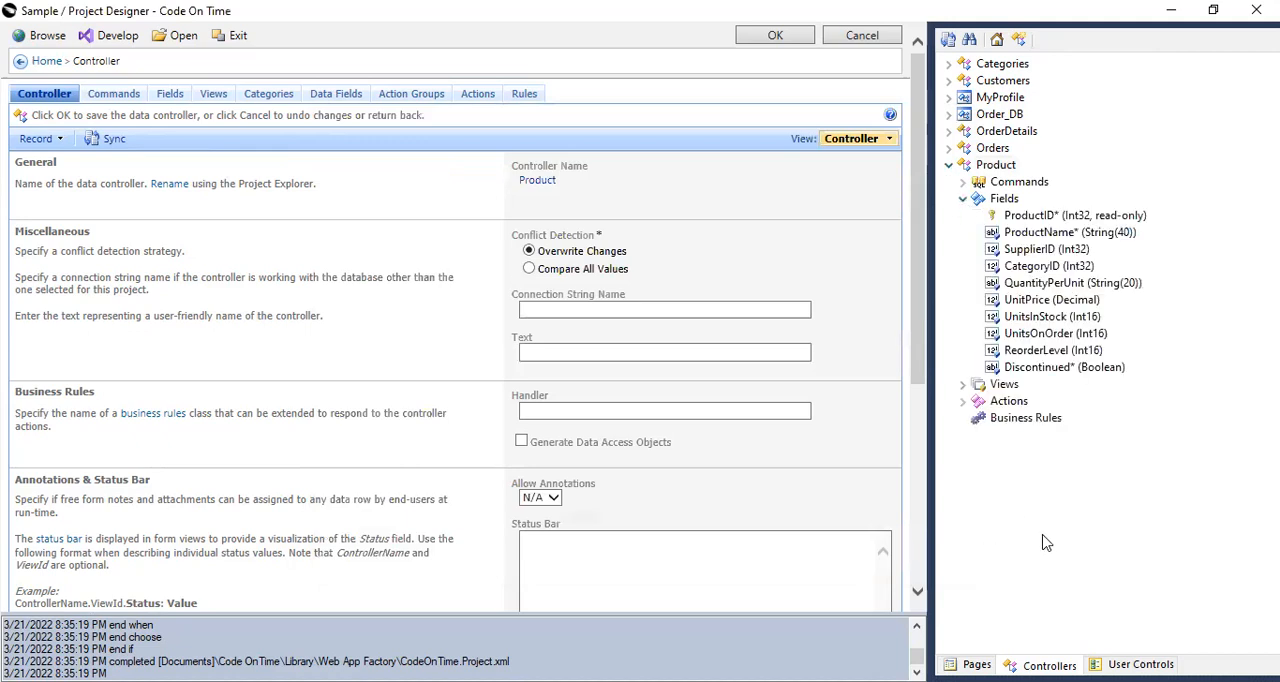
Examine the fields of the Product controller and select its ProductID field.
{"action": "left_click", "coordinate": [962, 198]}
{"action": "left_click", "coordinate": [950, 164]}
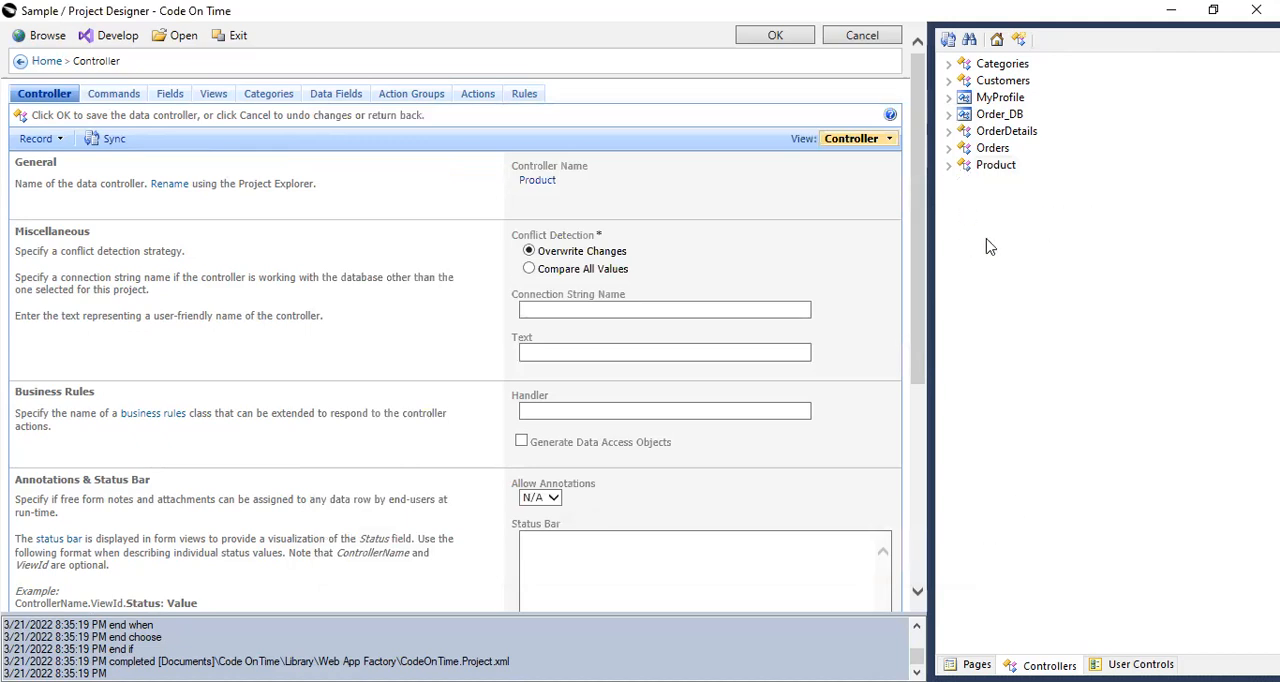
{"action": "left_click", "coordinate": [950, 165]}
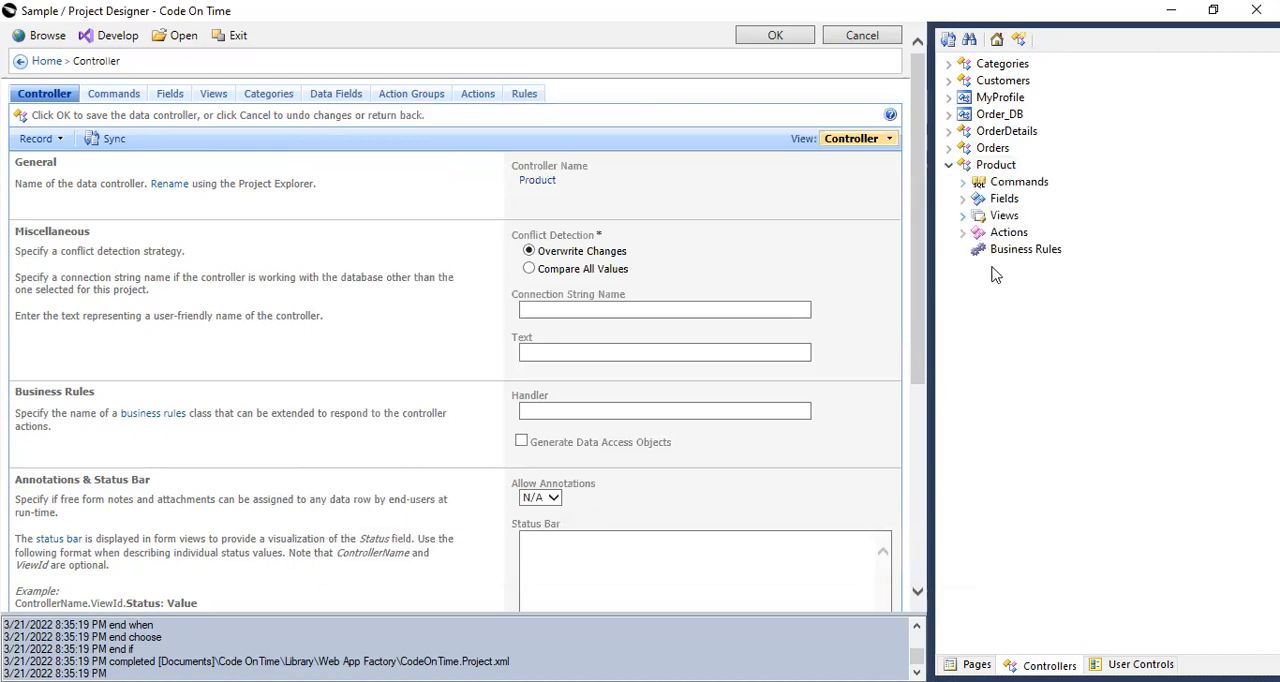
{"action": "left_click", "coordinate": [962, 198]}
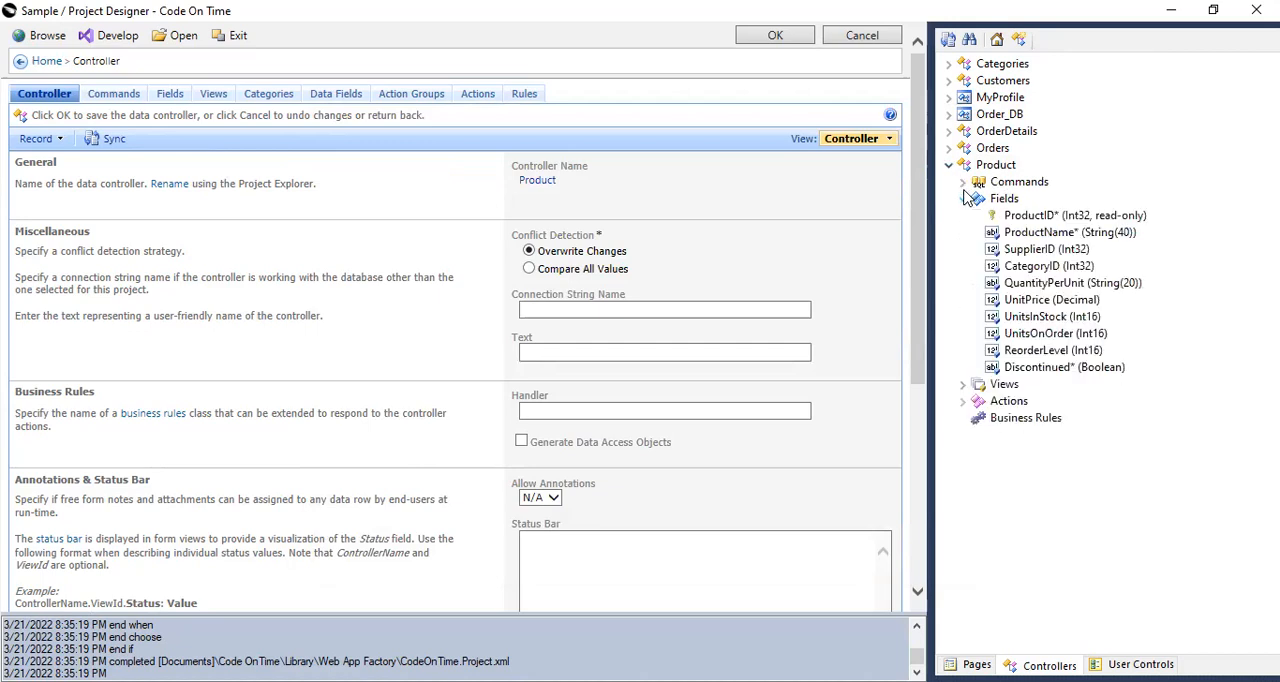
{"action": "left_click", "coordinate": [1030, 218]}
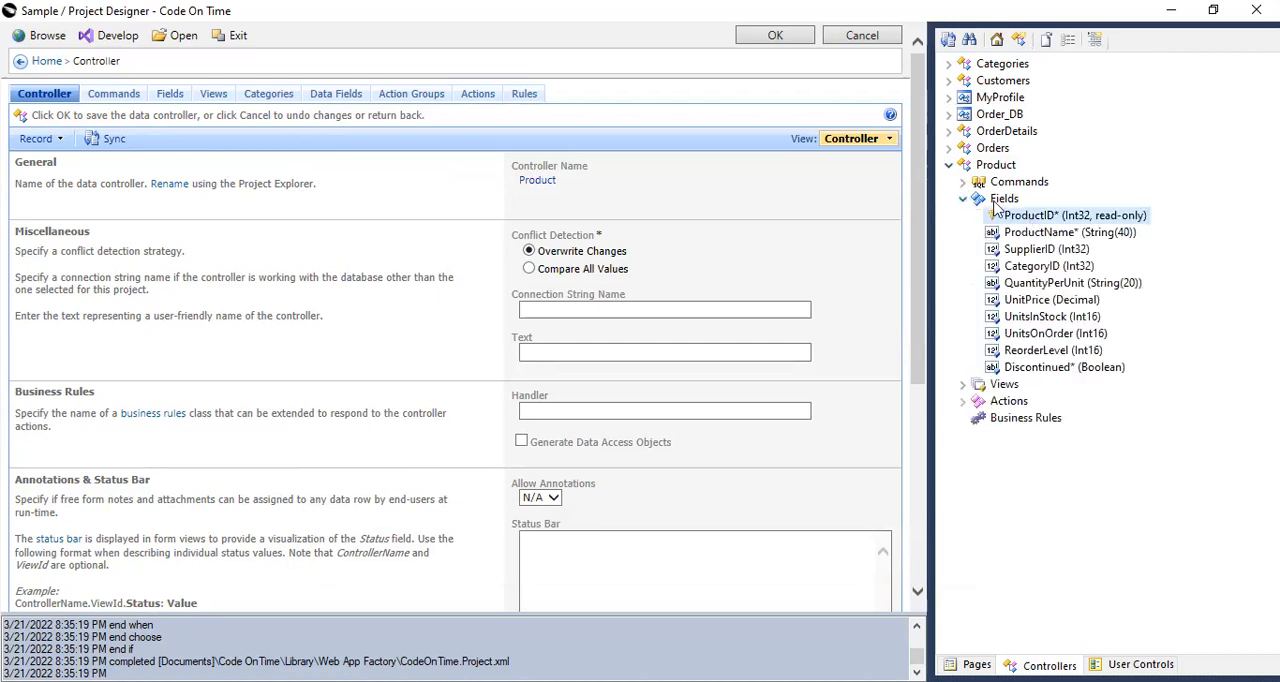
Open the ProductID field of the OrderDetails controller and set its Items Style to Lookup.
{"action": "left_click", "coordinate": [950, 132]}
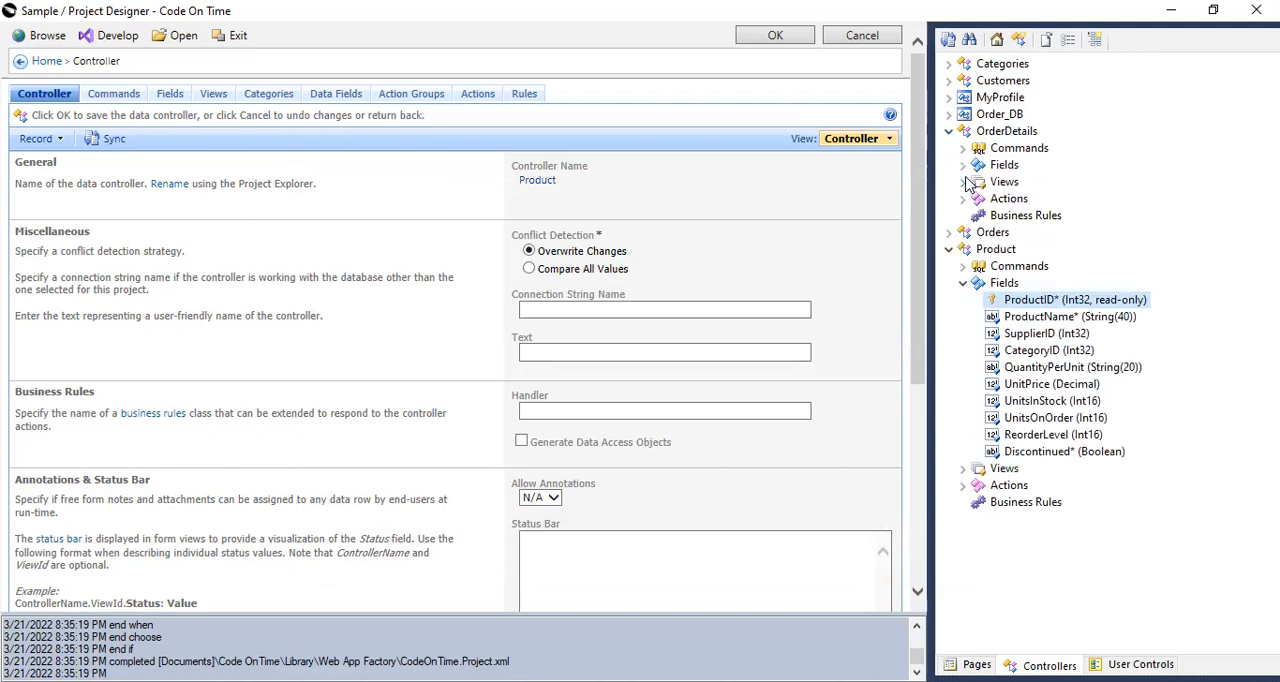
{"action": "left_click", "coordinate": [963, 166]}
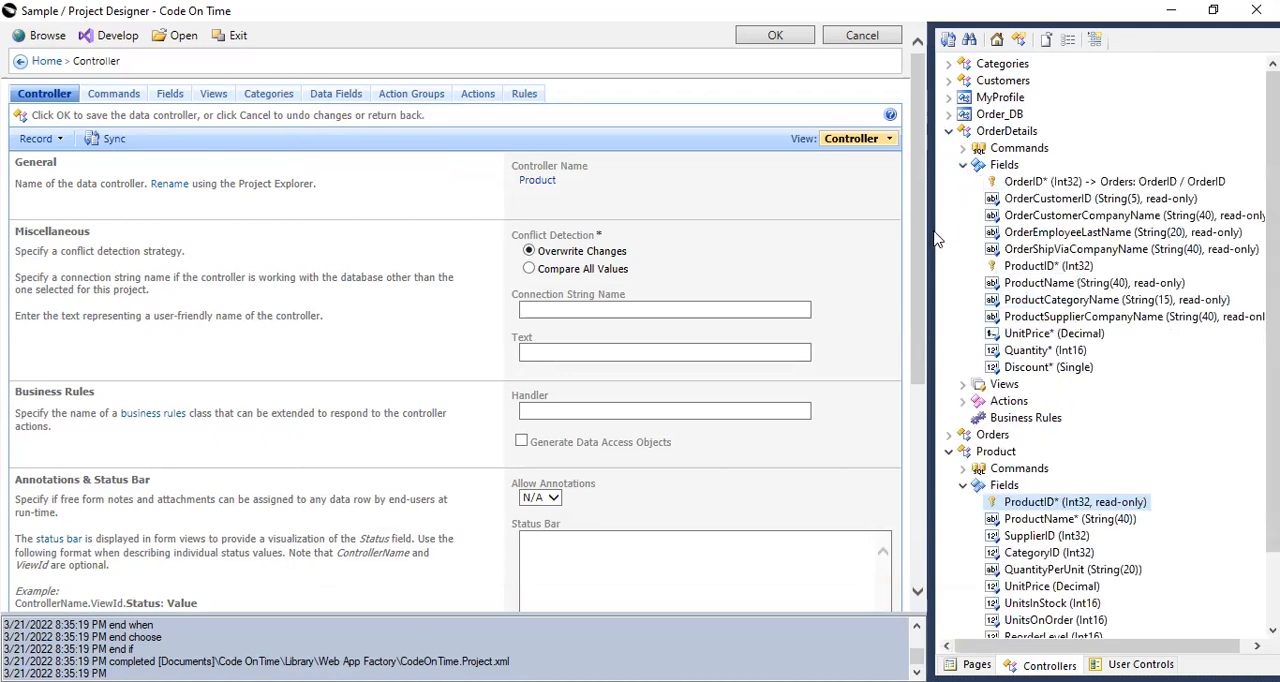
{"action": "left_click_drag", "start_coordinate": [929, 238], "coordinate": [869, 239]}
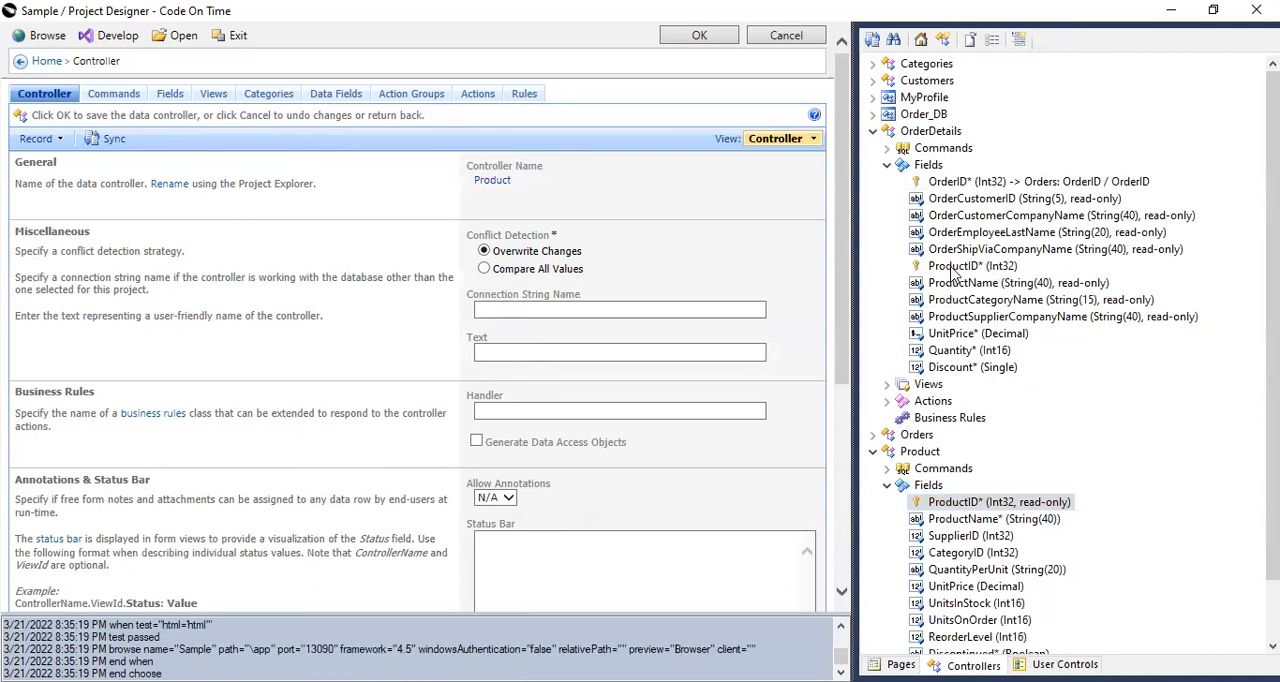
{"action": "left_click", "coordinate": [954, 268]}
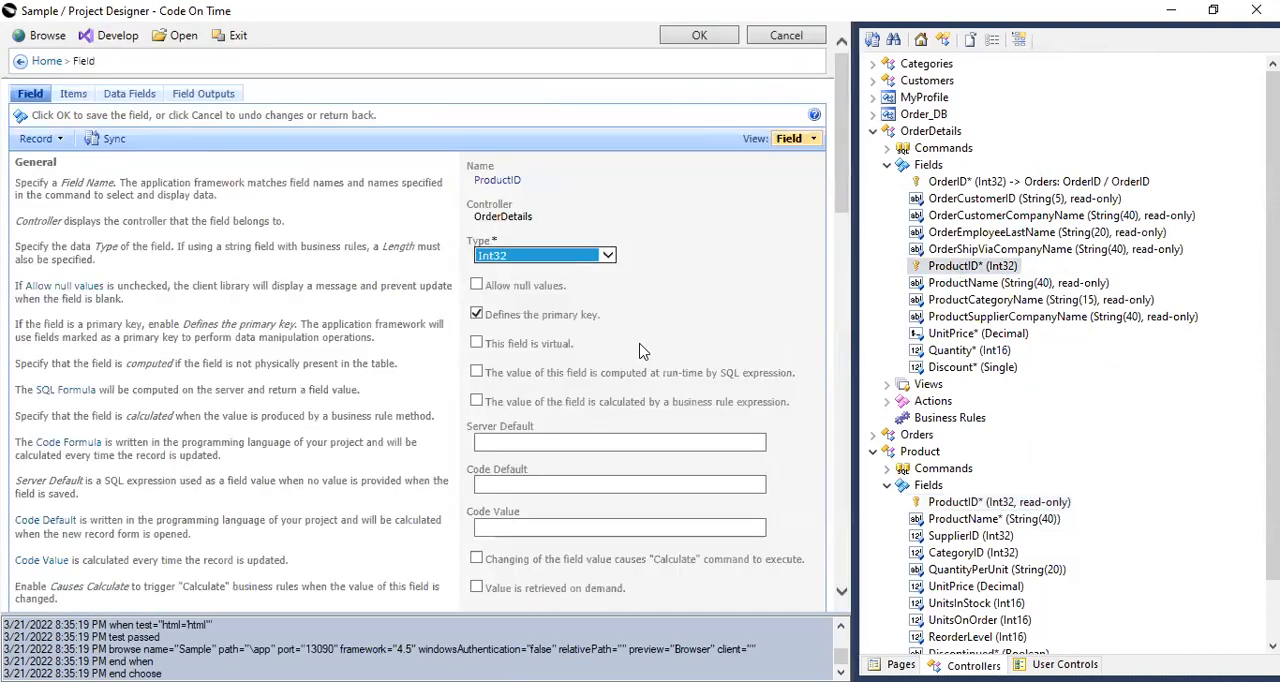
{"action": "scroll", "coordinate": [640, 349], "scroll_direction": "down", "scroll_amount": 10}
{"action": "left_click", "coordinate": [505, 231]}
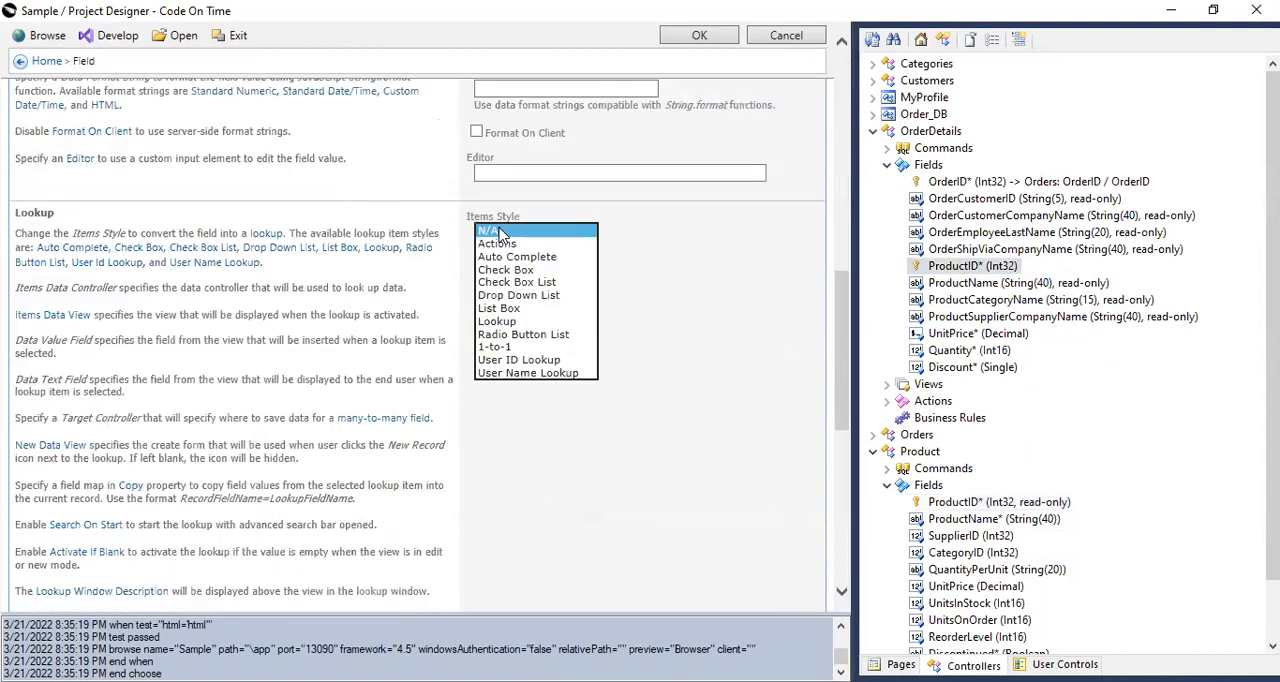
{"action": "left_click", "coordinate": [493, 322]}
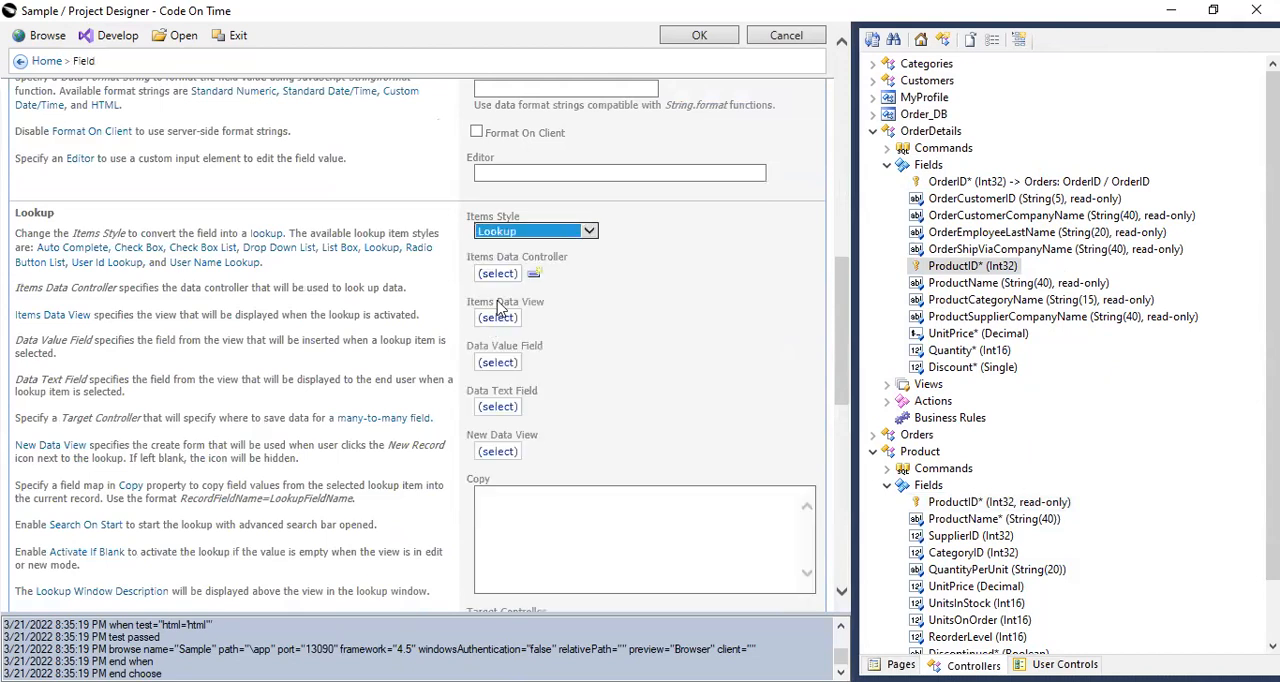
Assign Product as the lookup's Items Data Controller and grid1 as its Items Data View.
{"action": "left_click", "coordinate": [496, 272]}
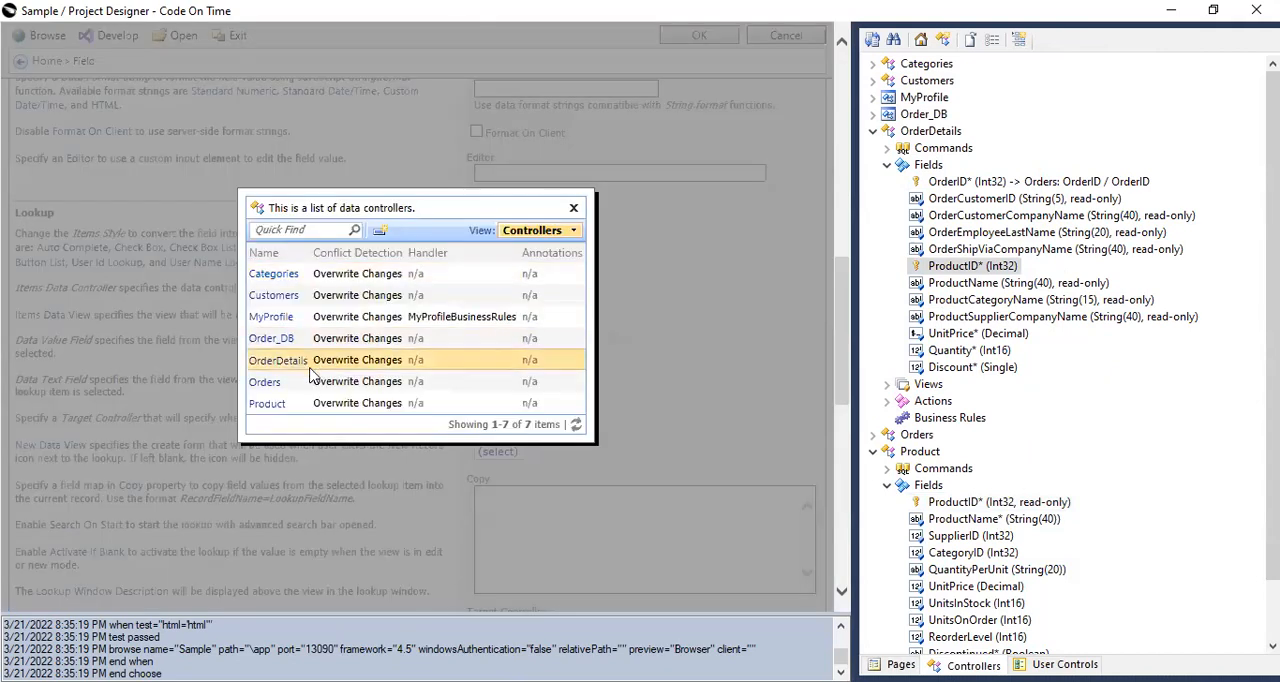
{"action": "left_click", "coordinate": [267, 404]}
{"action": "left_click", "coordinate": [494, 319]}
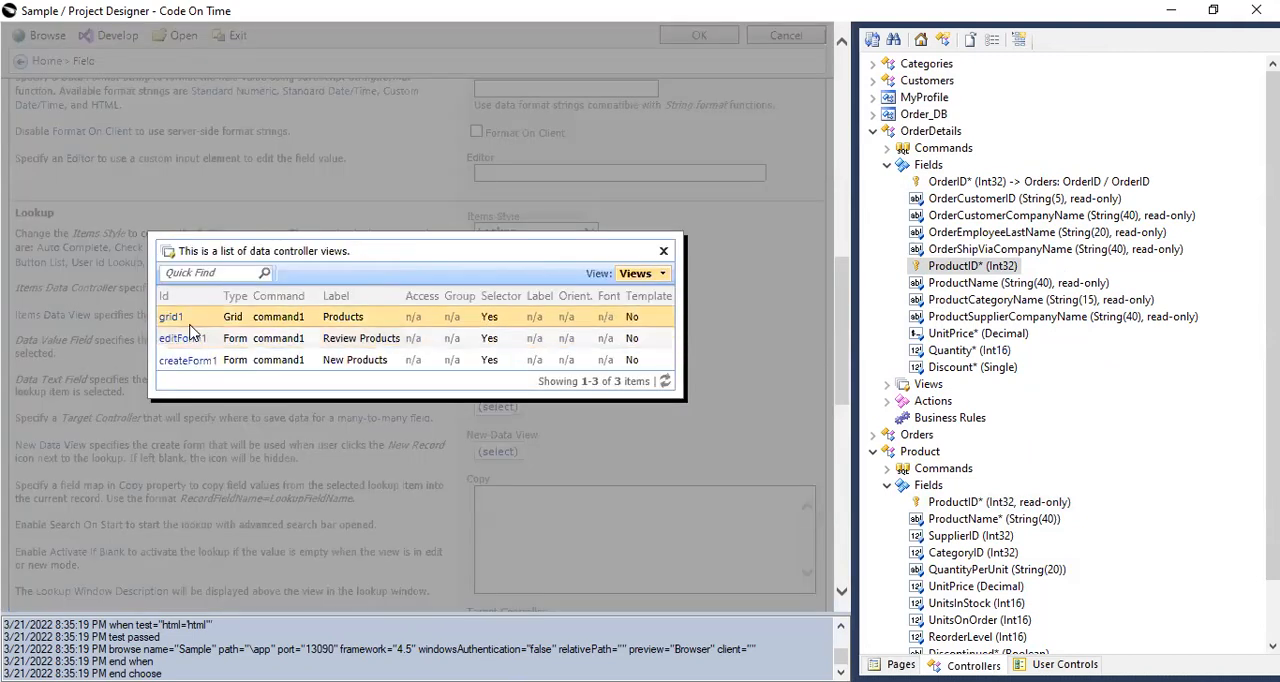
{"action": "left_click", "coordinate": [192, 316]}
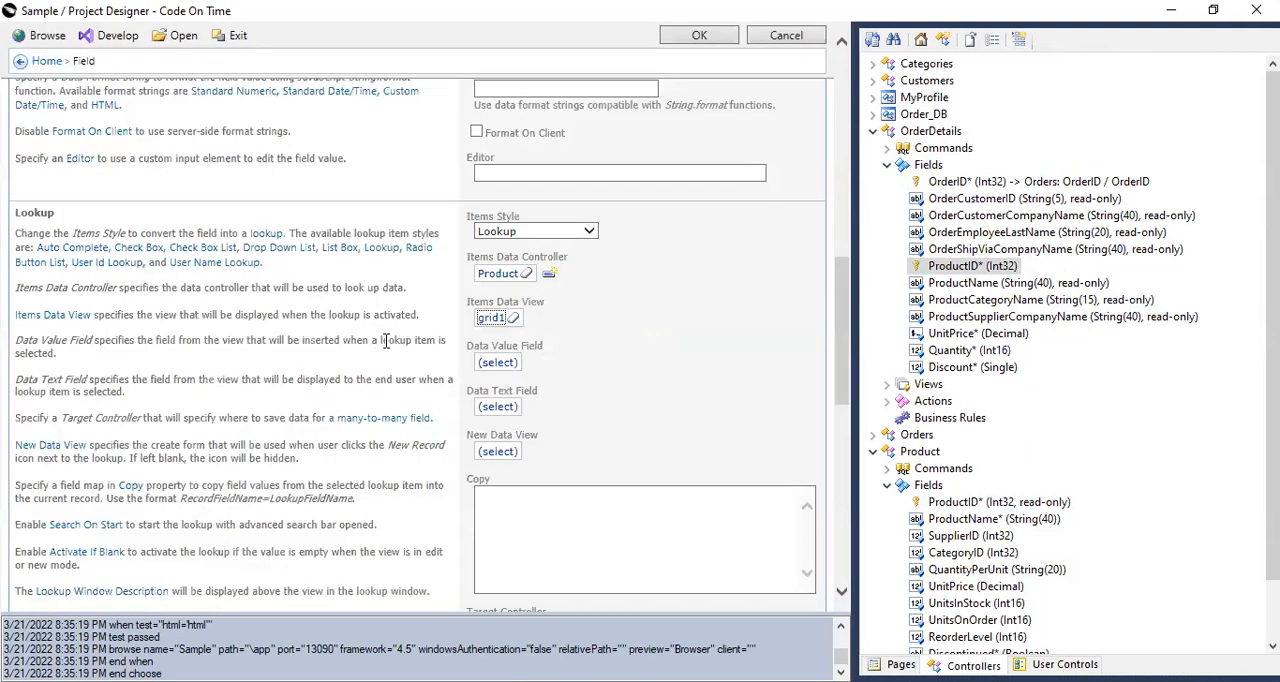
Set both the Data Value Field and the Data Text Field of the lookup to ProductID.
{"action": "left_click", "coordinate": [496, 363]}
{"action": "left_click", "coordinate": [140, 241]}
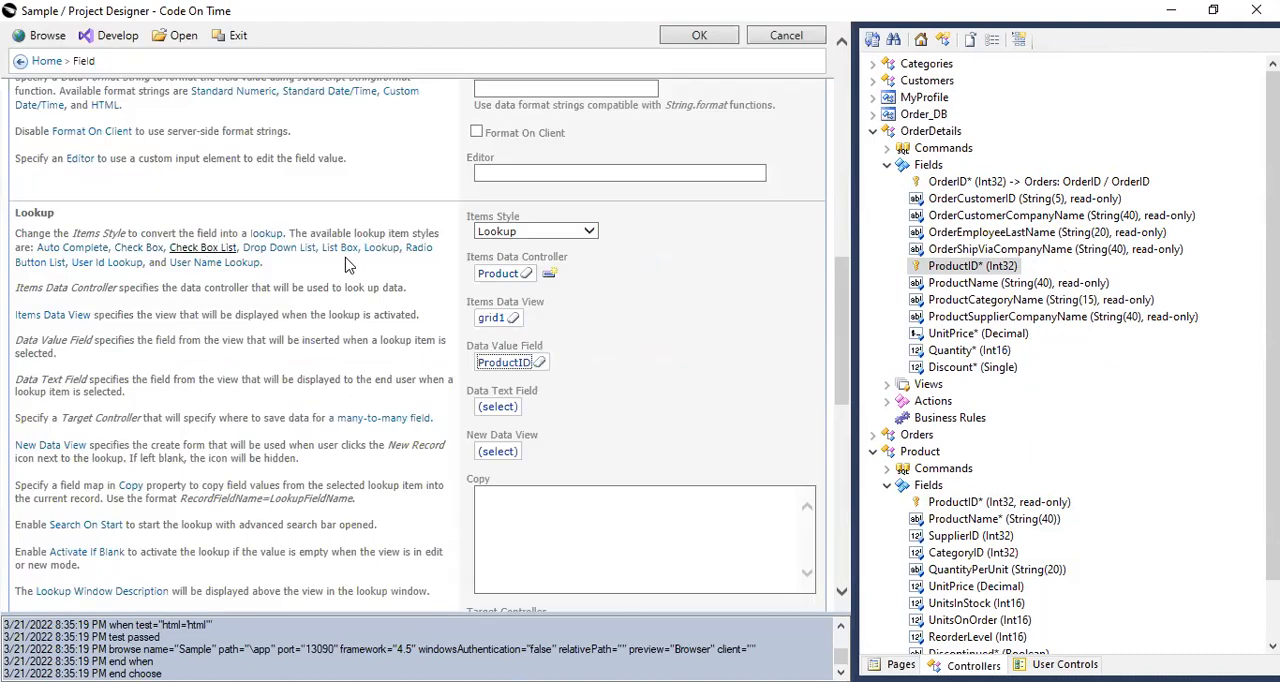
{"action": "left_click", "coordinate": [494, 406]}
{"action": "left_click", "coordinate": [168, 241]}
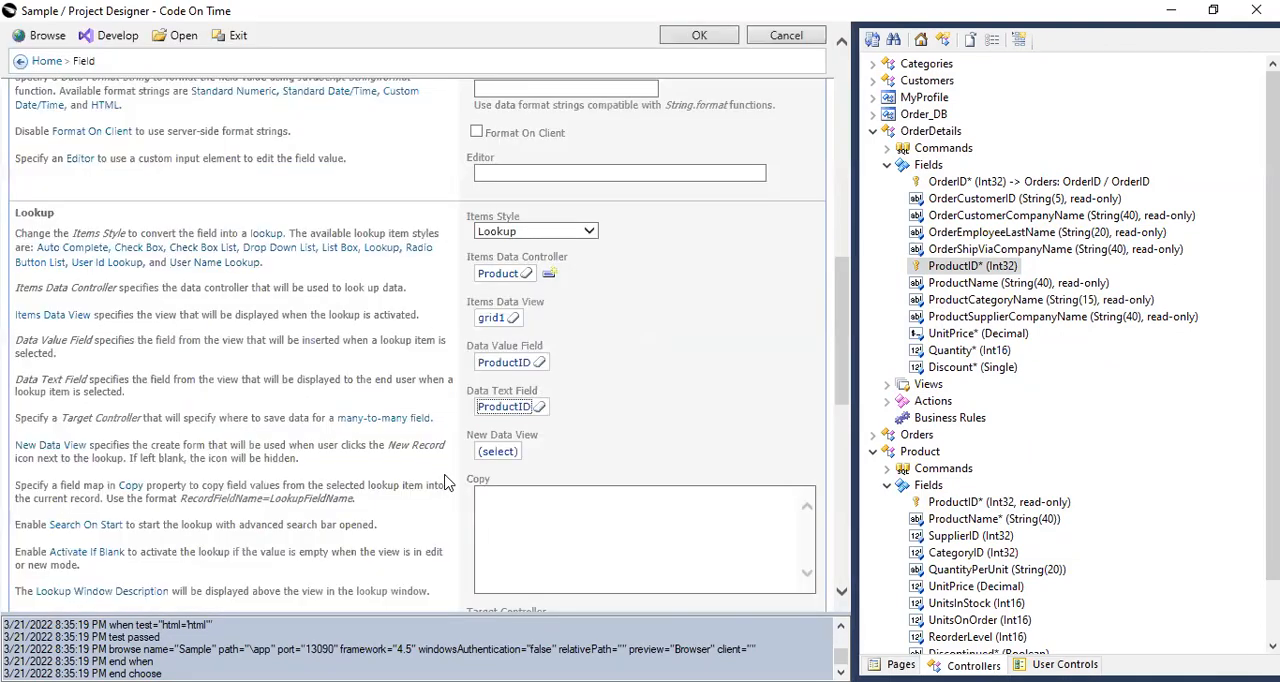
Add the copy mapping "ProductName = ProductName" to the ProductID lookup and save the field.
{"action": "left_click", "coordinate": [500, 510]}
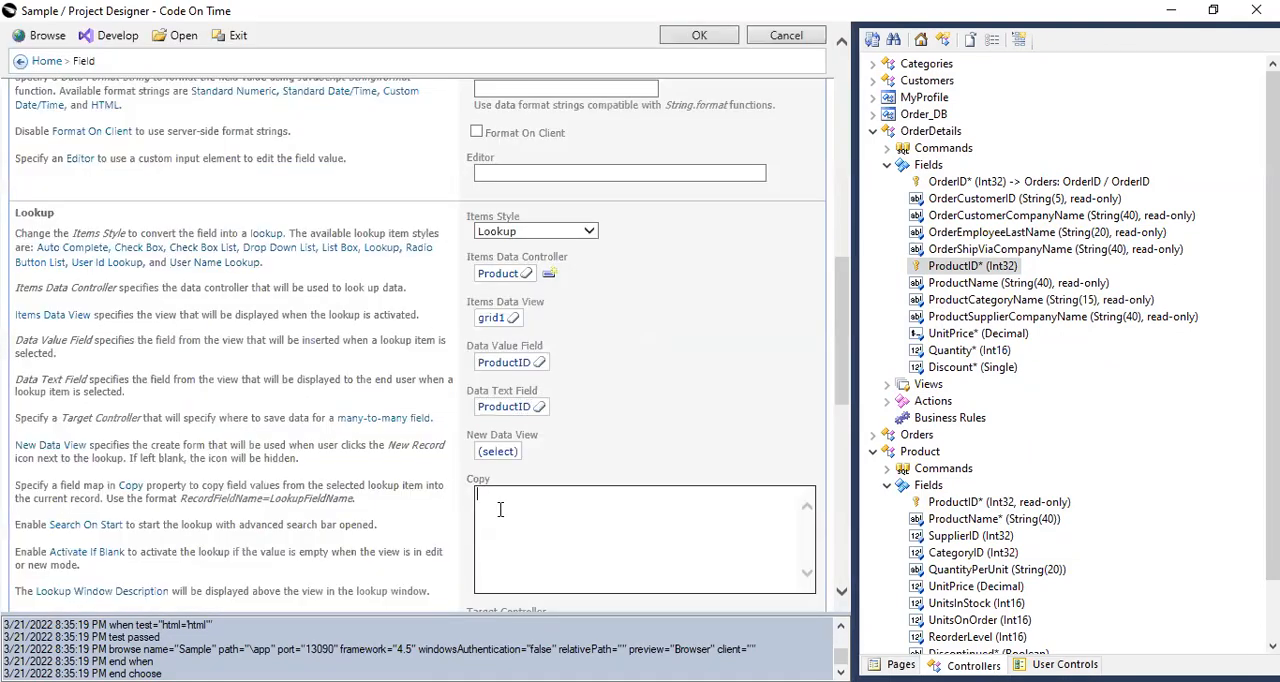
{"action": "type", "text": "Prody"}
{"action": "type", "text": "ctName ="}
{"action": "scroll", "coordinate": [1157, 557], "scroll_direction": "down", "scroll_amount": 1}
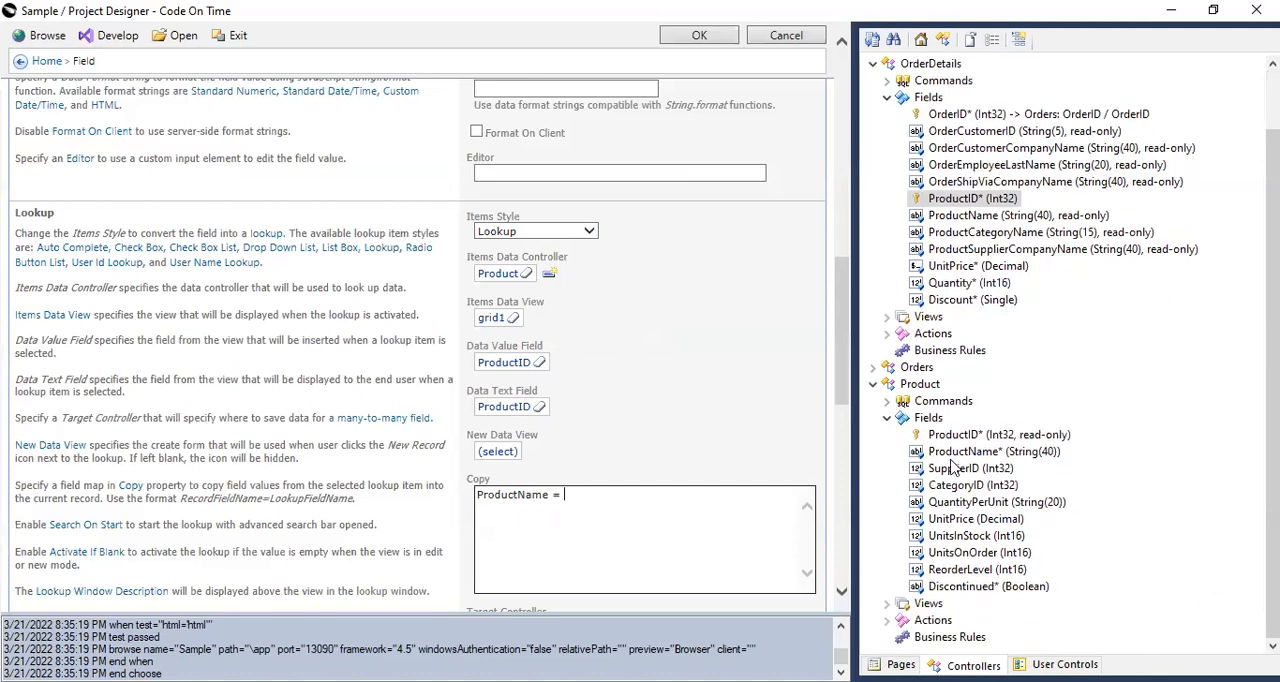
{"action": "type", "text": "Prodyc"}
{"action": "type", "text": "uctName"}
{"action": "left_click", "coordinate": [699, 35]}
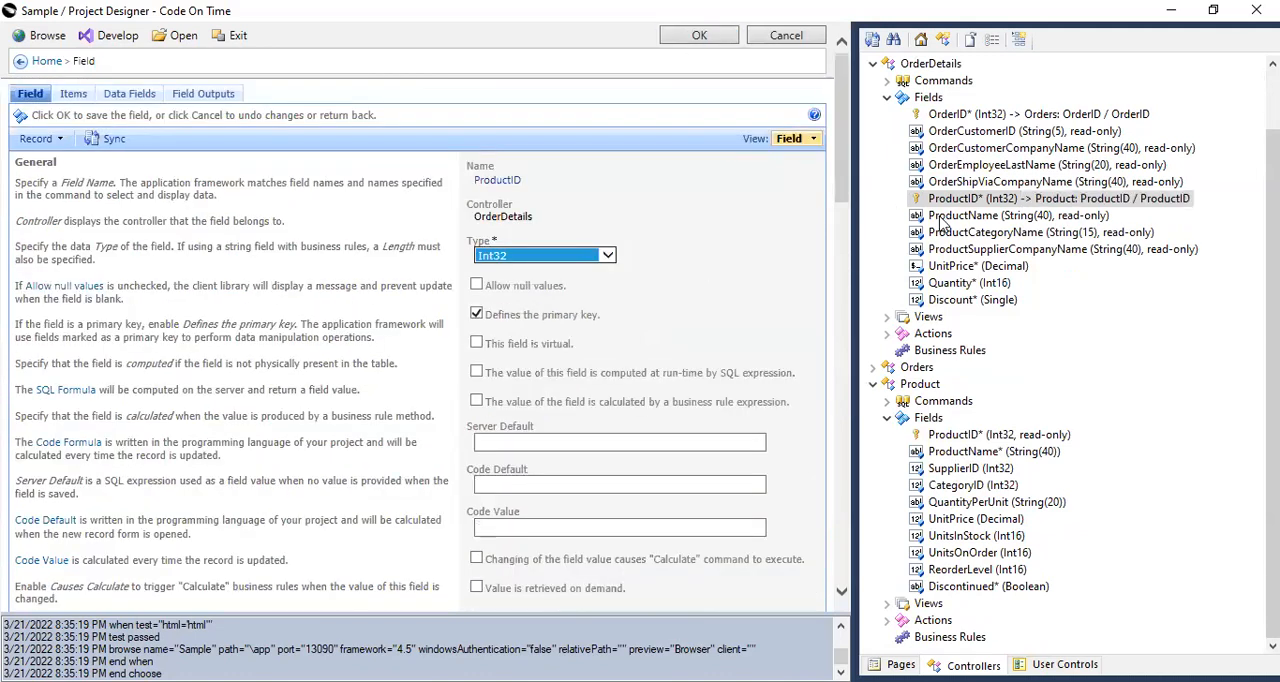
Generate and browse the application, and review the Chang order detail on the Orderv 2 page before closing it.
{"action": "scroll", "coordinate": [705, 435], "scroll_direction": "down", "scroll_amount": 2}
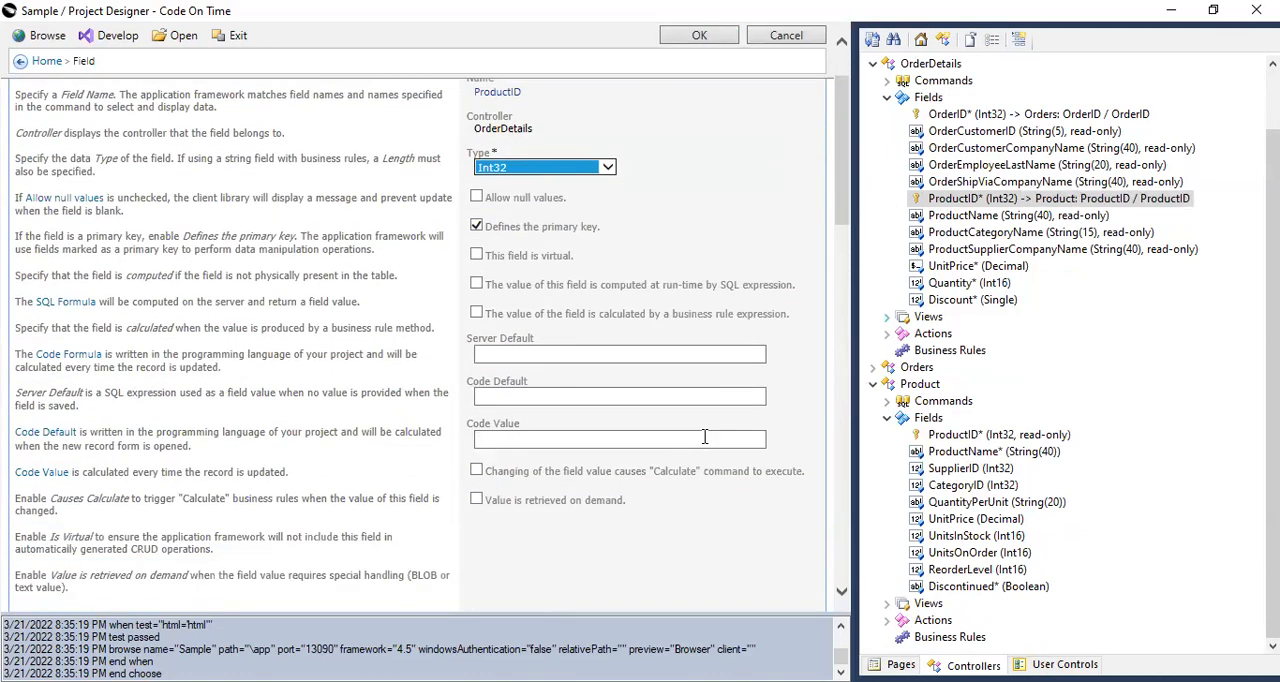
{"action": "left_click", "coordinate": [41, 40]}
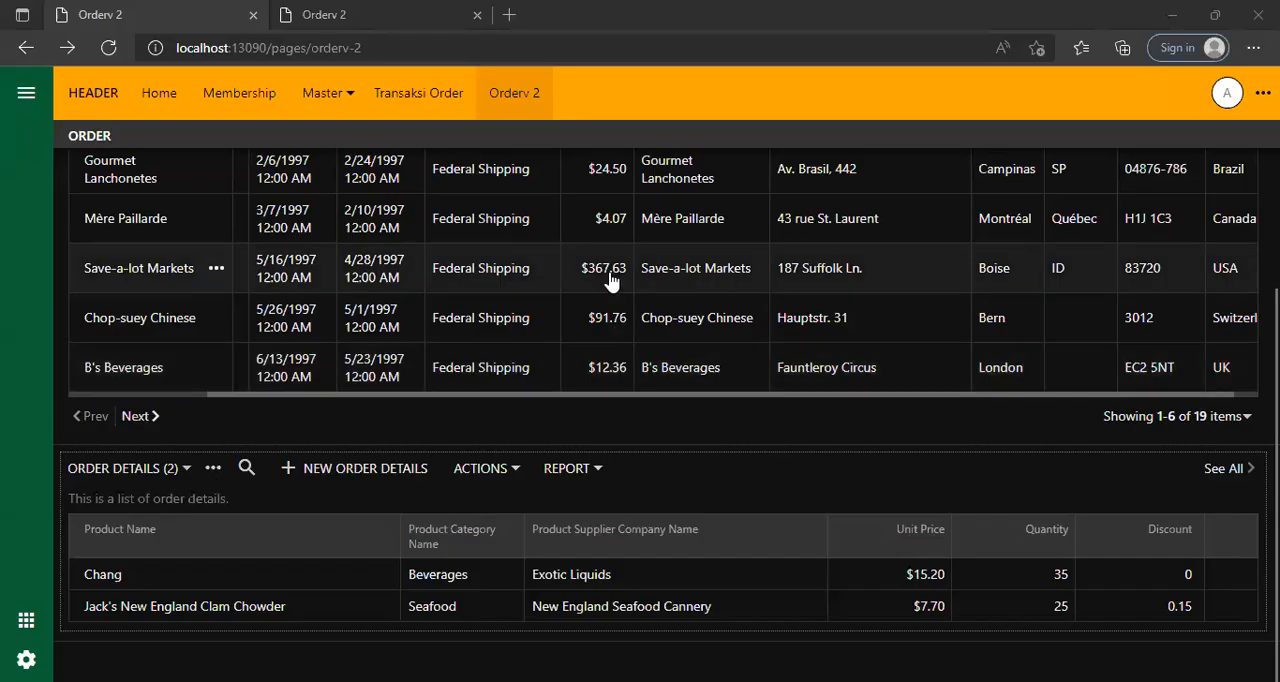
{"action": "left_click", "coordinate": [582, 586]}
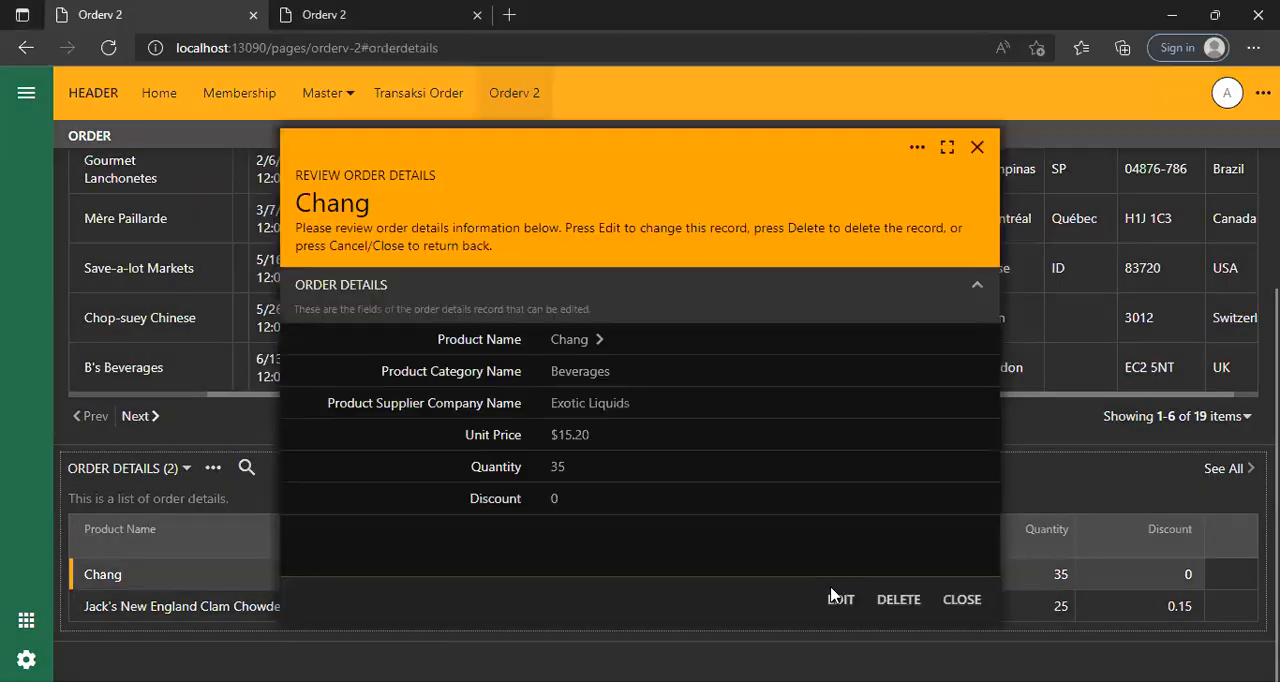
{"action": "left_click", "coordinate": [962, 600]}
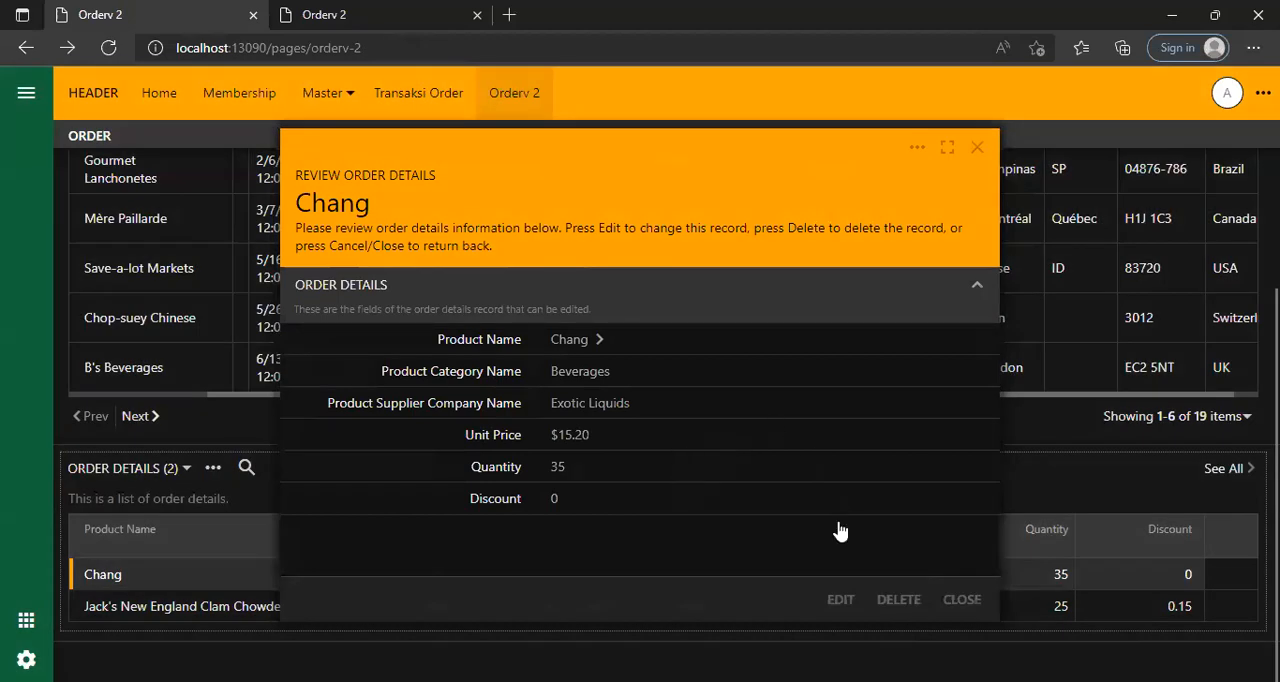
Start a new order details record and bring up the full product list for its Product Name.
{"action": "left_click", "coordinate": [381, 467]}
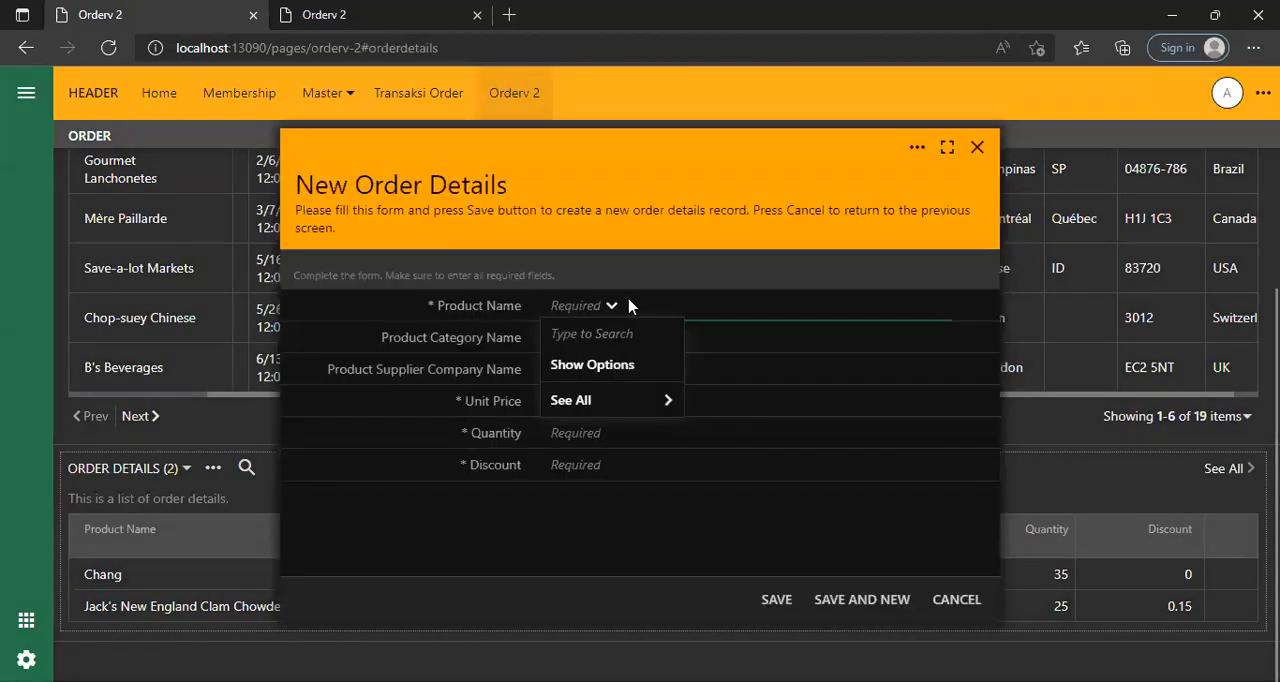
{"action": "left_click", "coordinate": [614, 306]}
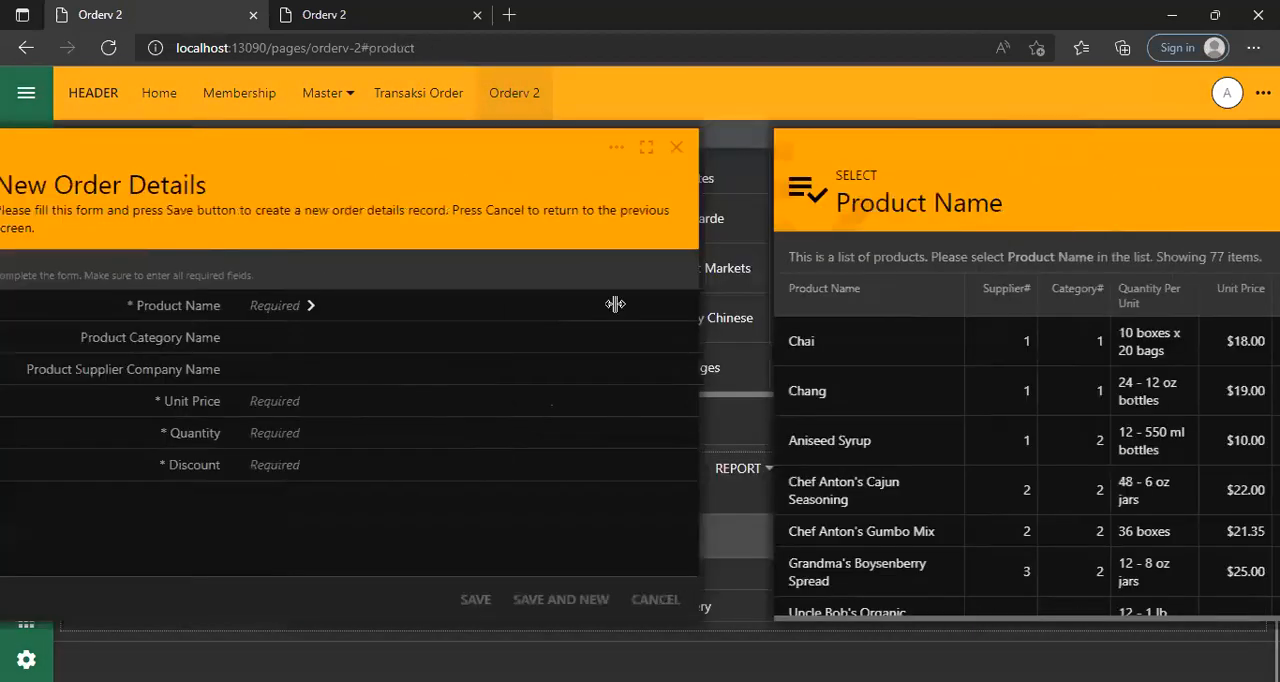
{"action": "scroll", "coordinate": [543, 420], "scroll_direction": "down", "scroll_amount": 3}
{"action": "scroll", "coordinate": [548, 491], "scroll_direction": "up", "scroll_amount": 3}
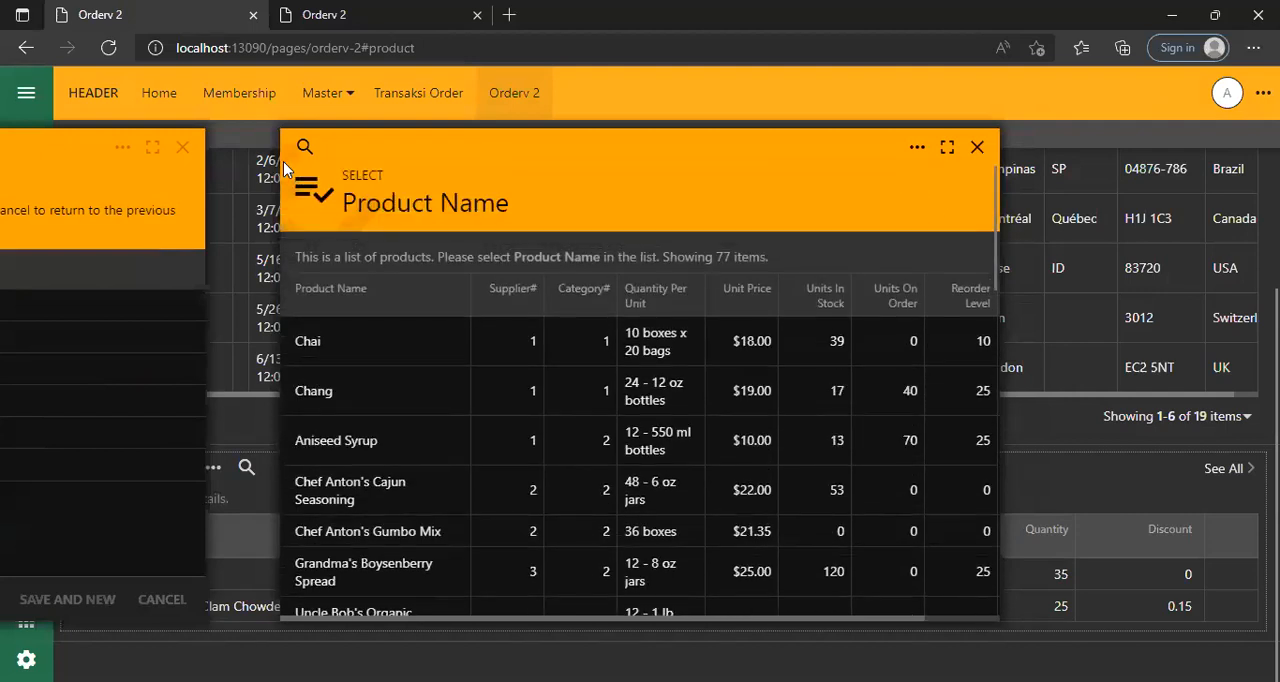
Search the product lookup list for "exo" and clear the filter.
{"action": "left_click", "coordinate": [304, 147]}
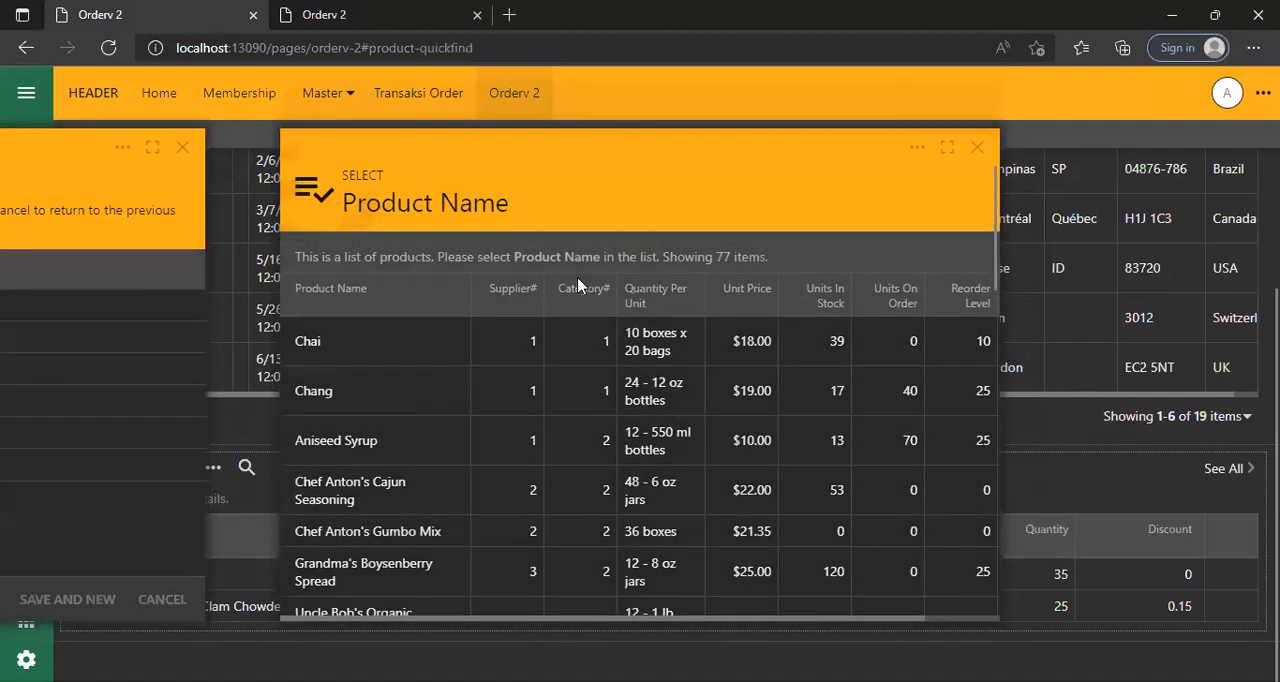
{"action": "type", "text": "exo"}
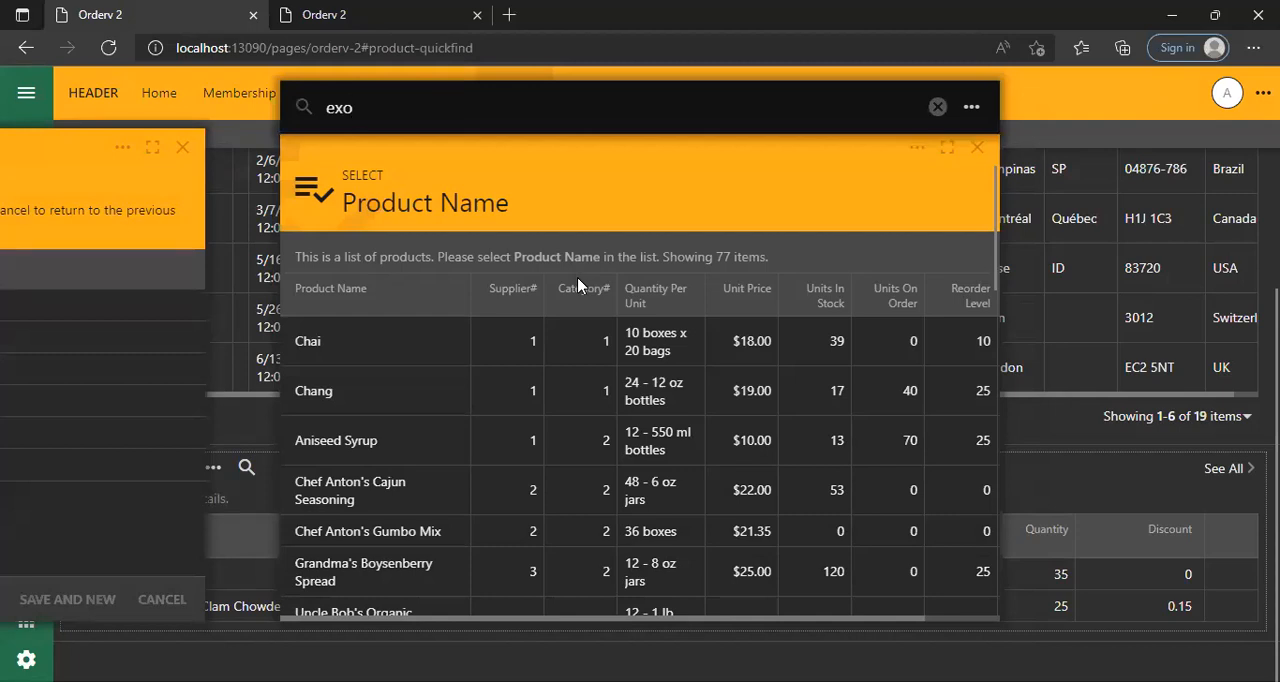
{"action": "key", "text": "Return"}
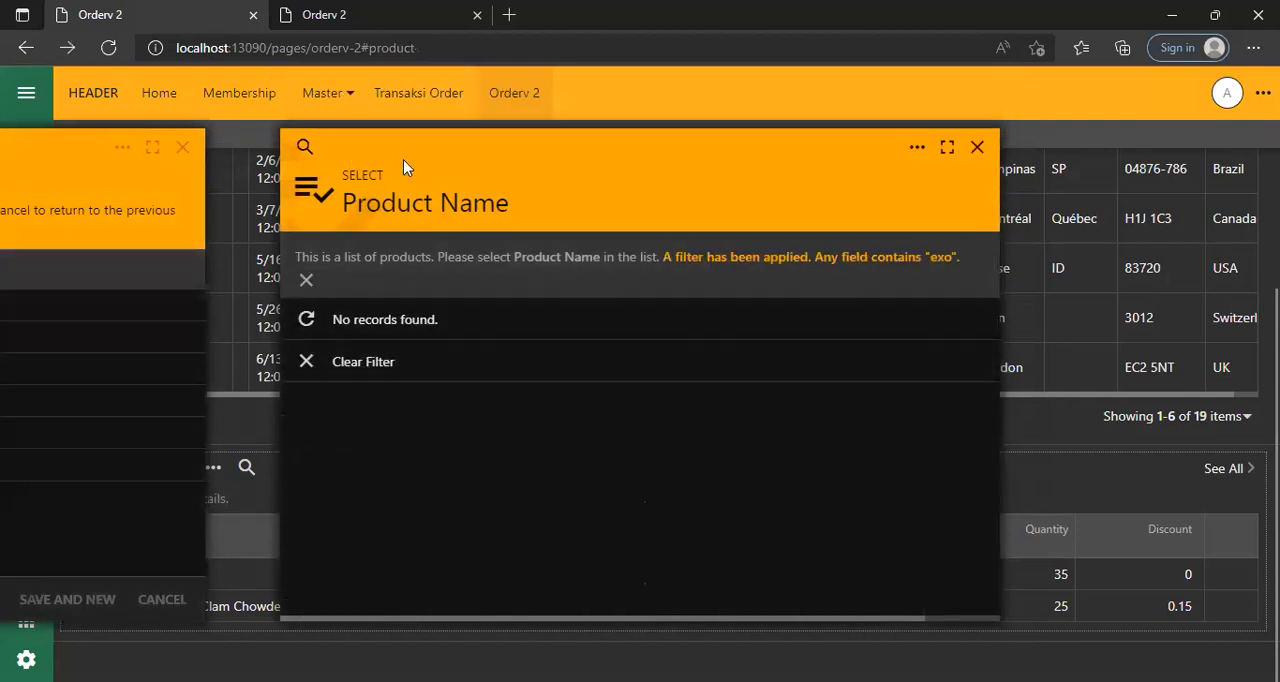
{"action": "left_click", "coordinate": [306, 146]}
{"action": "left_click", "coordinate": [932, 262]}
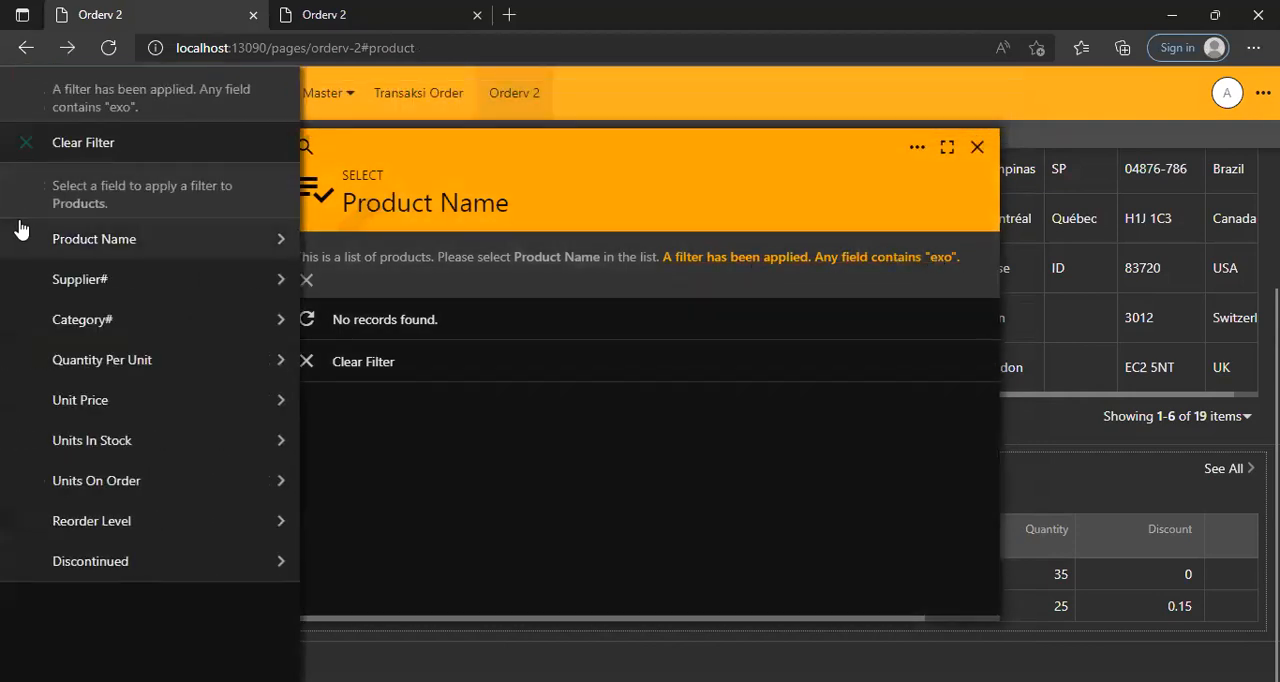
{"action": "left_click", "coordinate": [122, 152]}
Choose Gumbär Gummibärchen as the new order detail's product and reopen the product lookup list.
{"action": "scroll", "coordinate": [485, 452], "scroll_direction": "down", "scroll_amount": 2}
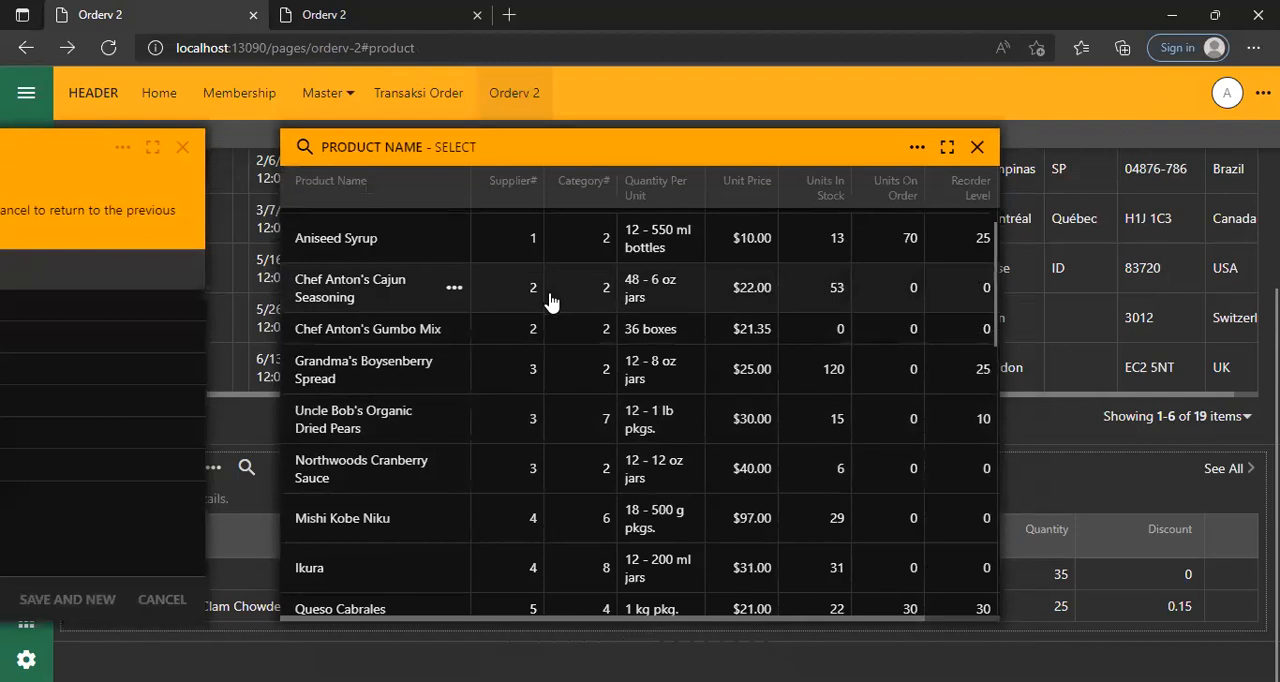
{"action": "scroll", "coordinate": [550, 301], "scroll_direction": "down", "scroll_amount": 8}
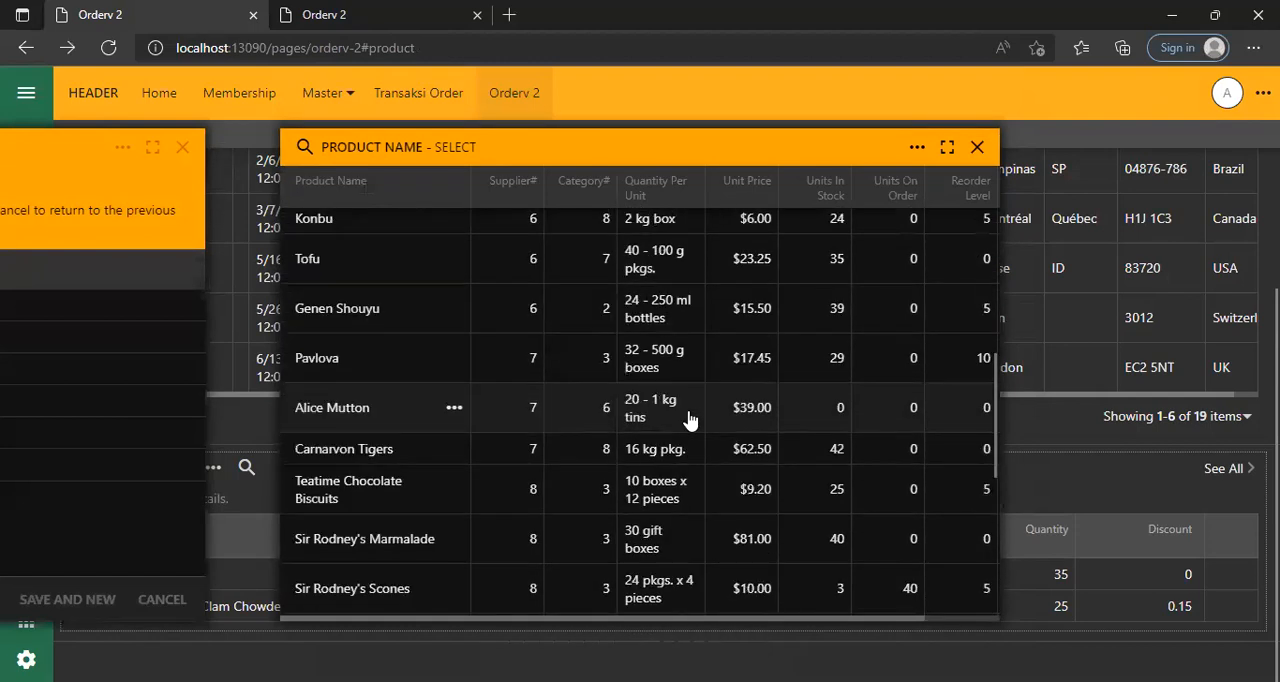
{"action": "scroll", "coordinate": [688, 422], "scroll_direction": "down", "scroll_amount": 2}
{"action": "left_click", "coordinate": [580, 362]}
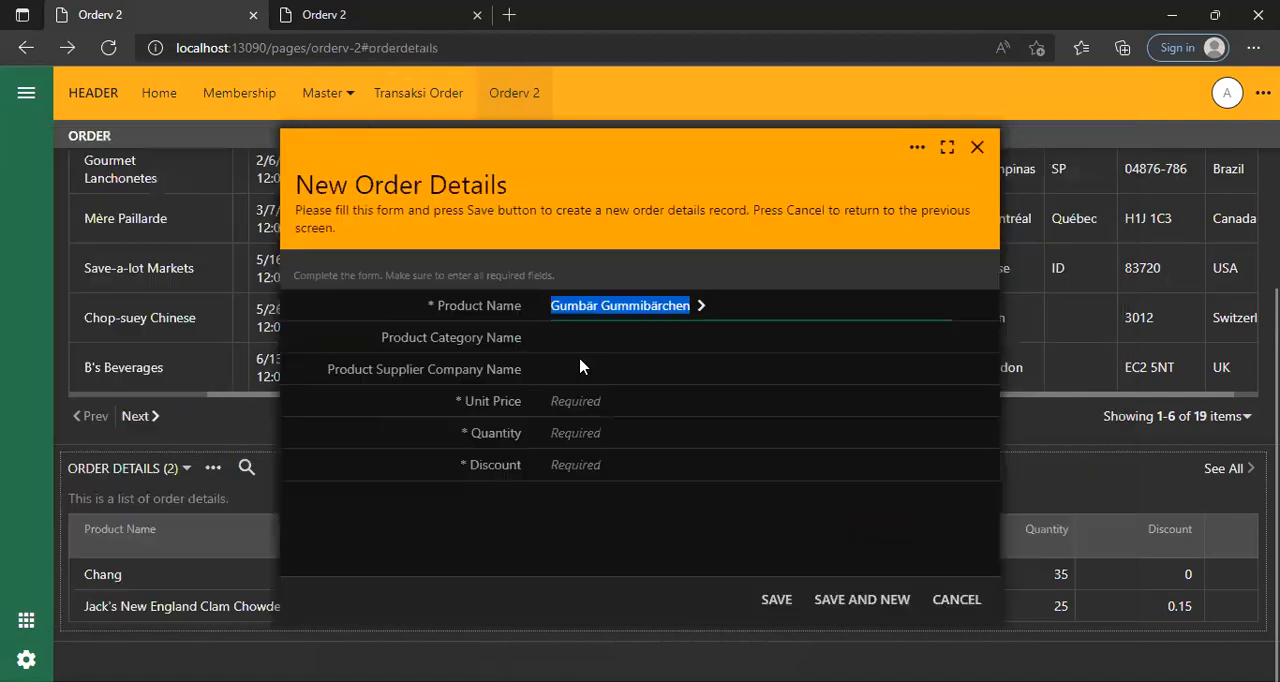
{"action": "left_click", "coordinate": [700, 310]}
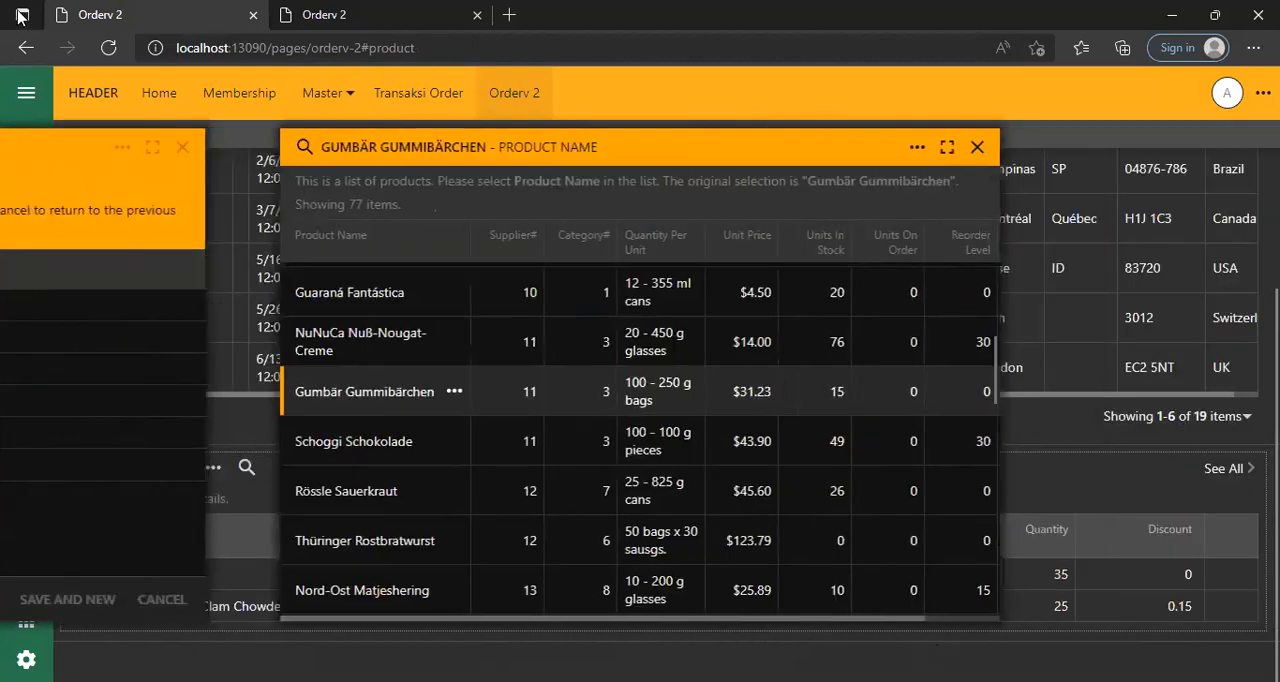
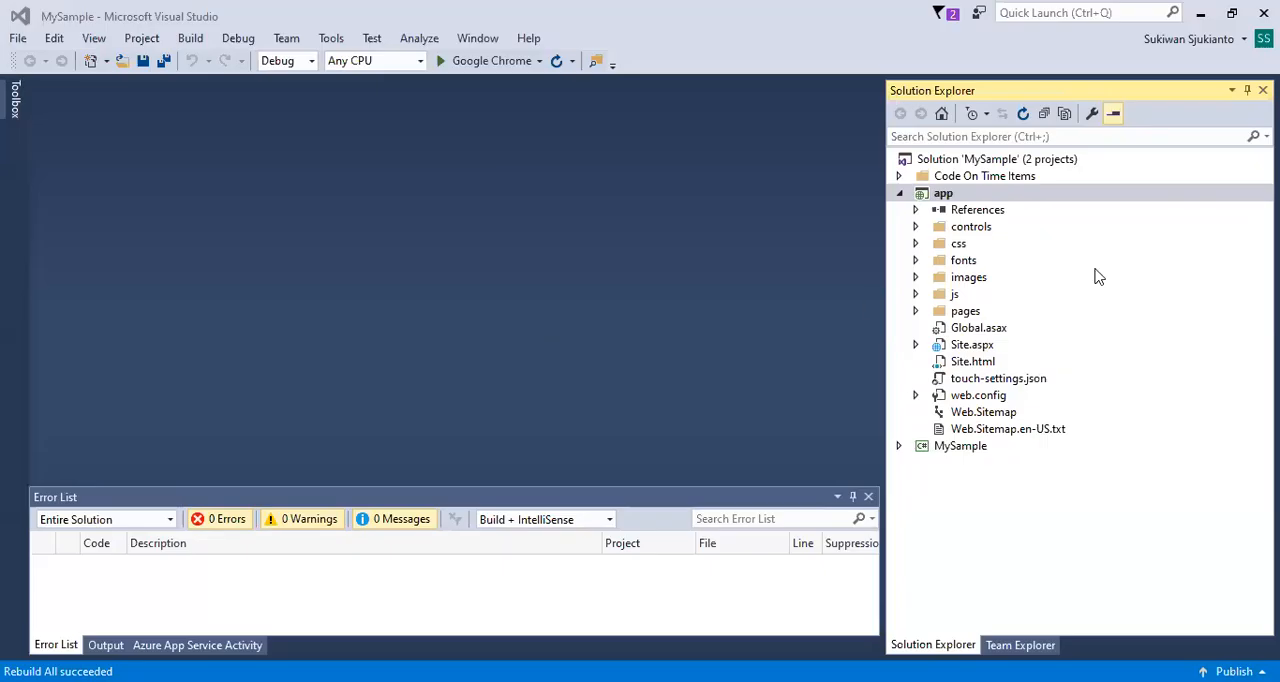
Check the solution's two projects and build the app project.
{"action": "left_click", "coordinate": [898, 194]}
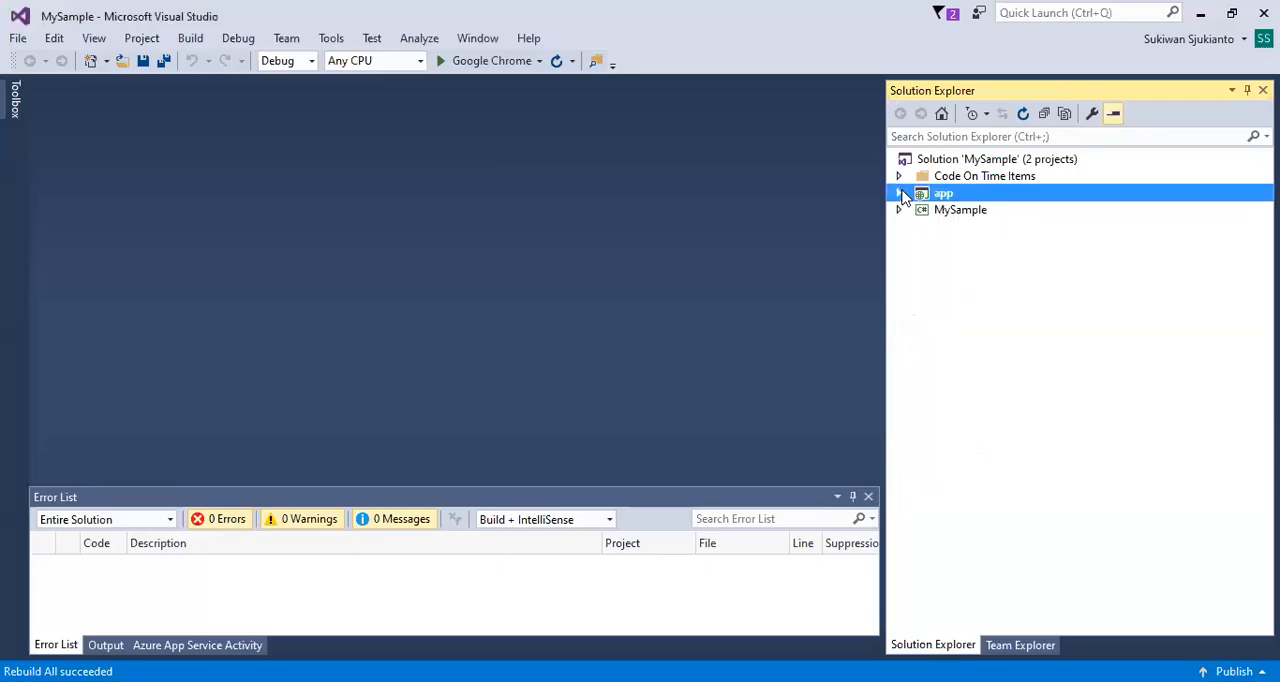
{"action": "left_click", "coordinate": [899, 210]}
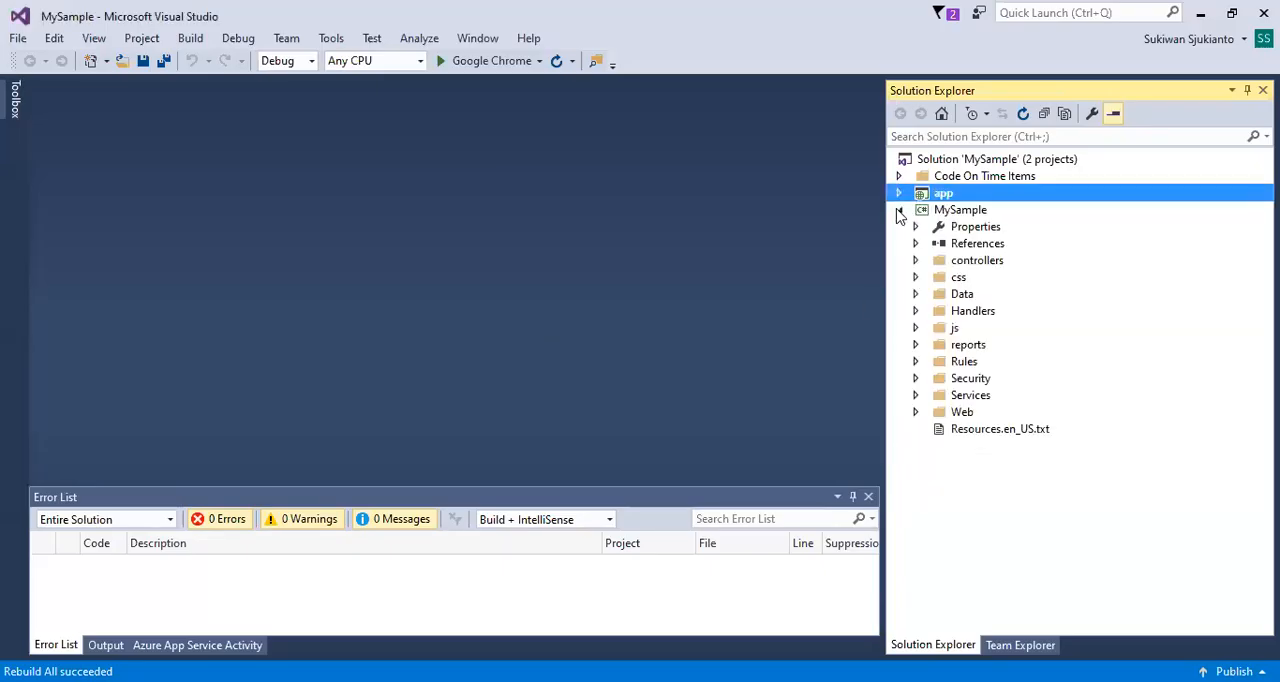
{"action": "left_click", "coordinate": [899, 211]}
{"action": "double_click", "coordinate": [948, 196]}
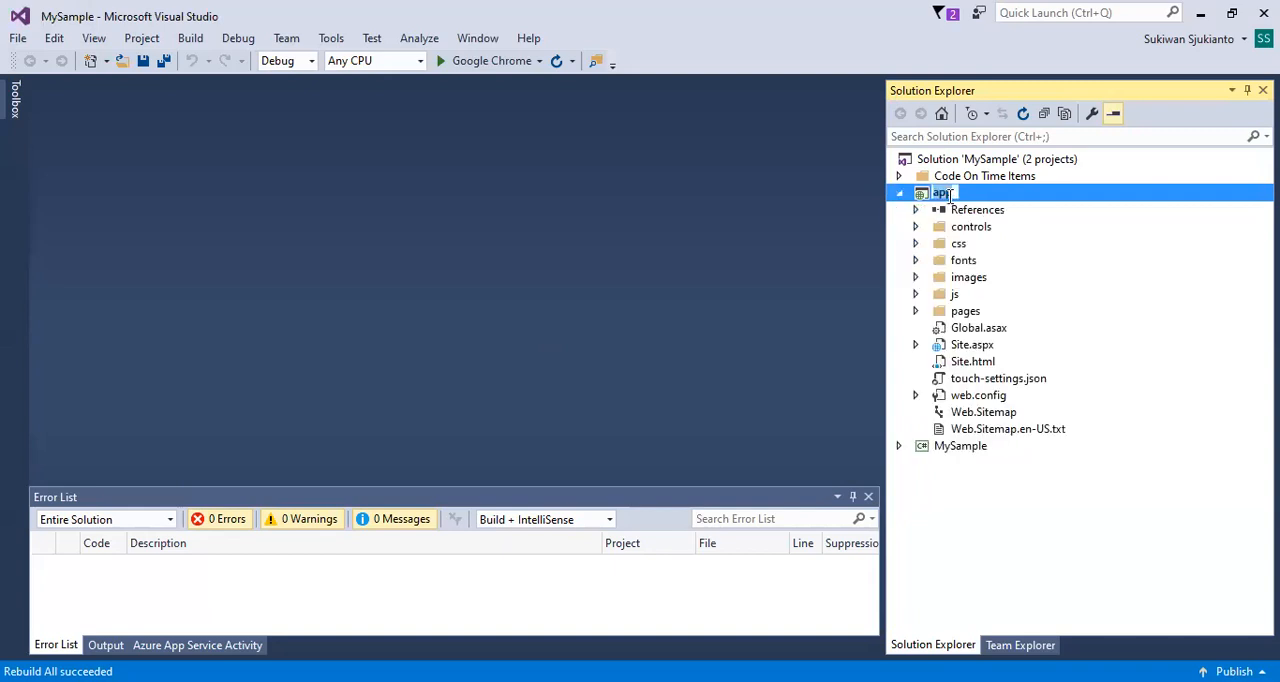
{"action": "left_click", "coordinate": [940, 209]}
{"action": "left_click", "coordinate": [946, 195]}
{"action": "left_click", "coordinate": [205, 45]}
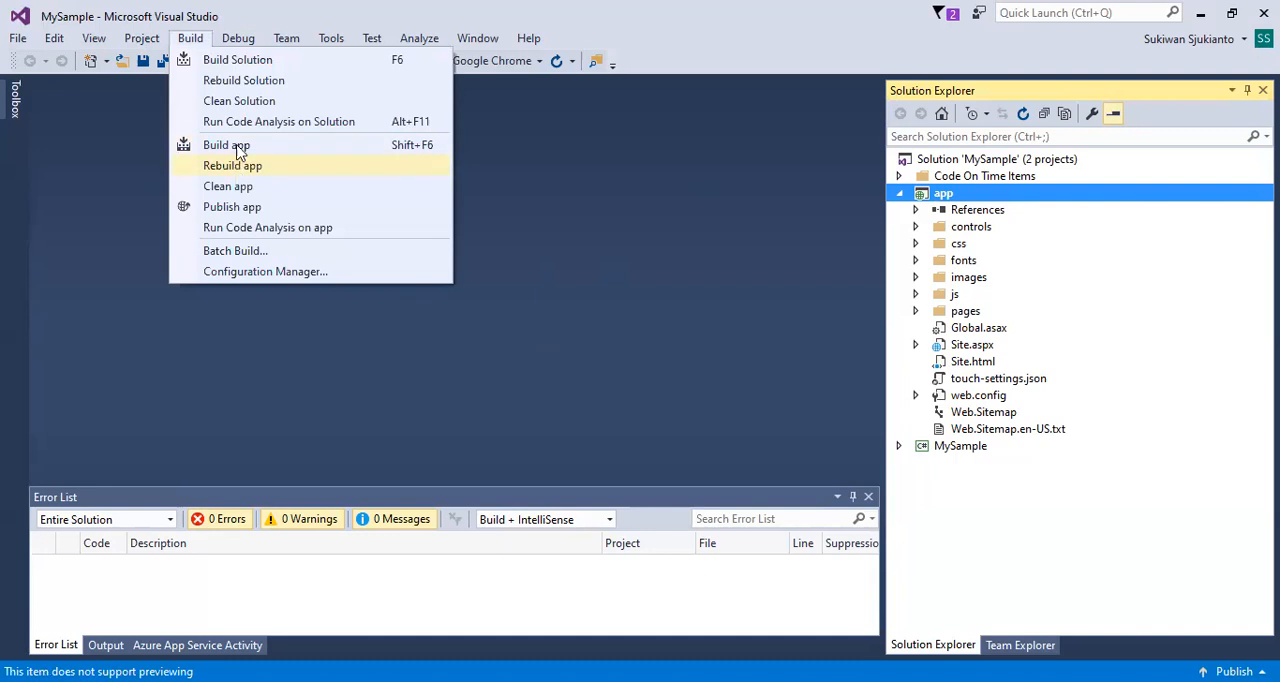
{"action": "left_click", "coordinate": [230, 143]}
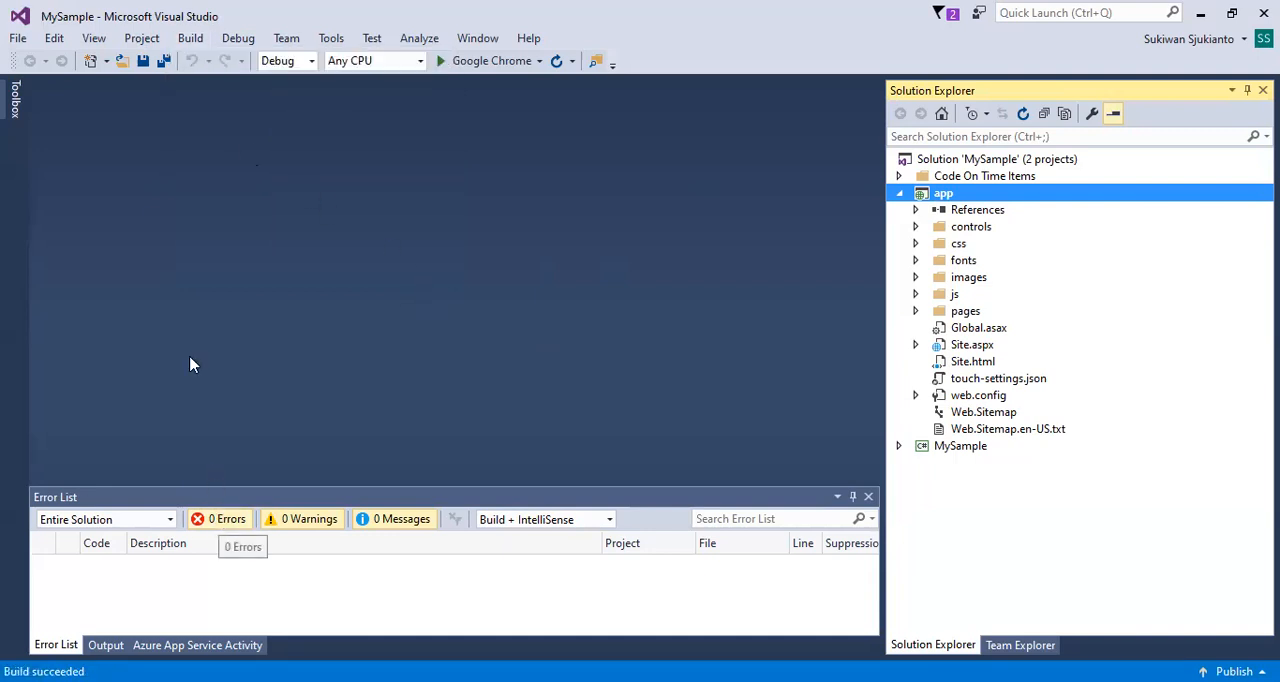
Start publishing the app project with a new custom publish profile named Sample.
{"action": "left_click", "coordinate": [190, 38]}
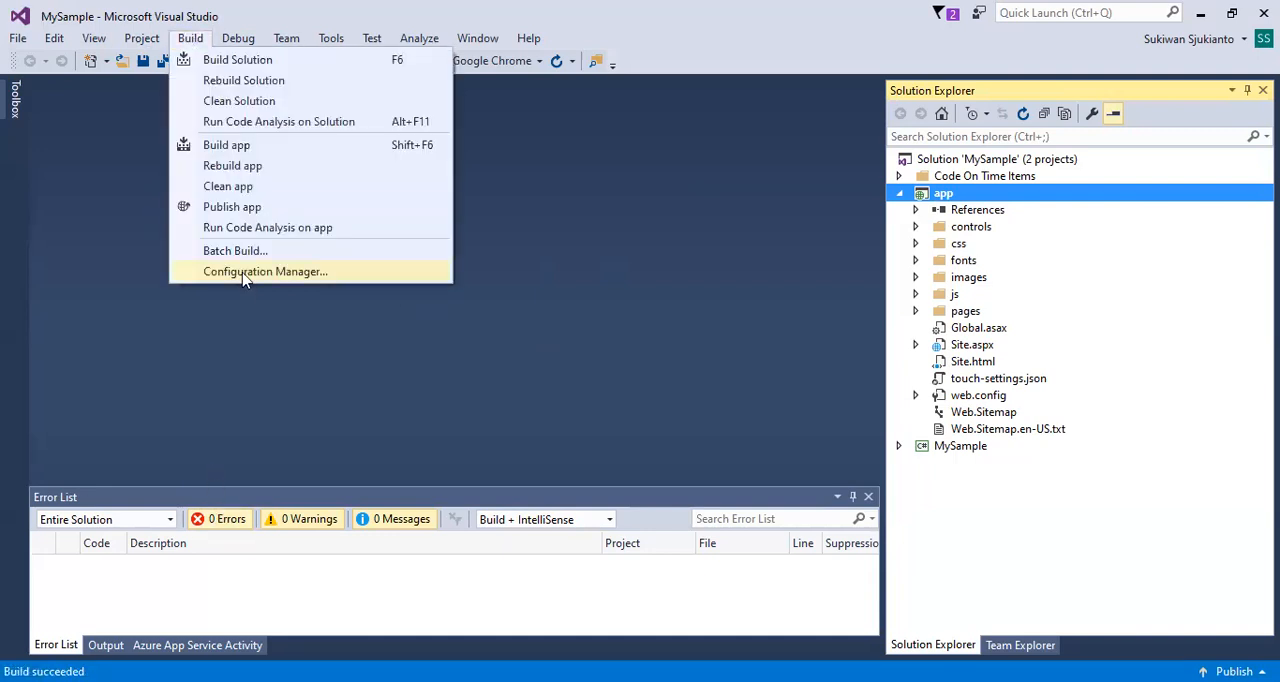
{"action": "left_click", "coordinate": [218, 207]}
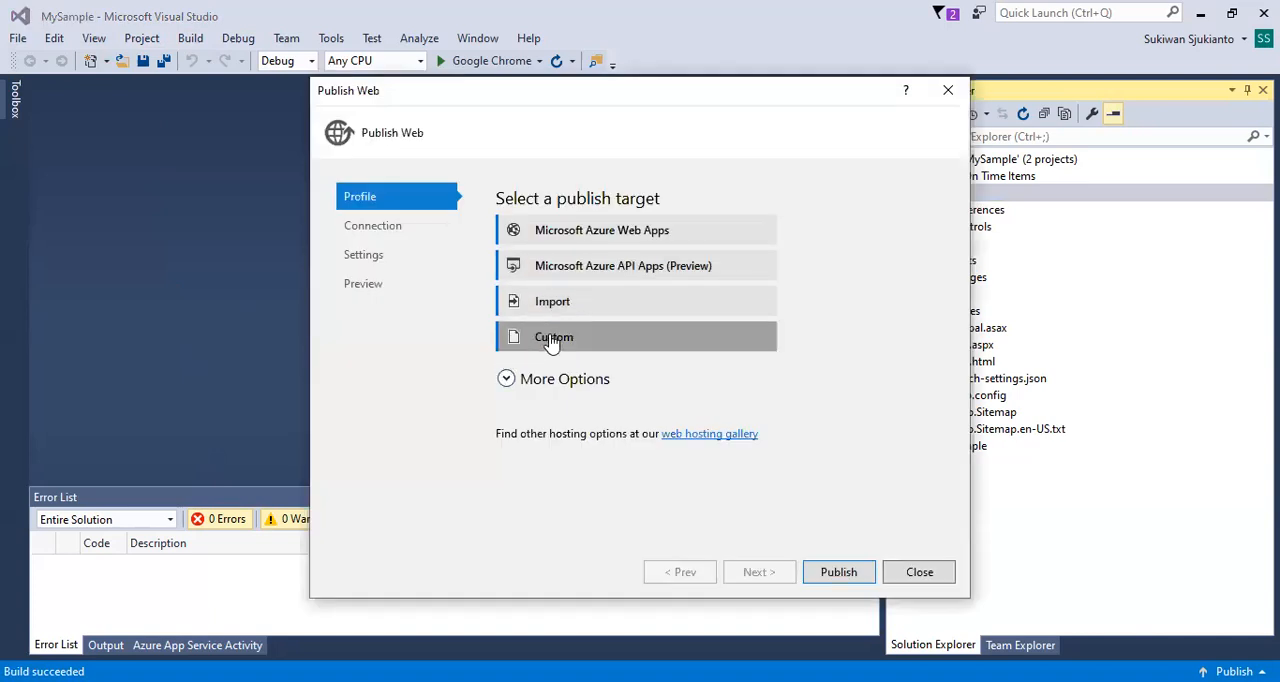
{"action": "left_click", "coordinate": [549, 340]}
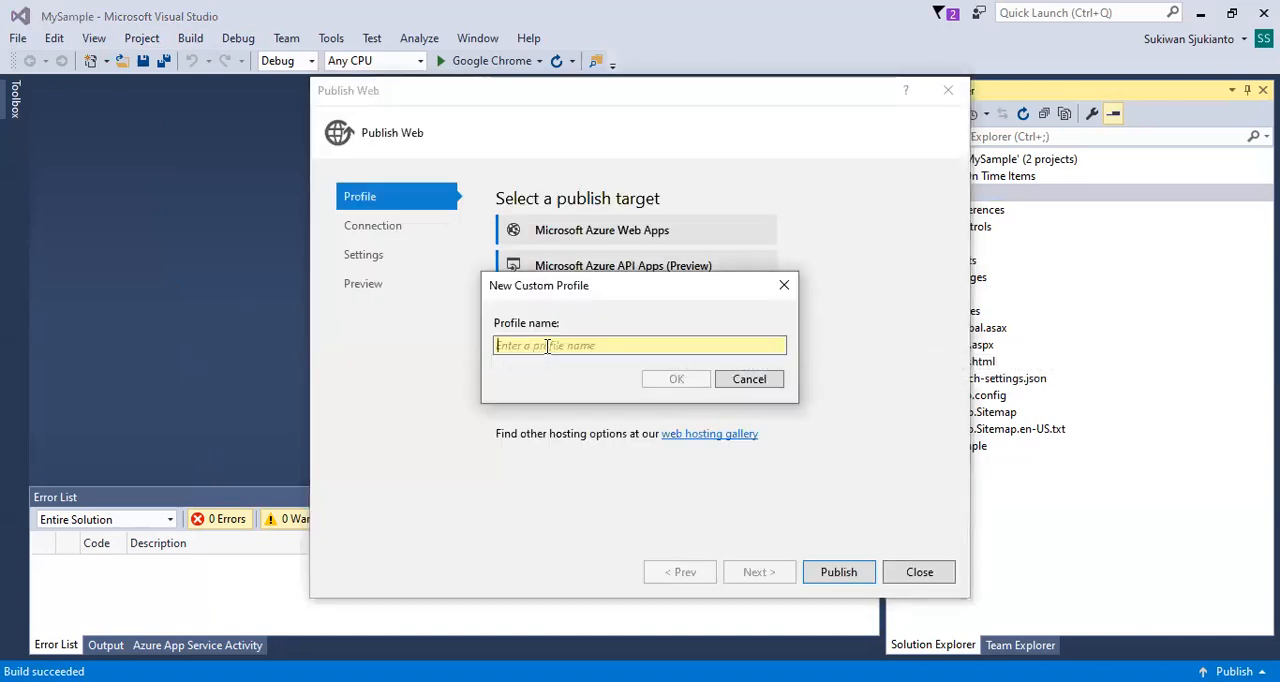
{"action": "type", "text": "Sa,ple"}
{"action": "key", "text": "BackSpace"}
{"action": "key", "text": "BackSpace"}
{"action": "key", "text": "BackSpace"}
{"action": "key", "text": "BackSpace"}
{"action": "type", "text": ","}
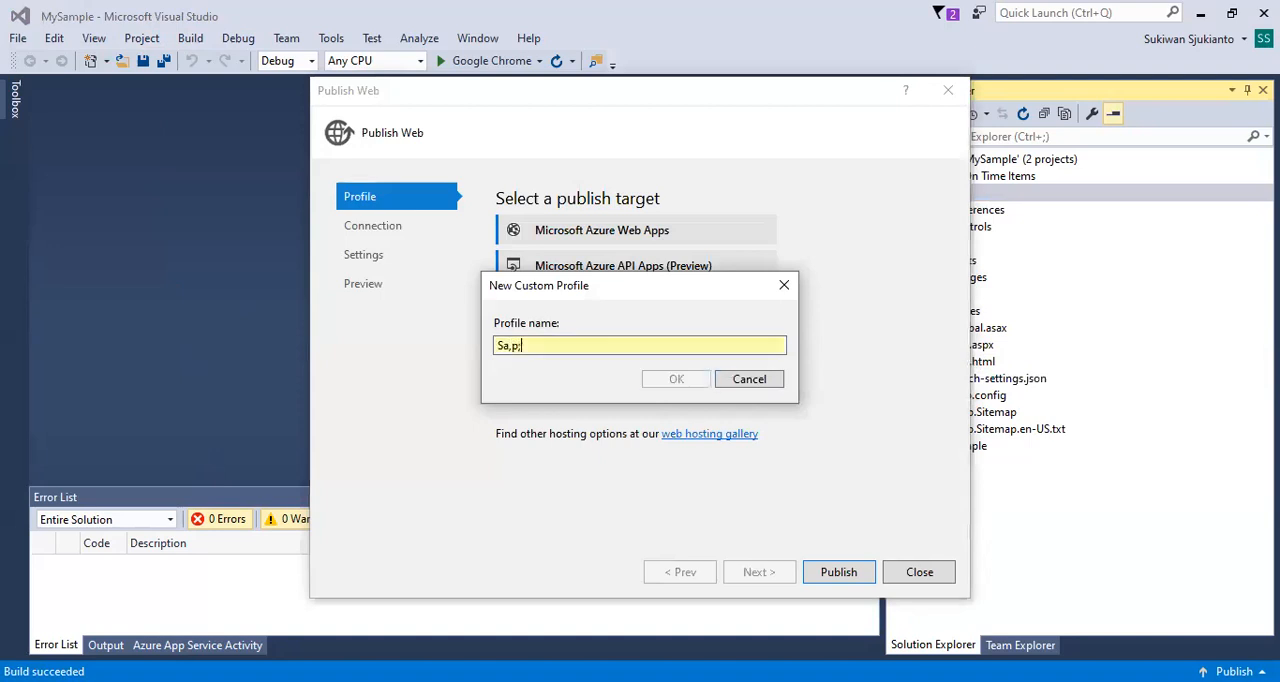
{"action": "key", "text": "BackSpace"}
{"action": "type", "text": ",ple"}
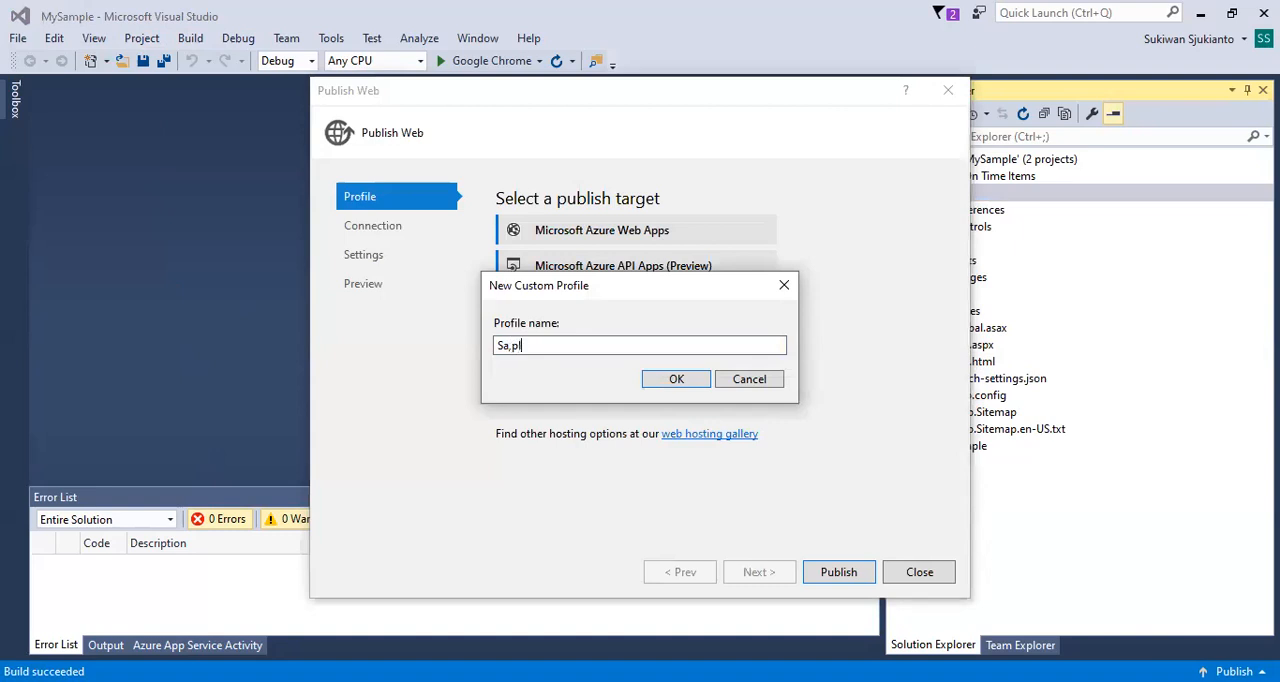
{"action": "key", "text": "BackSpace"}
{"action": "key", "text": "BackSpace"}
{"action": "key", "text": "BackSpace"}
{"action": "key", "text": "BackSpace"}
{"action": "type", "text": "mple"}
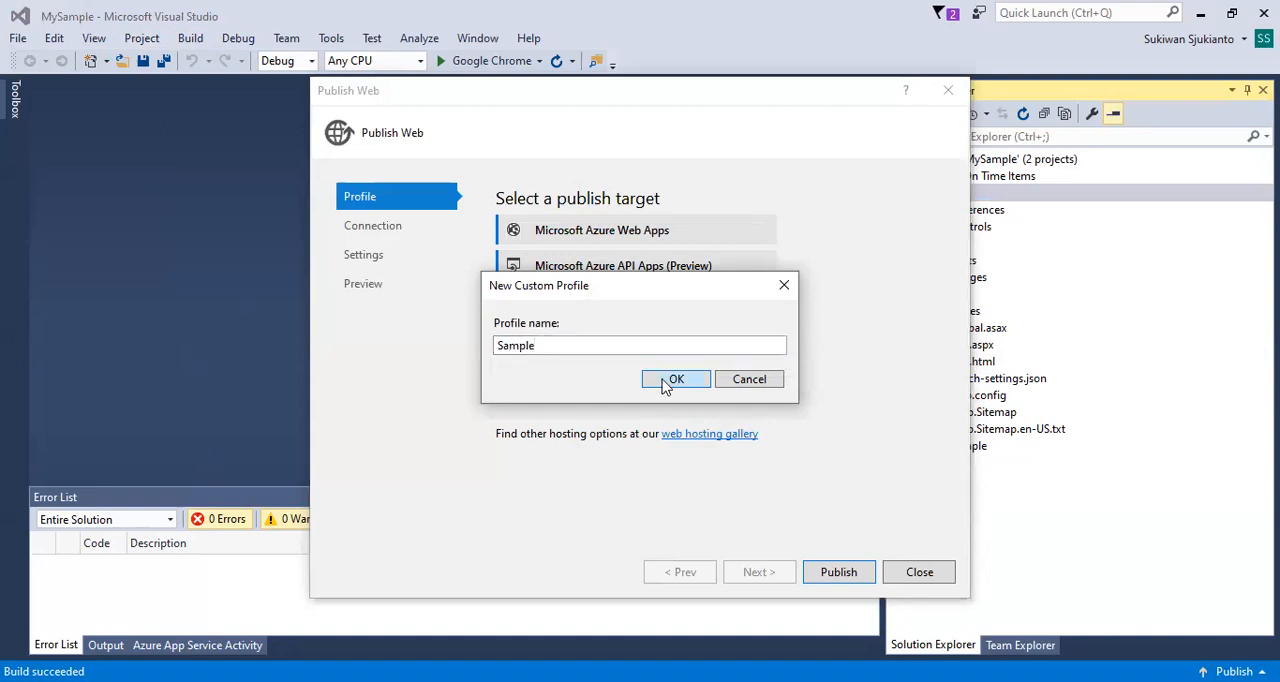
{"action": "left_click", "coordinate": [667, 380]}
Set the profile's publish method to File System with C:\Temp\Sample as the target location.
{"action": "left_click", "coordinate": [648, 235]}
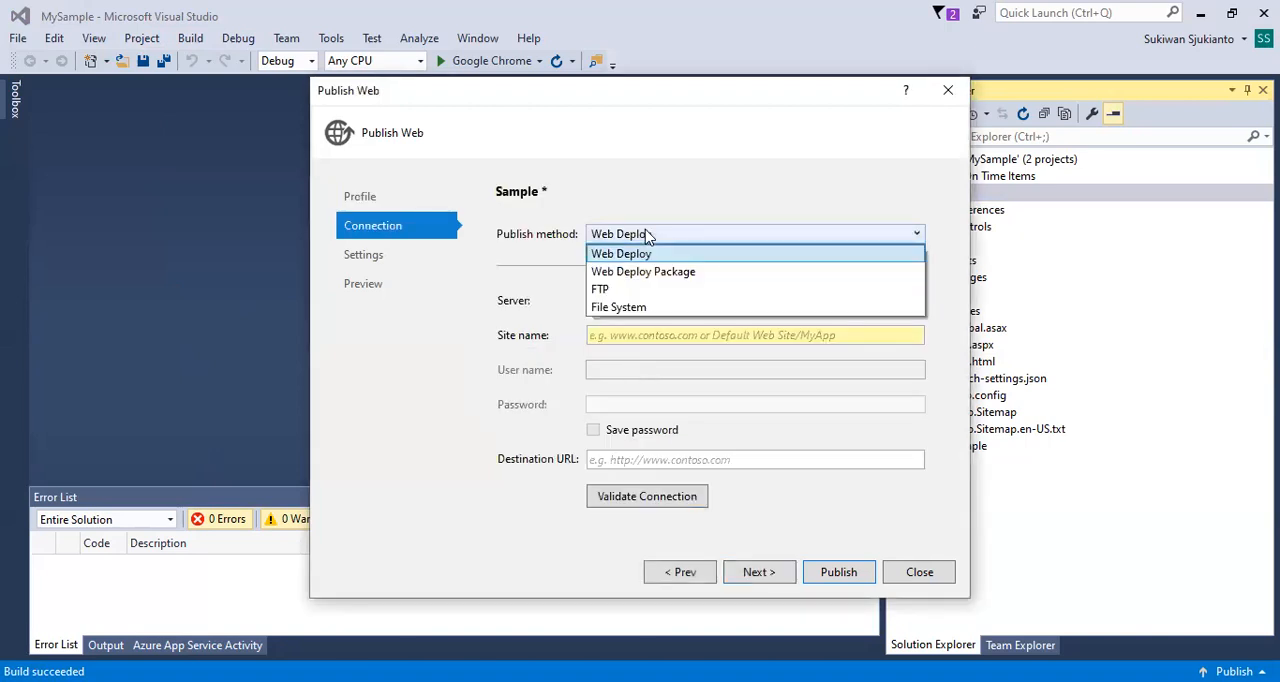
{"action": "left_click", "coordinate": [636, 308]}
{"action": "left_click", "coordinate": [945, 312]}
{"action": "left_click", "coordinate": [533, 160]}
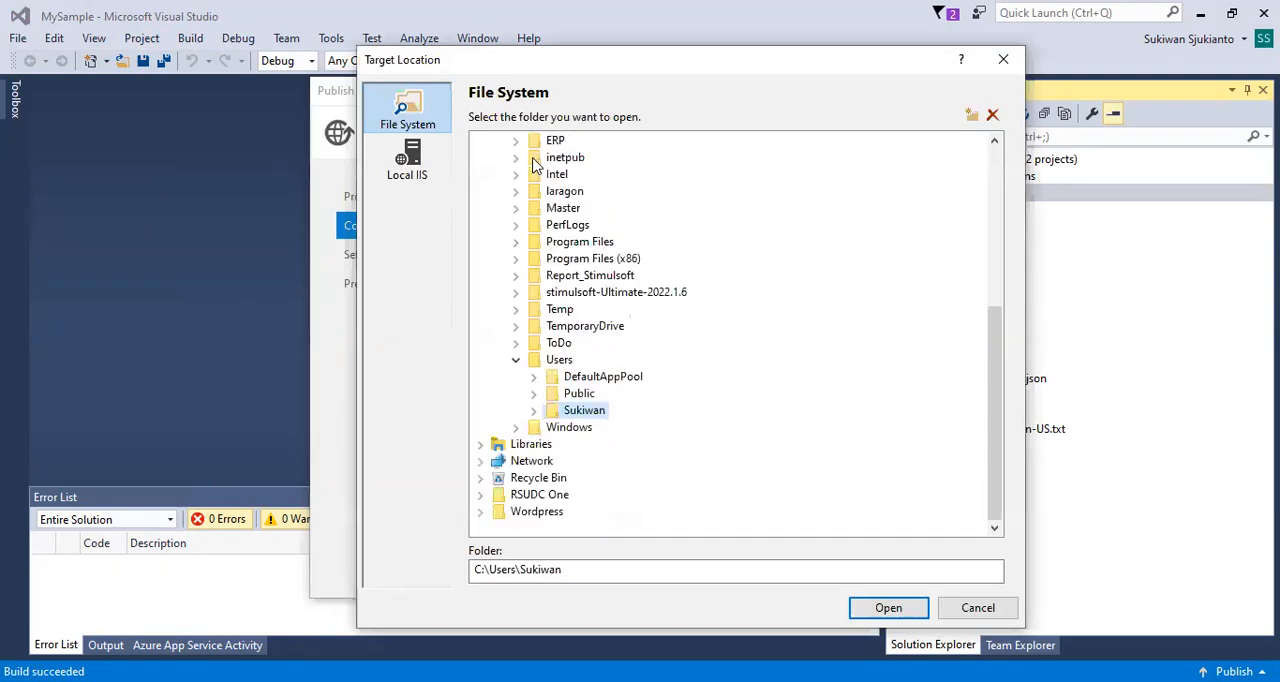
{"action": "scroll", "coordinate": [566, 232], "scroll_direction": "up", "scroll_amount": 6}
{"action": "scroll", "coordinate": [562, 408], "scroll_direction": "down", "scroll_amount": 3}
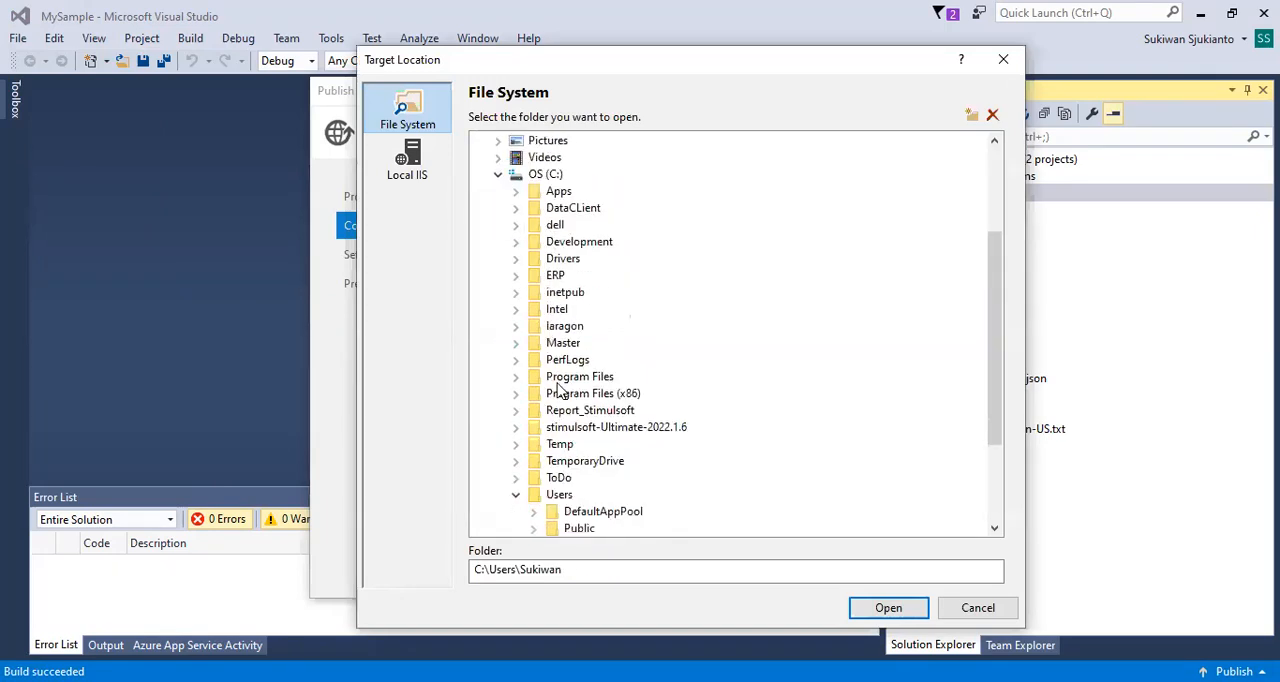
{"action": "scroll", "coordinate": [566, 458], "scroll_direction": "down", "scroll_amount": 2}
{"action": "left_click", "coordinate": [516, 409]}
{"action": "left_click", "coordinate": [559, 360]}
{"action": "left_click", "coordinate": [530, 569]}
{"action": "type", "text": "\\Temp\\"}
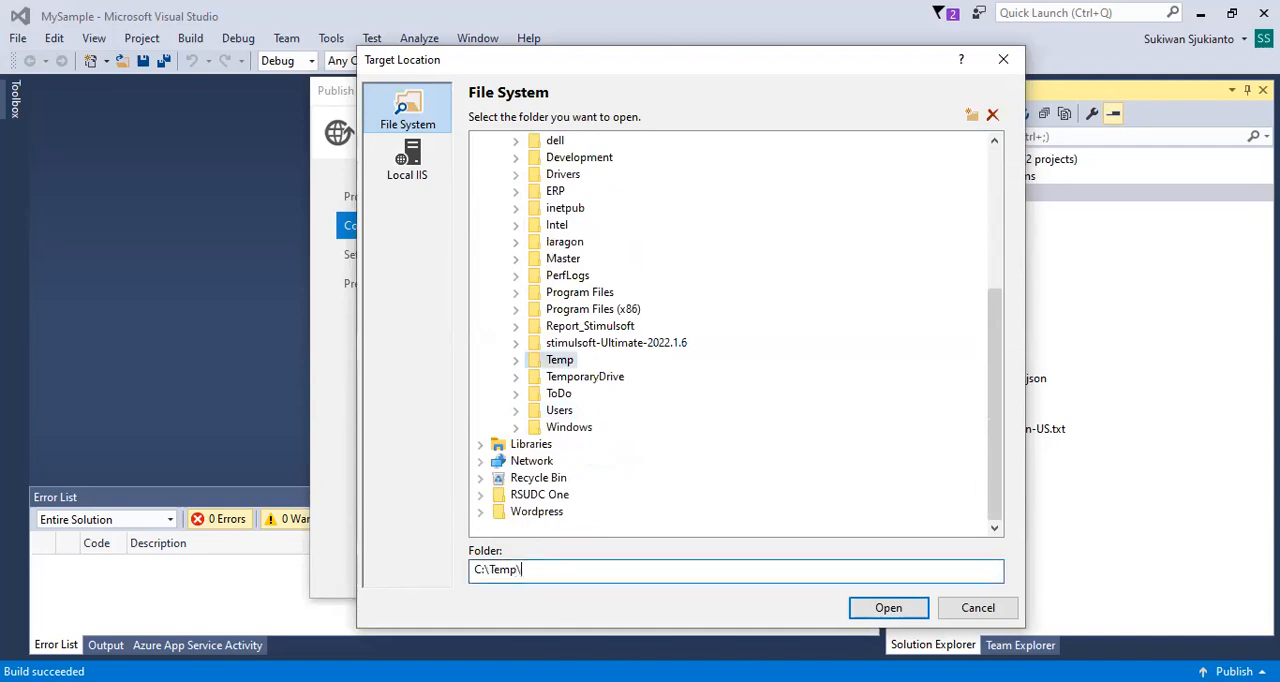
{"action": "type", "text": "Sample"}
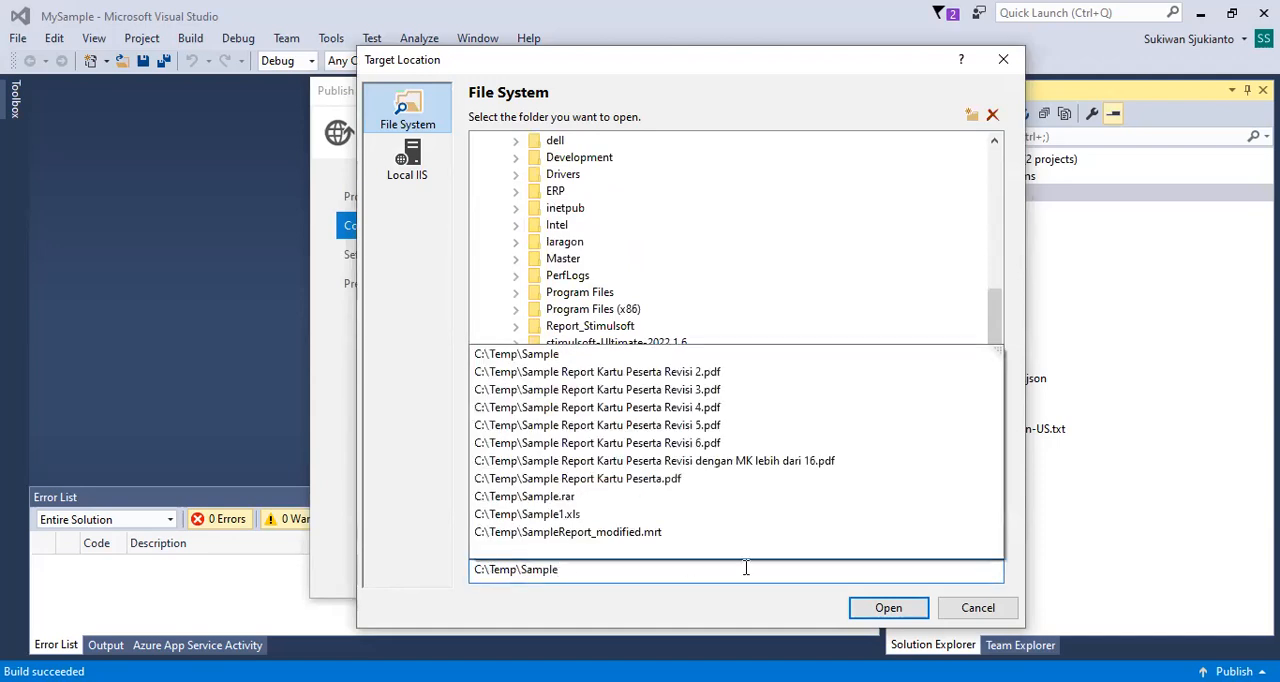
{"action": "left_click", "coordinate": [876, 615]}
Enable deleting all existing files prior to publish and publish the application.
{"action": "left_click", "coordinate": [758, 571]}
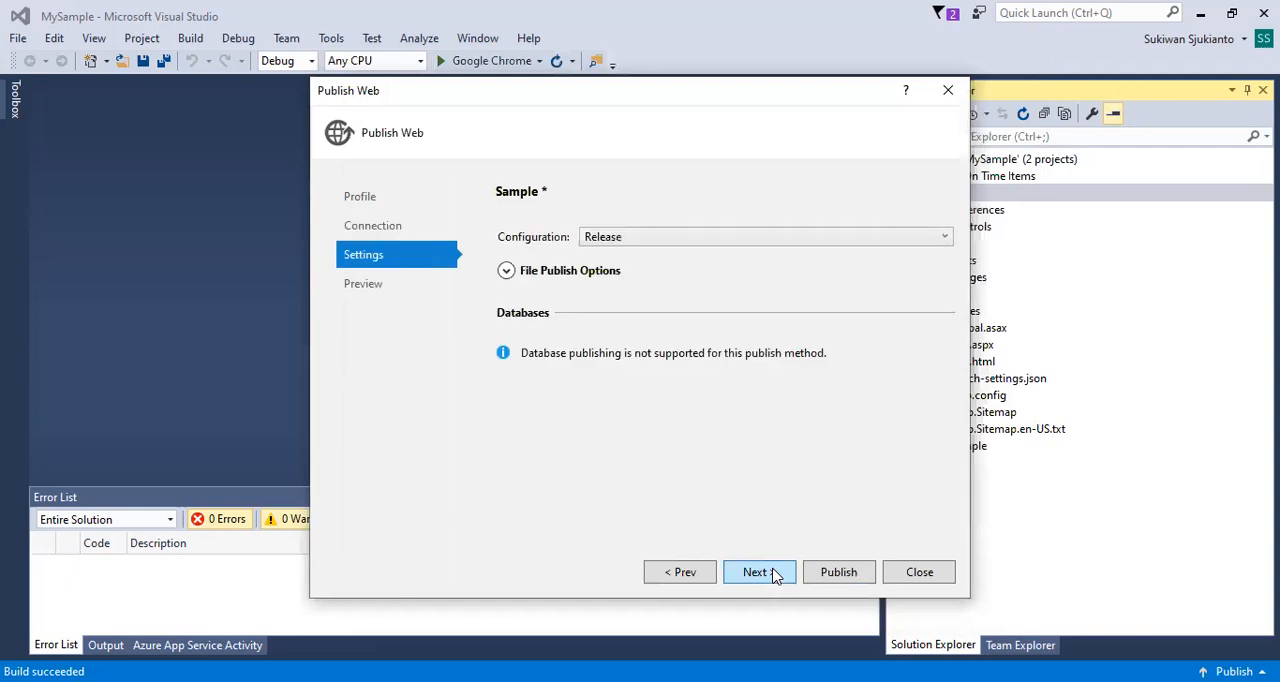
{"action": "left_click", "coordinate": [506, 270]}
{"action": "left_click", "coordinate": [526, 291]}
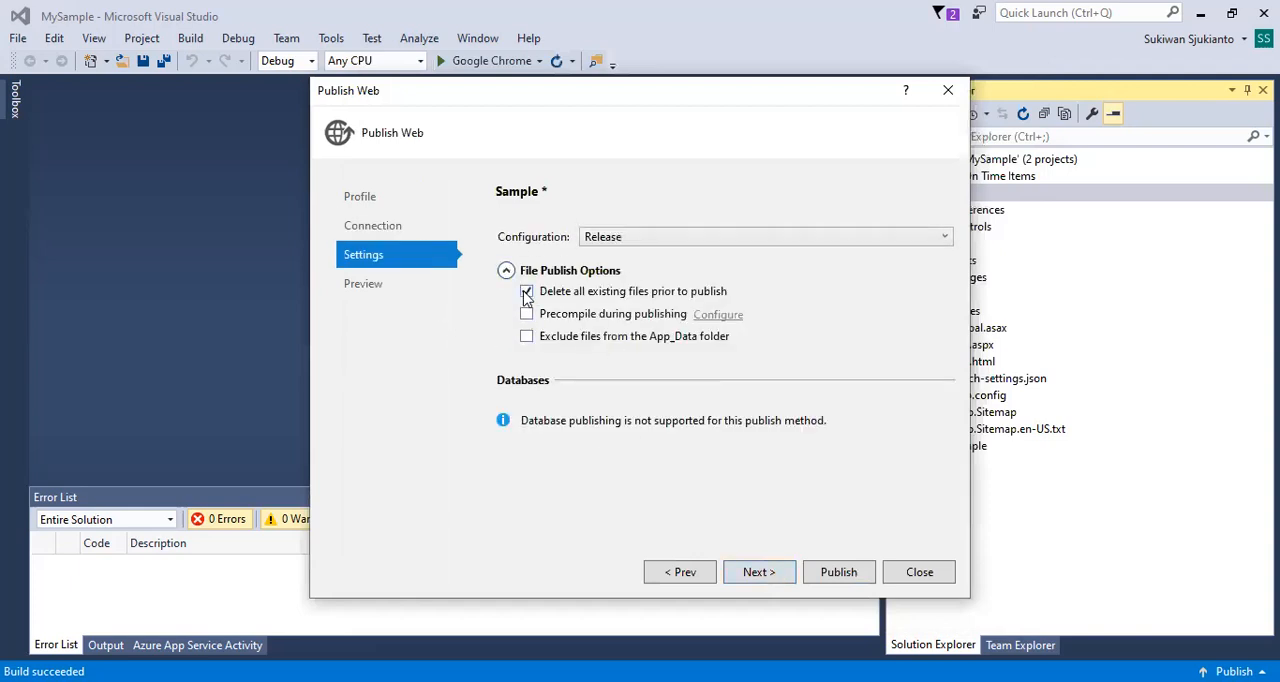
{"action": "left_click", "coordinate": [768, 574]}
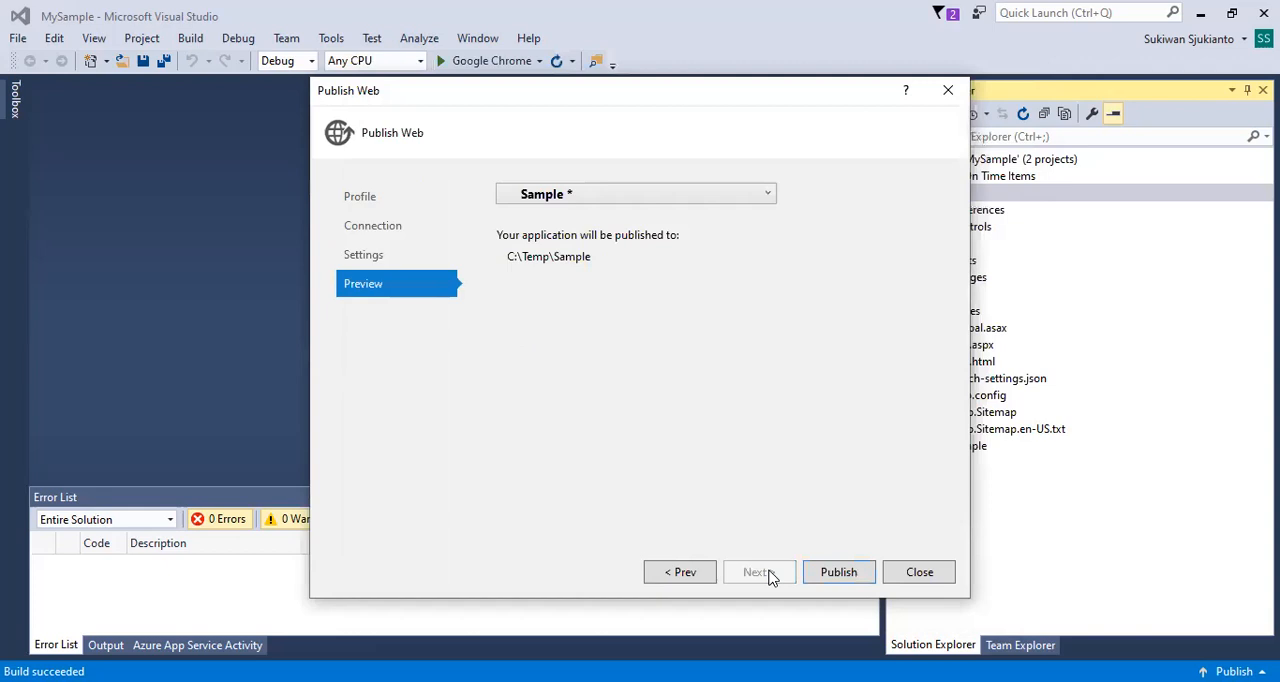
{"action": "left_click", "coordinate": [838, 572]}
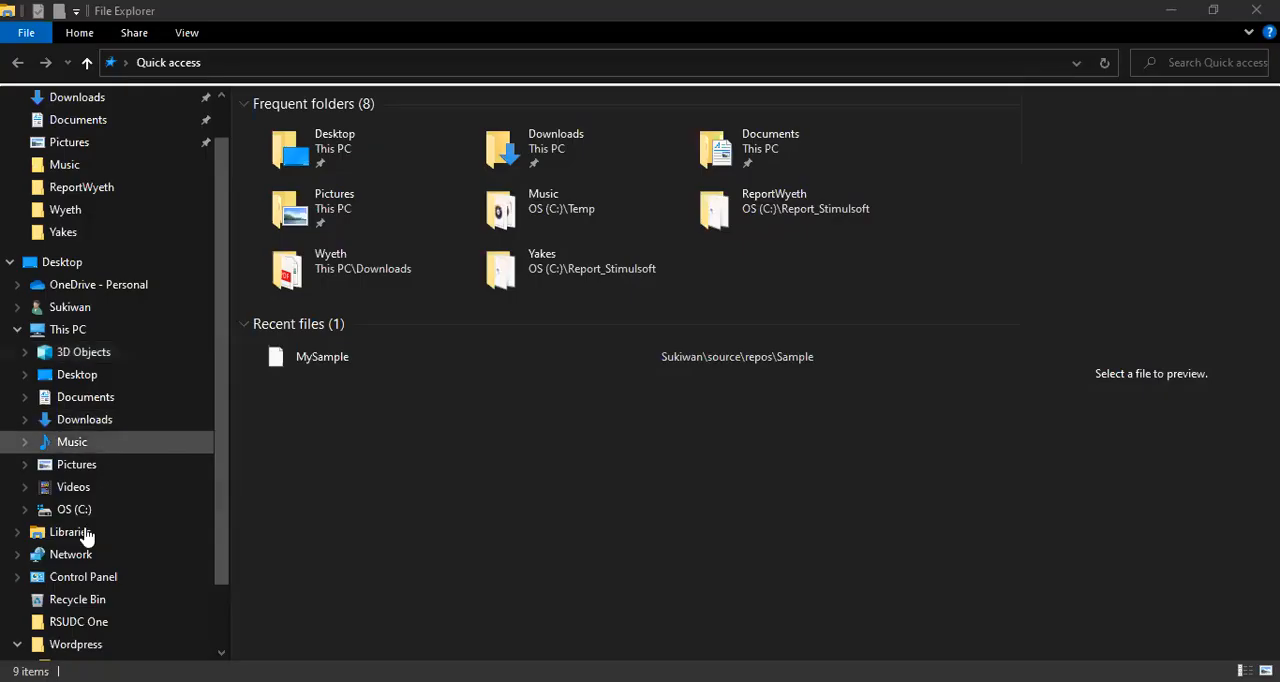
Switch to File Explorer and review the published files in C:\Temp\Sample, including the web configuration file.
{"action": "left_click", "coordinate": [74, 509]}
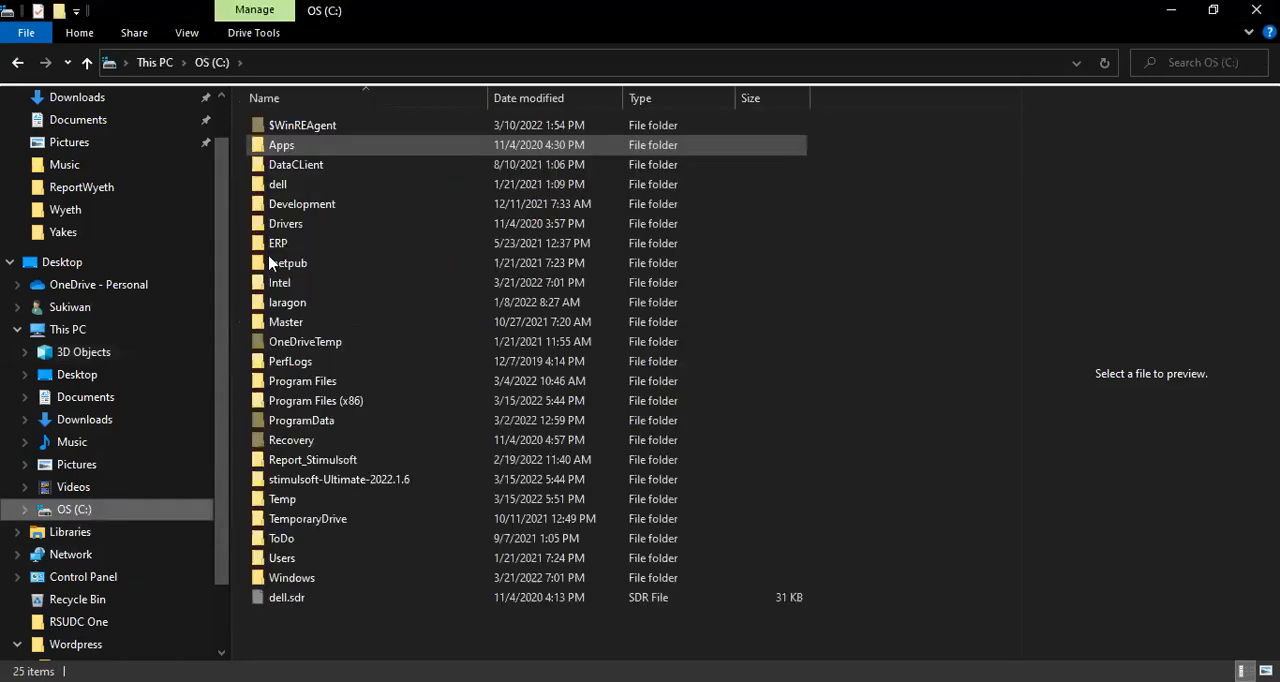
{"action": "double_click", "coordinate": [276, 492]}
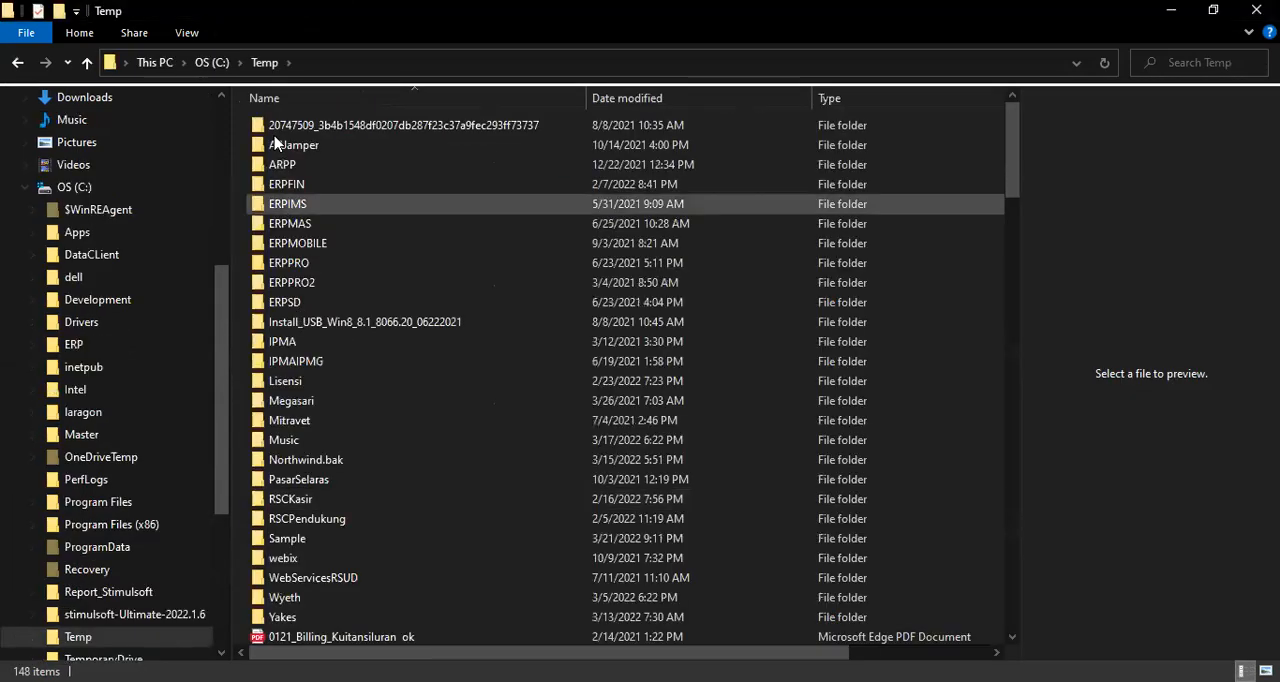
{"action": "double_click", "coordinate": [294, 538]}
{"action": "left_click_drag", "start_coordinate": [469, 516], "coordinate": [272, 125]}
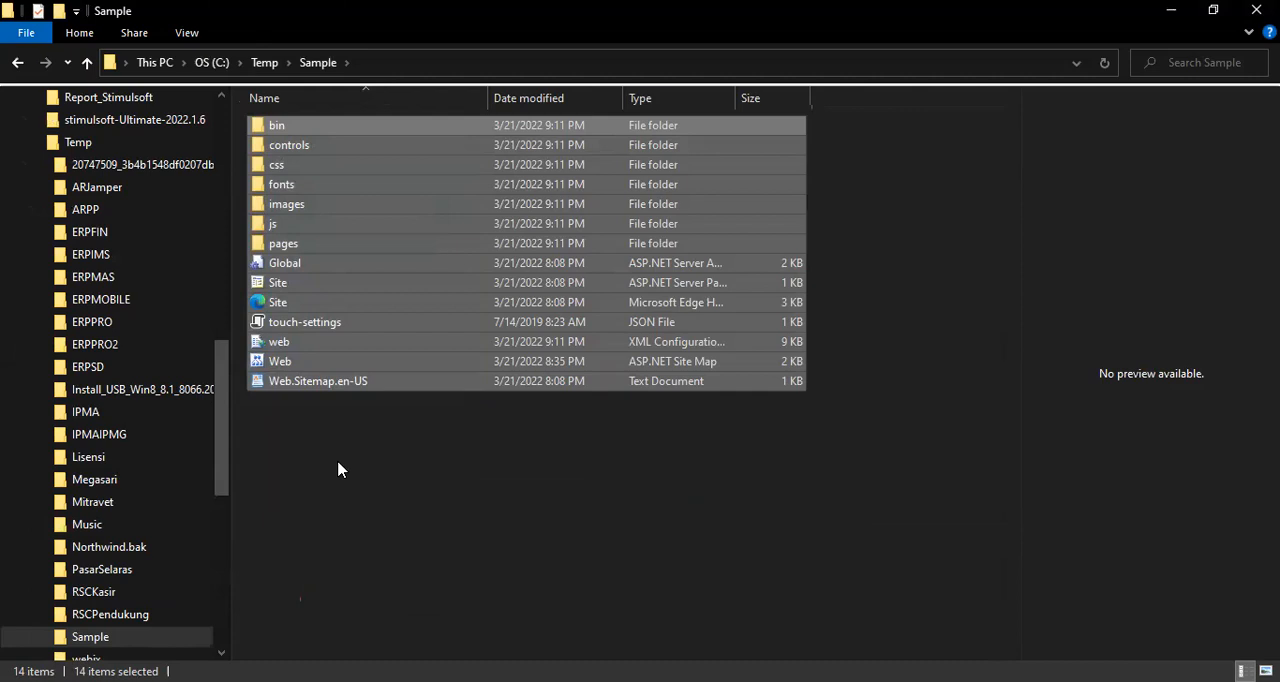
{"action": "left_click_drag", "start_coordinate": [411, 456], "coordinate": [287, 131]}
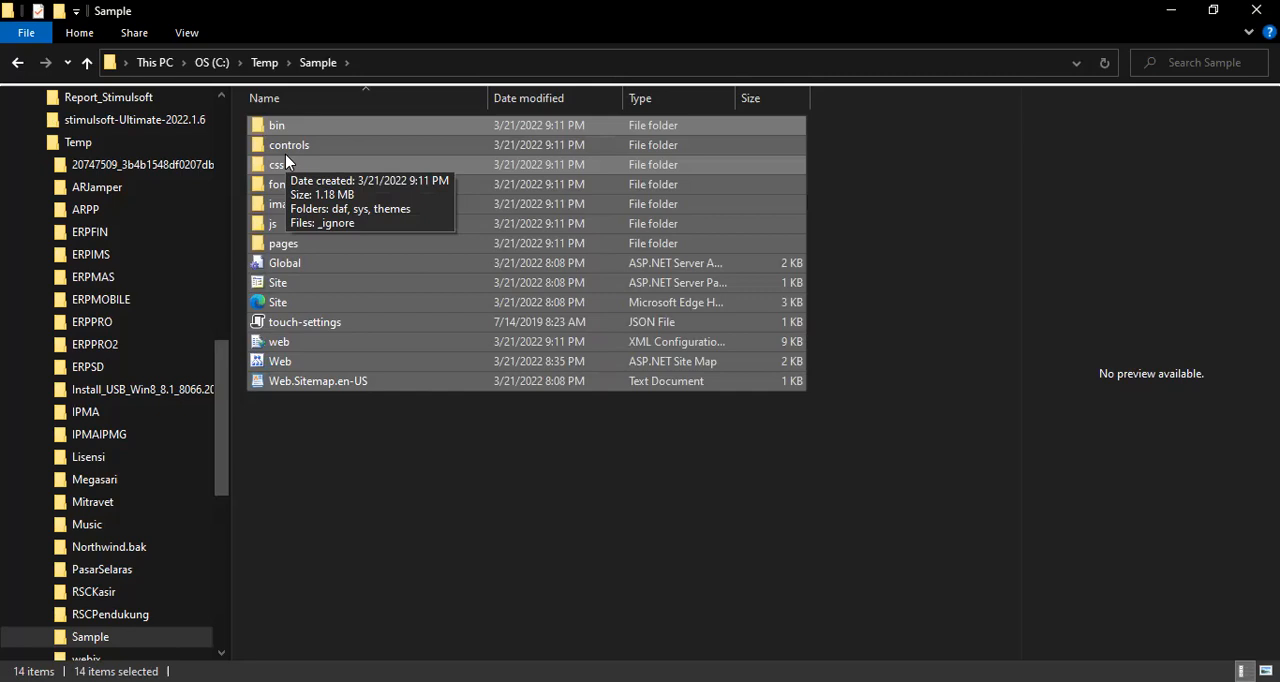
{"action": "left_click", "coordinate": [430, 436]}
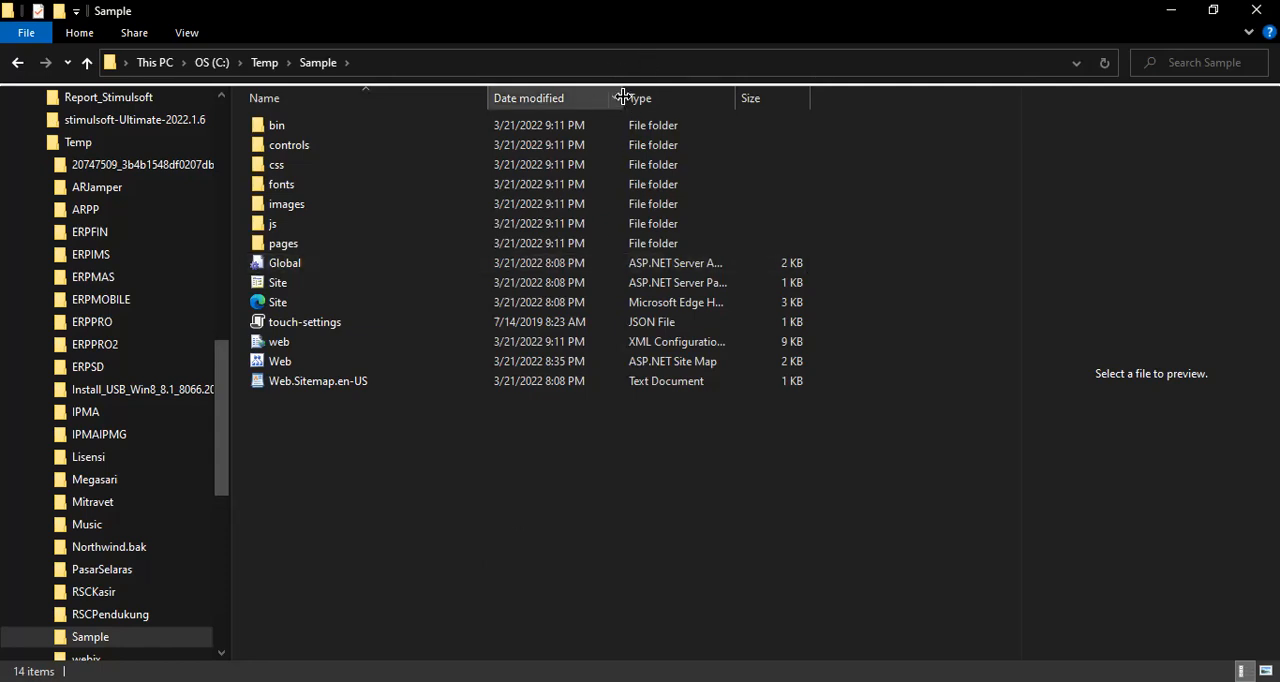
{"action": "left_click_drag", "start_coordinate": [648, 96], "coordinate": [681, 97]}
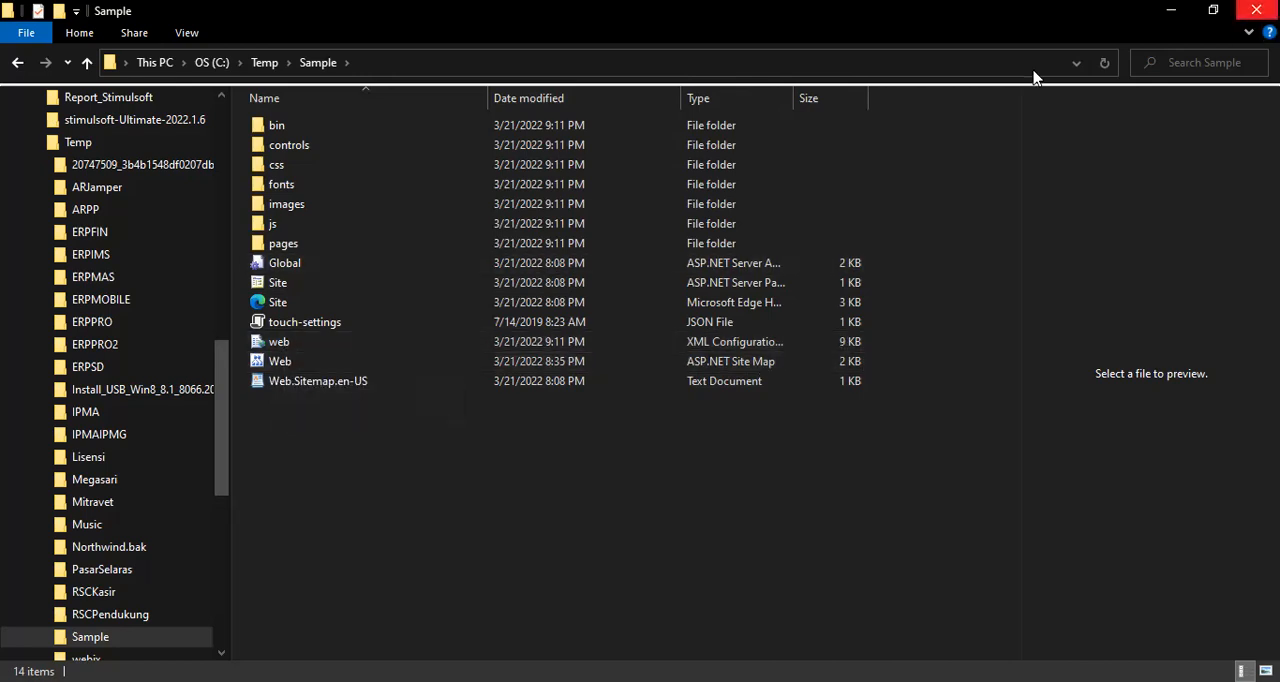
{"action": "left_click", "coordinate": [276, 342]}
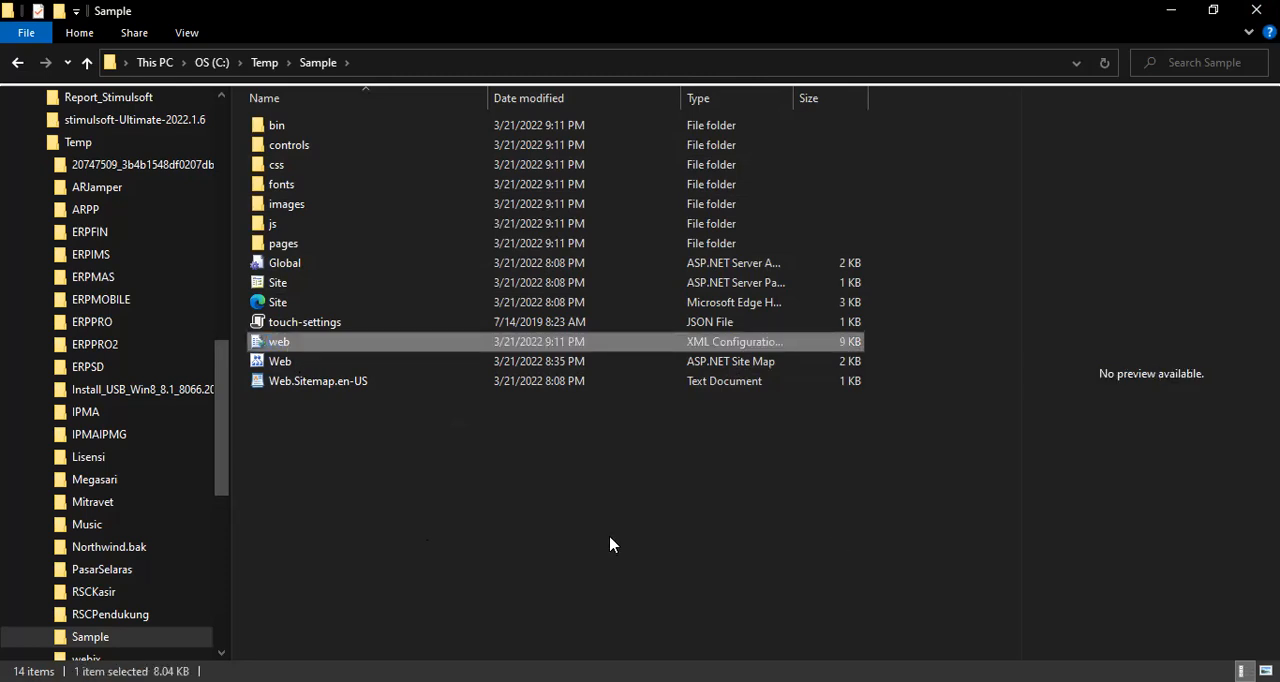
{"action": "left_click", "coordinate": [571, 494]}
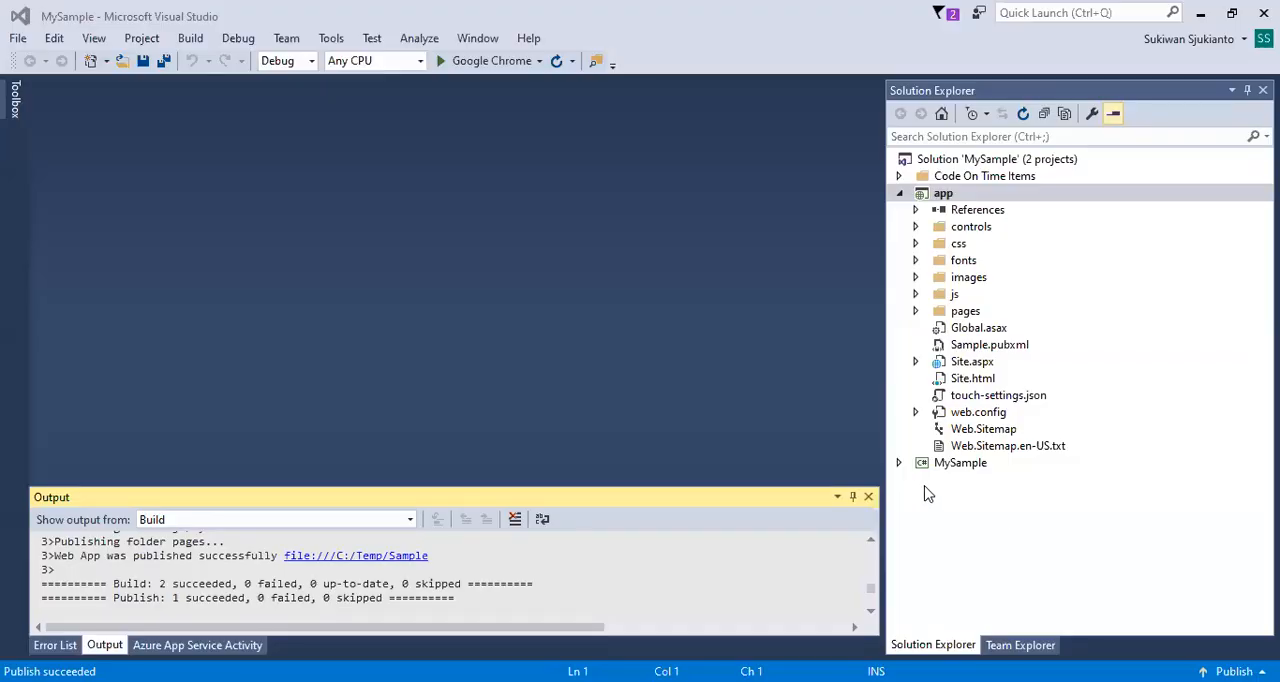
Open the app project's web.config in Visual Studio and examine the data source and login settings in the MySample connection string.
{"action": "double_click", "coordinate": [975, 412]}
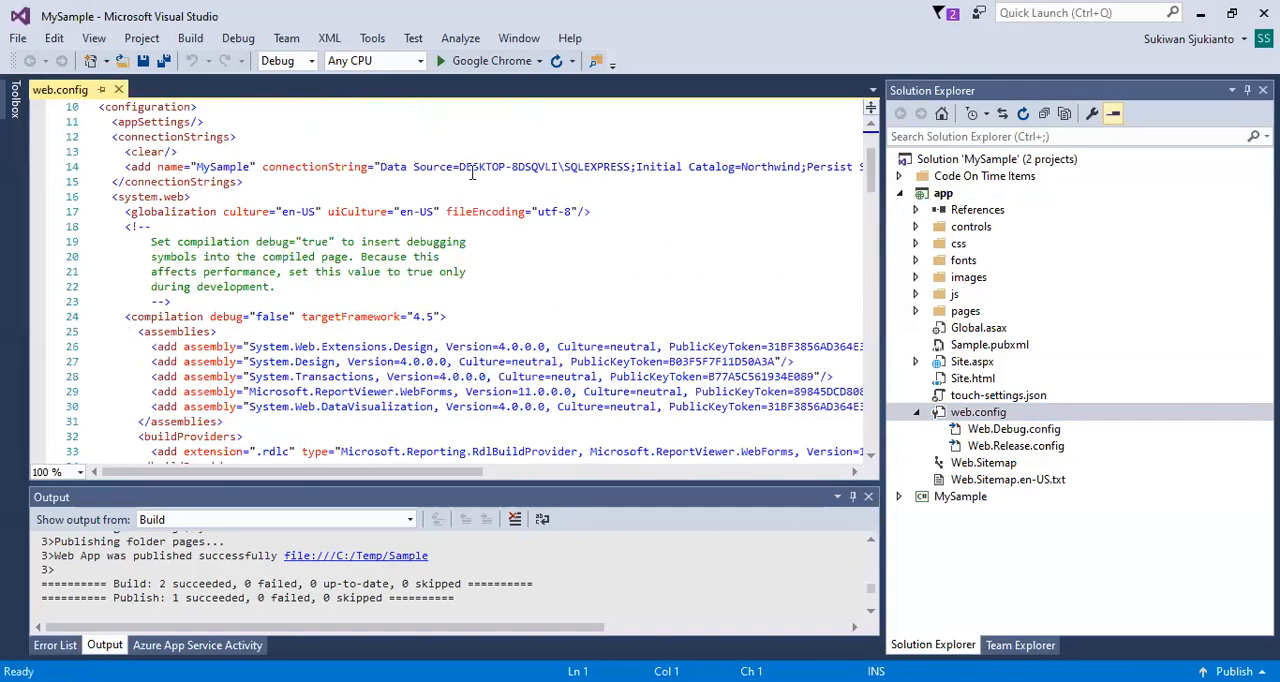
{"action": "left_click_drag", "start_coordinate": [460, 168], "coordinate": [531, 168]}
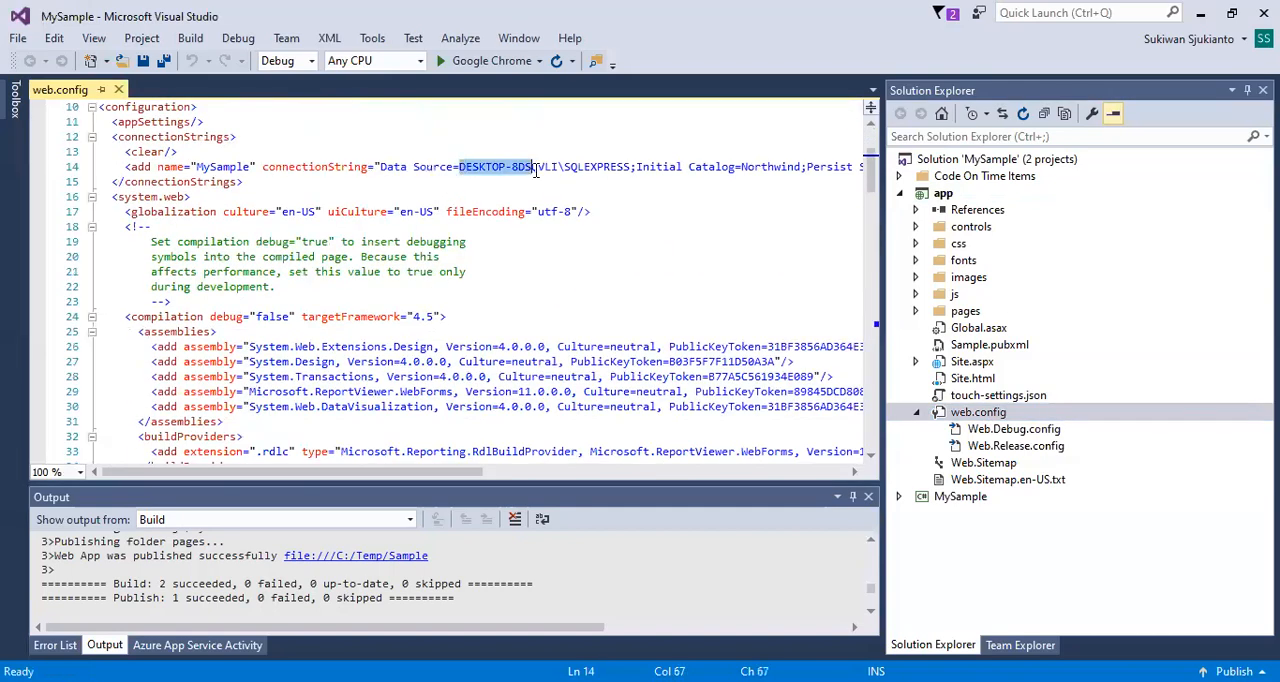
{"action": "left_click_drag", "start_coordinate": [475, 471], "coordinate": [643, 471]}
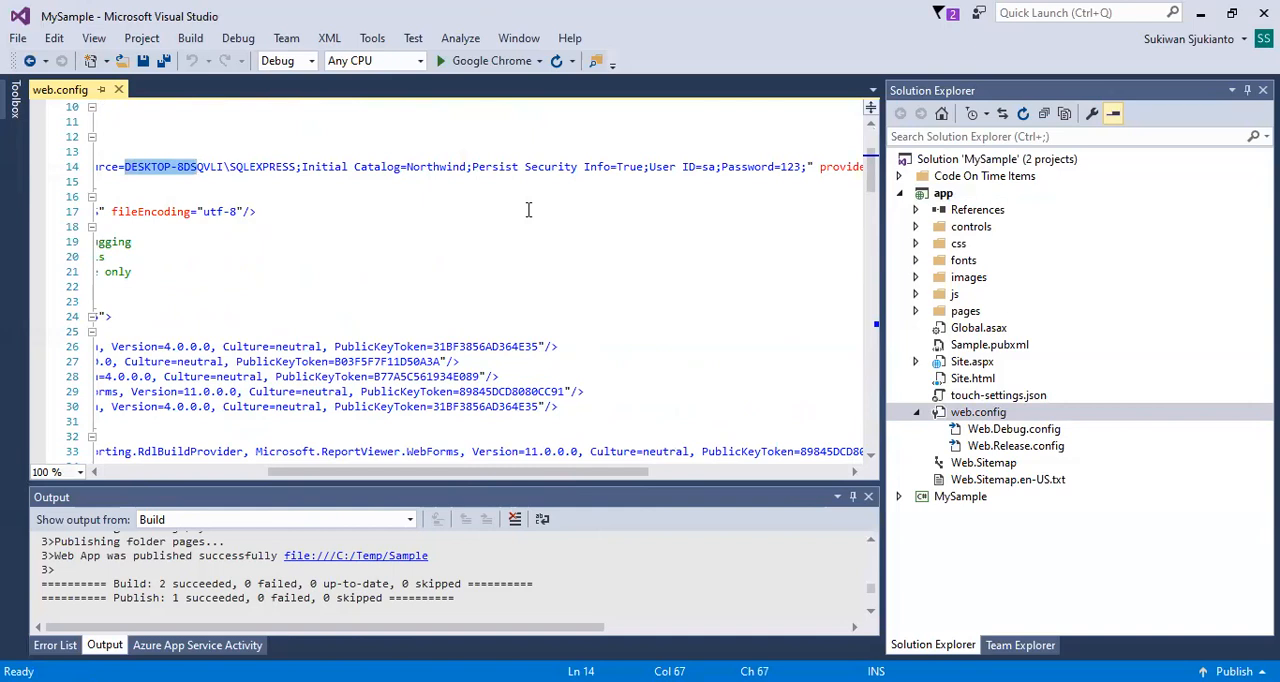
{"action": "left_click", "coordinate": [550, 247]}
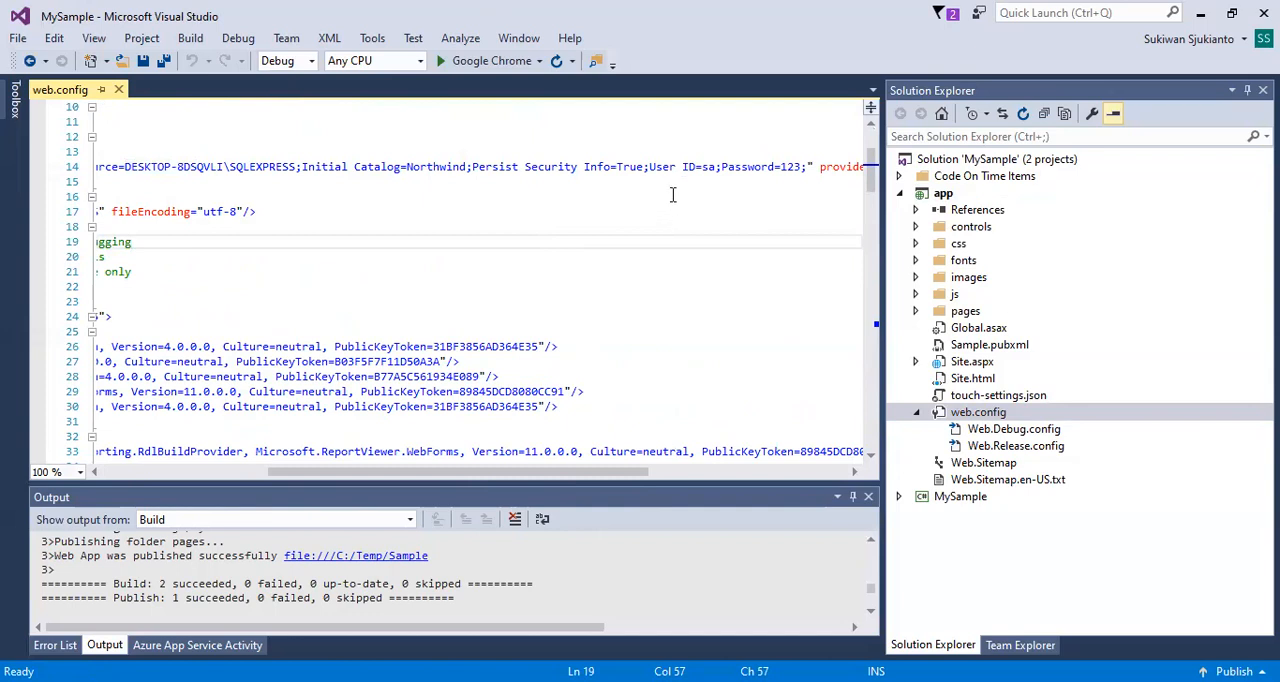
{"action": "left_click_drag", "start_coordinate": [650, 167], "coordinate": [716, 167]}
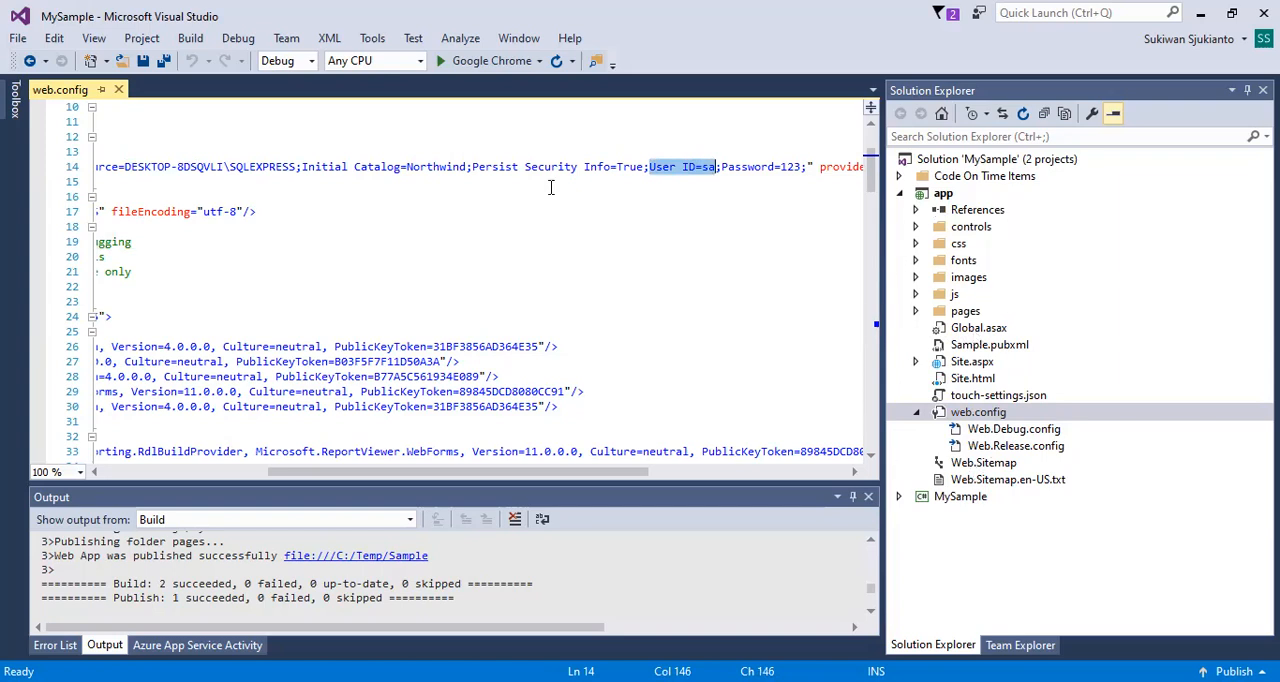
{"action": "left_click", "coordinate": [494, 228]}
Replace the server name in the MySample connection string's data source with localhost and clear that value again.
{"action": "left_click_drag", "start_coordinate": [460, 167], "coordinate": [630, 172]}
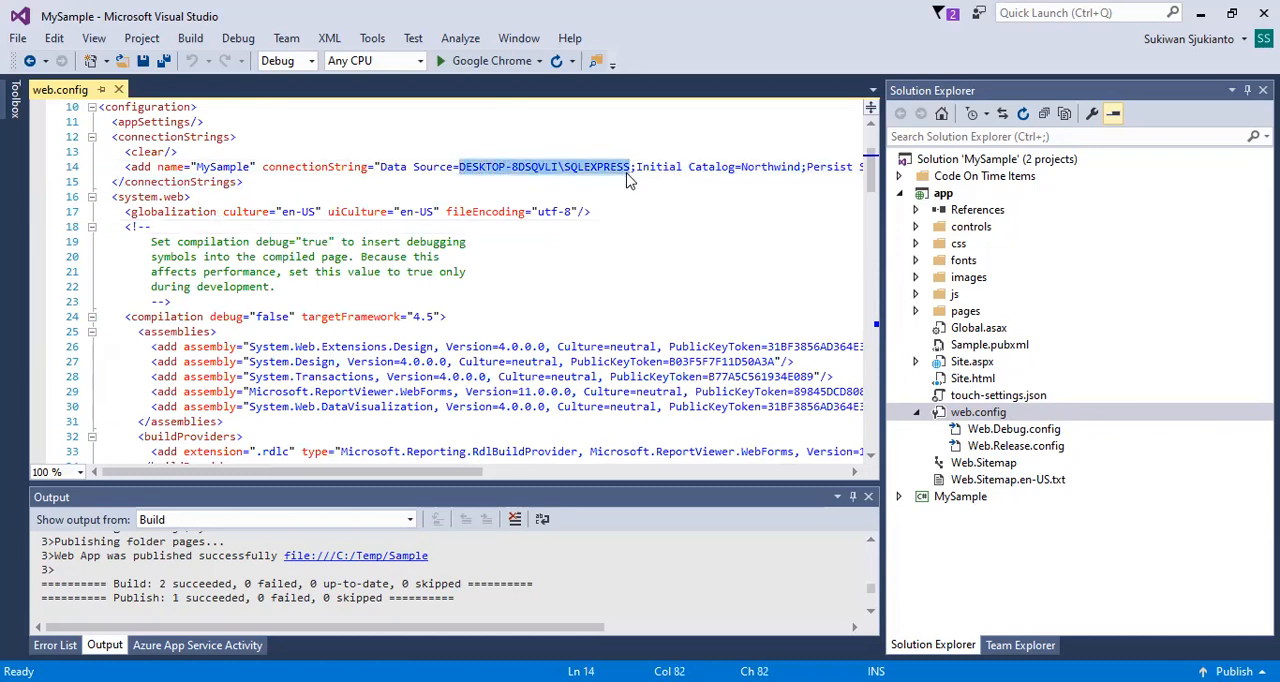
{"action": "type", "text": "localhosy"}
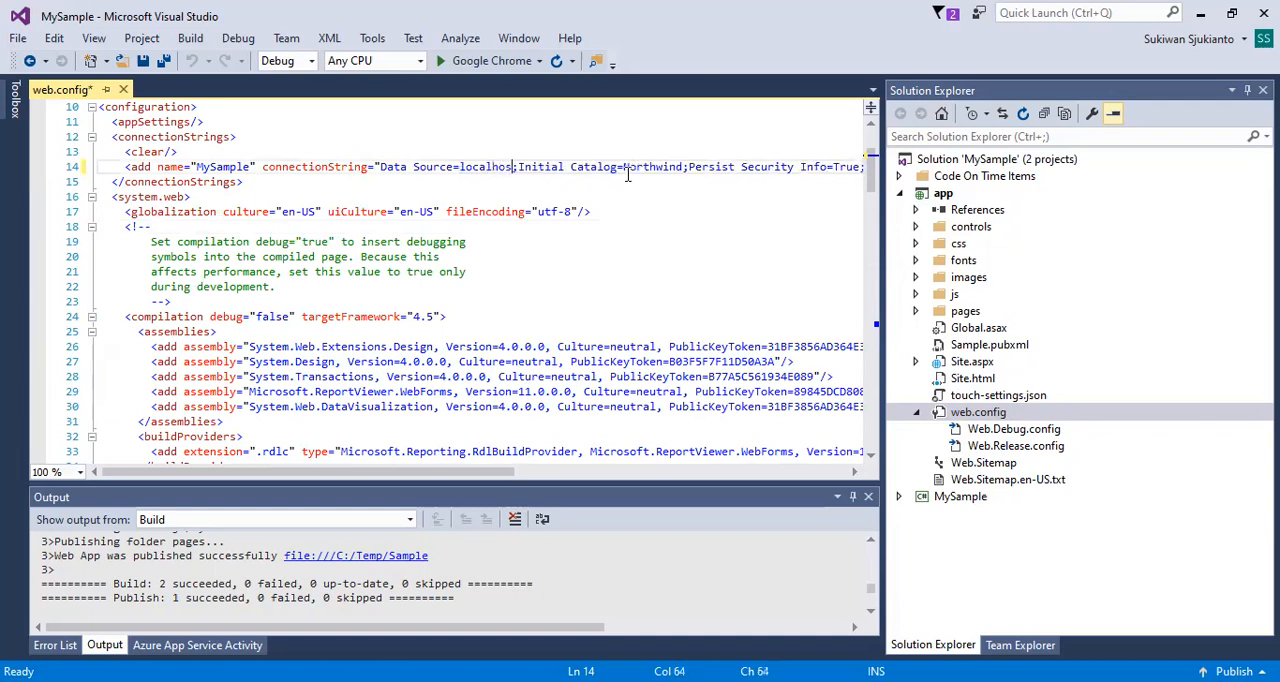
{"action": "key", "text": "BackSpace"}
{"action": "type", "text": "t"}
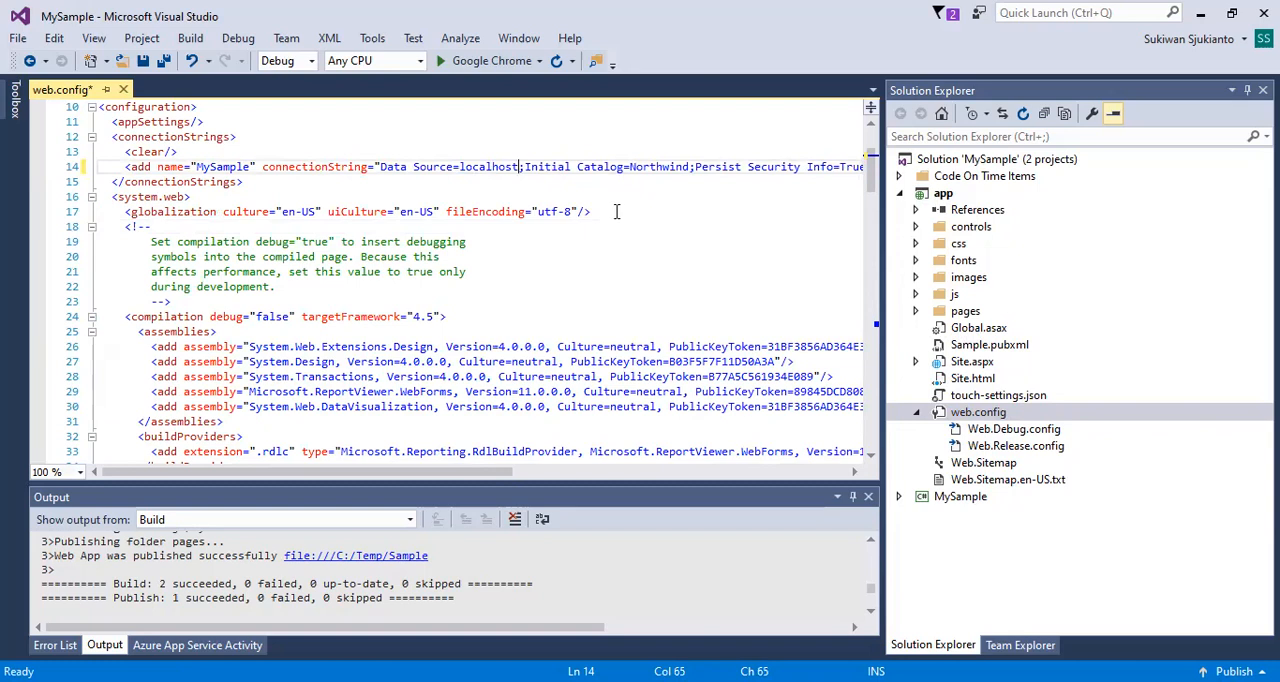
{"action": "key", "text": "BackSpace"}
{"action": "key", "text": "BackSpace"}
{"action": "key", "text": "BackSpace"}
{"action": "key", "text": "BackSpace"}
{"action": "key", "text": "BackSpace"}
{"action": "key", "text": "BackSpace"}
{"action": "key", "text": "BackSpace"}
{"action": "key", "text": "BackSpace"}
{"action": "key", "text": "BackSpace"}
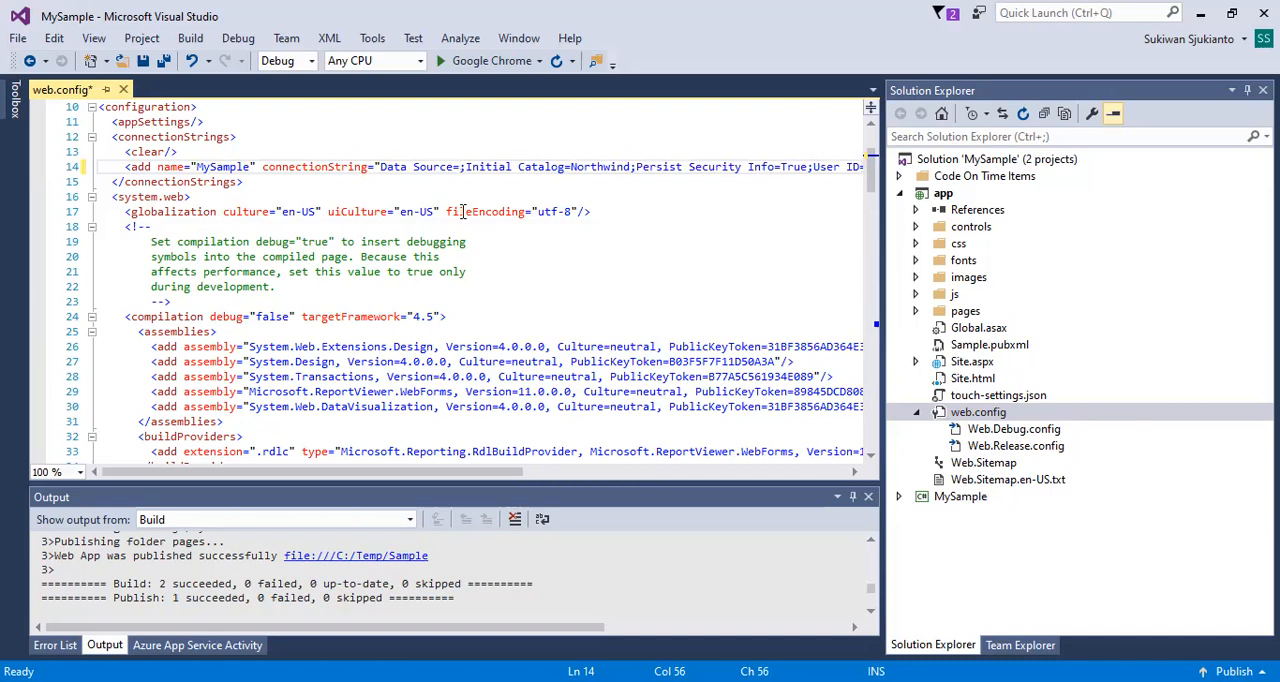
Uncomment the customErrors block in web.config by moving the closing comment marker from below the block to the blank line above it.
{"action": "scroll", "coordinate": [272, 328], "scroll_direction": "down", "scroll_amount": 9}
{"action": "scroll", "coordinate": [268, 340], "scroll_direction": "down", "scroll_amount": 7}
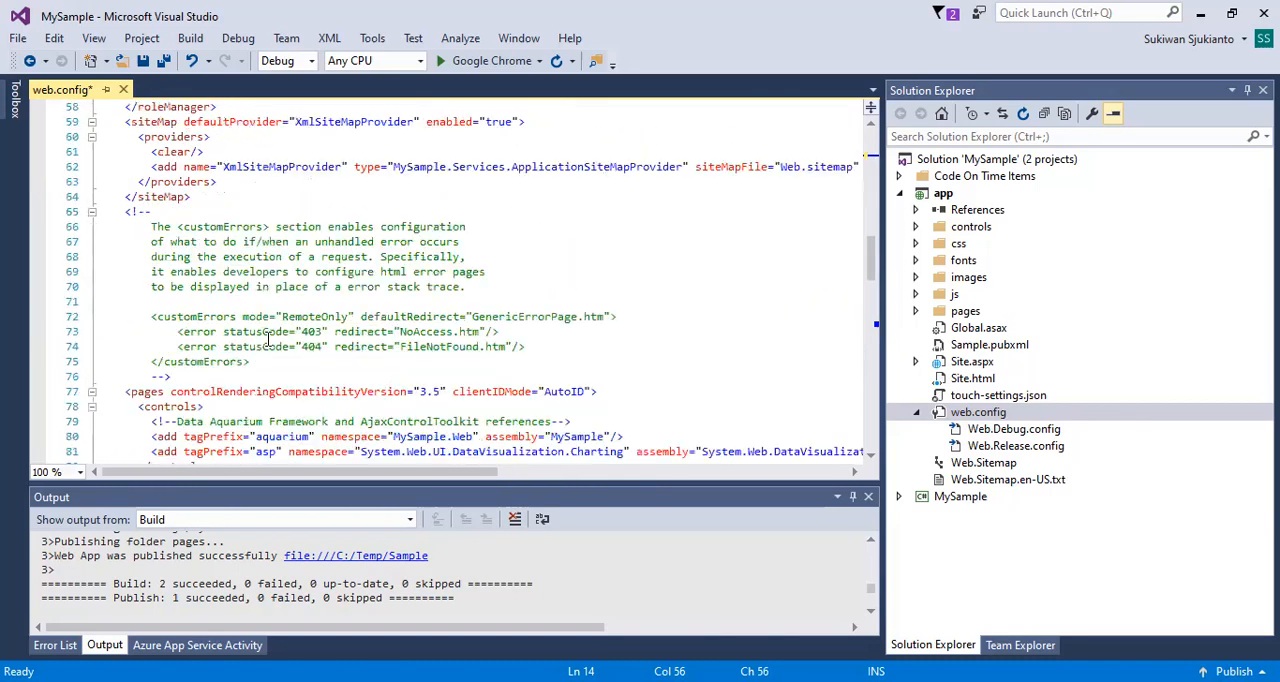
{"action": "left_click_drag", "start_coordinate": [171, 376], "coordinate": [68, 376]}
{"action": "key", "text": "ctrl+c"}
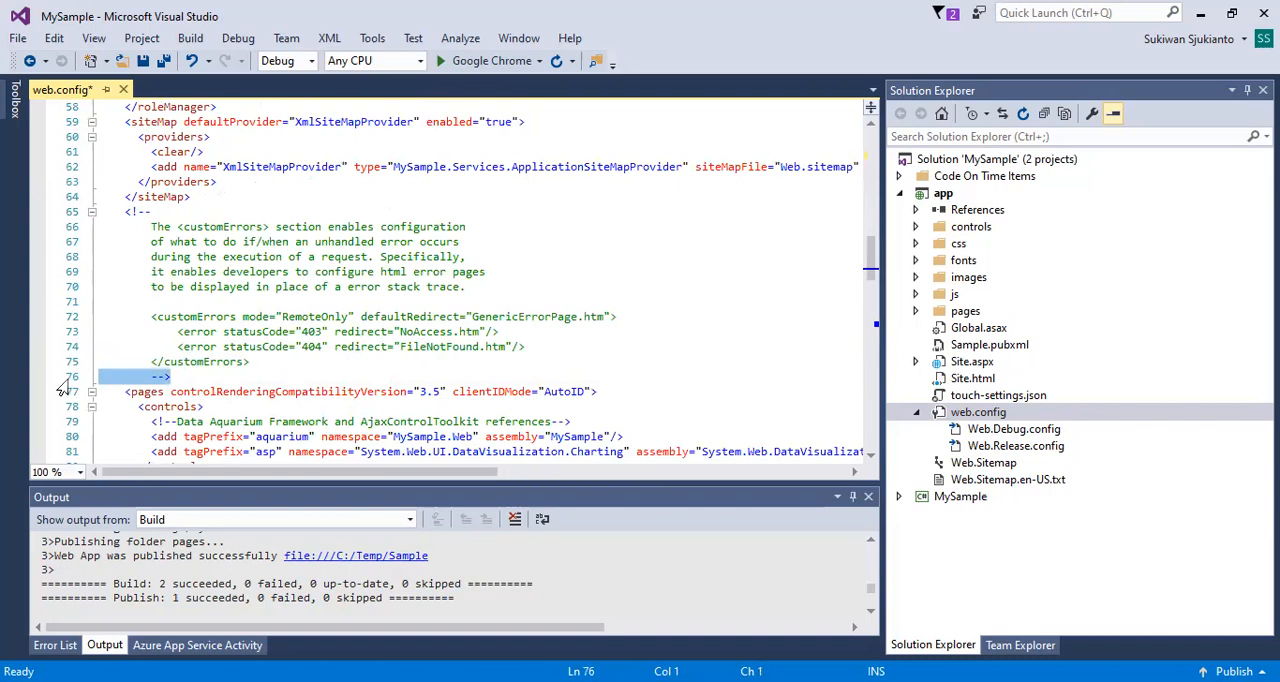
{"action": "left_click", "coordinate": [100, 301]}
{"action": "key", "text": "ctrl+v"}
{"action": "left_click", "coordinate": [183, 377]}
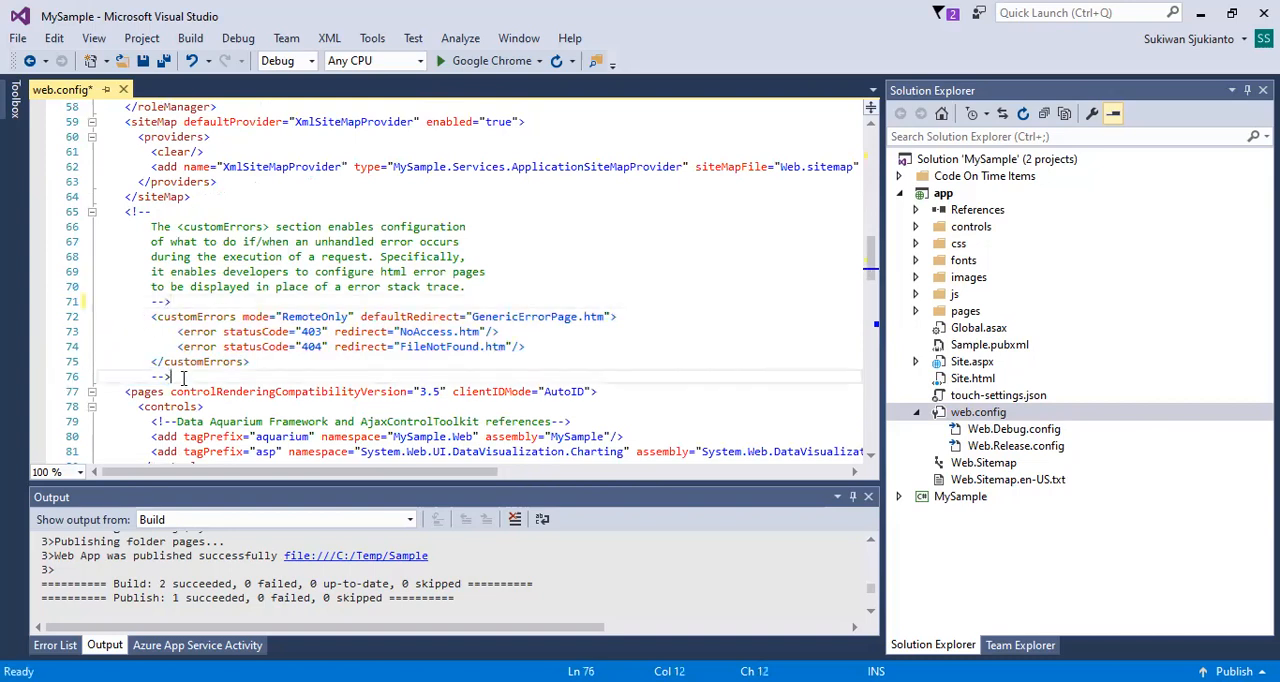
{"action": "key", "text": "BackSpace"}
{"action": "key", "text": "BackSpace"}
{"action": "key", "text": "BackSpace"}
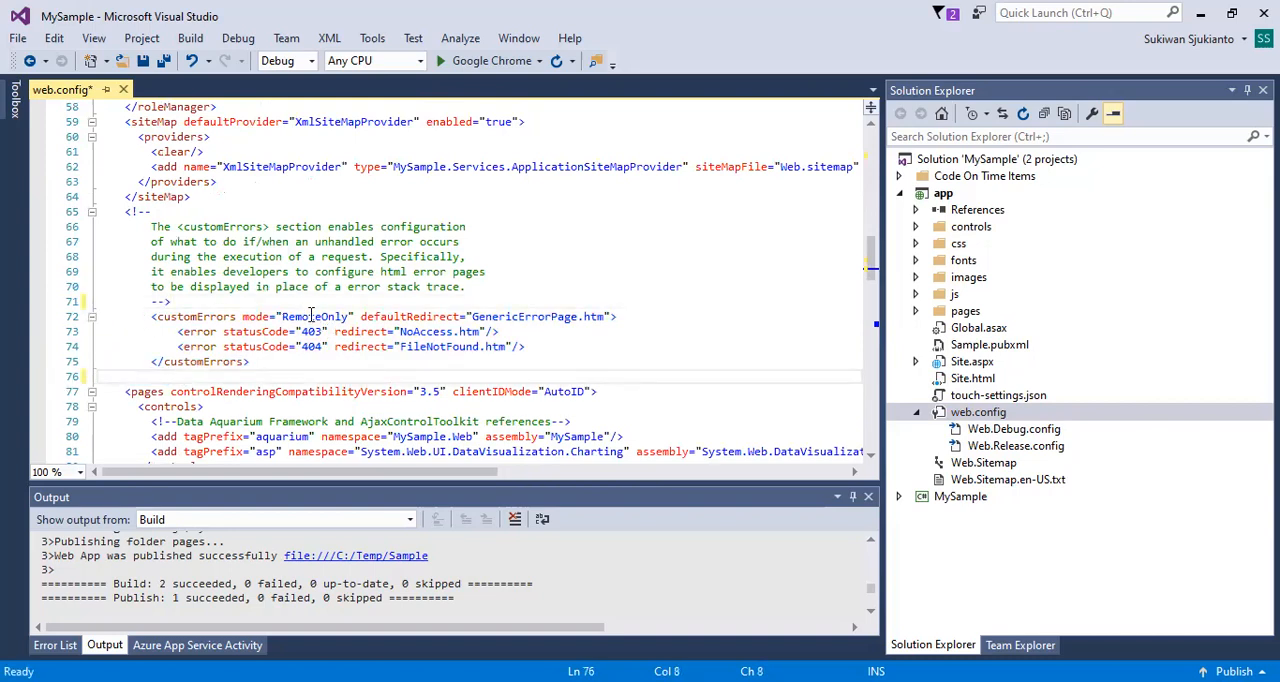
Set the mode attribute of the customErrors element to Off.
{"action": "double_click", "coordinate": [313, 318]}
{"action": "type", "text": "Off"}
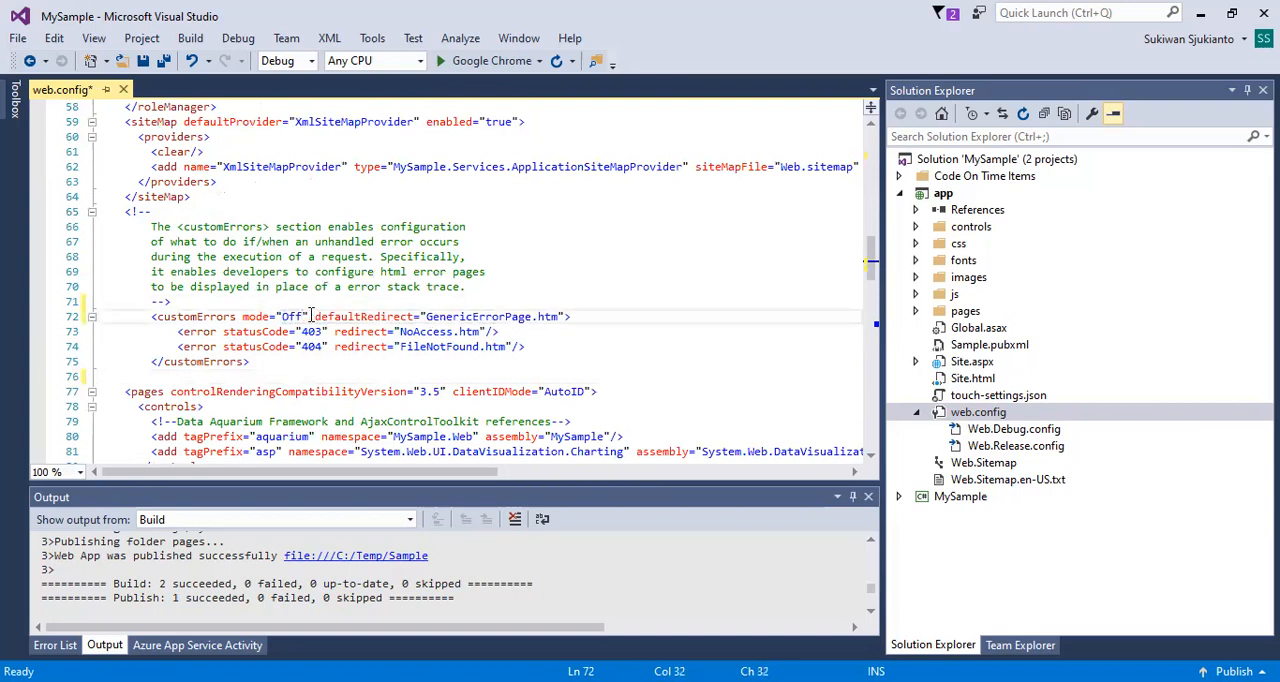
{"action": "left_click", "coordinate": [350, 367]}
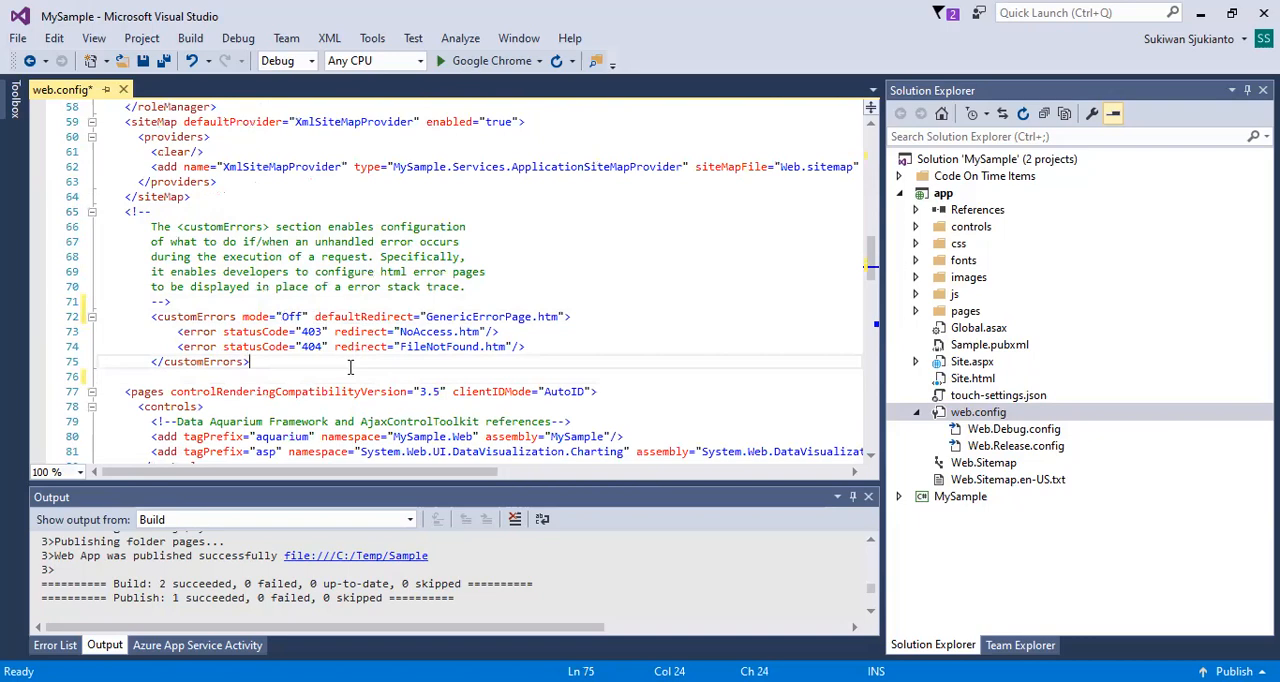
Close web.config without saving the changes.
{"action": "scroll", "coordinate": [369, 367], "scroll_direction": "down", "scroll_amount": 20}
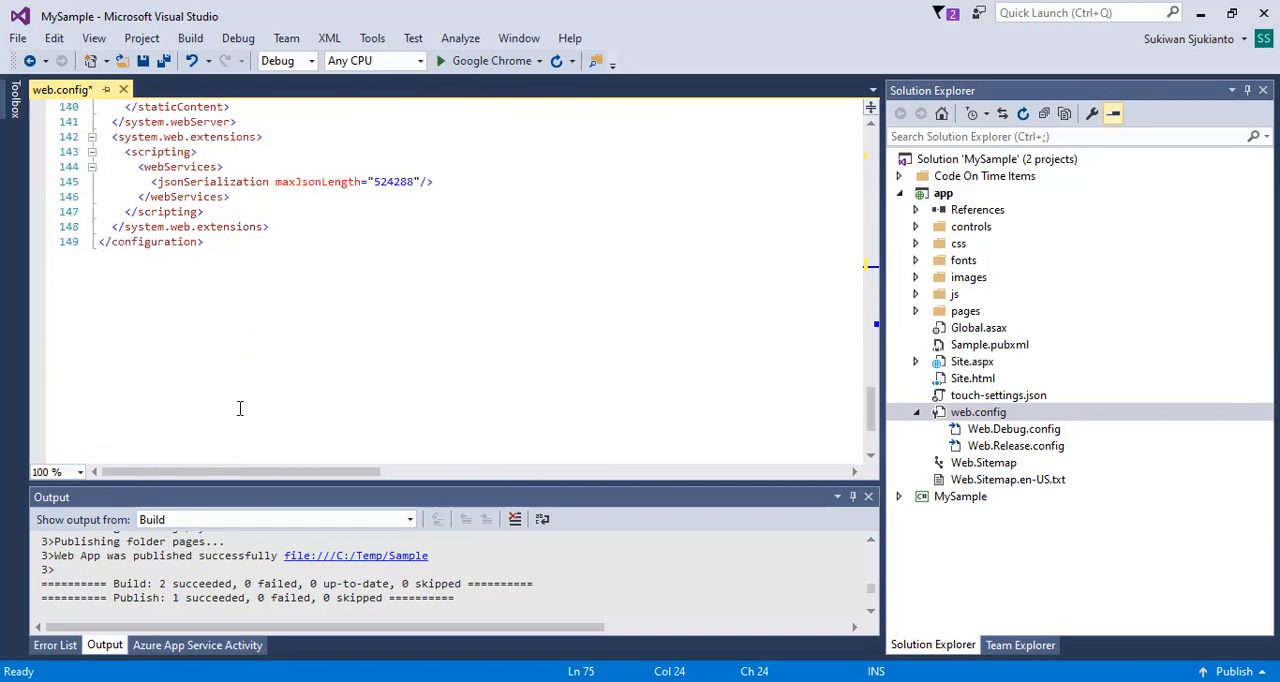
{"action": "scroll", "coordinate": [294, 316], "scroll_direction": "up", "scroll_amount": 6}
{"action": "scroll", "coordinate": [294, 316], "scroll_direction": "up", "scroll_amount": 20}
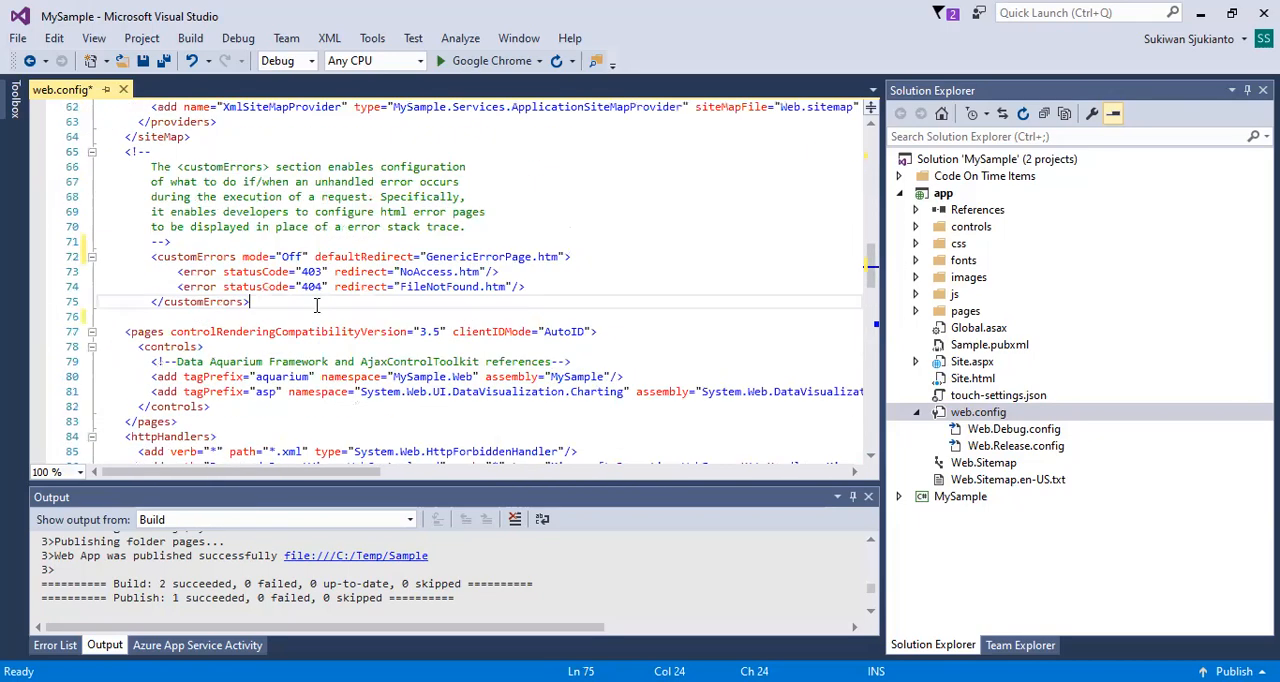
{"action": "scroll", "coordinate": [316, 300], "scroll_direction": "up", "scroll_amount": 10}
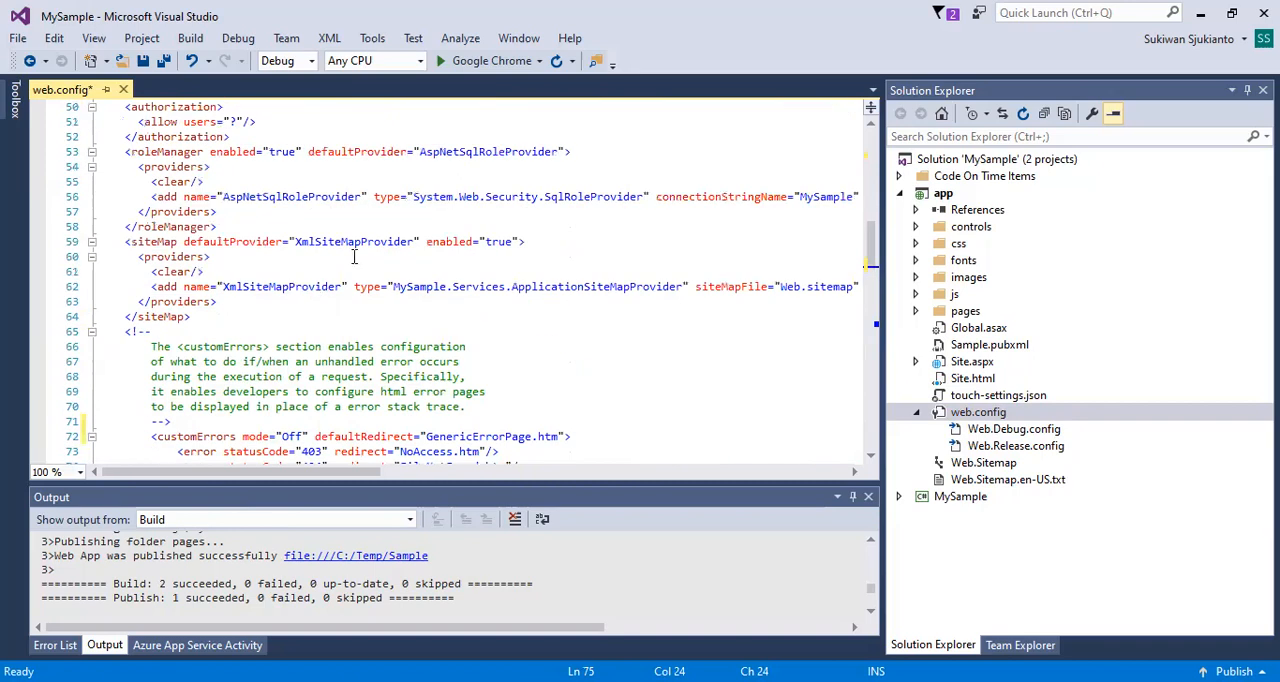
{"action": "left_click", "coordinate": [124, 92]}
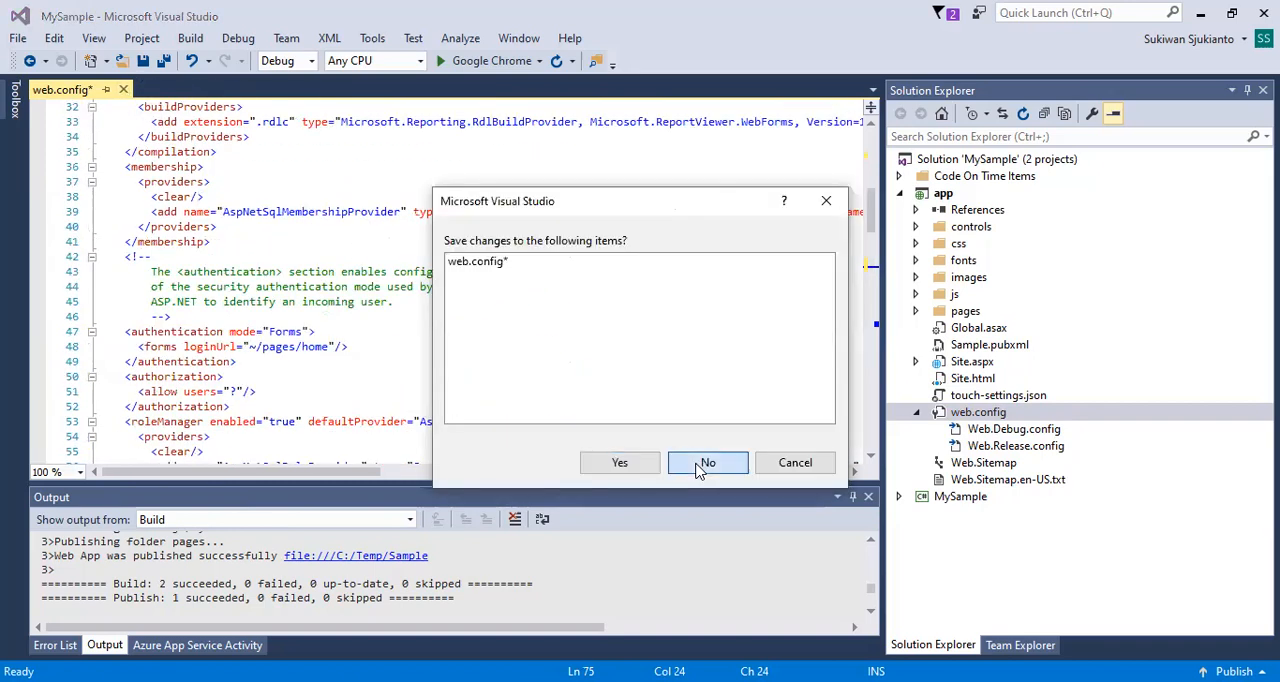
{"action": "left_click", "coordinate": [778, 460]}
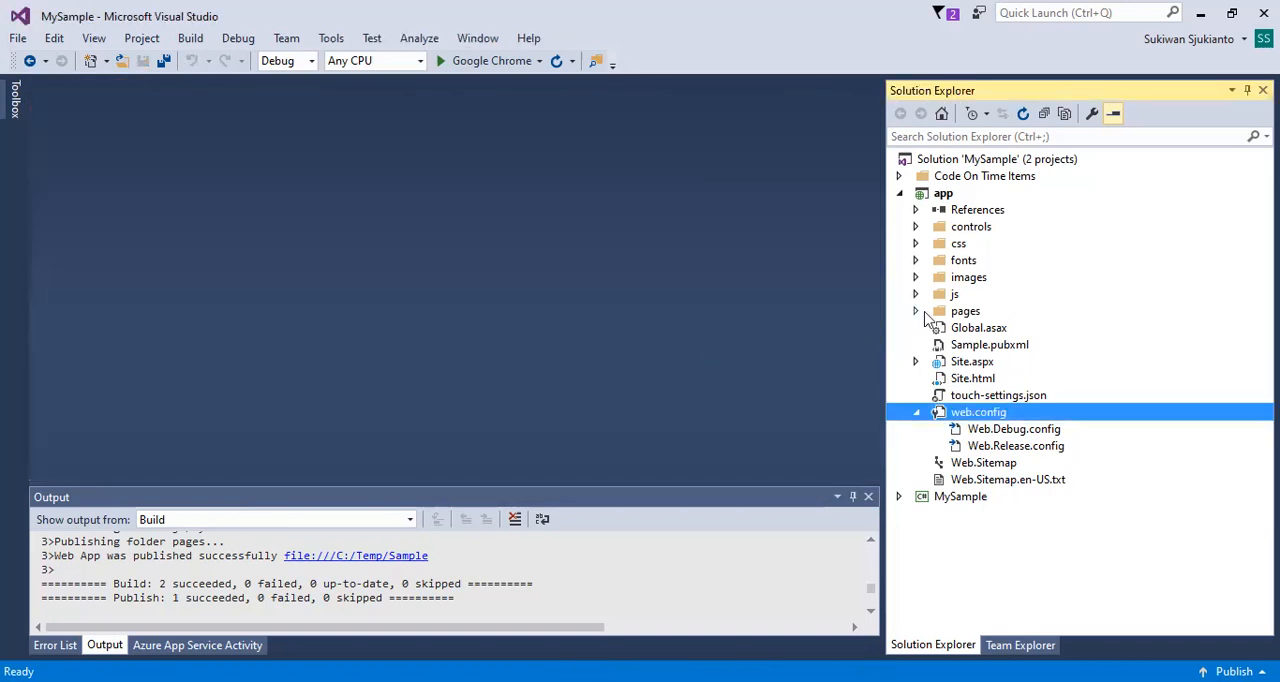
{"action": "left_click", "coordinate": [915, 312]}
{"action": "left_click", "coordinate": [915, 314]}
{"action": "left_click", "coordinate": [915, 314]}
{"action": "left_click", "coordinate": [916, 313]}
{"action": "left_click", "coordinate": [915, 361]}
{"action": "left_click", "coordinate": [915, 361]}
Exit Visual Studio.
{"action": "left_click", "coordinate": [18, 38]}
{"action": "left_click", "coordinate": [58, 413]}
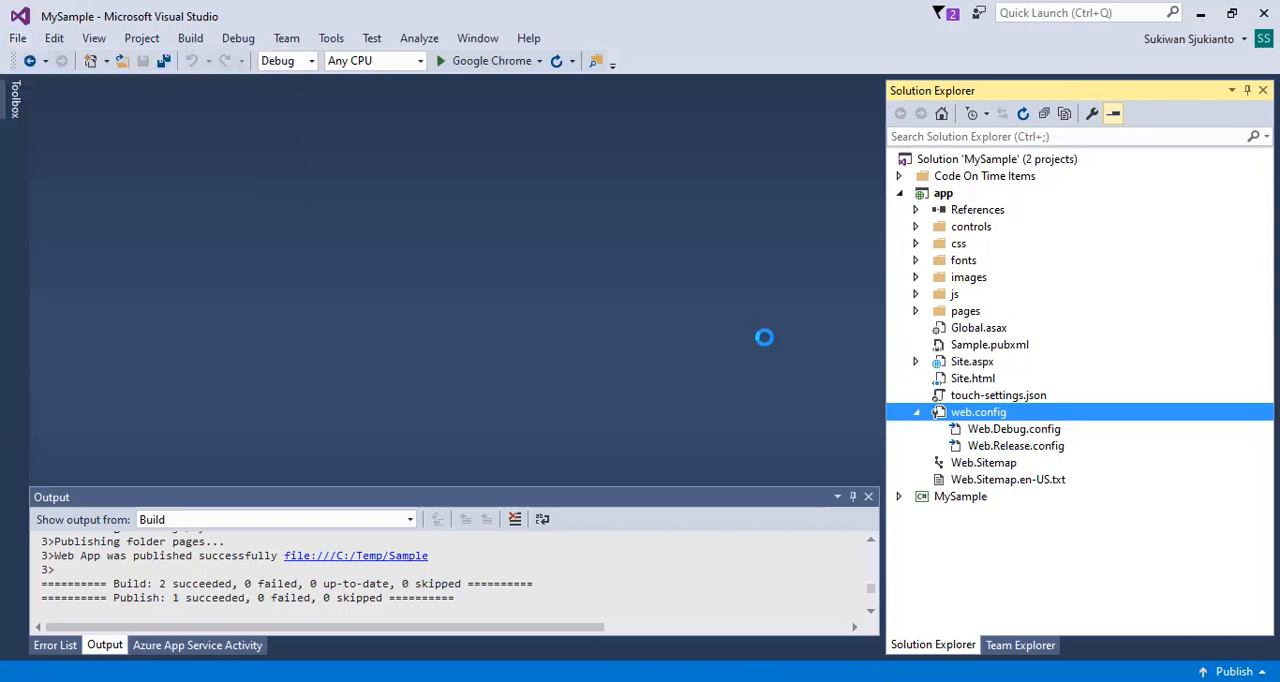